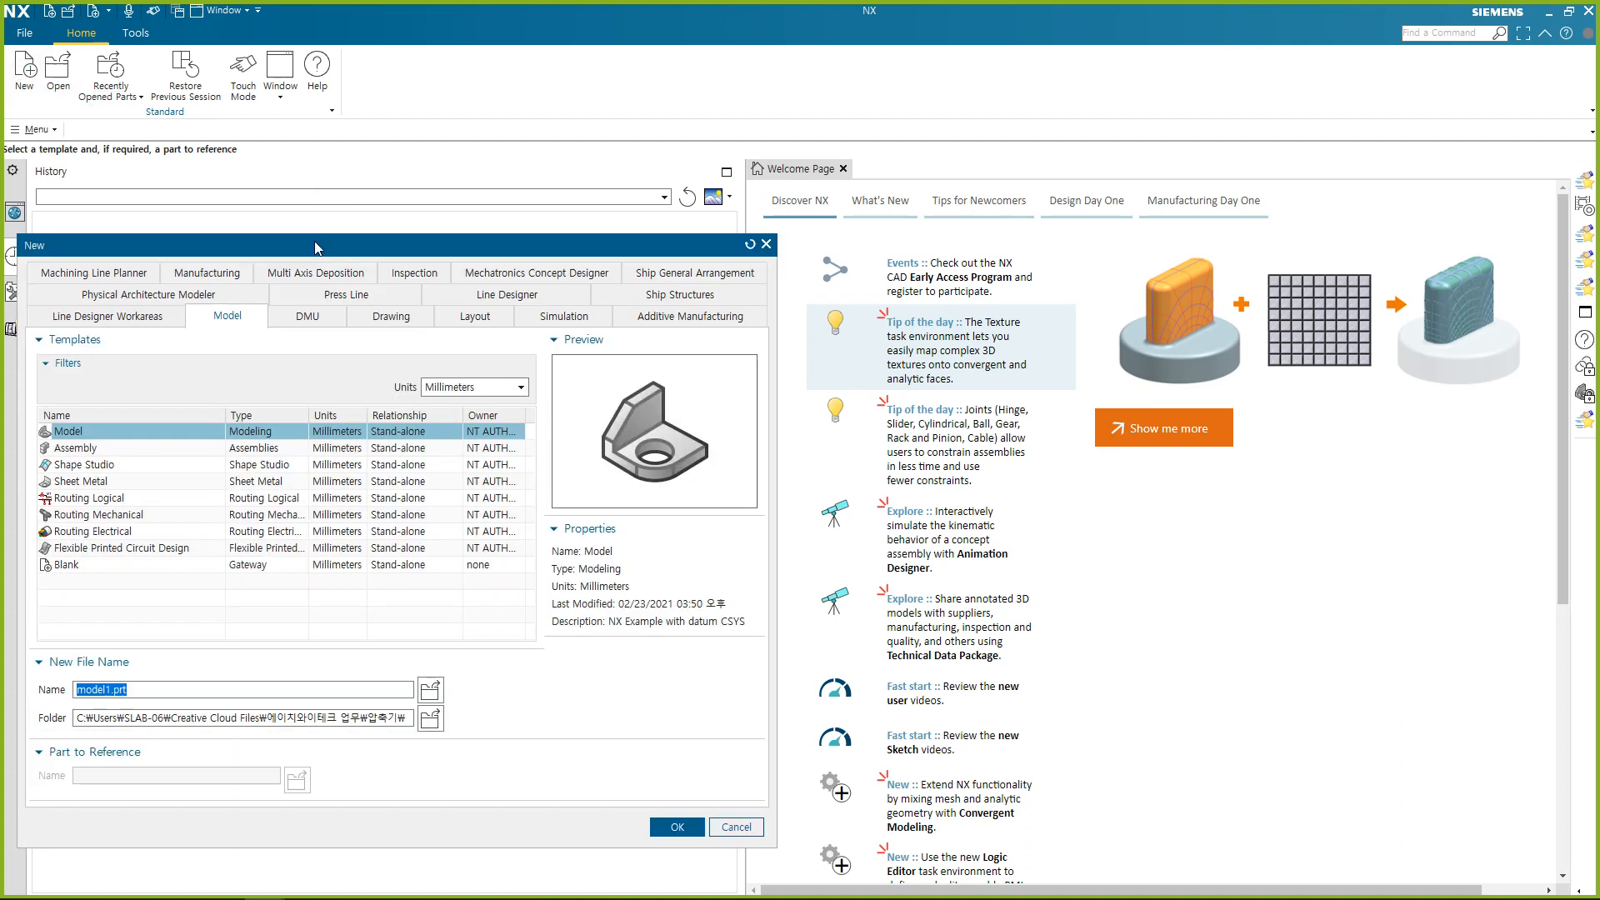
Create a new millimetre Model part named model1.prt in the edu folder on the Desktop.
drag(314, 242, 581, 130)
click(698, 606)
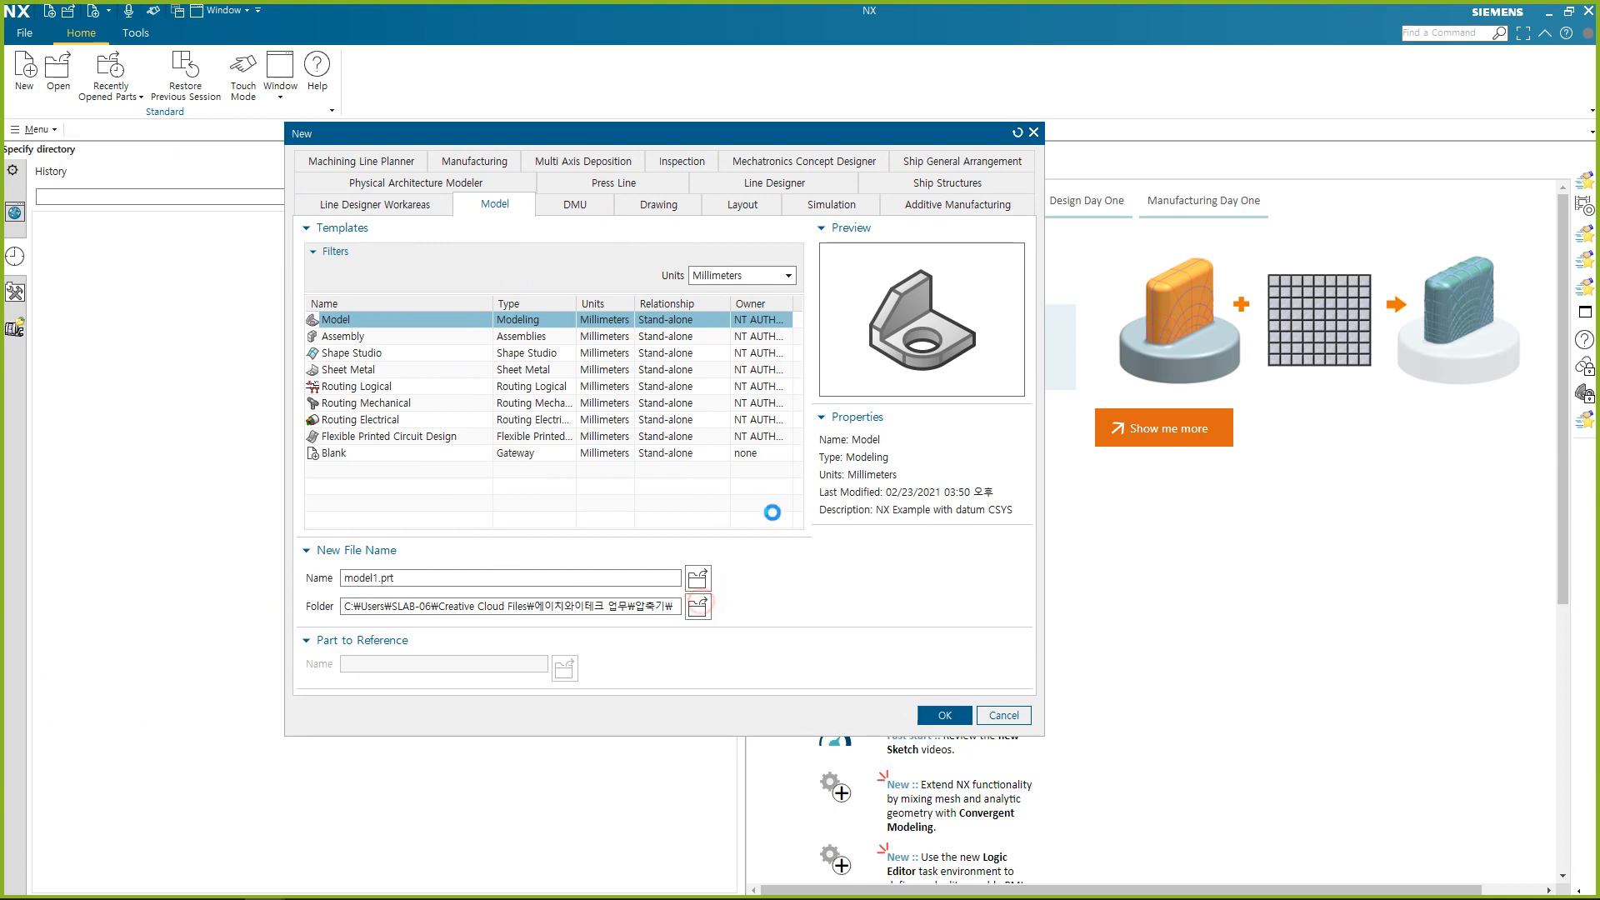
click(369, 191)
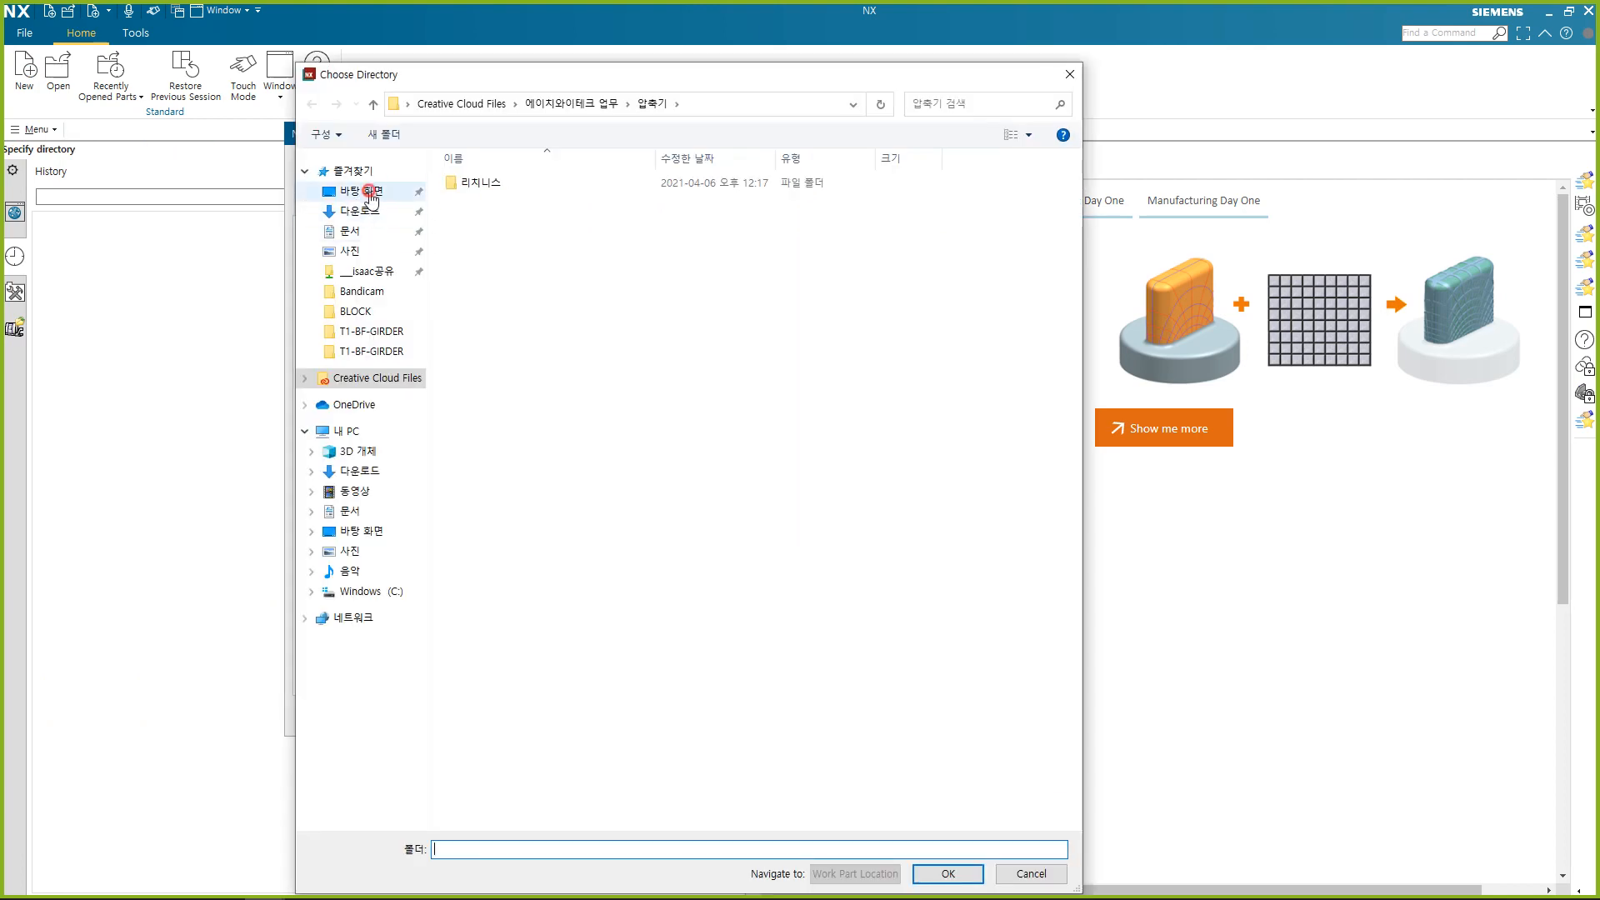
double_click(572, 198)
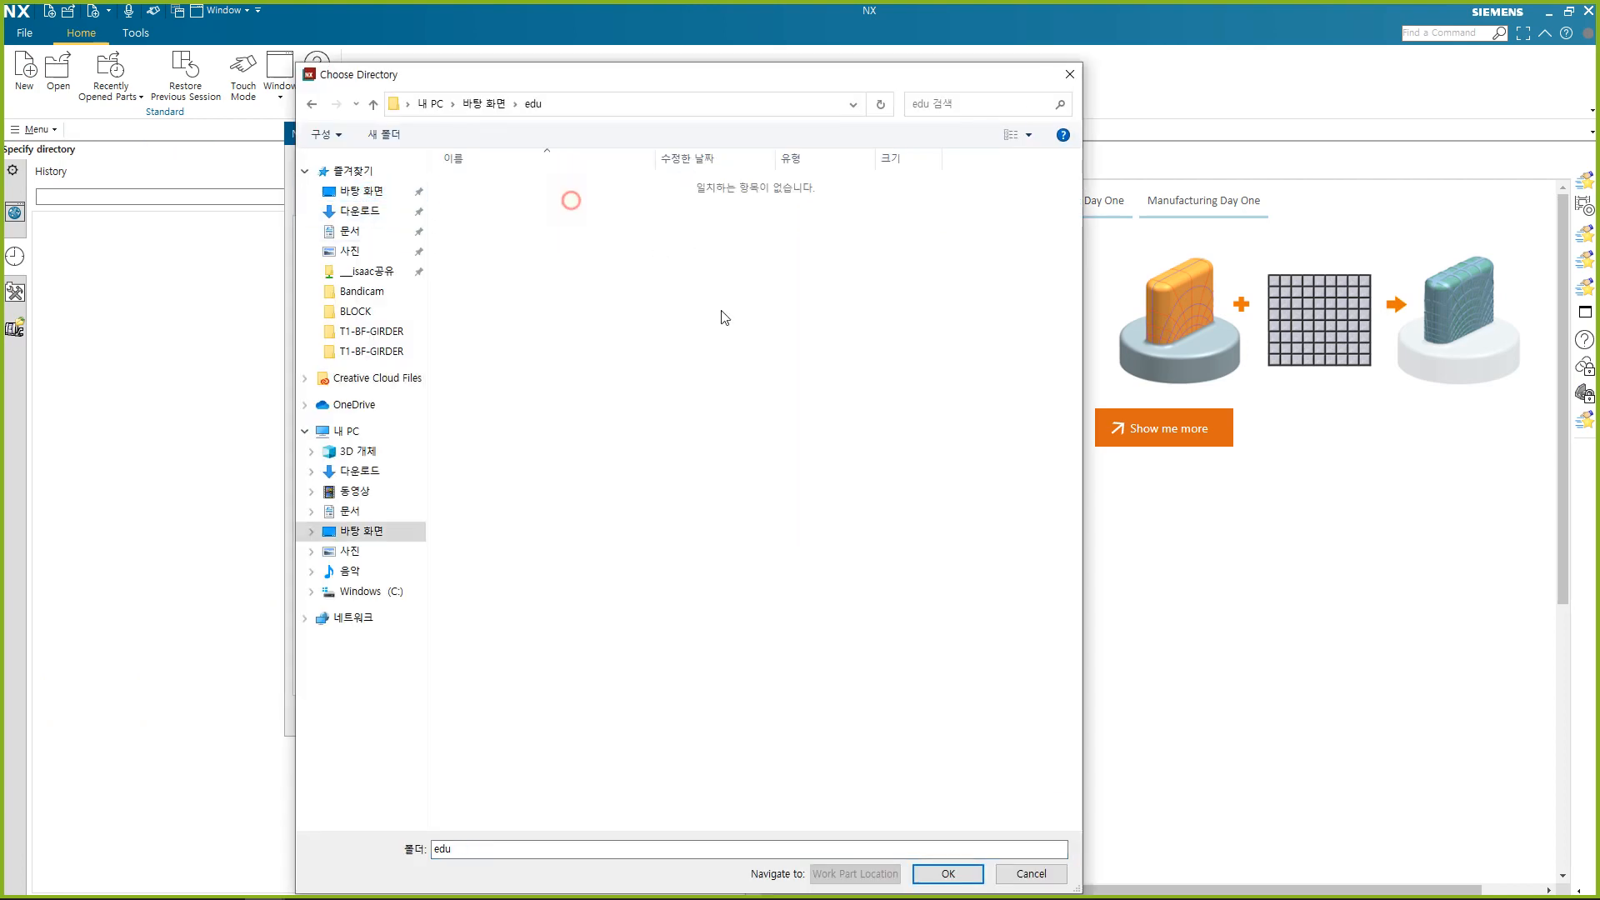
click(937, 872)
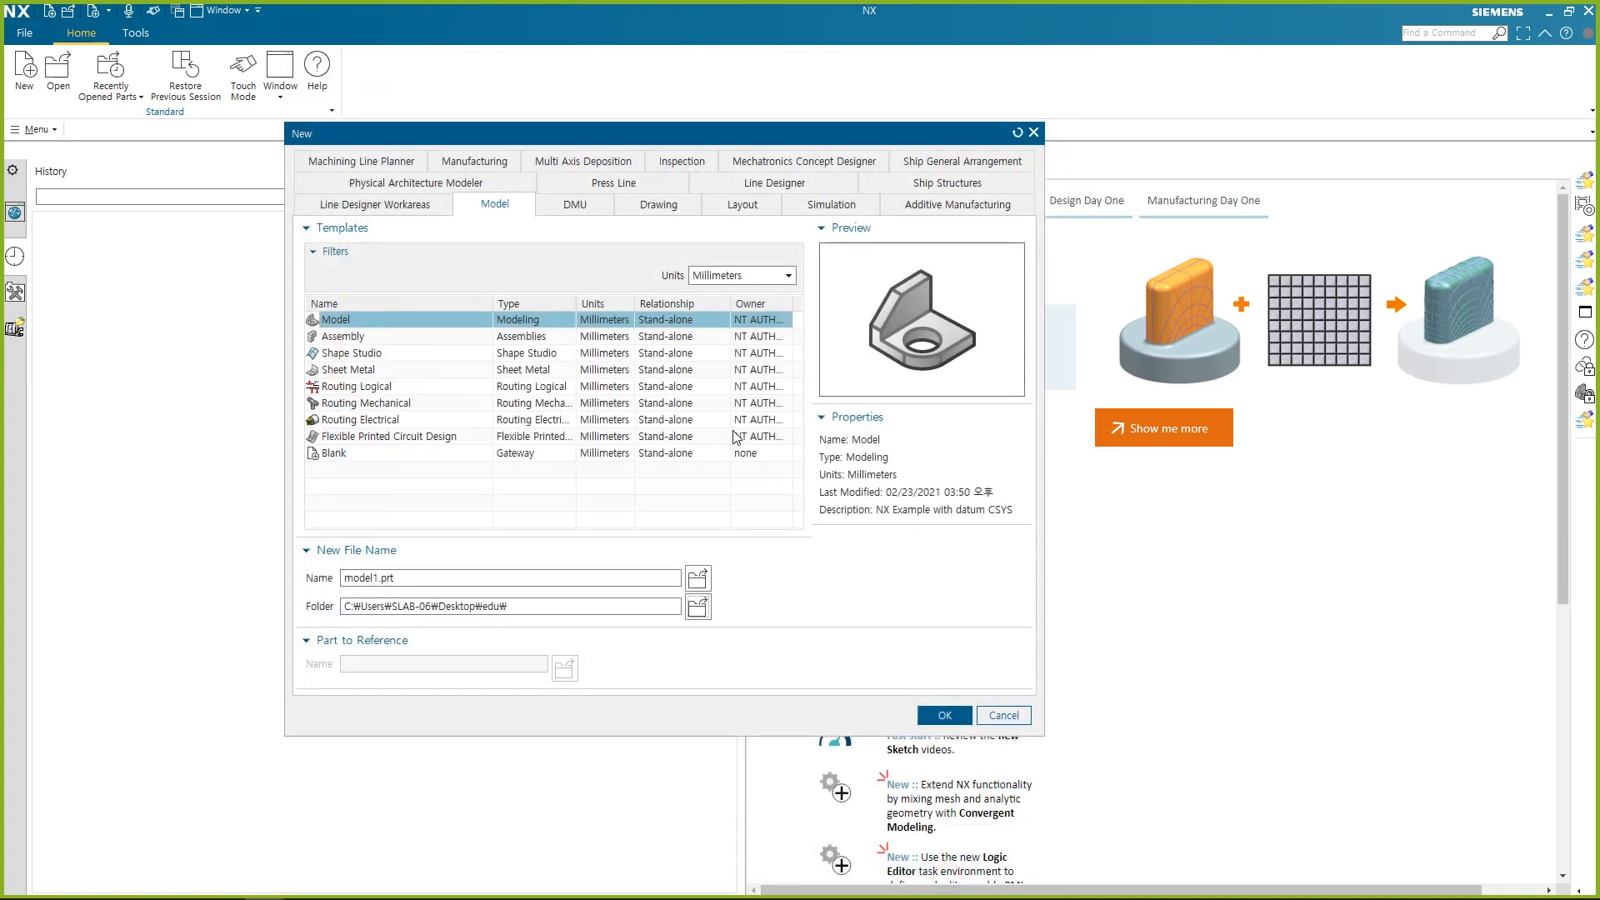
click(435, 575)
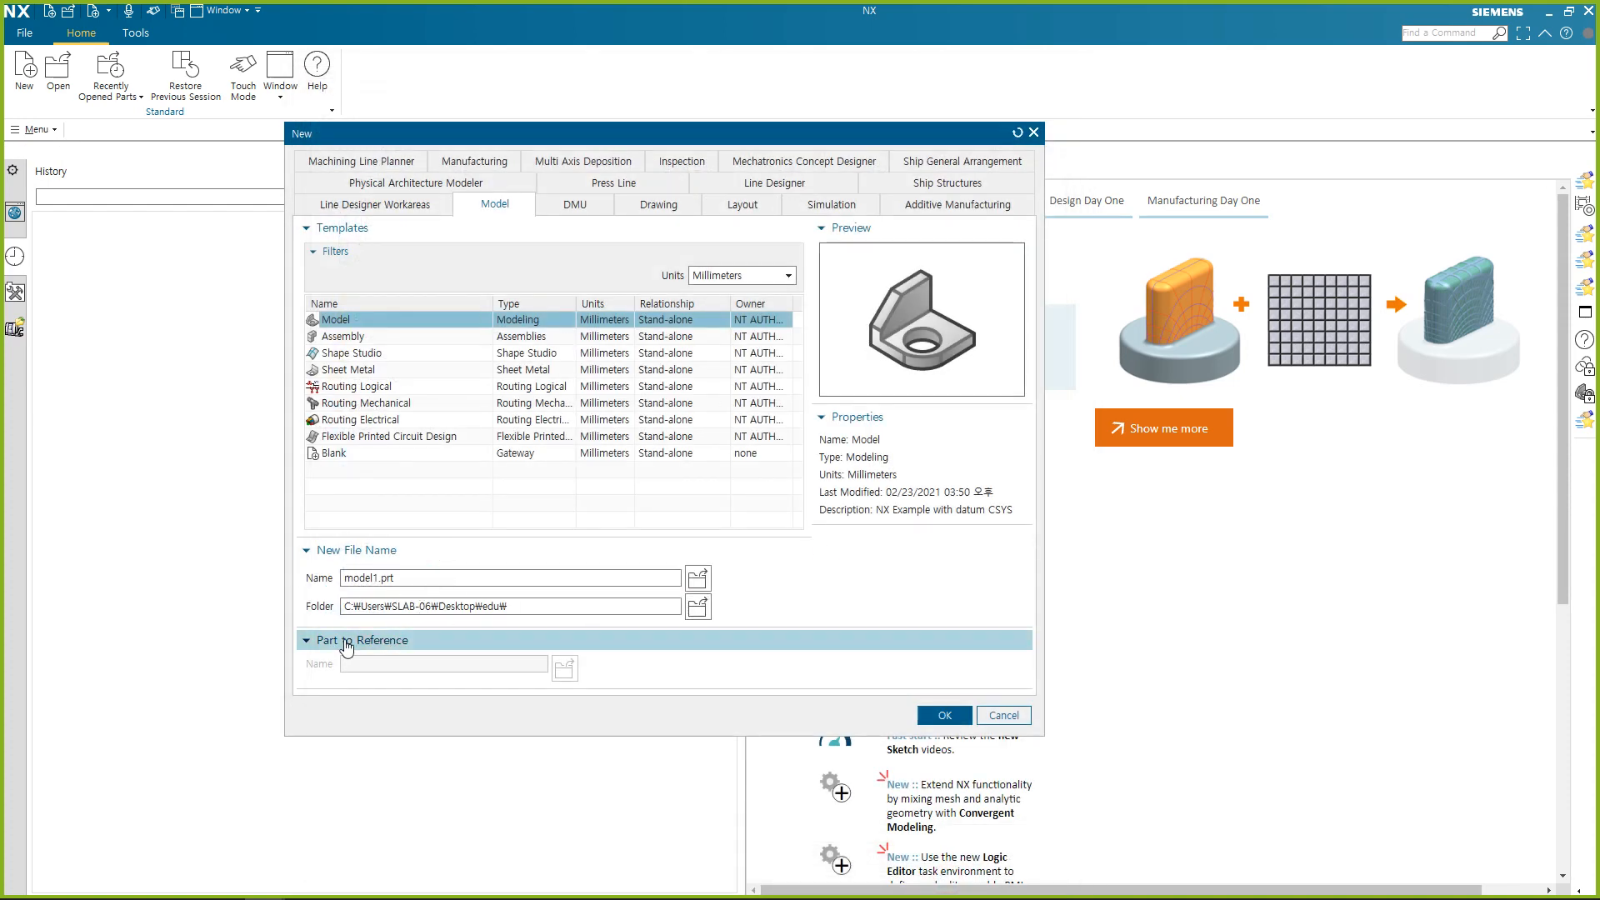
click(934, 716)
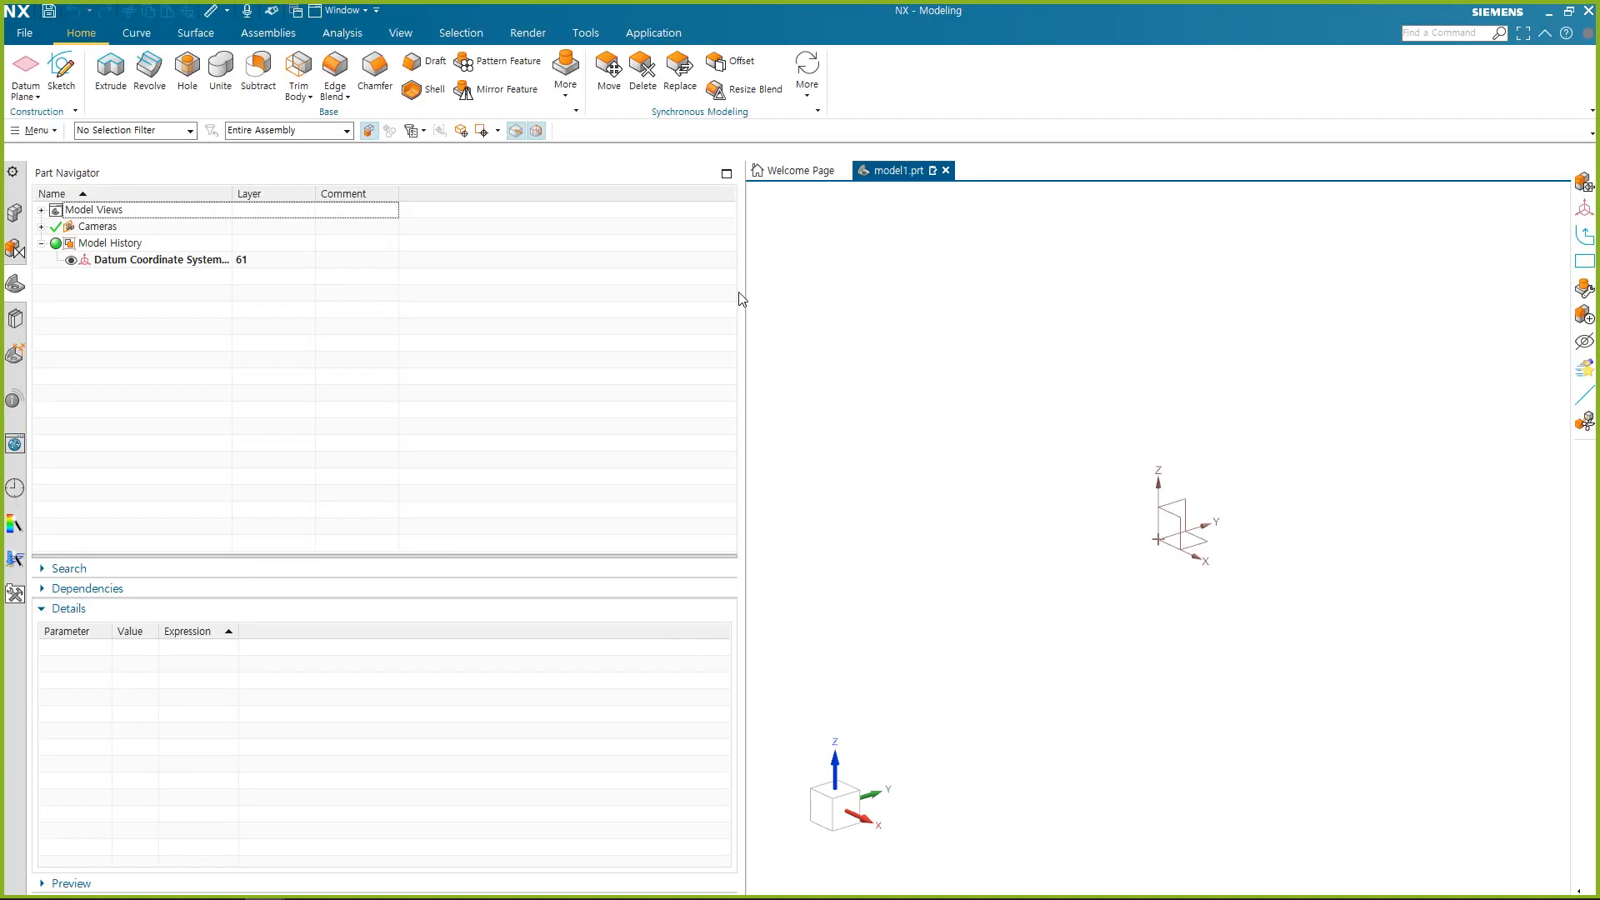
Narrow the Part Navigator area to enlarge the graphics view and apply the Advanced content role.
drag(741, 283, 231, 245)
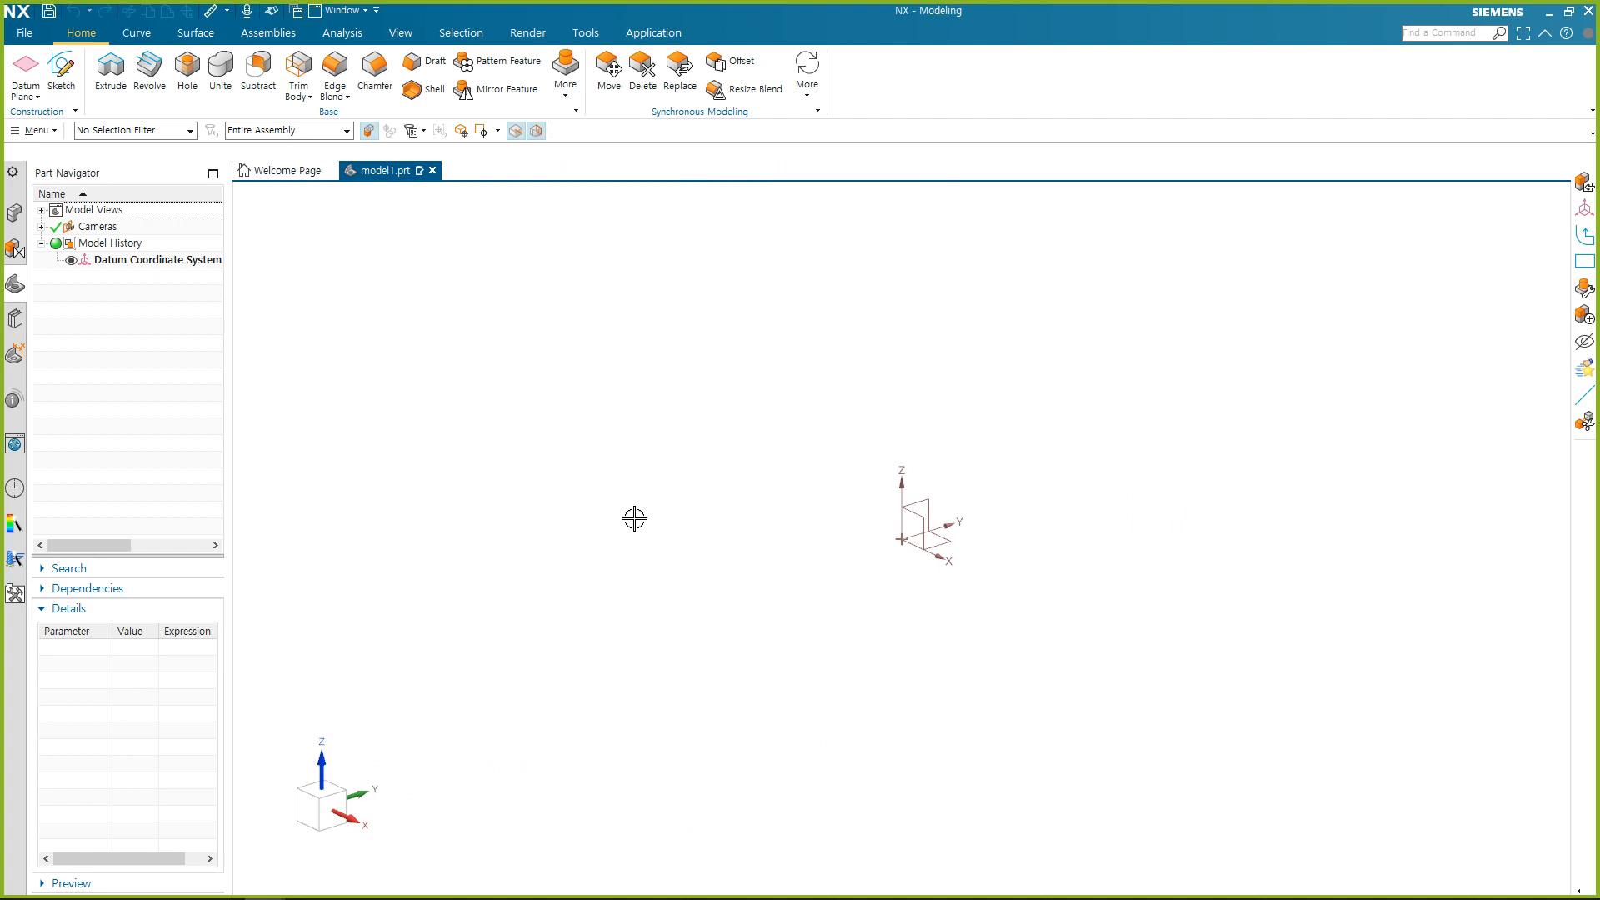
click(15, 595)
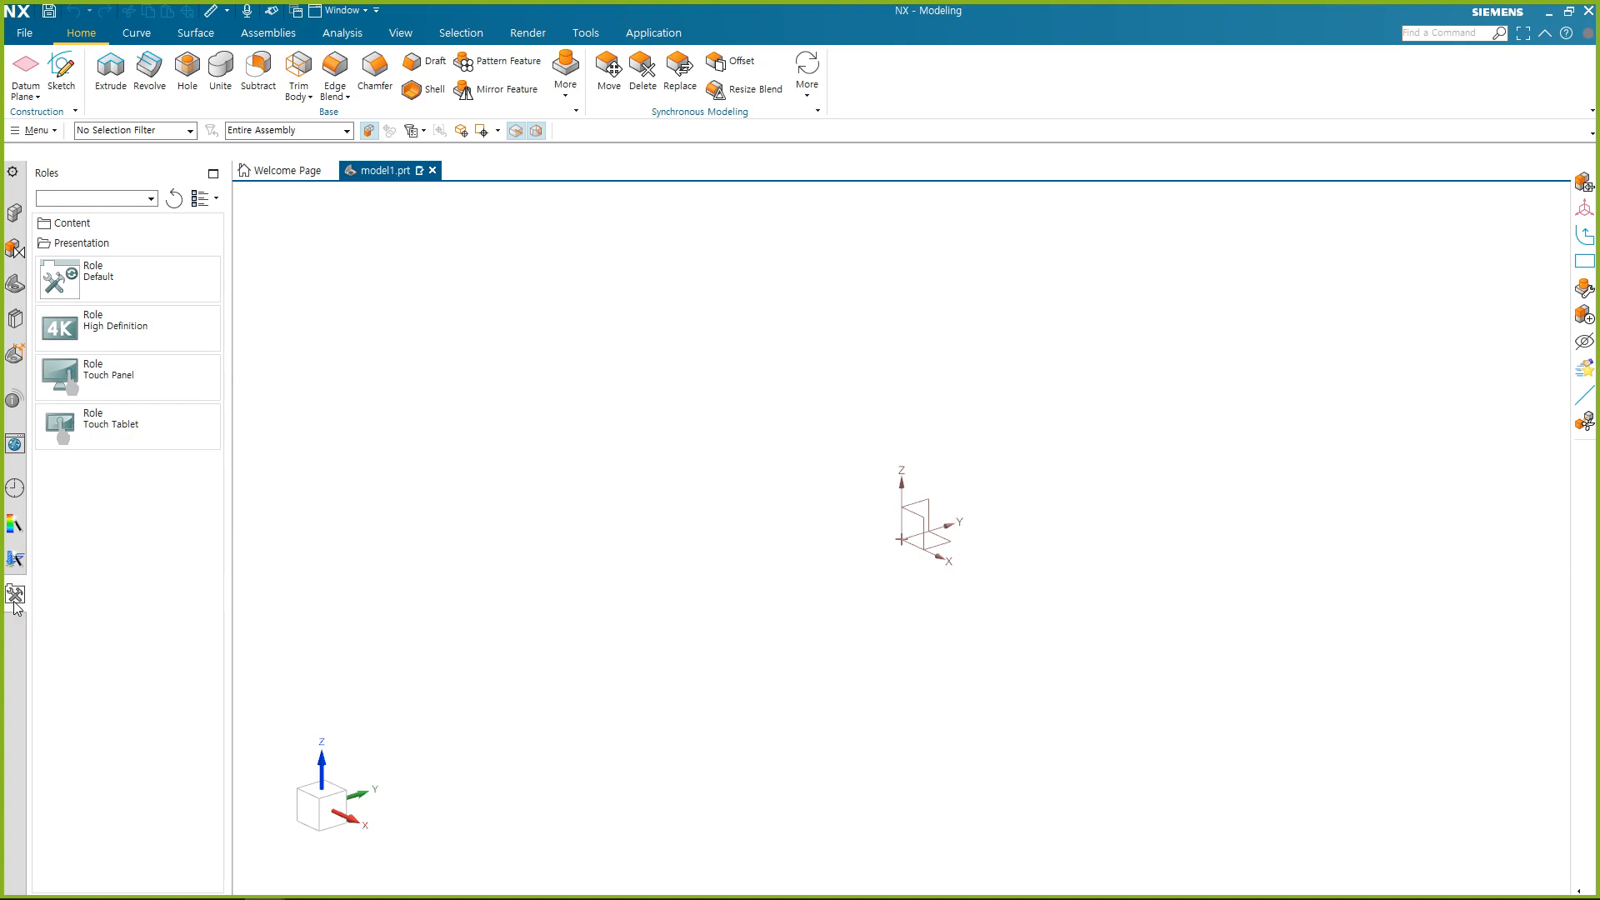
click(123, 219)
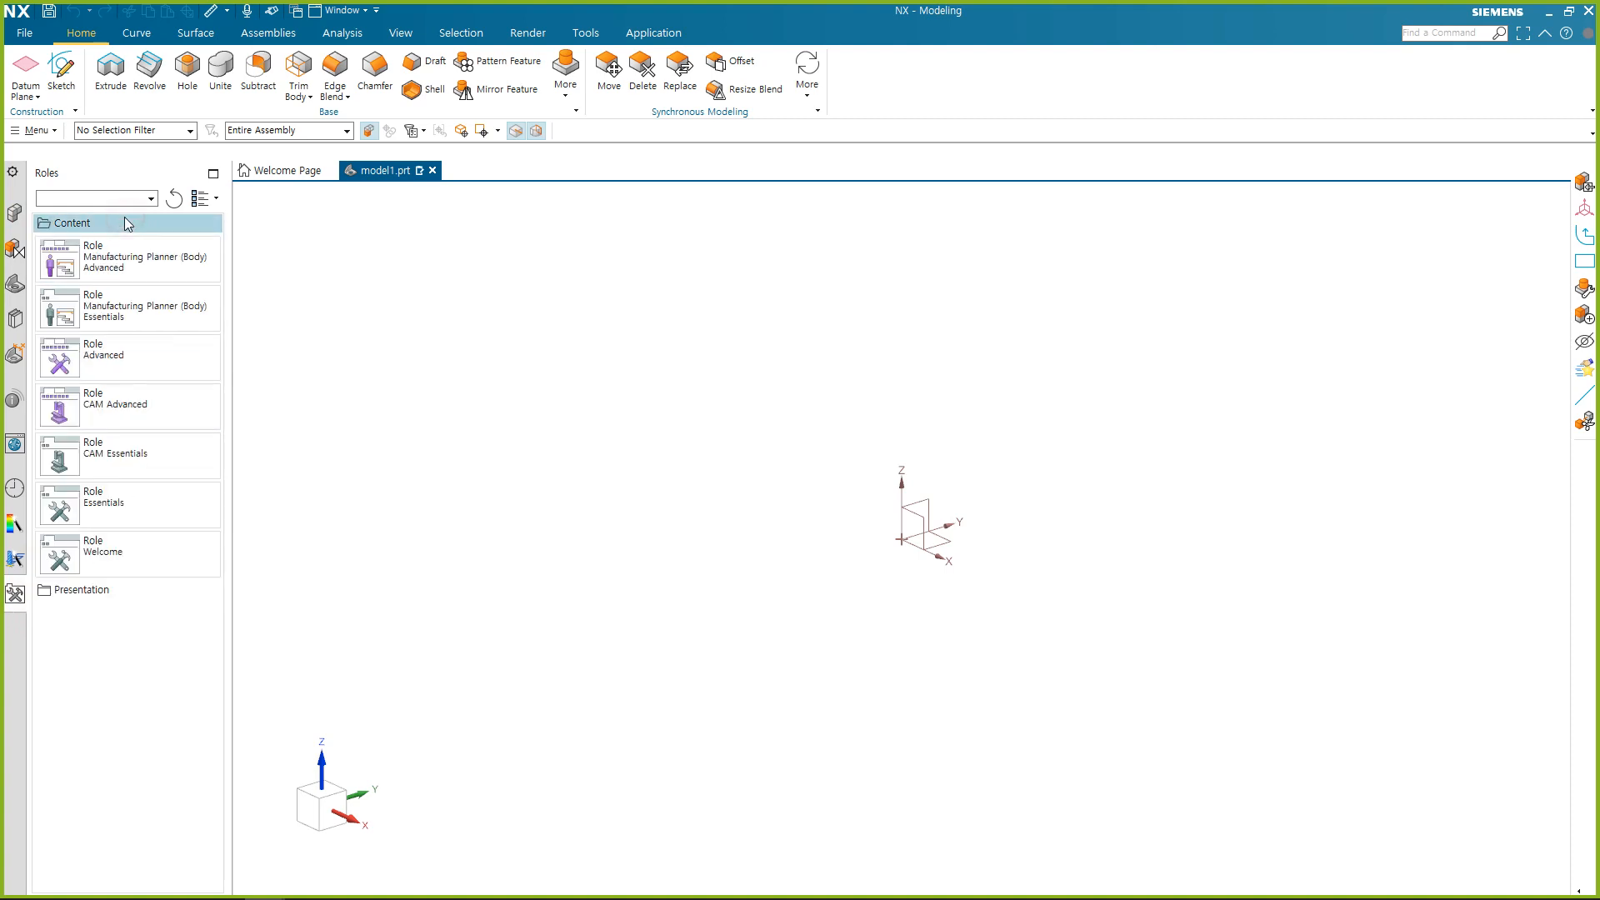
click(154, 367)
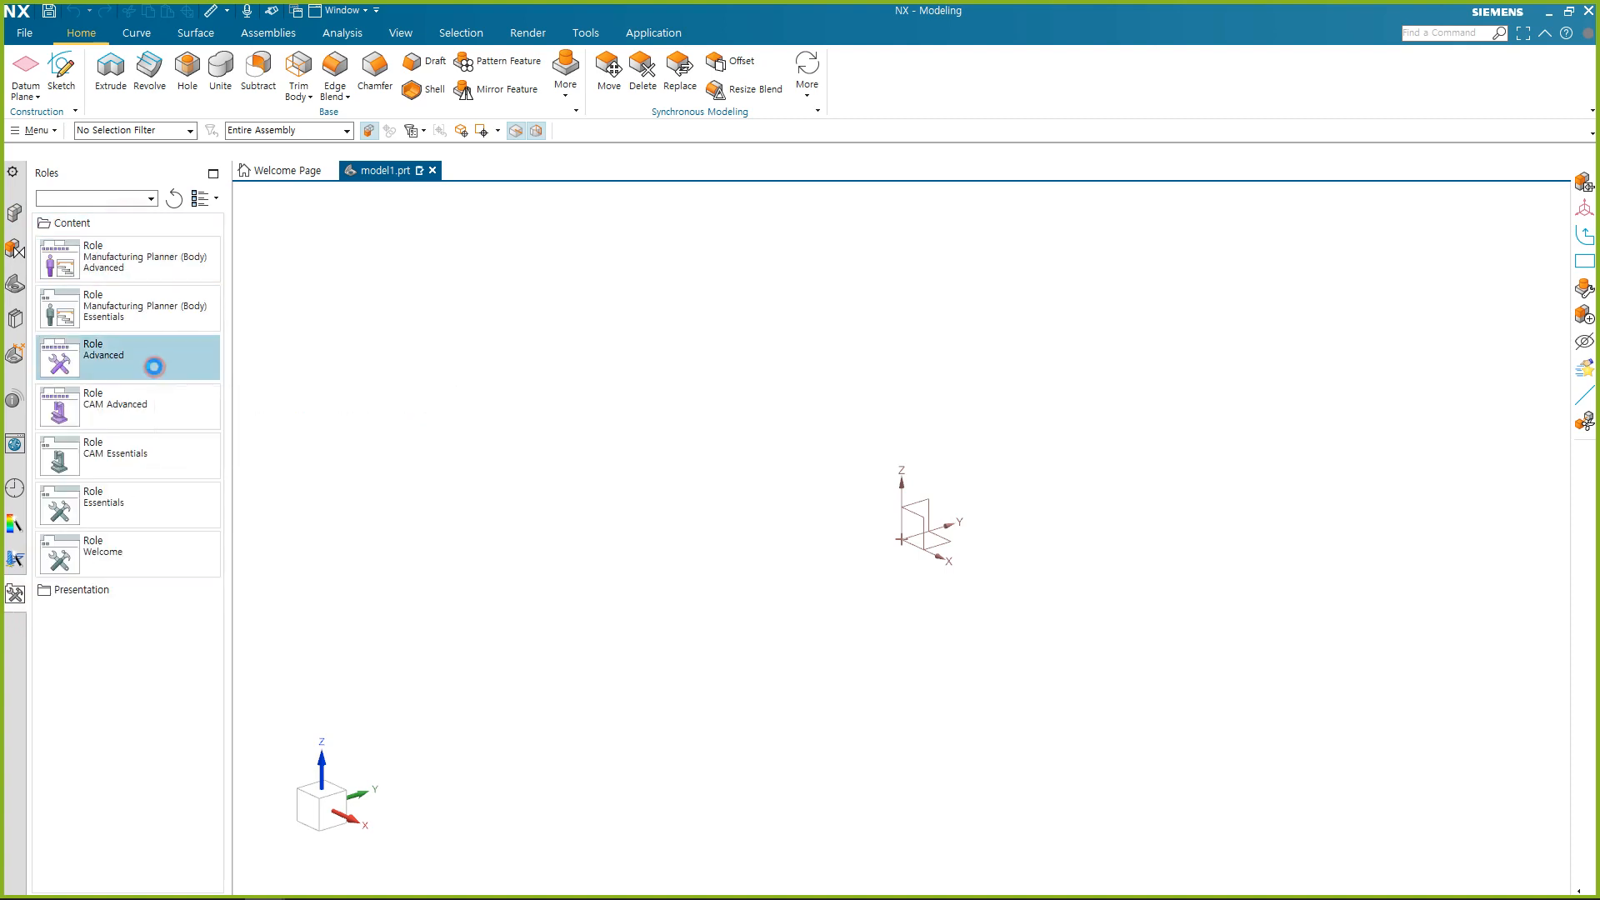
click(602, 500)
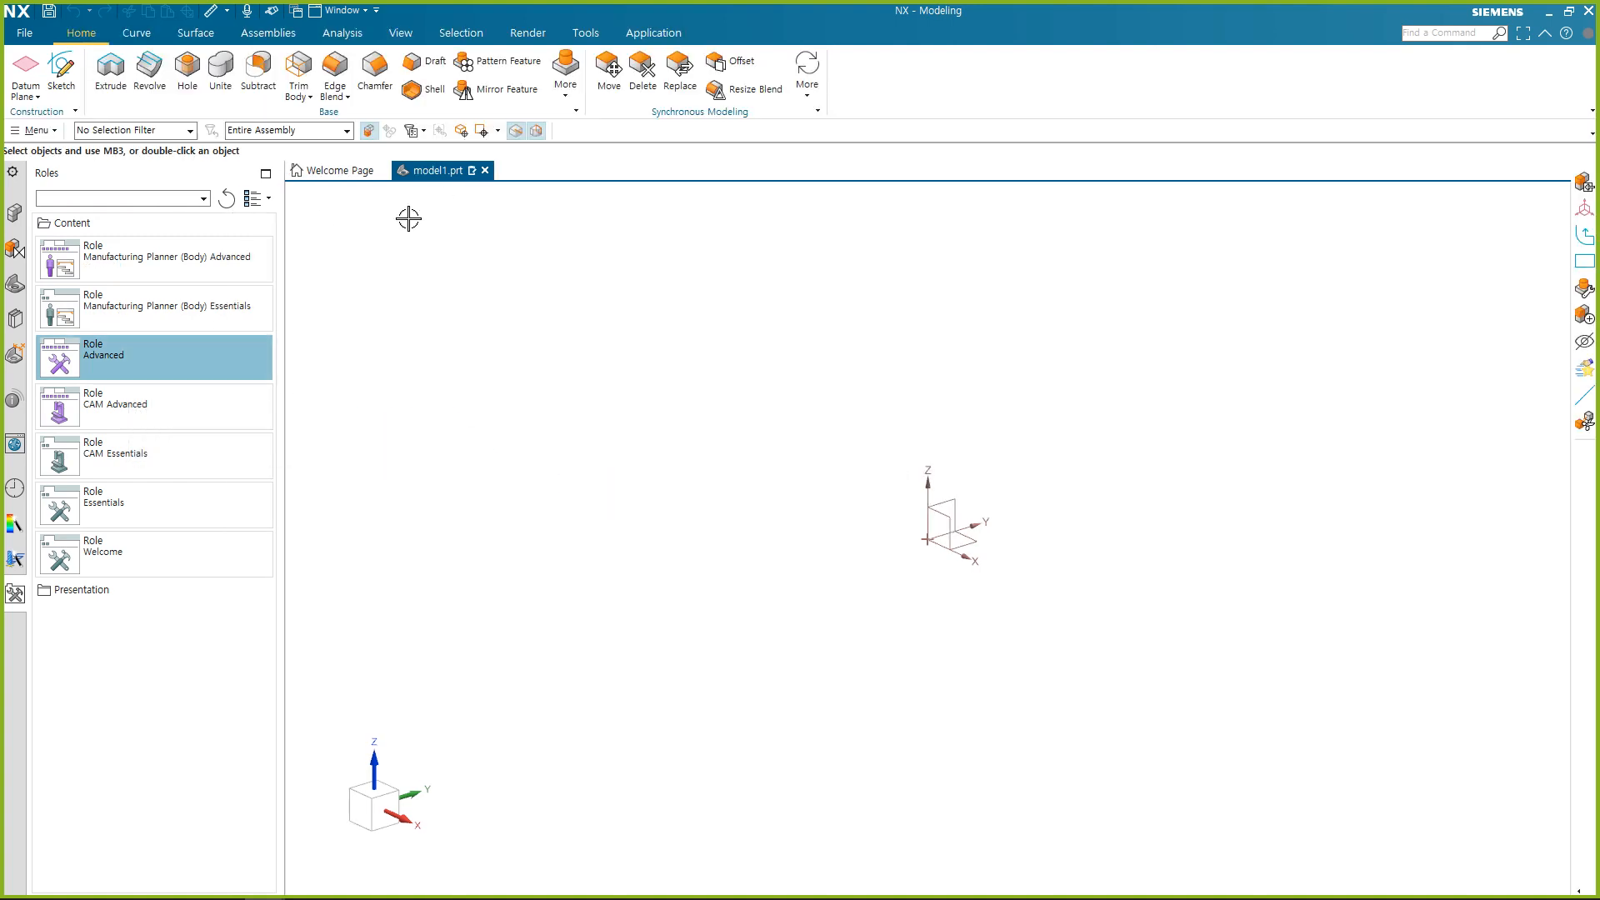
Examine the standard model views and the model history in the Part Navigator.
click(15, 288)
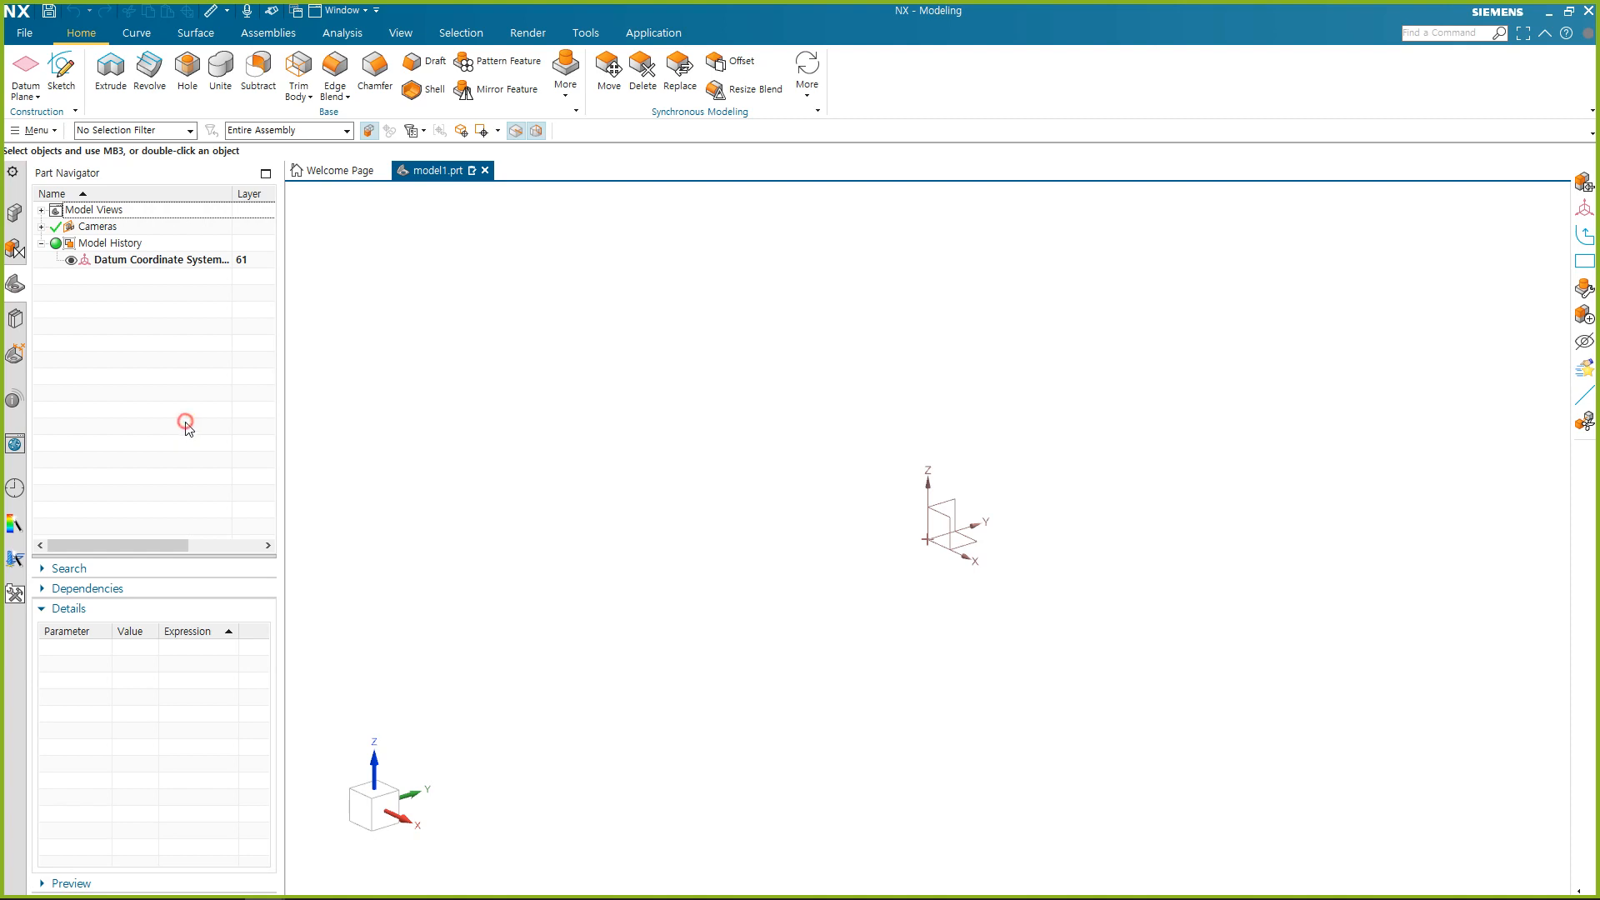
click(42, 210)
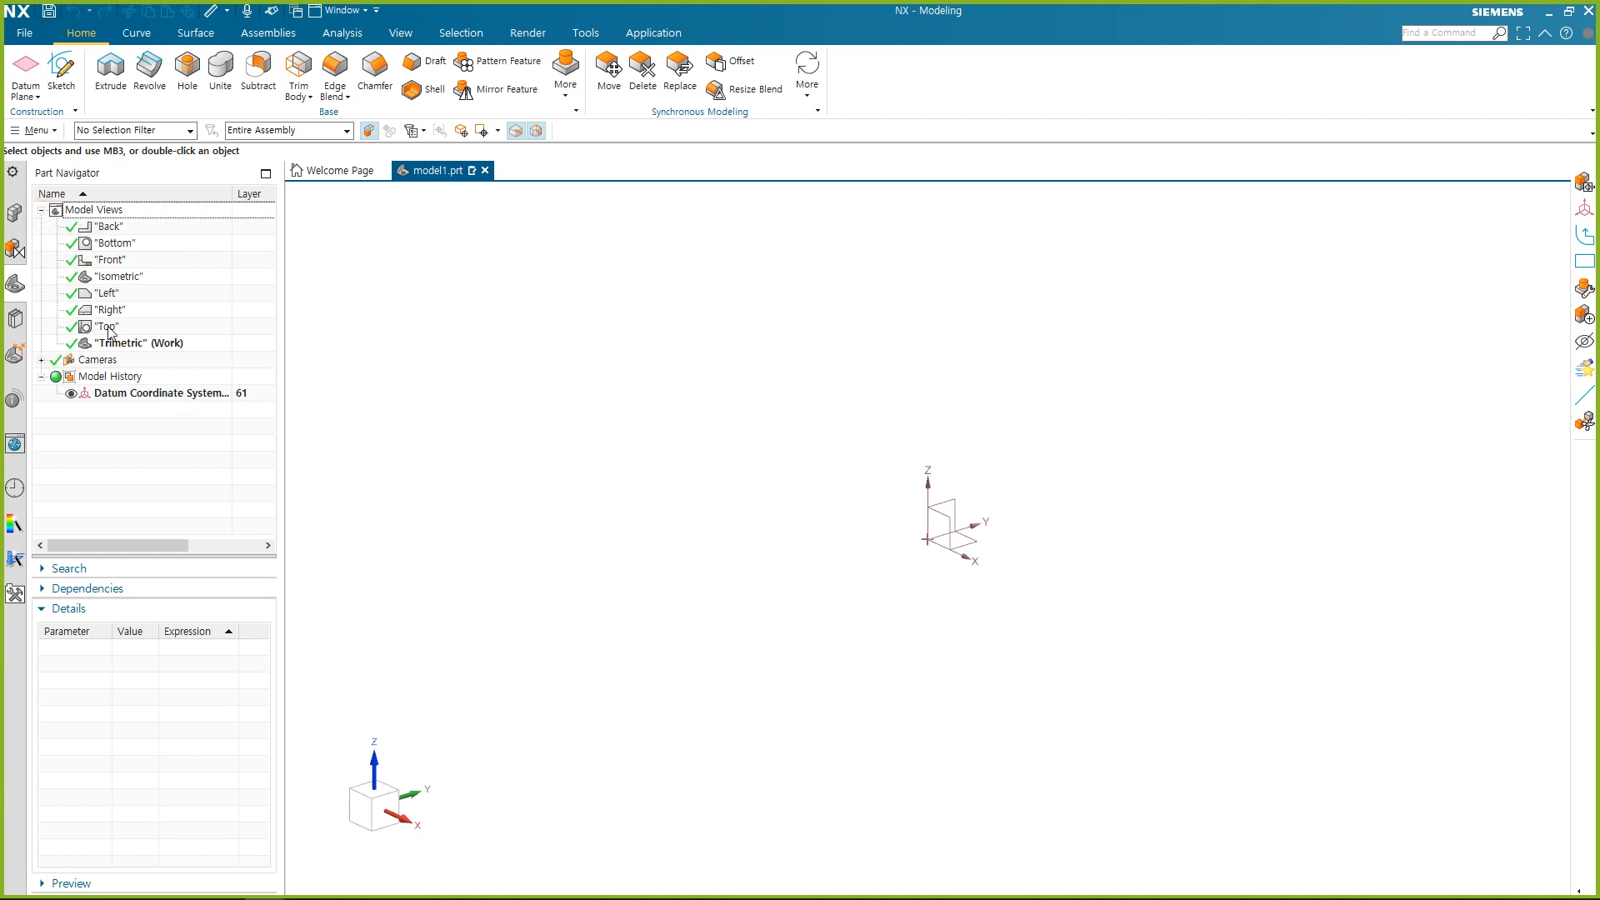
click(41, 210)
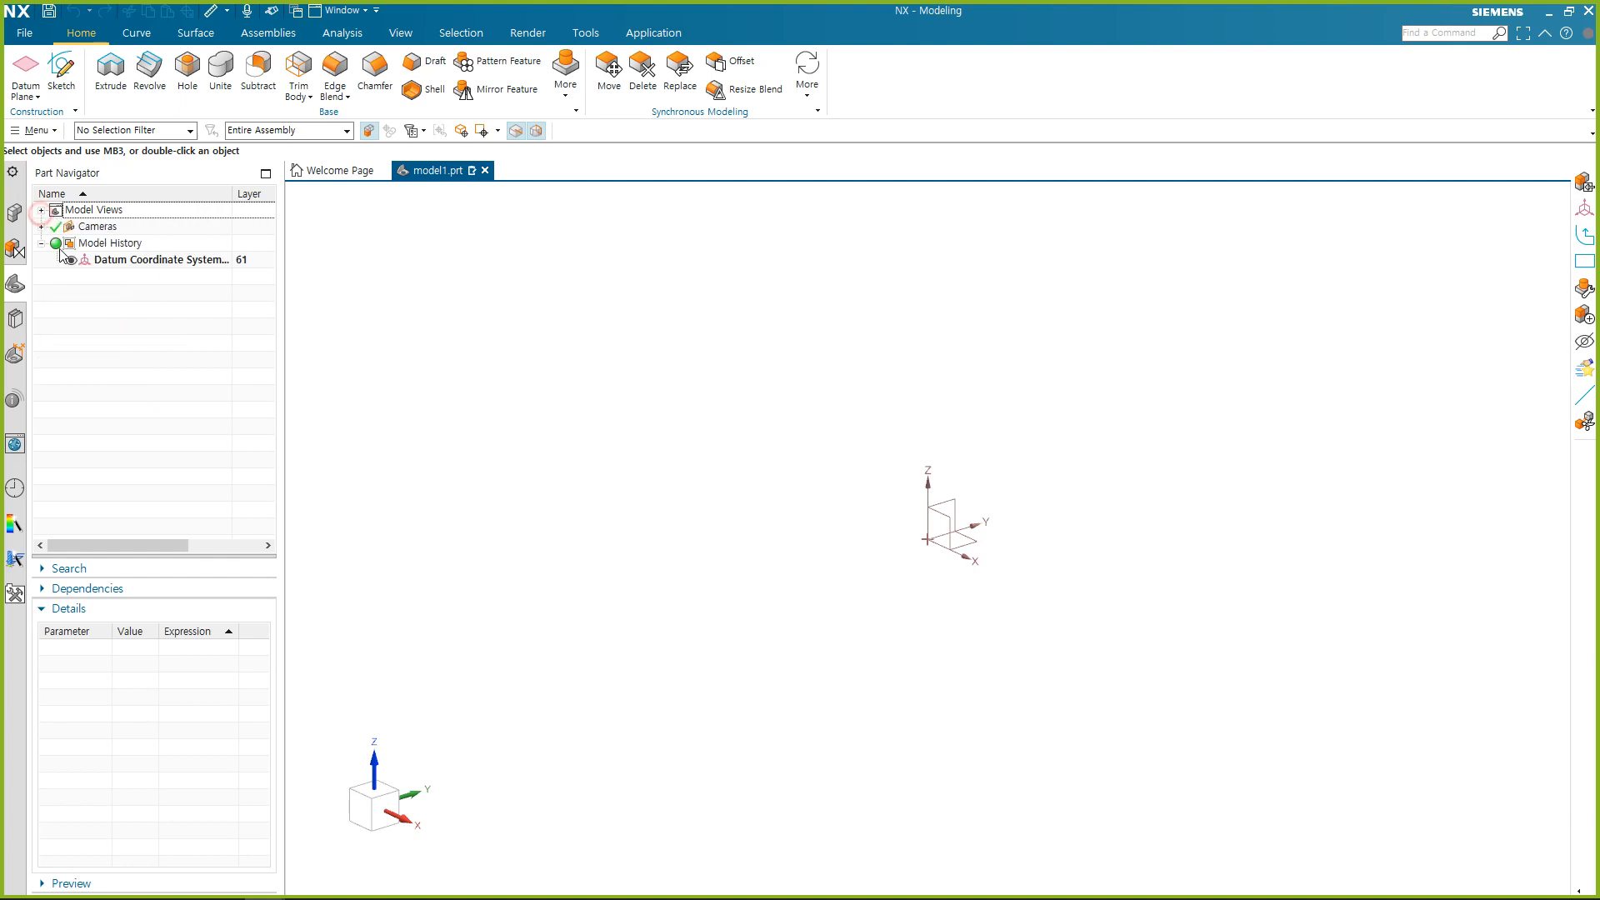
click(135, 247)
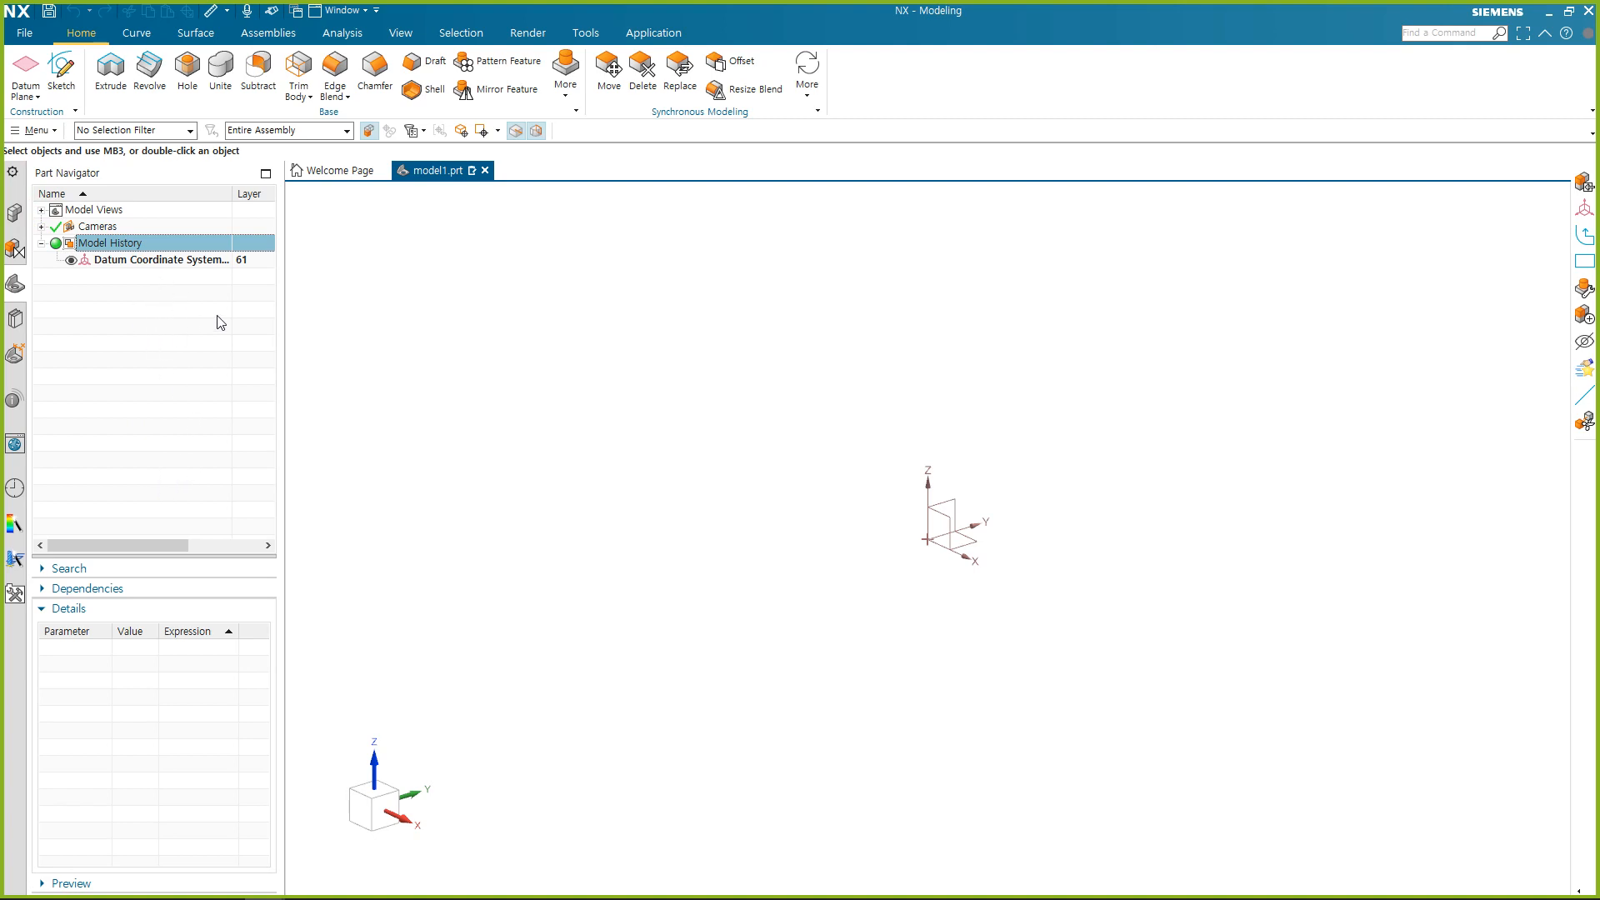
click(185, 325)
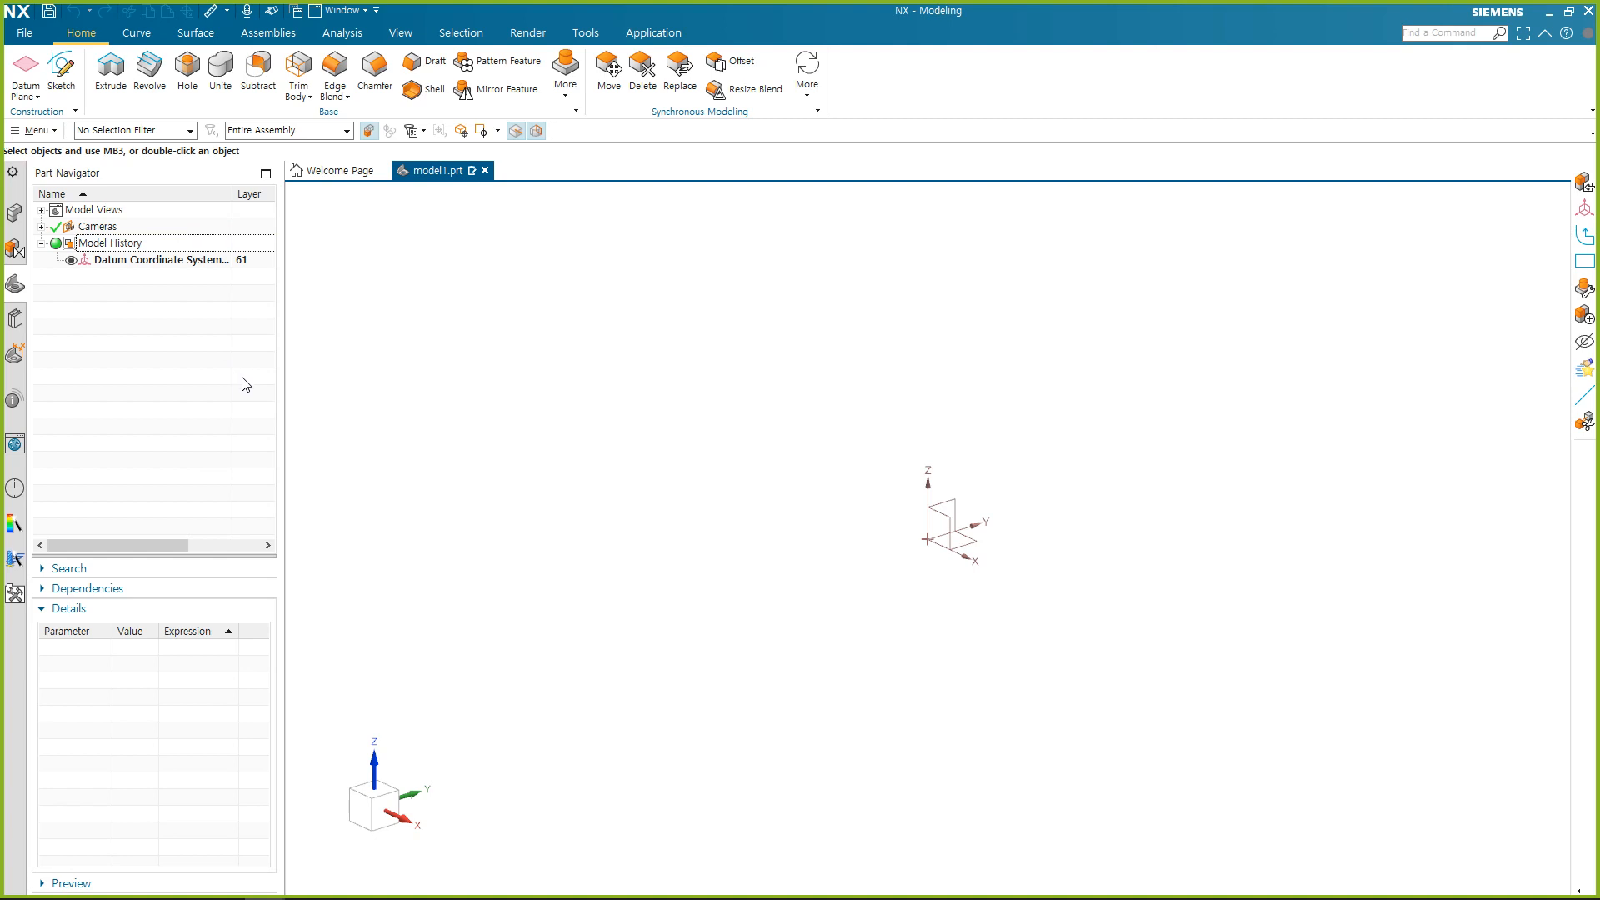
Create a sketch on the Top principal plane.
click(60, 75)
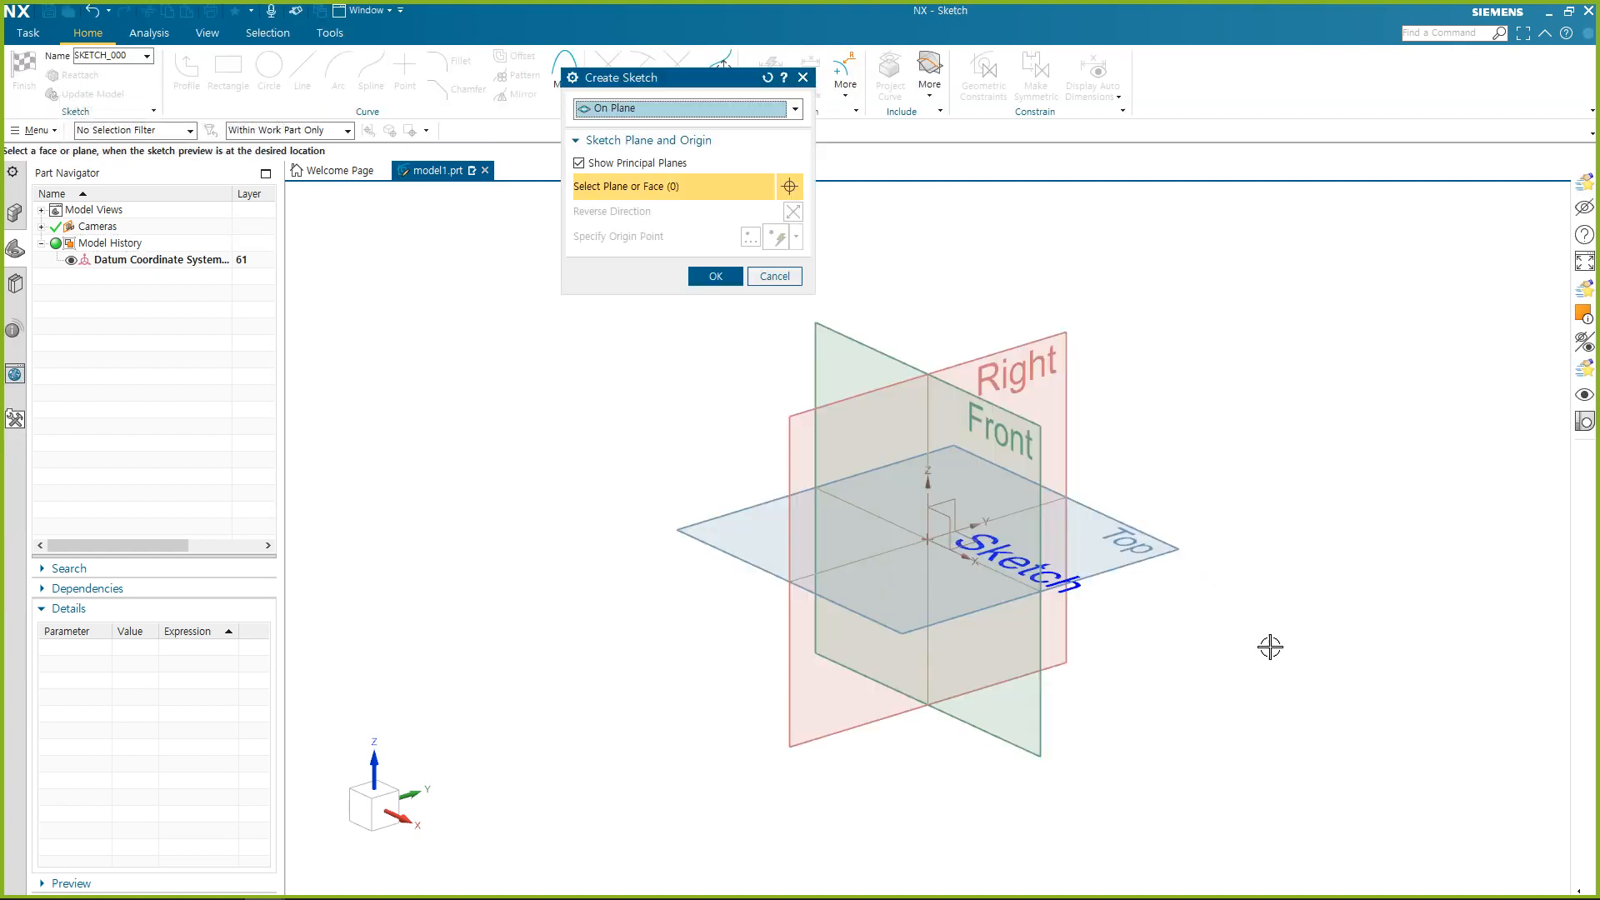
click(1160, 560)
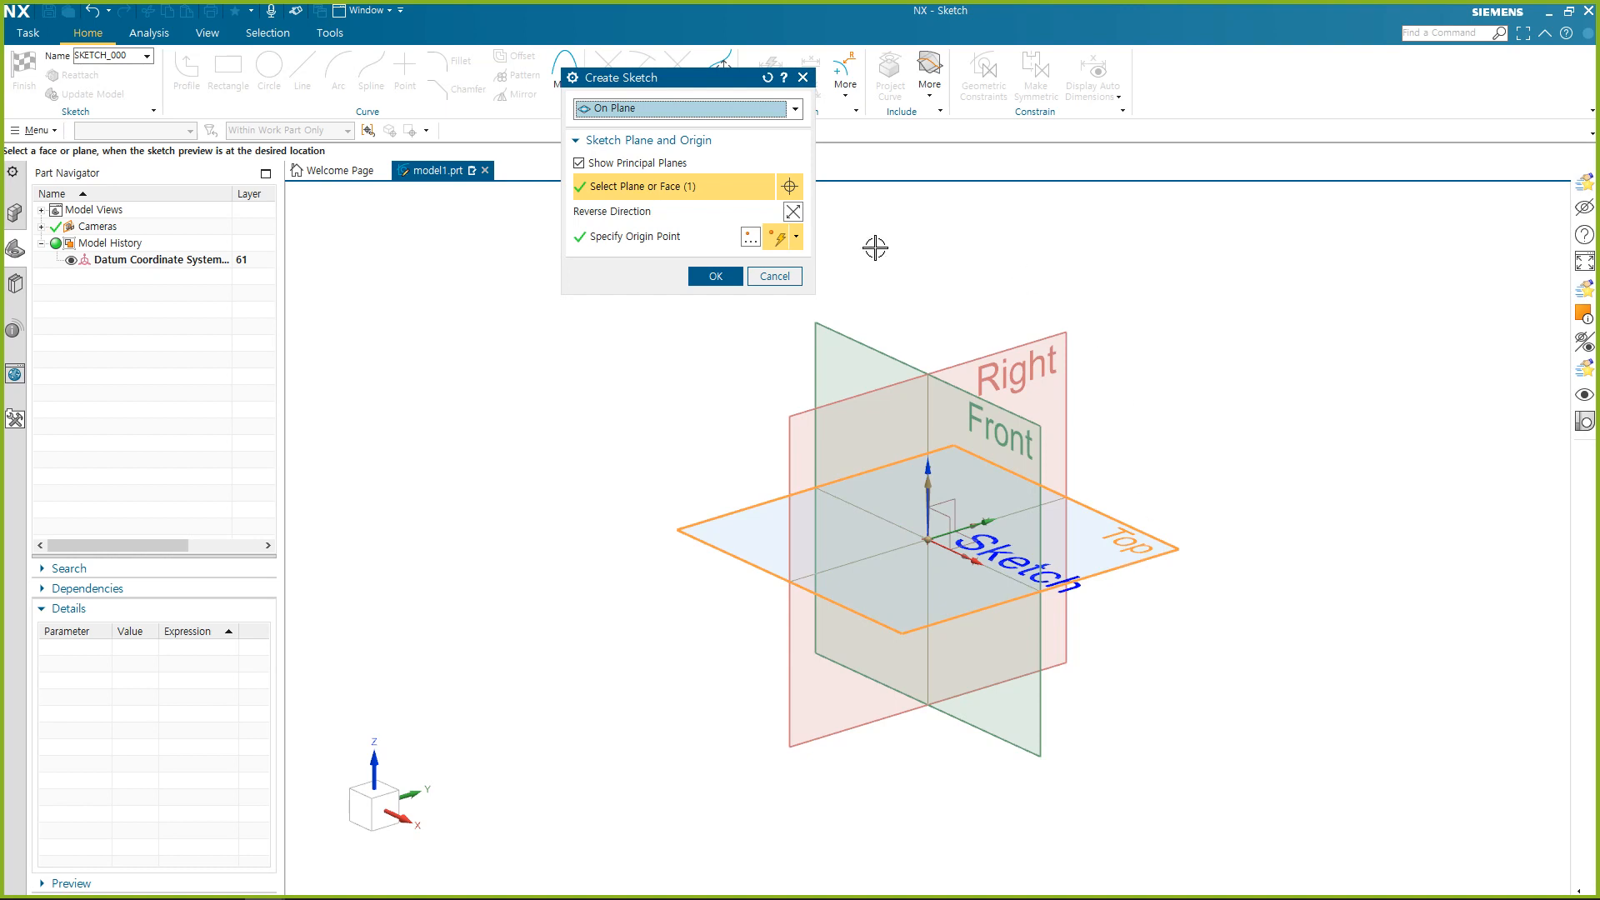
click(716, 278)
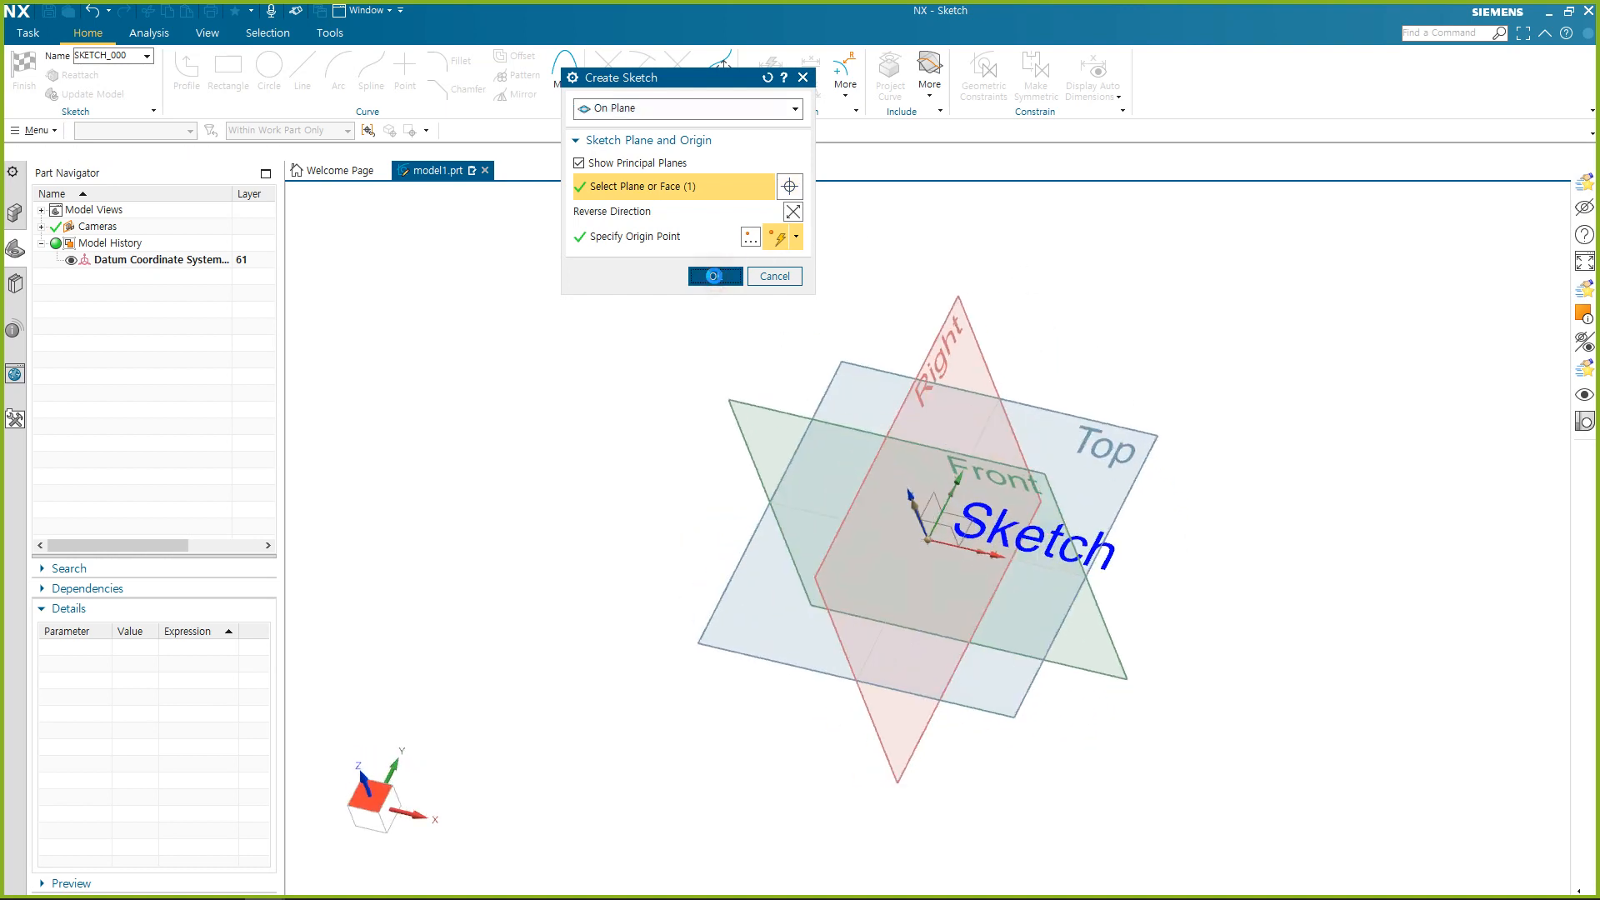
key(Escape)
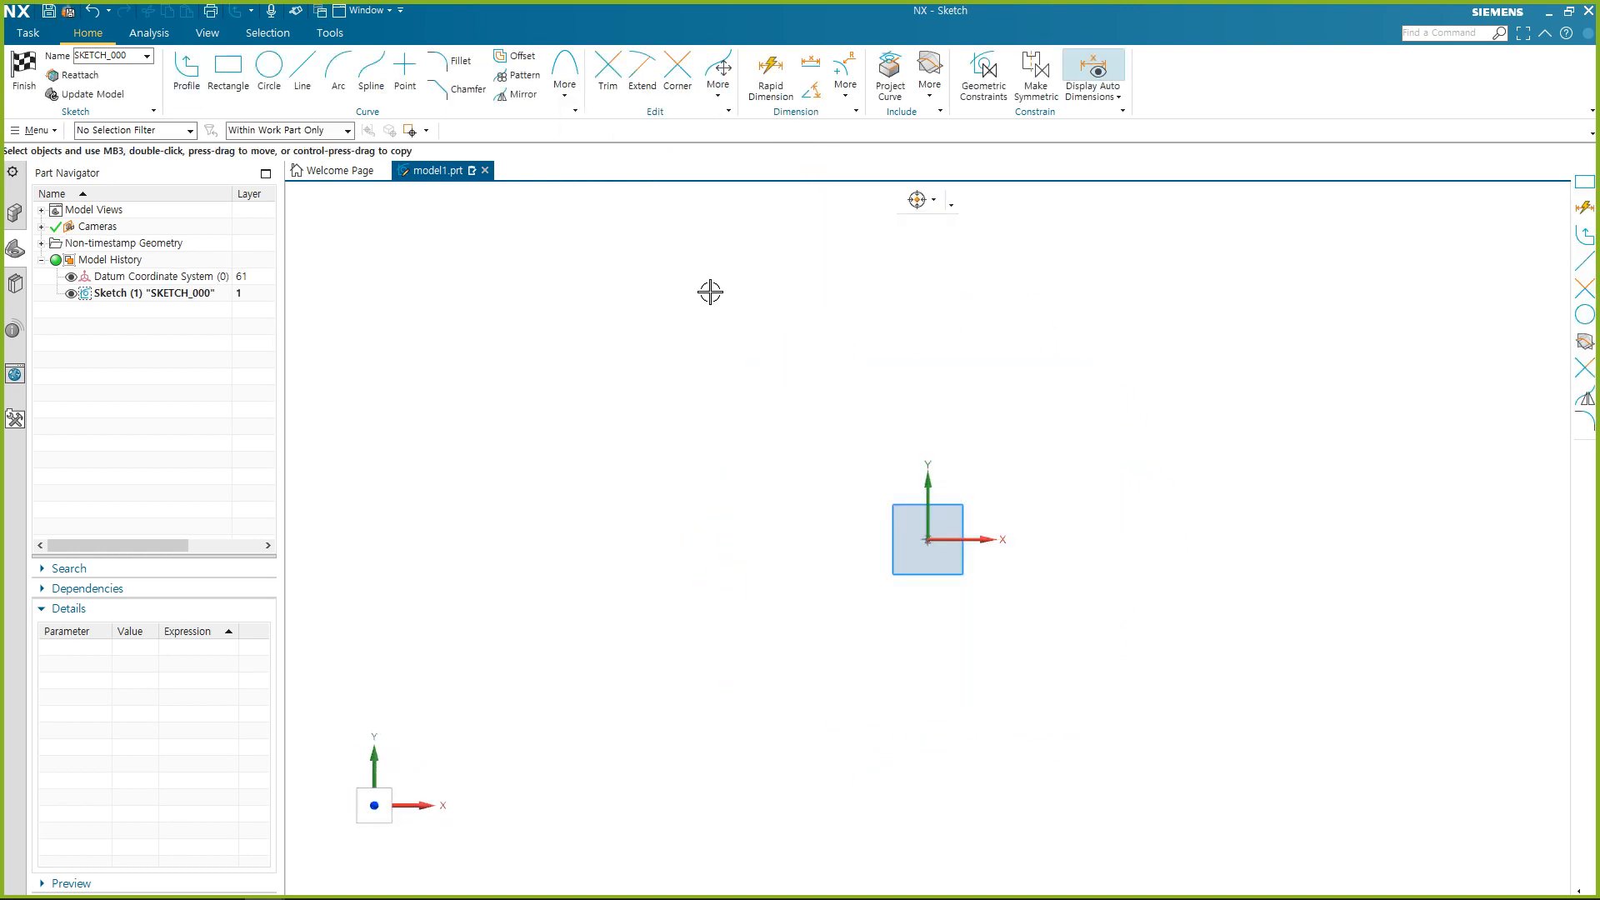
Sketch a freehand rectangle by two opposite corners so that it surrounds the sketch origin.
click(225, 66)
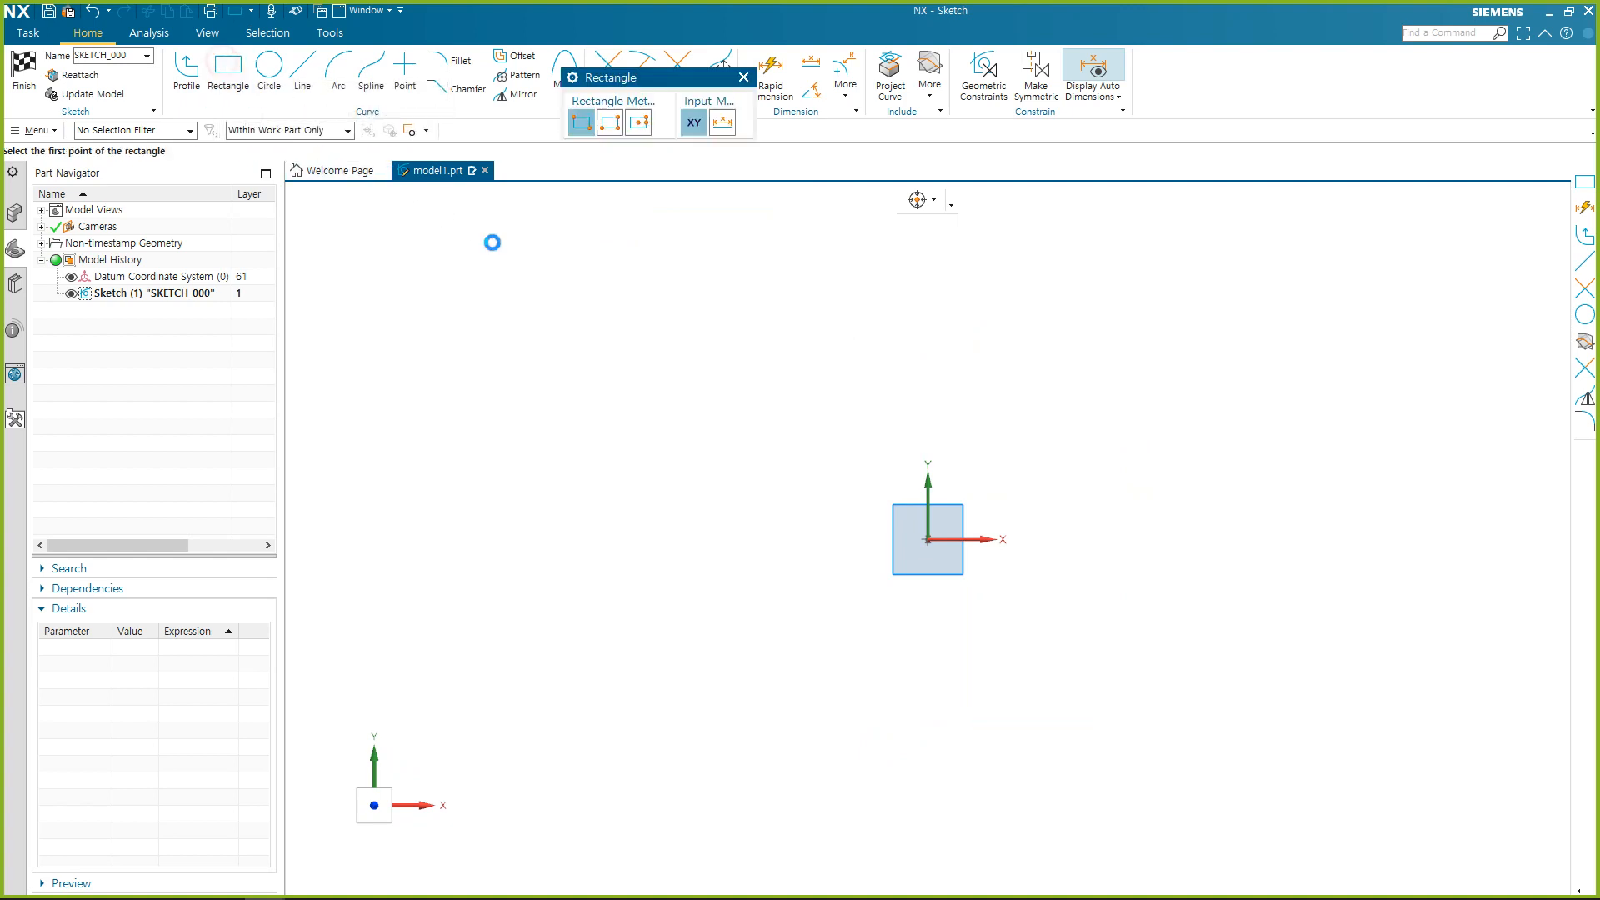
click(655, 294)
click(1246, 726)
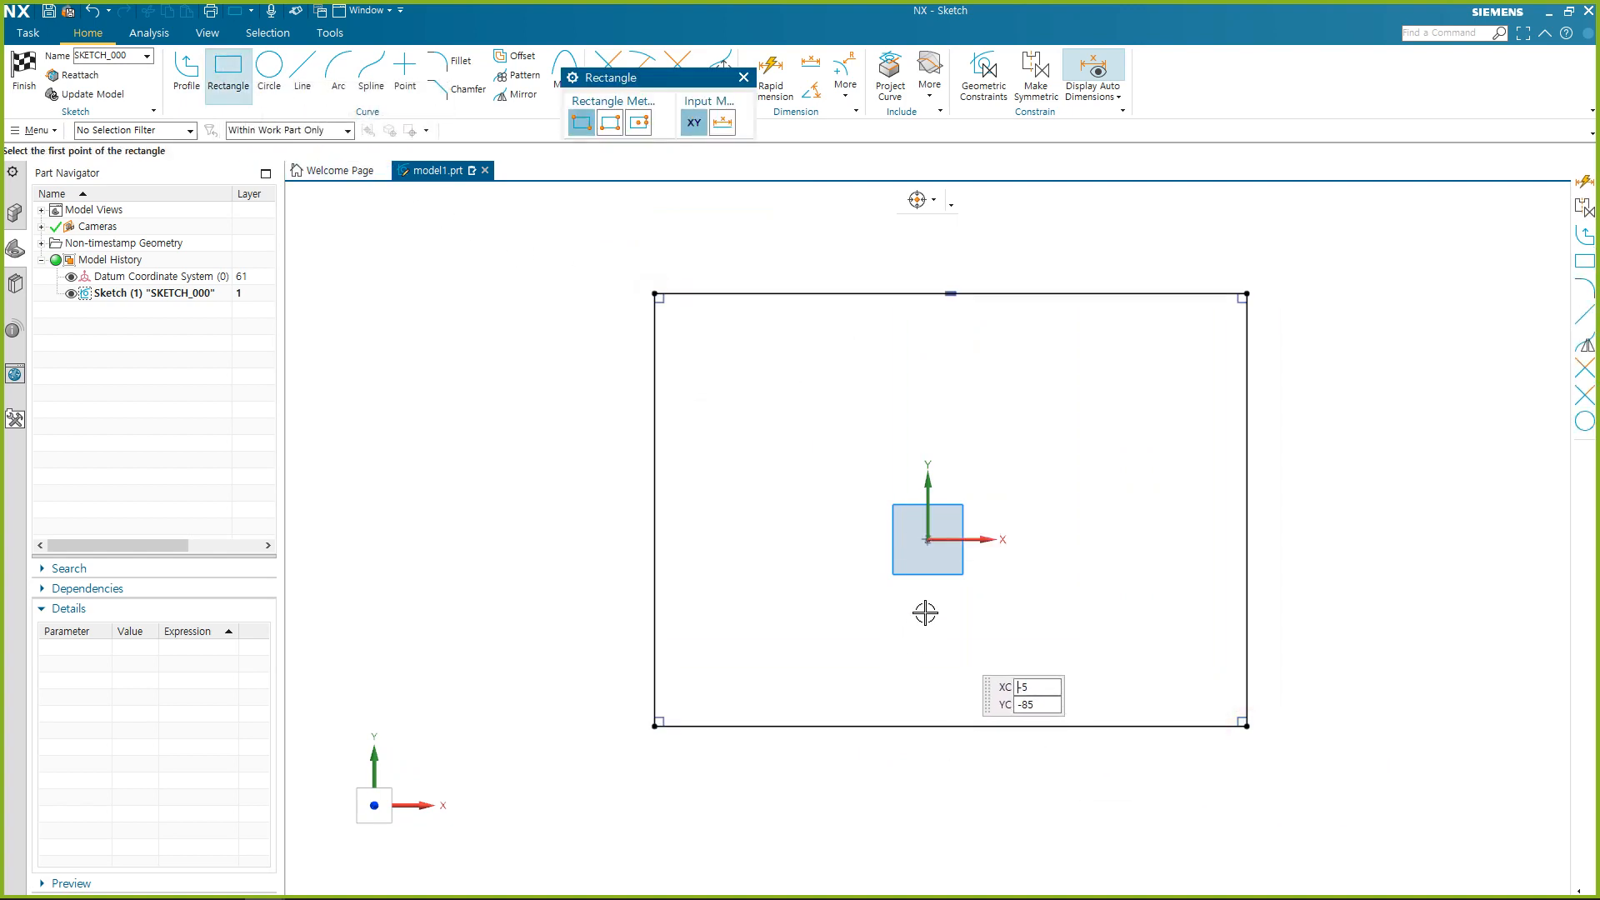
key(Escape)
scroll(804, 482, down, 1)
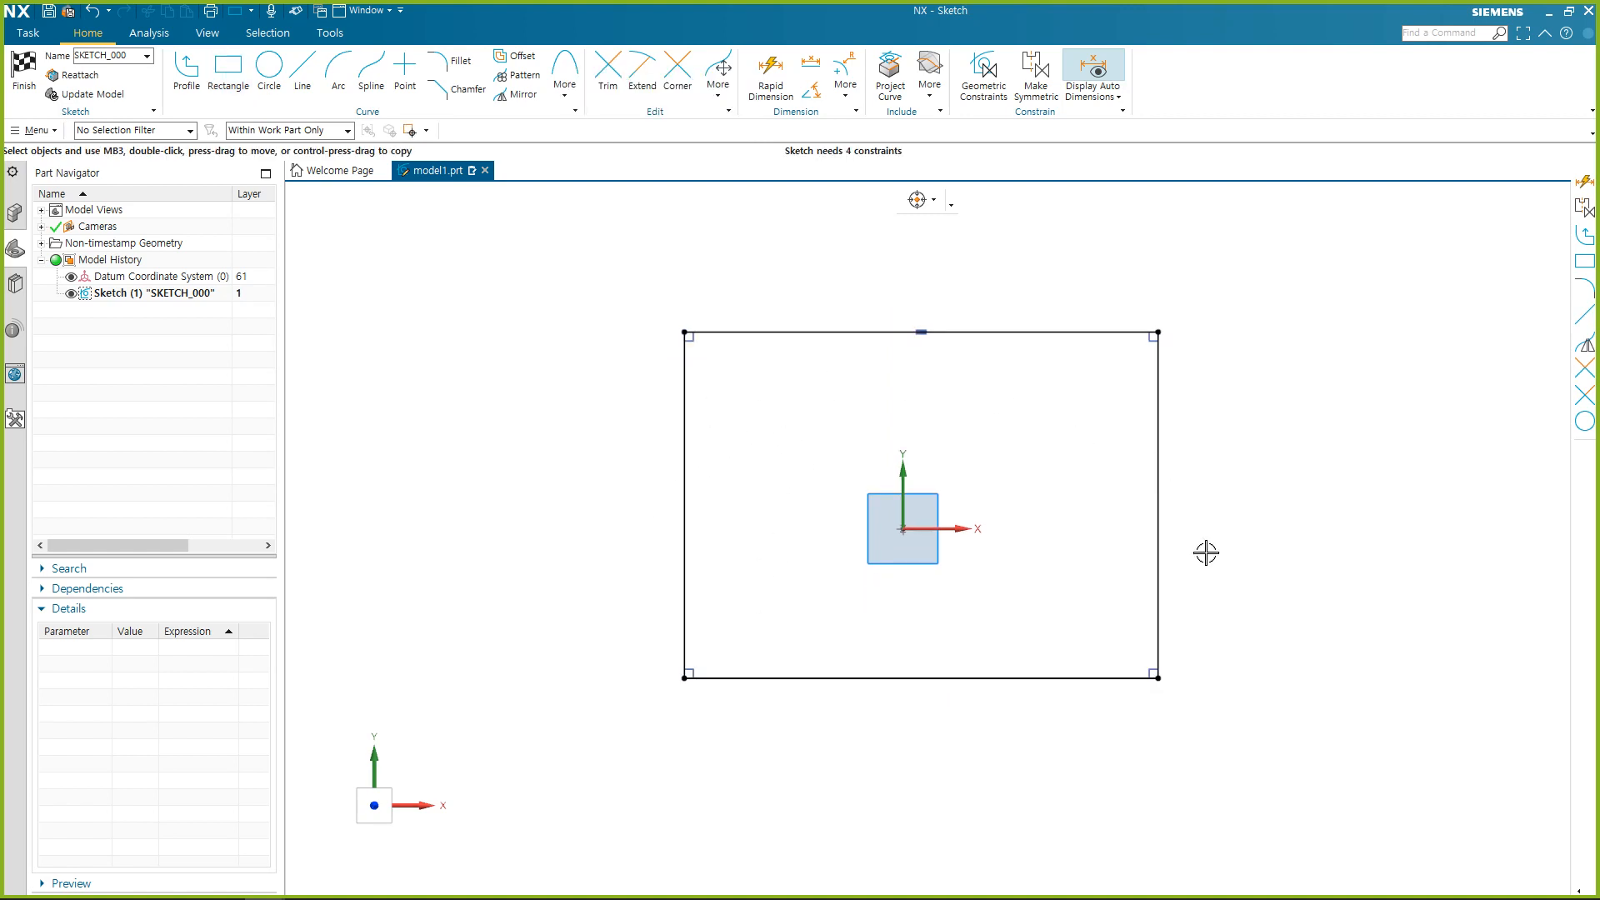
Make the rectangle's two vertical edges symmetric about the sketch Y axis.
click(1035, 85)
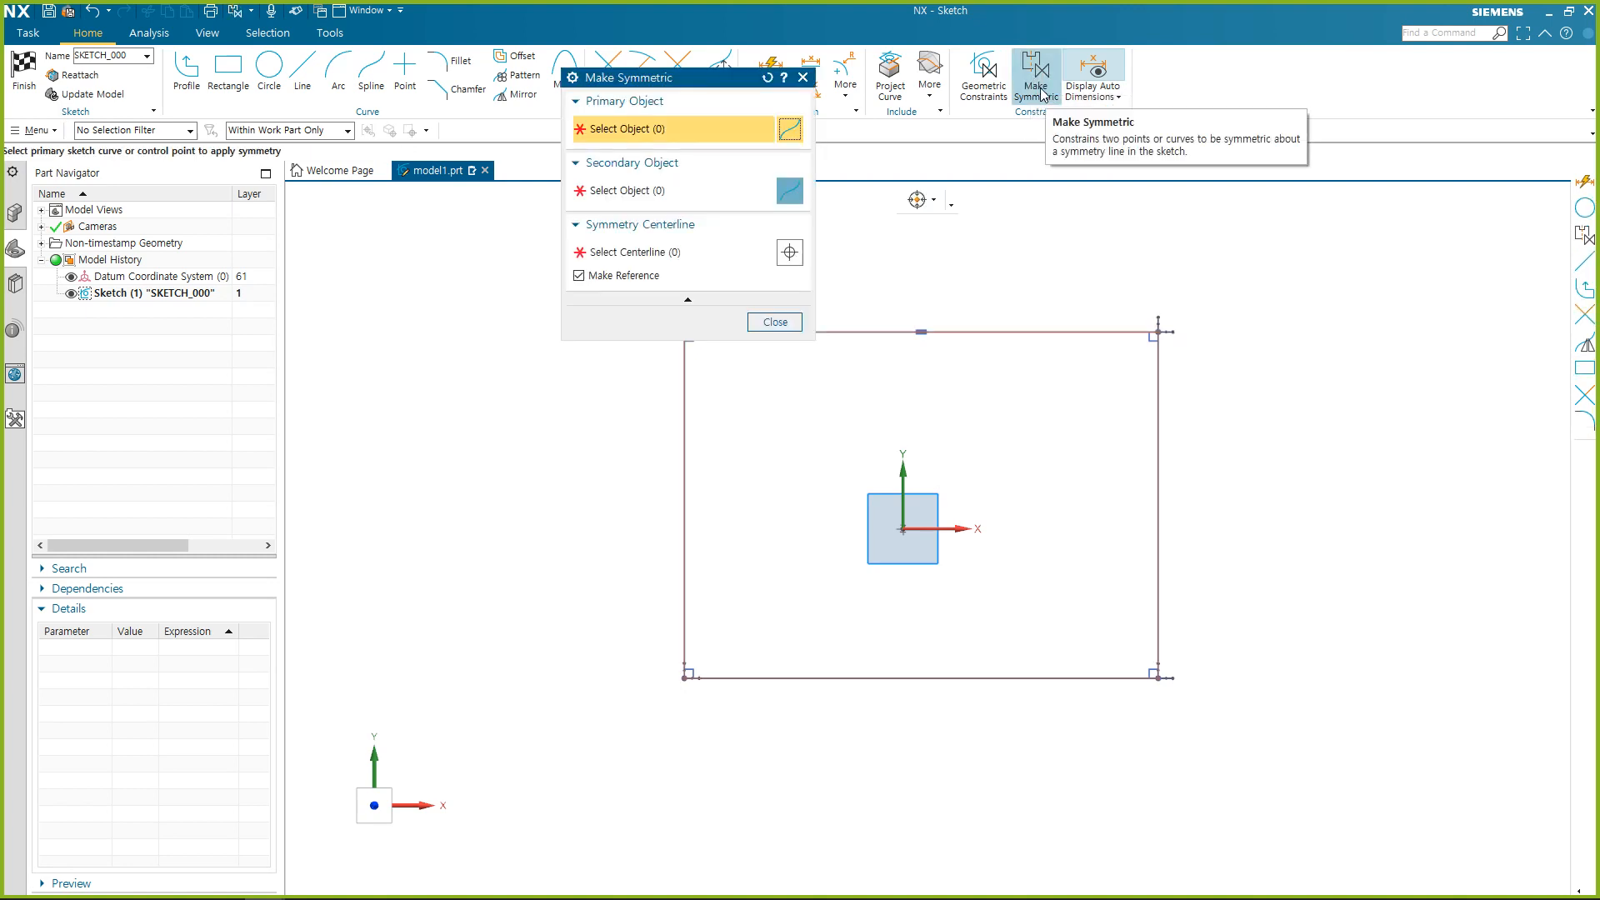
click(684, 384)
click(1169, 392)
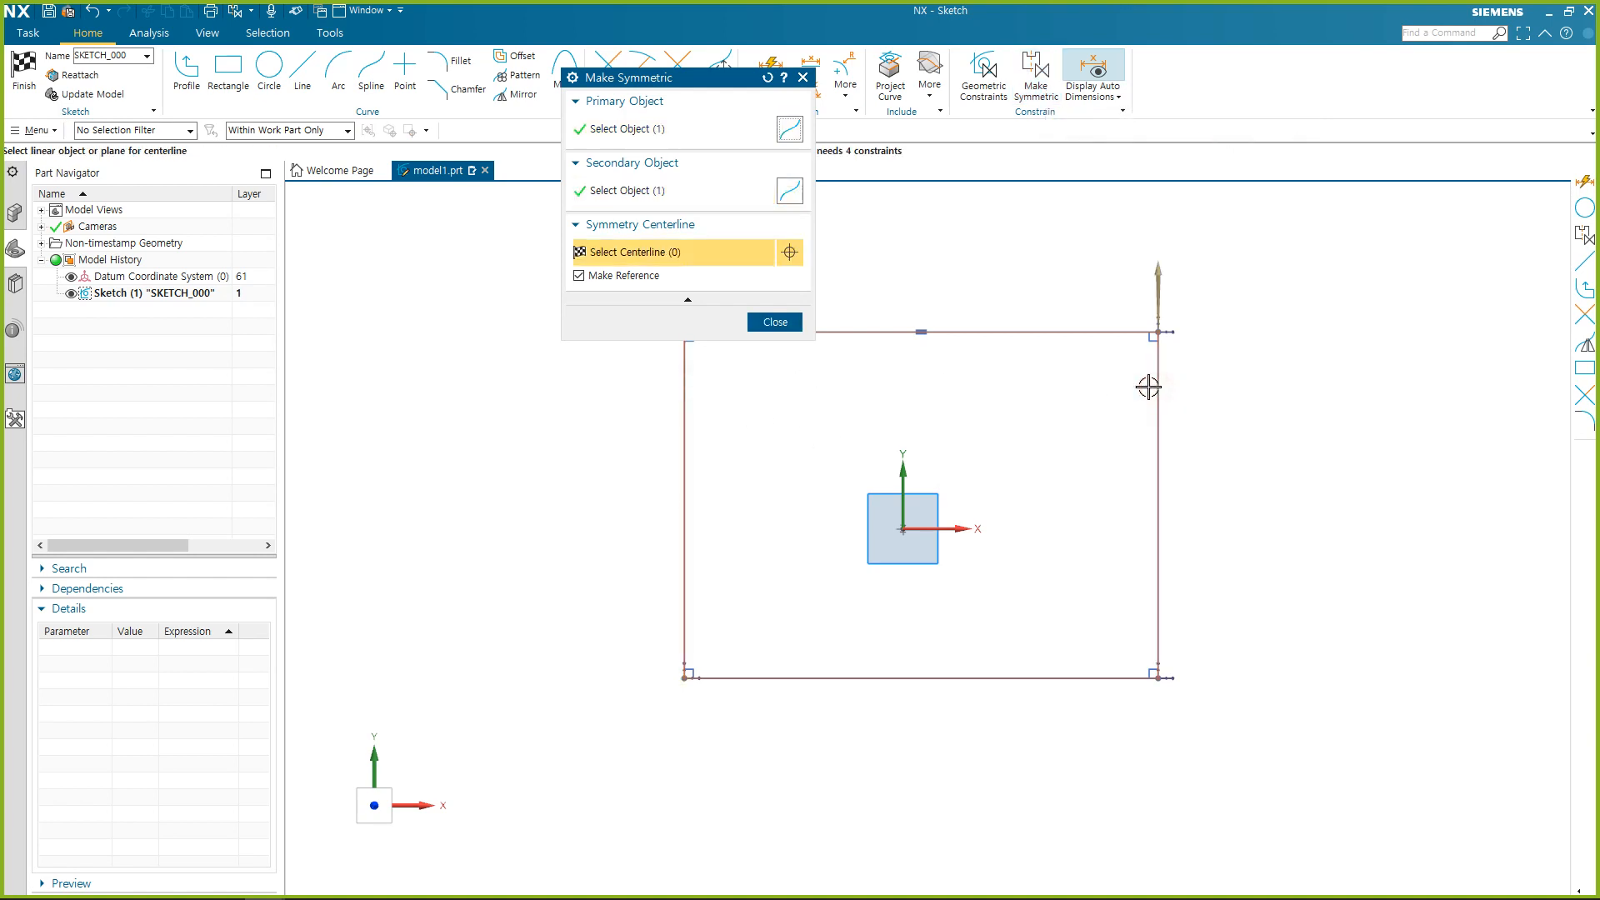
drag(640, 86, 427, 143)
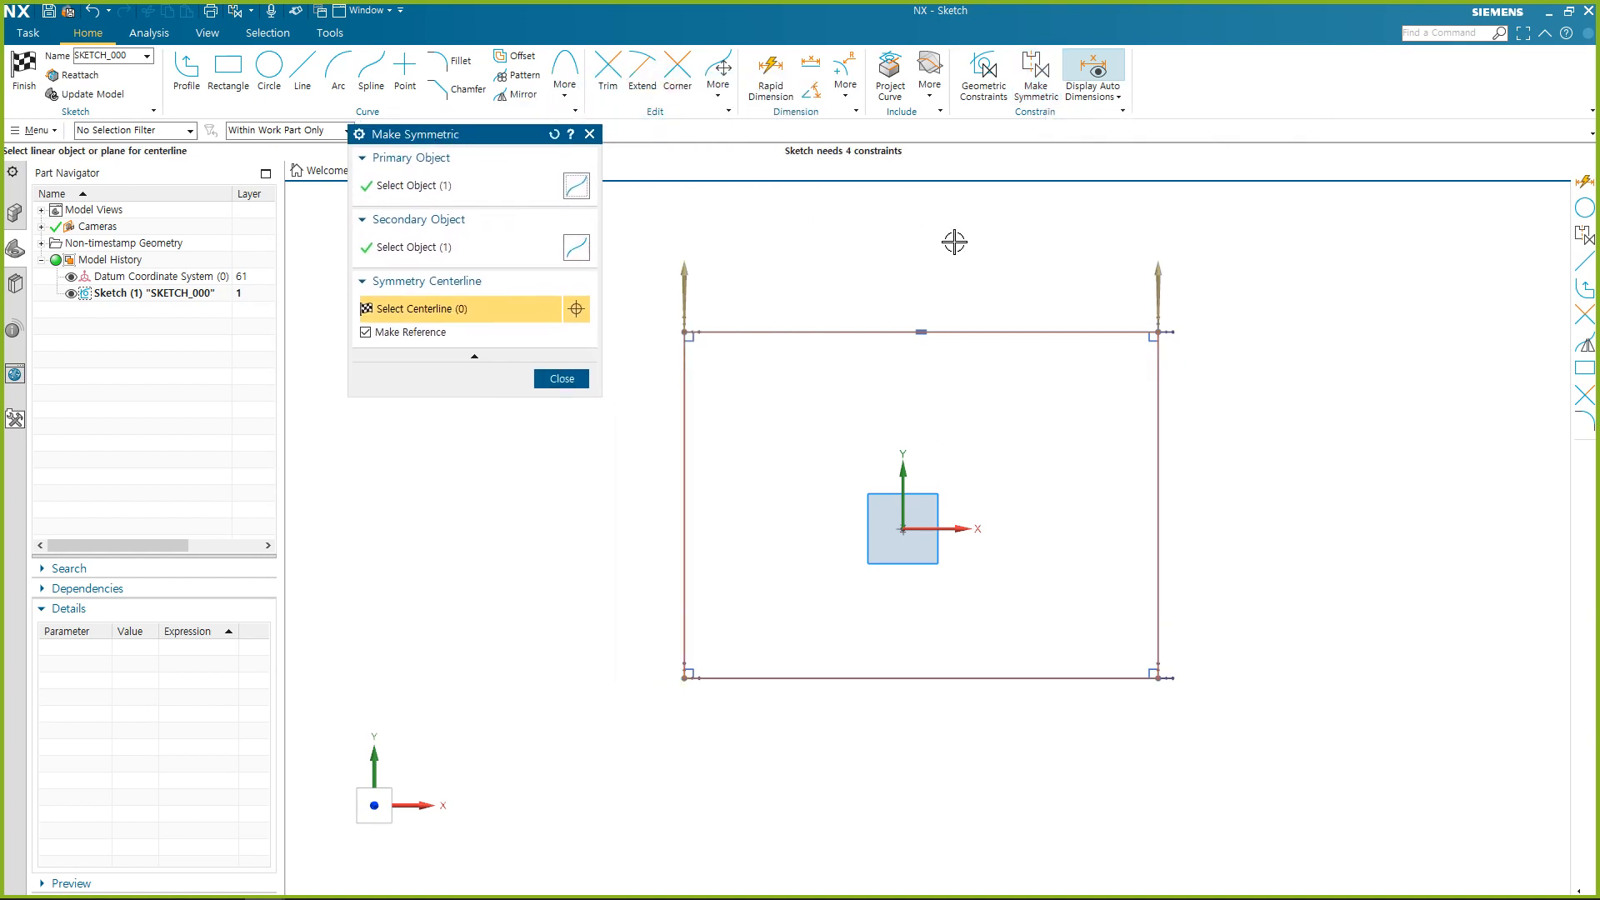
click(907, 476)
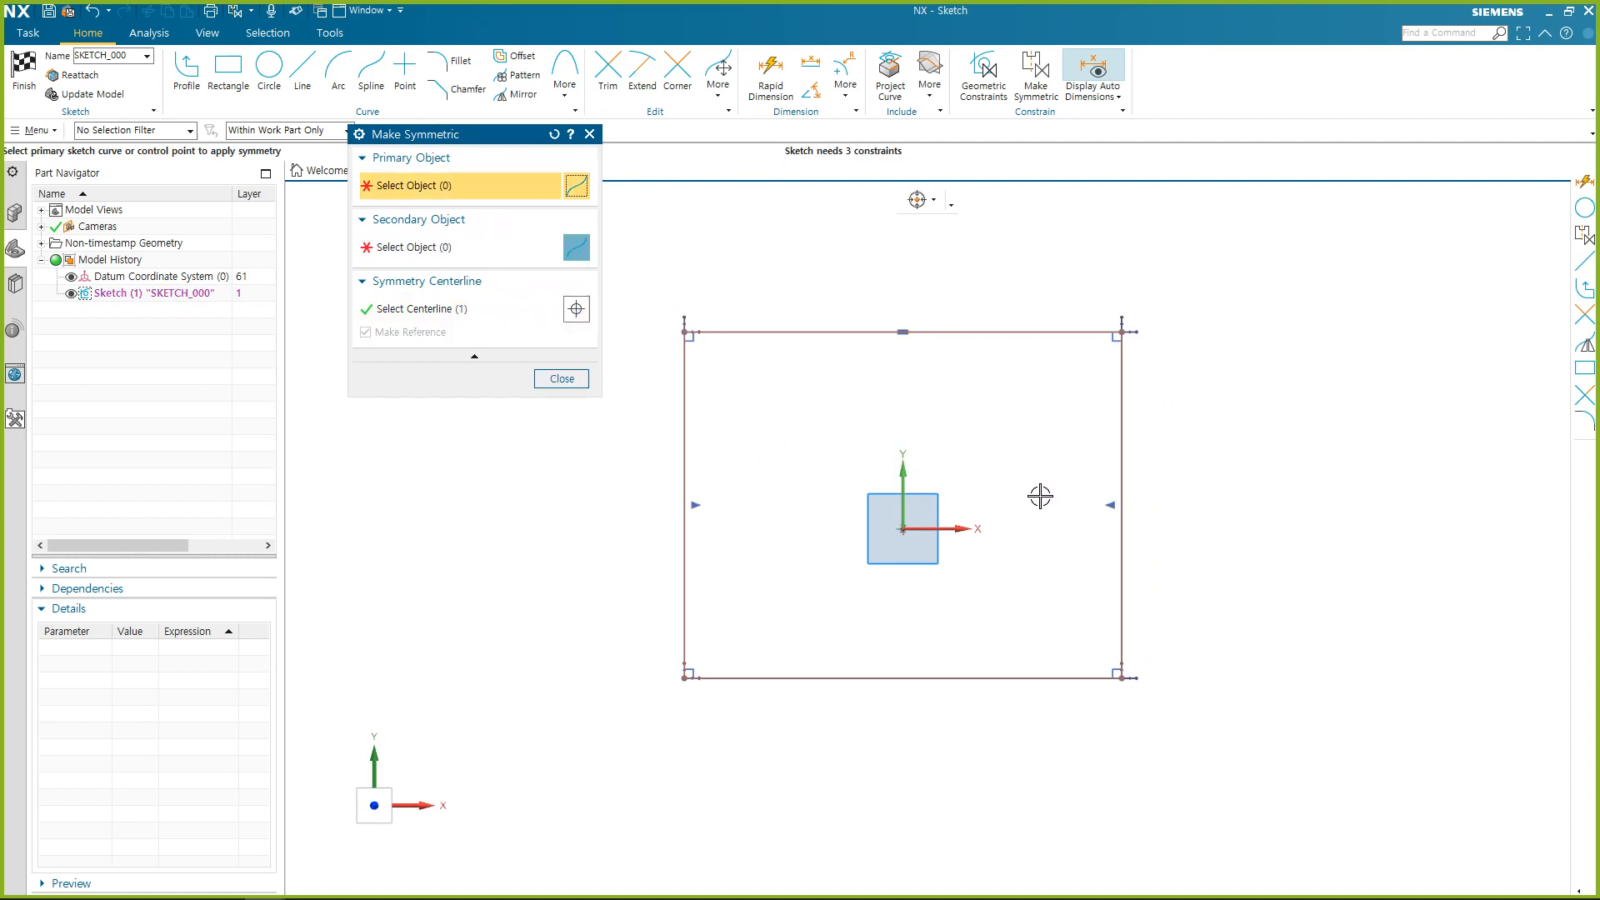
Reset the Make Symmetric selections and make the rectangle's two horizontal edges symmetric about the sketch X axis.
click(447, 310)
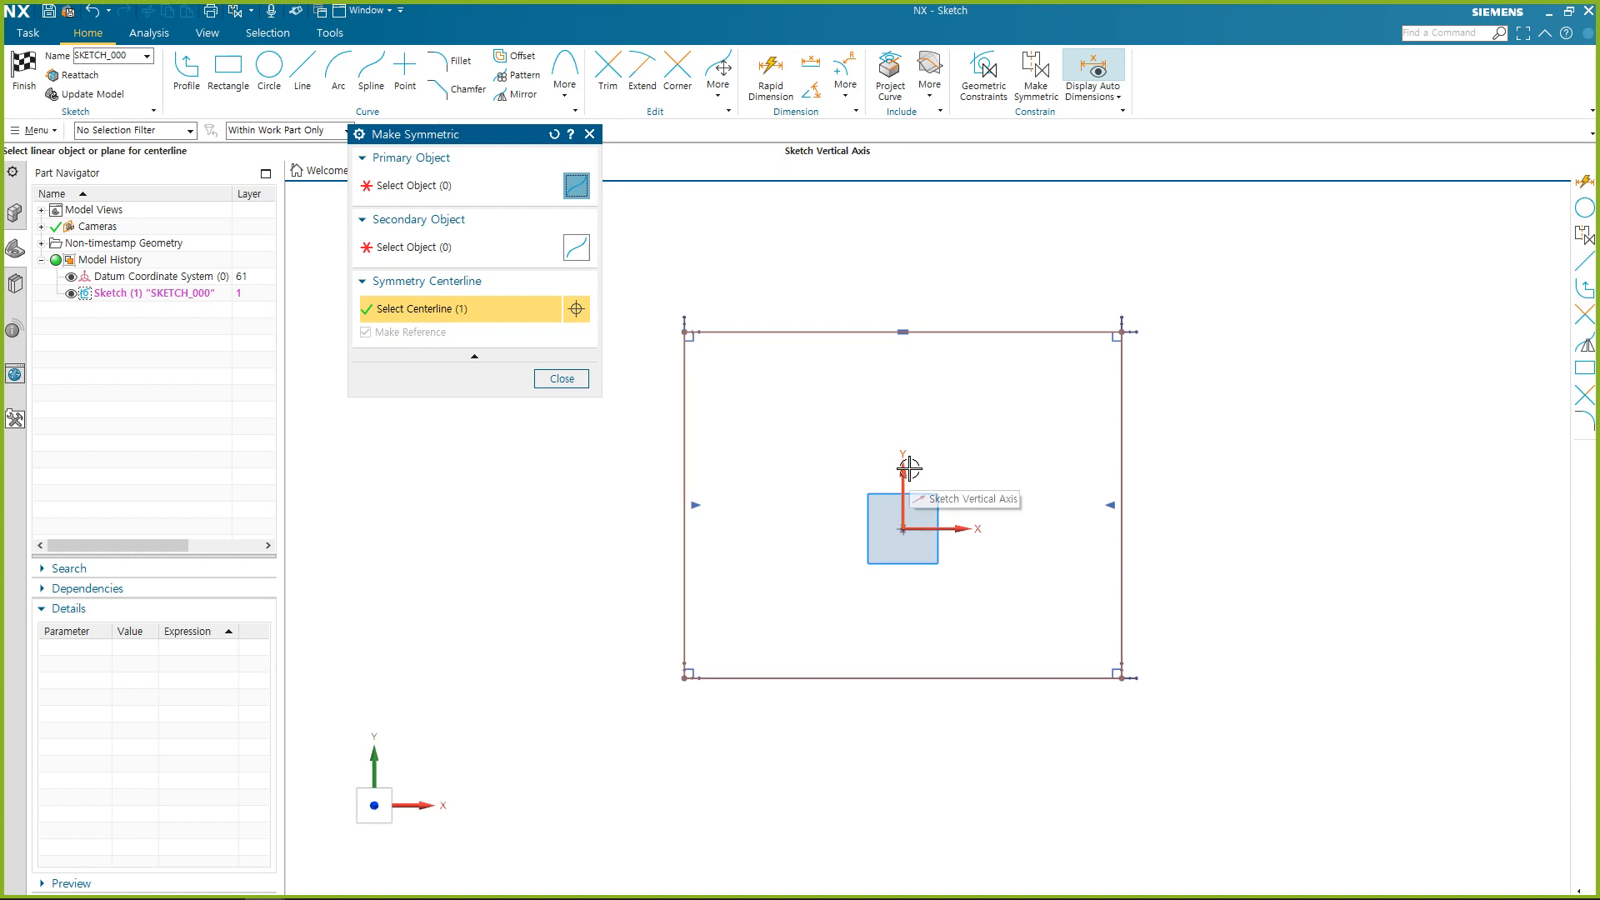
click(556, 137)
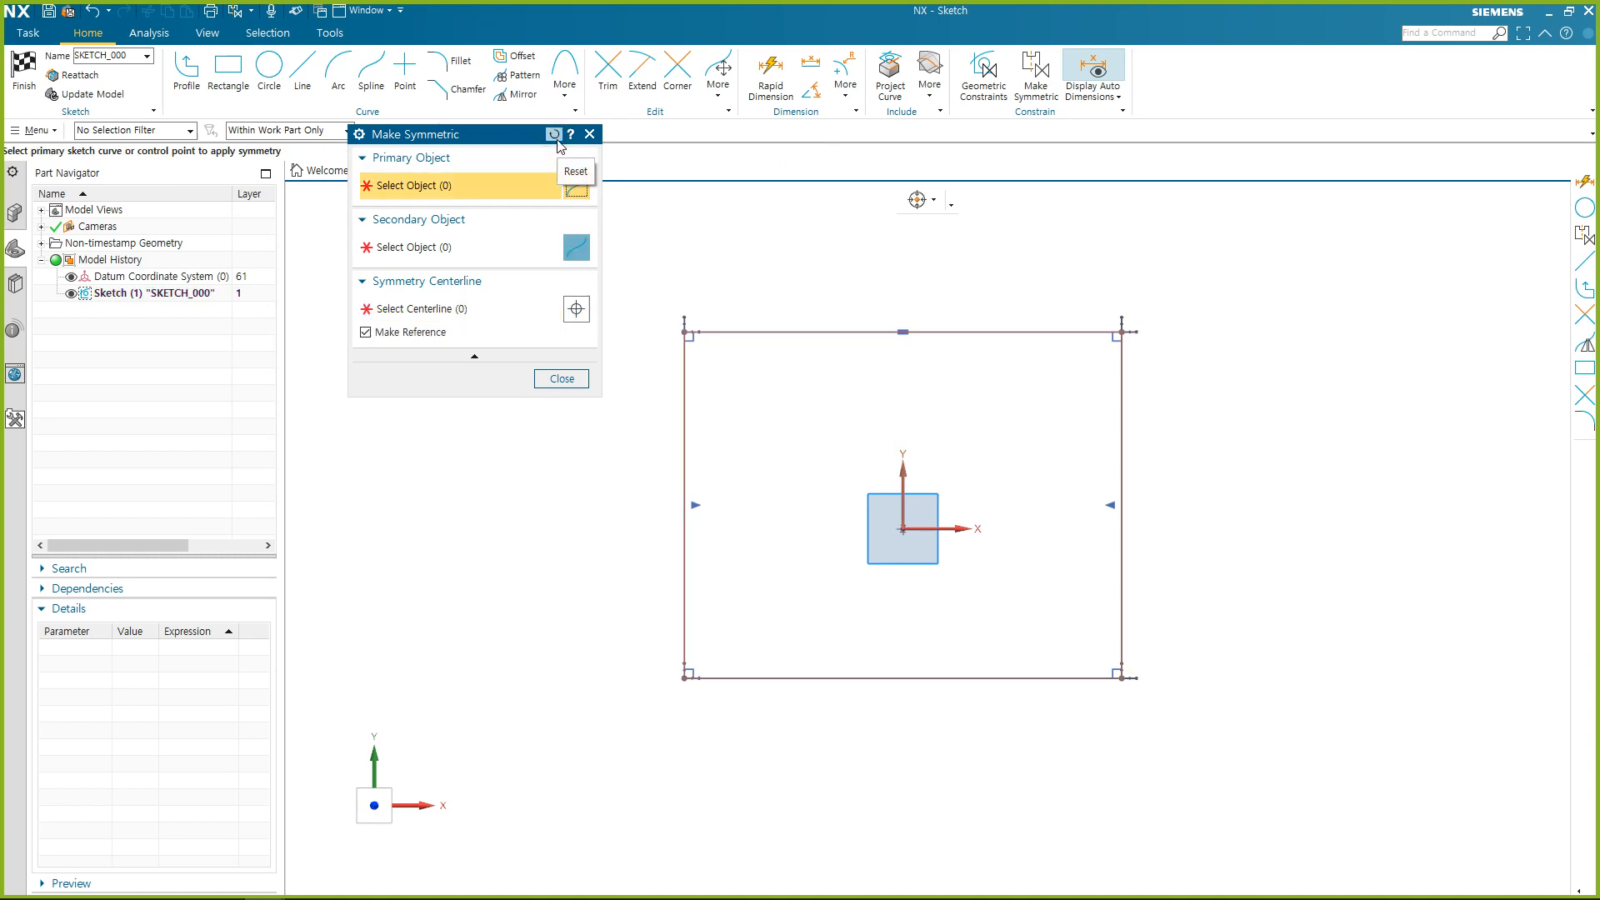
click(1068, 332)
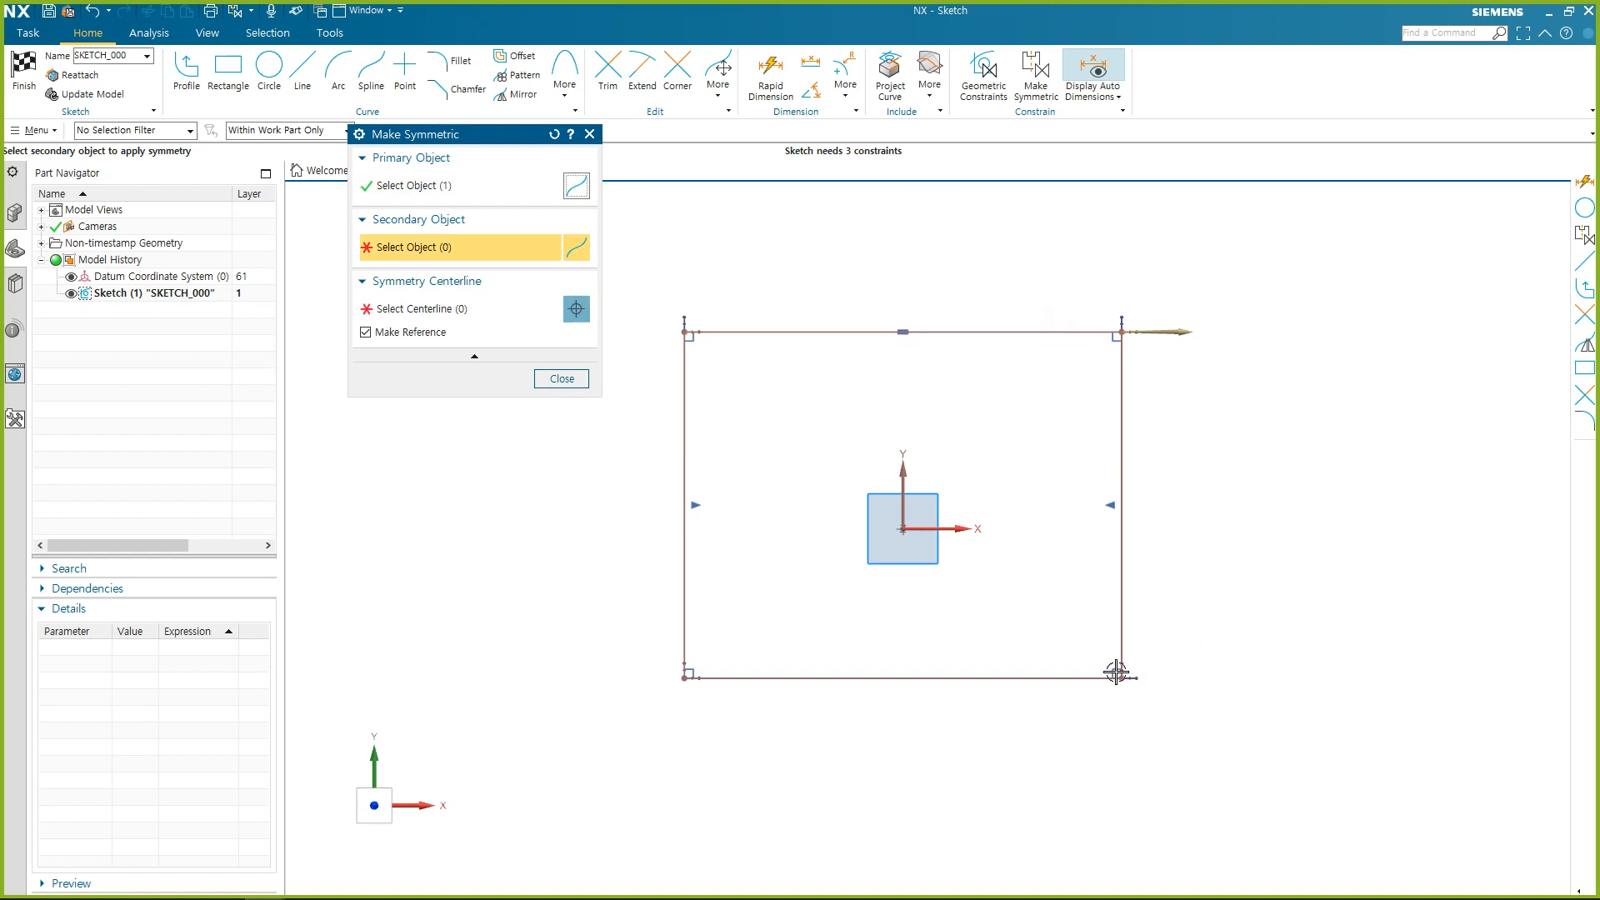
click(1088, 678)
click(962, 529)
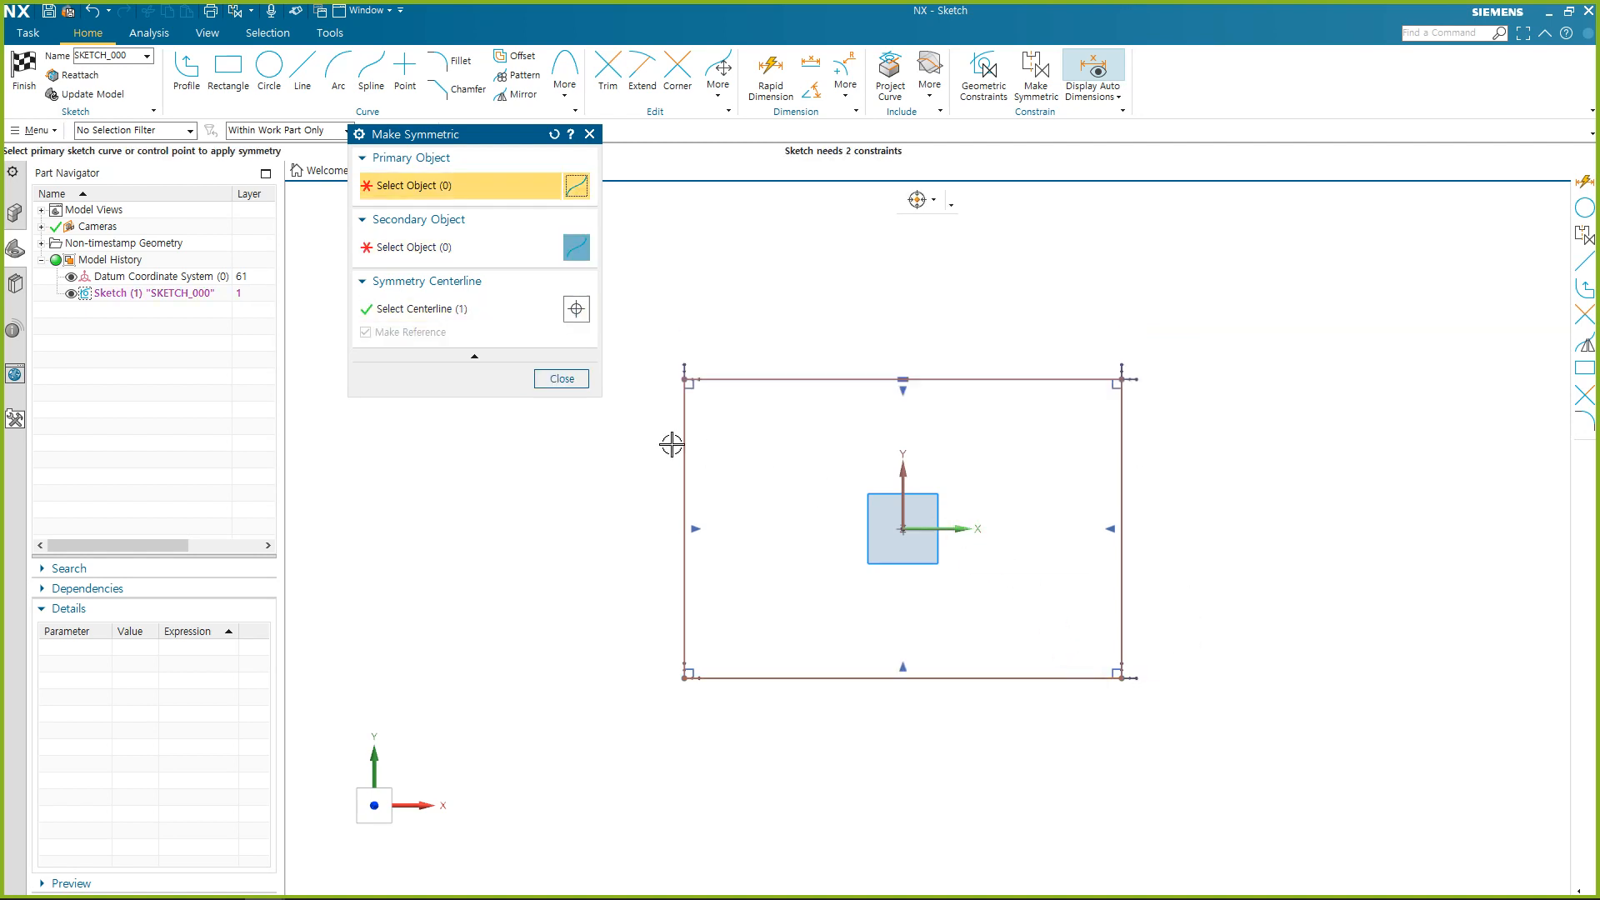
click(562, 379)
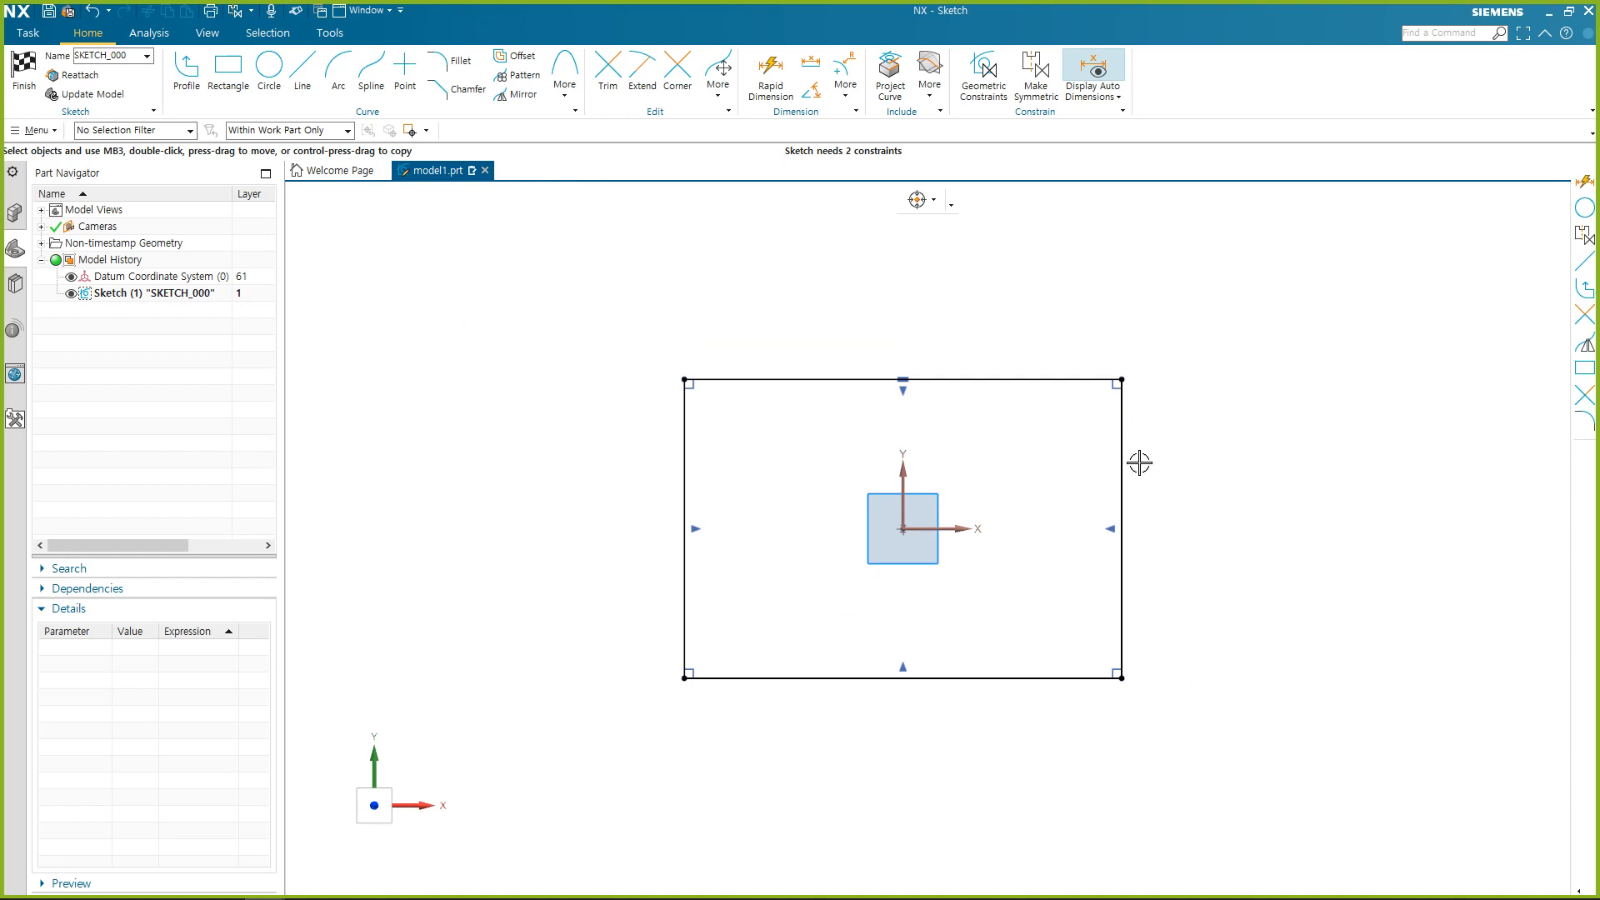
Resize the rectangle freehand by its right edge, and dimension its top edge with Rapid Dimension, setting the width to 500.
mouse_move(1125, 426)
mouse_down()
mouse_move(1083, 471)
mouse_move(1225, 450)
mouse_move(1038, 469)
mouse_move(1203, 475)
mouse_move(1190, 408)
mouse_move(1173, 442)
mouse_move(1022, 415)
mouse_move(1222, 428)
mouse_move(1175, 300)
mouse_move(1159, 426)
mouse_move(1090, 483)
mouse_move(1058, 486)
mouse_move(1158, 486)
mouse_move(1111, 386)
mouse_move(1111, 497)
mouse_move(1124, 461)
mouse_up()
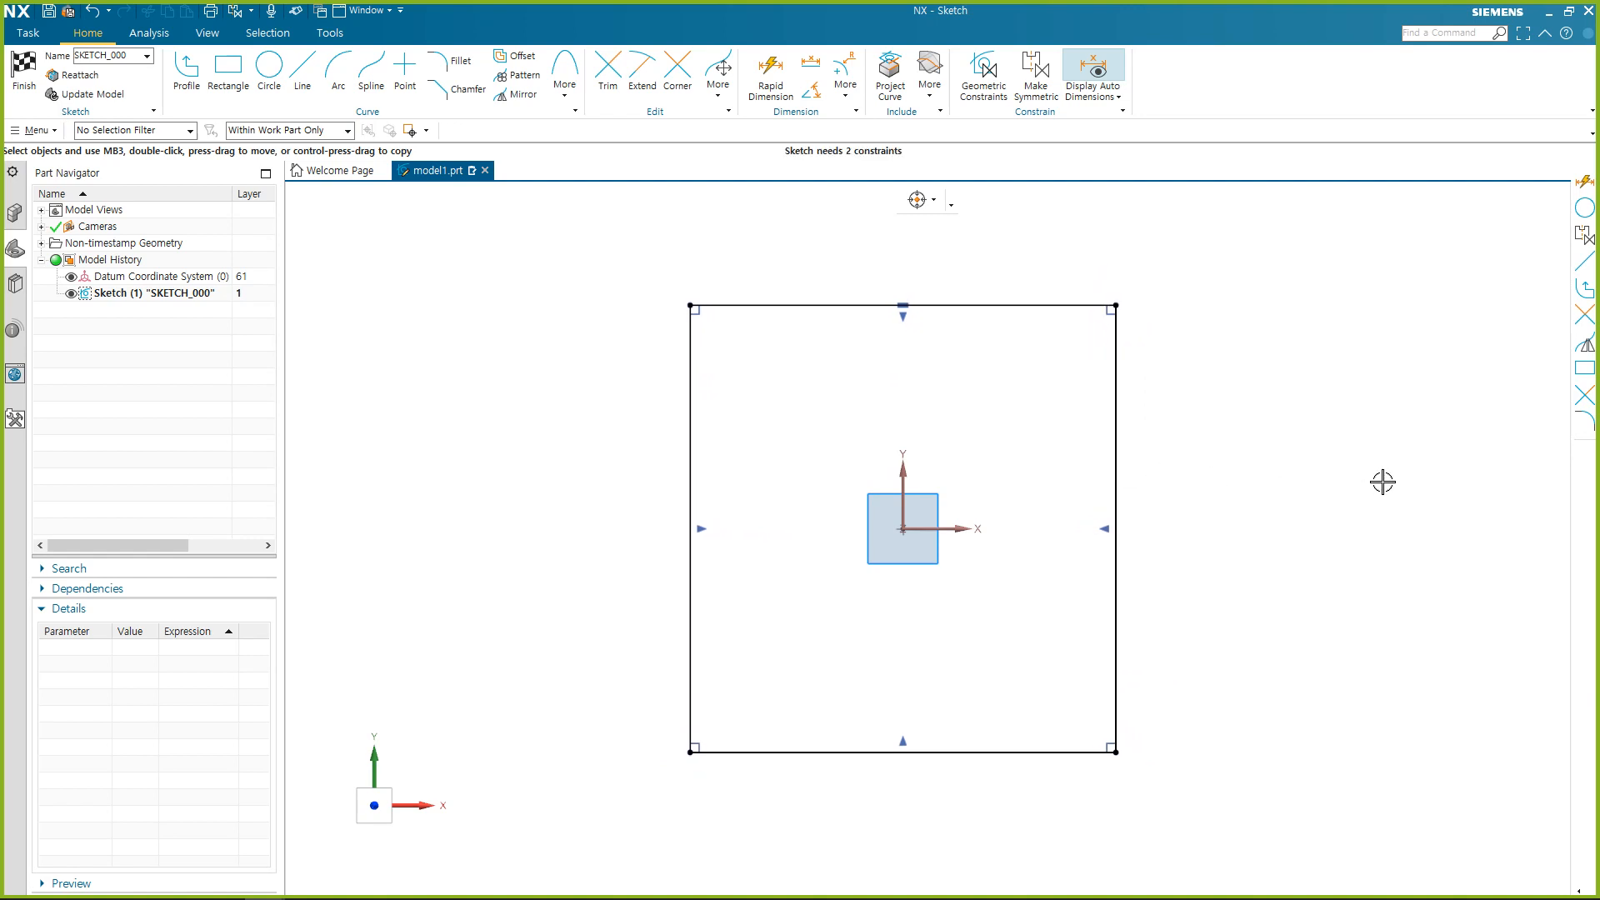
click(784, 73)
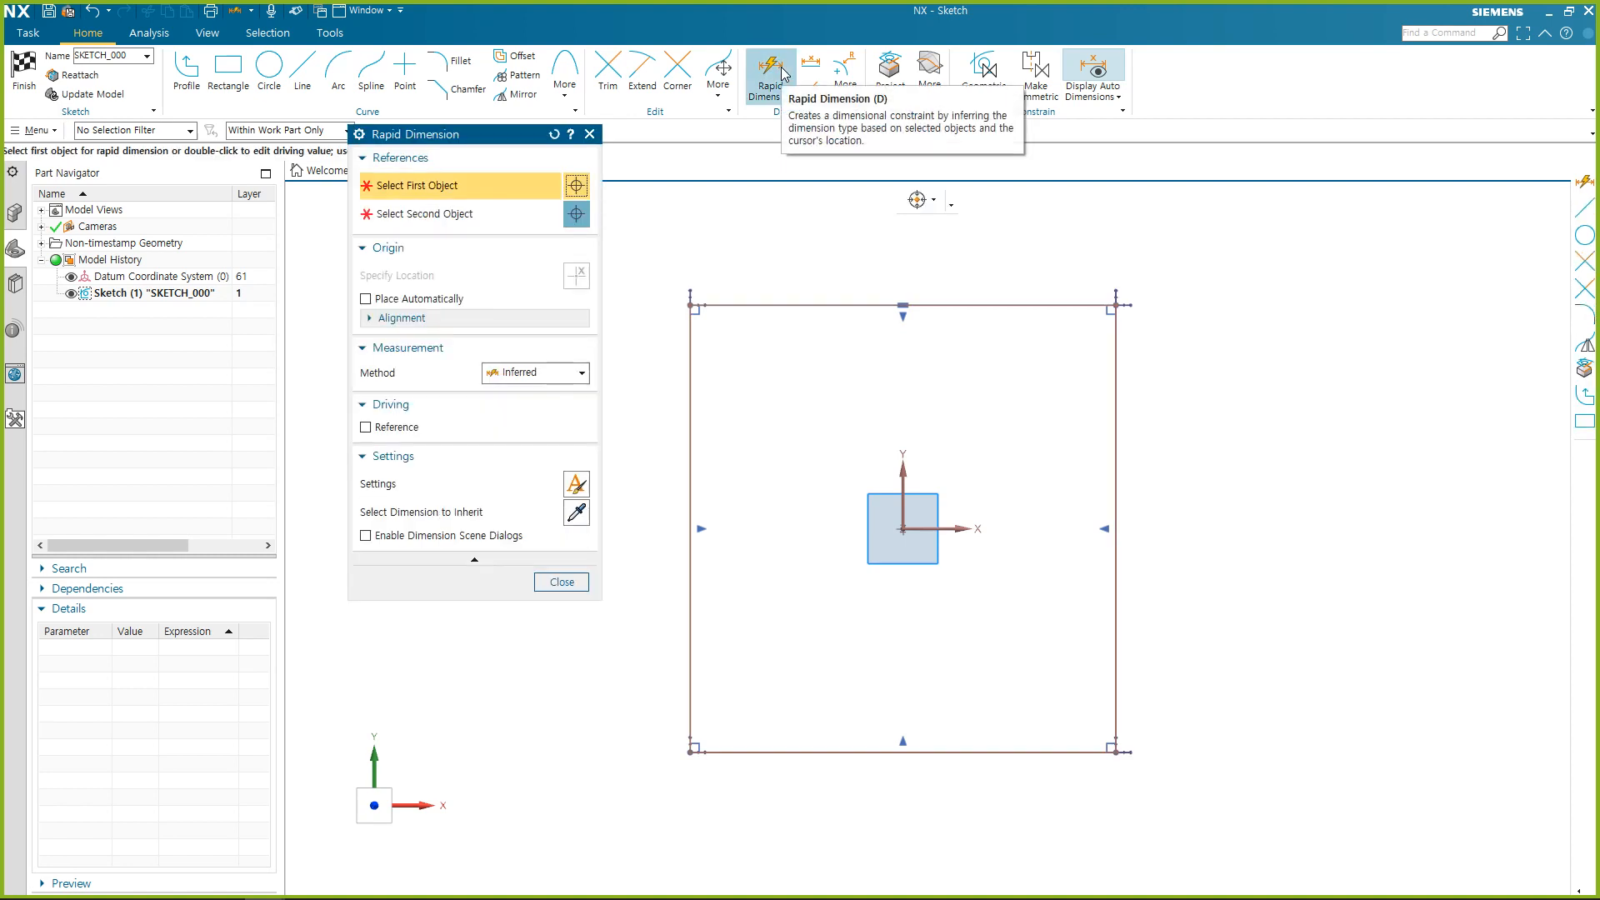
click(1005, 305)
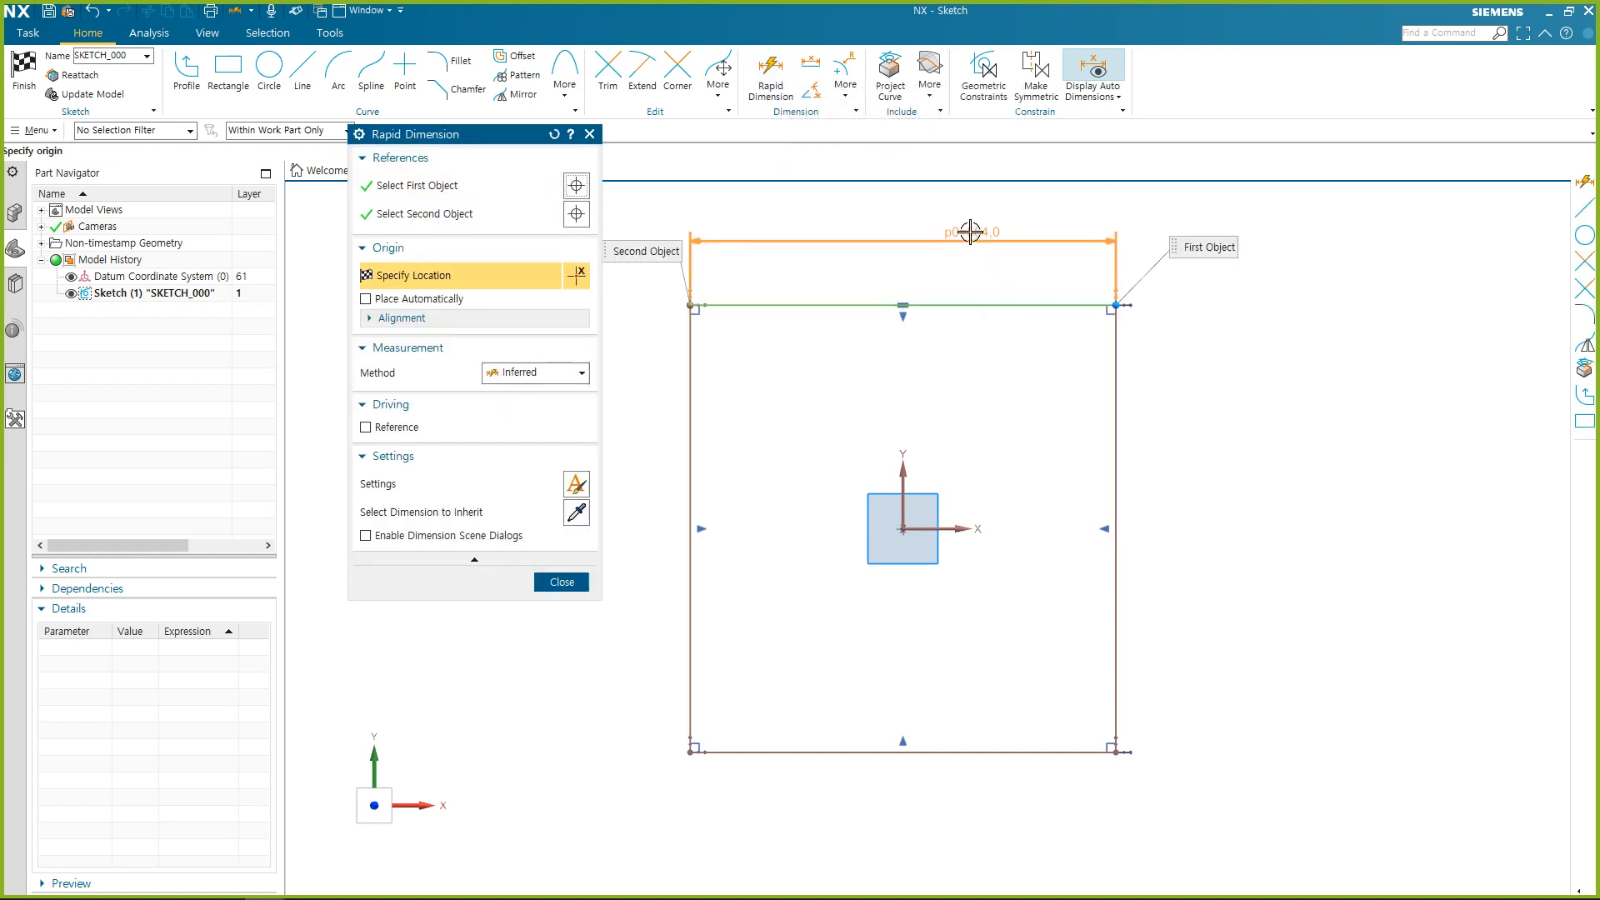
click(958, 240)
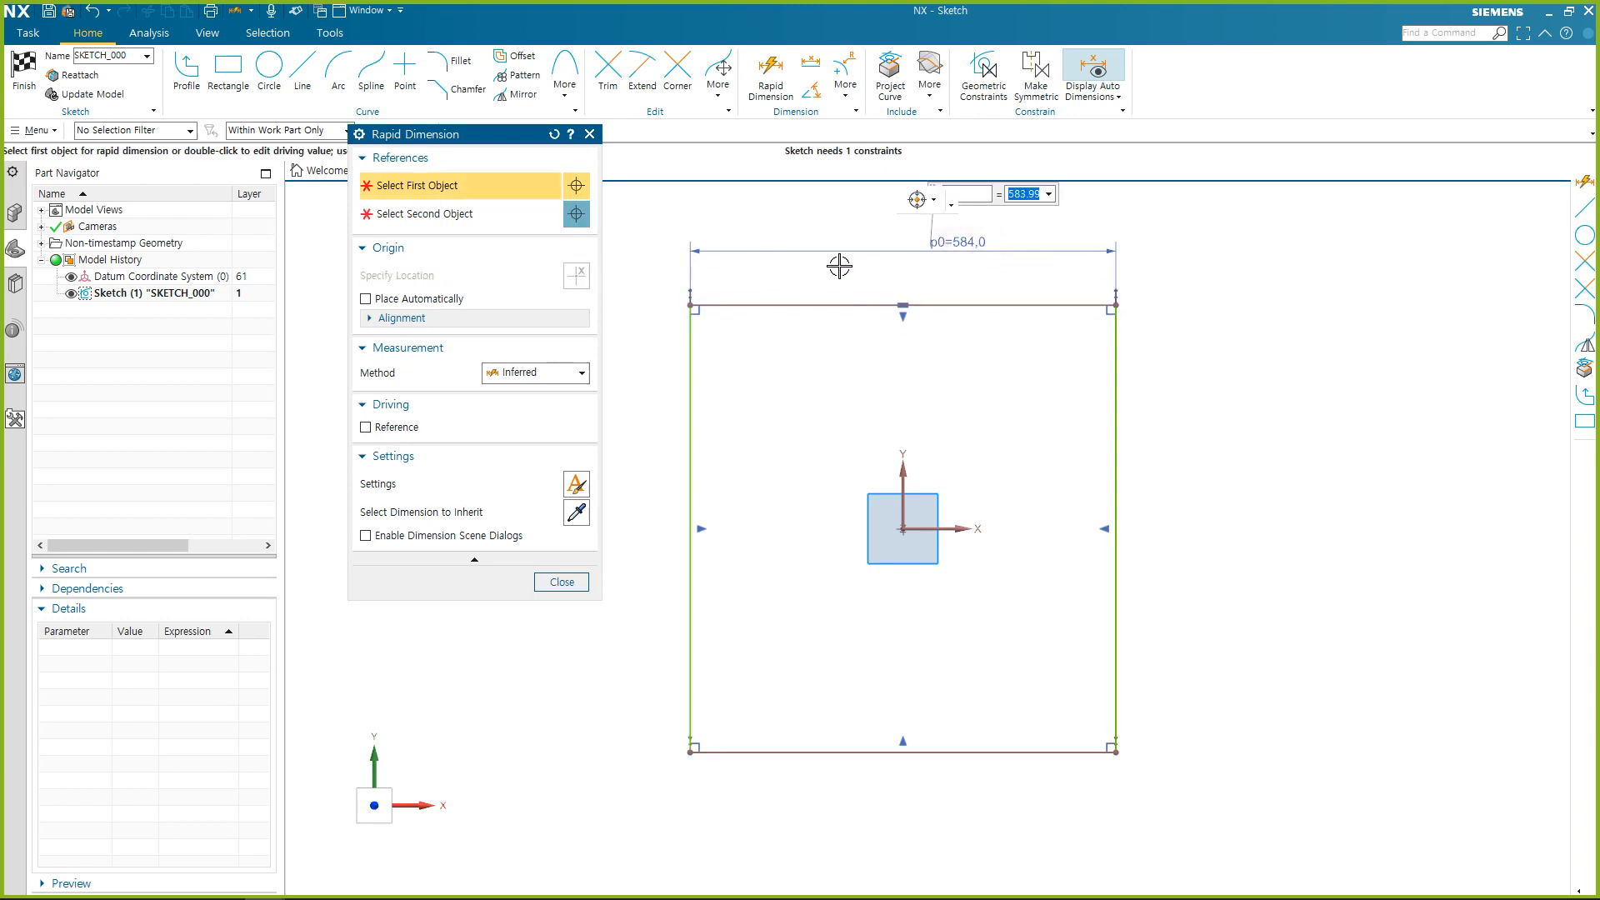
text(500)
key(Return)
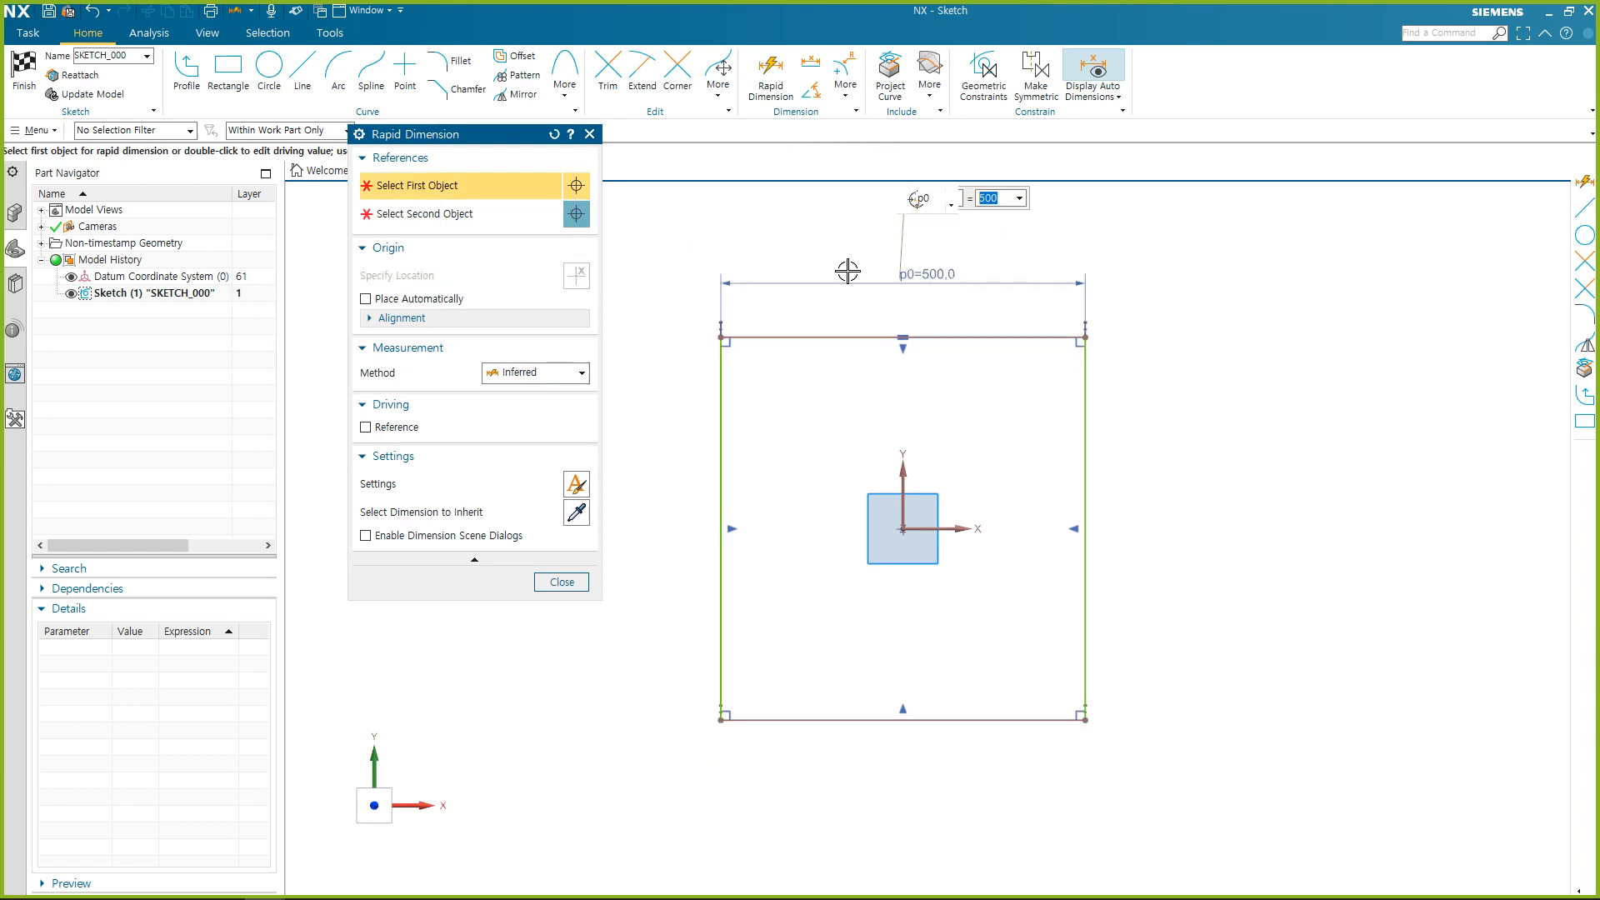
Dimension the rectangle's right edge, set the height to 500, and close Rapid Dimension.
click(1085, 388)
click(1167, 407)
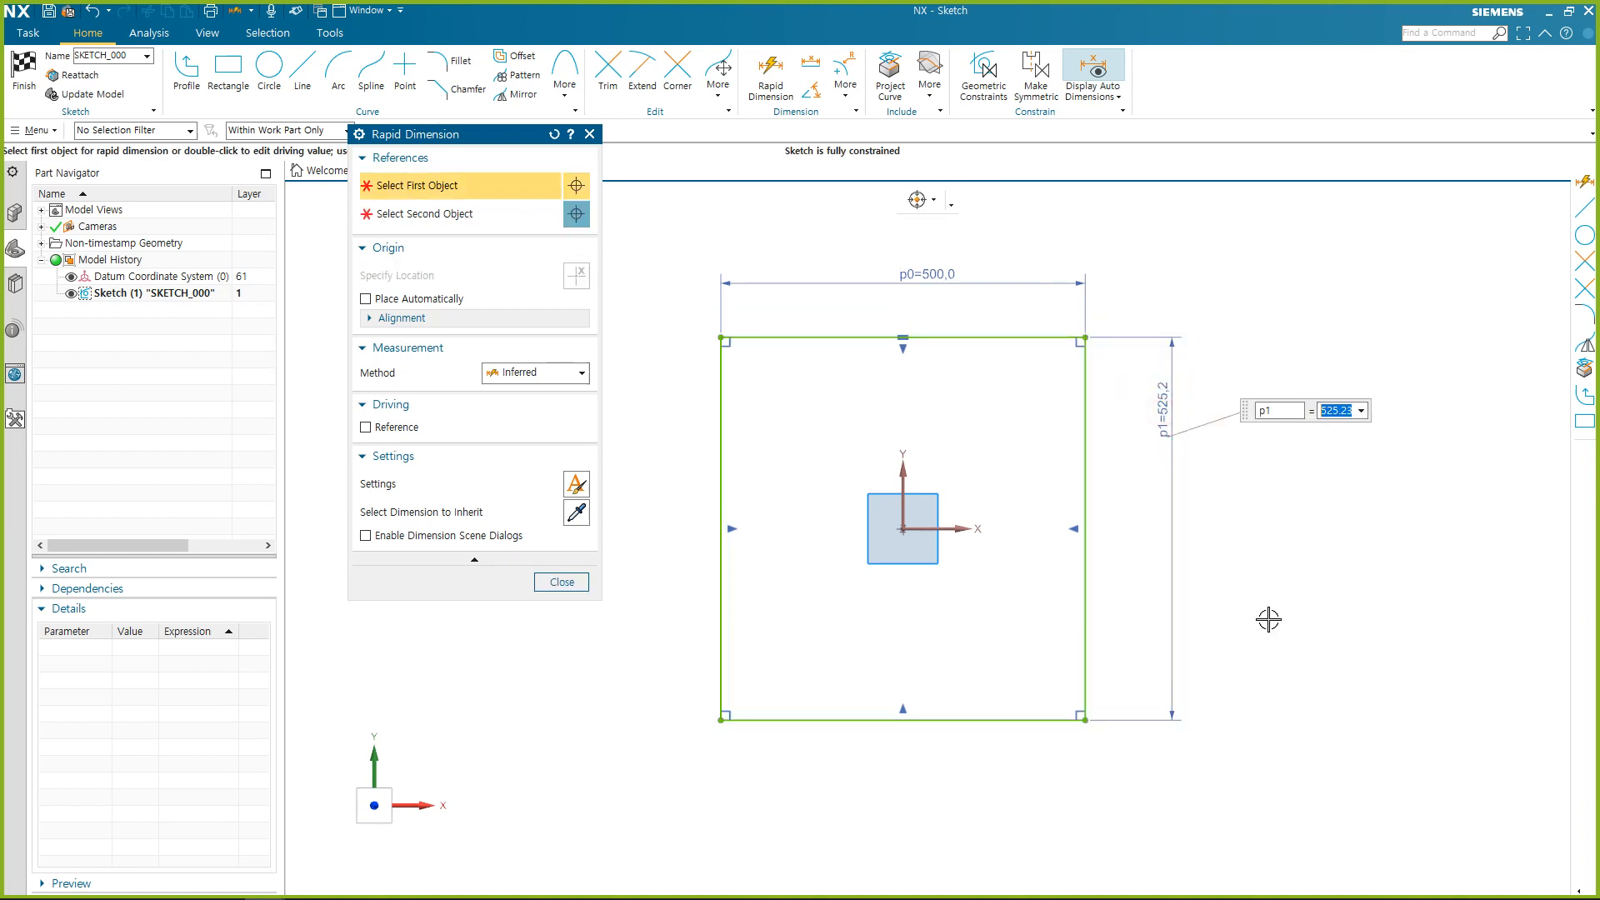
text(500)
key(Return)
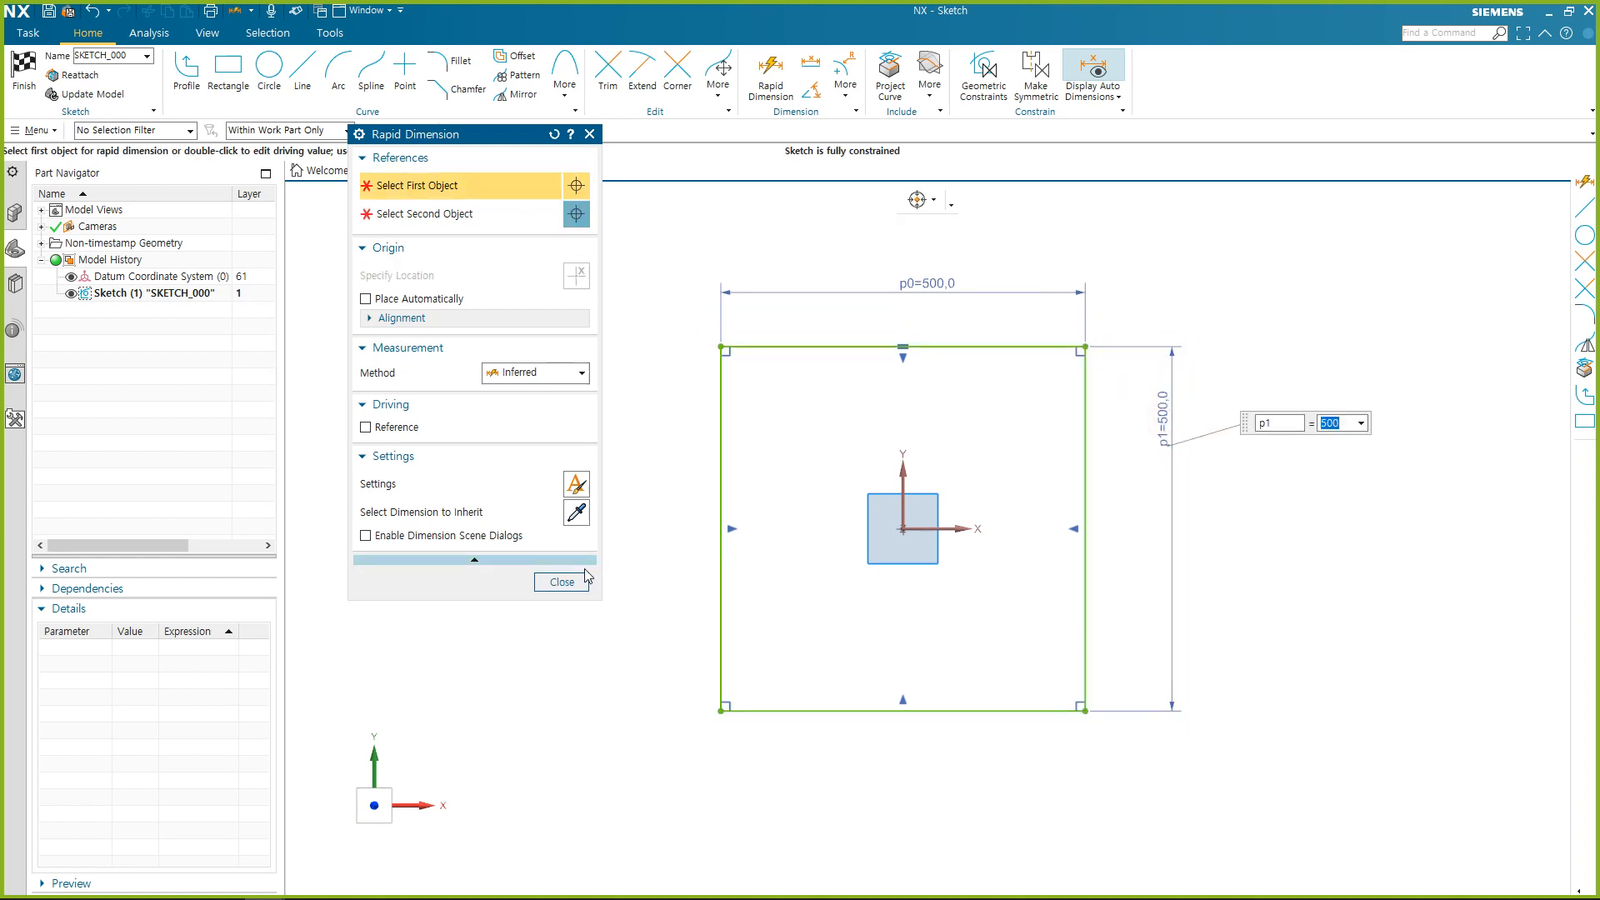
click(563, 582)
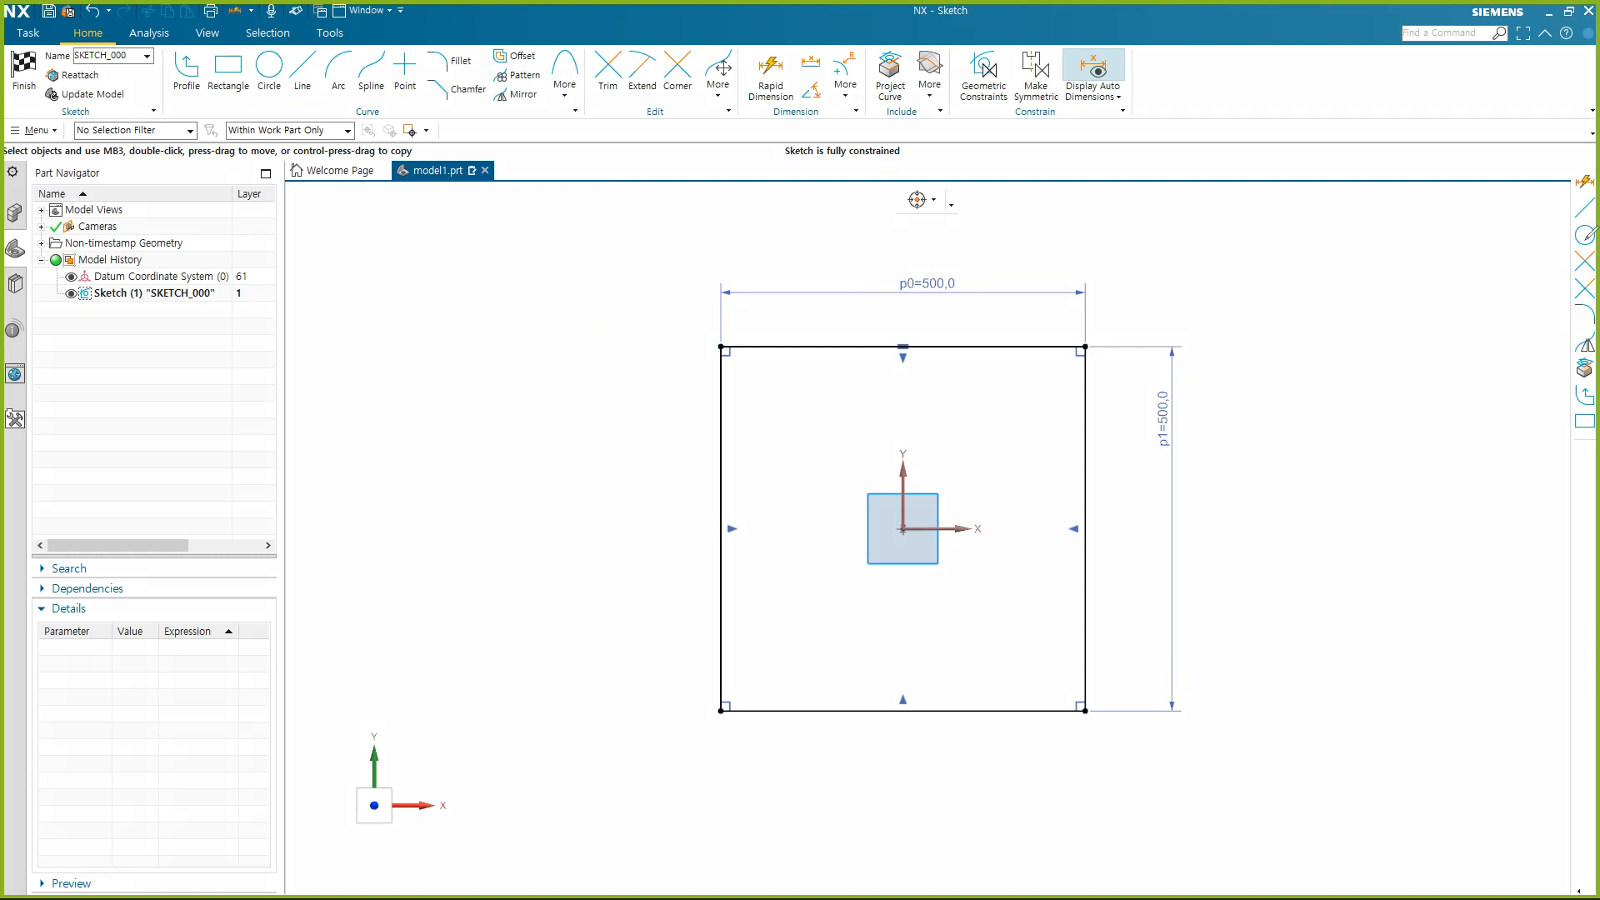
mouse_move(964, 299)
mouse_down()
mouse_move(933, 255)
mouse_move(973, 297)
mouse_up()
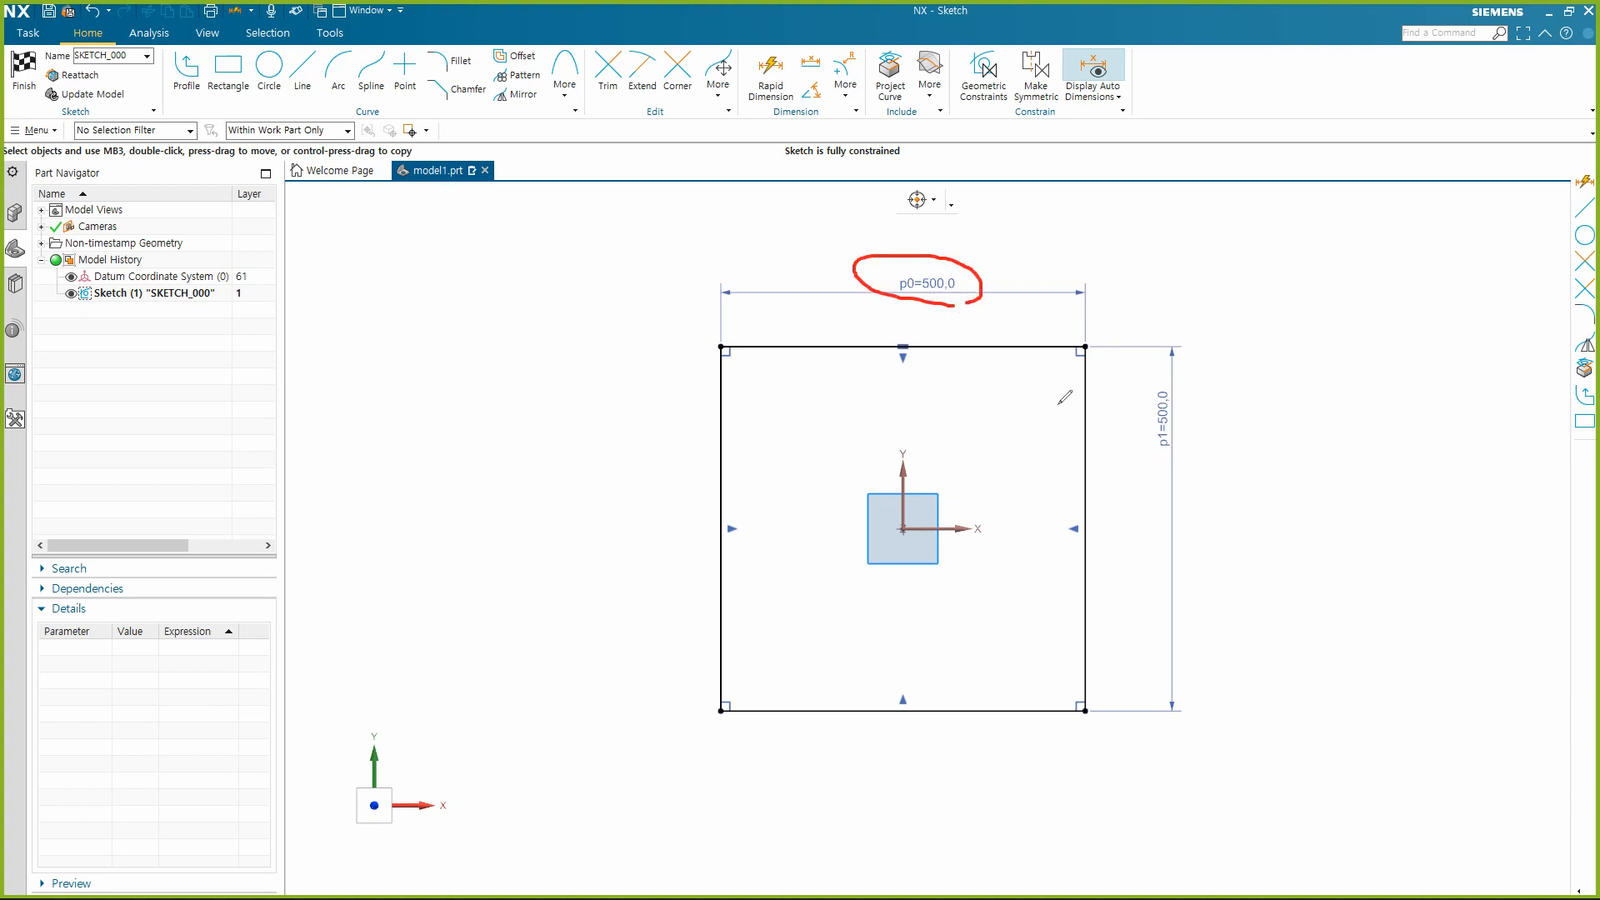
mouse_move(1179, 457)
mouse_down()
mouse_move(1198, 382)
mouse_move(1189, 459)
mouse_up()
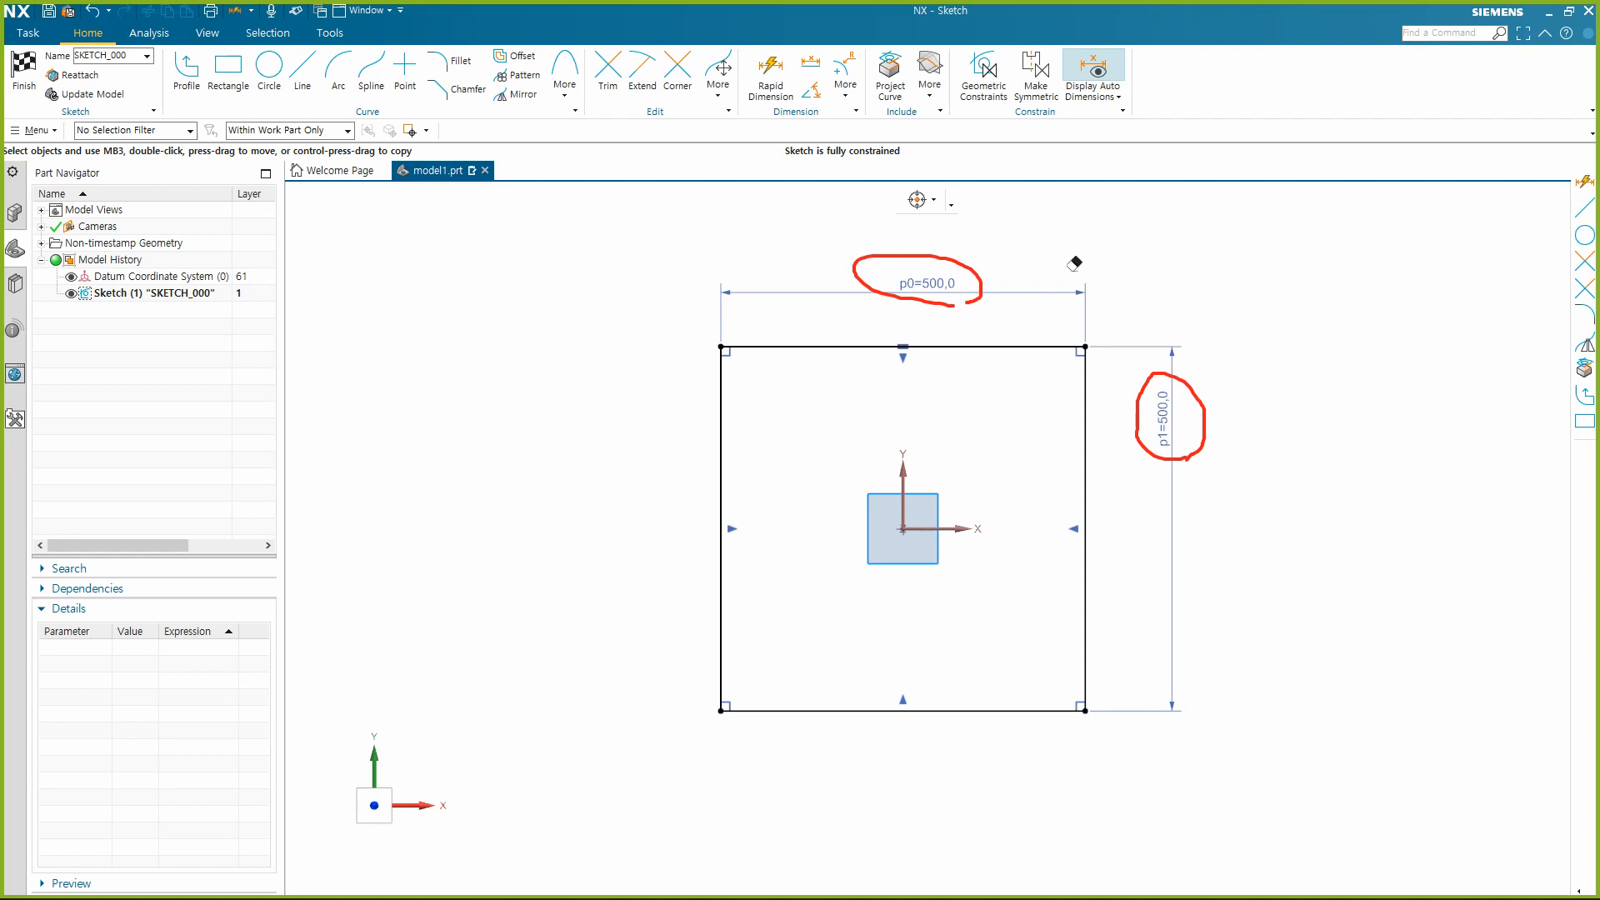
click(980, 282)
click(1203, 417)
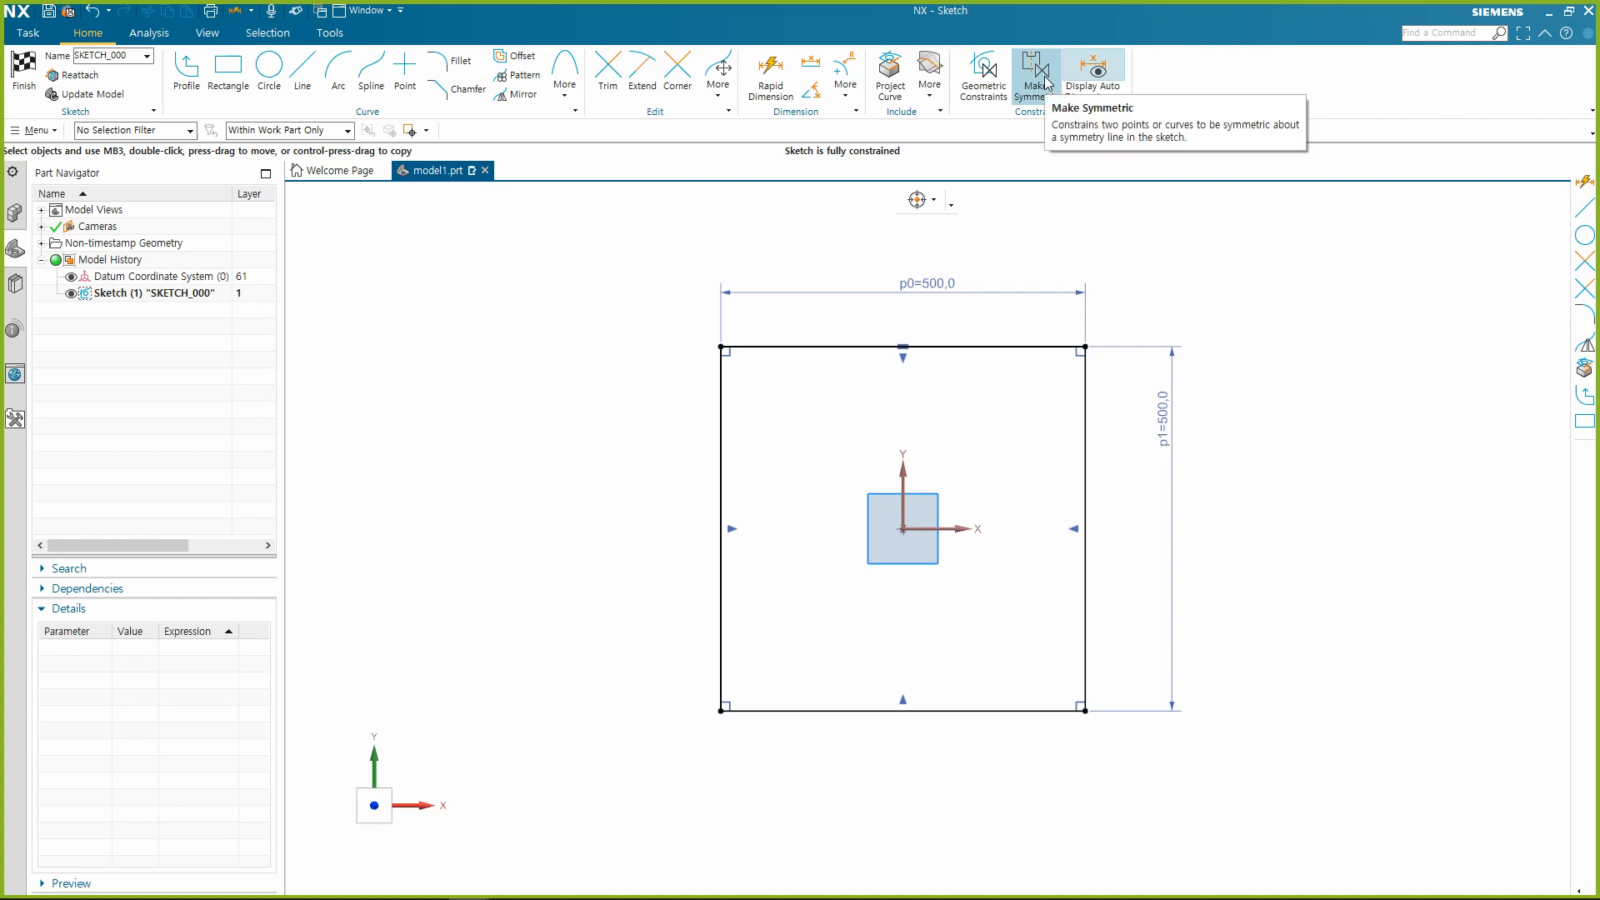
click(980, 84)
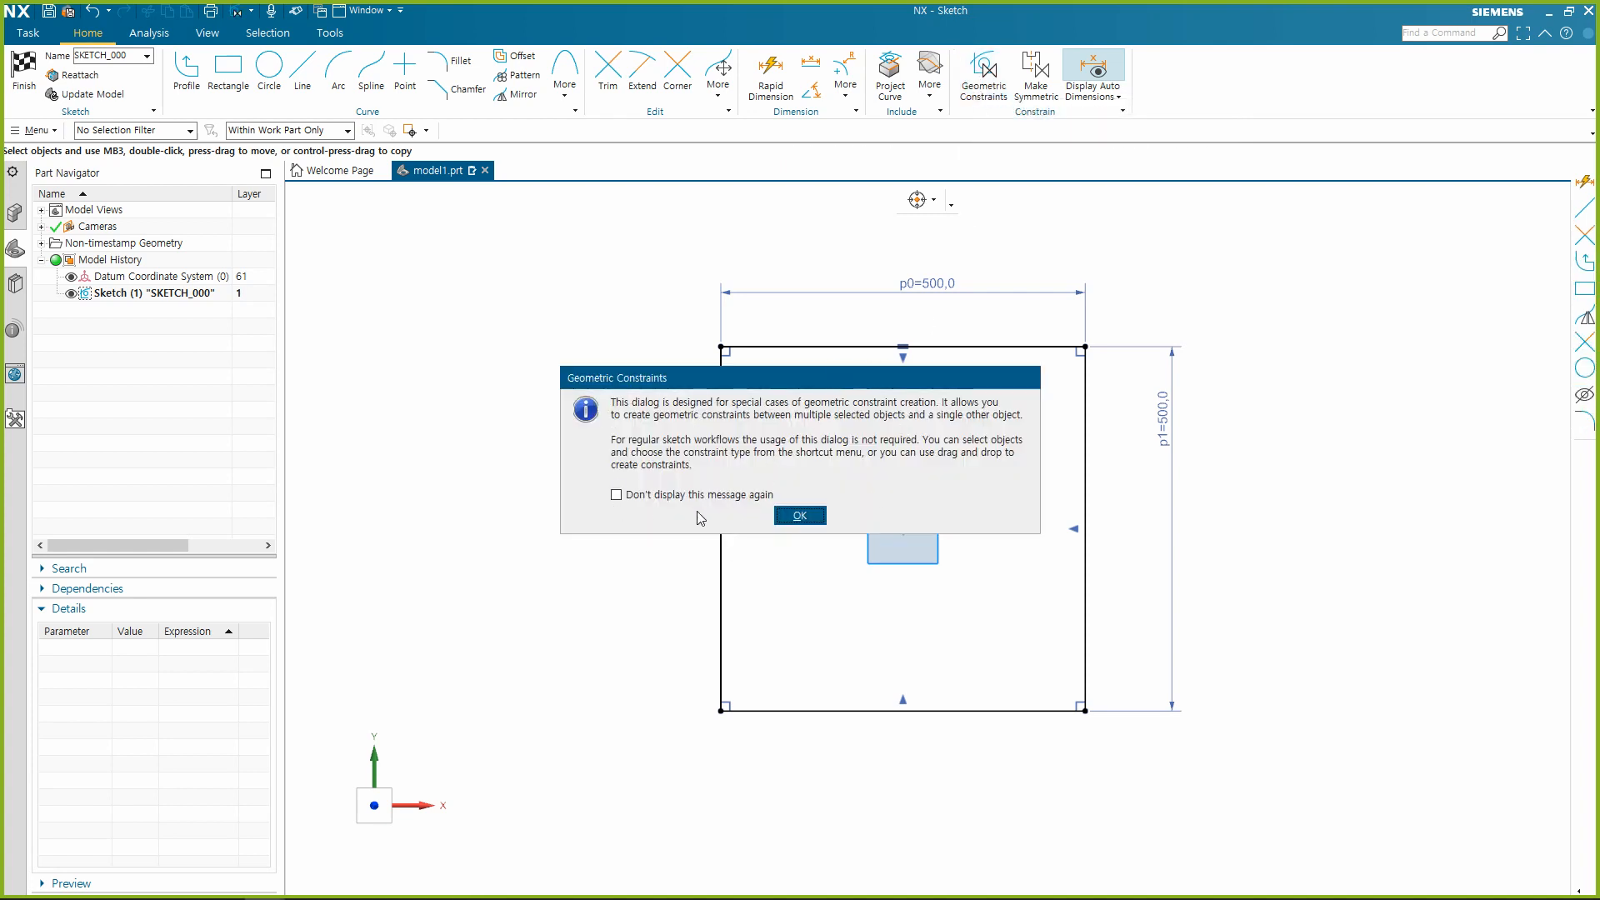
click(798, 517)
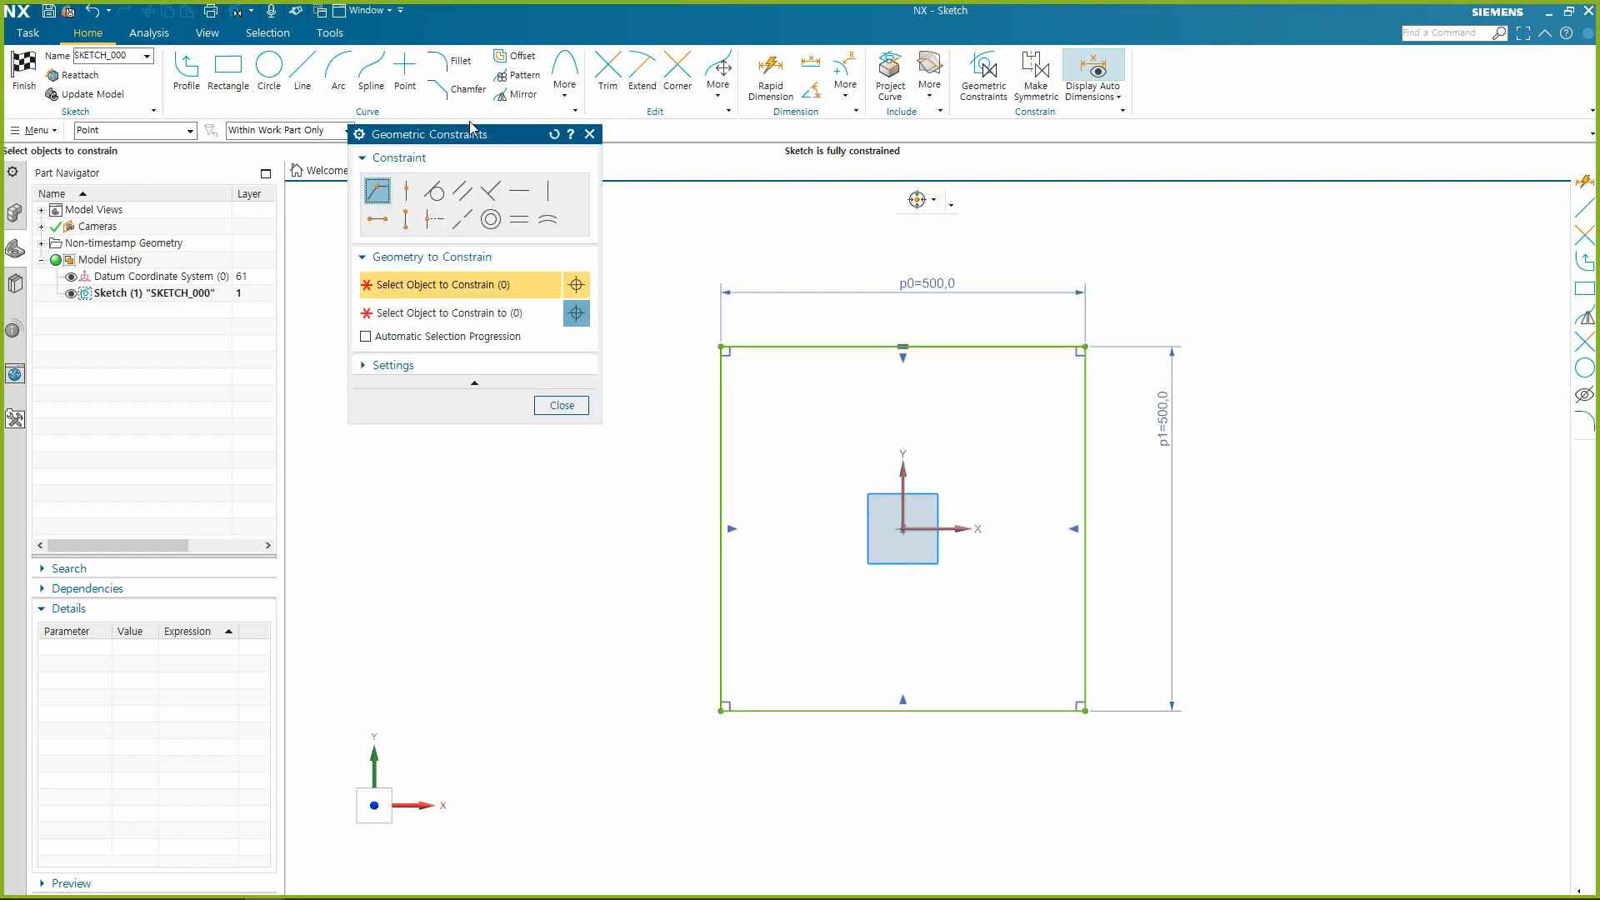
drag(471, 130, 475, 213)
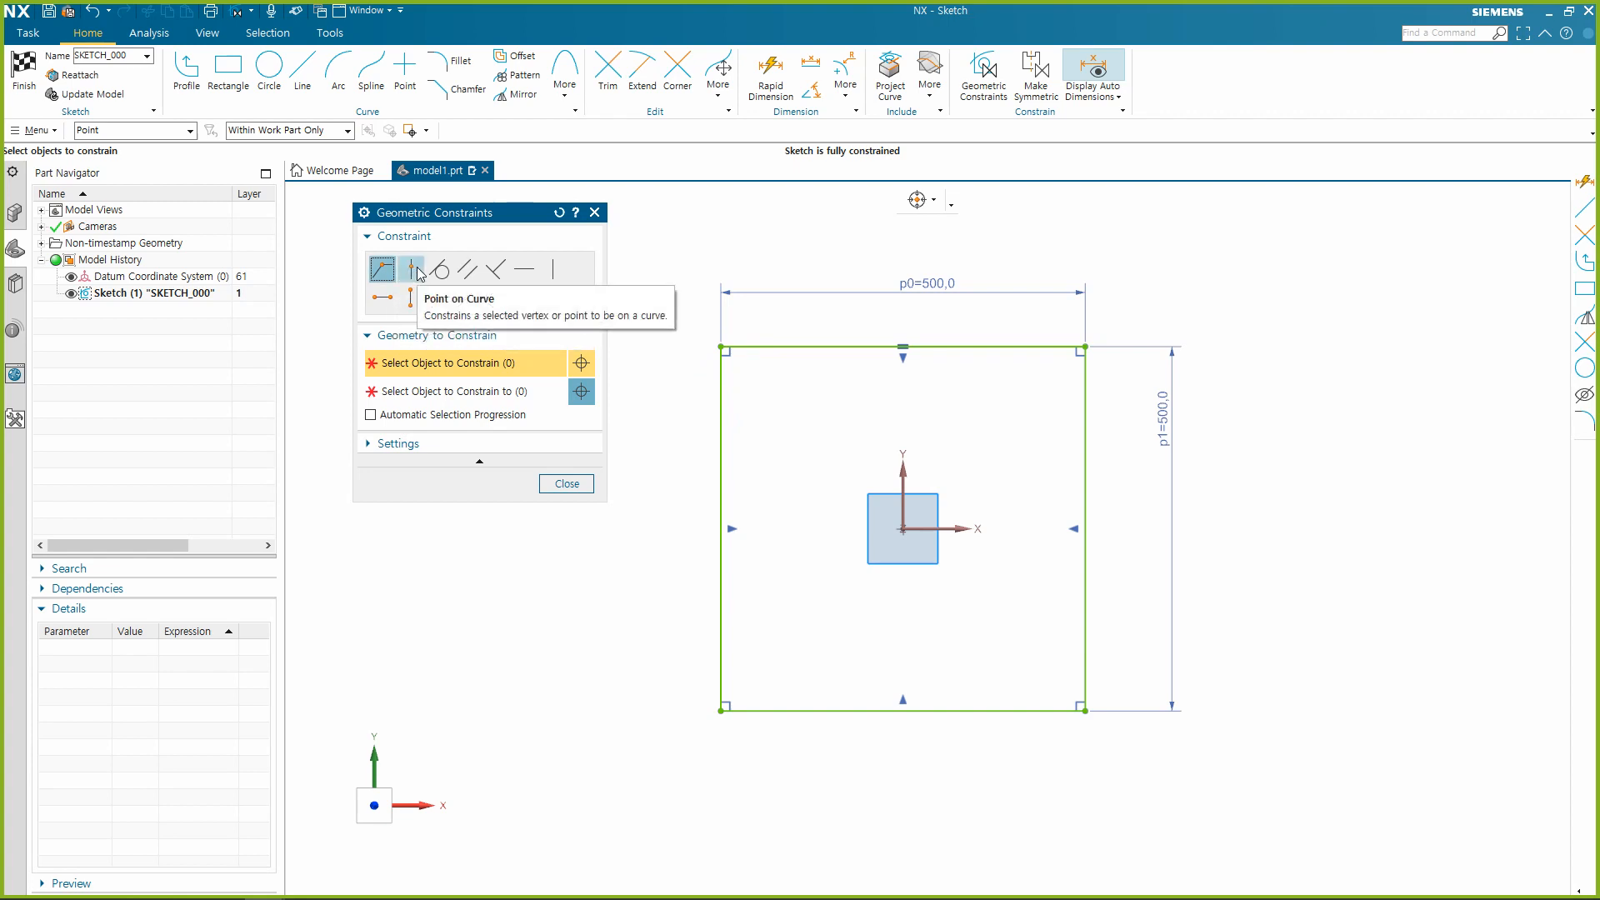
key(Escape)
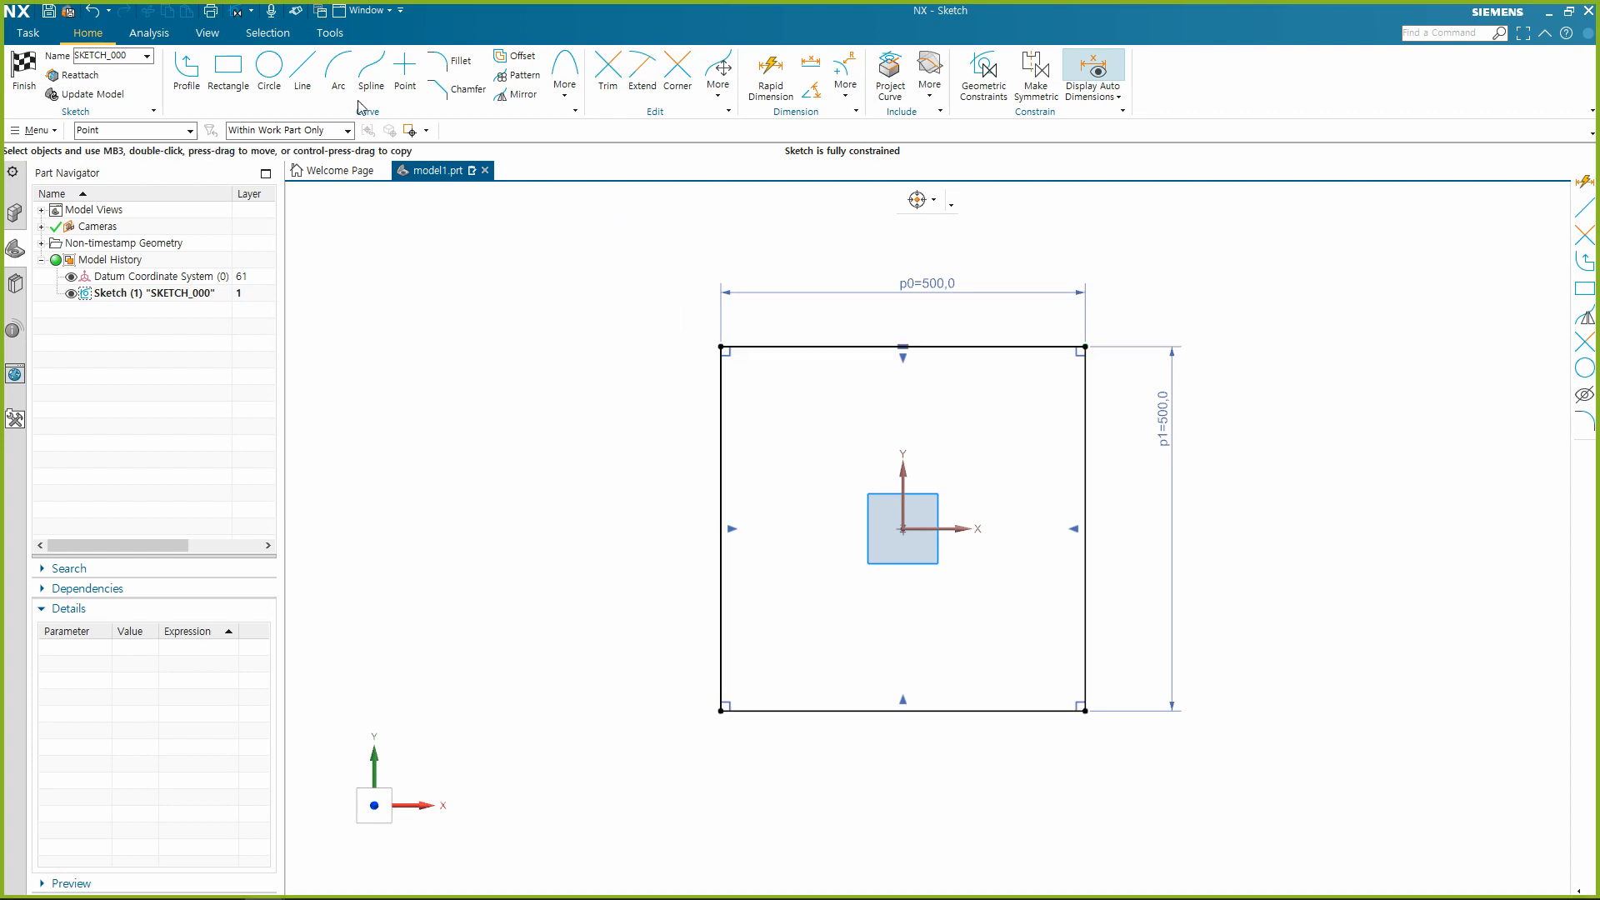
Sketch a vertical line about 160 long to the right of the square, and a separate horizontal line just below it.
key(l)
click(1330, 281)
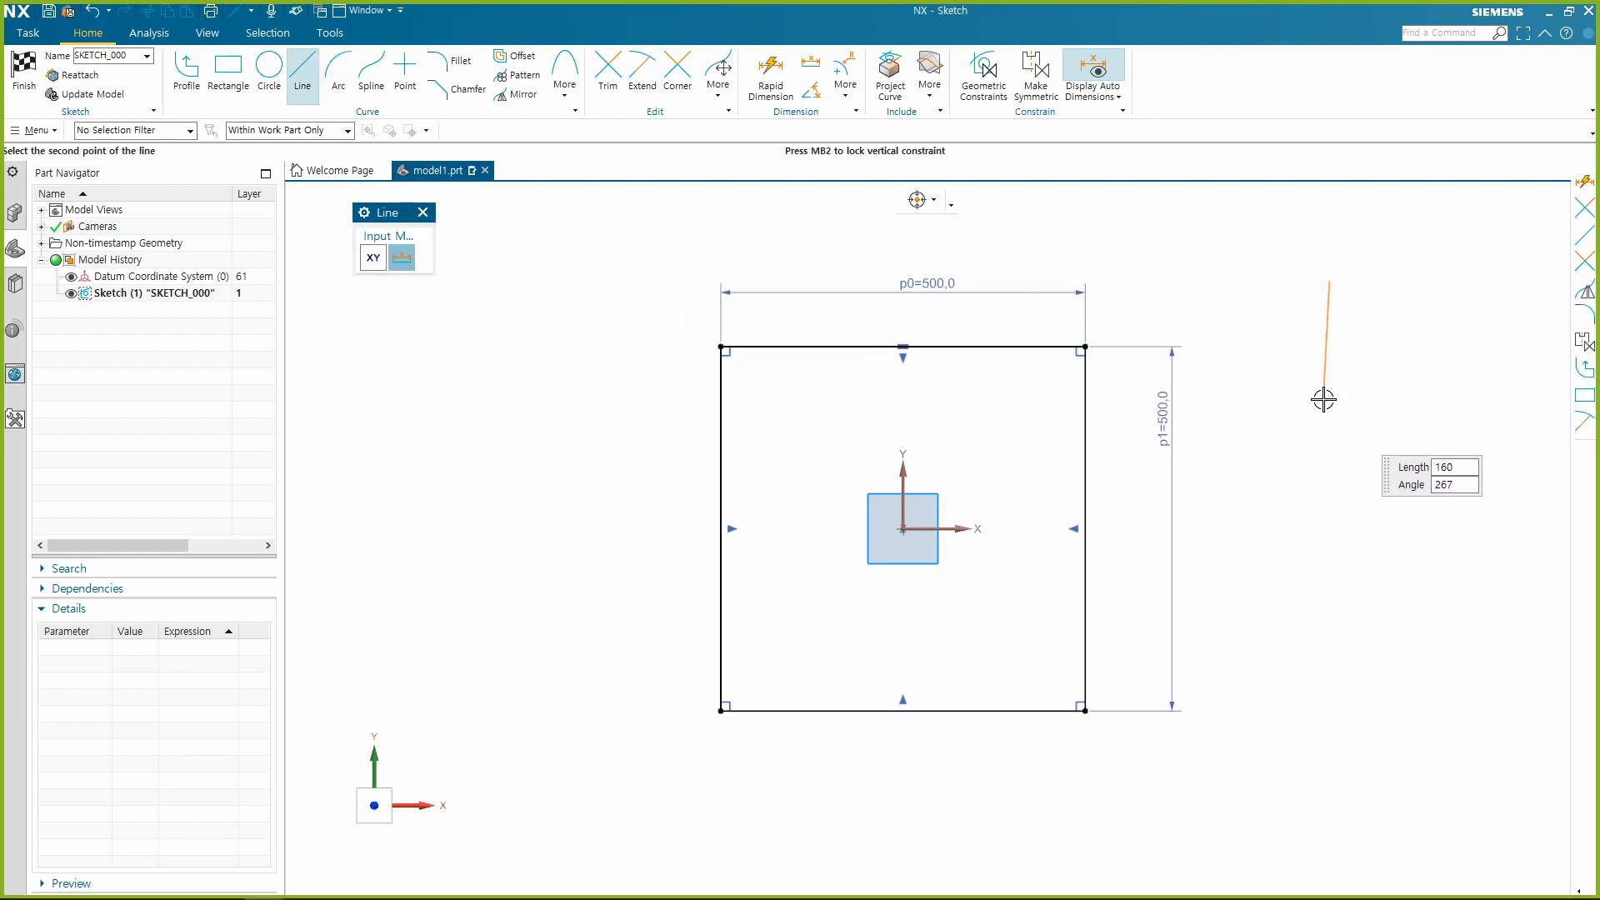
click(1326, 401)
click(1234, 427)
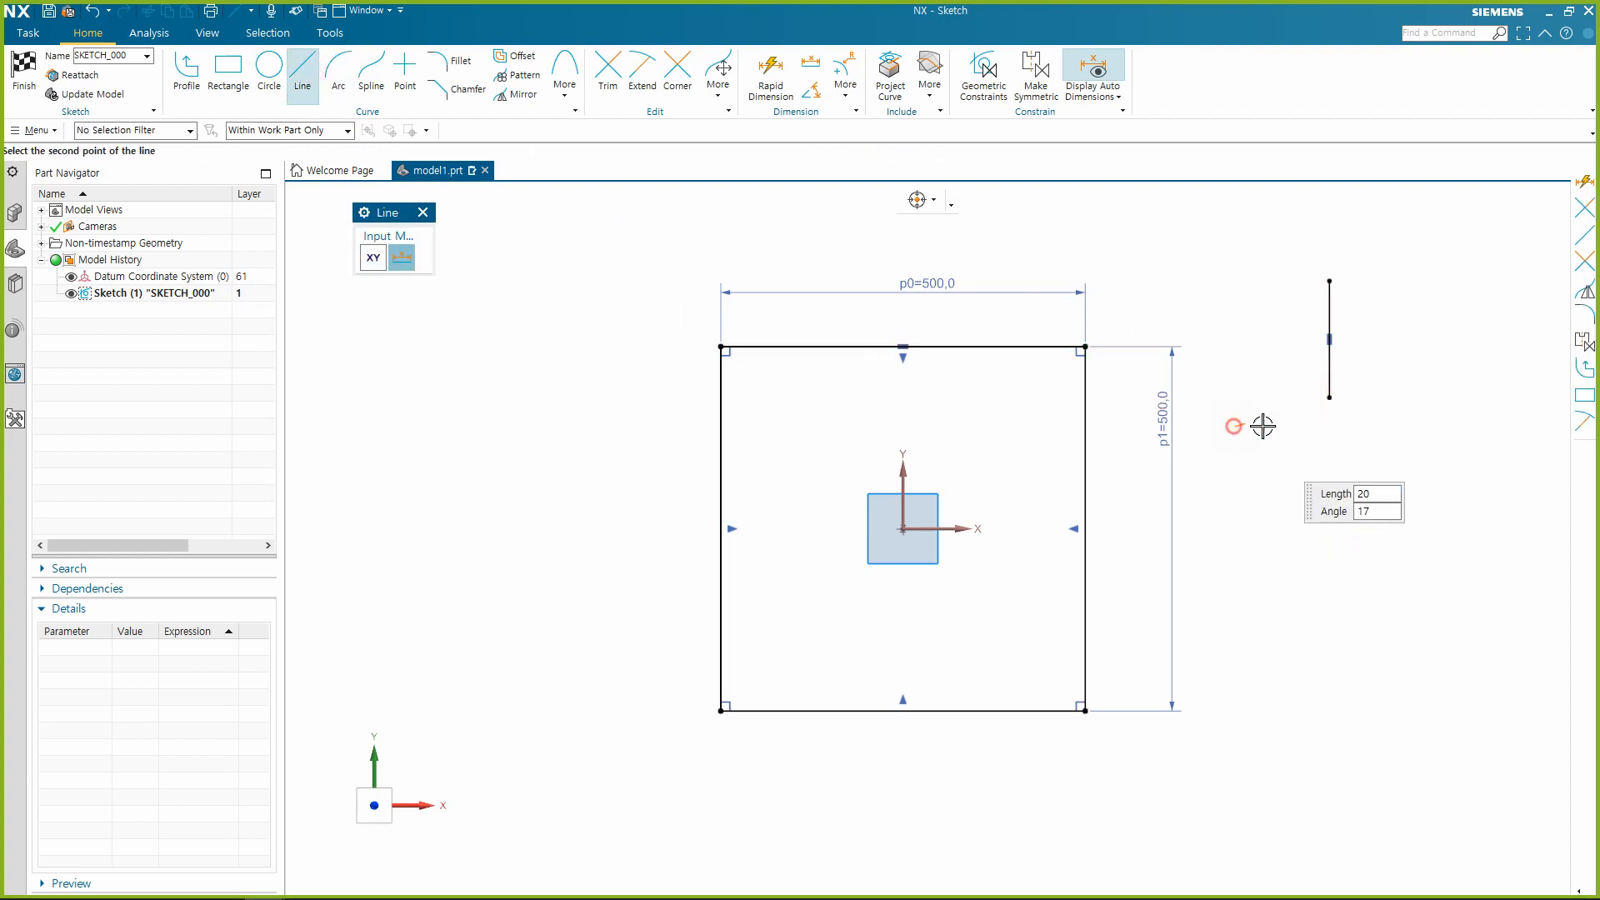
click(1456, 426)
key(Escape)
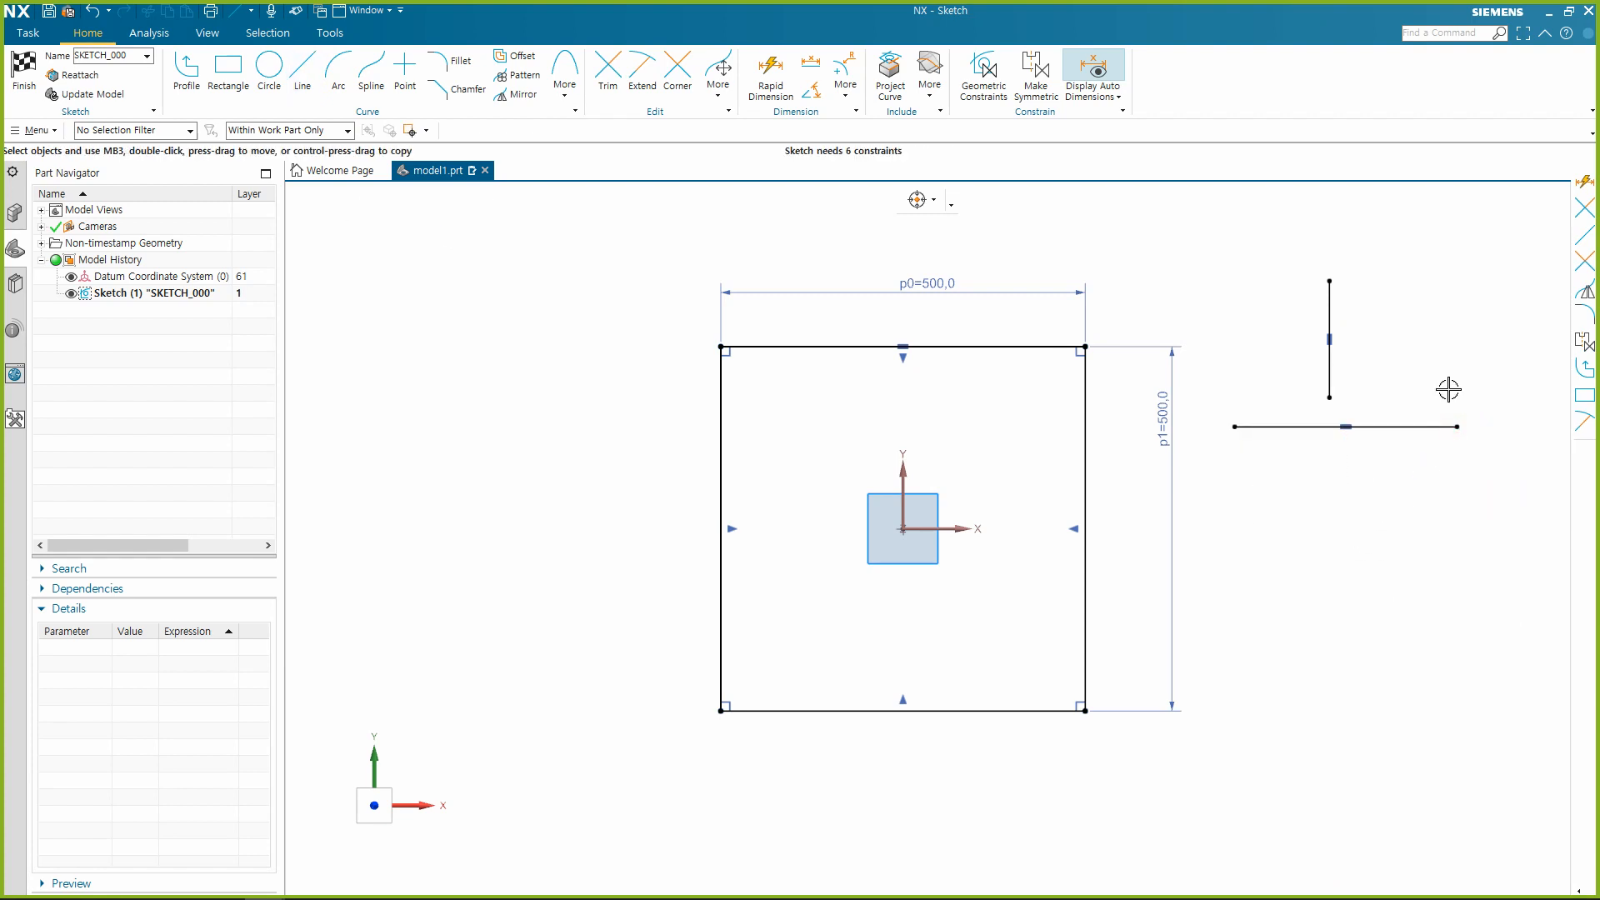
Constrain the vertical line's lower endpoint onto the horizontal line with Point on Curve, and undo that constraint.
click(1338, 398)
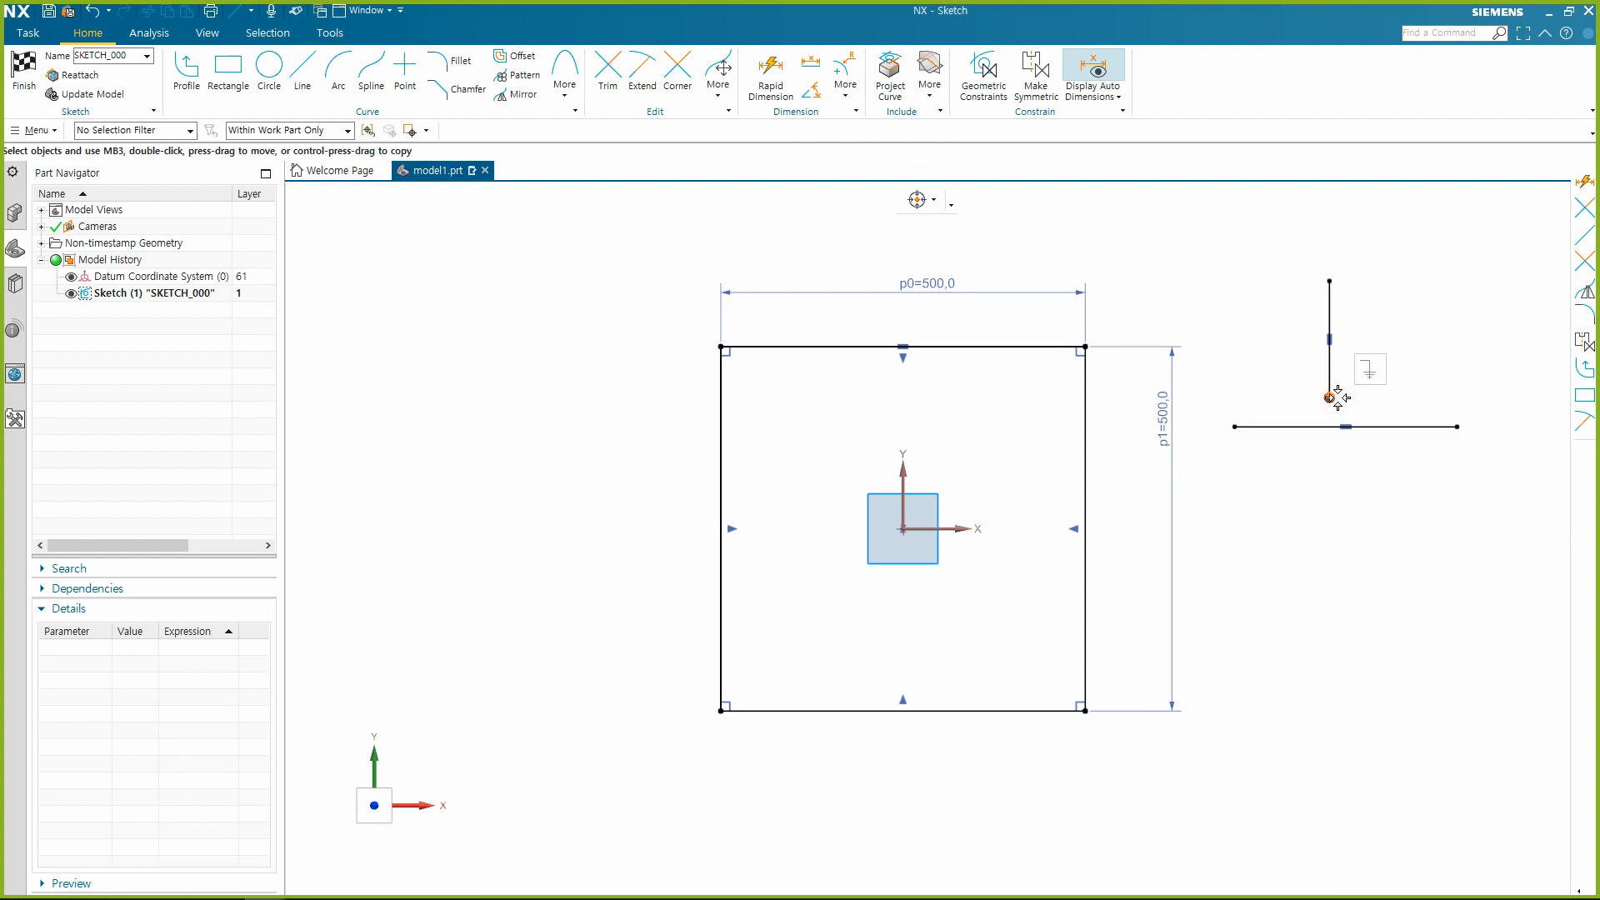
click(1292, 426)
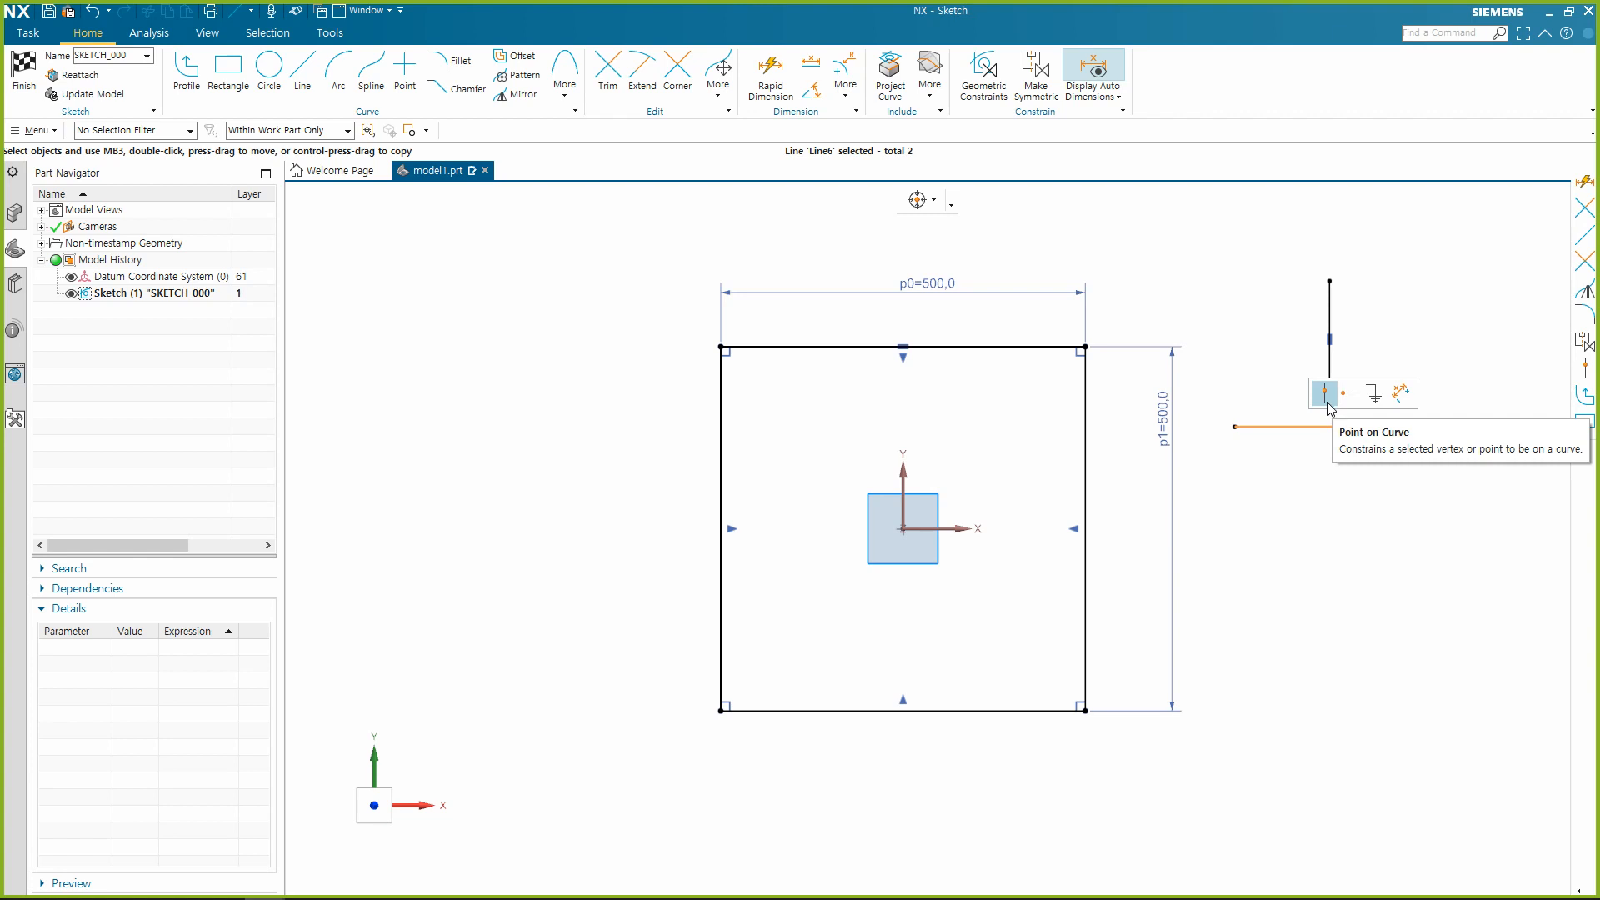
click(1327, 394)
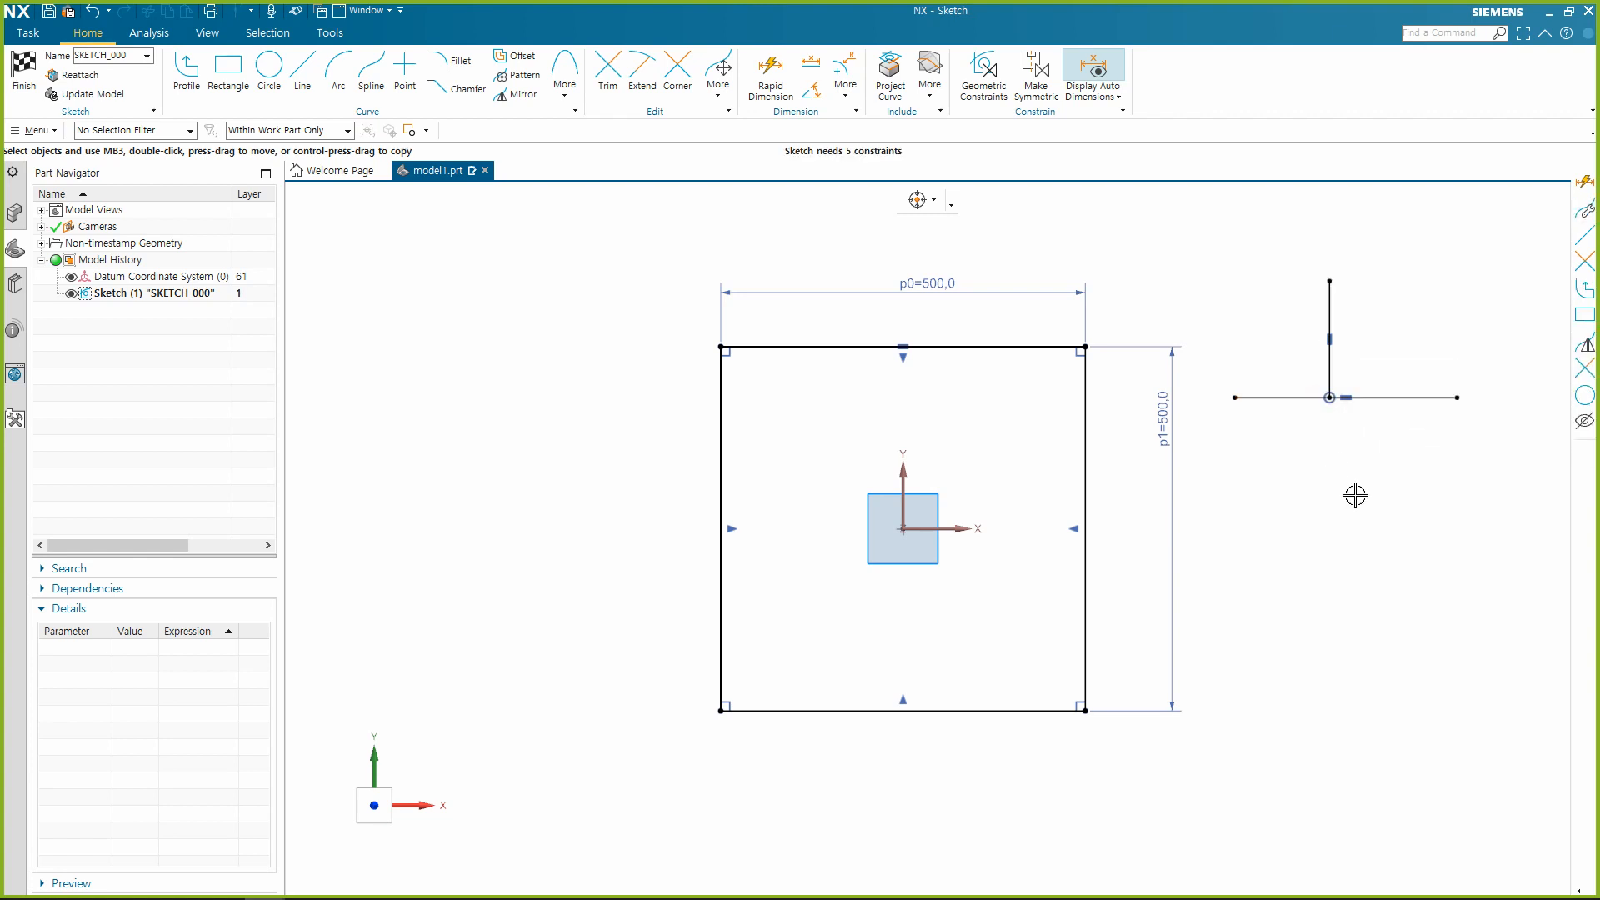
key(ctrl+z)
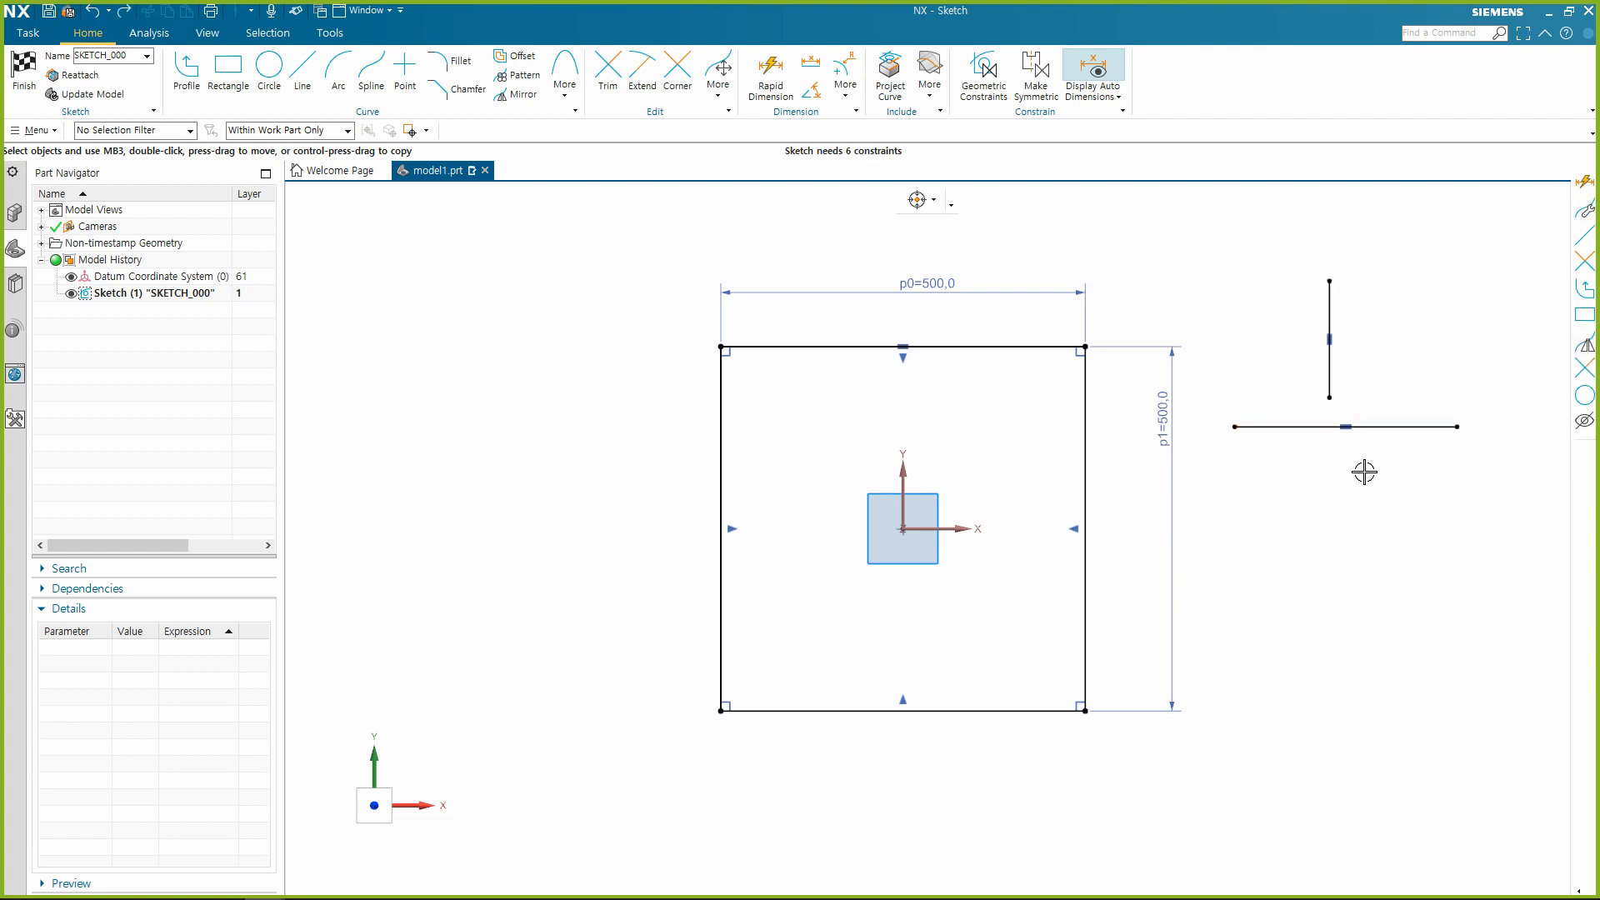
Use Point on Curve to place the vertical line's lower endpoint on the sketch X axis and the horizontal line's left endpoint on the Y axis.
click(1329, 398)
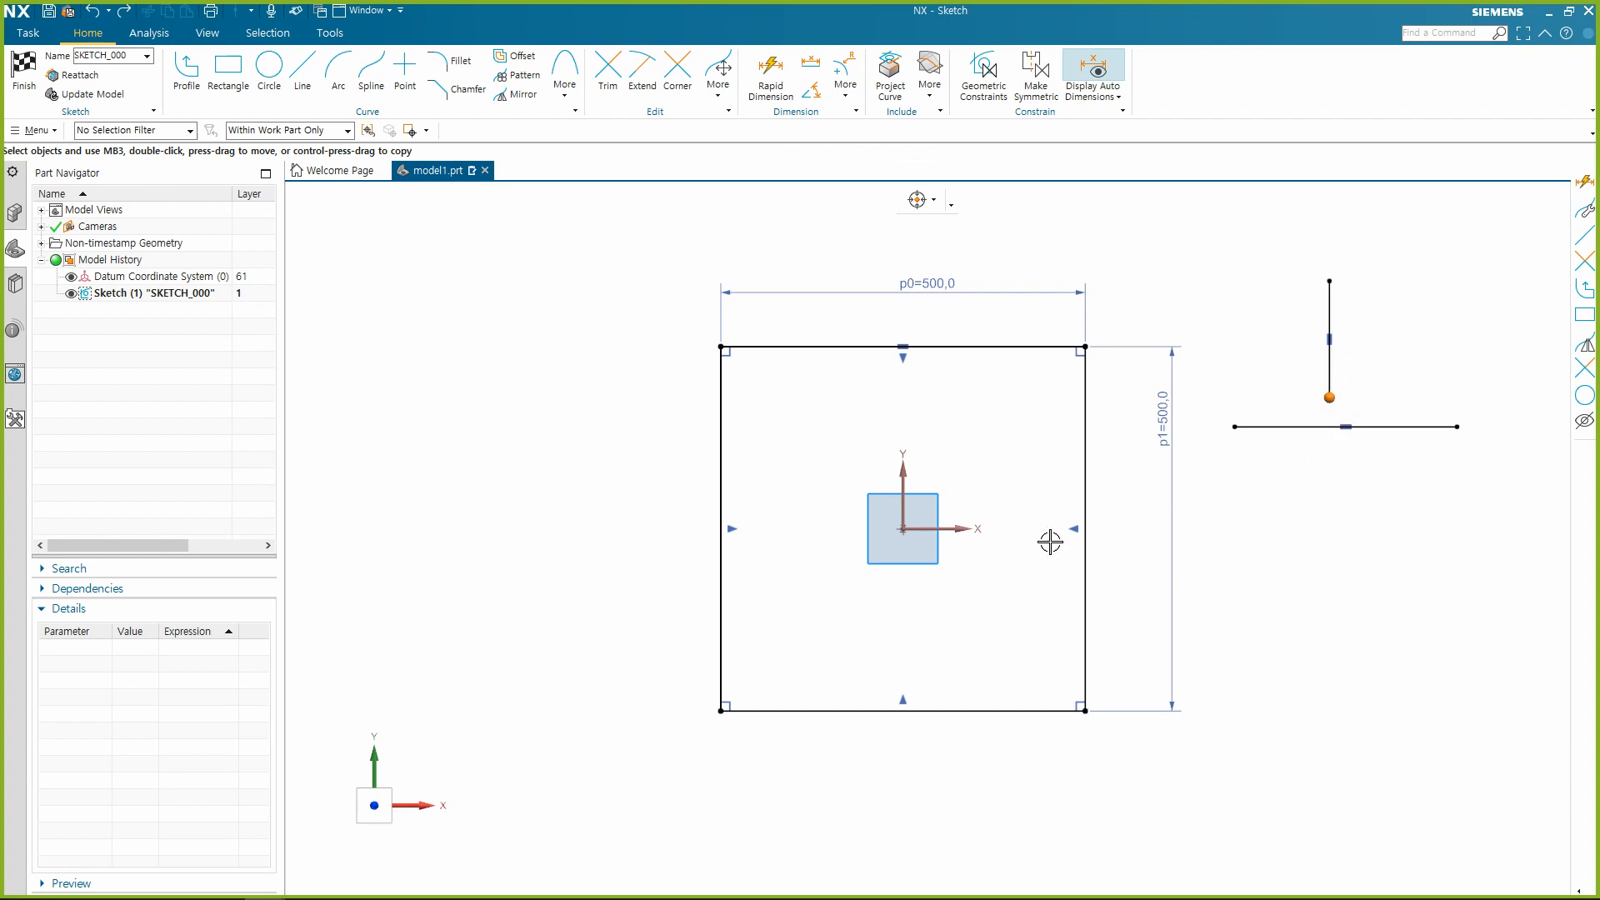
click(969, 529)
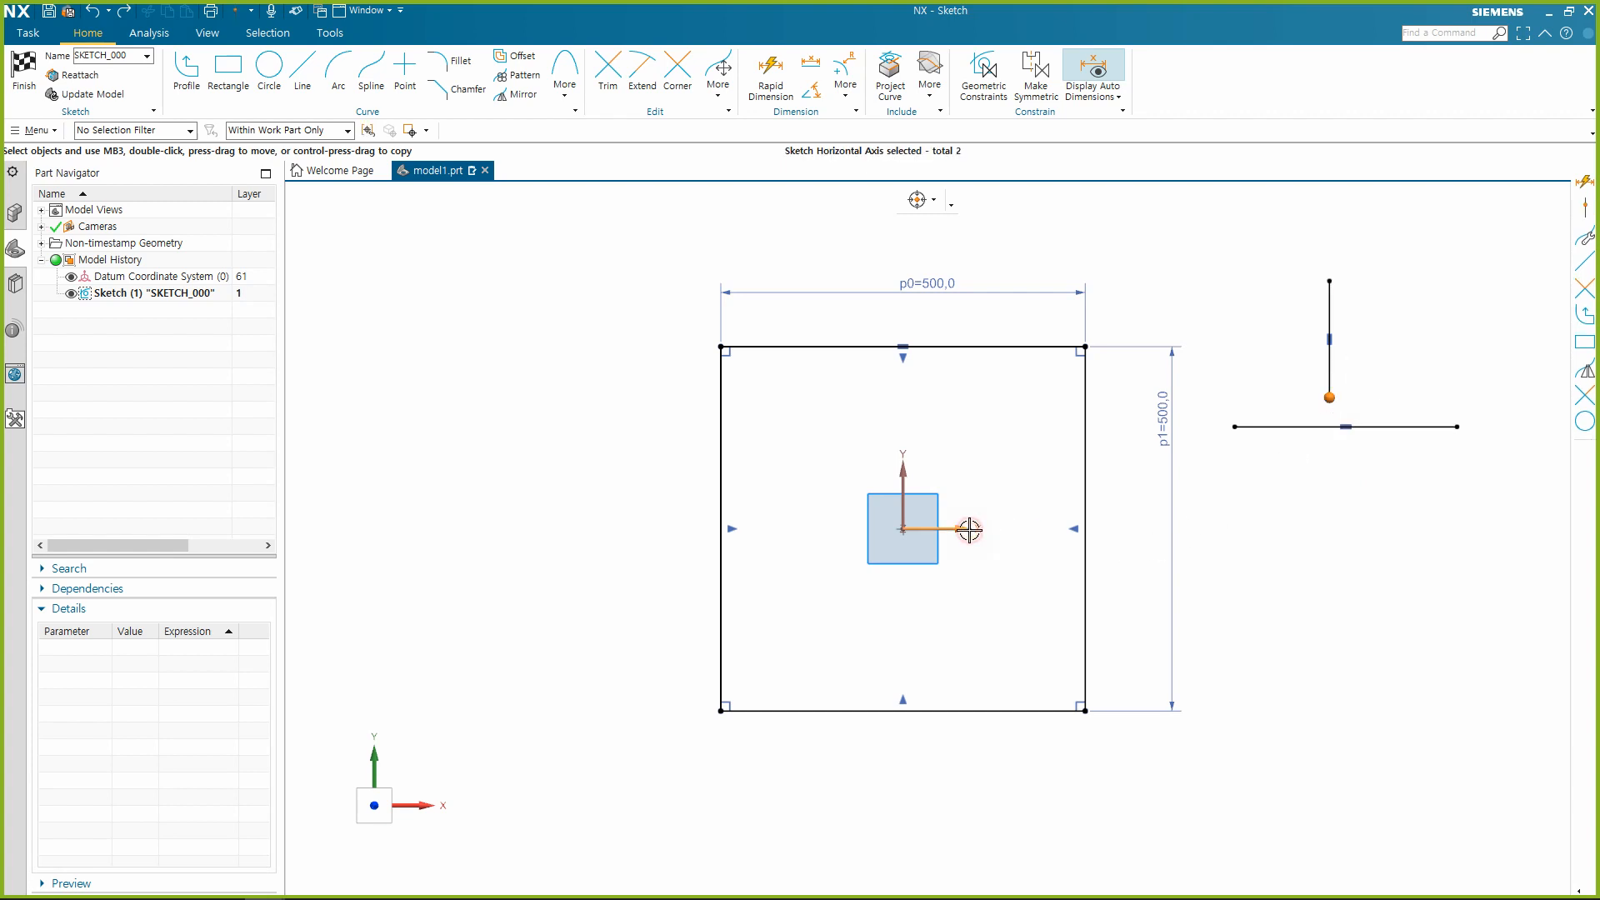
click(1004, 501)
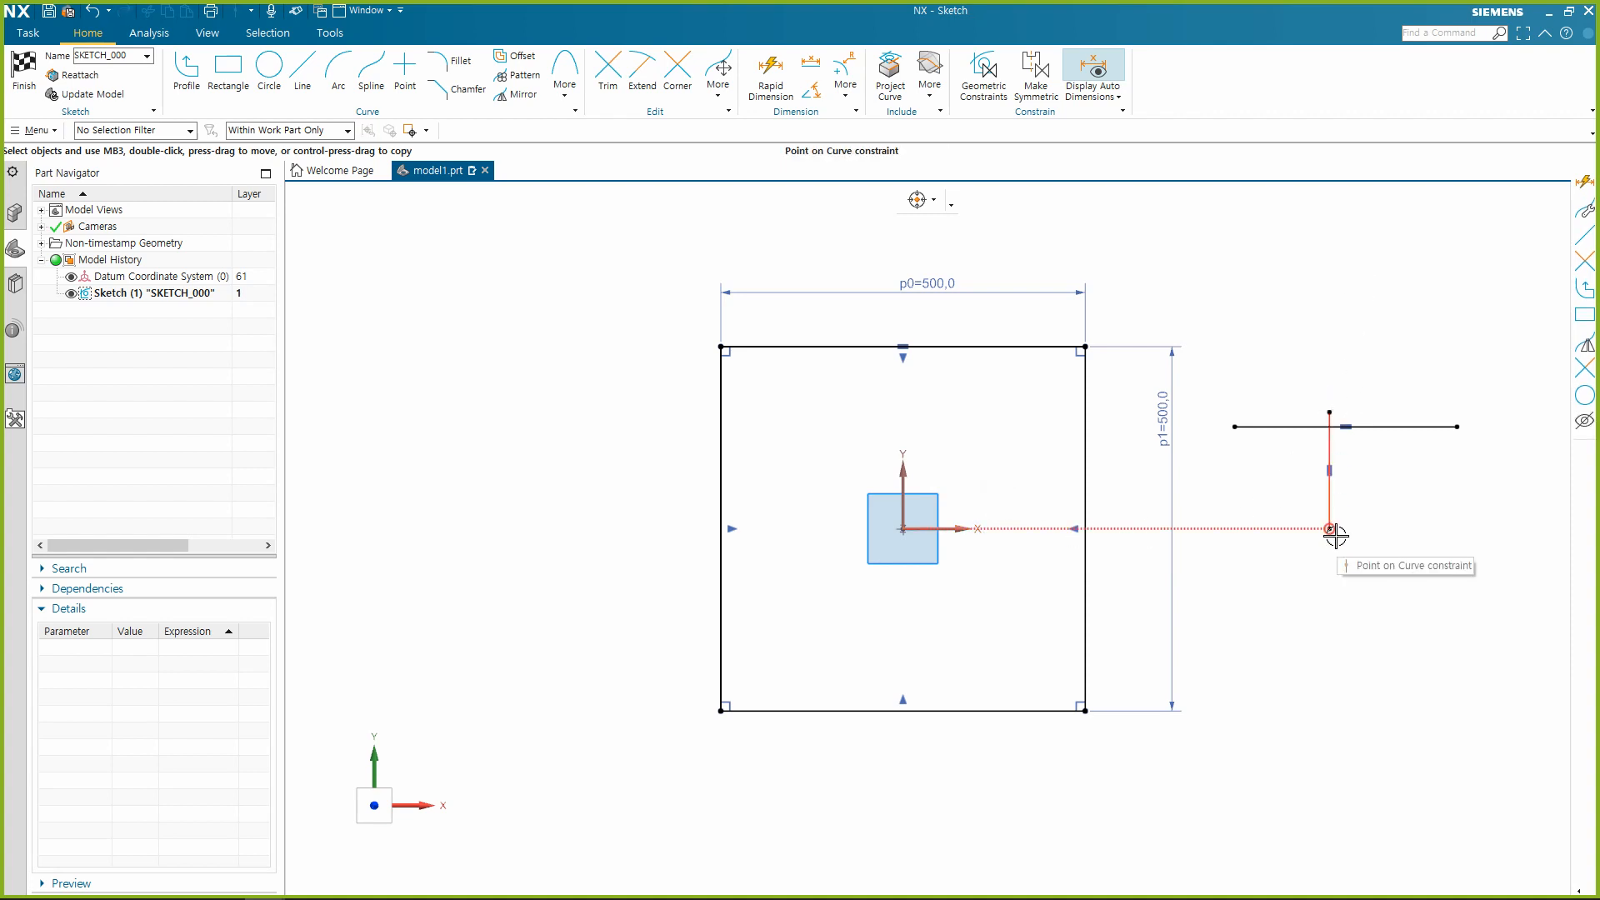
click(1234, 427)
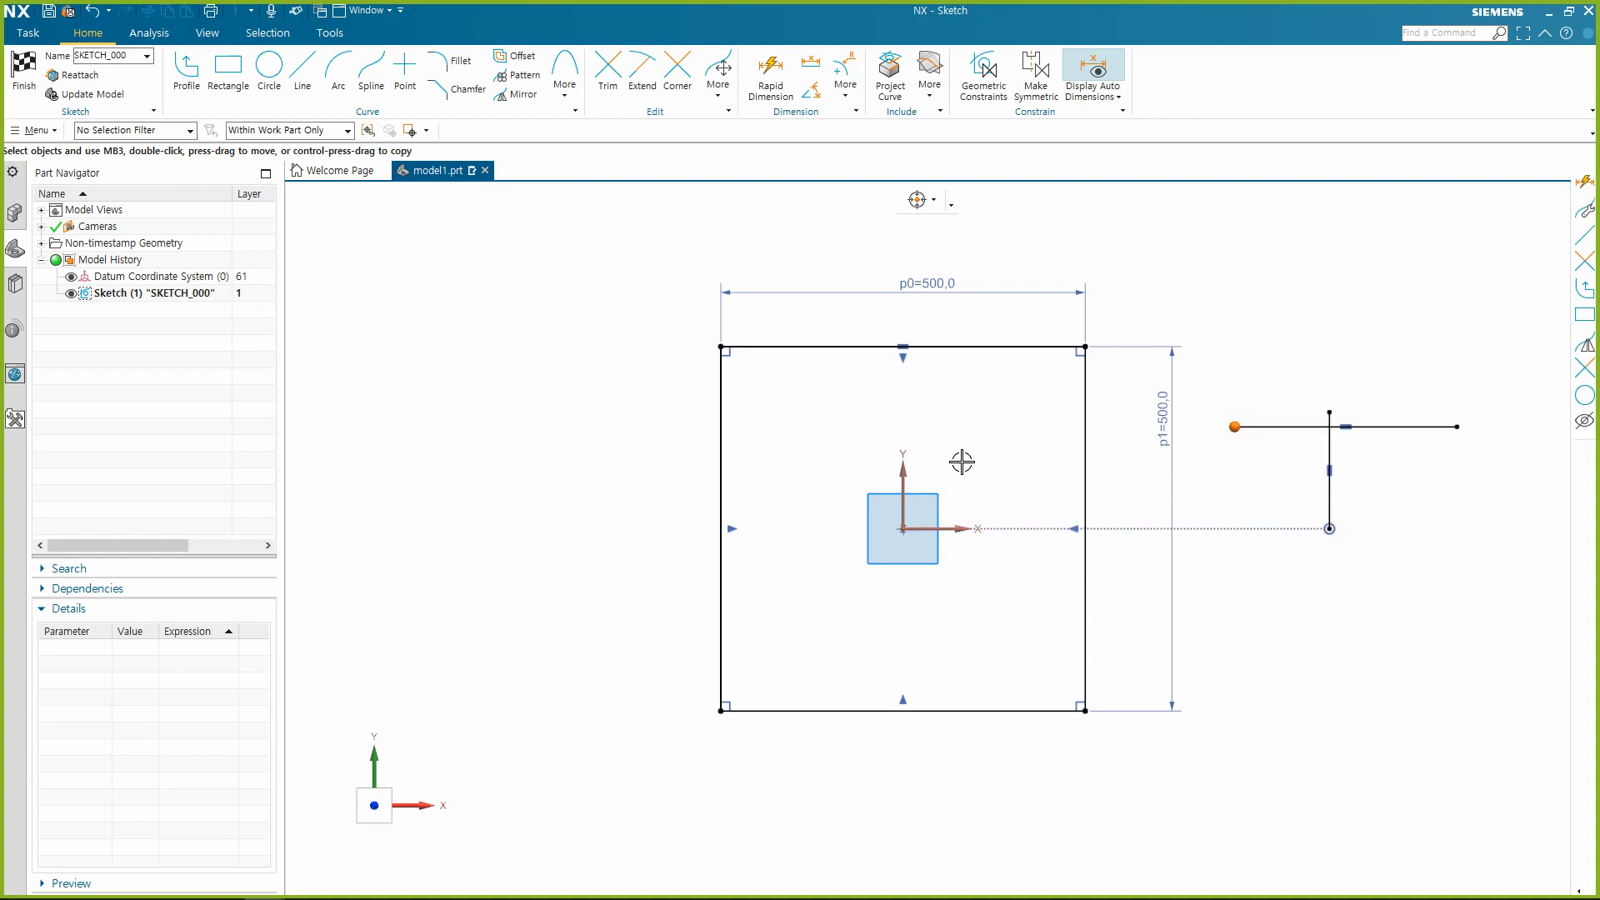
click(900, 460)
click(925, 434)
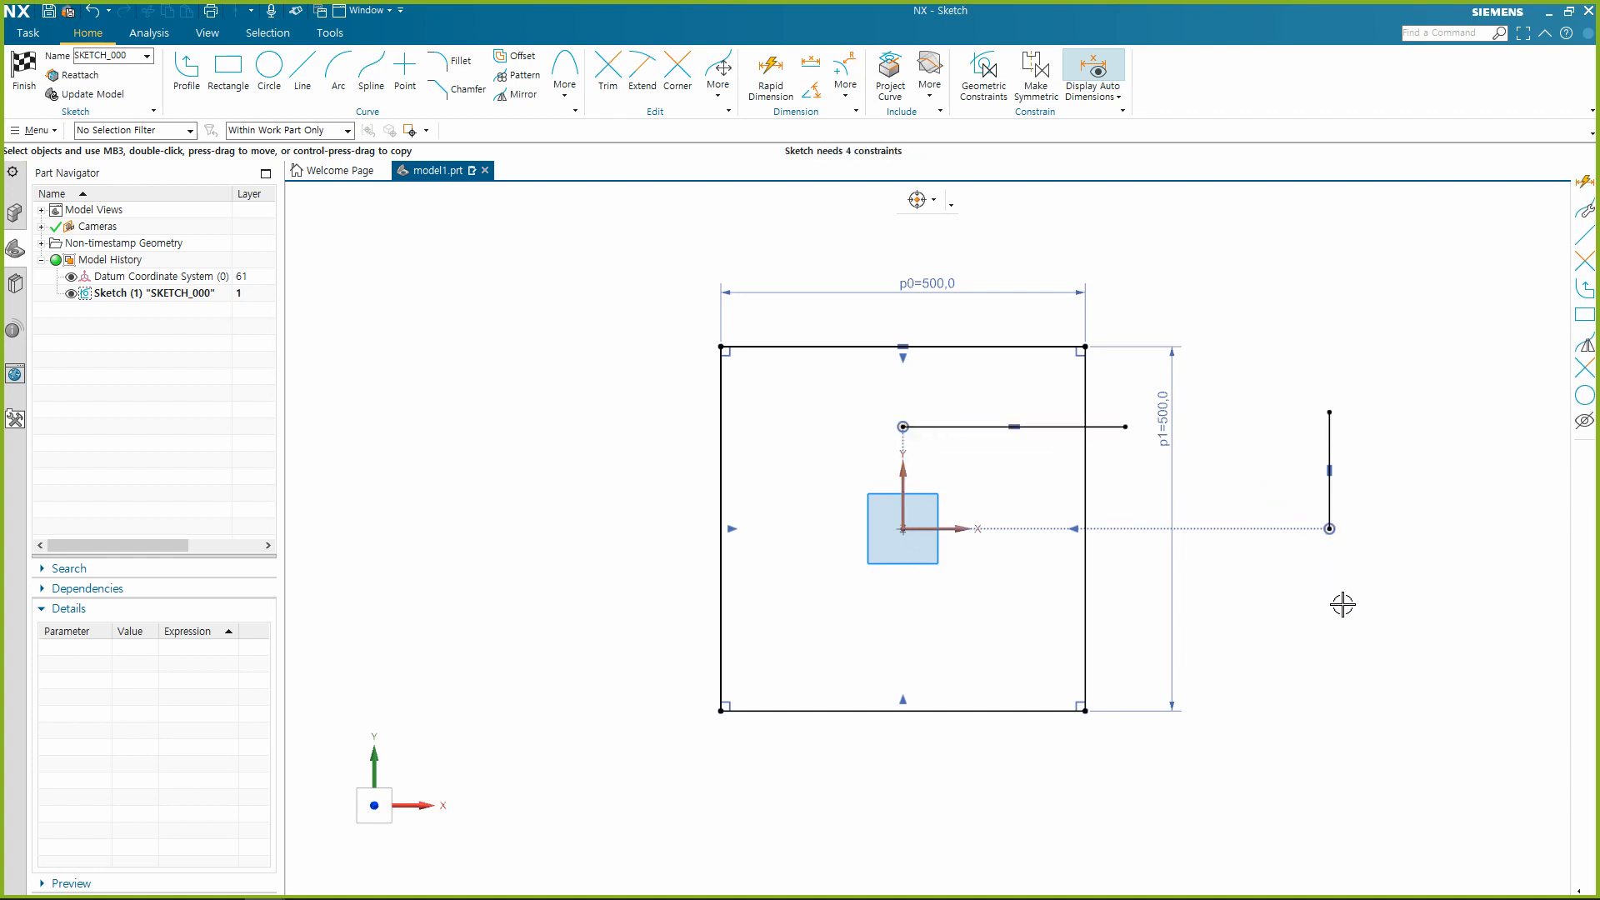
Make the vertical line's upper endpoint coincident with the horizontal line's right endpoint.
click(1332, 412)
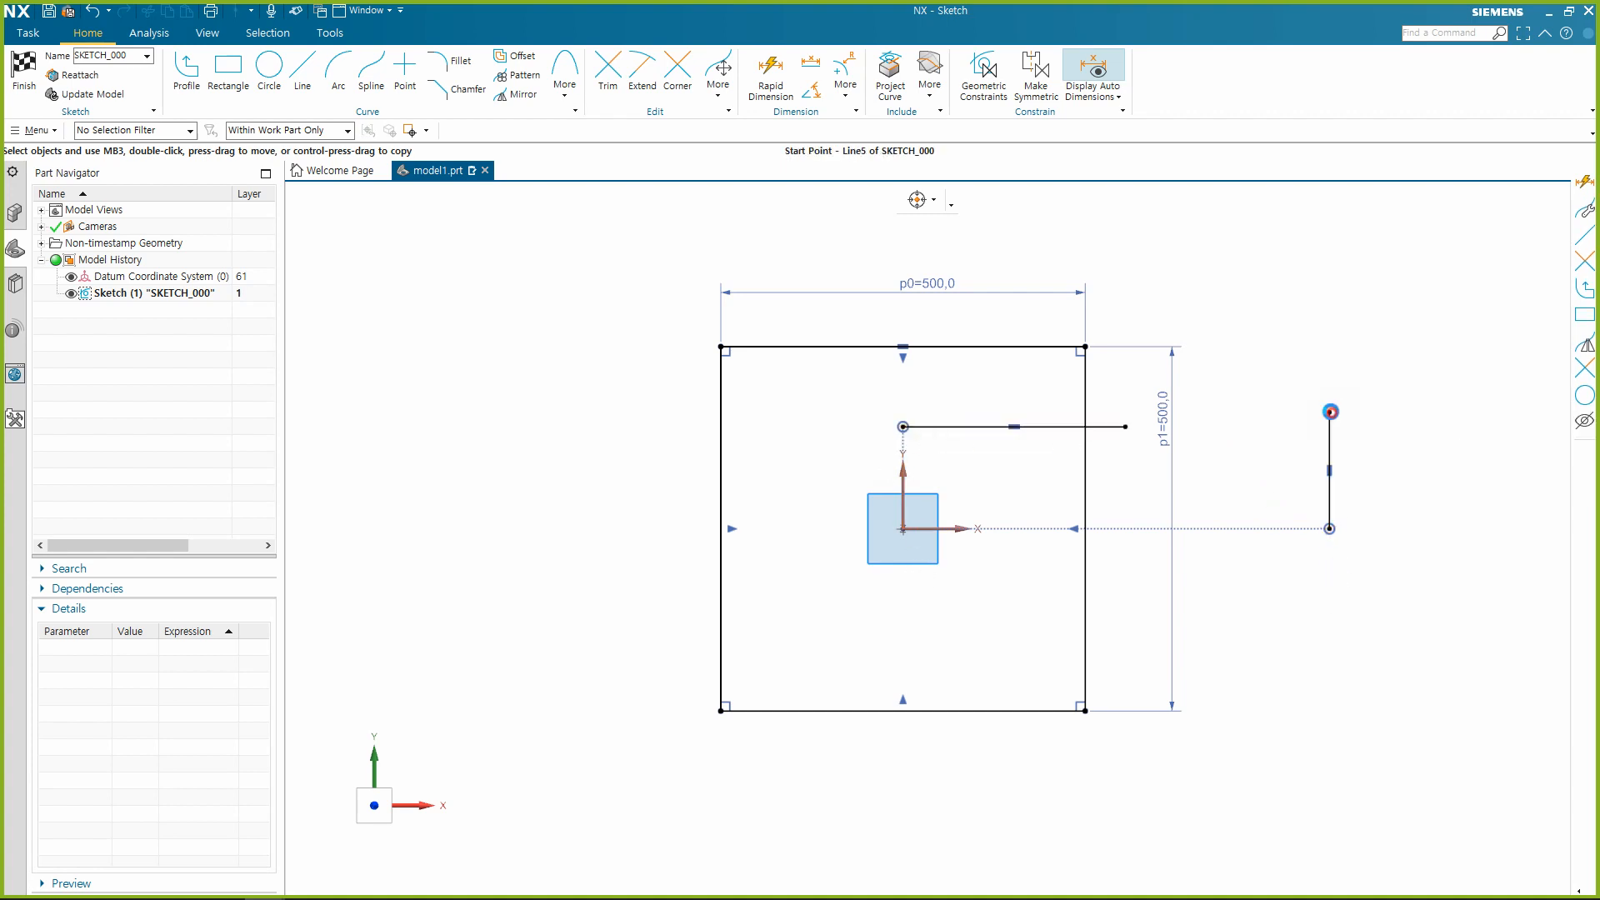
click(1123, 426)
click(1153, 397)
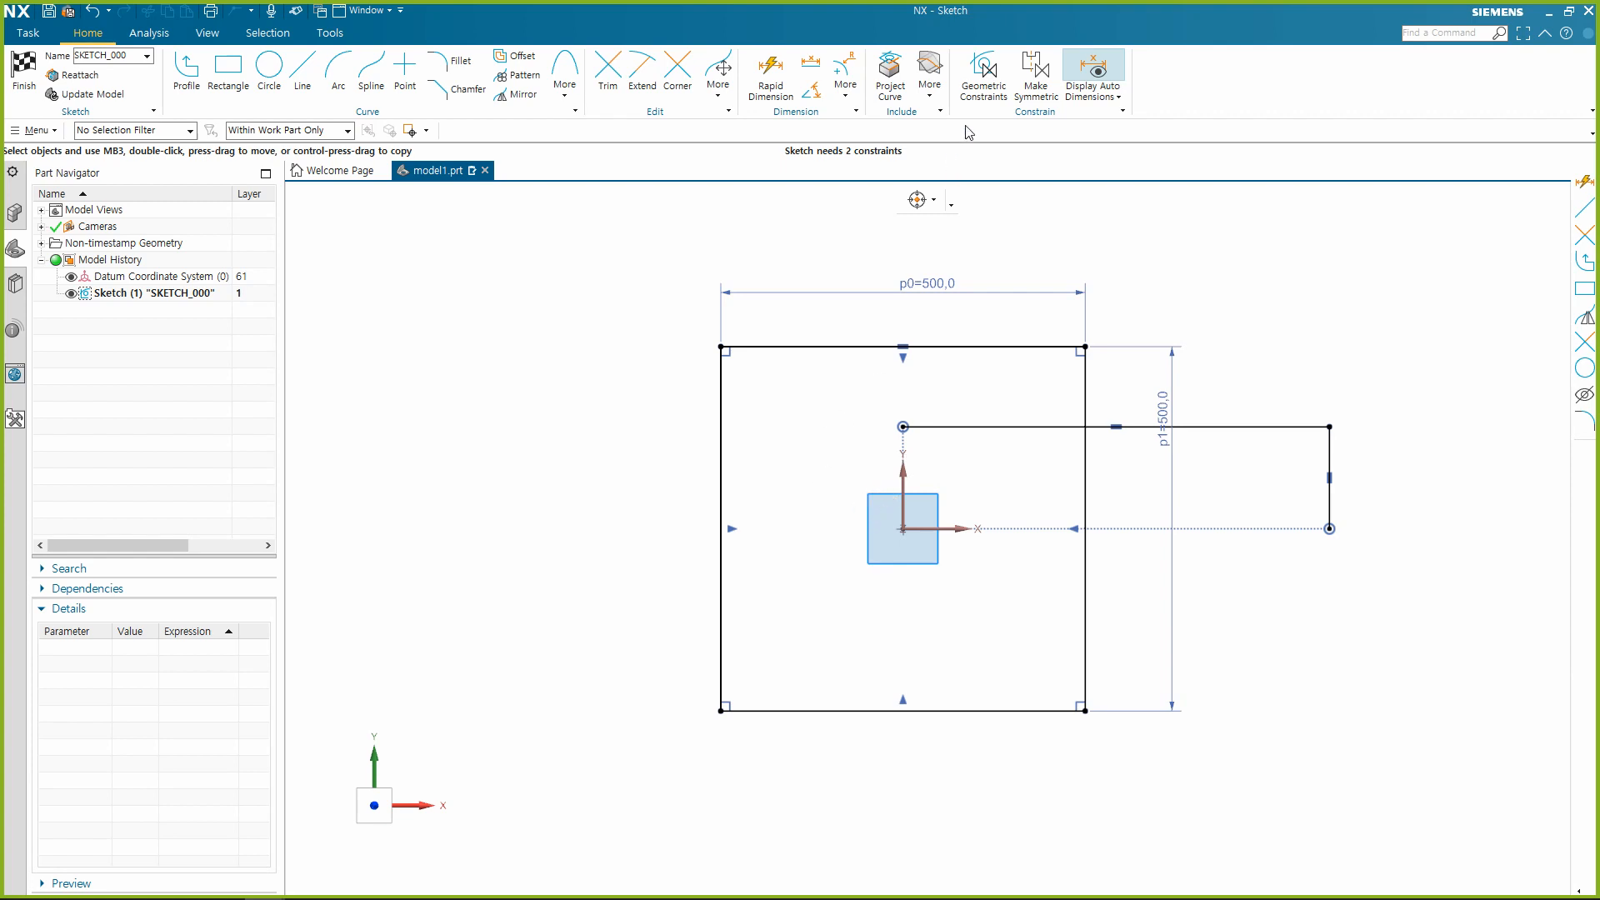
Open Geometric Constraints, opting out of its introductory message, and close it without applying a constraint.
click(984, 71)
click(707, 494)
click(801, 516)
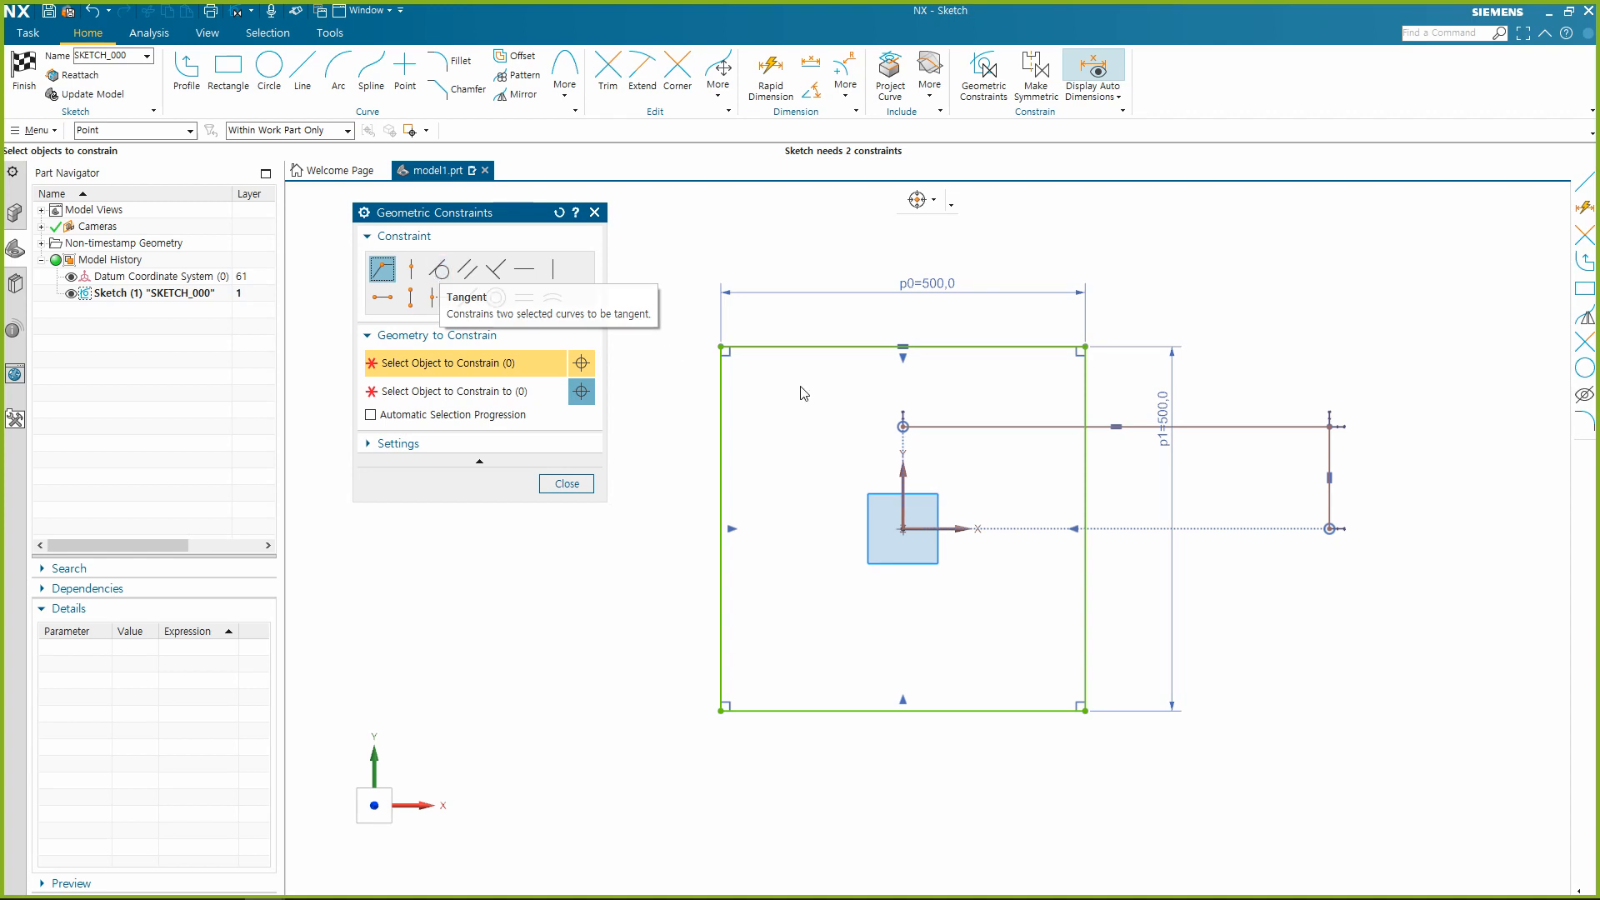
key(Escape)
Delete the two connected lines to the right of the sketch origin, leaving the dimensioned square.
click(1334, 447)
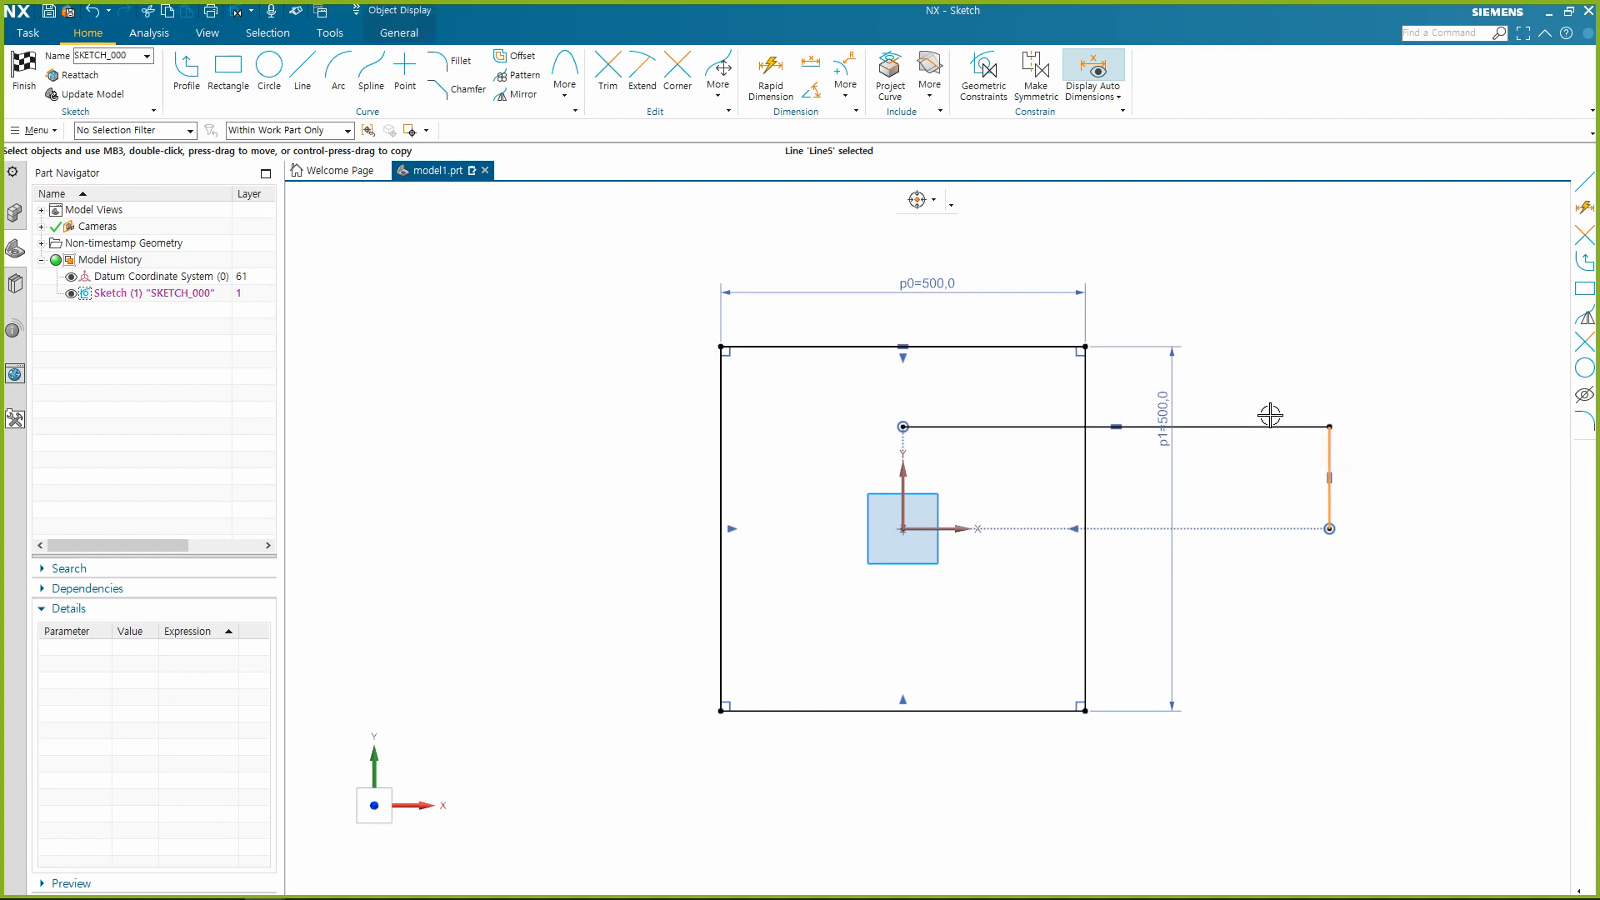
click(1265, 427)
key(Delete)
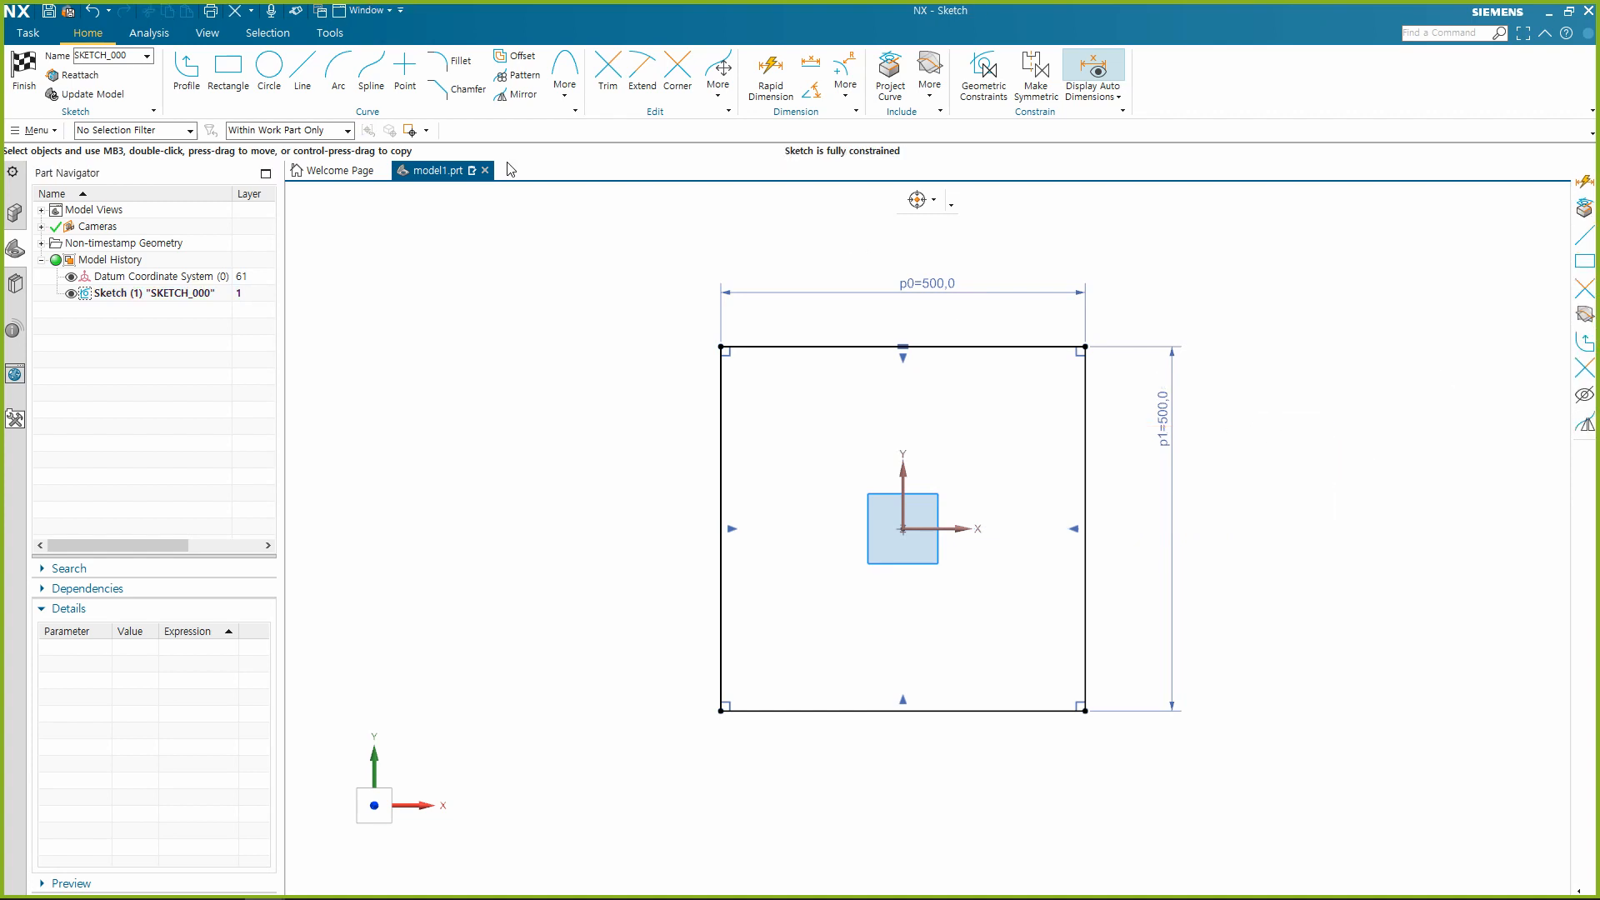
Sketch two separate lines to the right of the square: one about 150 long at 337°, and a nearly vertical one below it.
click(302, 70)
click(1176, 265)
click(1277, 305)
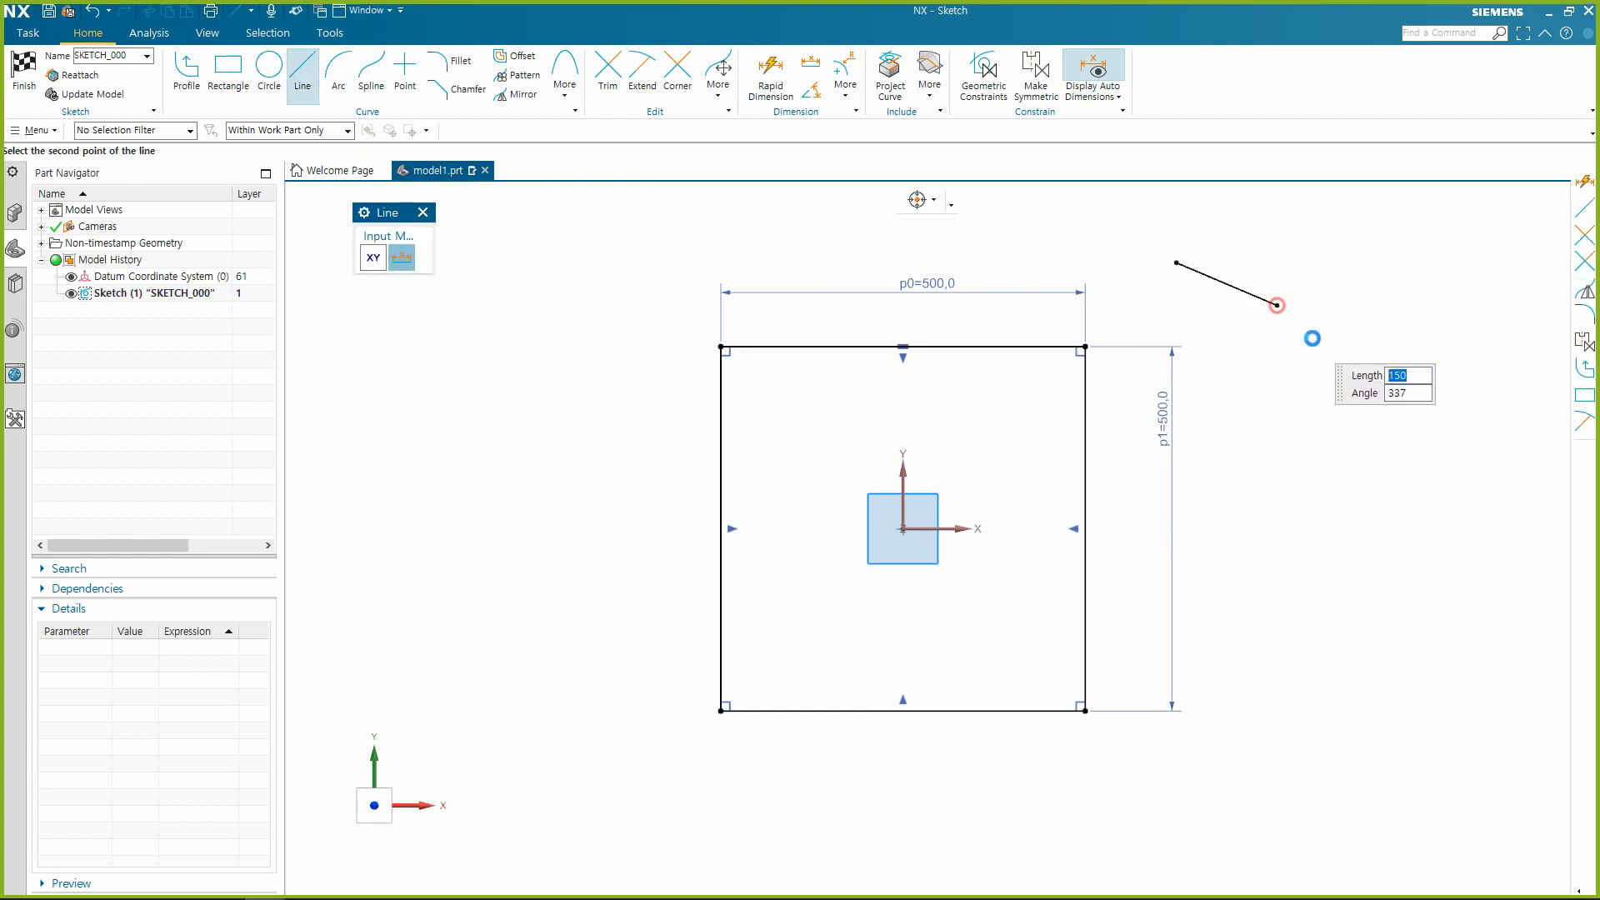
click(1307, 390)
click(1299, 520)
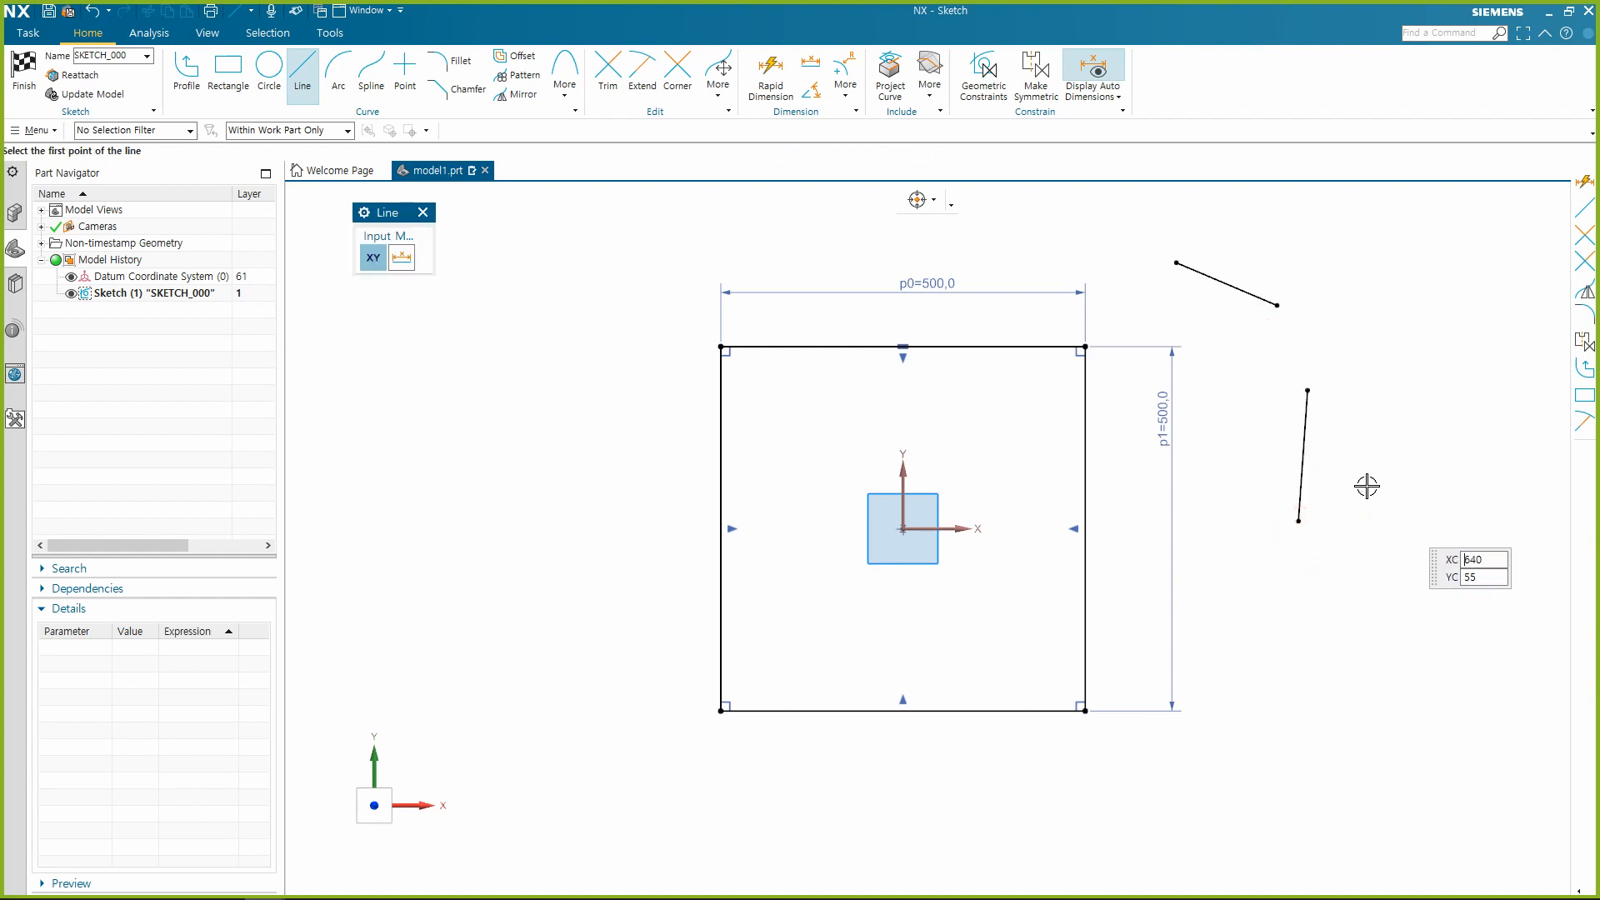
Sketch an open three-point arc to the right of the two loose lines, bulging outward away from the square.
click(338, 71)
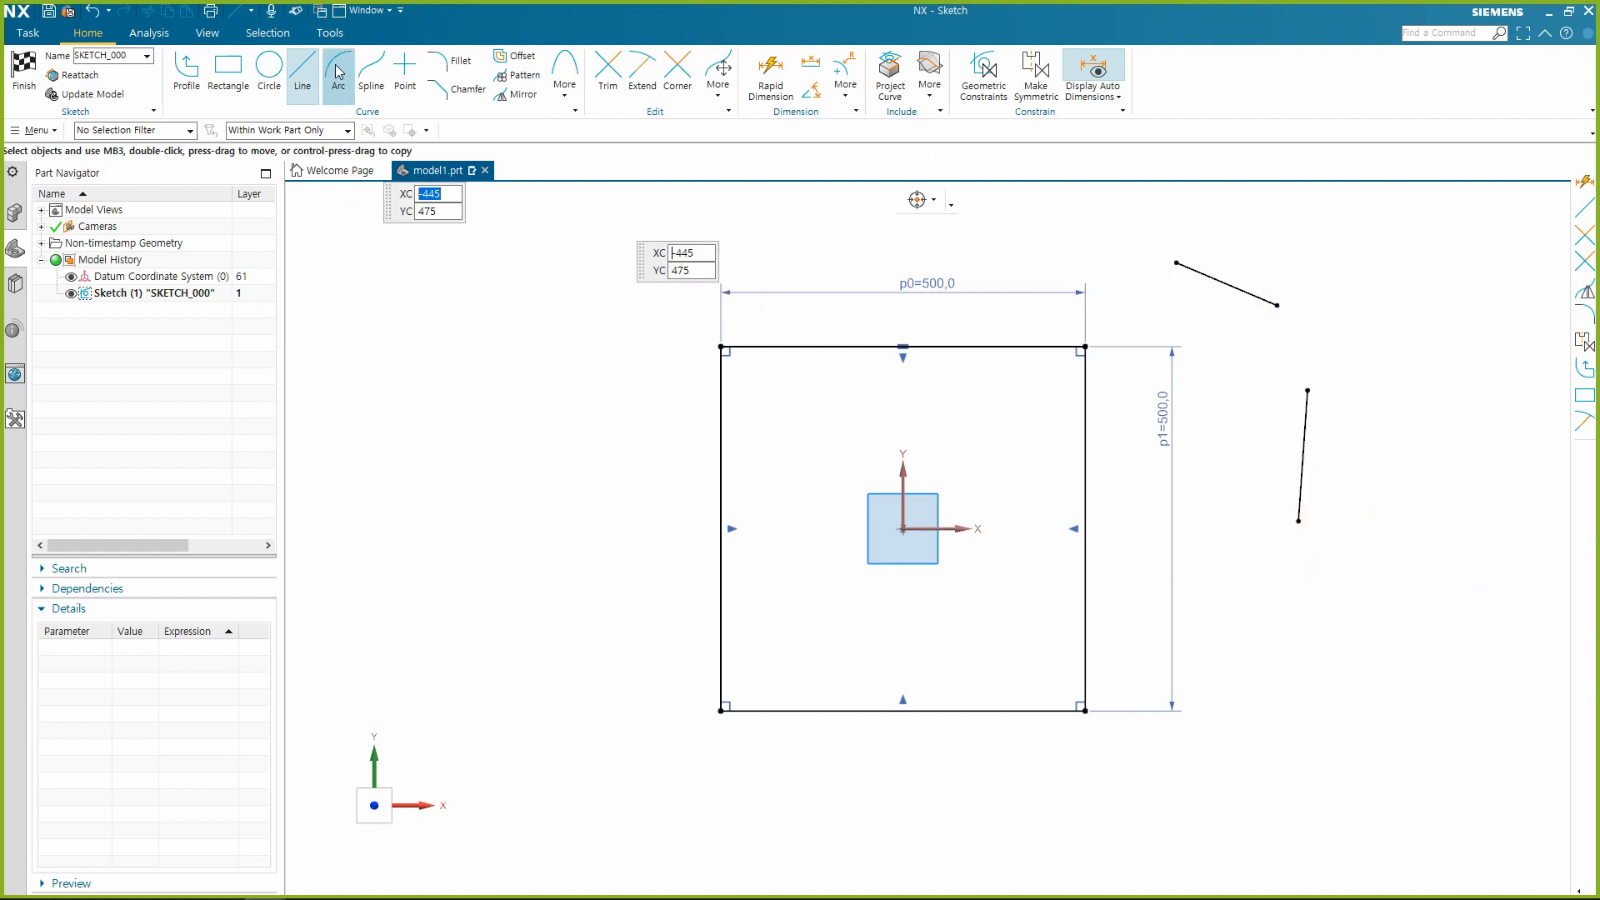
click(1329, 318)
click(1404, 456)
click(1407, 354)
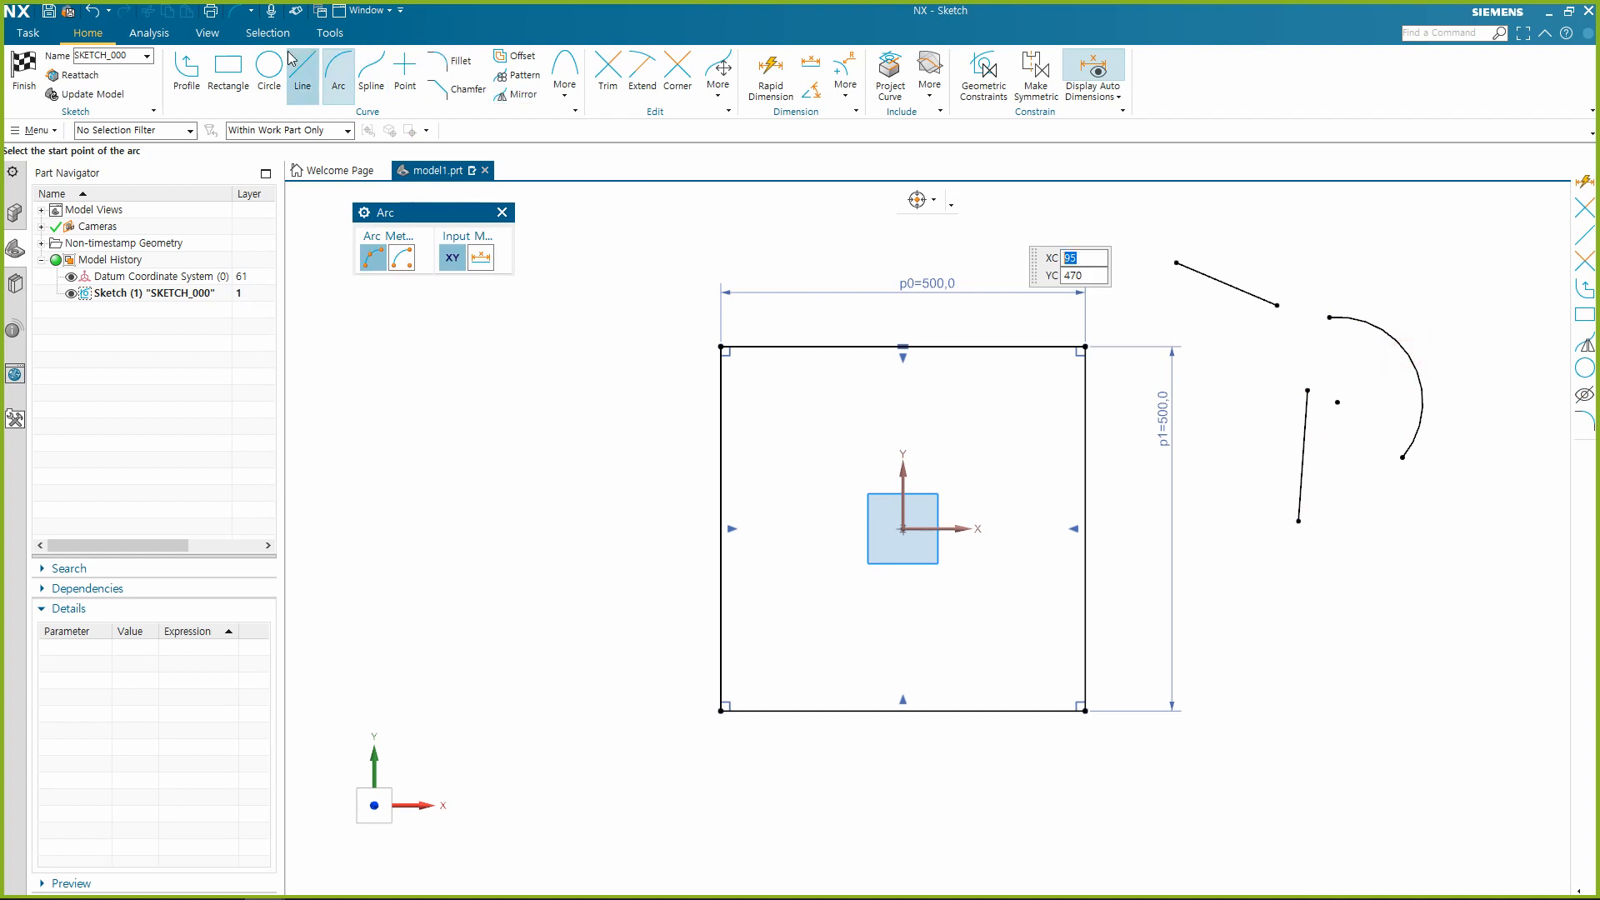
Sketch a circle about 169 in diameter above the arc, separate from the other curves.
key(o)
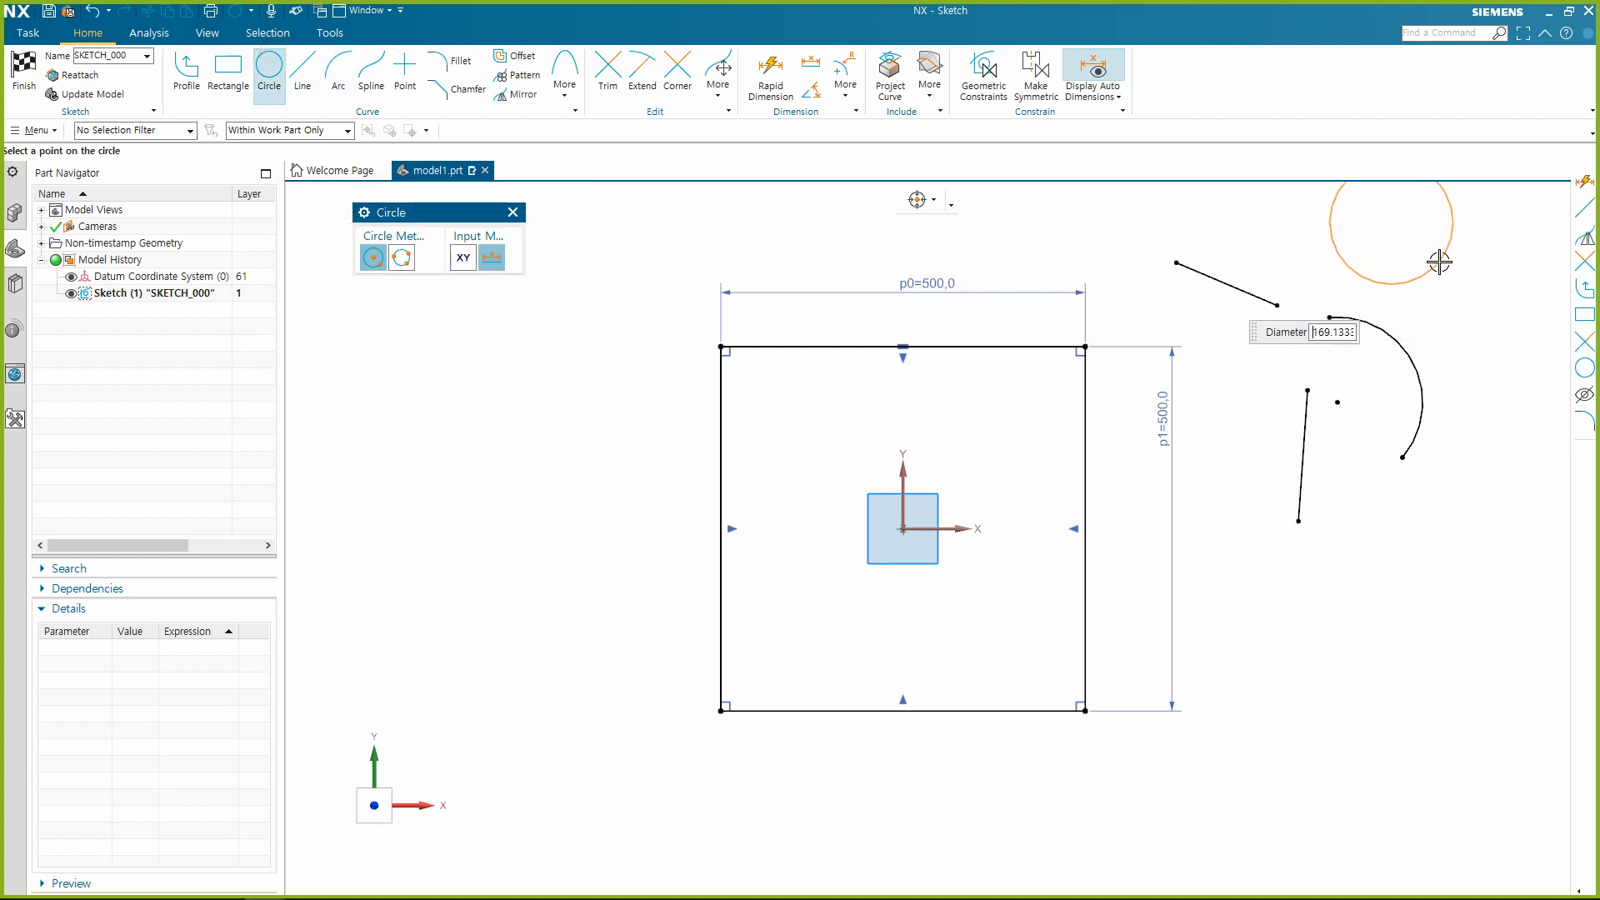
click(1440, 261)
key(Escape)
scroll(1227, 464, down, 2)
scroll(1386, 369, up, 1)
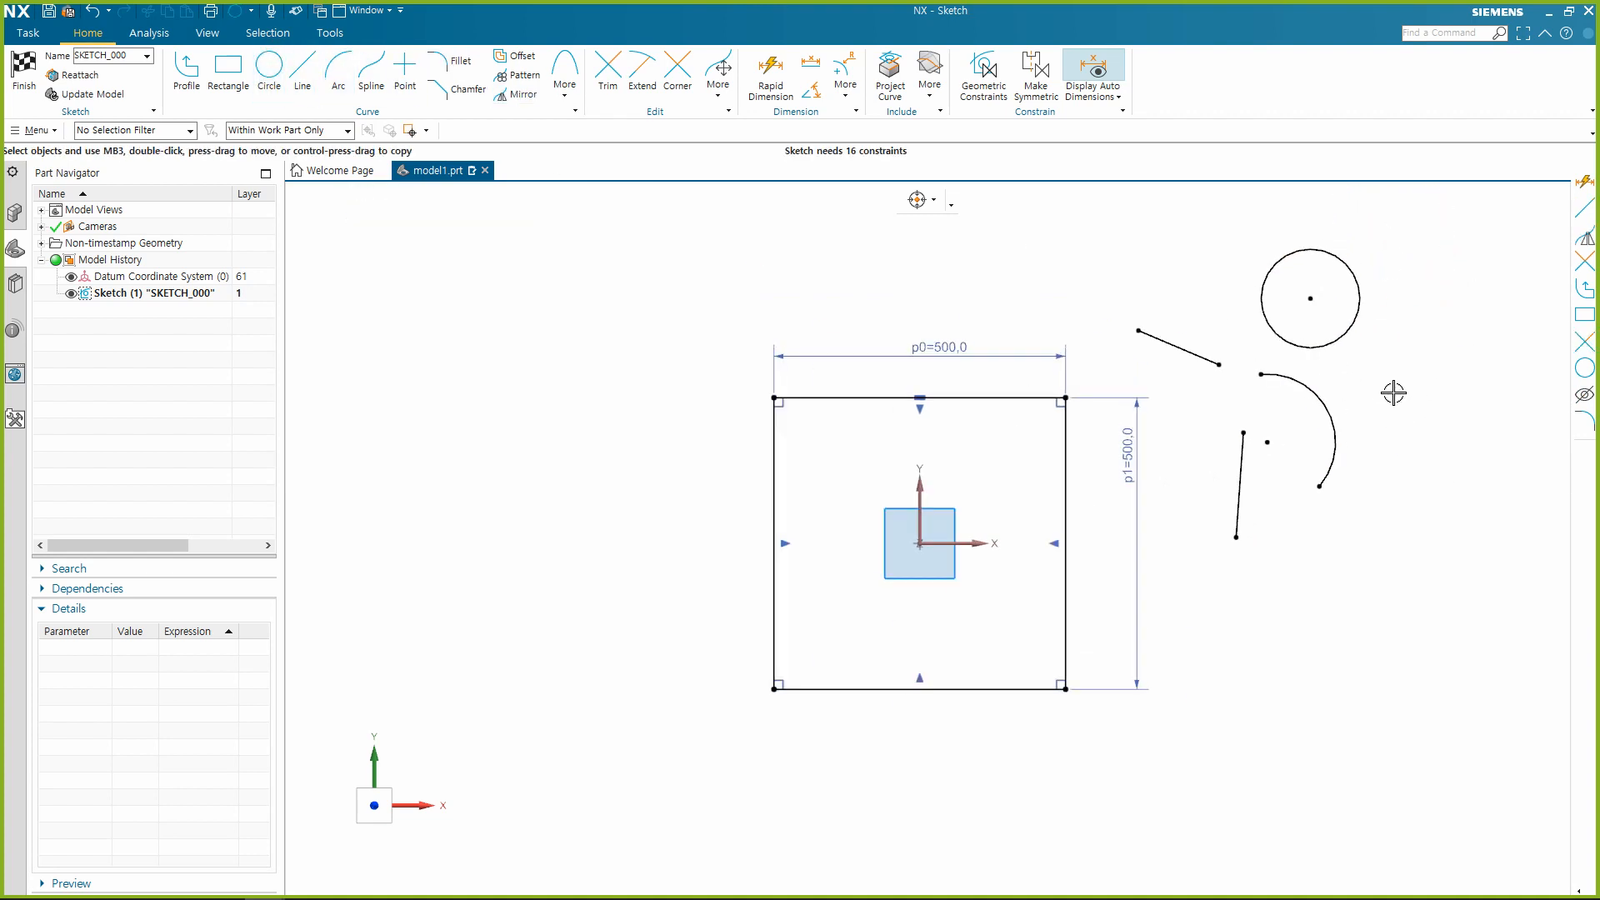
click(1310, 382)
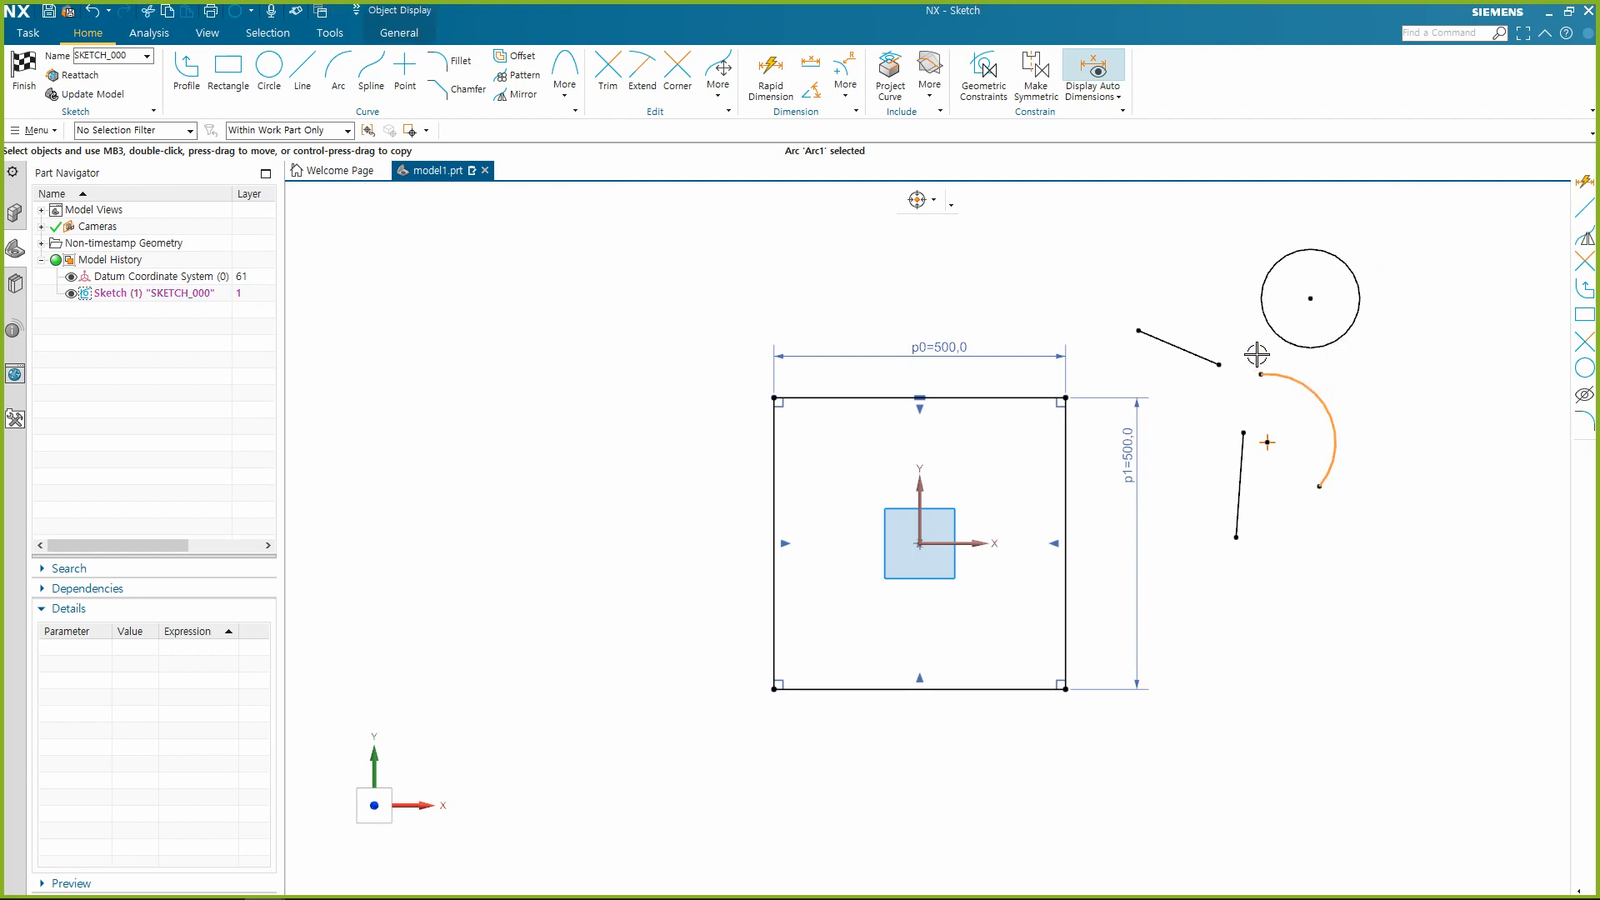
click(1202, 349)
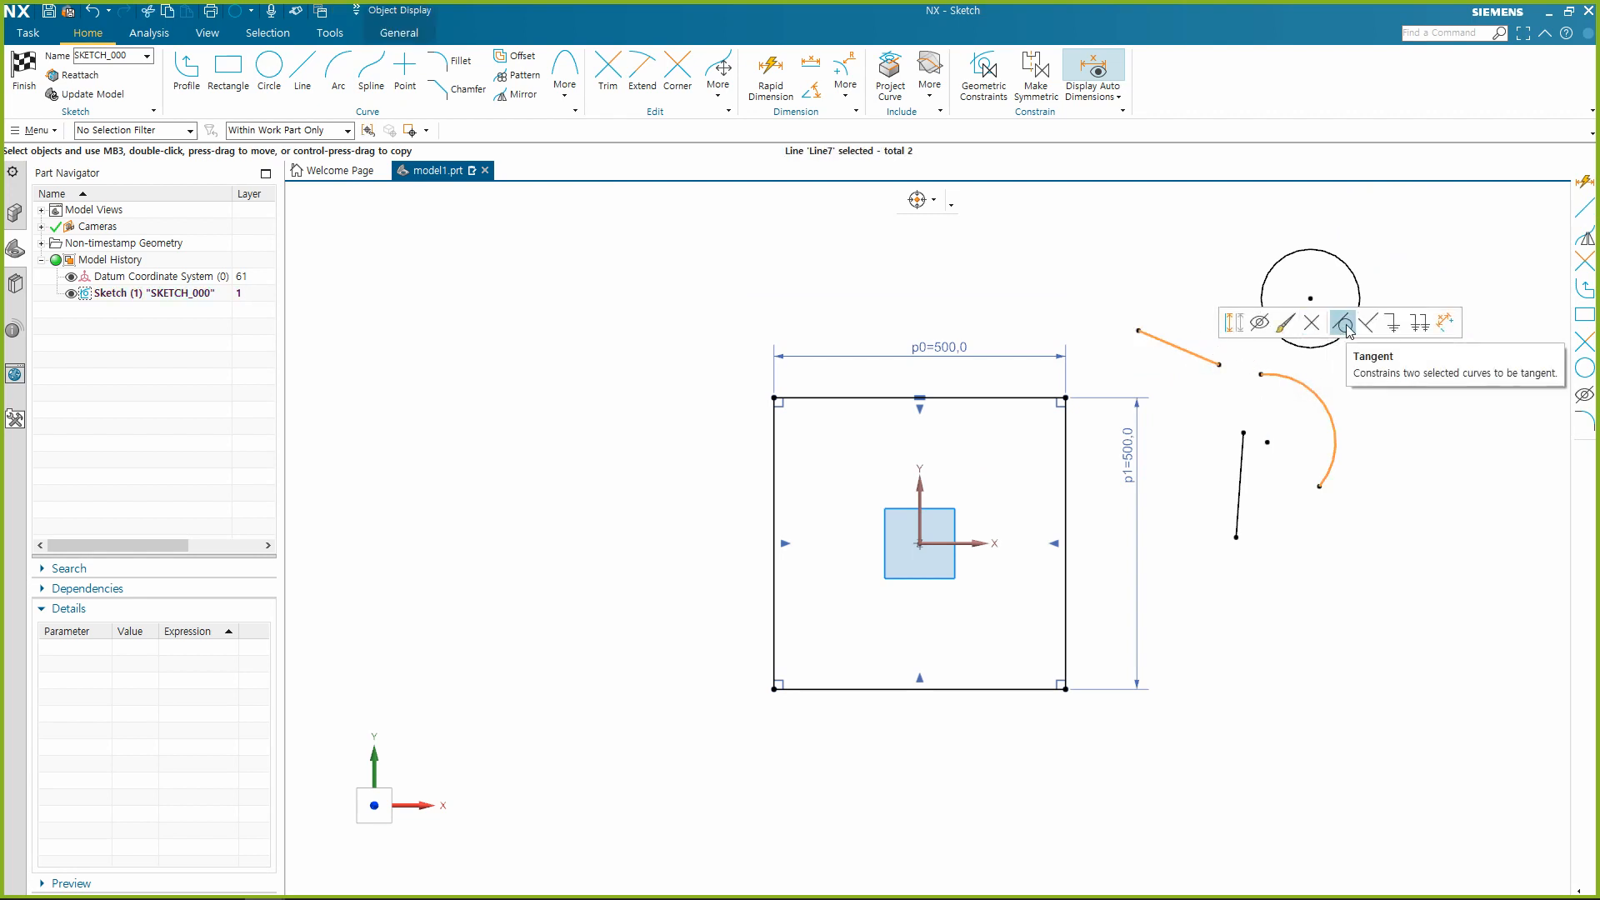
key(Escape)
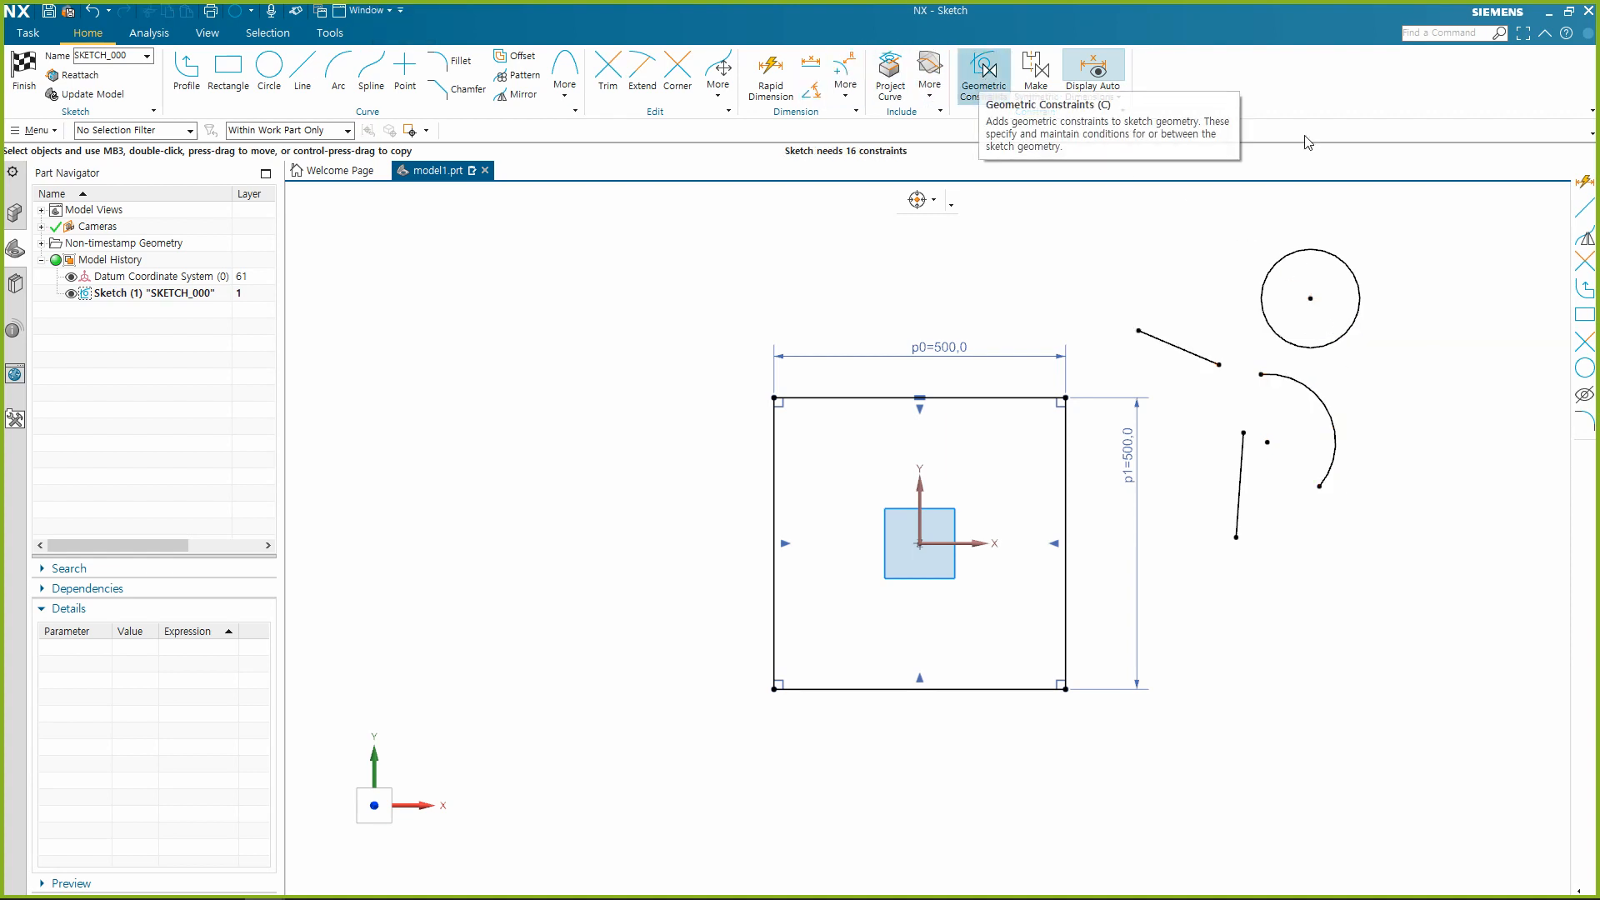
Examine the available snap options for picking curve endpoints, leaving them unchanged.
scroll(1465, 338, up, 2)
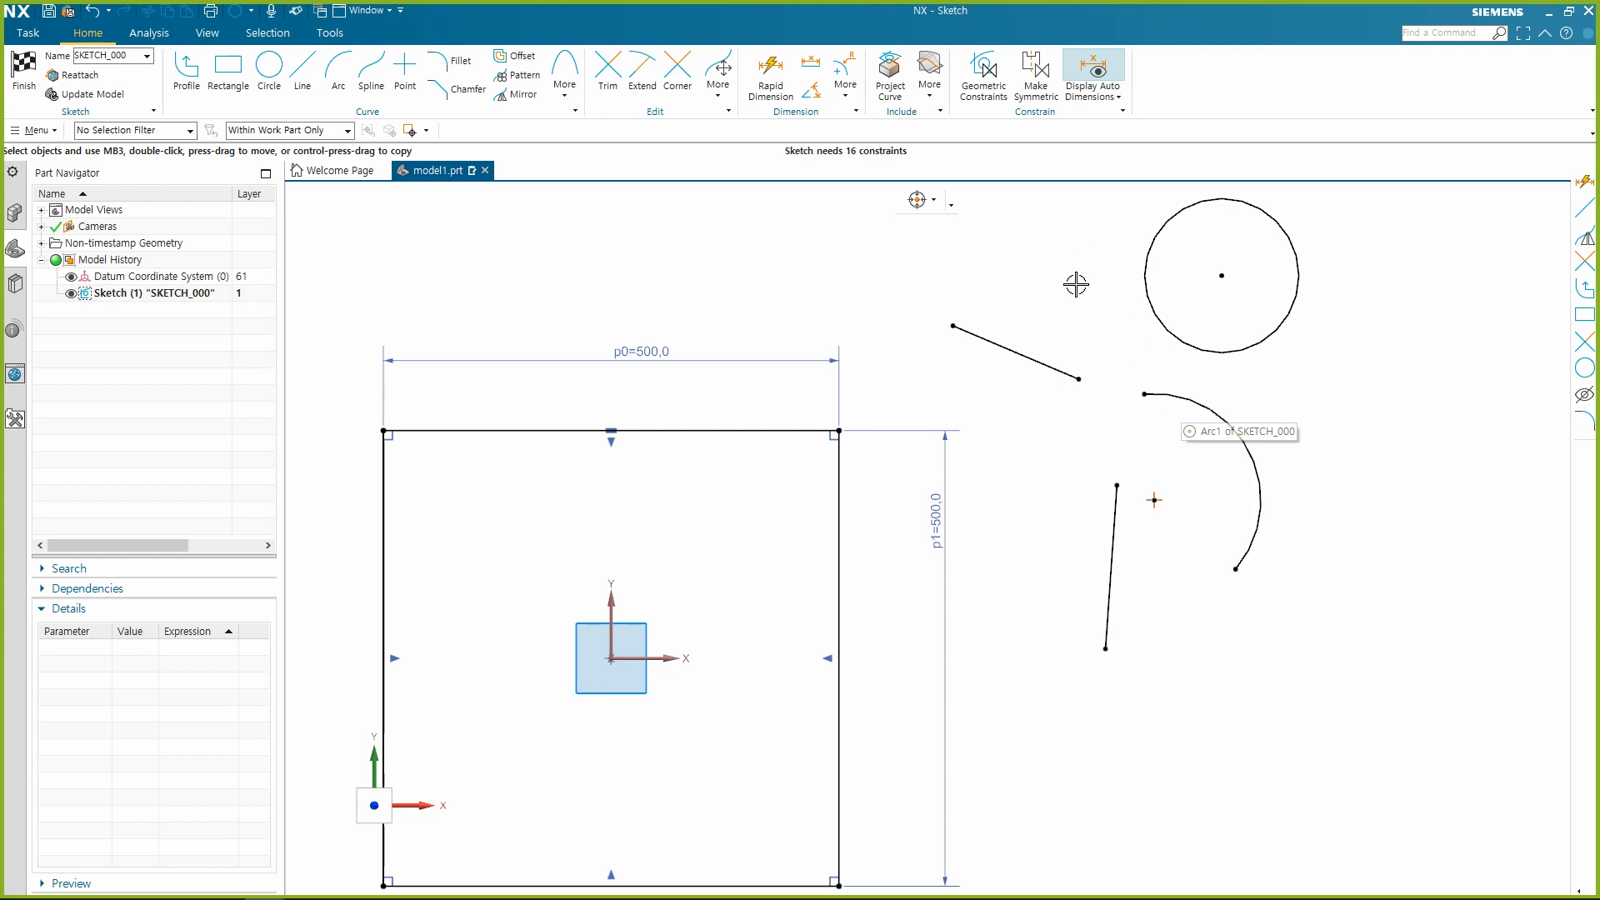
click(1070, 375)
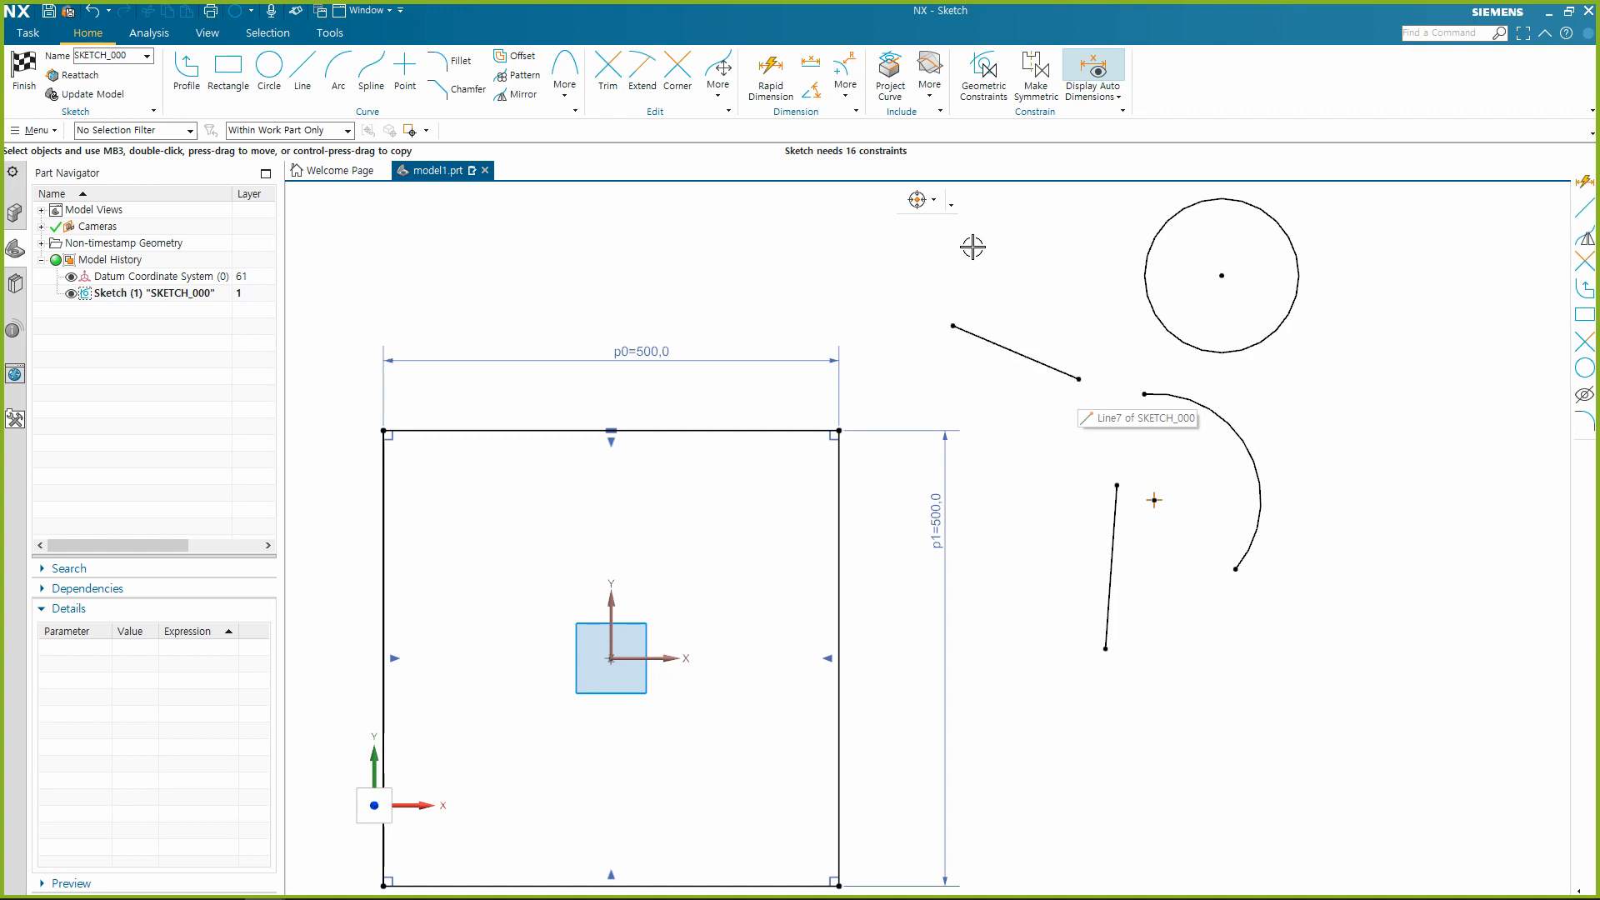
click(932, 201)
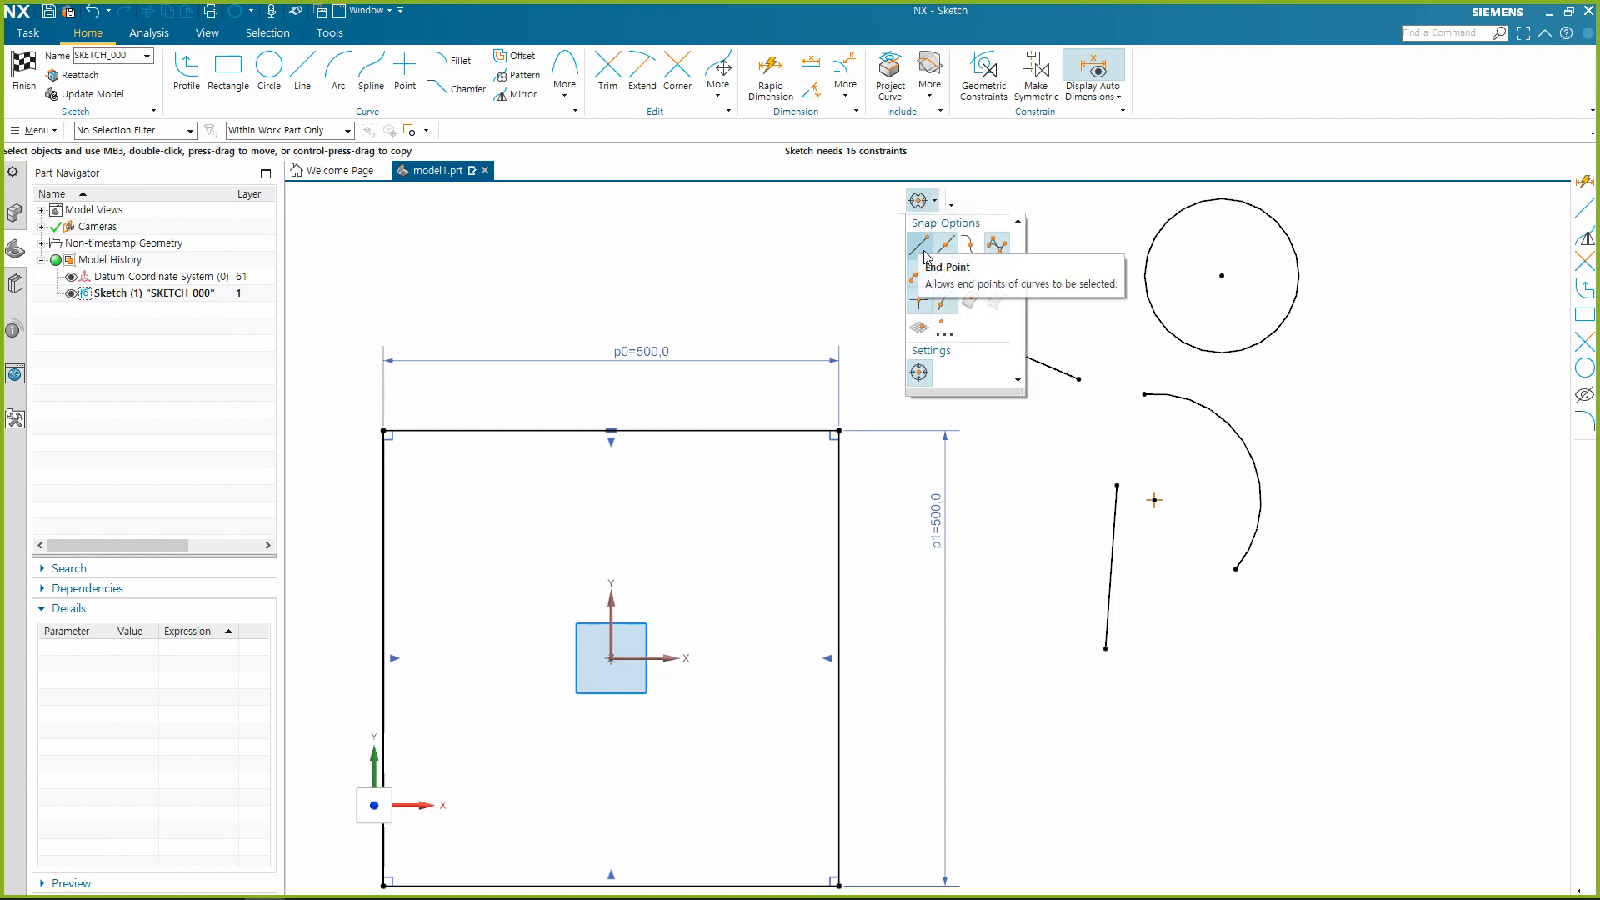
click(972, 148)
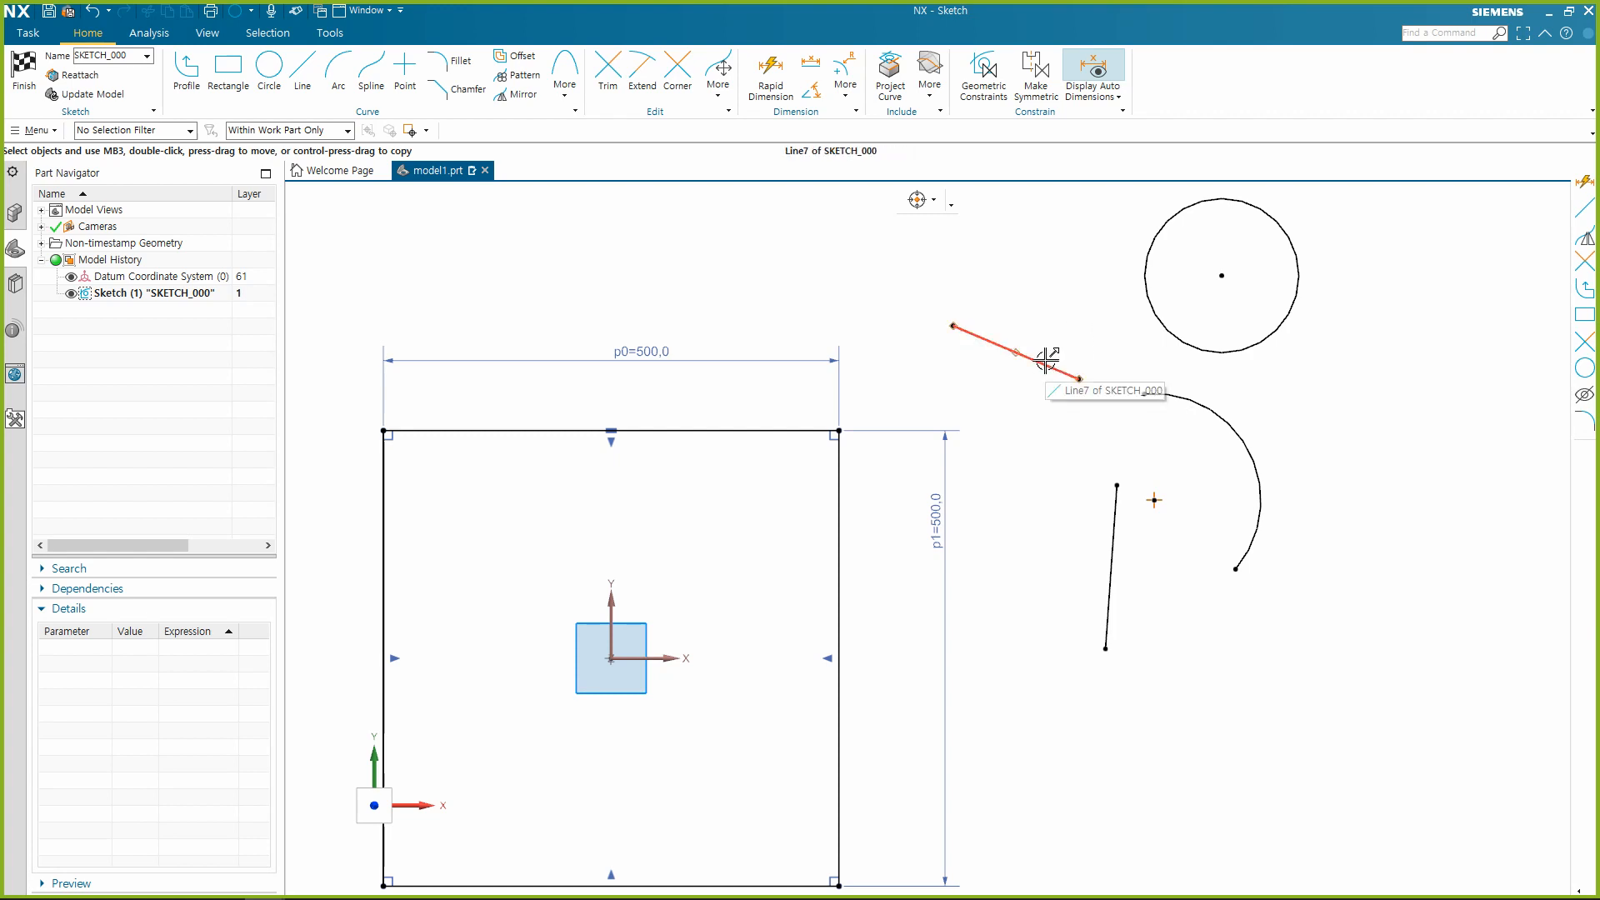
Make the arc's lower endpoint coincident with the nearly vertical line's upper endpoint, and move the arc's centre outward to the lower right.
scroll(931, 296, down, 1)
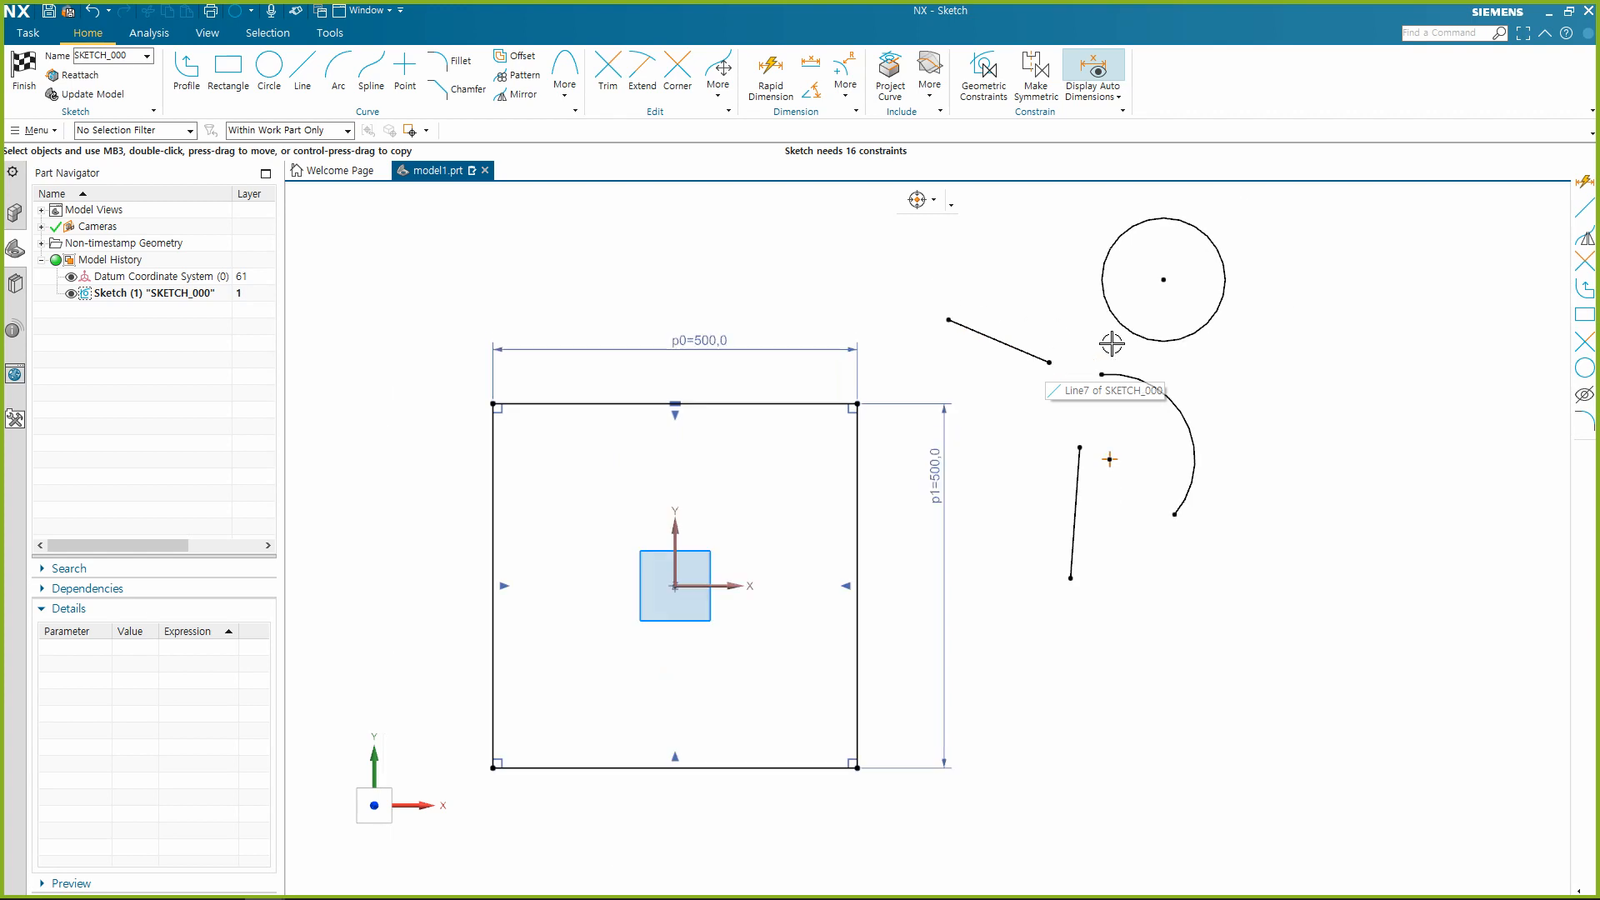
click(1175, 515)
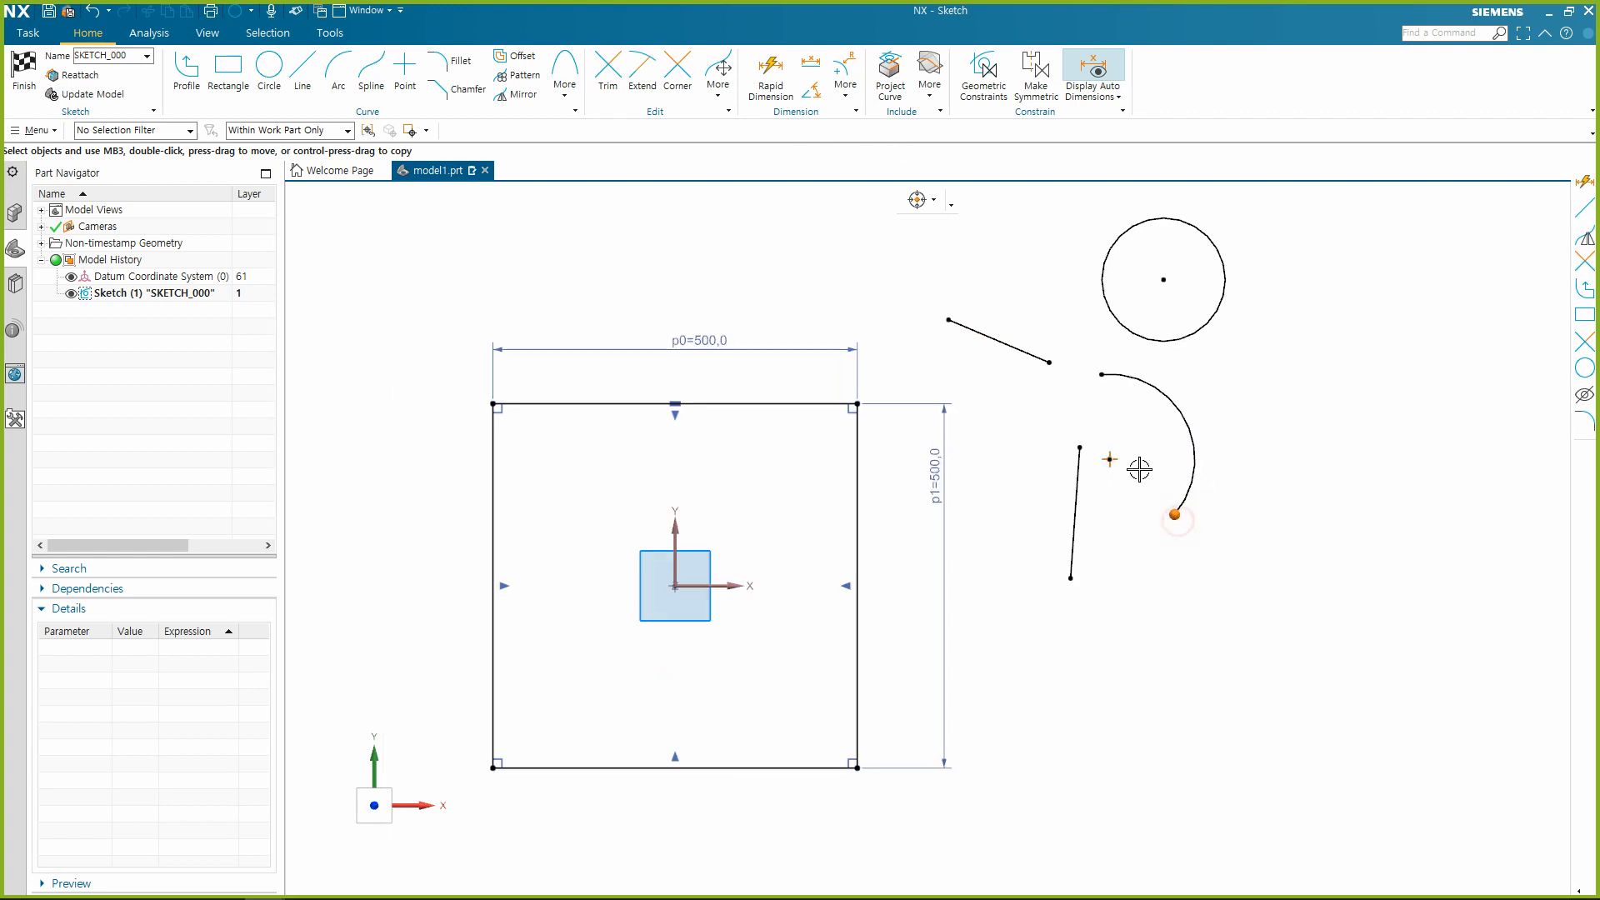
click(1081, 442)
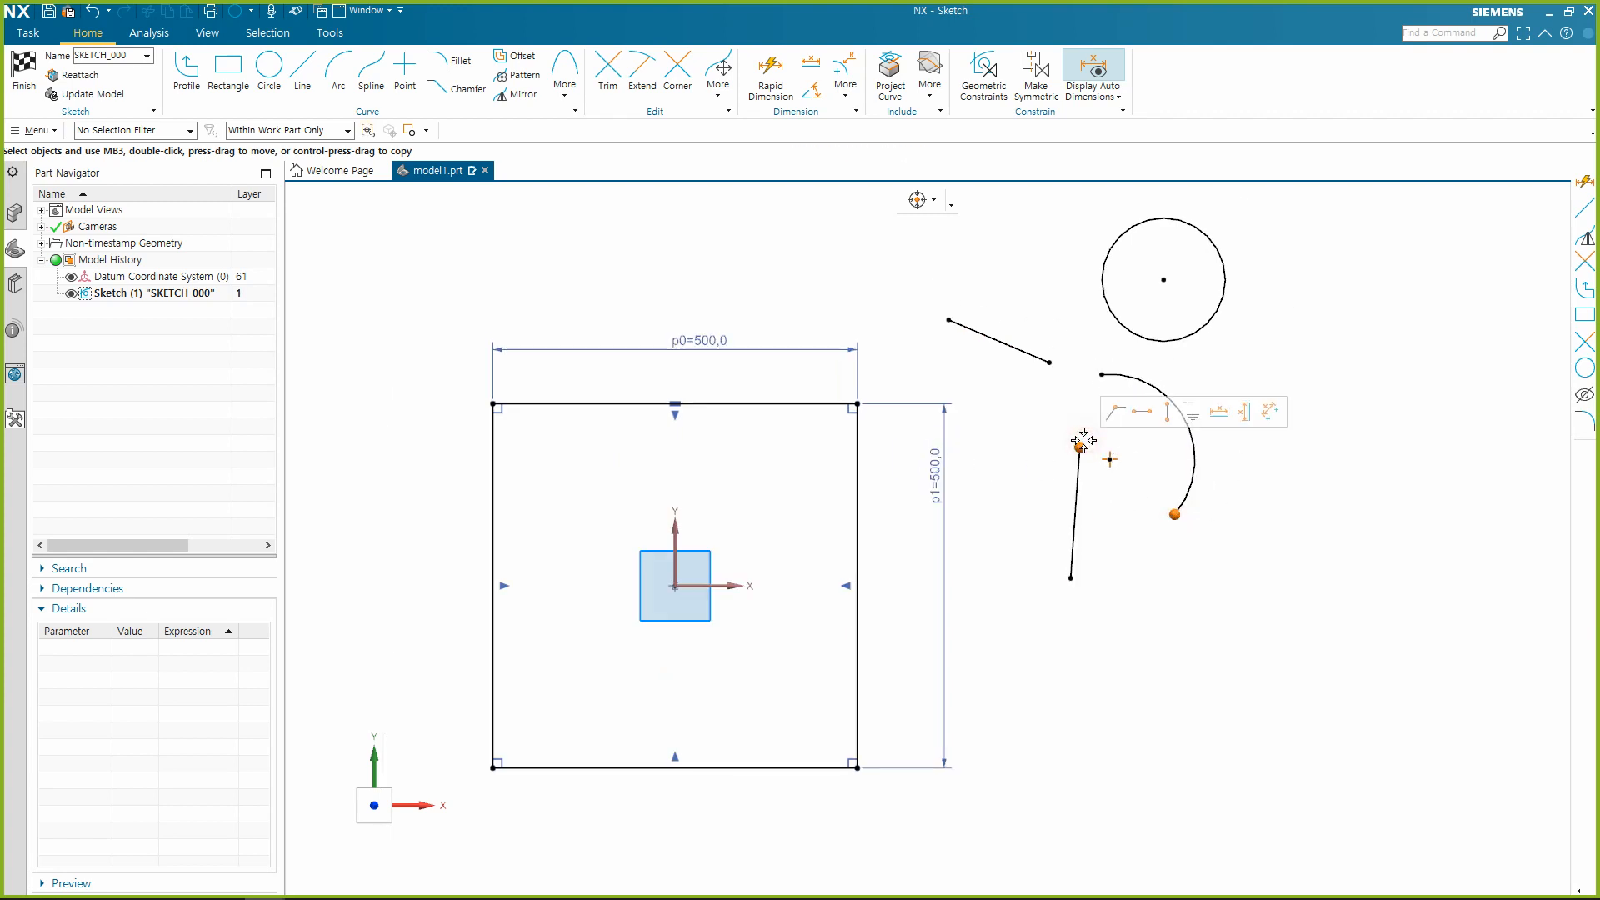
click(1117, 411)
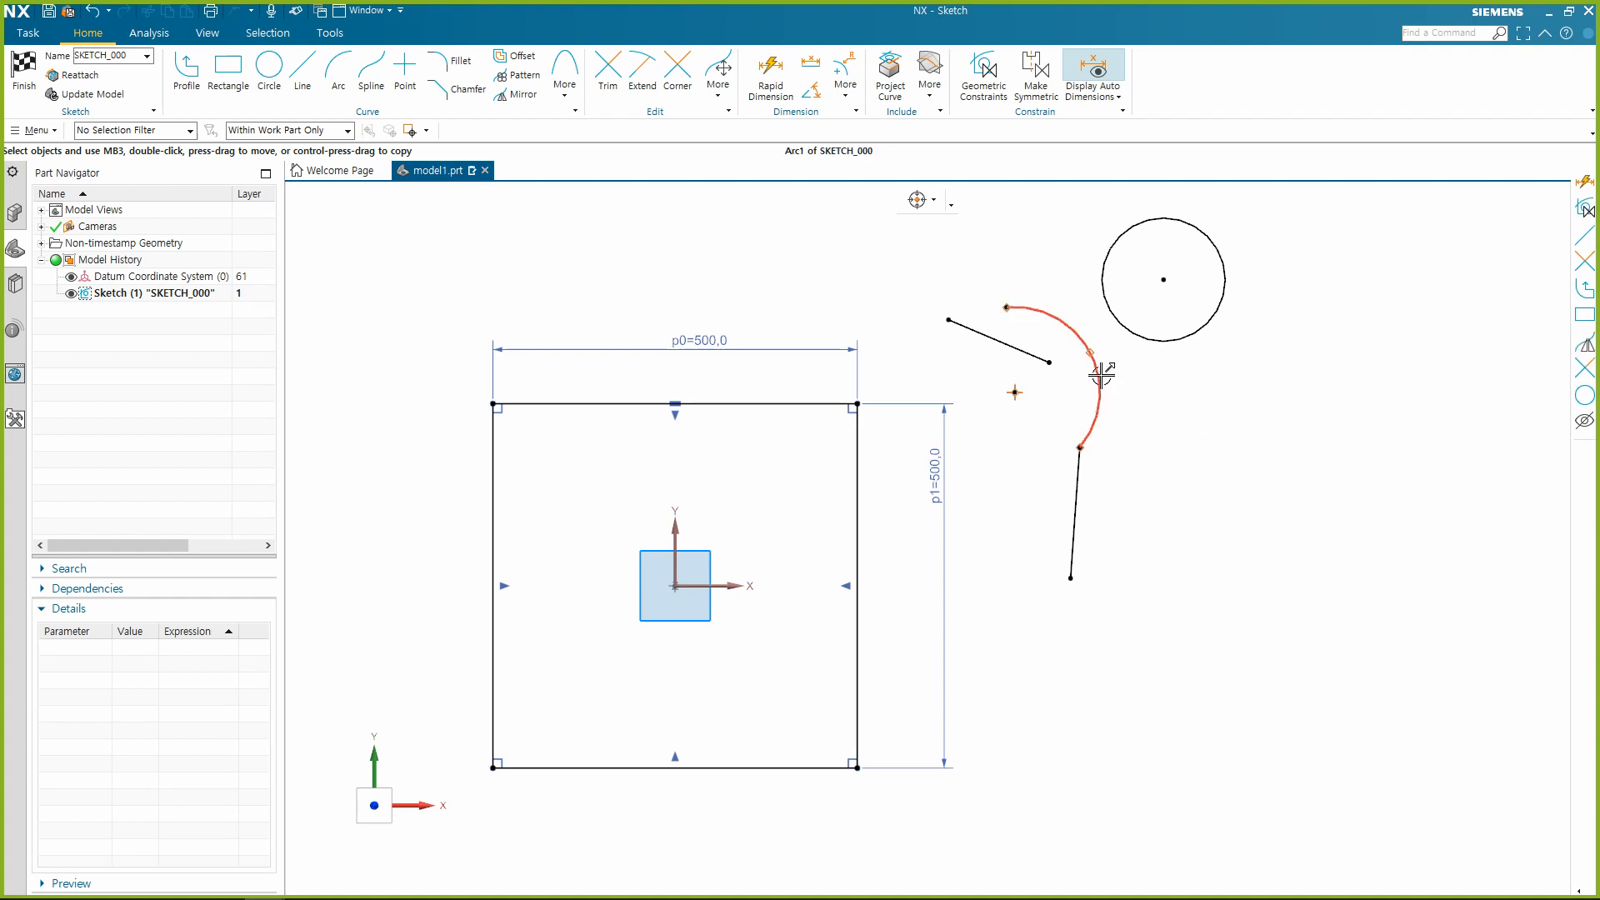
drag(1014, 392, 1117, 462)
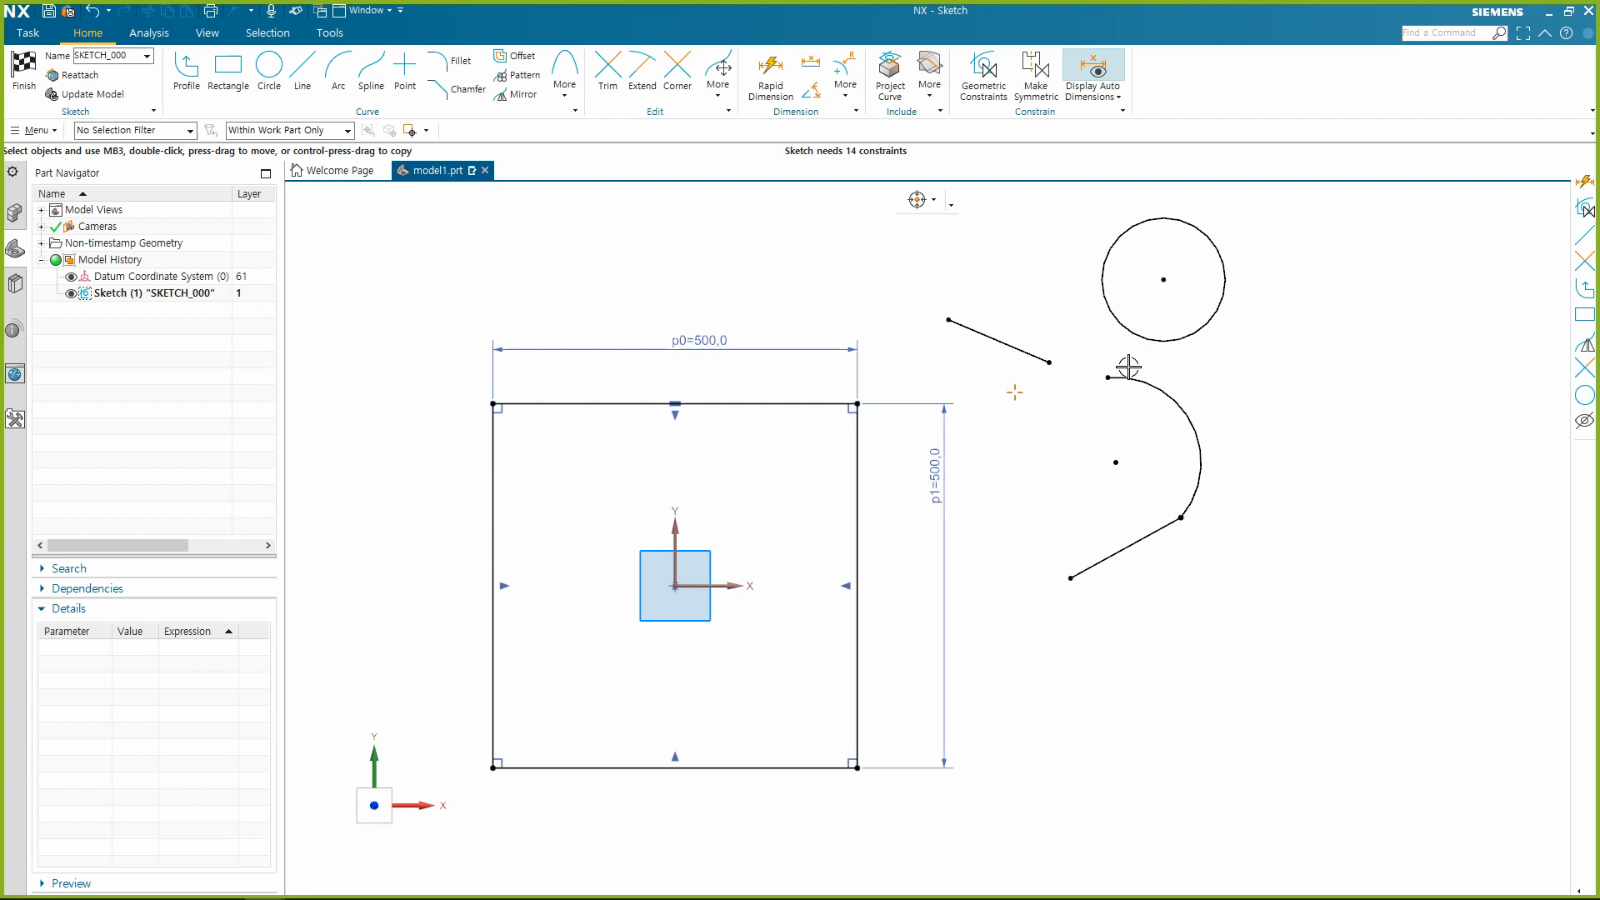
Apply a Tangent constraint between the arc and the line connected to its lower end.
click(1204, 464)
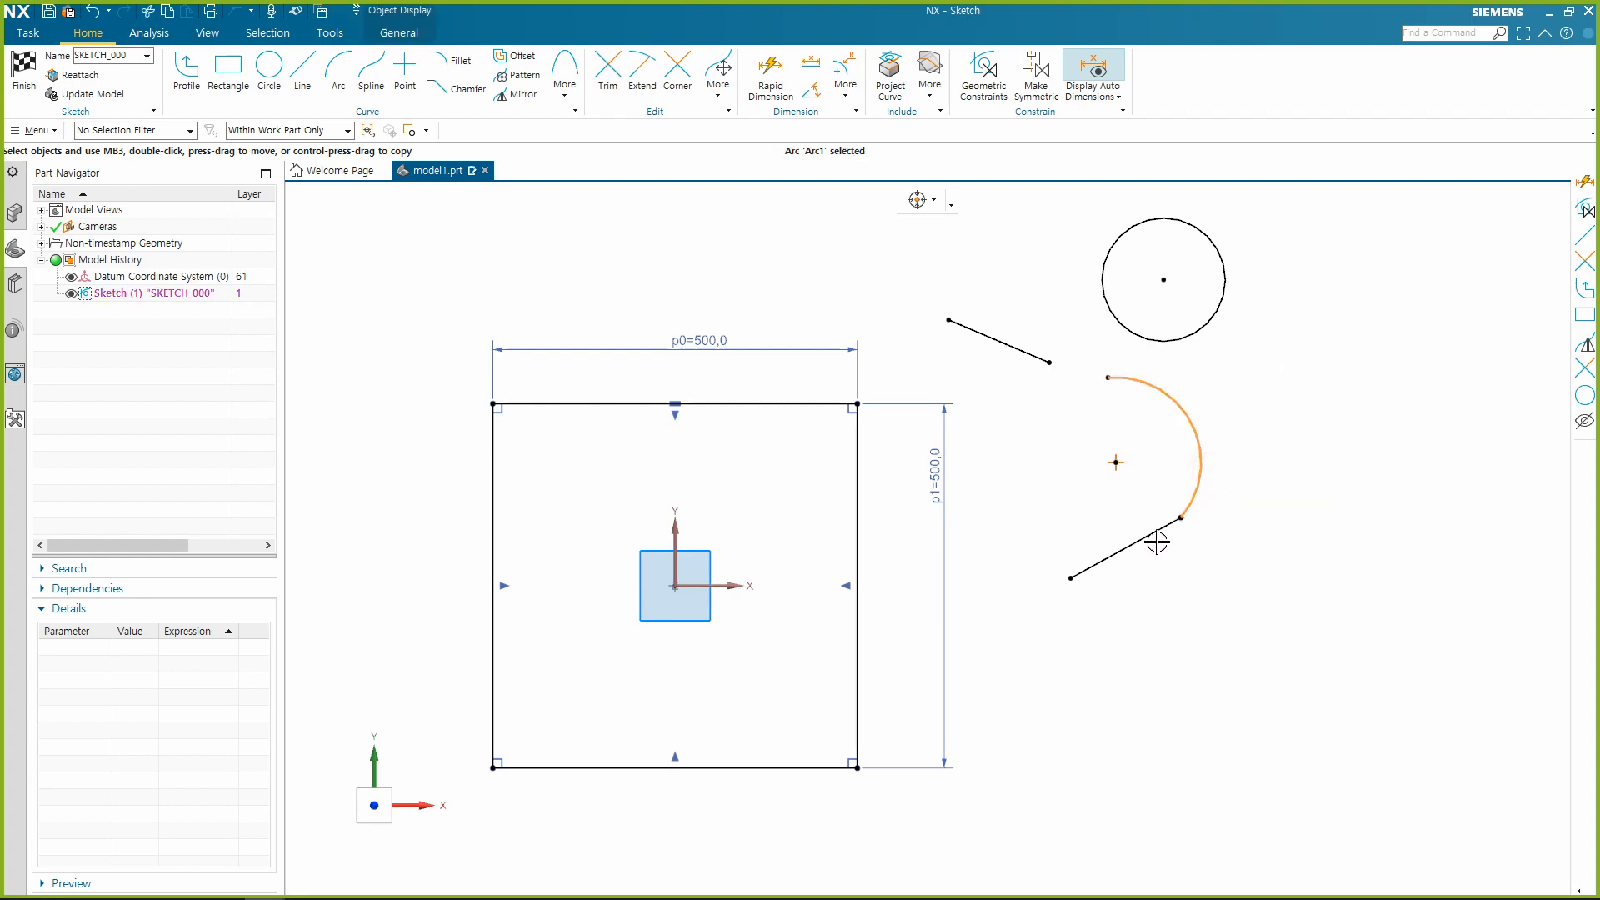
click(1157, 540)
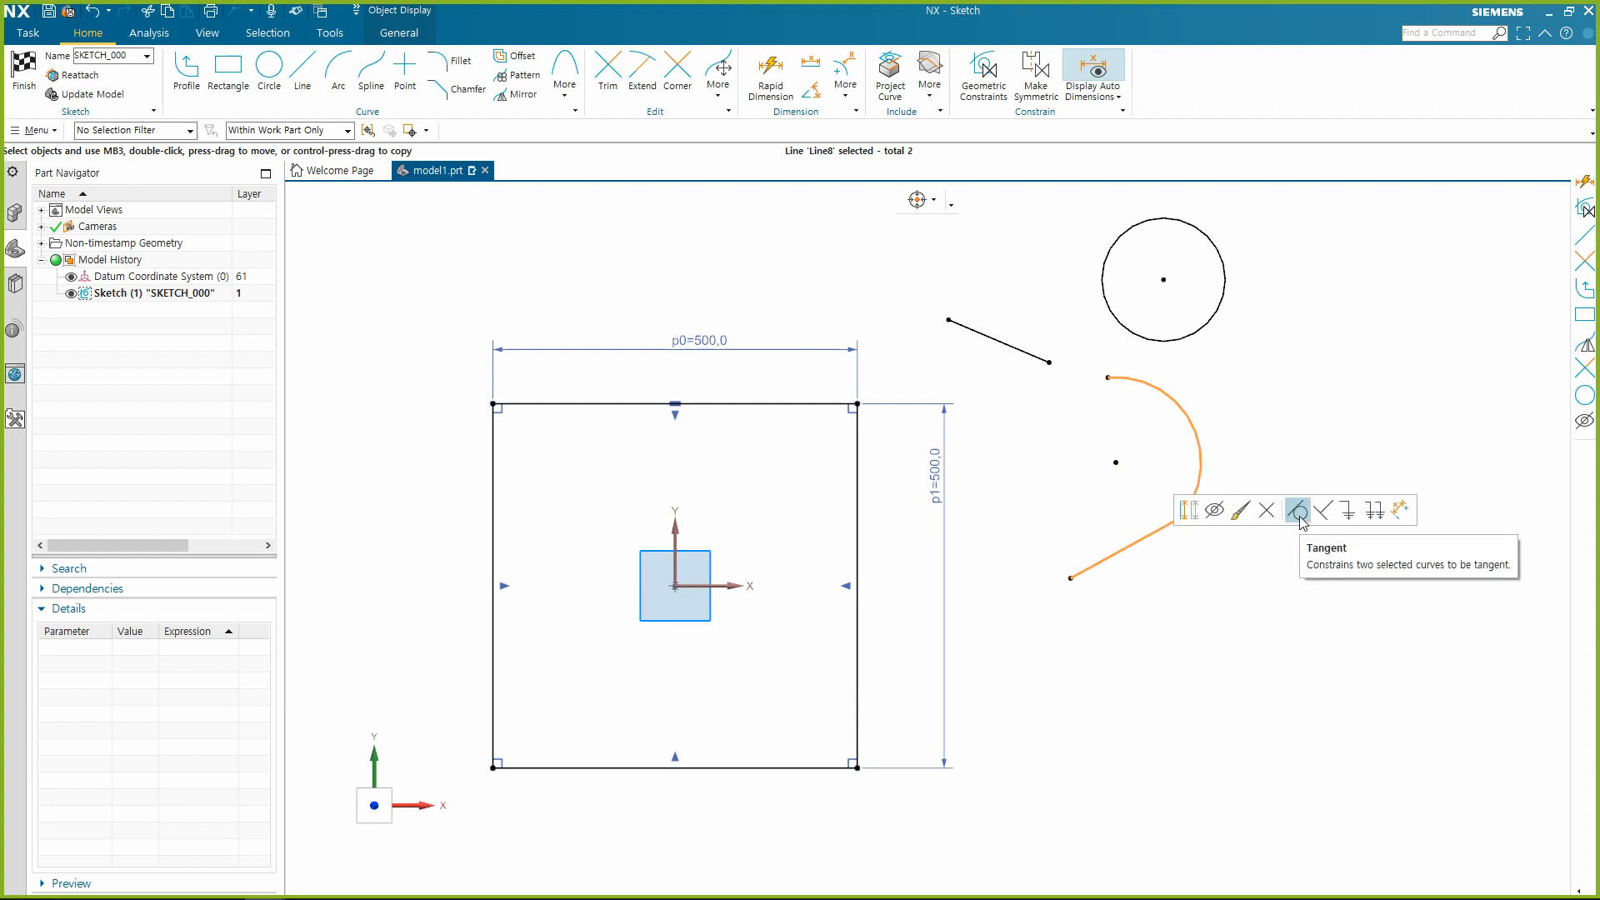
click(1298, 517)
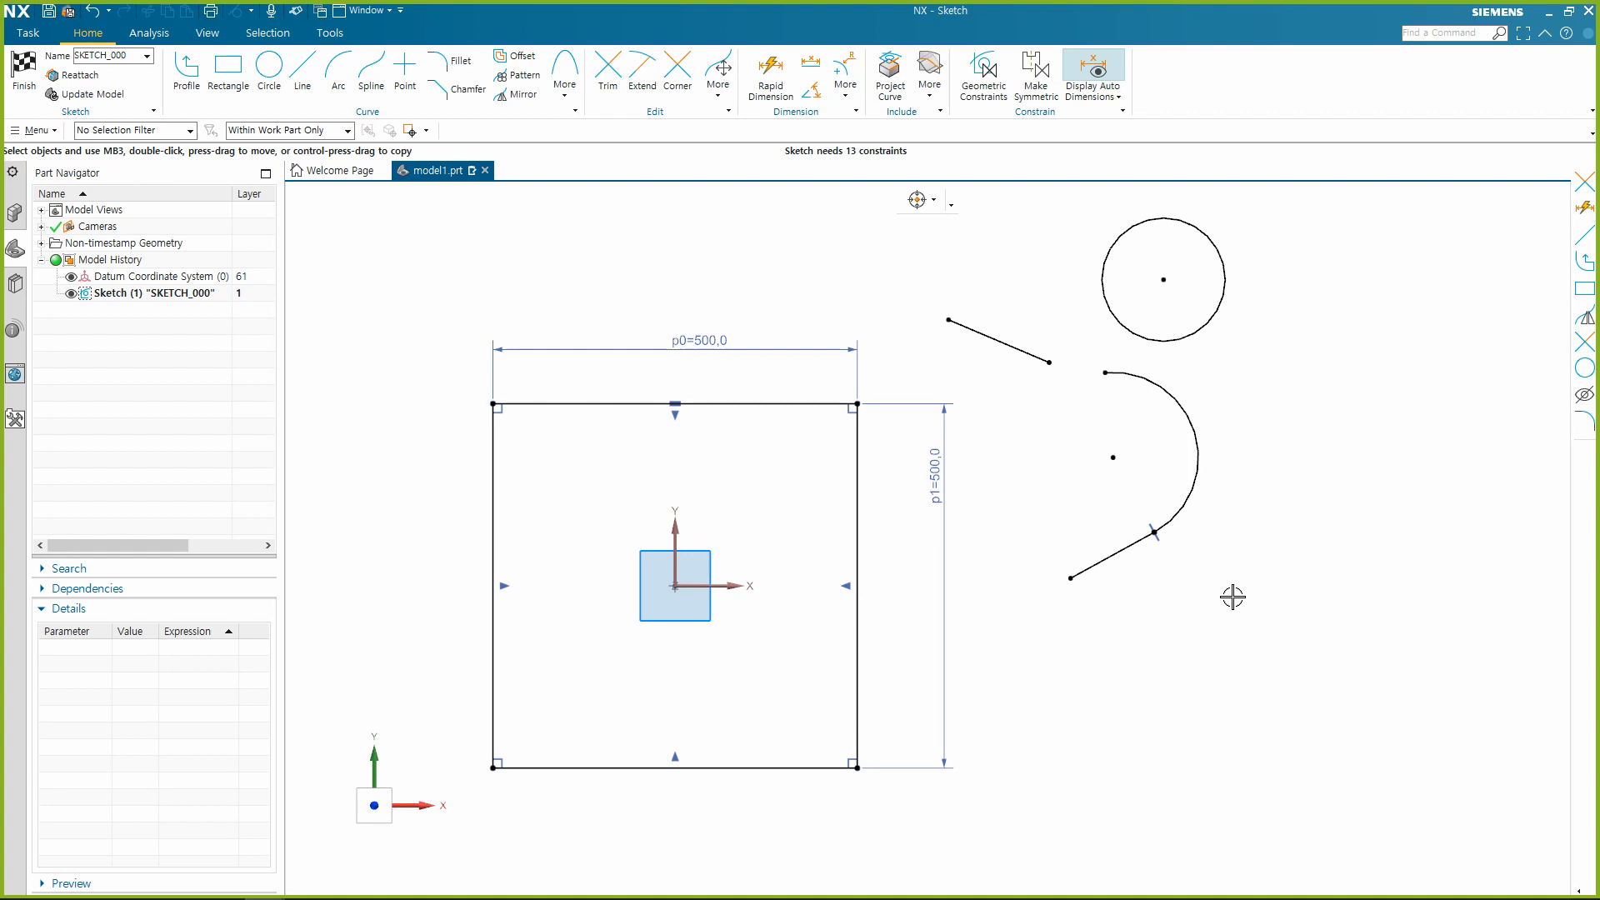
Try an Offset Curve of 45 mm on the joined line and arc using the Tangent Curves rule, and cancel it.
click(511, 56)
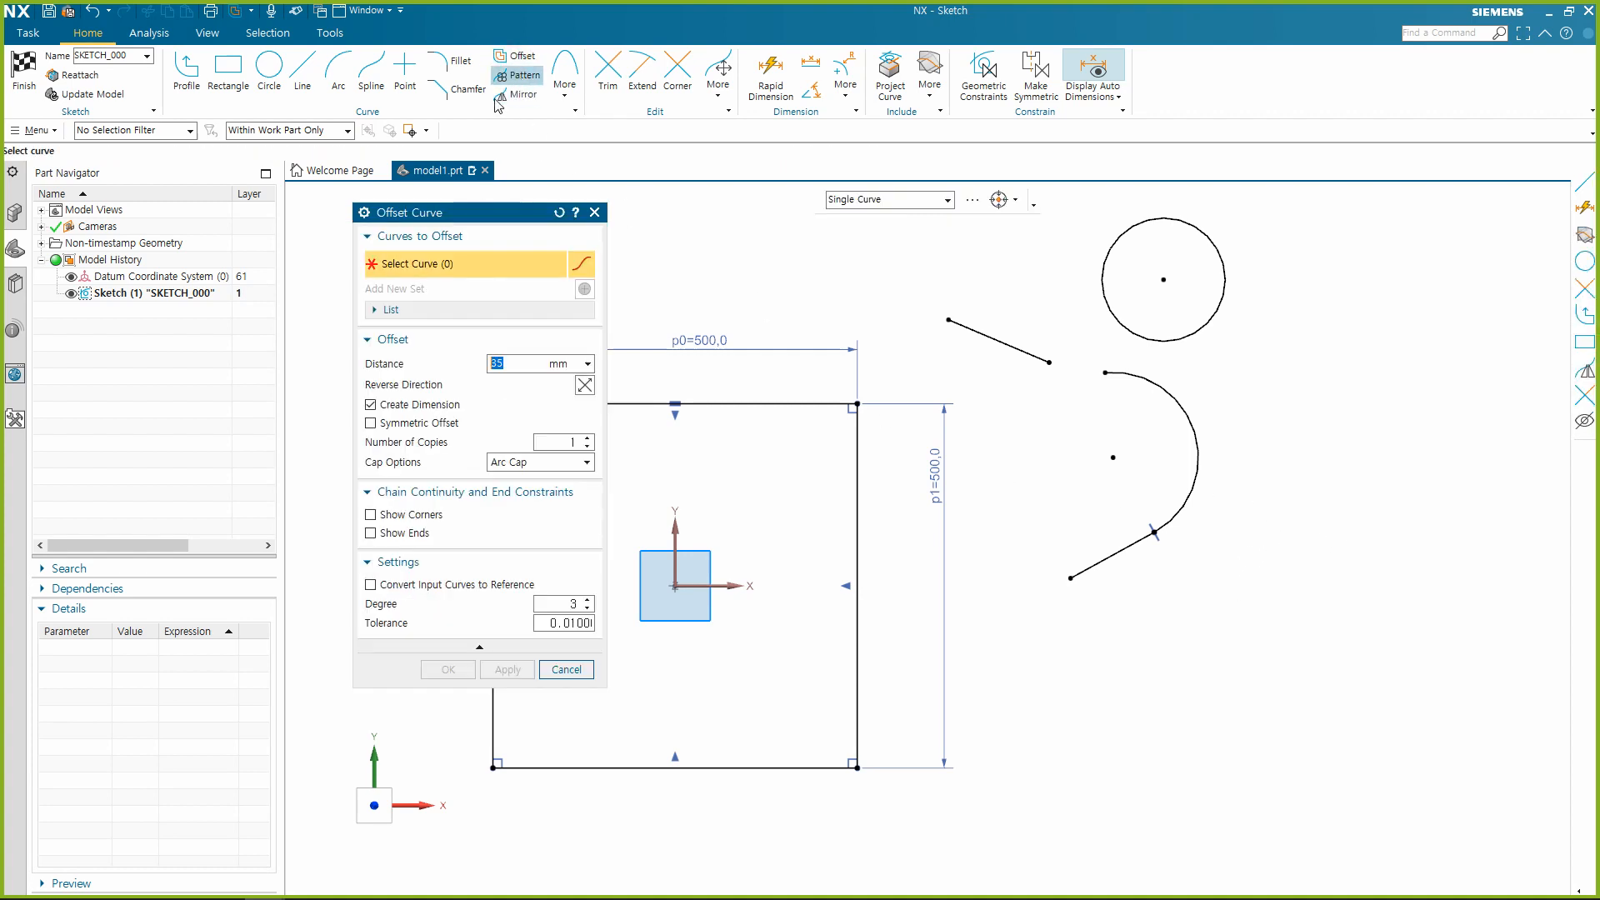
click(948, 203)
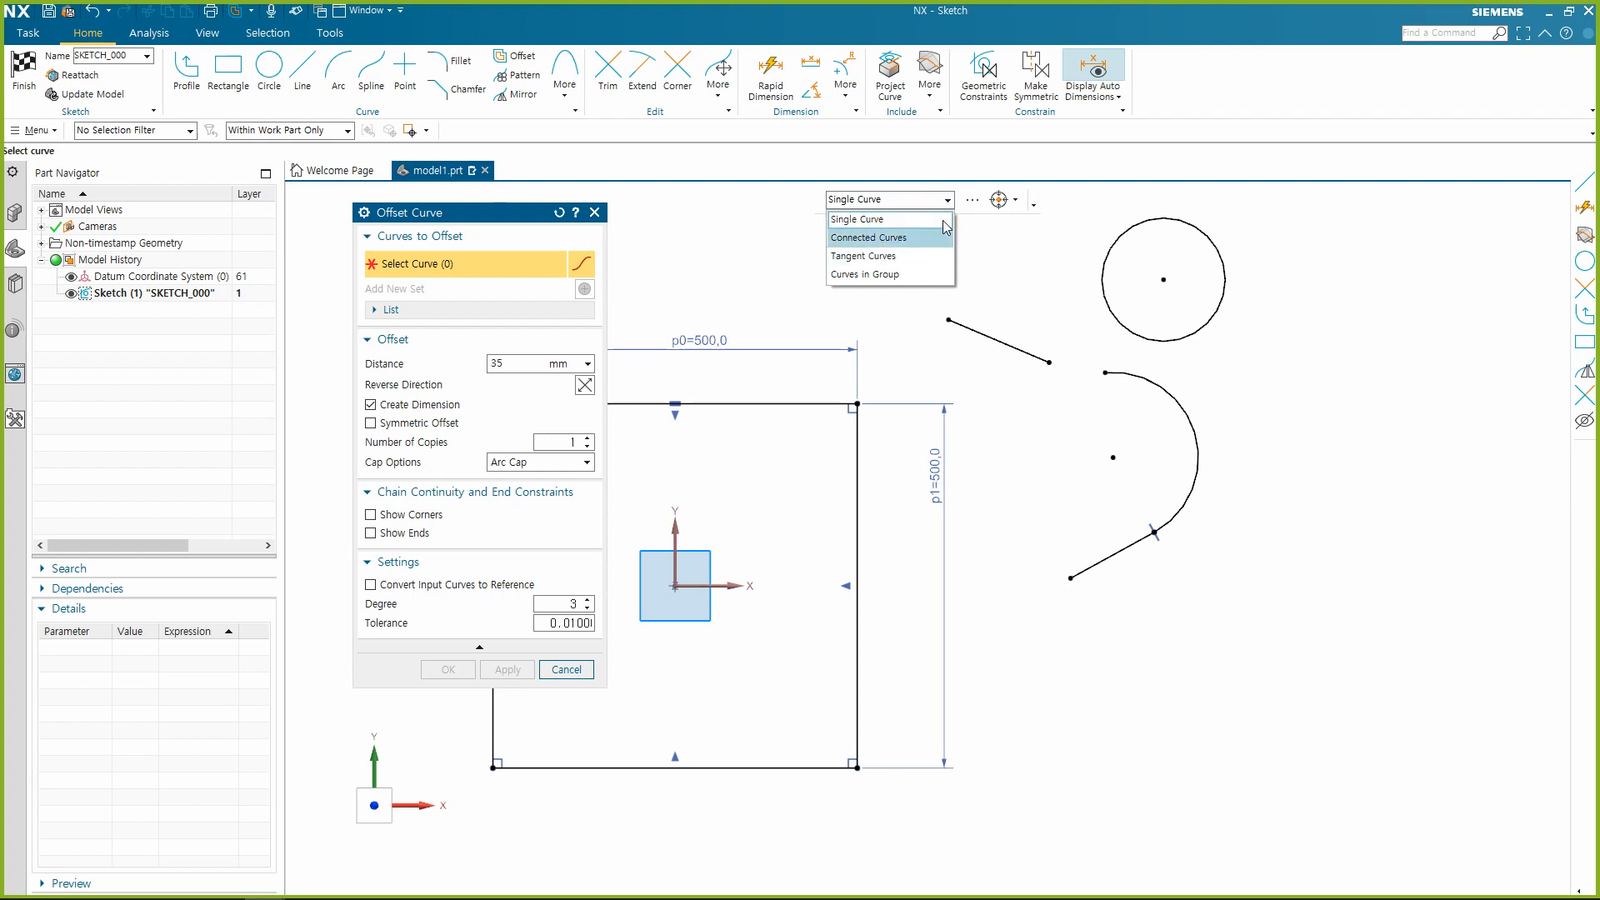
click(881, 256)
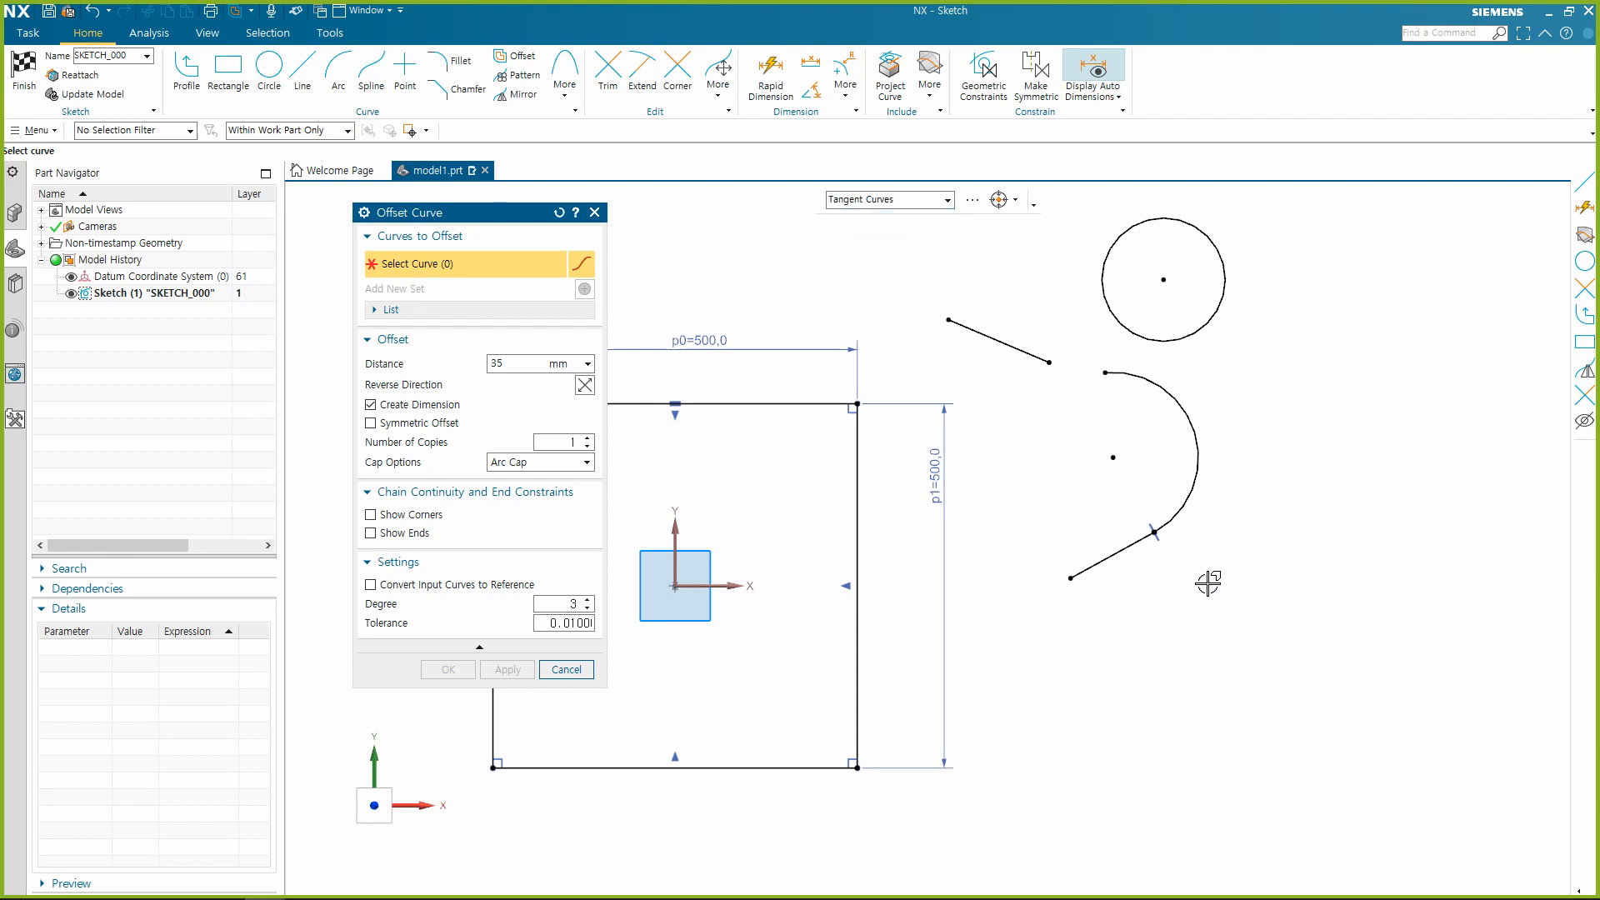
click(1125, 548)
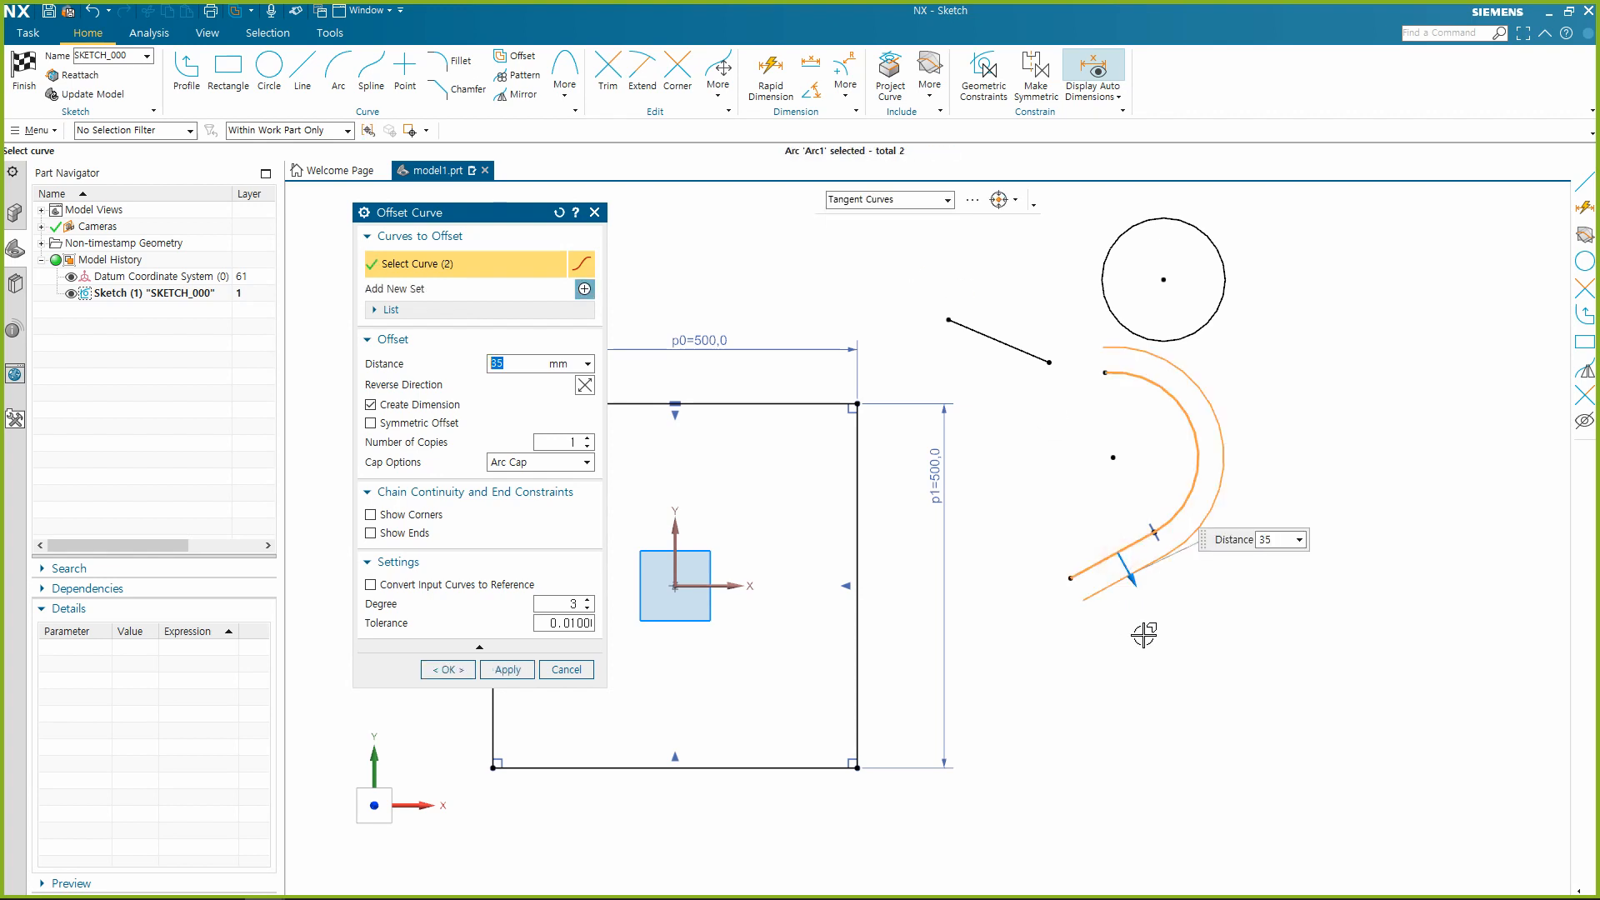
mouse_move(1135, 584)
mouse_down()
mouse_move(1179, 653)
mouse_move(1150, 583)
mouse_up()
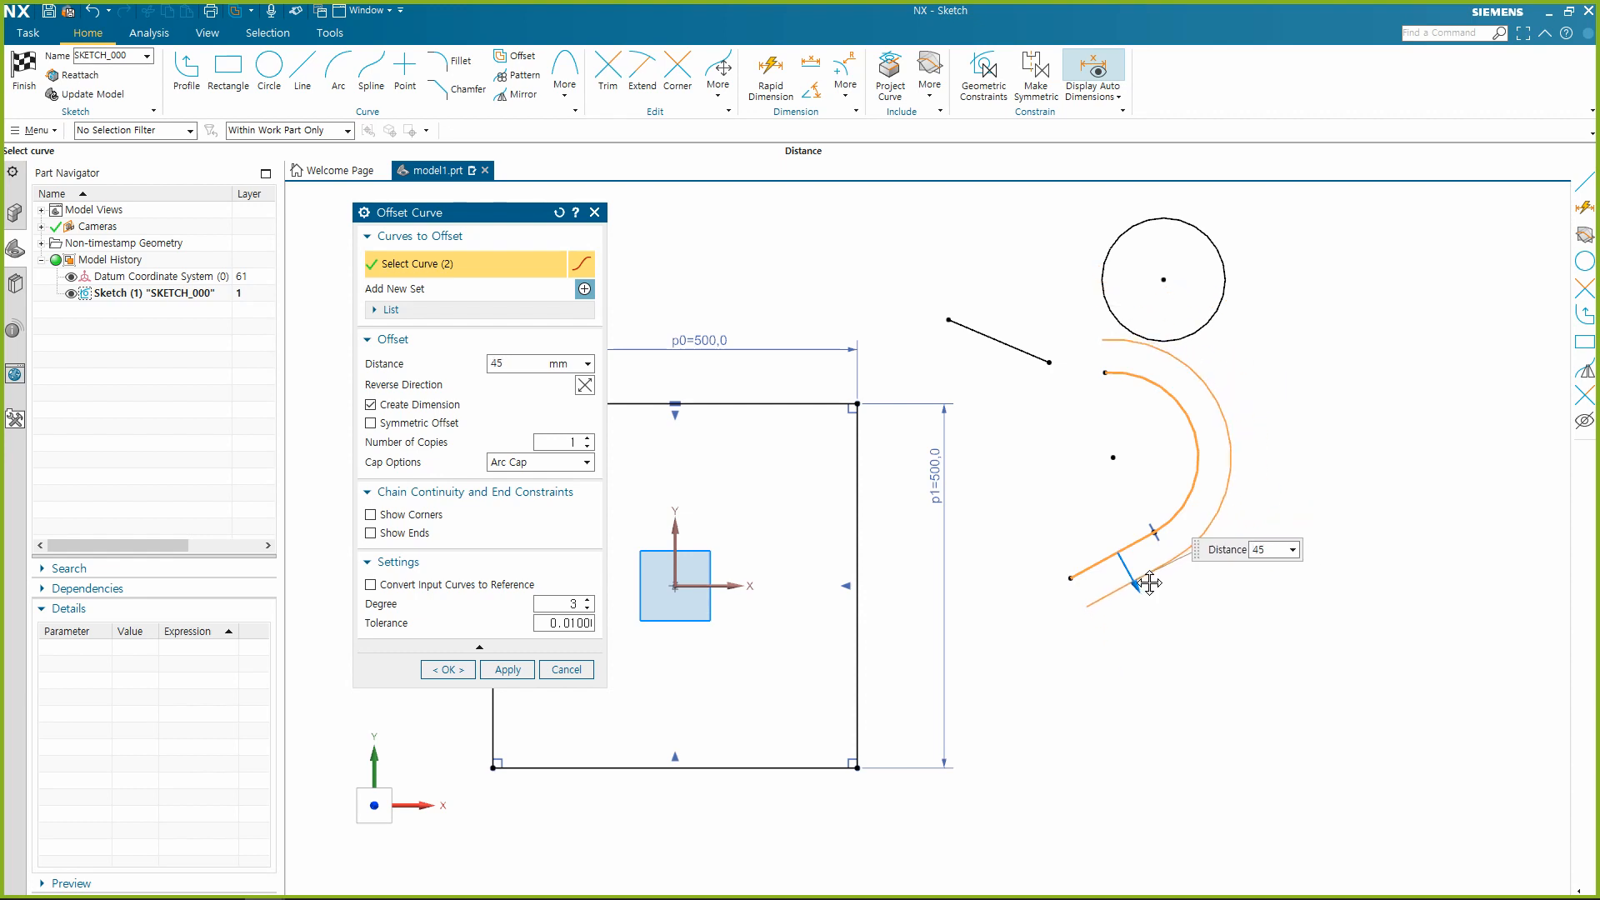
key(Escape)
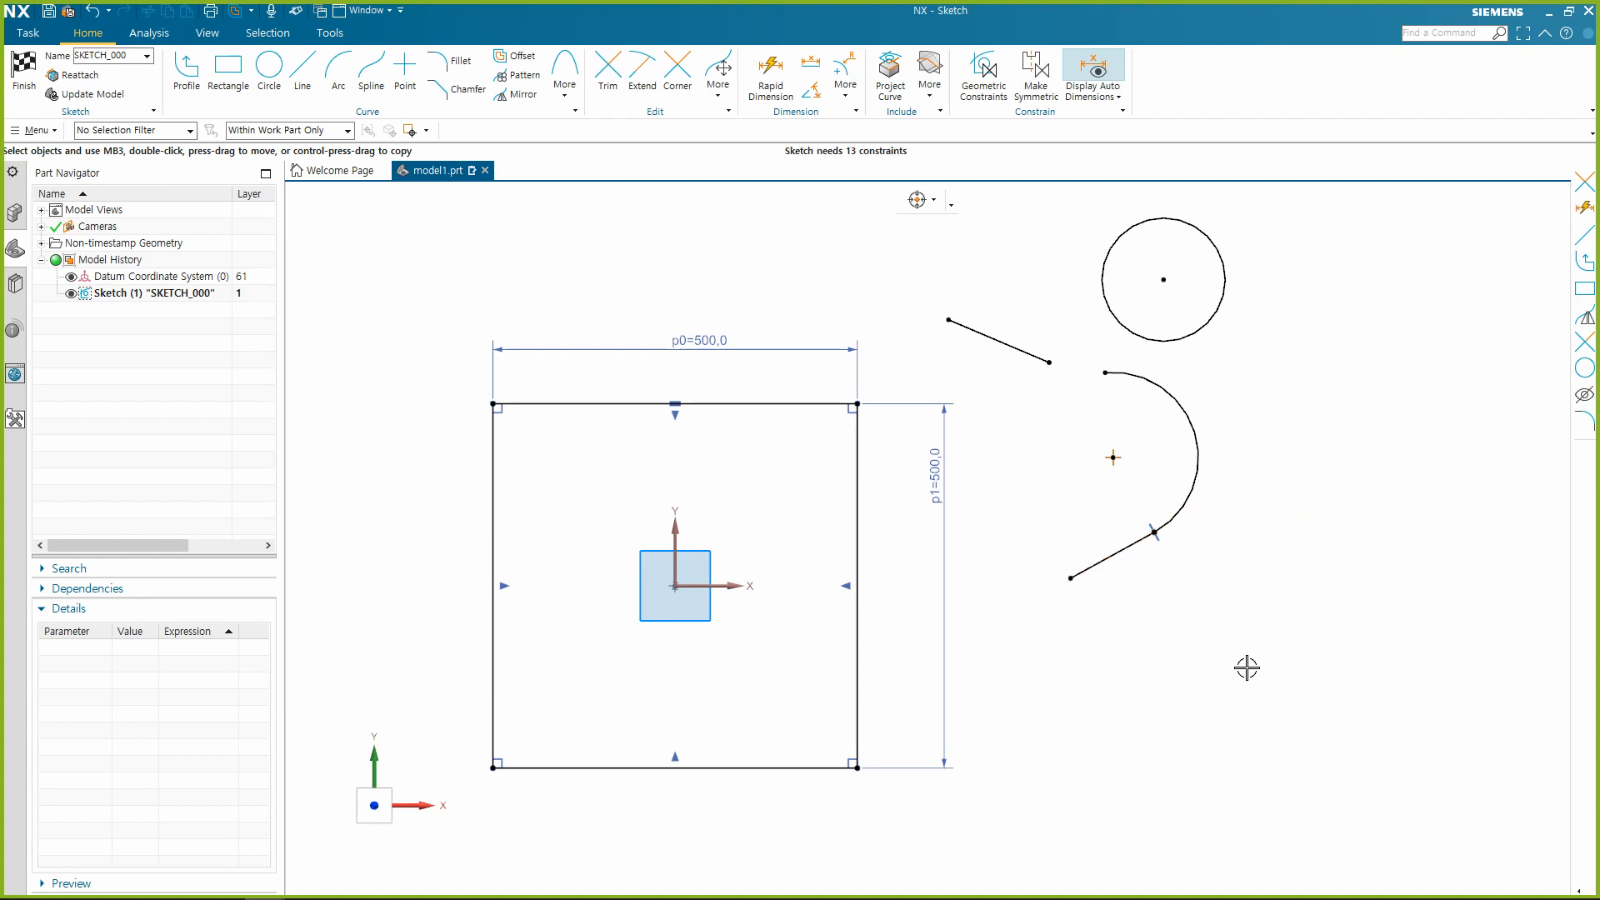
Make the arc's upper endpoint coincident with the sloped line's right endpoint, and make the arc tangent to that line.
click(1107, 373)
click(1050, 363)
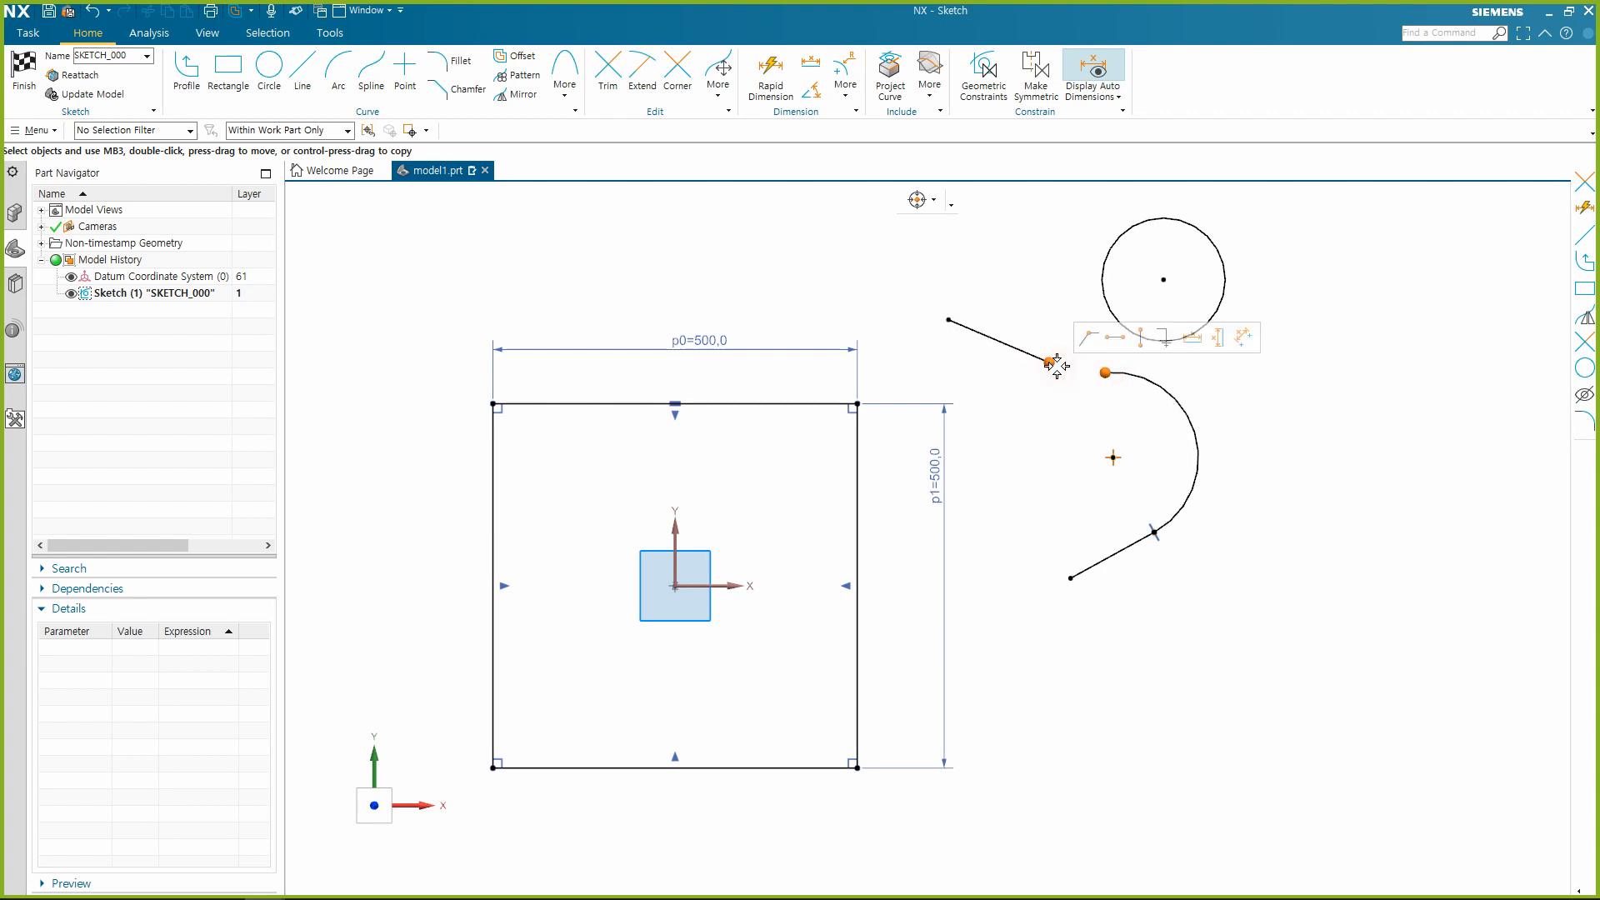
click(1089, 338)
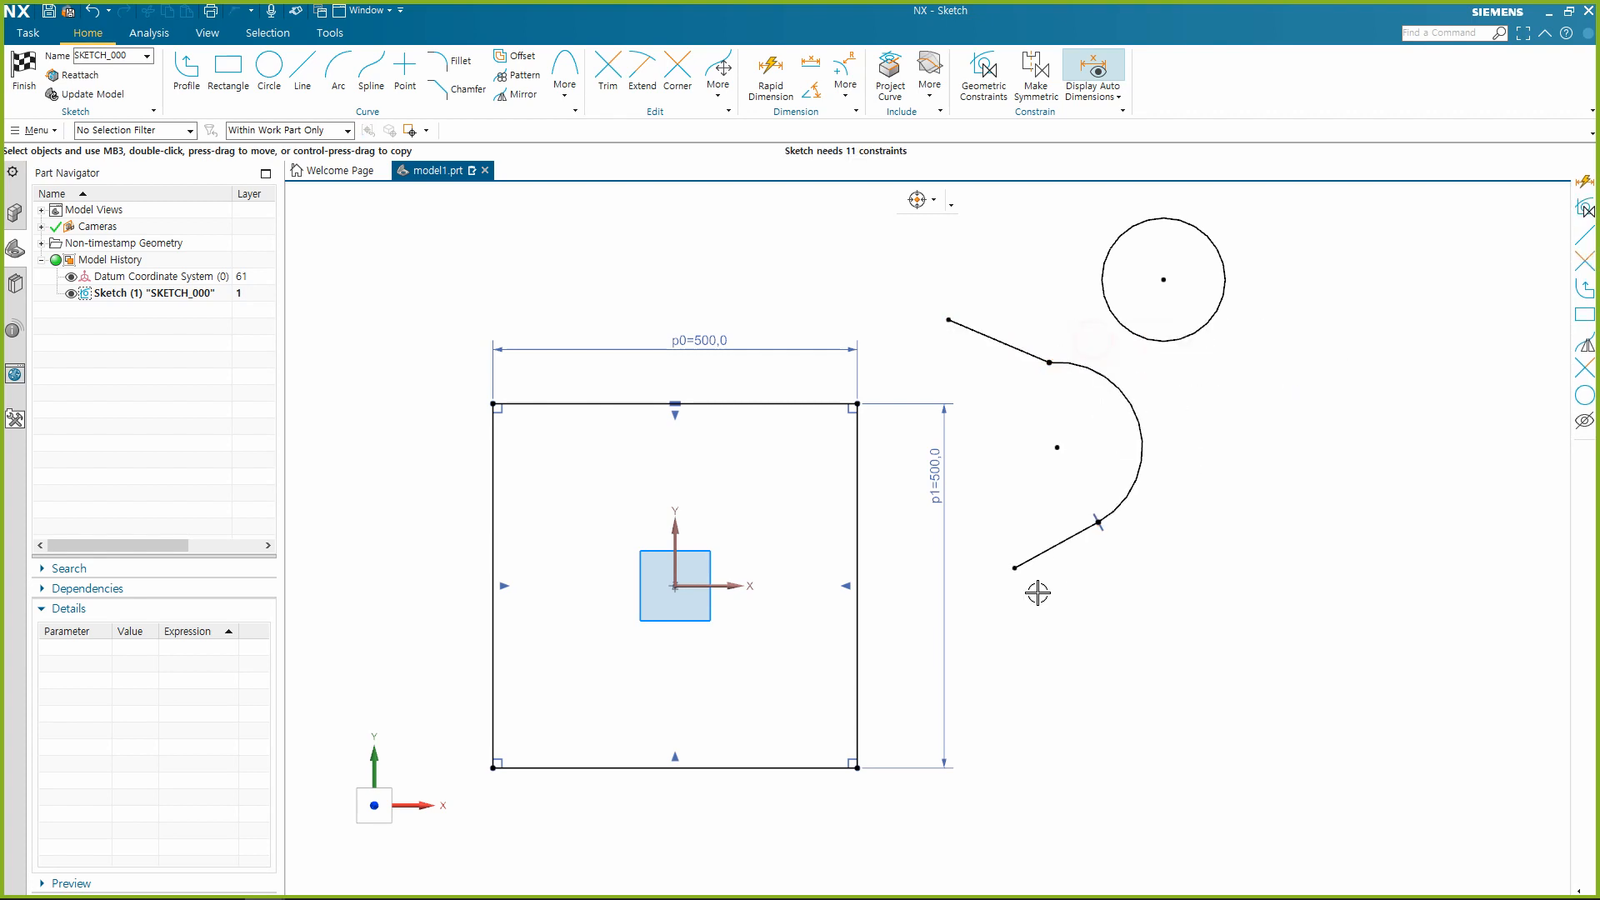
click(1084, 360)
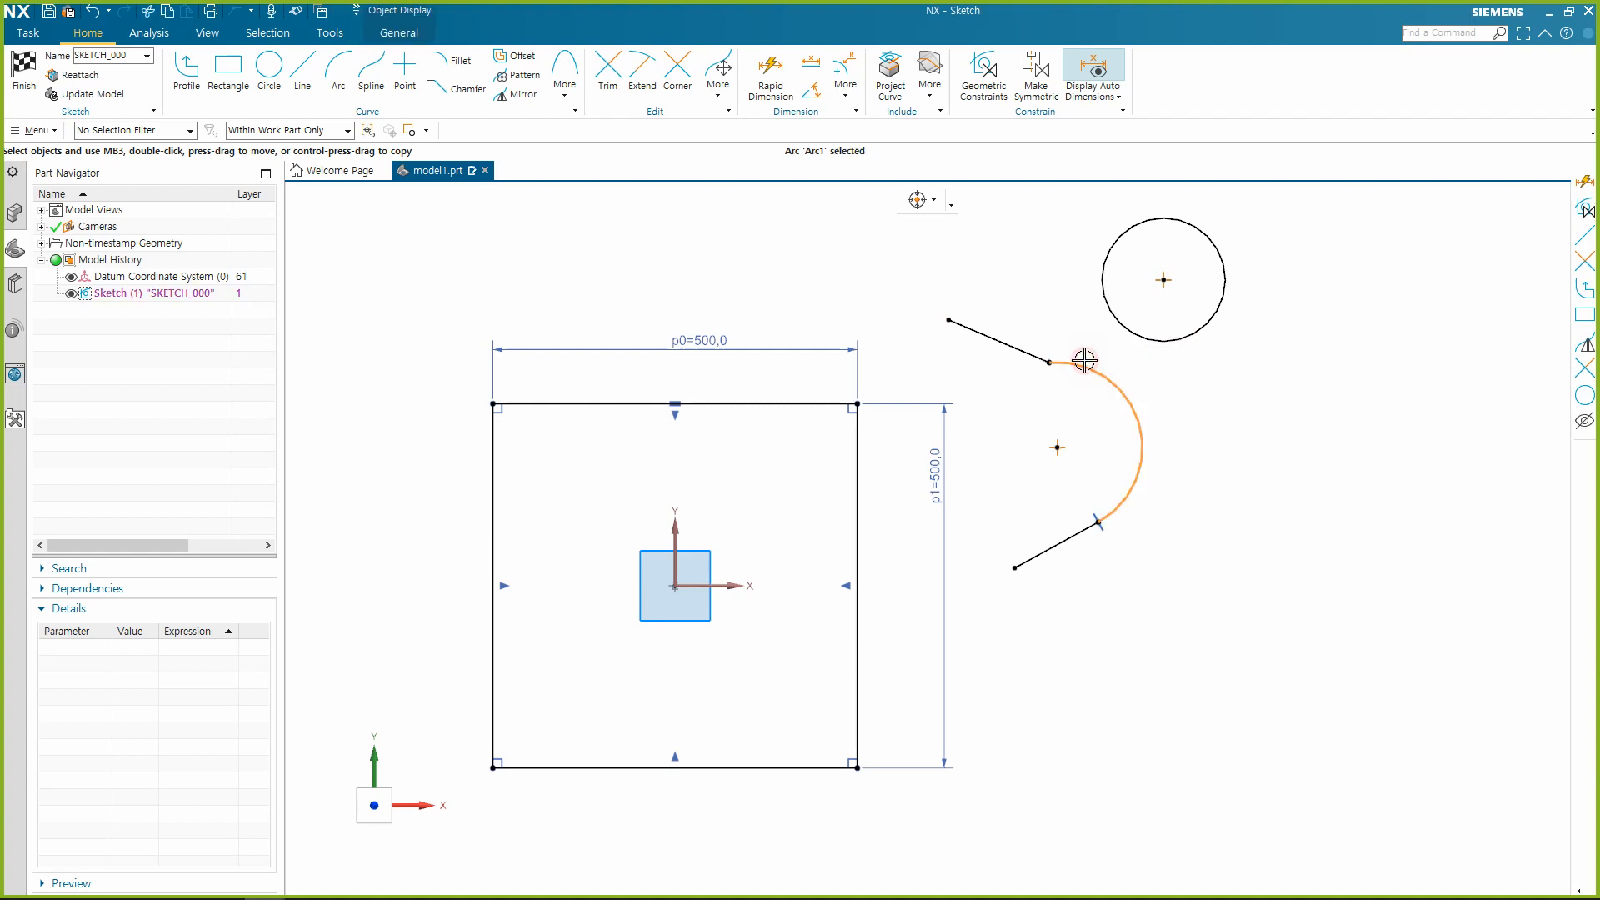
click(1014, 341)
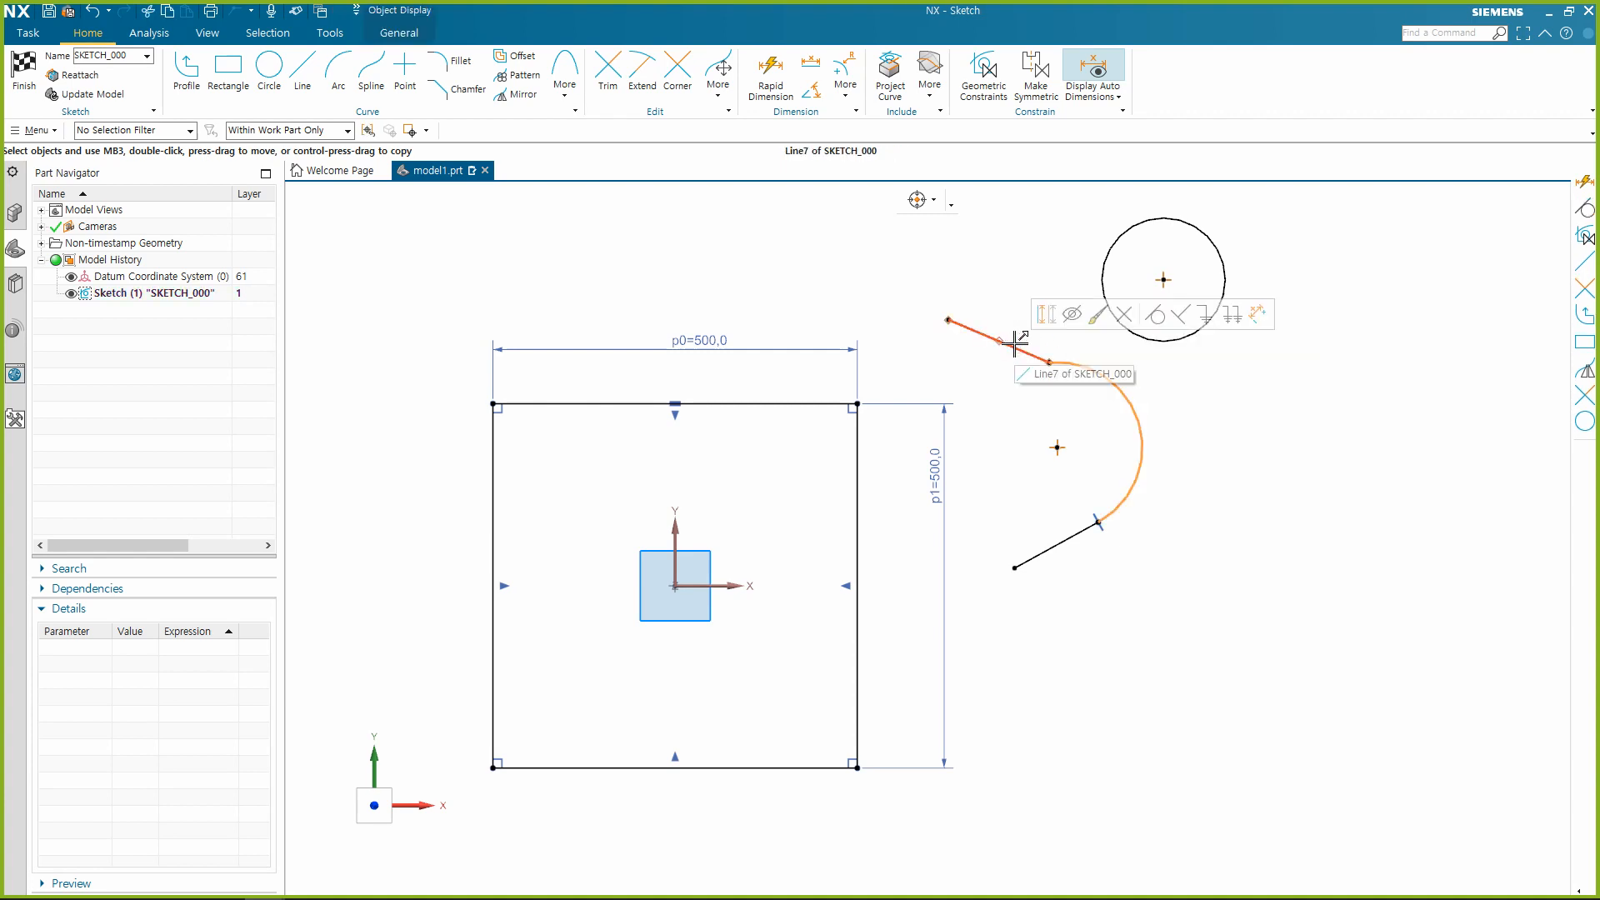
click(1155, 315)
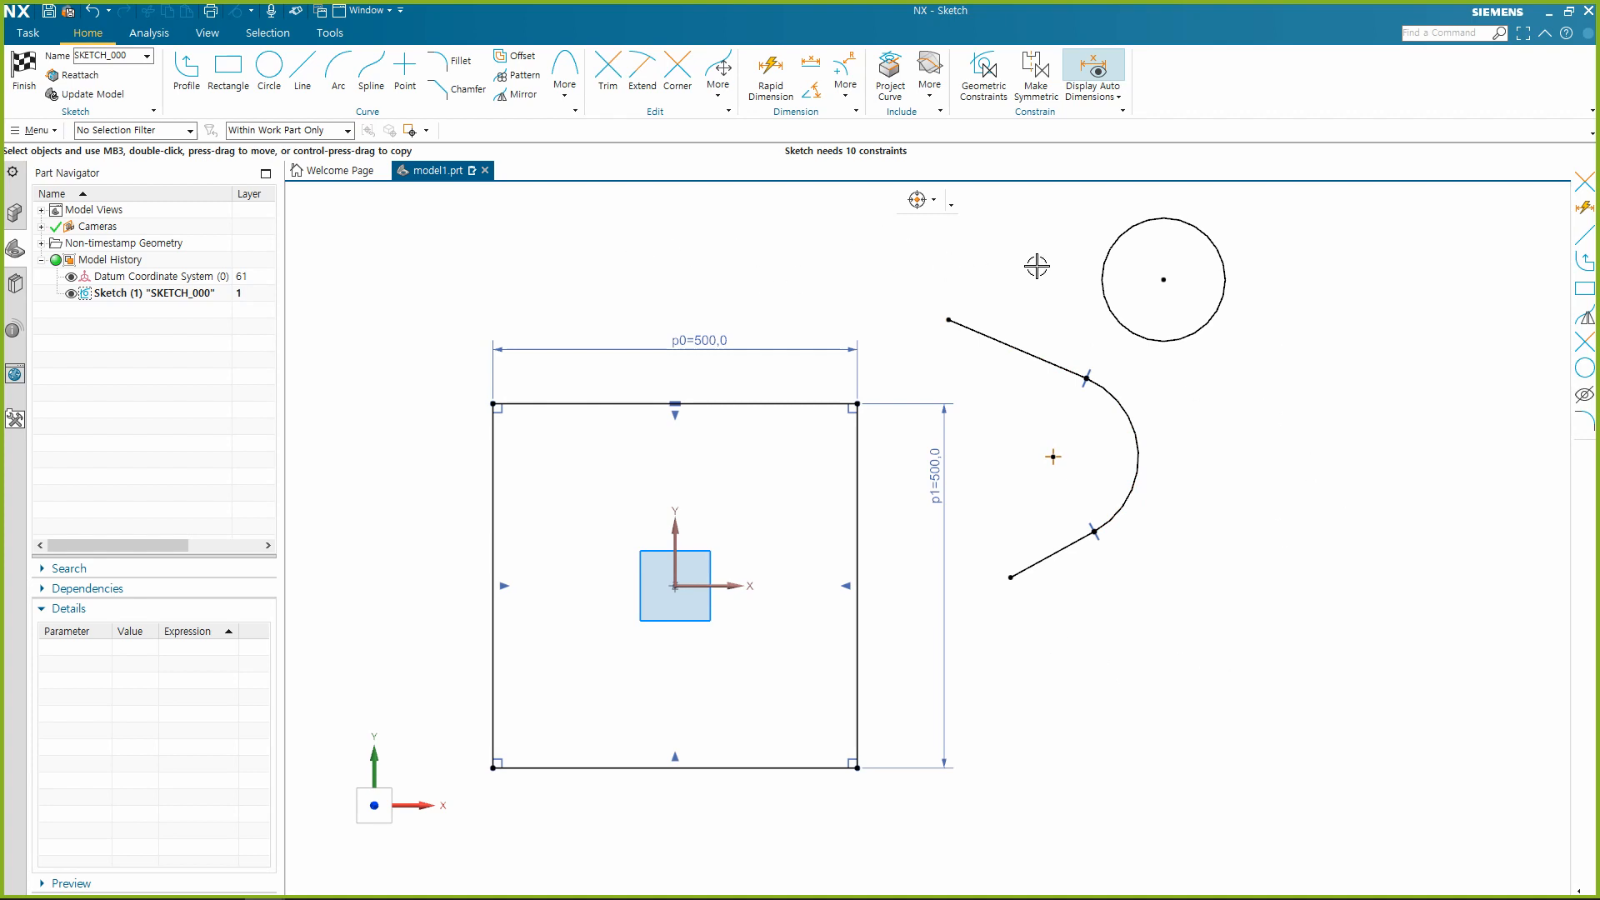
Apply a Parallel geometric constraint between the sloped line at the arc's upper end and the line at its lower end.
click(983, 73)
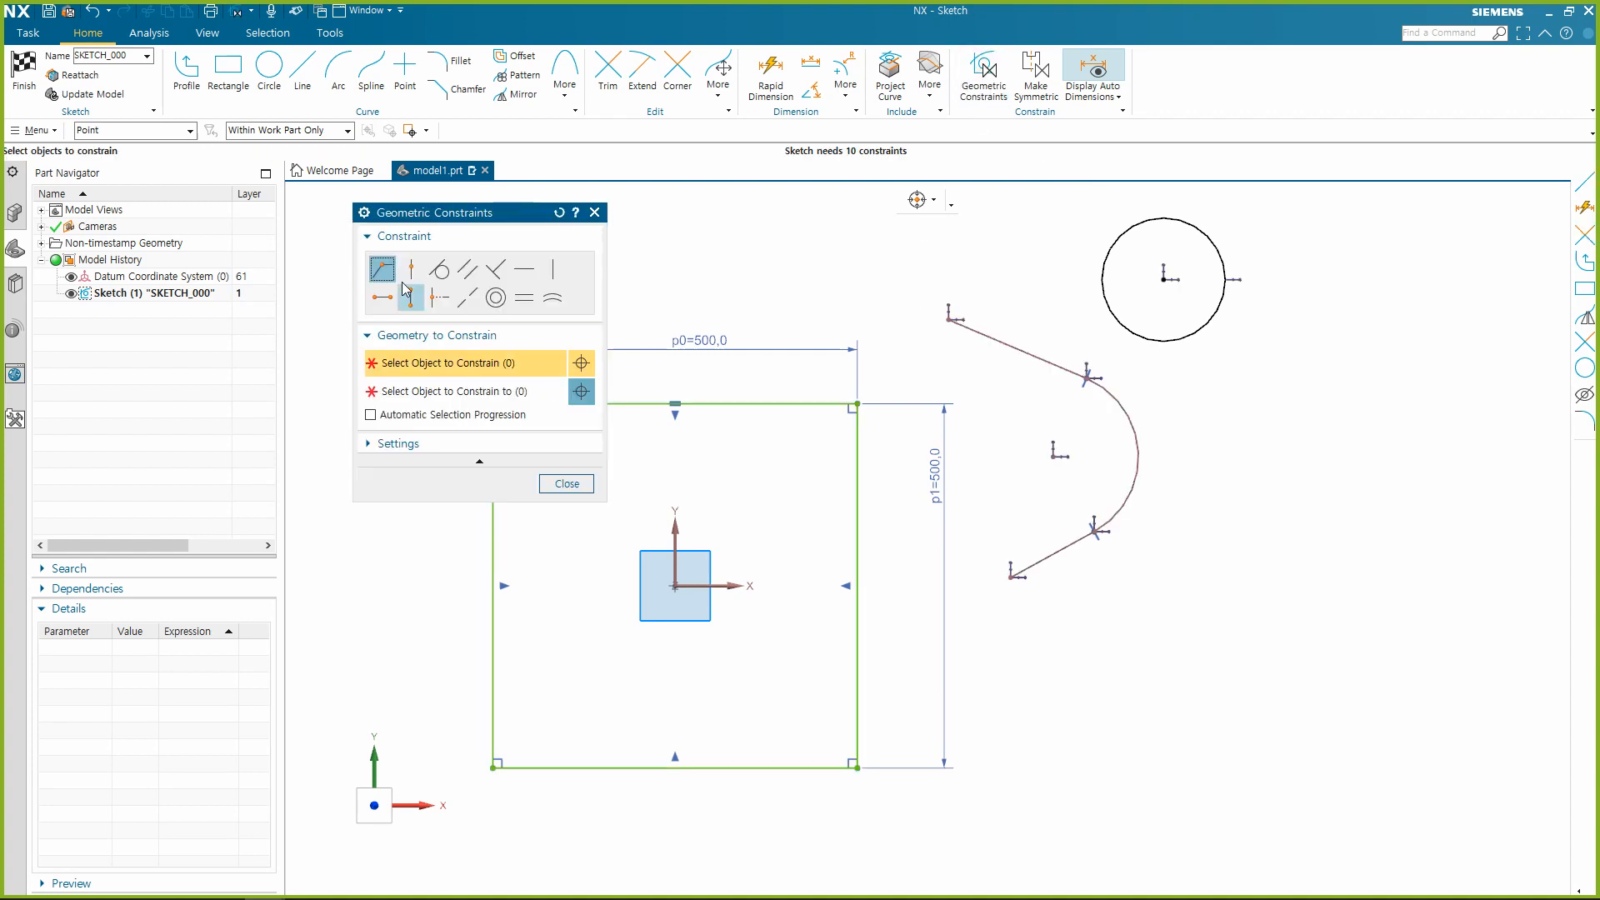
click(461, 278)
drag(458, 213, 391, 212)
click(1009, 335)
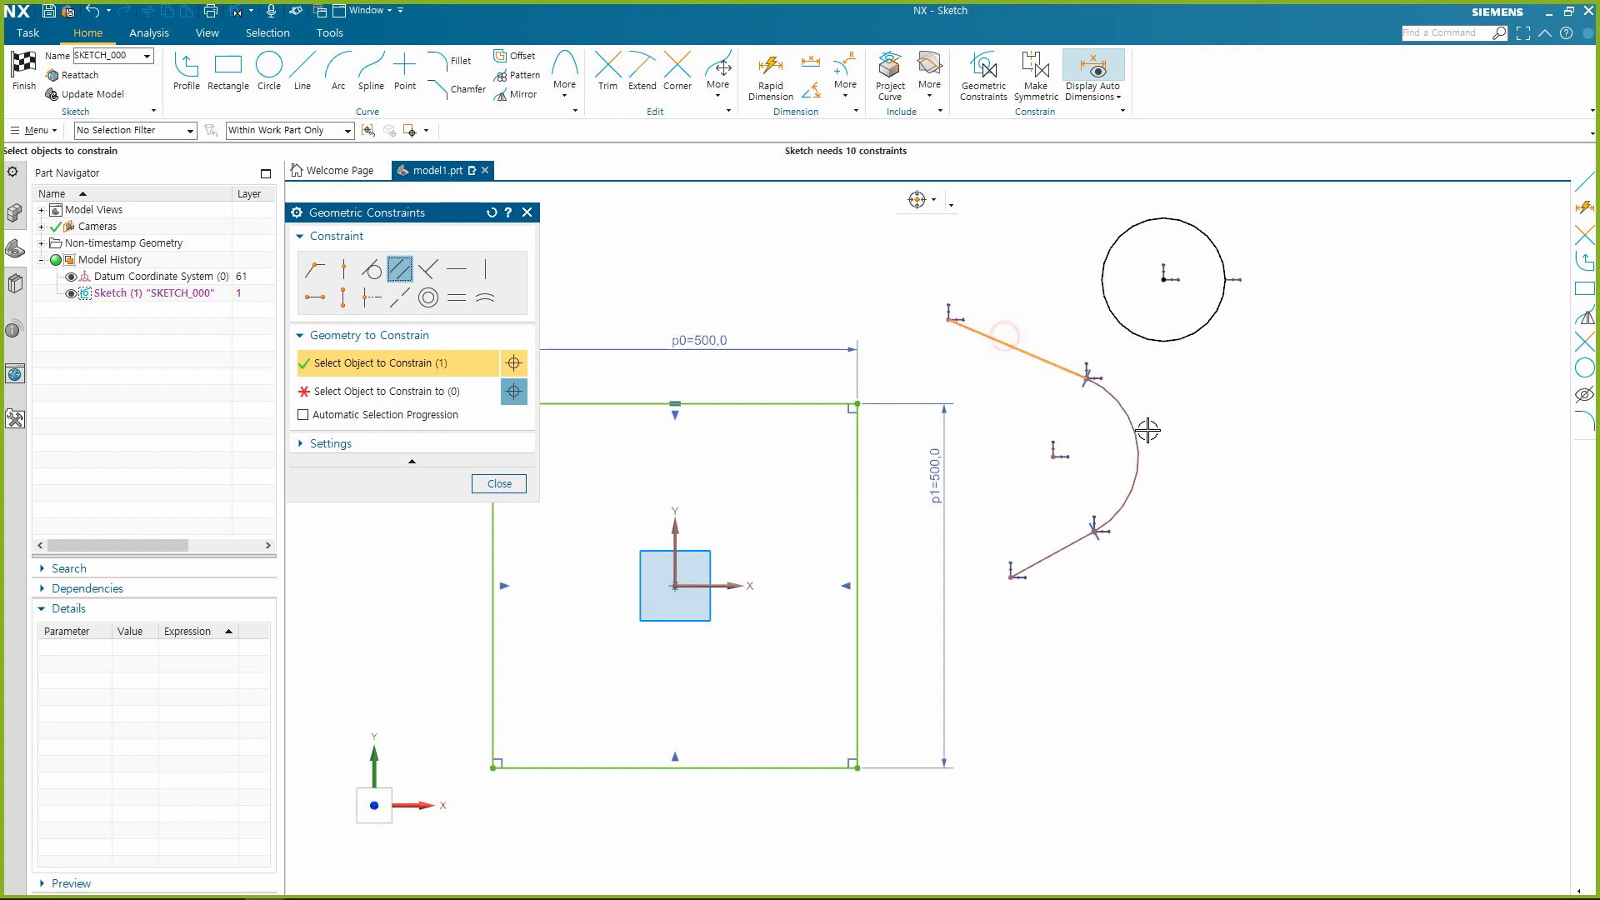
click(1075, 551)
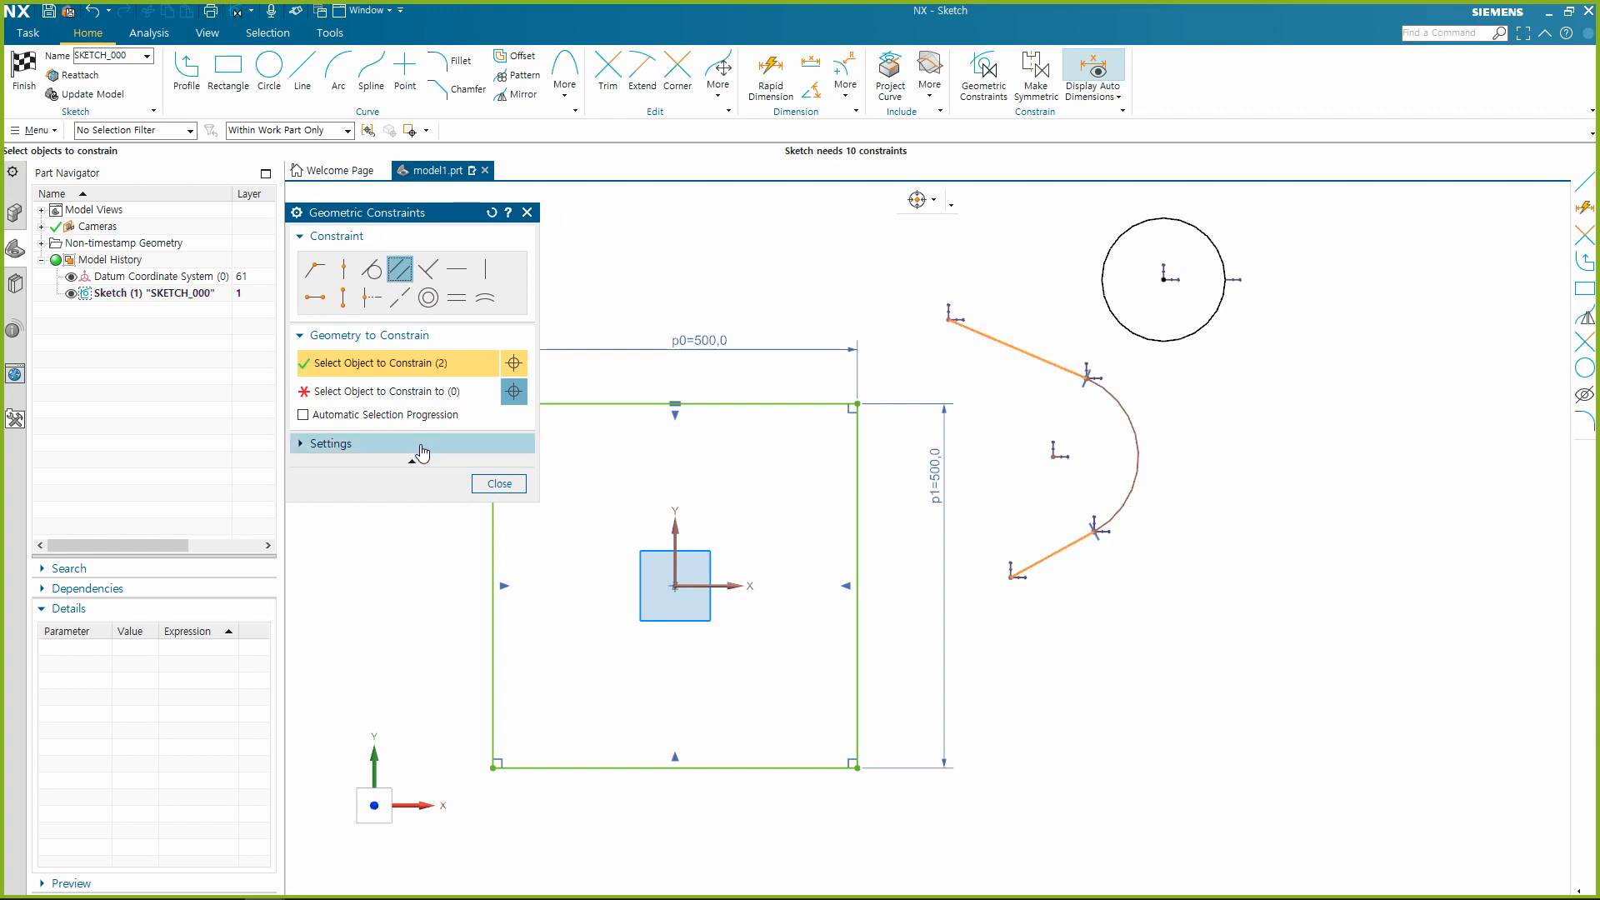
shift+click(1047, 555)
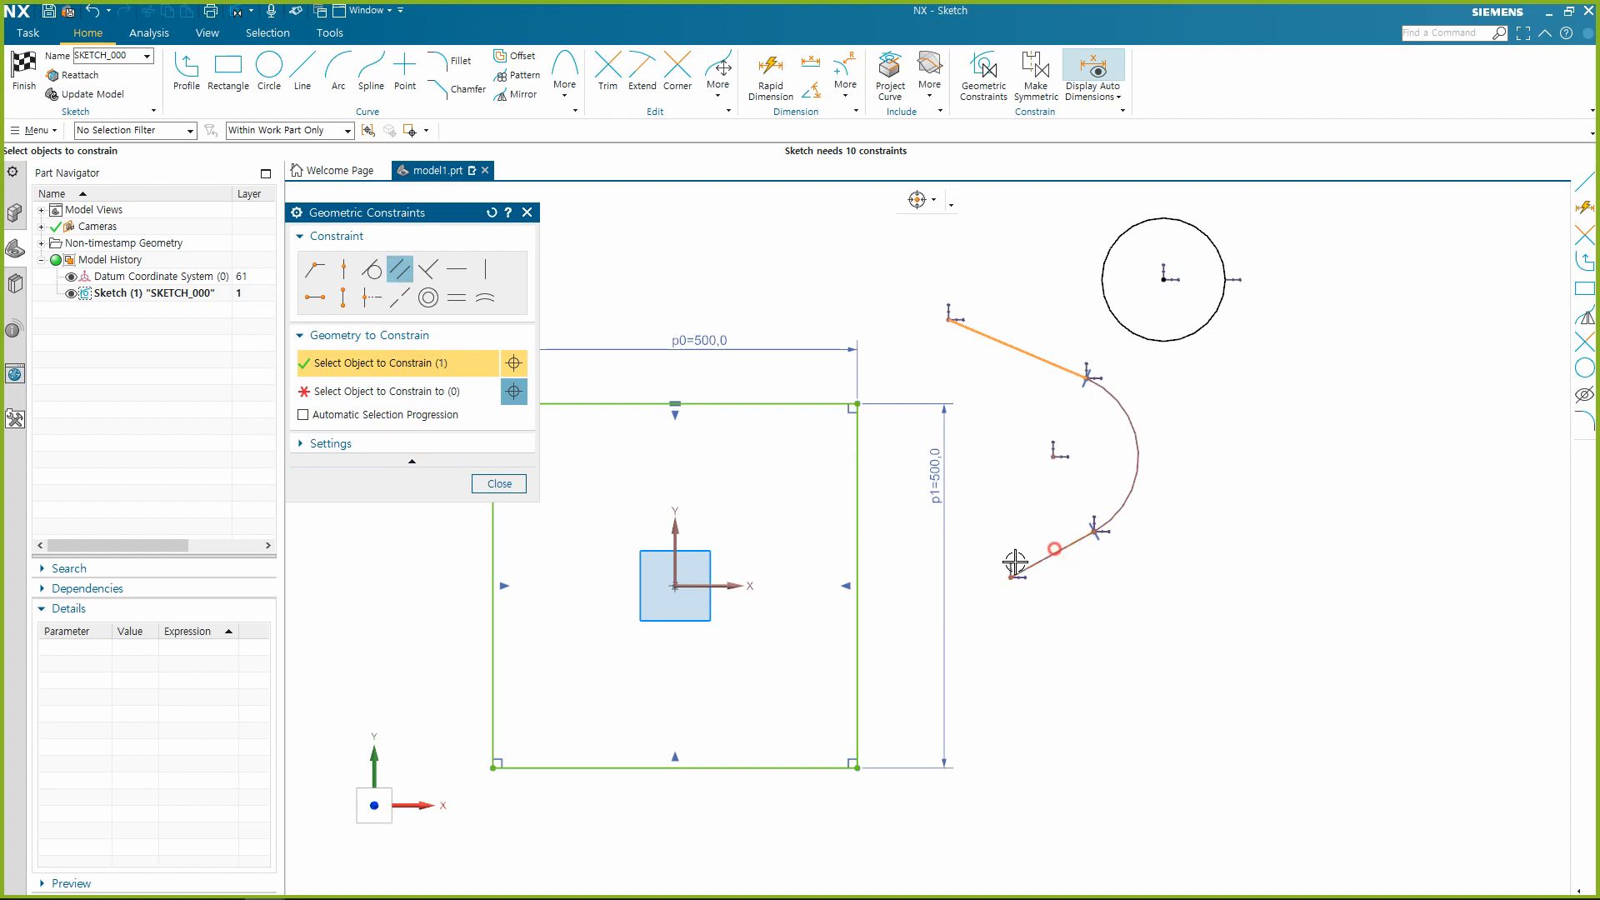
click(396, 392)
click(1075, 539)
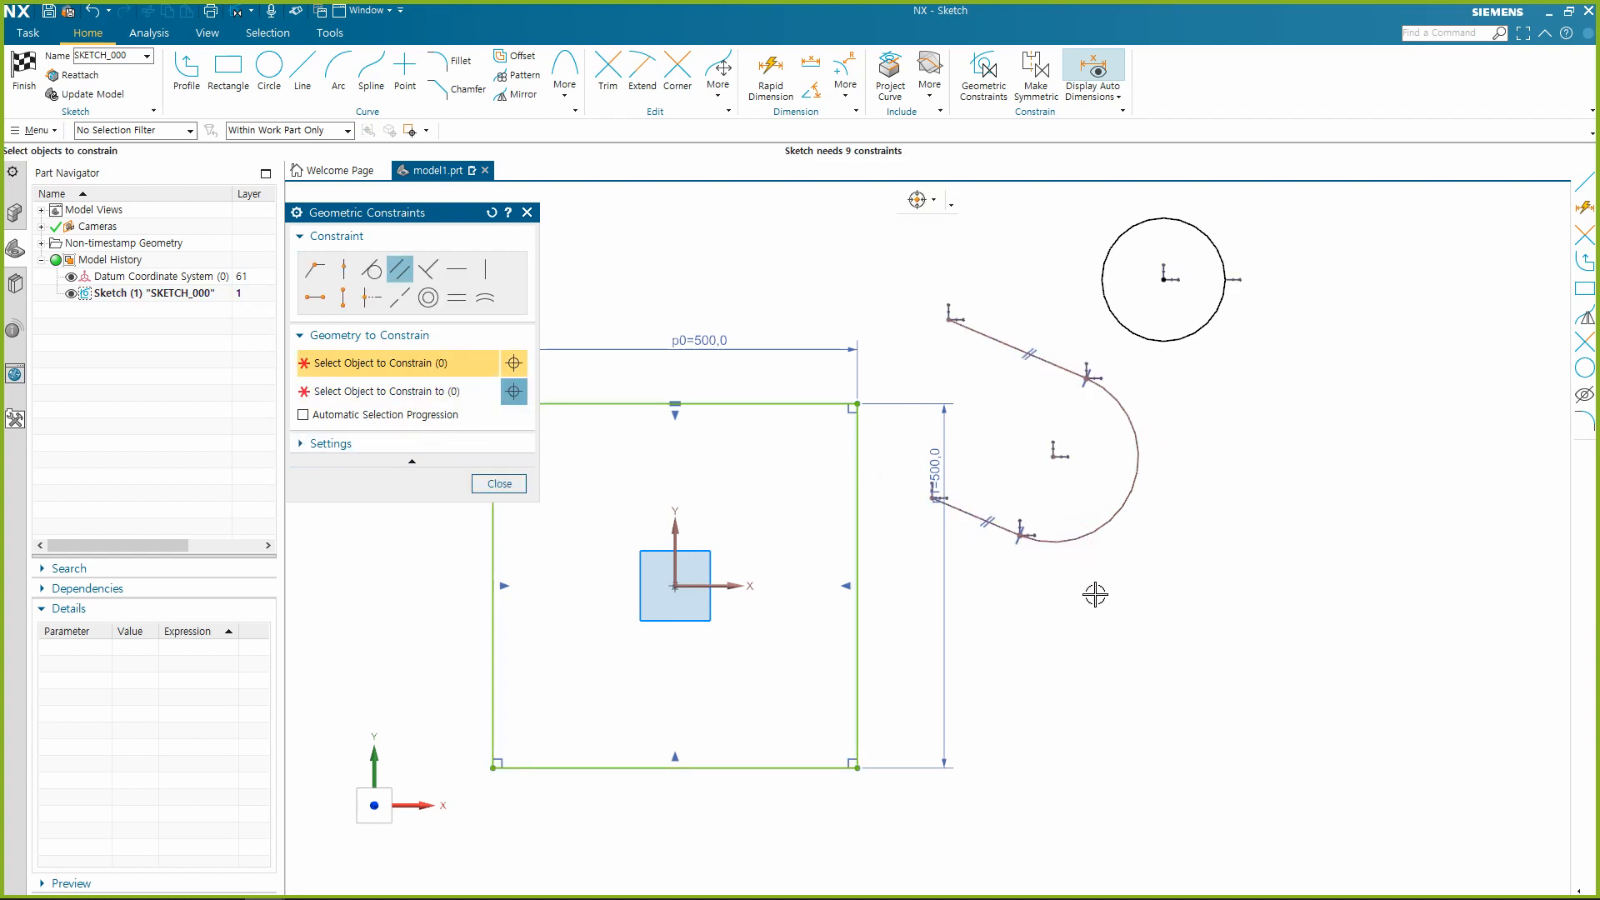
Finish constraining and reposition the endpoints of the two parallel sloped lines to reshape the joined line-arc-line chain.
click(500, 483)
mouse_move(950, 325)
mouse_down()
mouse_move(947, 347)
mouse_move(1022, 367)
mouse_move(964, 336)
mouse_up()
drag(1072, 386, 1232, 450)
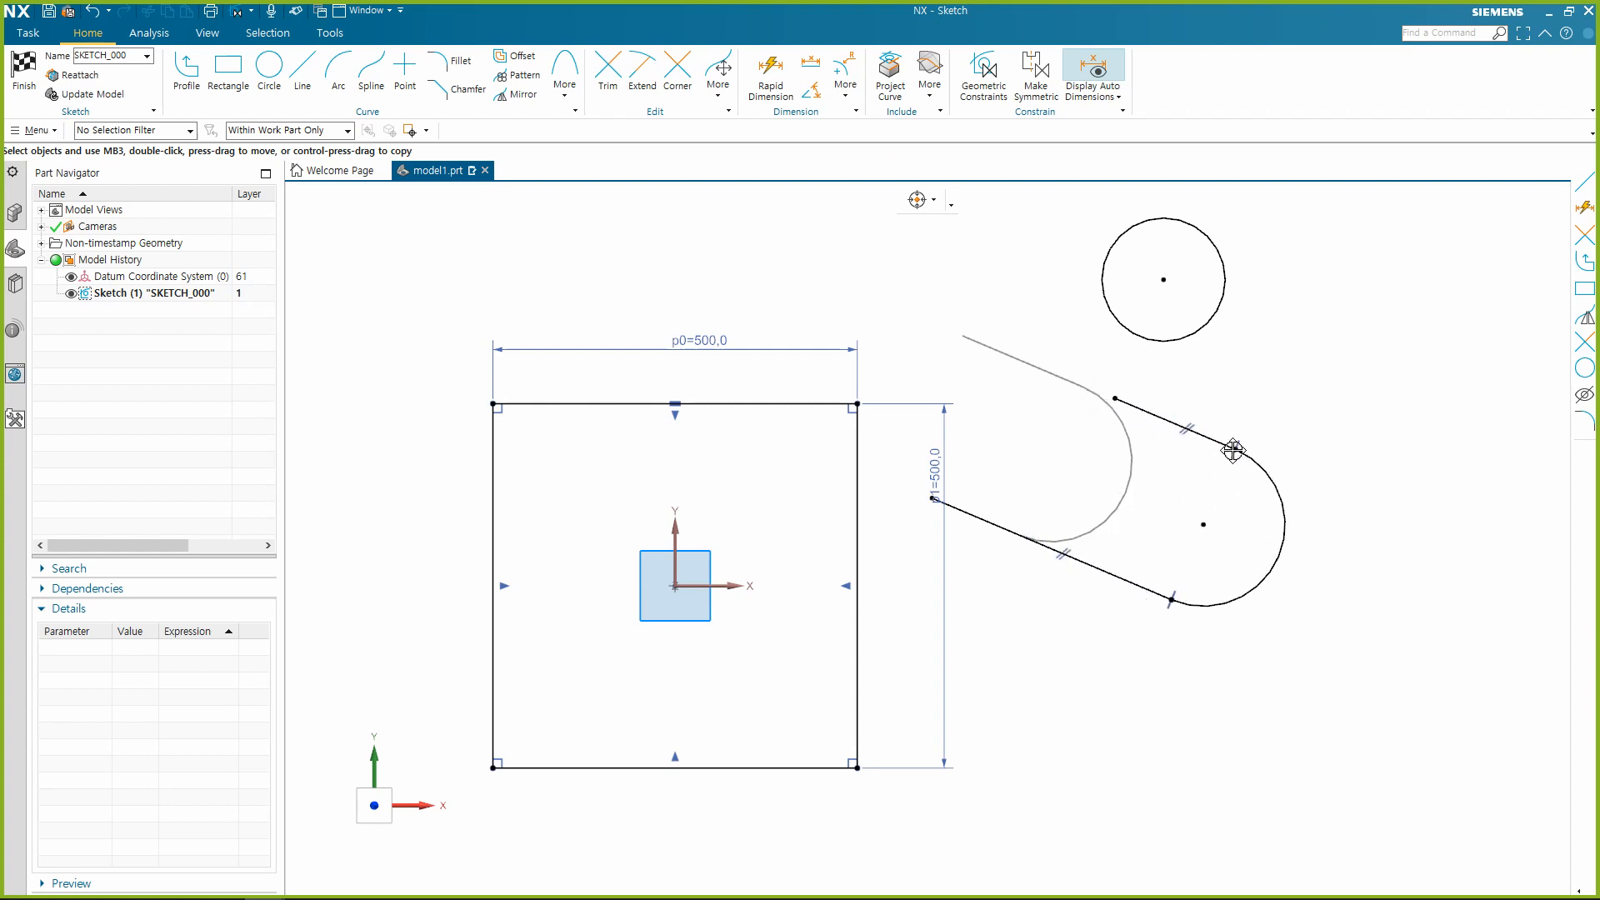
drag(936, 505, 1036, 513)
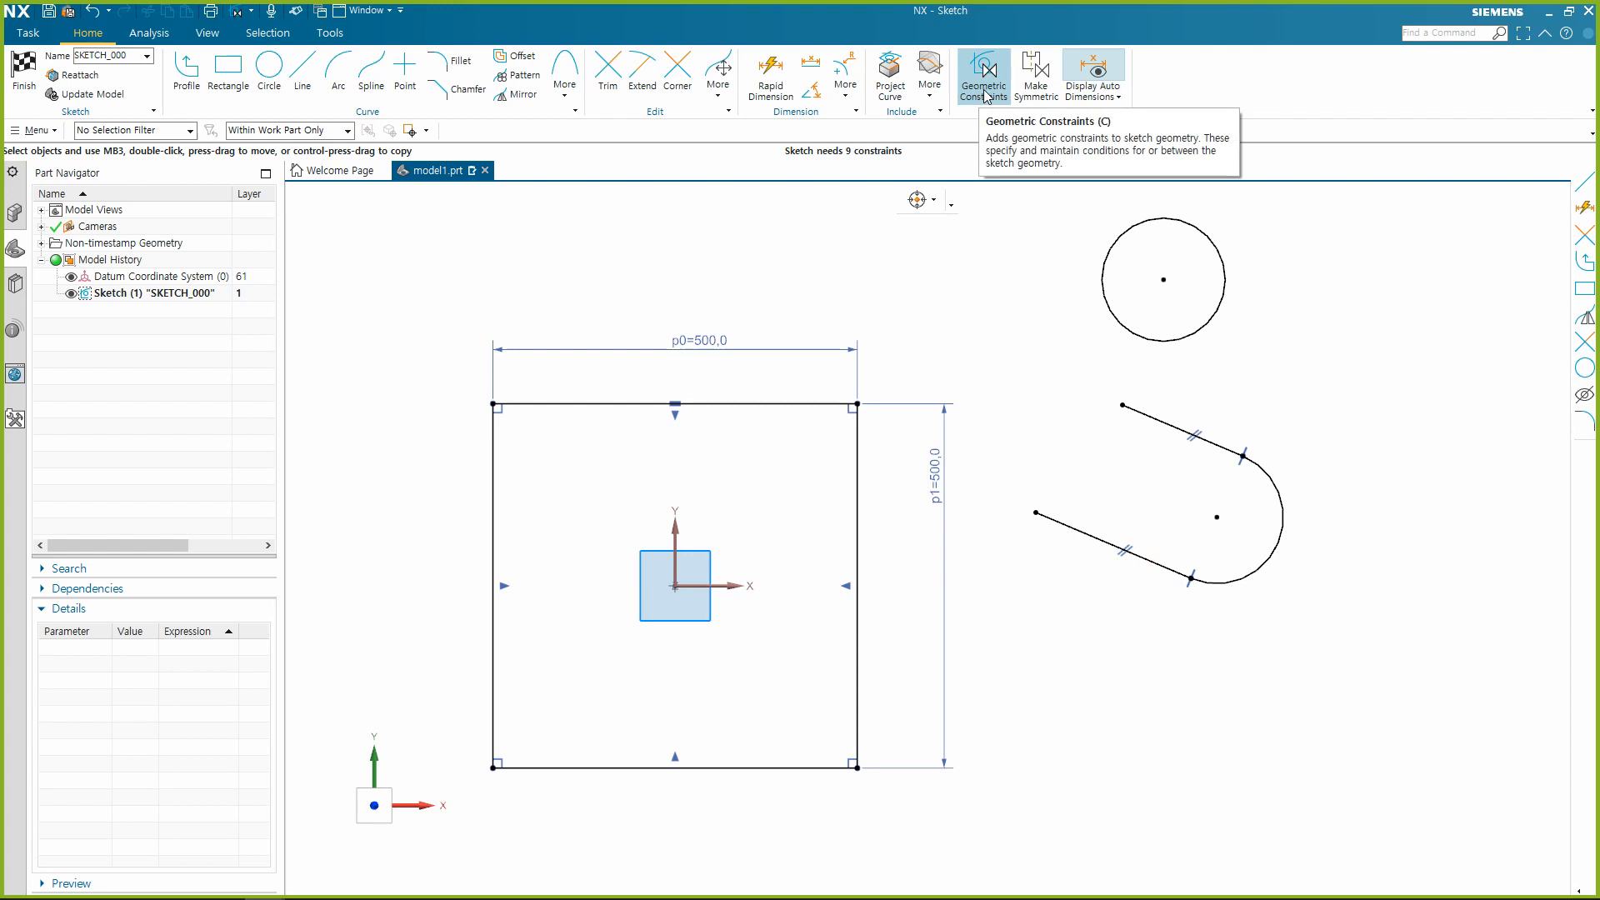
Apply a Parallel constraint between the chain's lower sloped line and the square's top edge.
click(1074, 528)
click(798, 404)
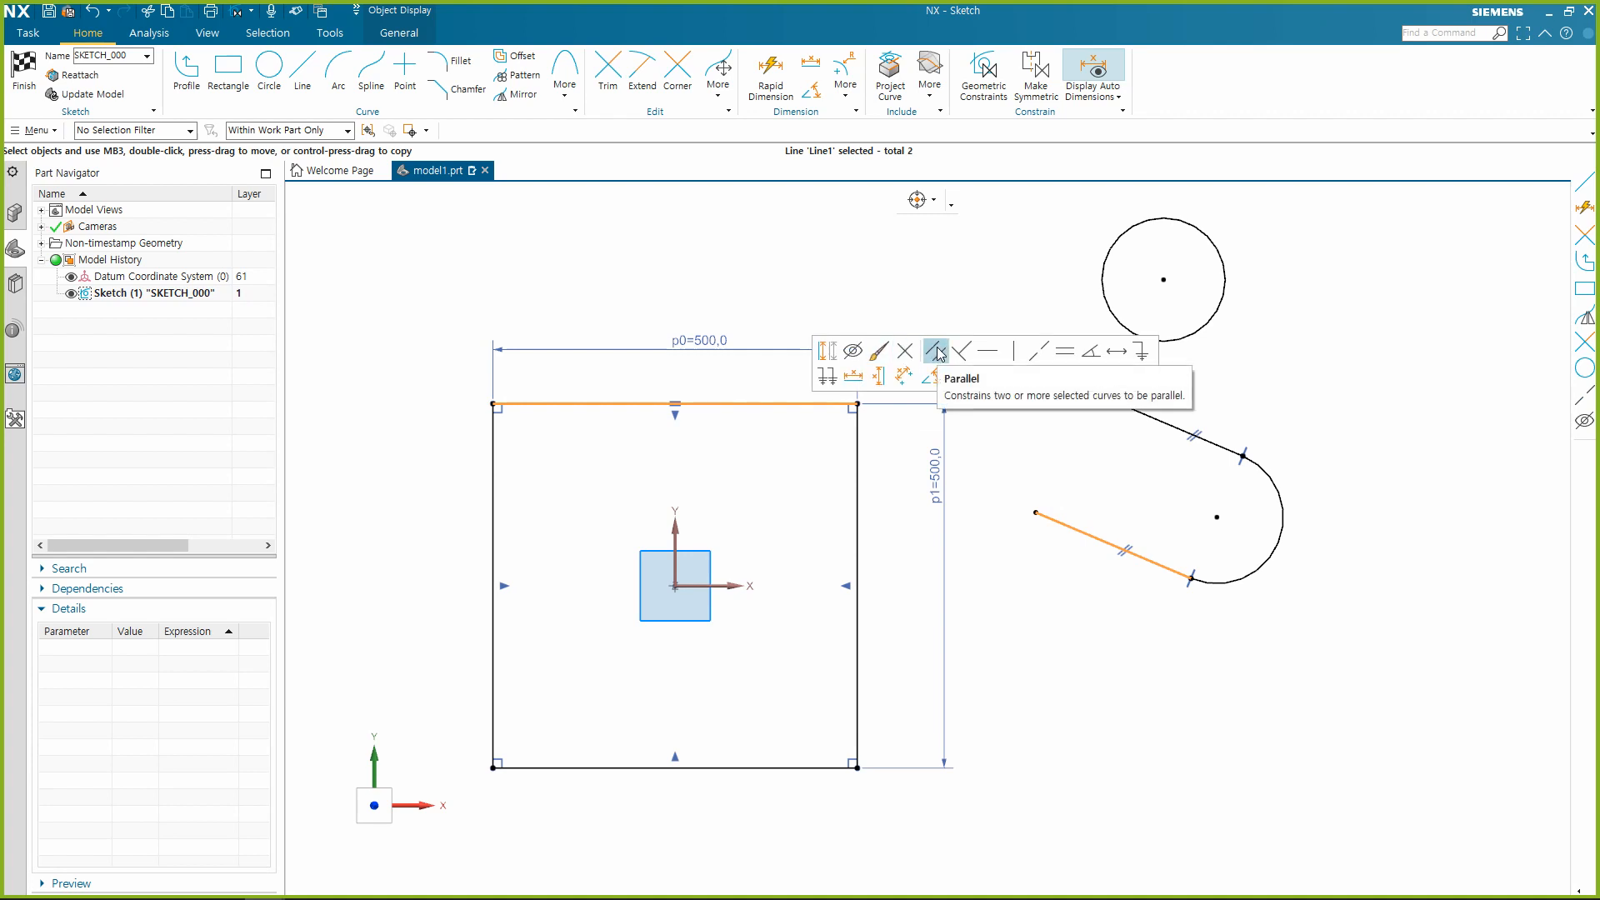
click(937, 351)
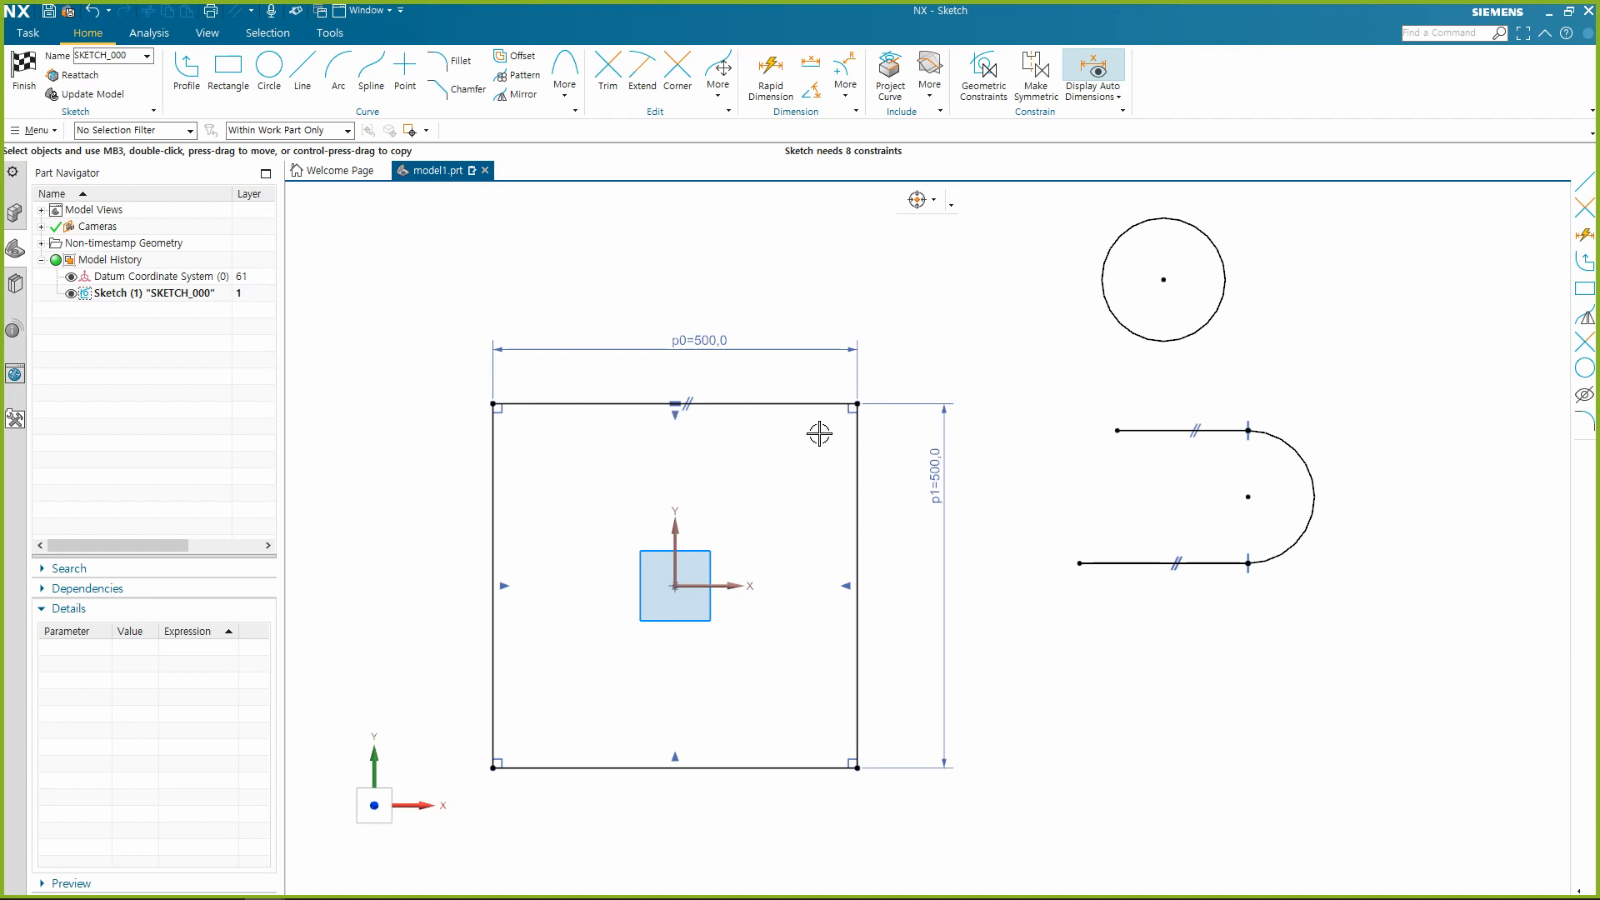
Delete the Parallel constraint linking the square's top edge to the chain's lower line.
click(689, 403)
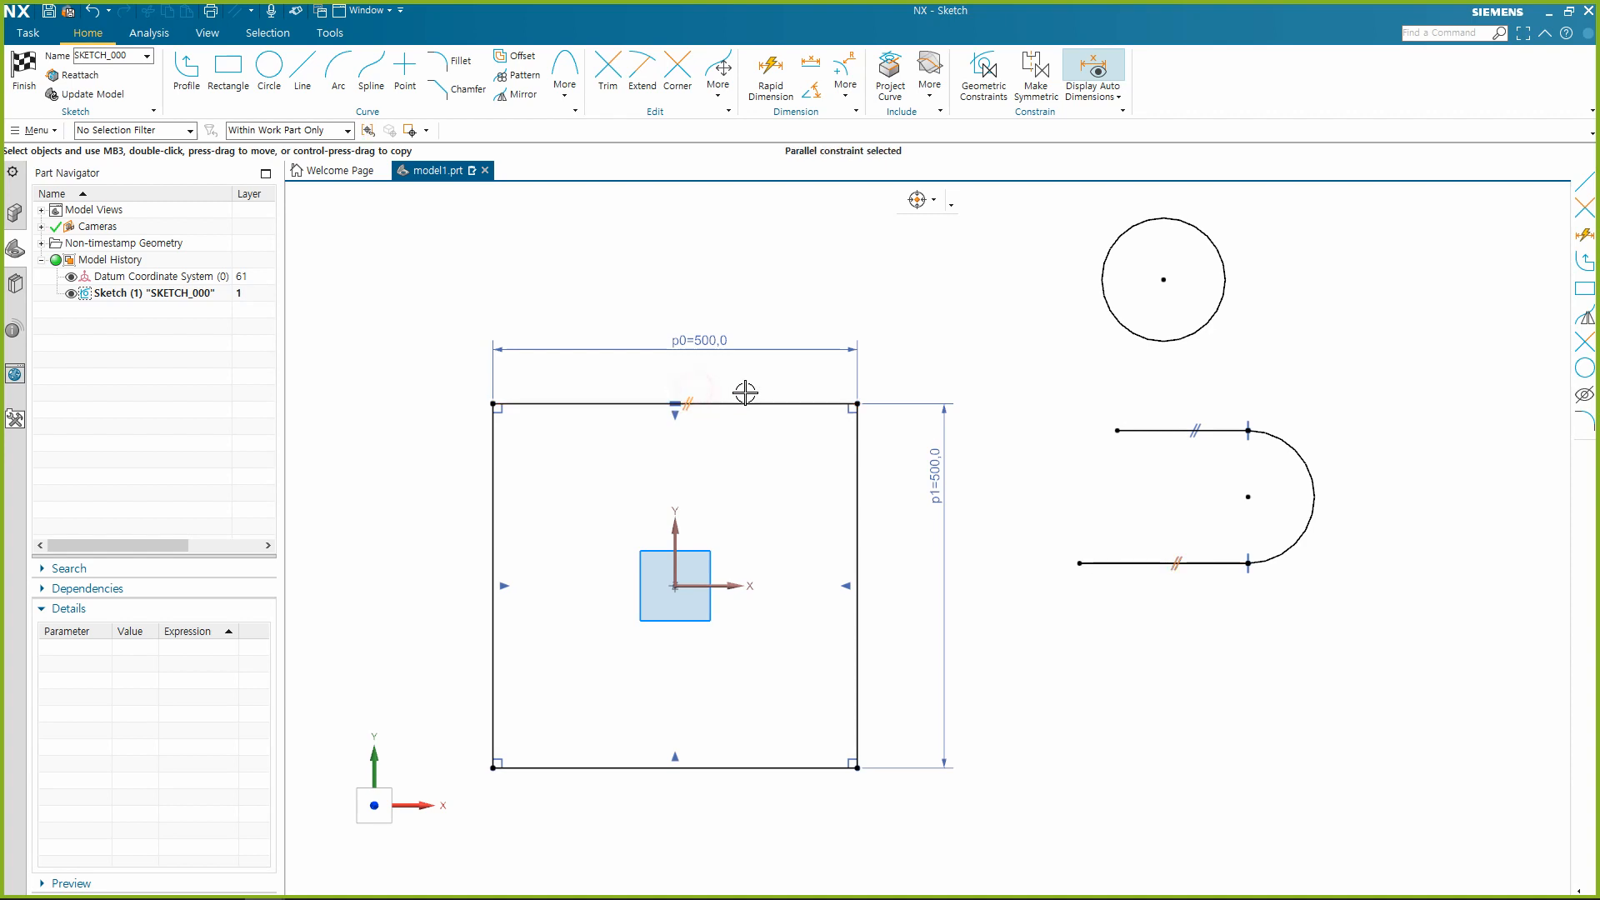
key(Delete)
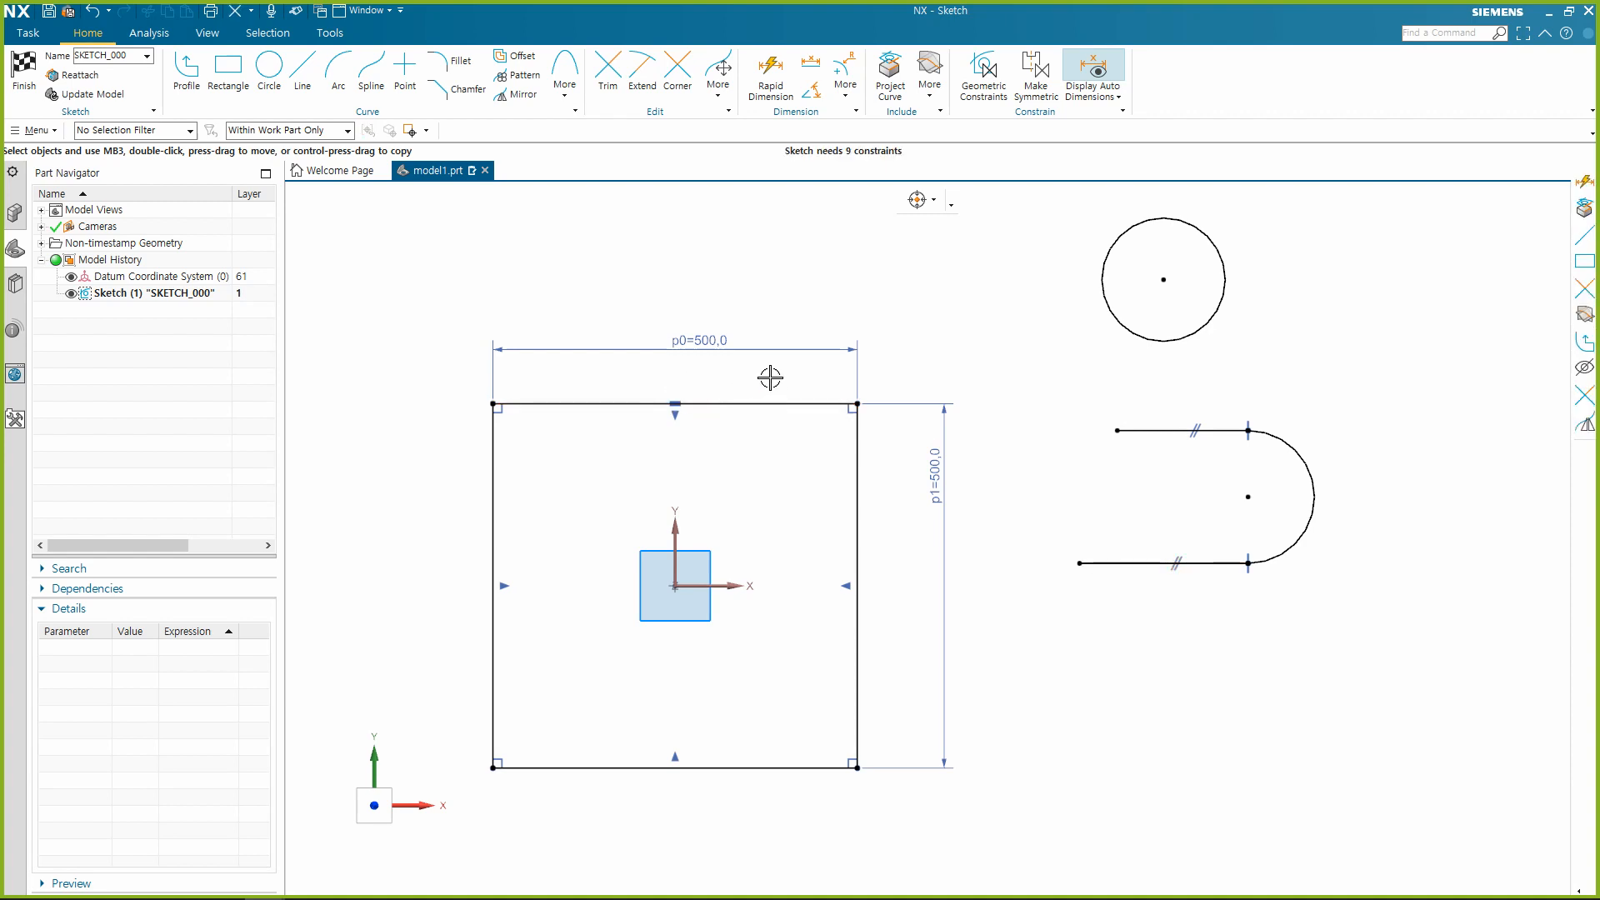
drag(646, 381, 722, 412)
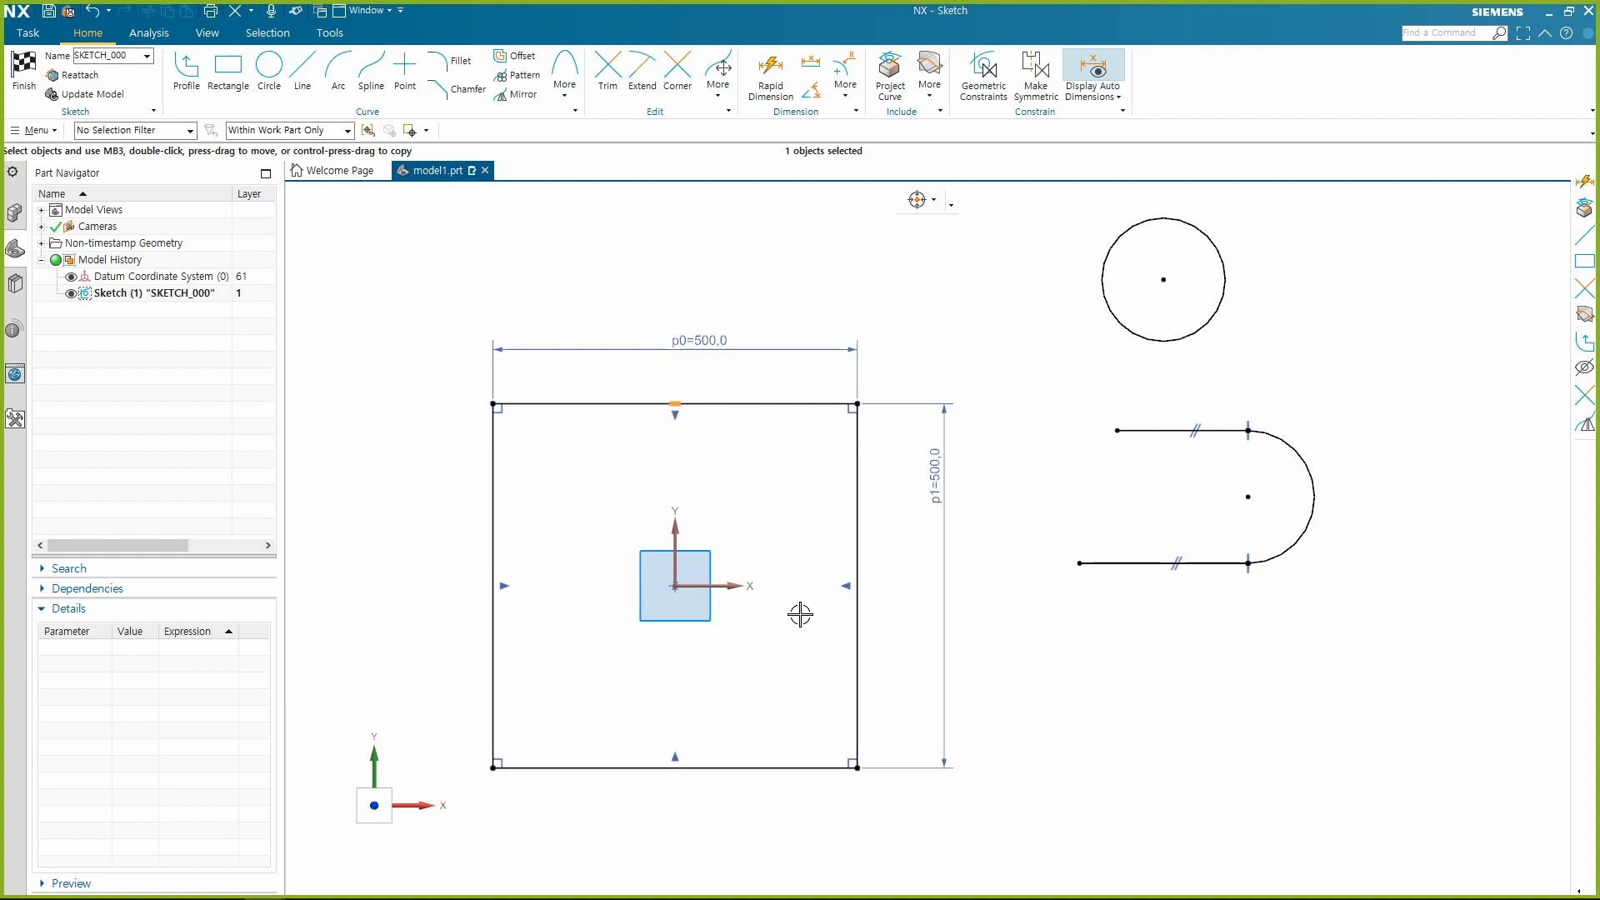
key(Escape)
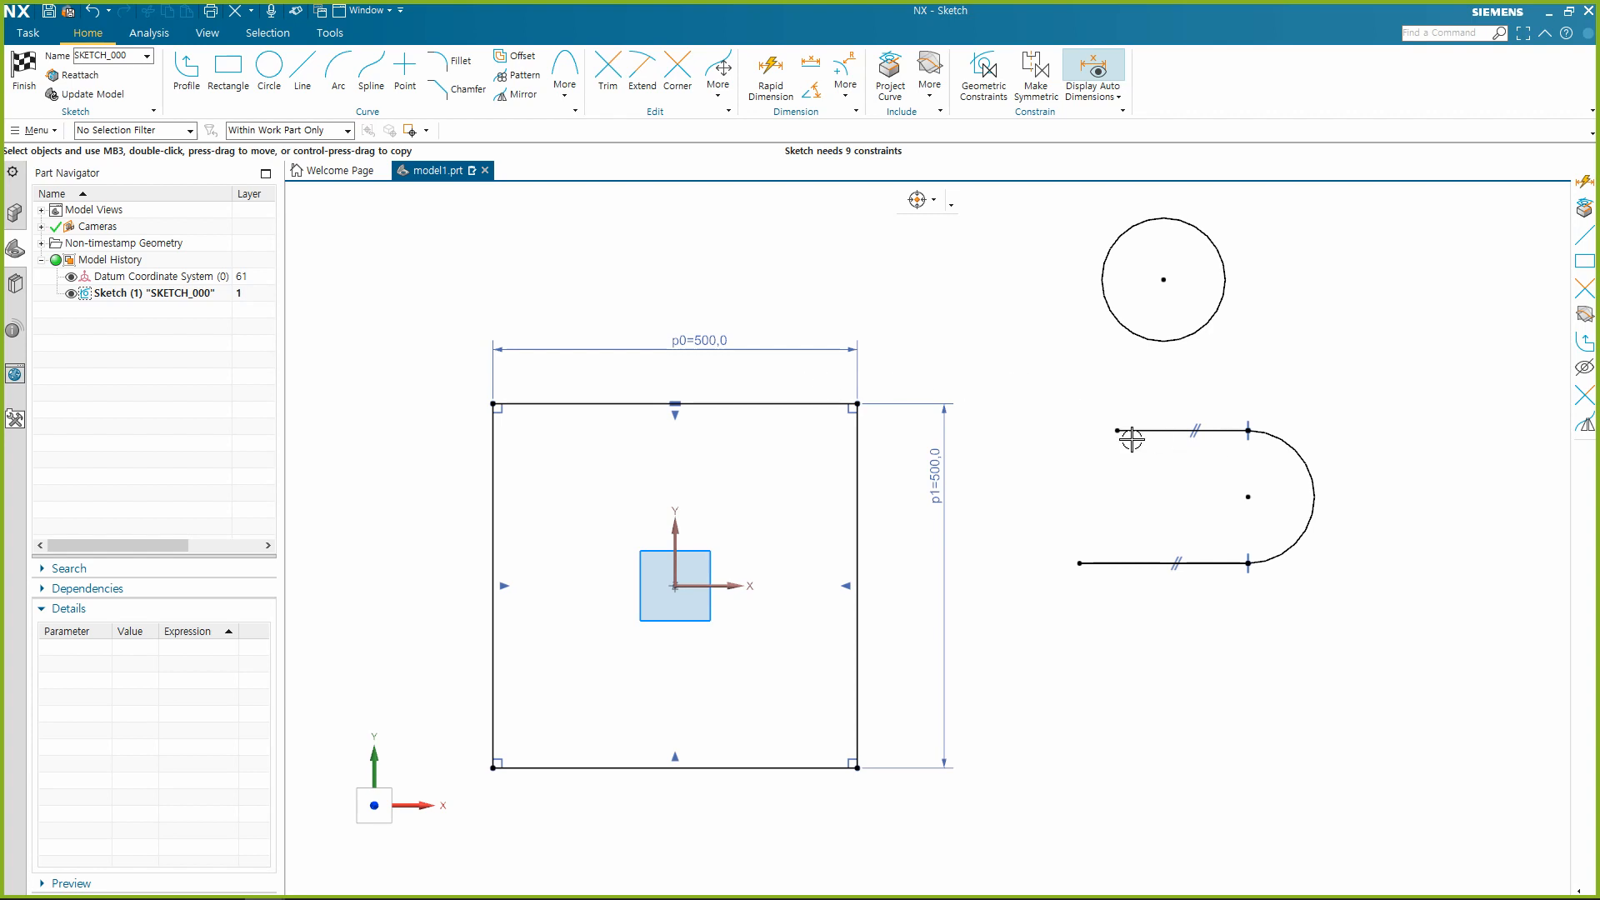
Apply a Perpendicular geometric constraint between the square's right edge and the chain's lower horizontal line.
click(1043, 77)
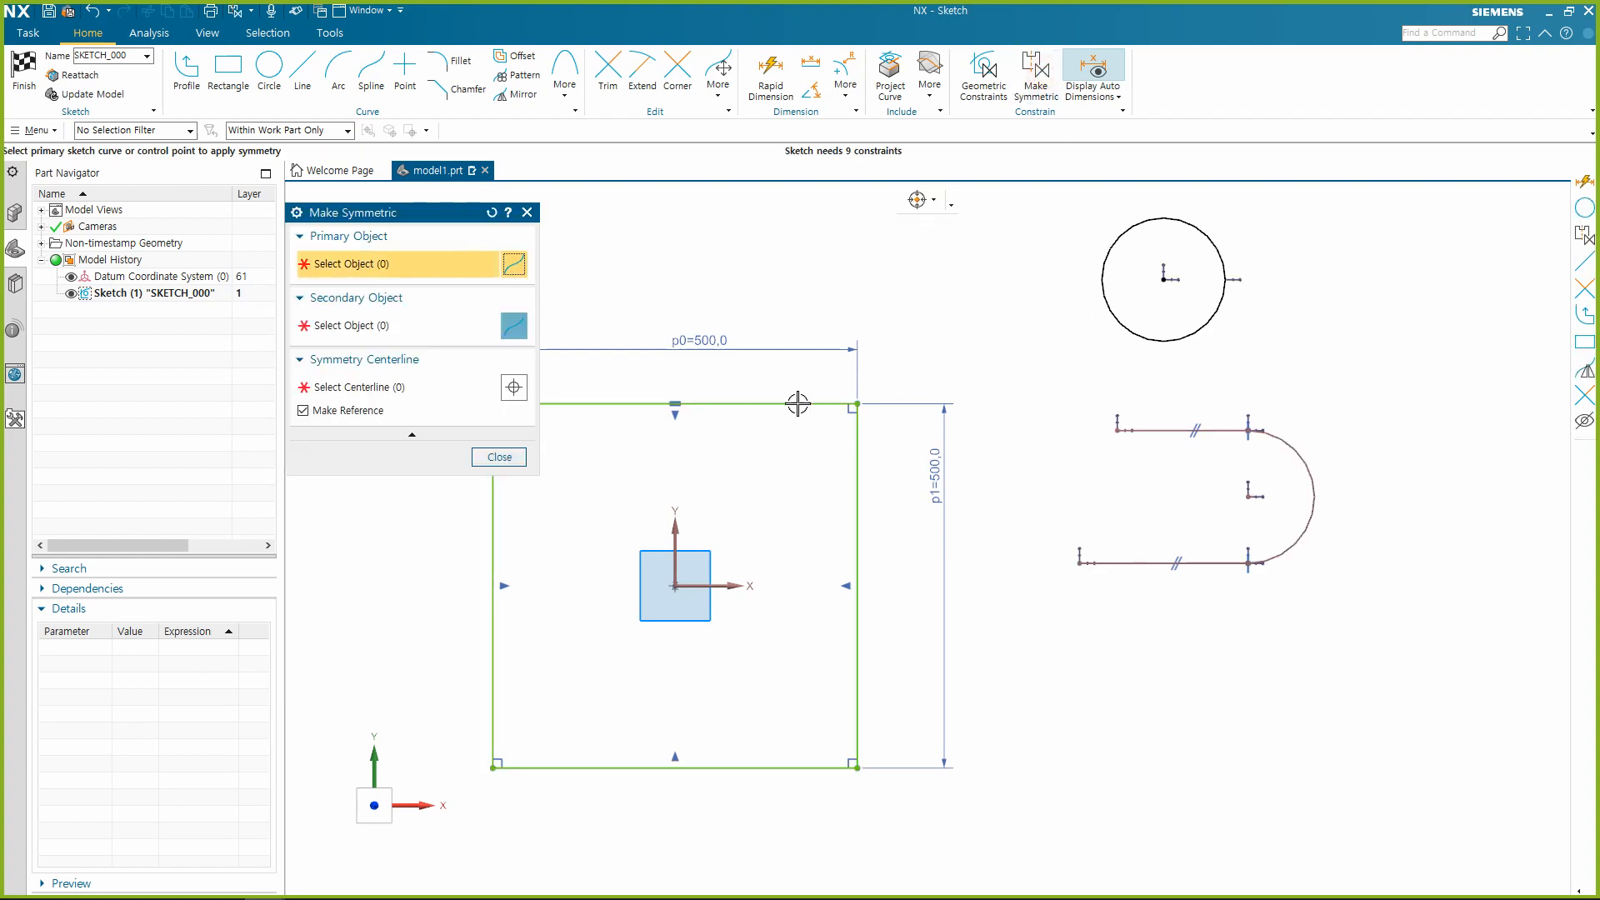
key(Escape)
click(961, 100)
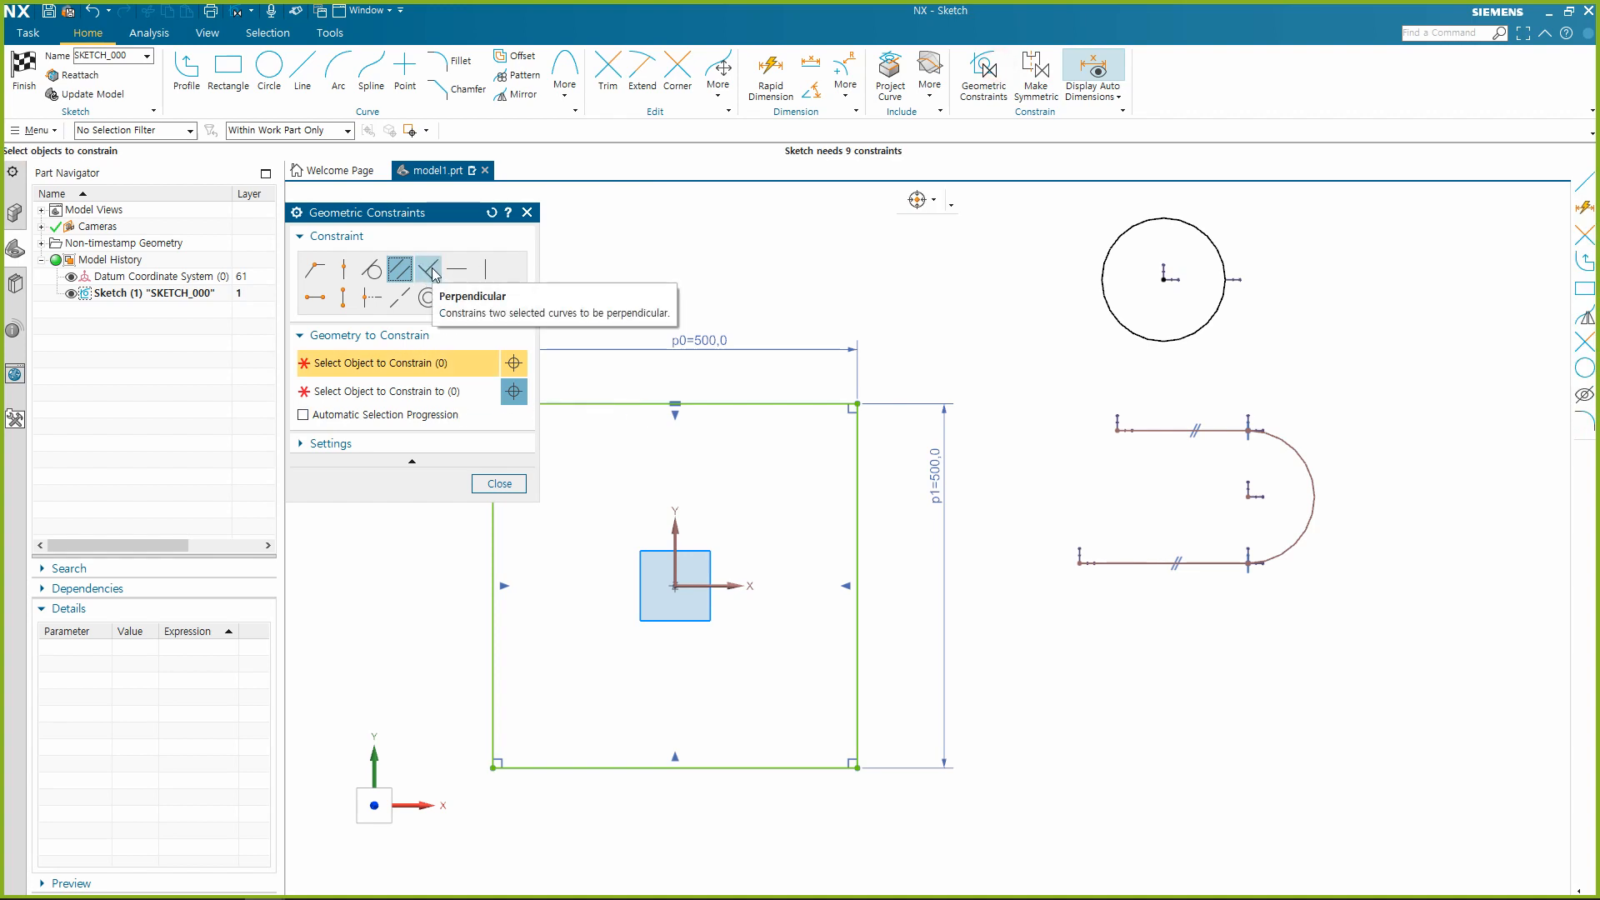
click(432, 271)
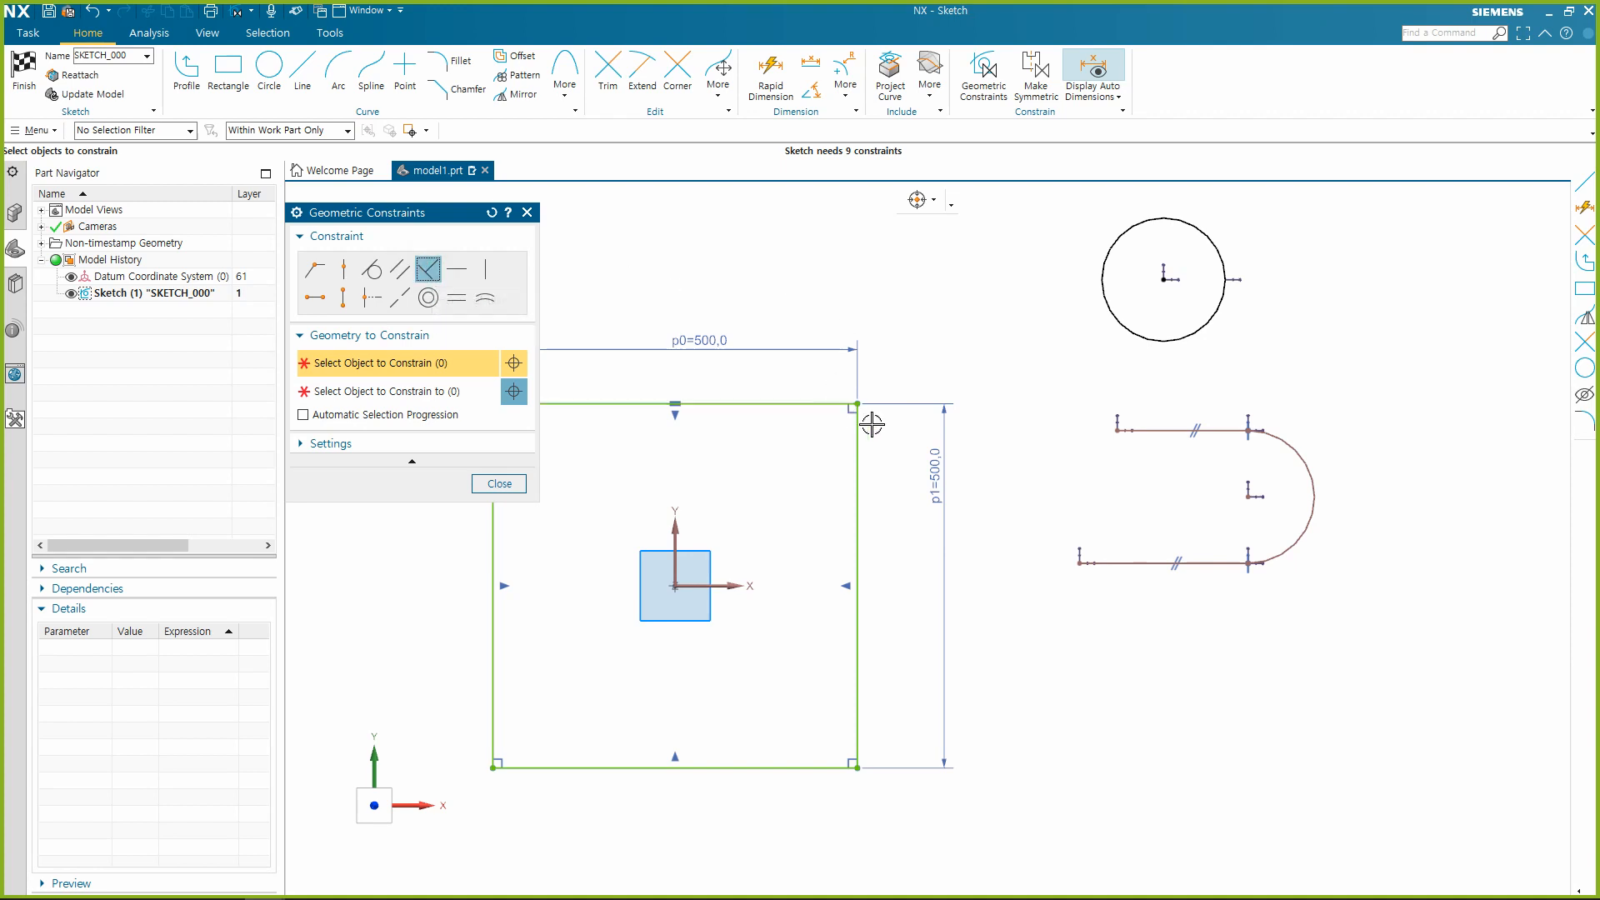
click(858, 455)
click(1143, 565)
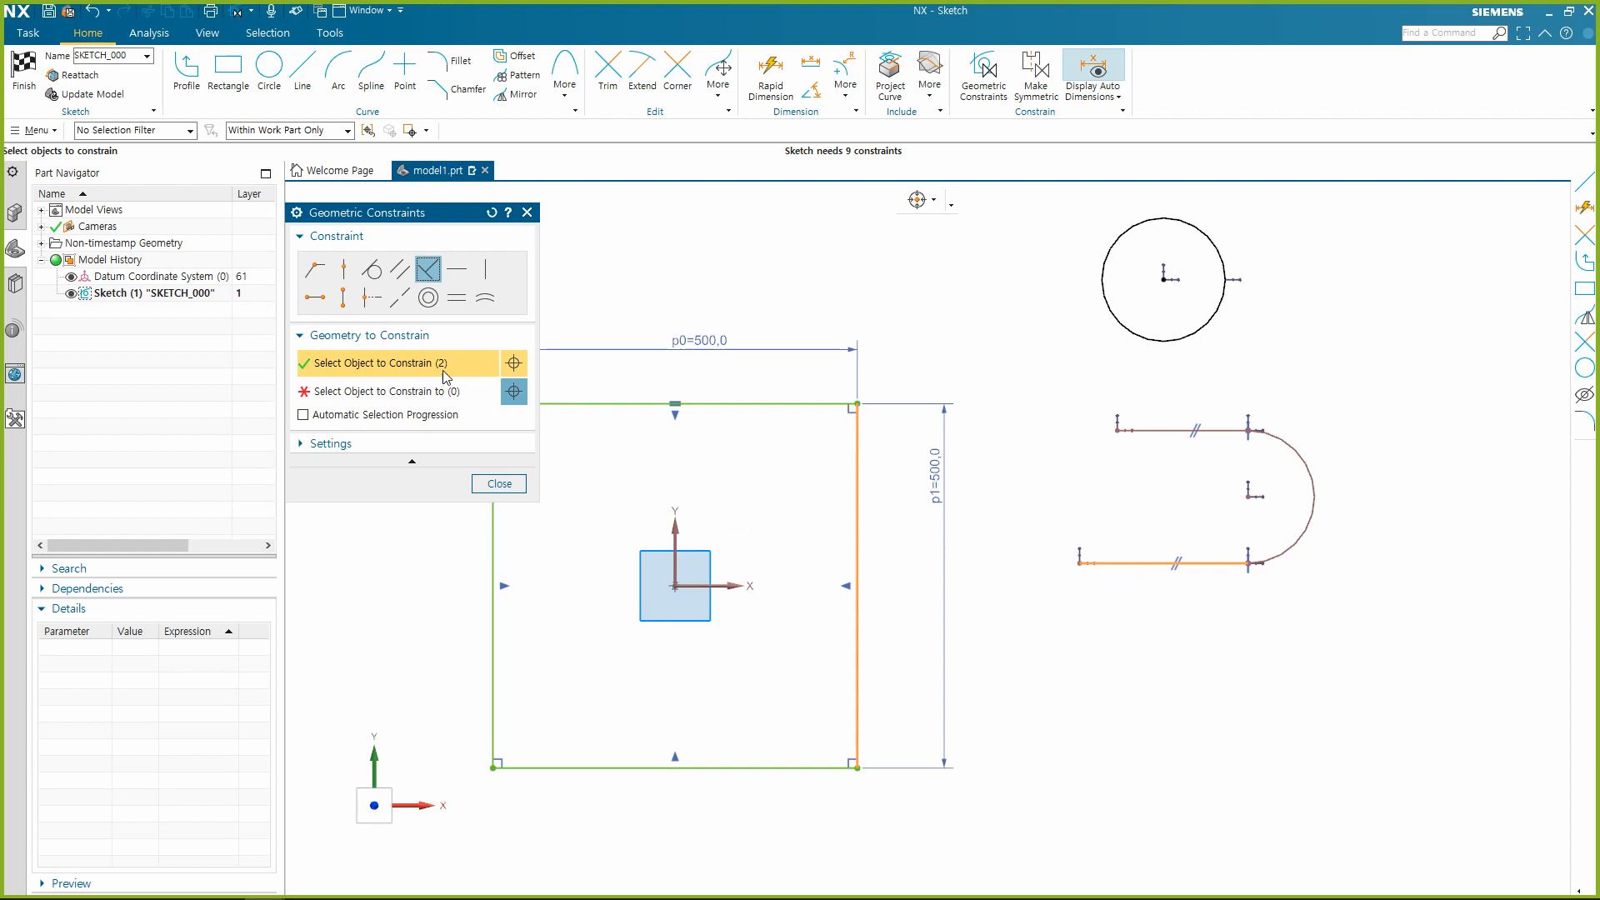
middle_click(1006, 534)
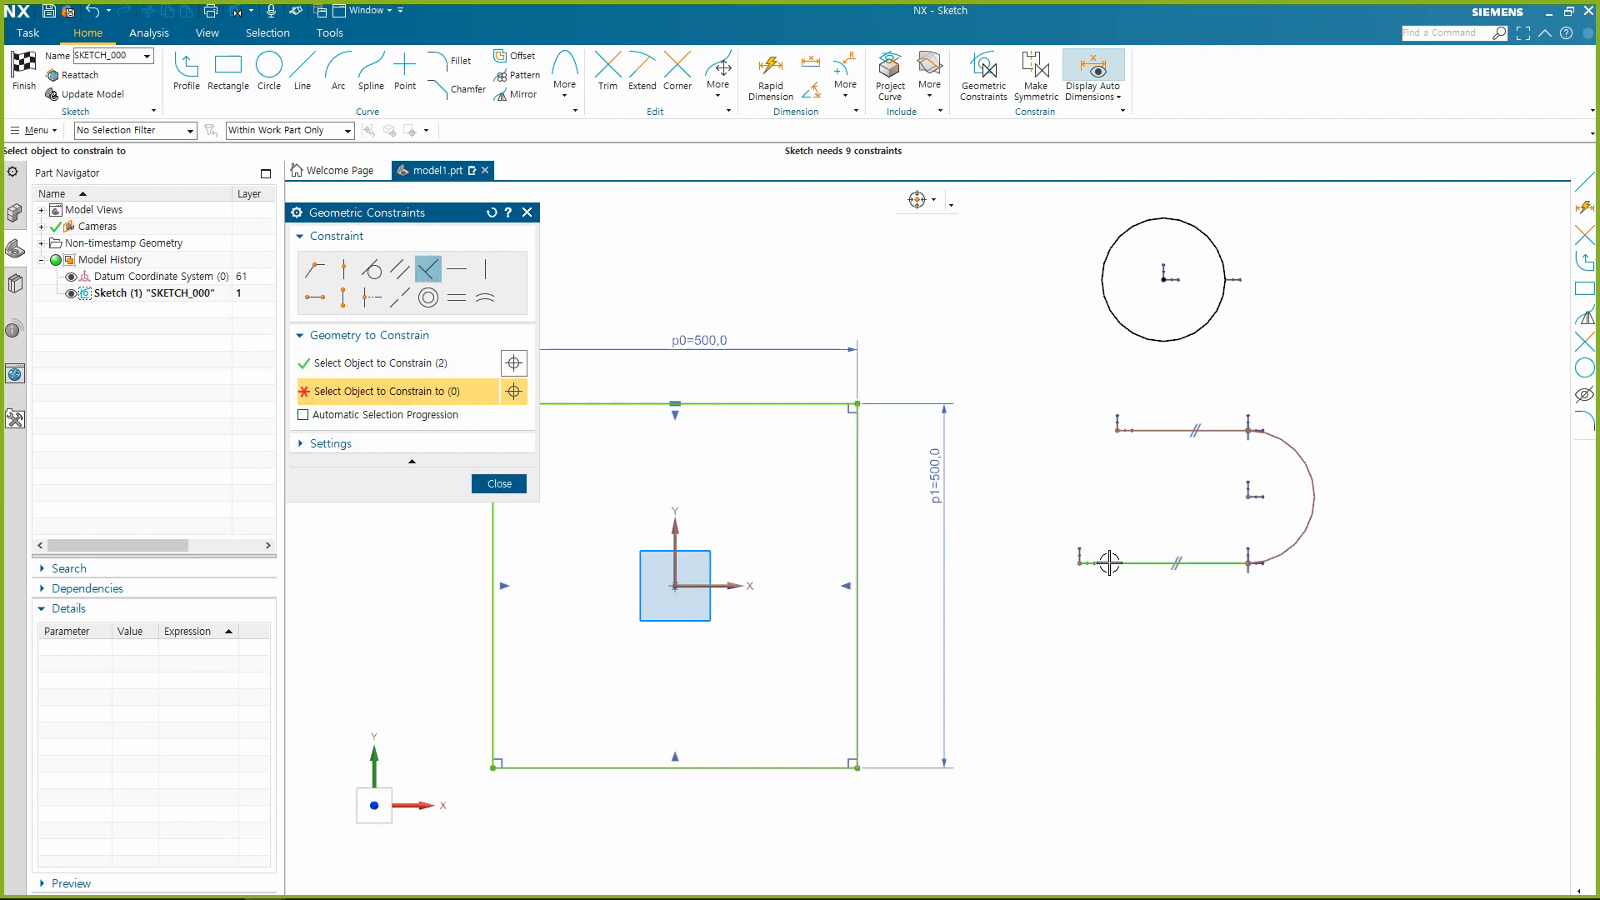
click(419, 372)
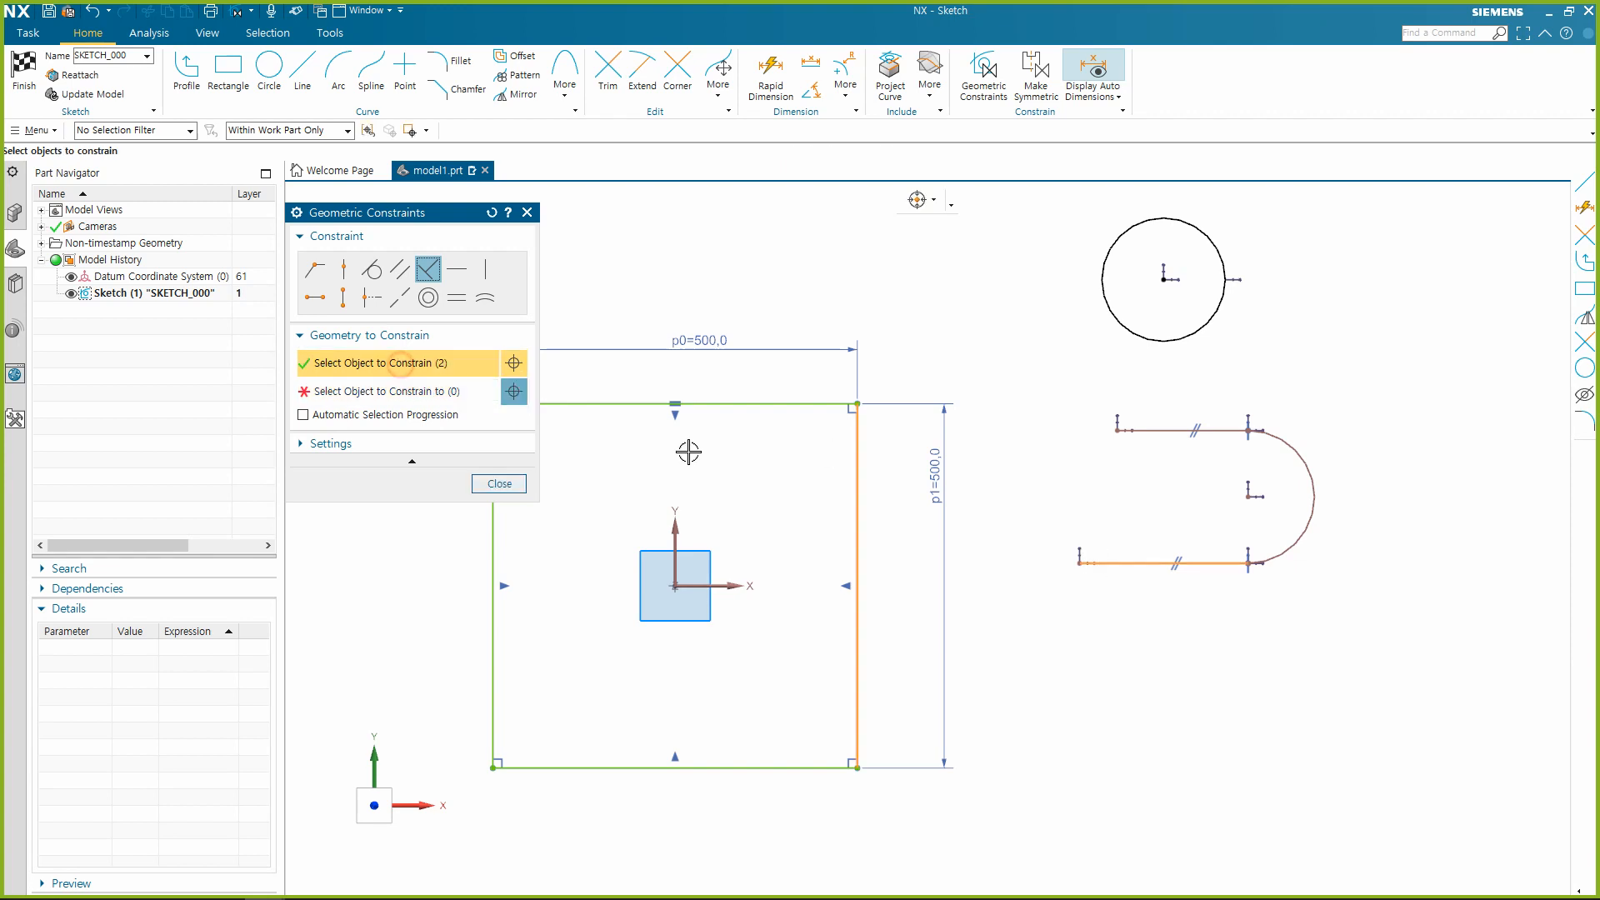
shift+click(1102, 570)
click(450, 392)
click(1134, 564)
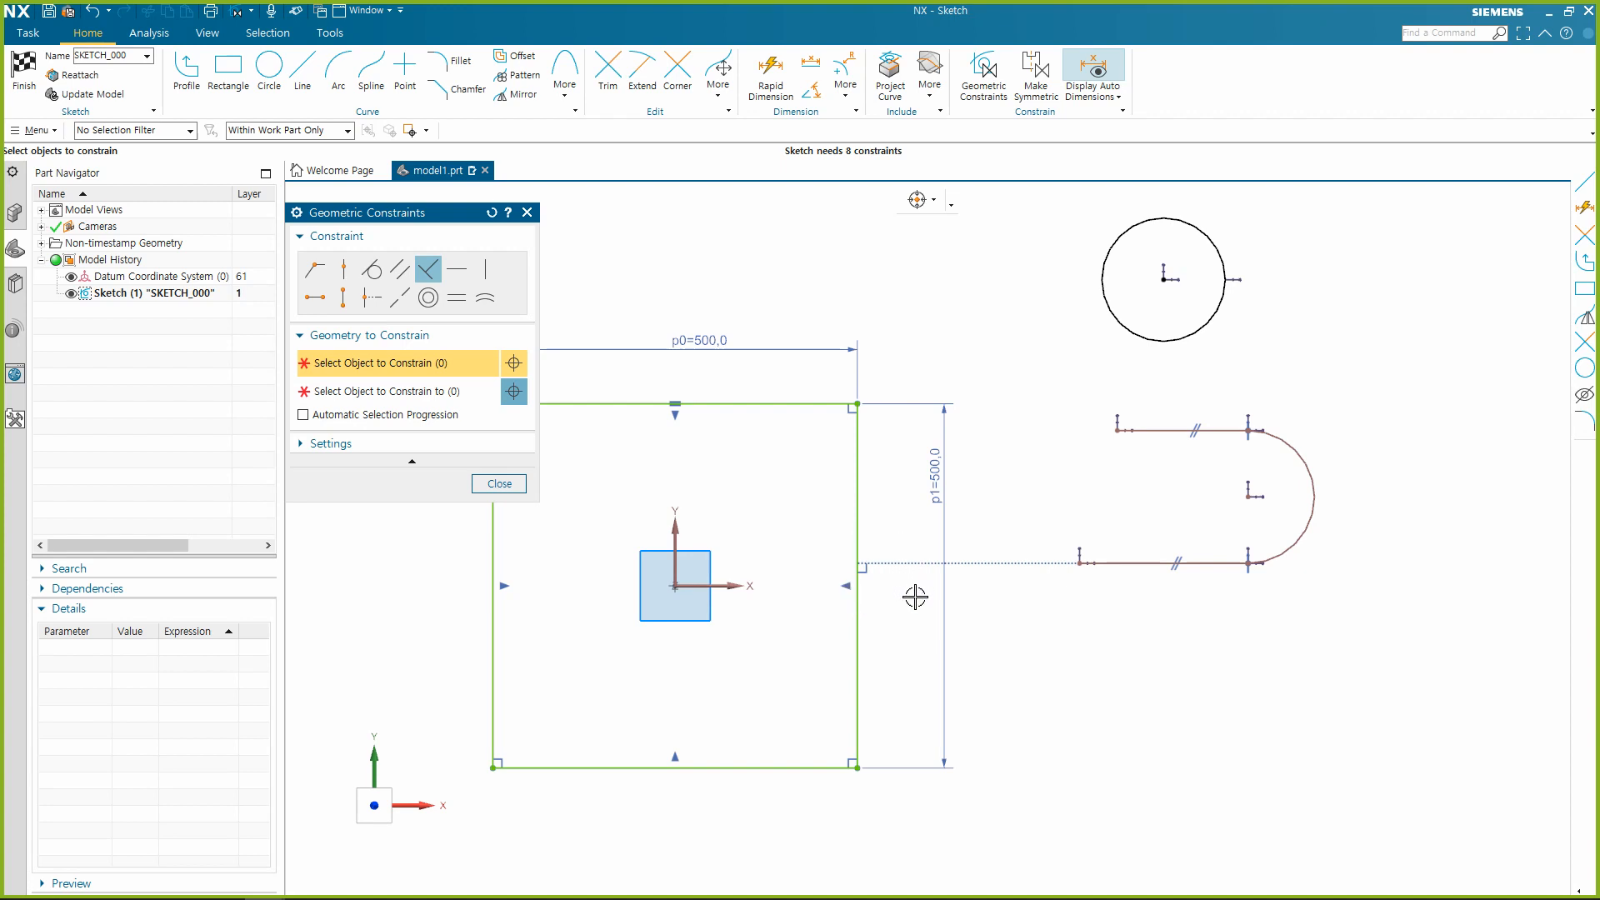
key(Escape)
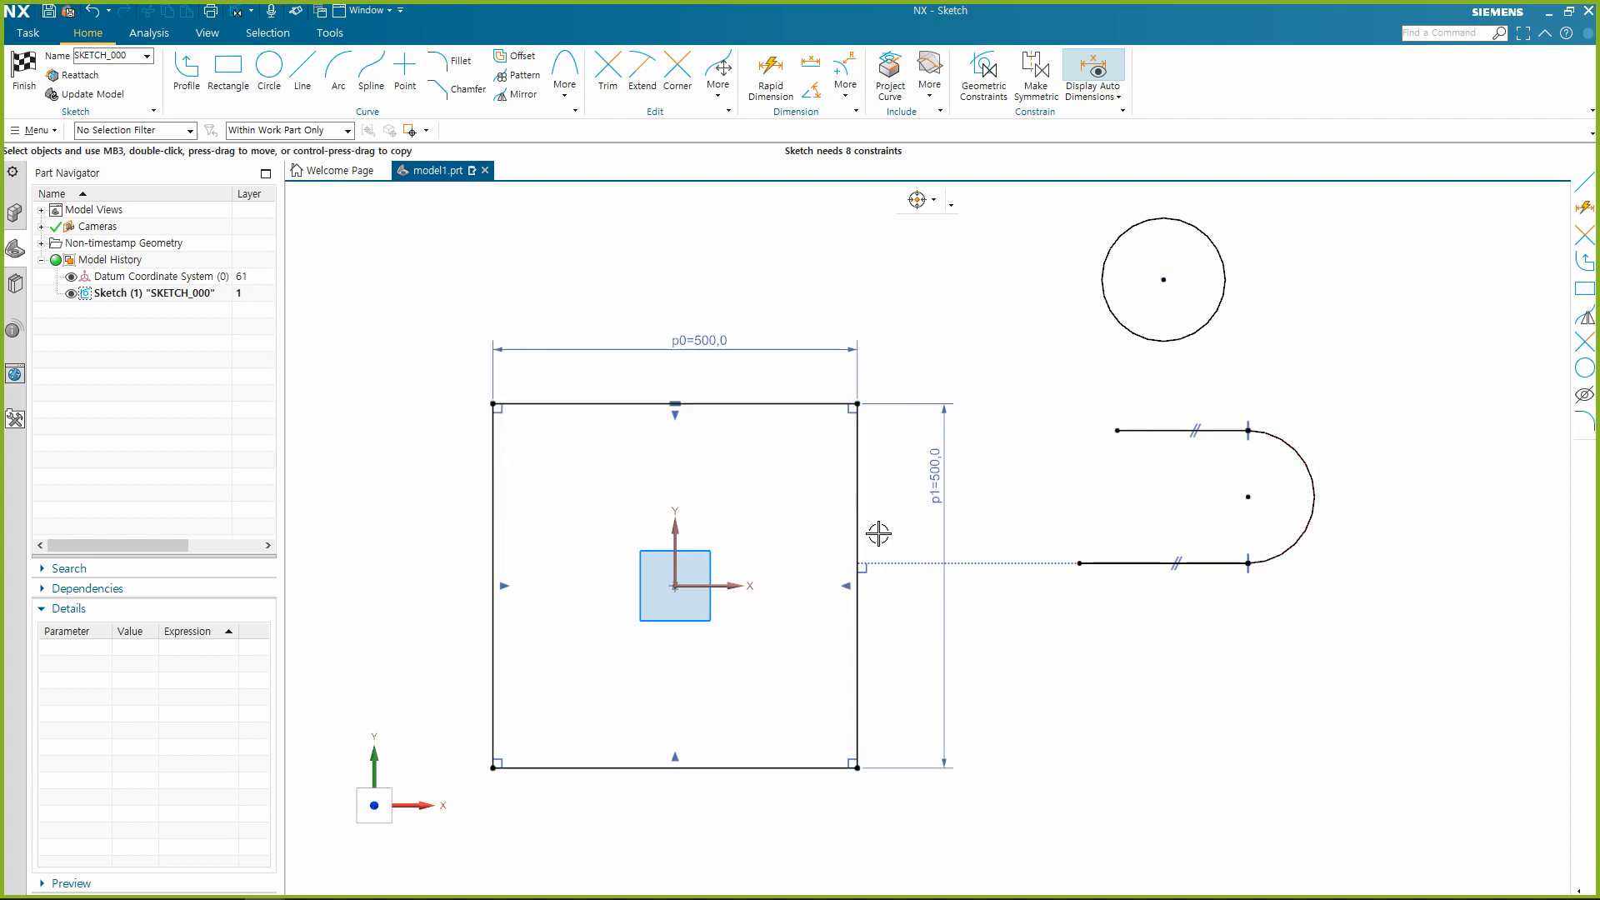
Constrain the lower line's left endpoint onto the square's right edge with Point on Curve, and stretch the chain to the right.
click(1081, 564)
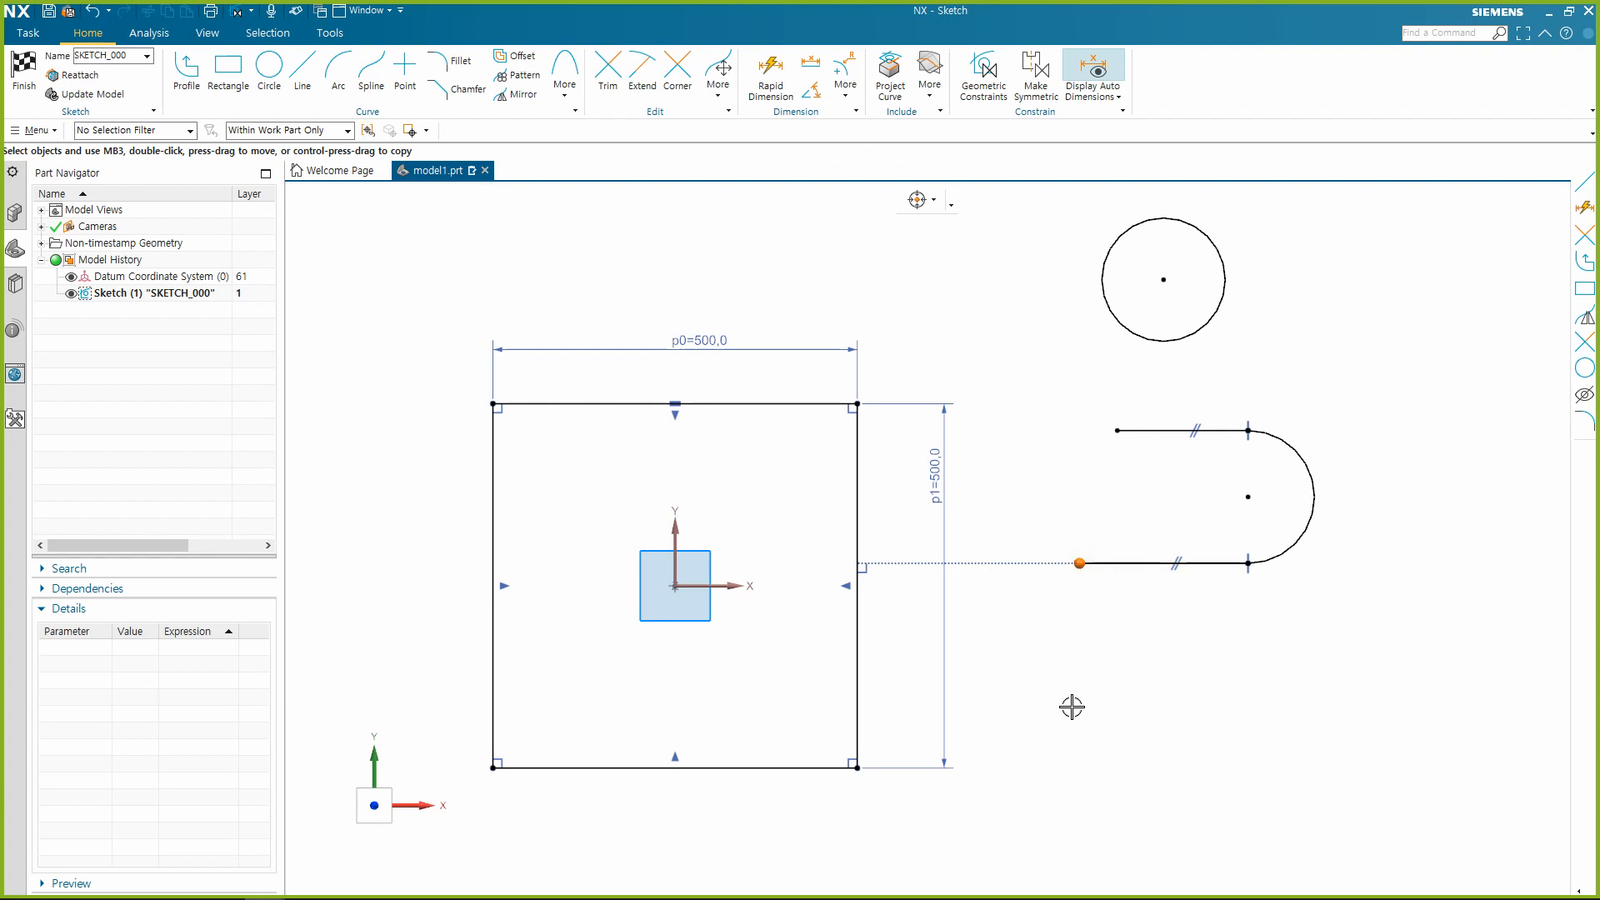
click(856, 521)
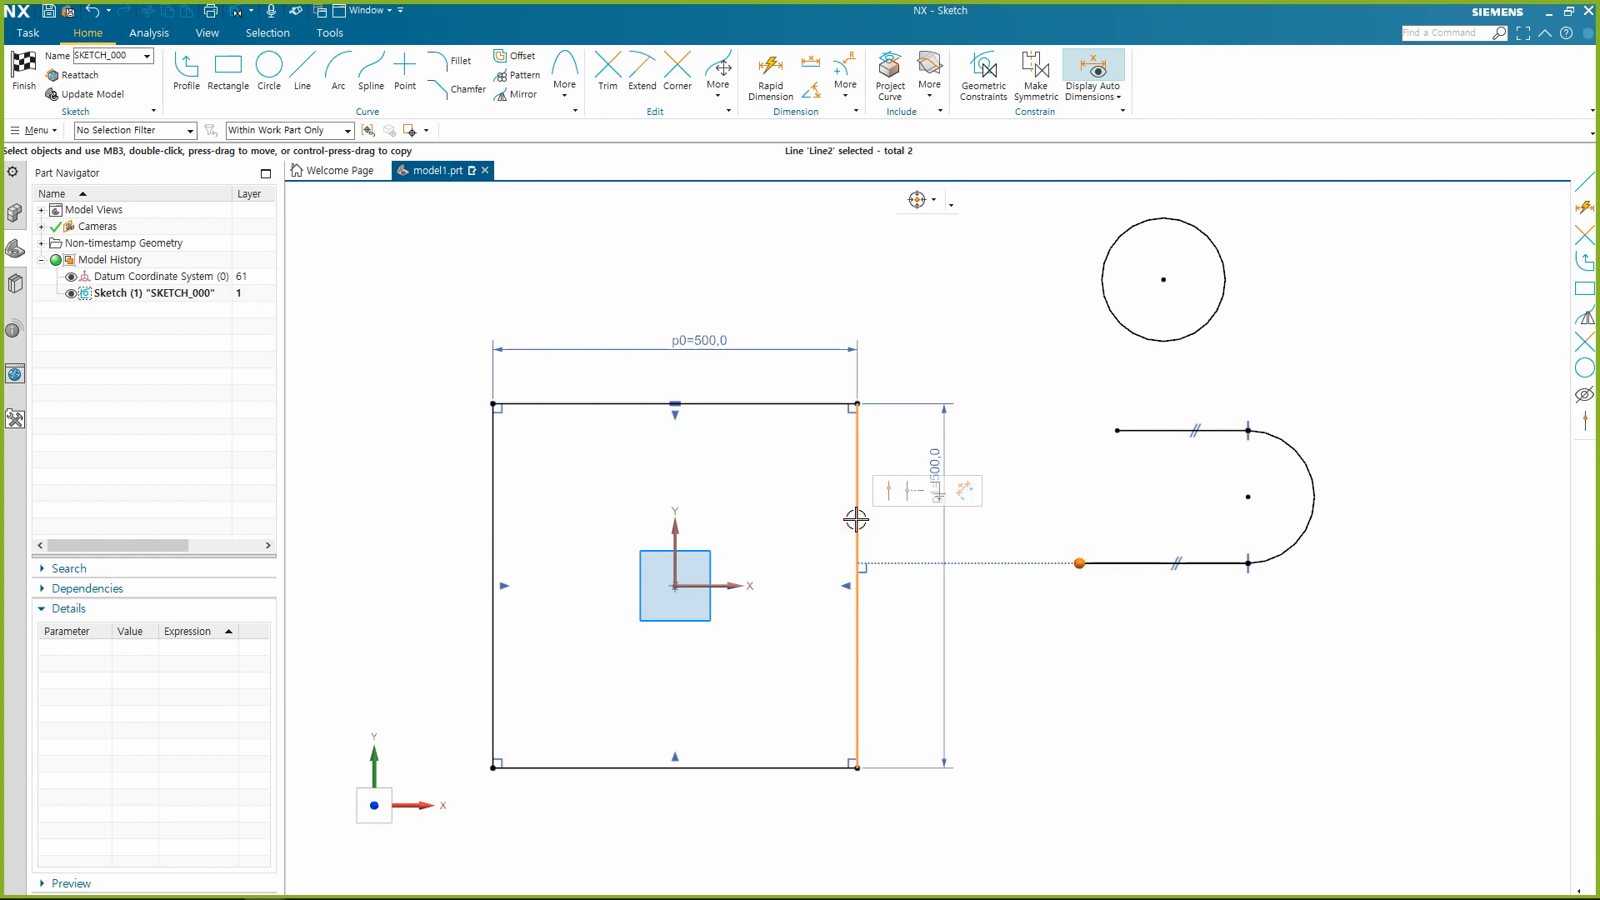
click(890, 492)
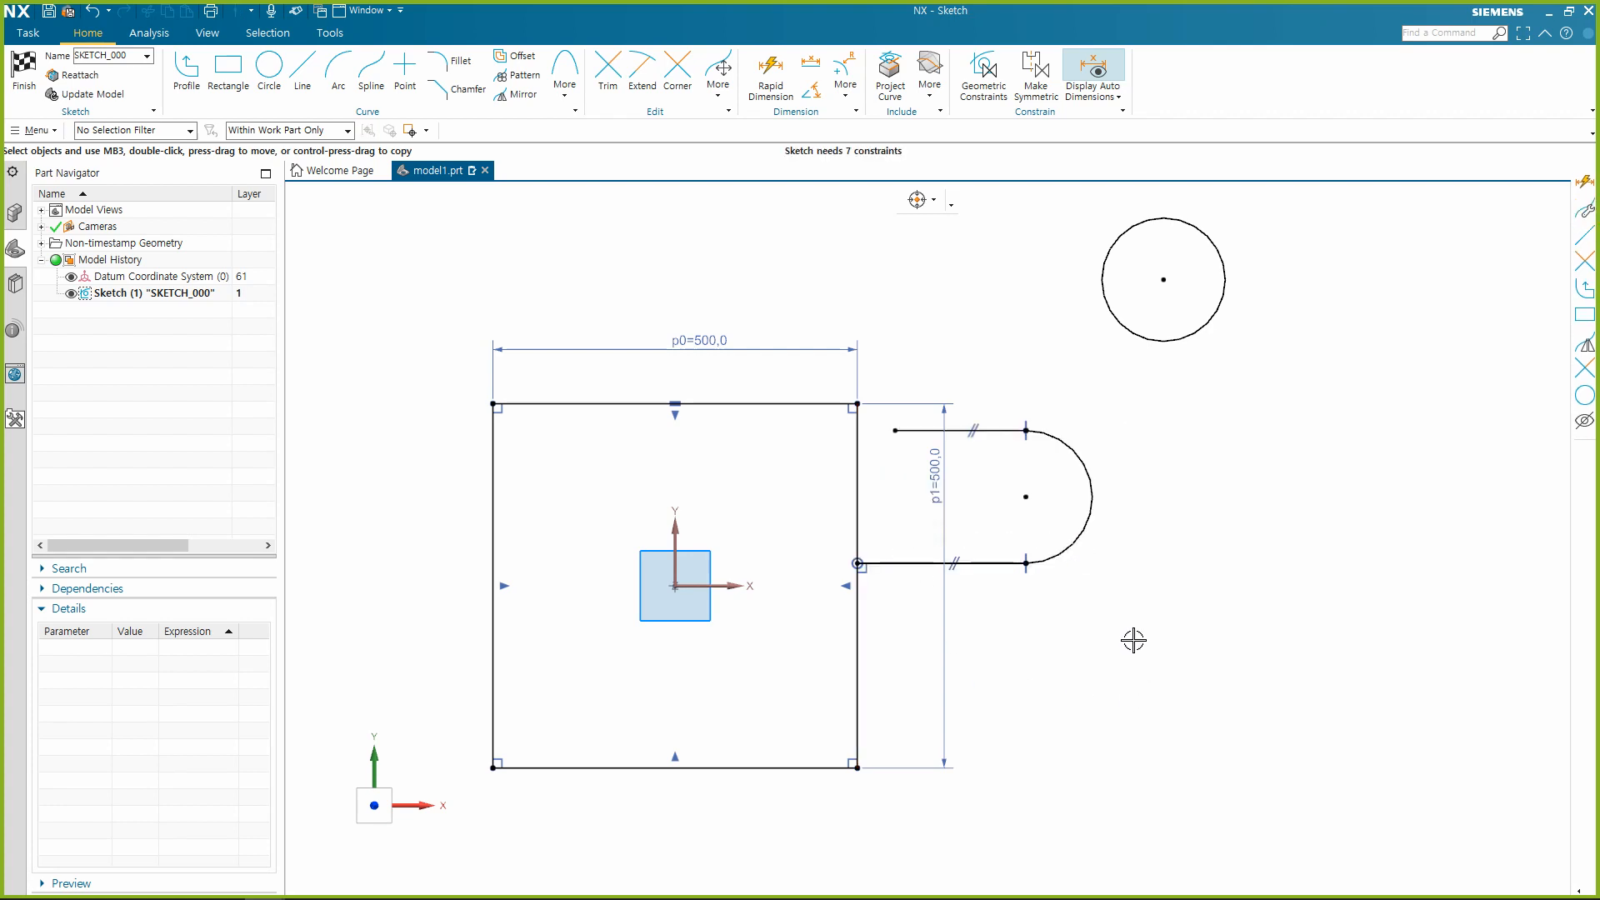
drag(1070, 560, 1171, 542)
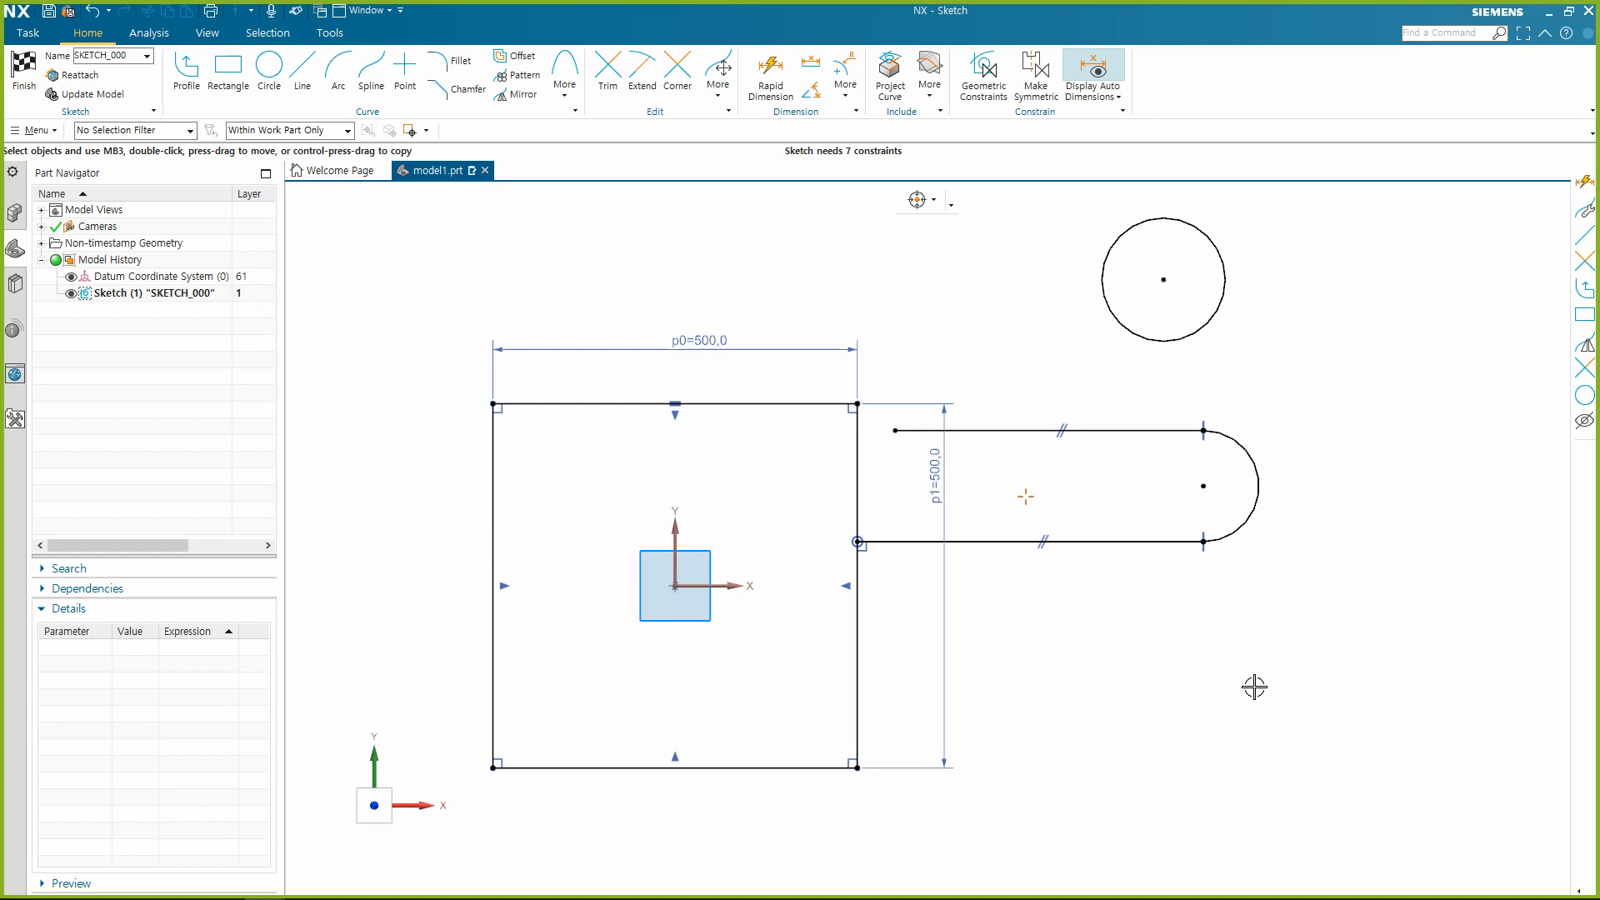
Draw four separate lines around the circle and the line-arc chain: three sloped and one vertical below the chain.
click(983, 74)
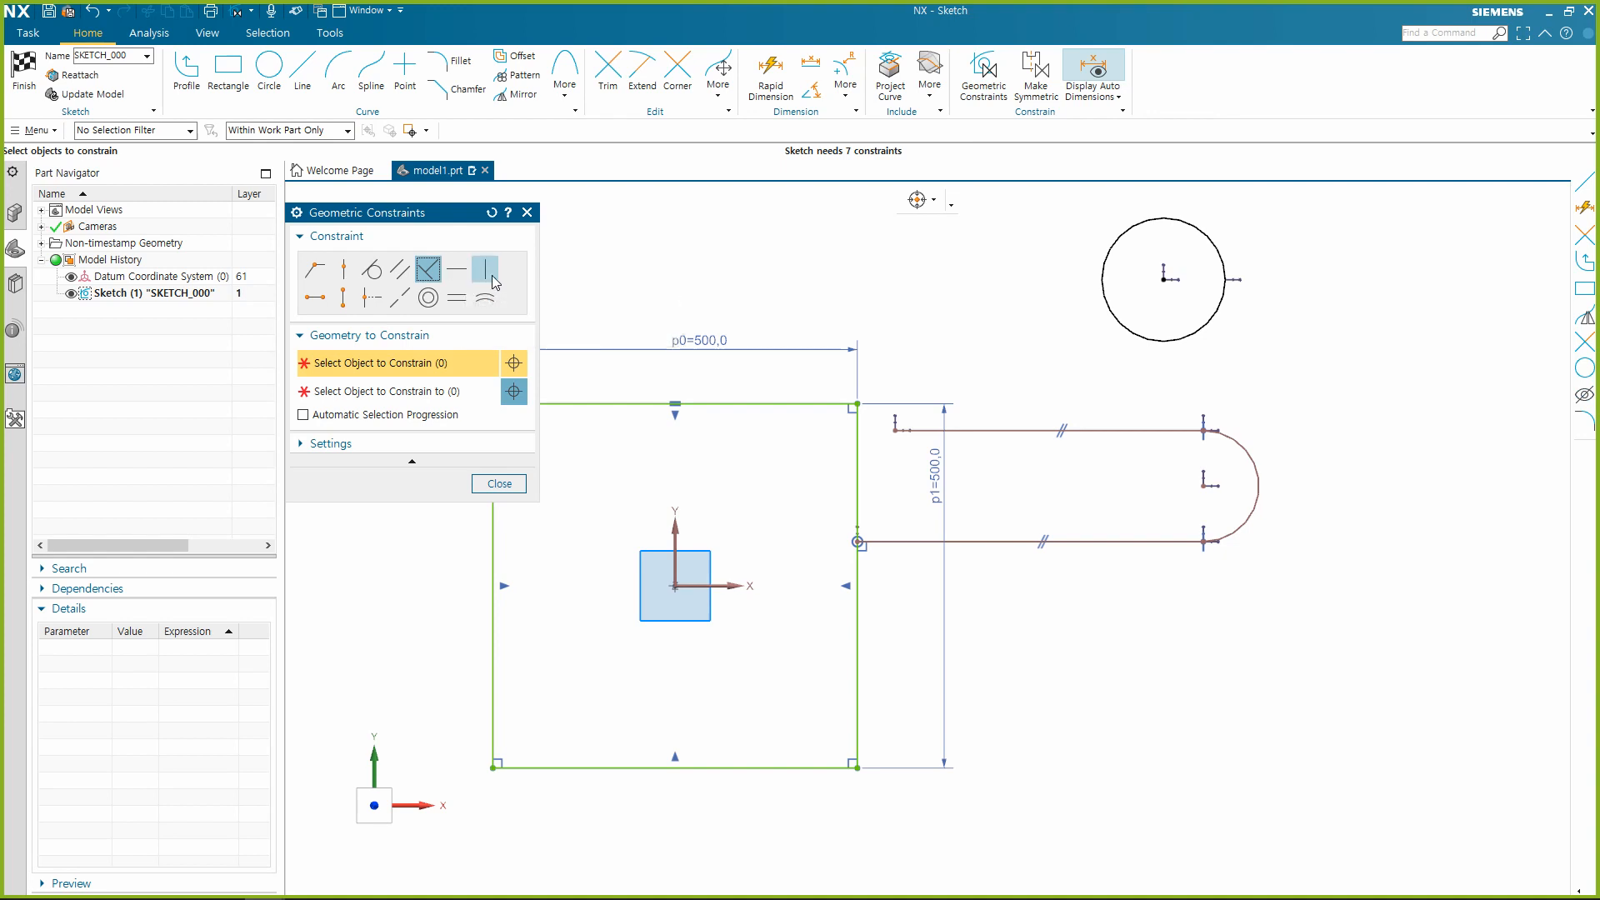
key(Escape)
click(303, 75)
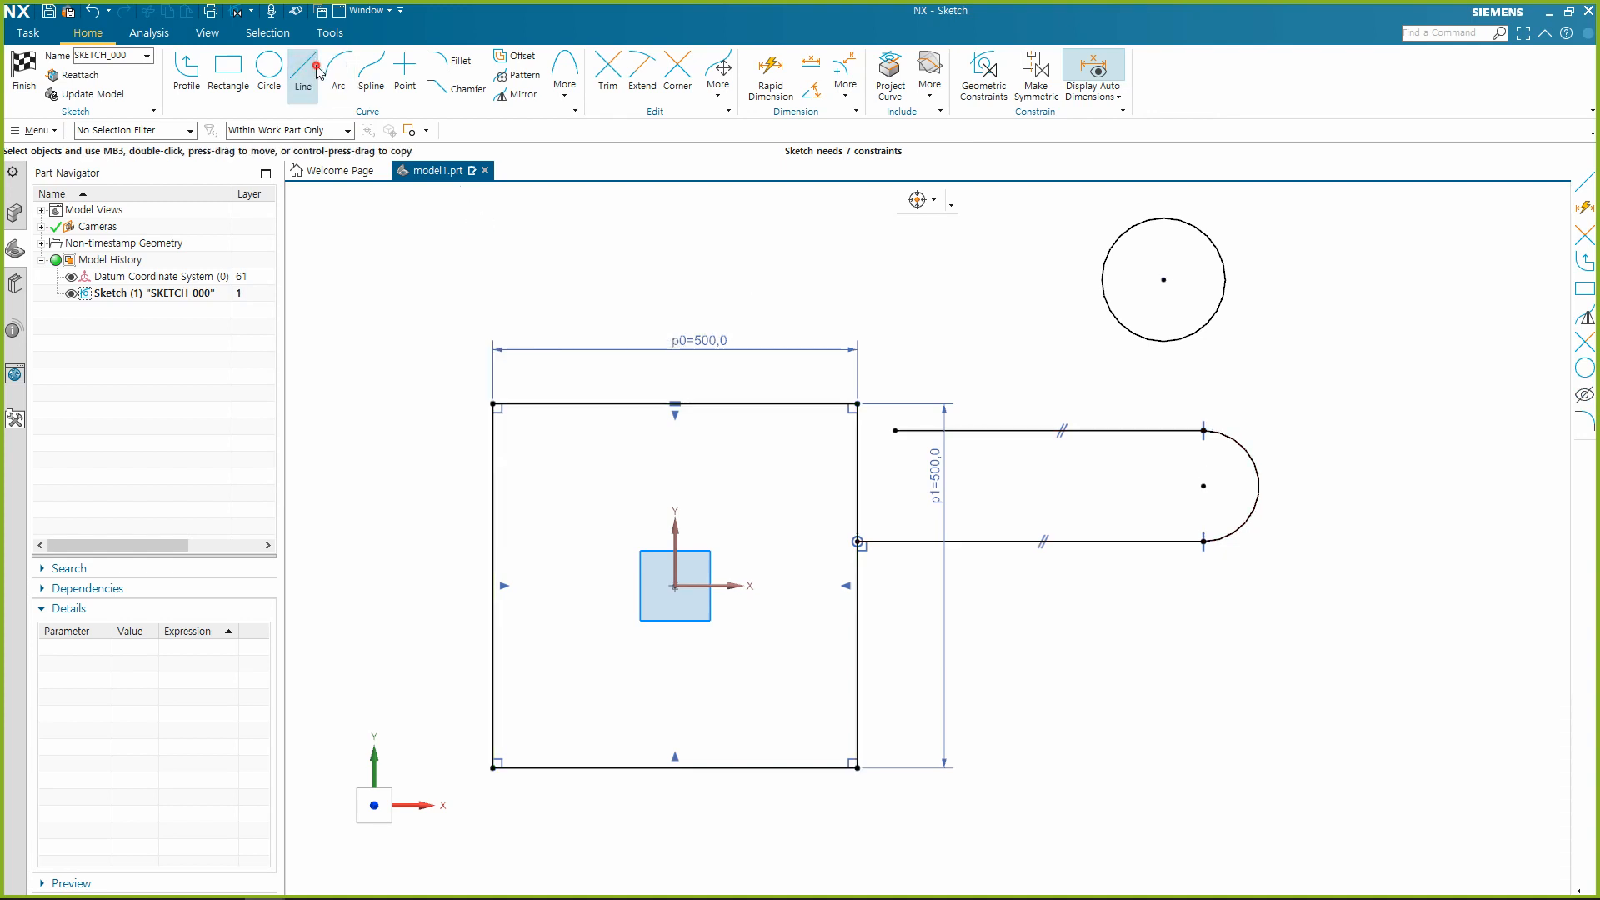
click(860, 255)
click(994, 306)
click(1310, 370)
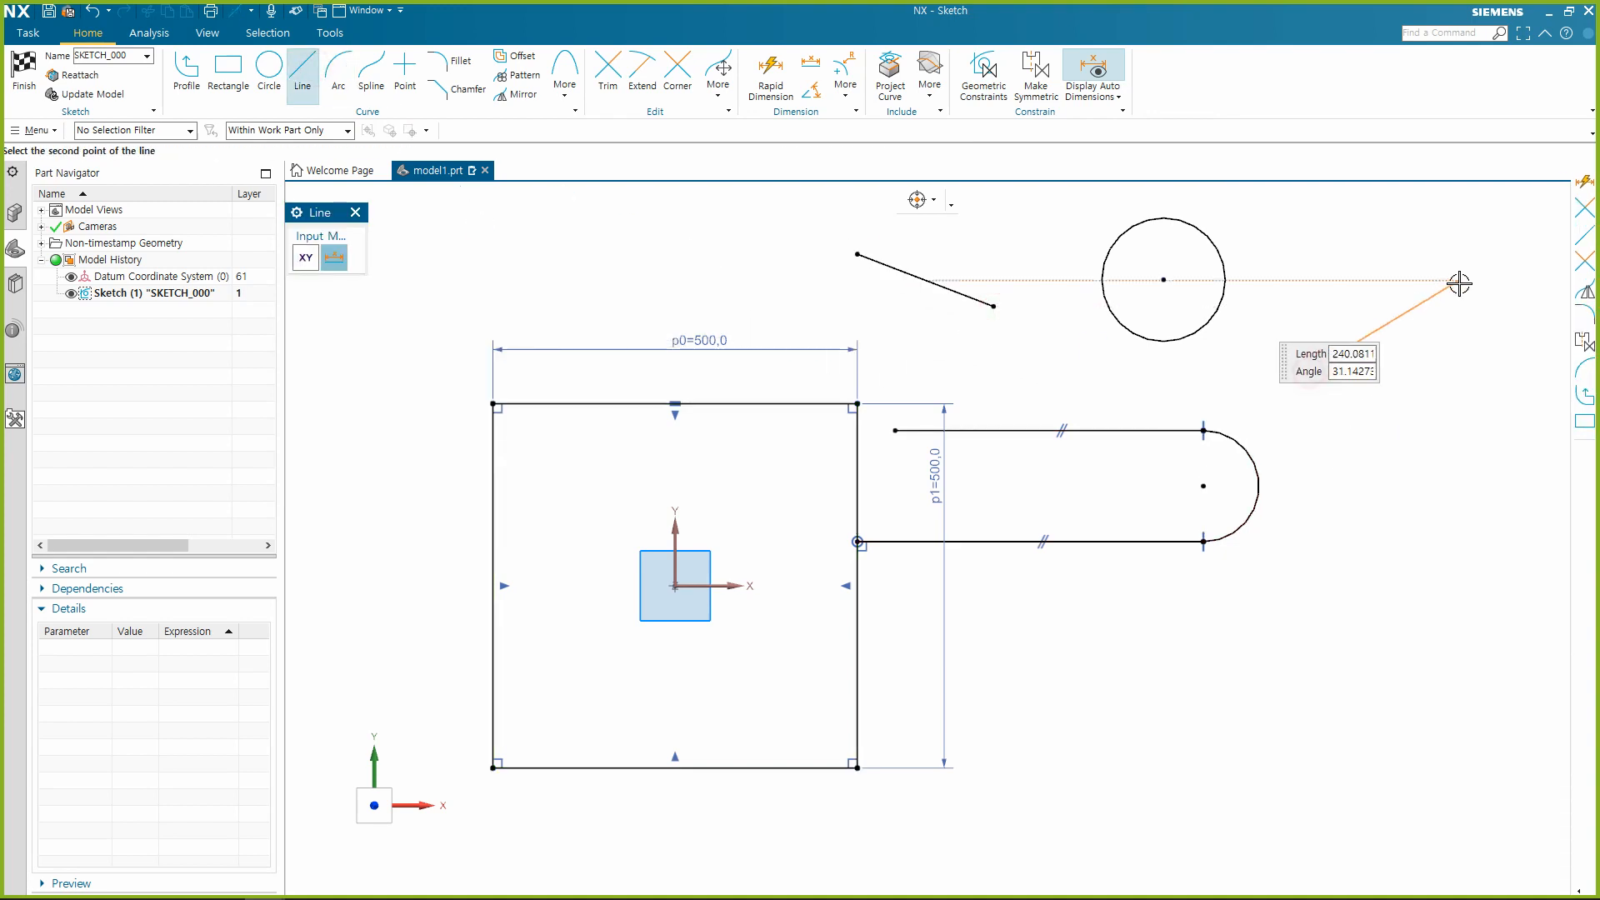
click(1459, 281)
click(1364, 615)
click(1266, 774)
click(1064, 615)
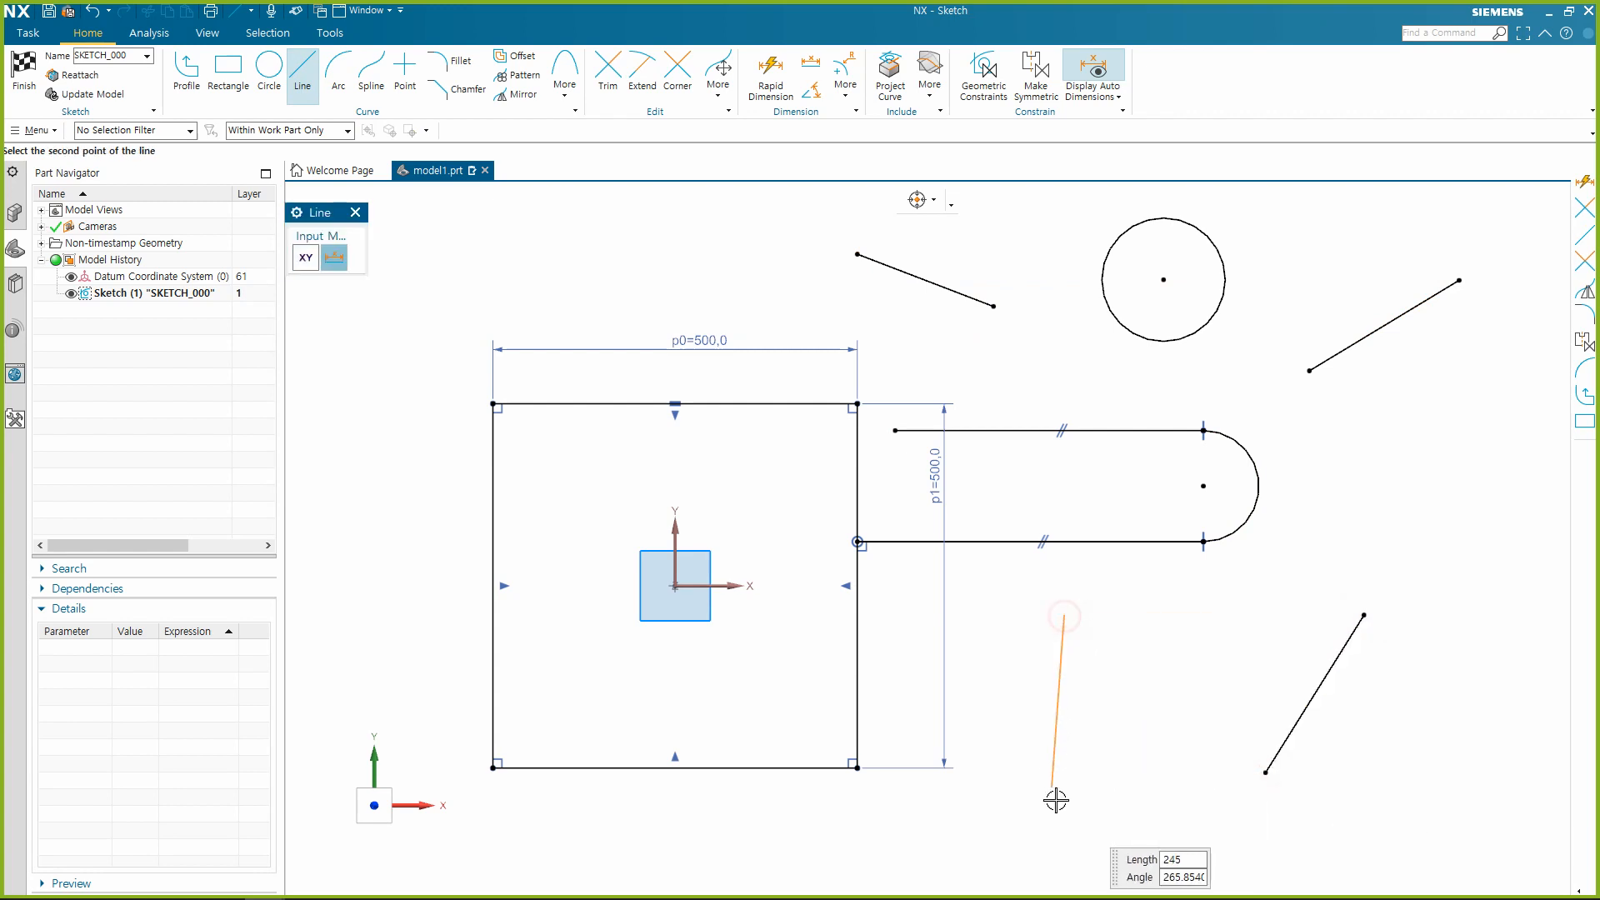
click(1065, 804)
key(Escape)
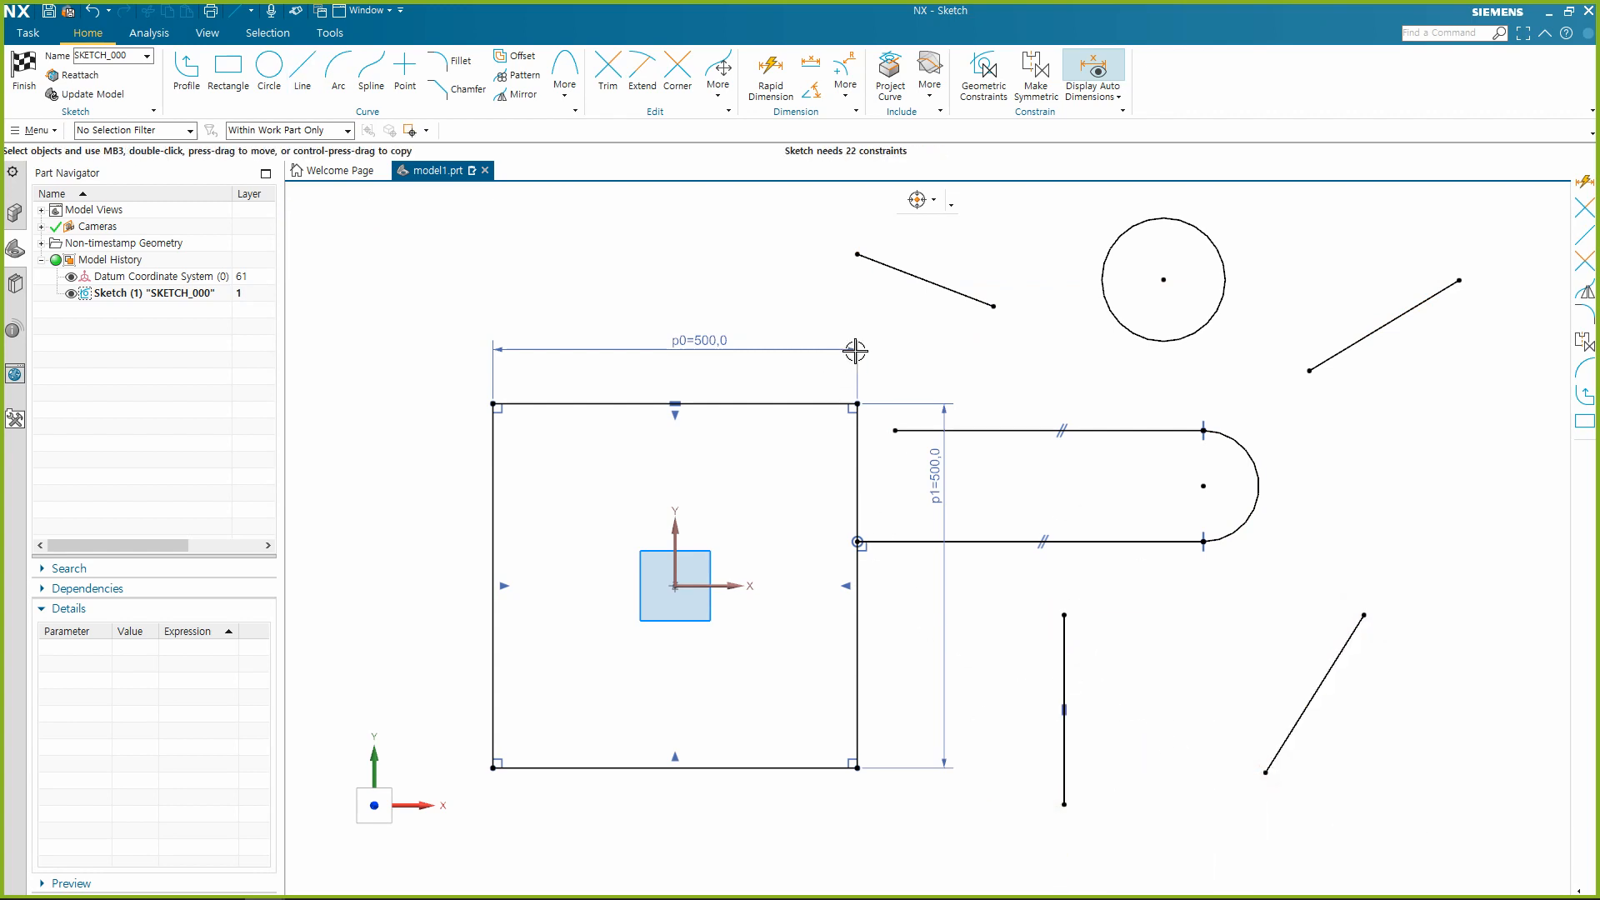
Shift the vertical line slightly up and left, move the sloped line left of the circle beside the arc, and extend its left end.
scroll(871, 325, down, 1)
scroll(1253, 425, up, 1)
drag(979, 750, 950, 722)
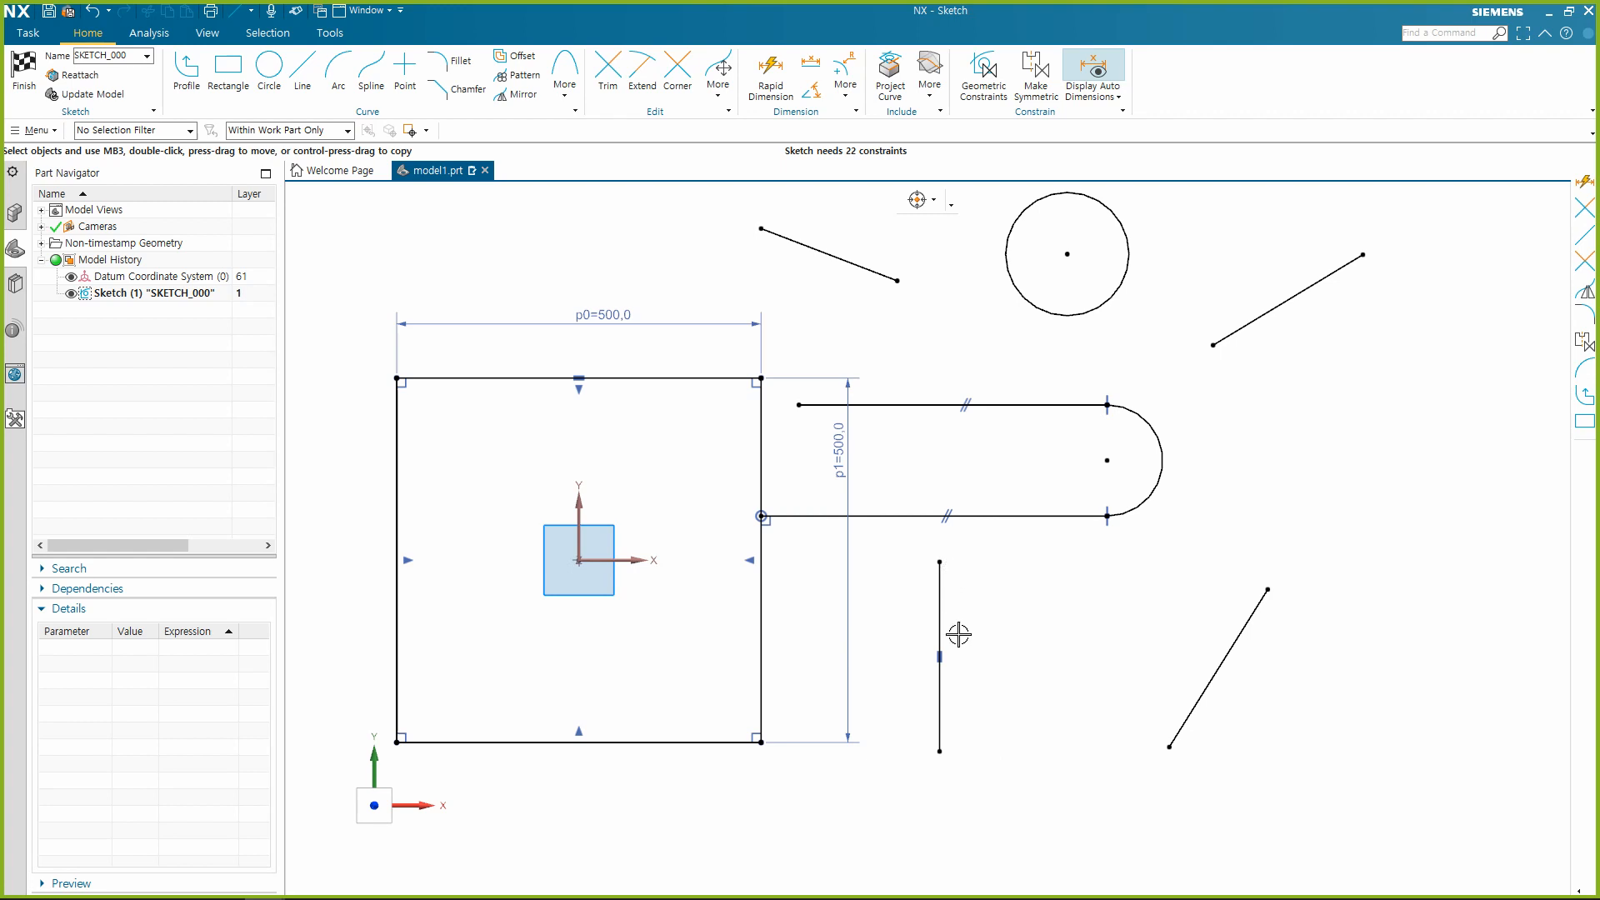
drag(963, 686, 904, 627)
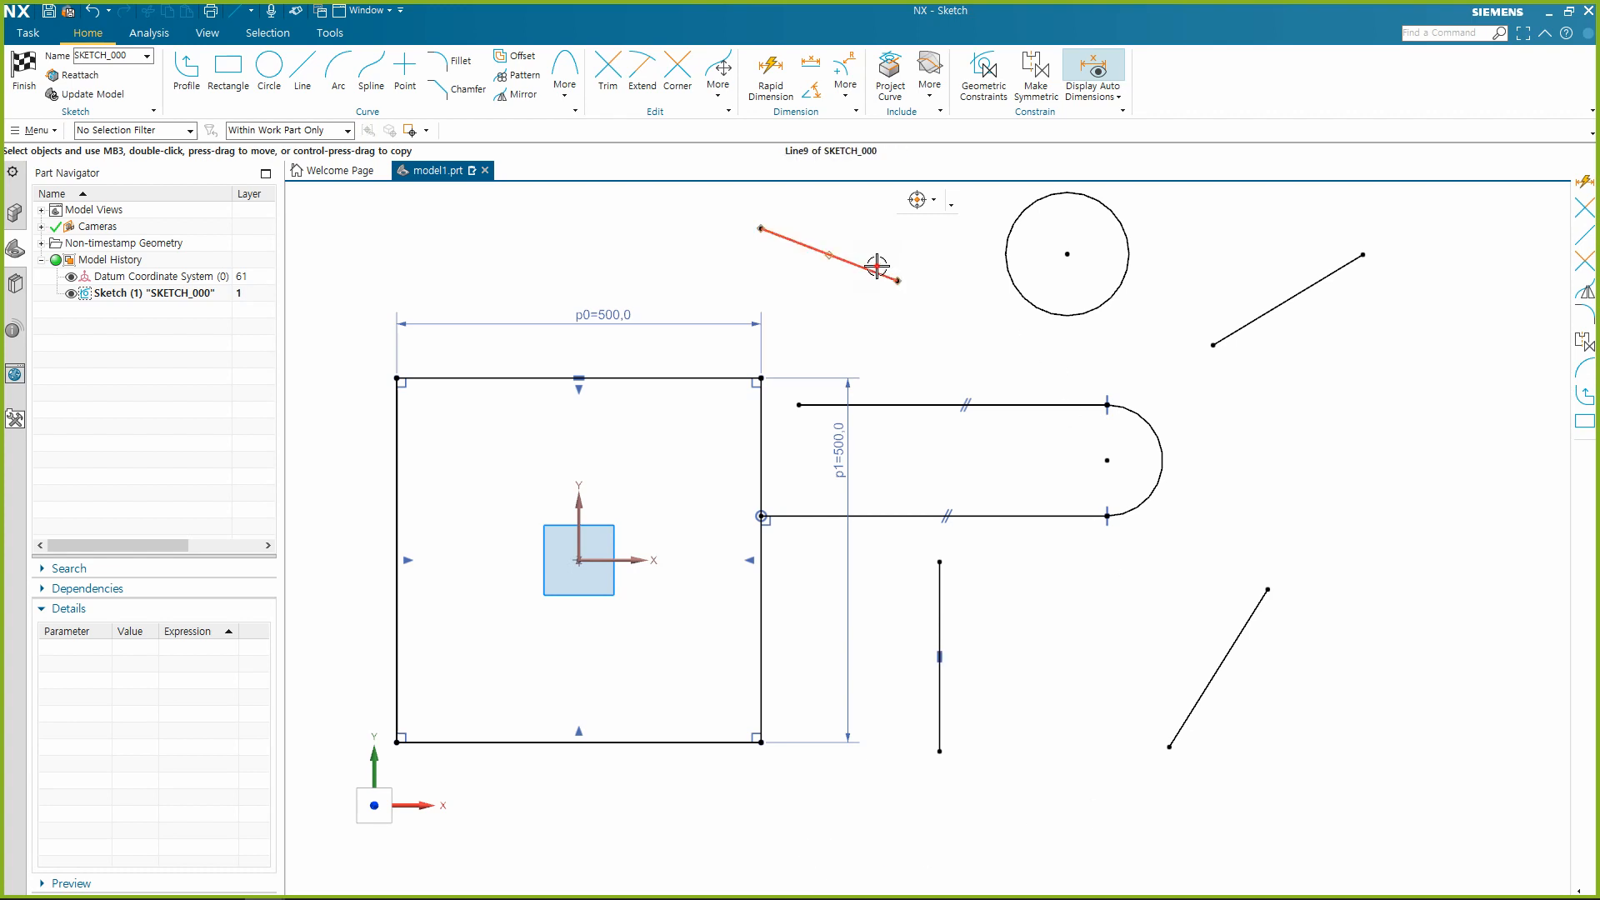
drag(875, 265, 1429, 449)
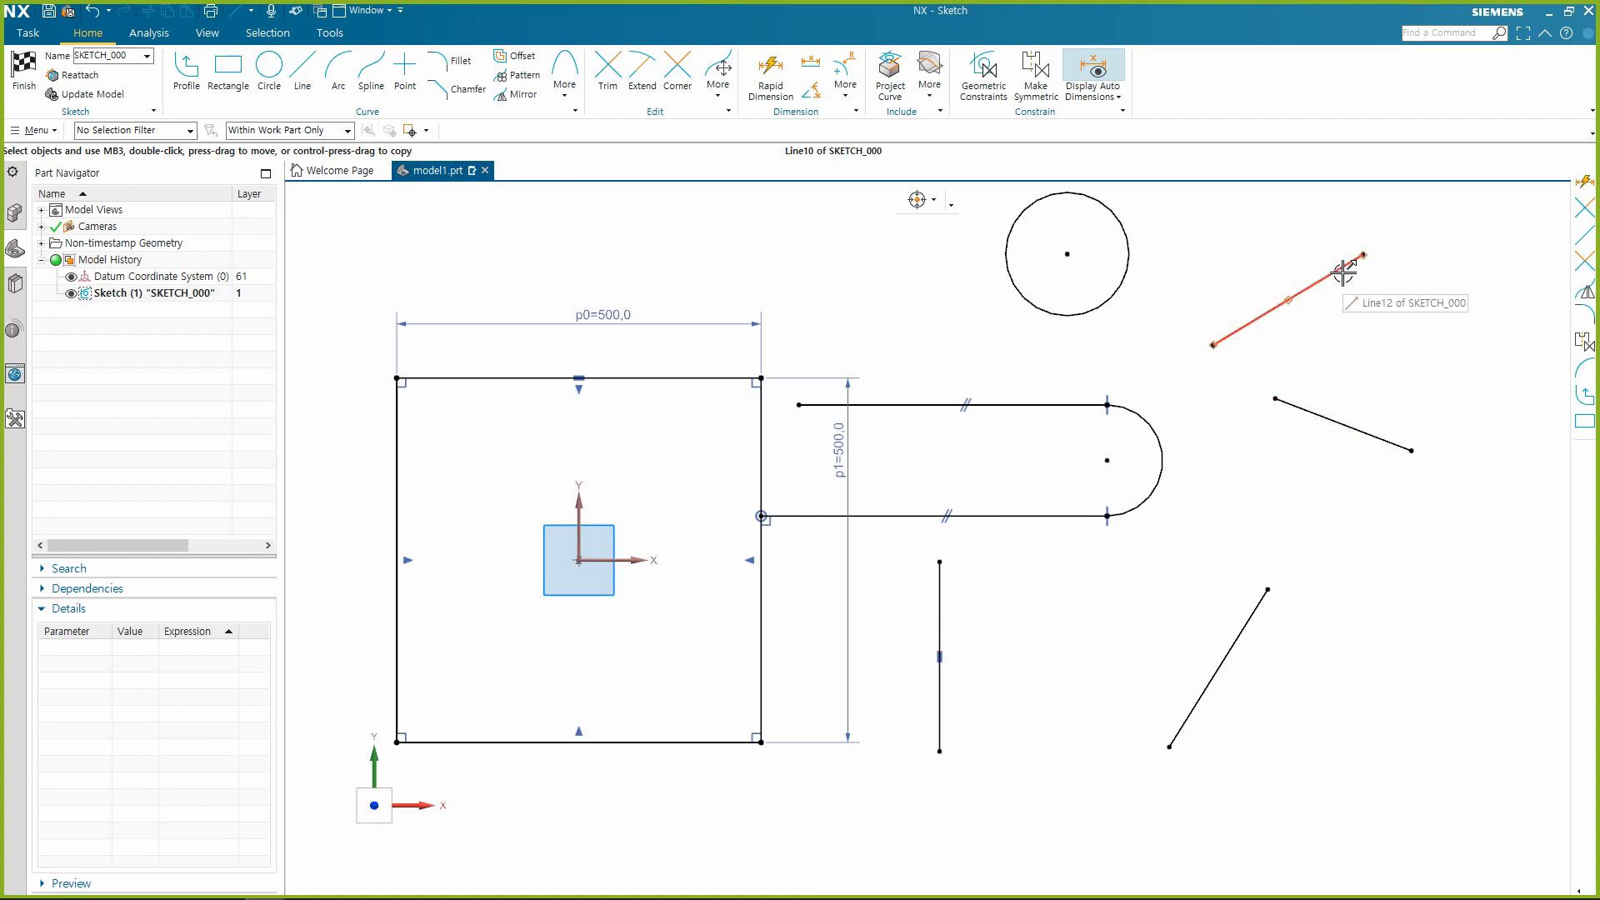
mouse_move(1274, 398)
mouse_down()
mouse_move(1236, 497)
mouse_move(1243, 367)
mouse_move(1218, 534)
mouse_move(1216, 472)
mouse_move(1373, 335)
mouse_move(1181, 454)
mouse_move(1261, 430)
mouse_move(1233, 483)
mouse_move(1193, 415)
mouse_move(1208, 393)
mouse_move(1228, 434)
mouse_move(1186, 450)
mouse_move(1204, 450)
mouse_move(1189, 378)
mouse_move(1123, 392)
mouse_move(1246, 460)
mouse_move(1204, 466)
mouse_move(1240, 454)
mouse_move(1224, 460)
mouse_move(1233, 449)
mouse_move(1236, 497)
mouse_move(1189, 433)
mouse_move(1272, 475)
mouse_move(1198, 320)
mouse_move(909, 377)
mouse_move(594, 488)
mouse_move(694, 749)
mouse_move(1188, 802)
mouse_move(1440, 542)
mouse_move(1218, 438)
mouse_move(1194, 472)
mouse_move(1236, 476)
mouse_up()
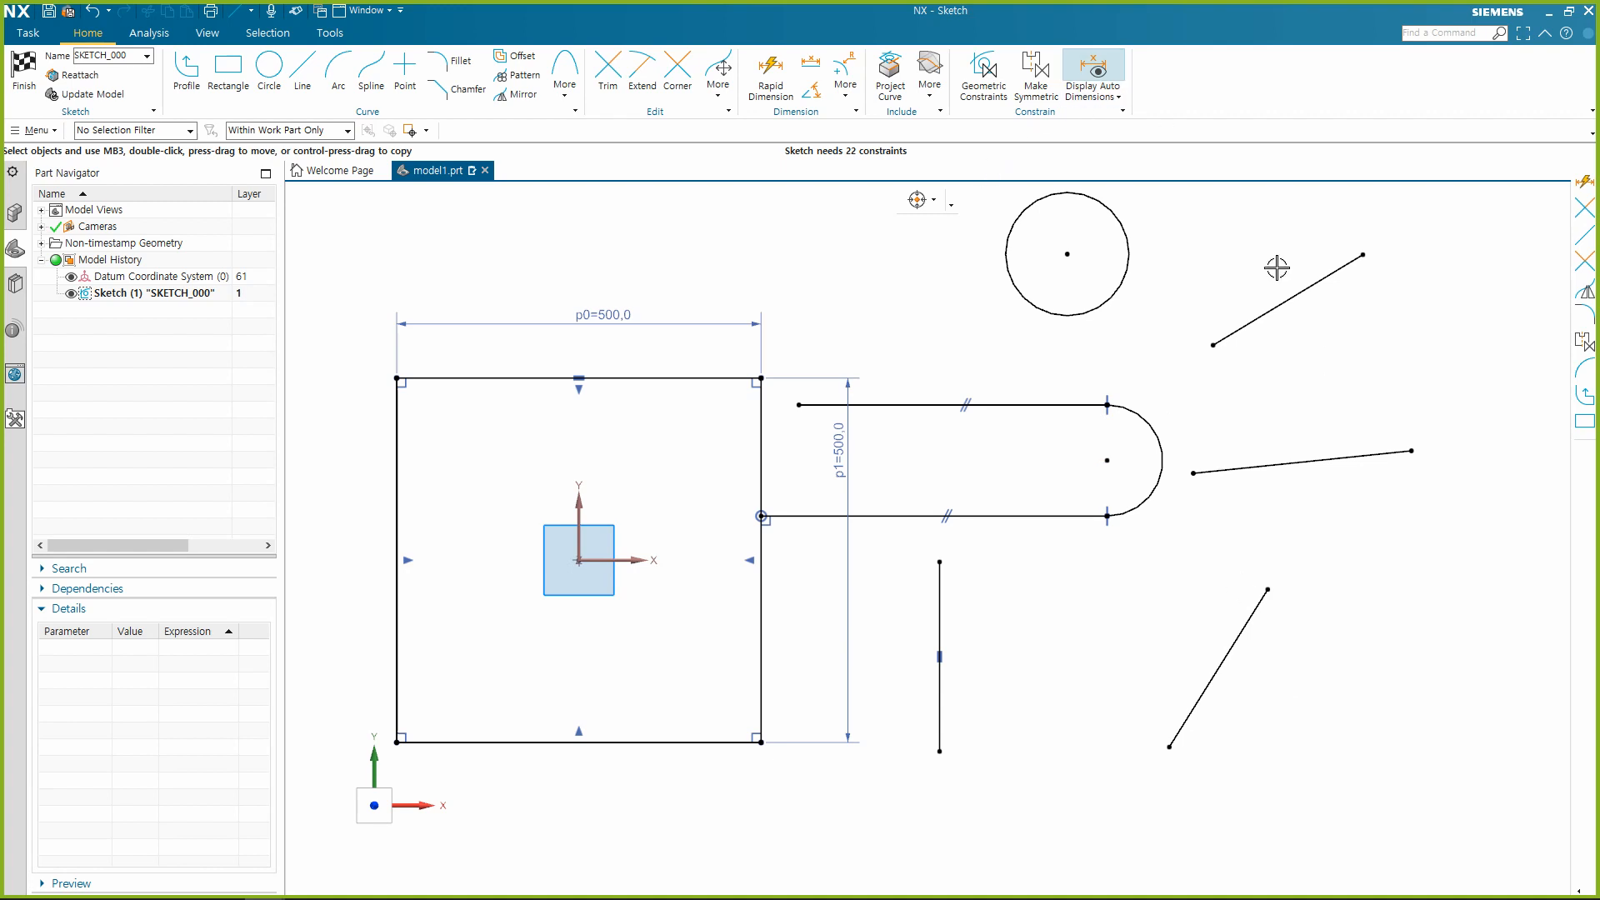
Apply a Horizontal constraint to the sloped line right of the arc.
click(1328, 466)
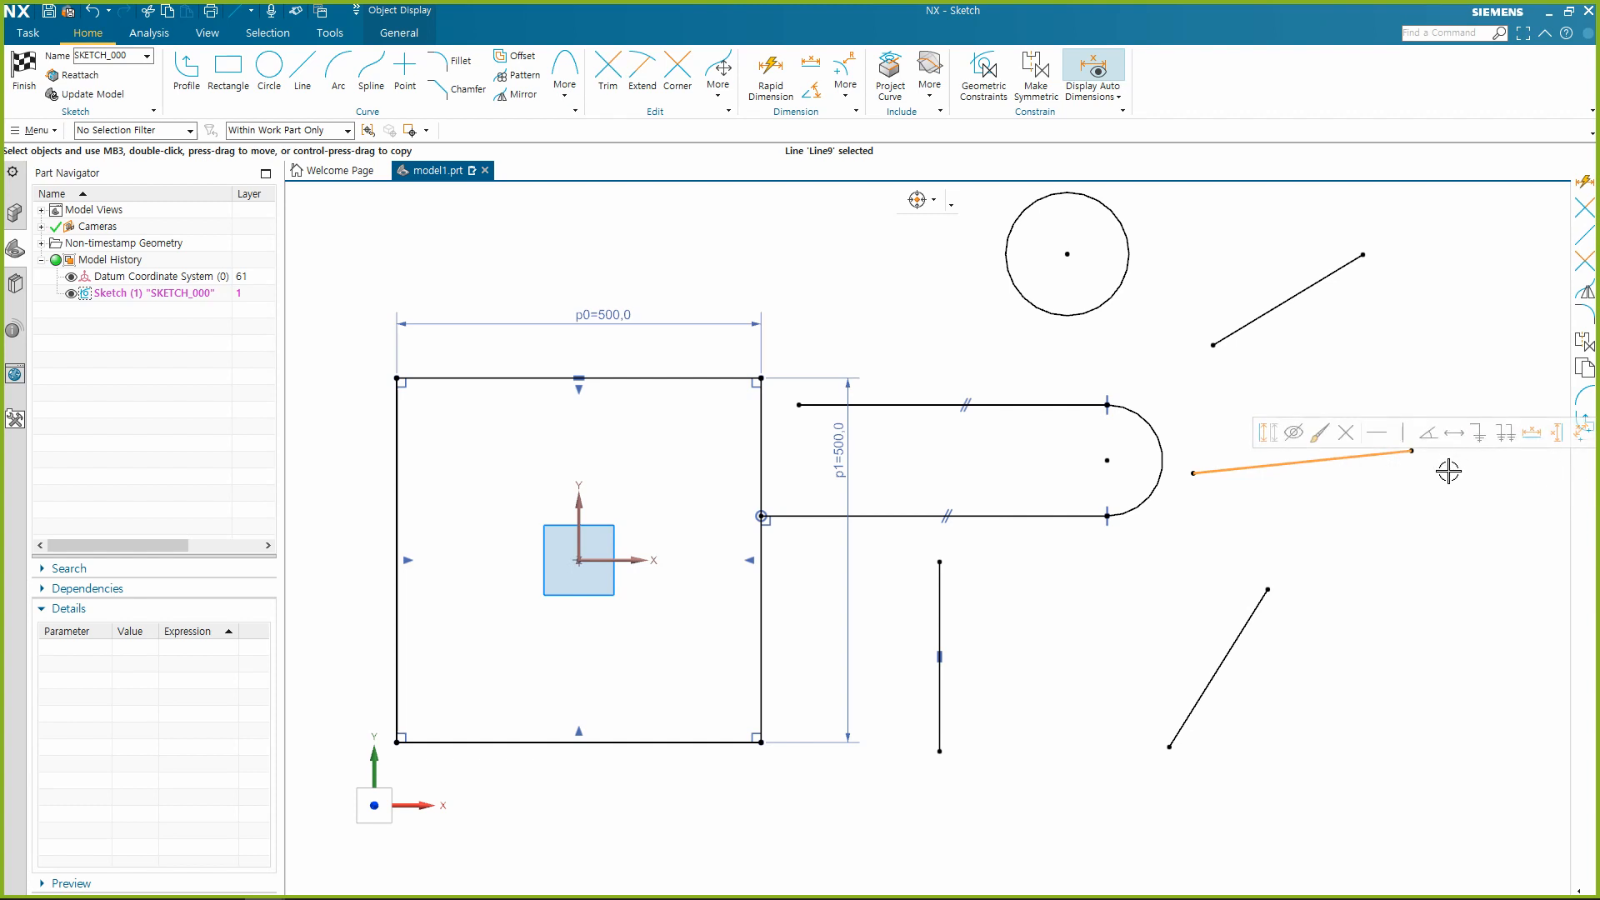
click(1368, 450)
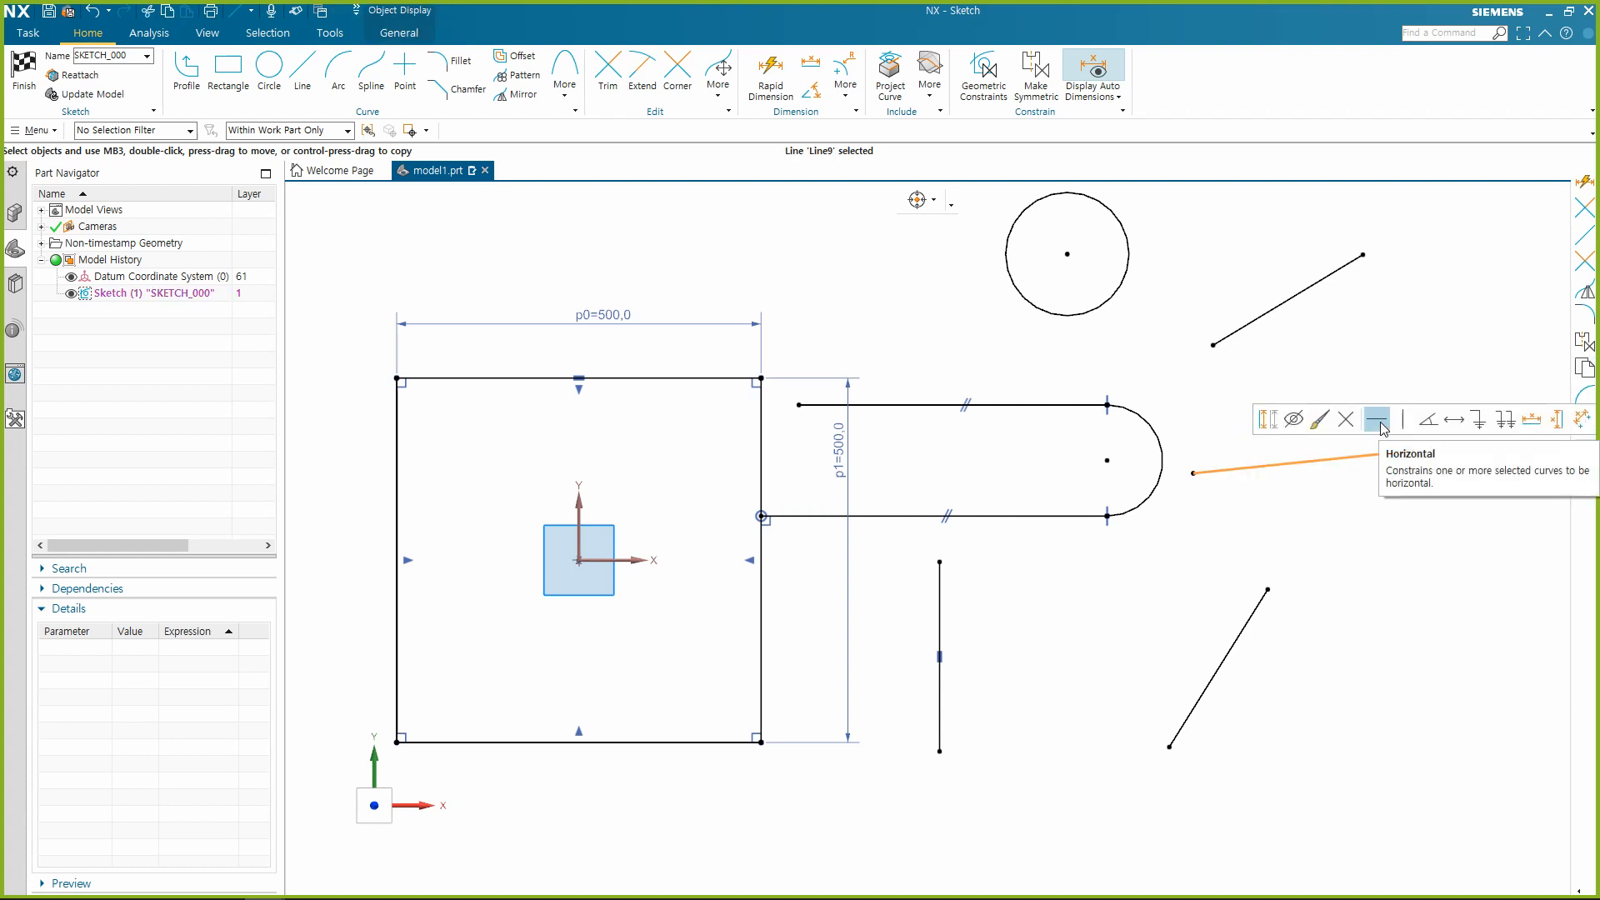
click(1377, 420)
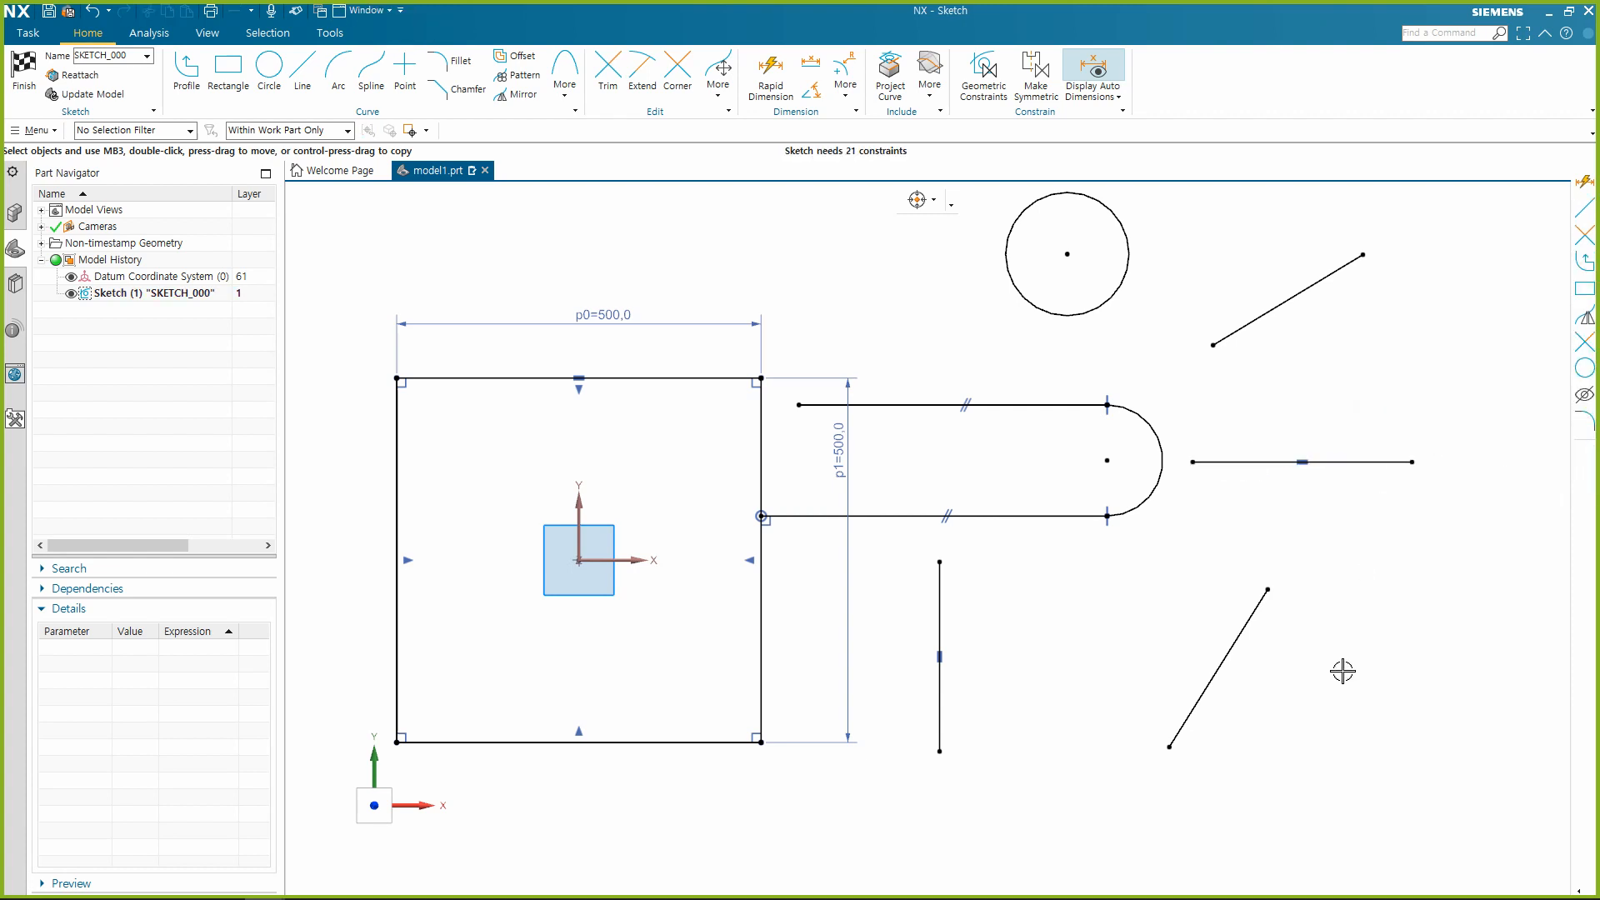
Apply a Vertical constraint to both remaining sloped lines, above and below the horizontal line.
click(1254, 610)
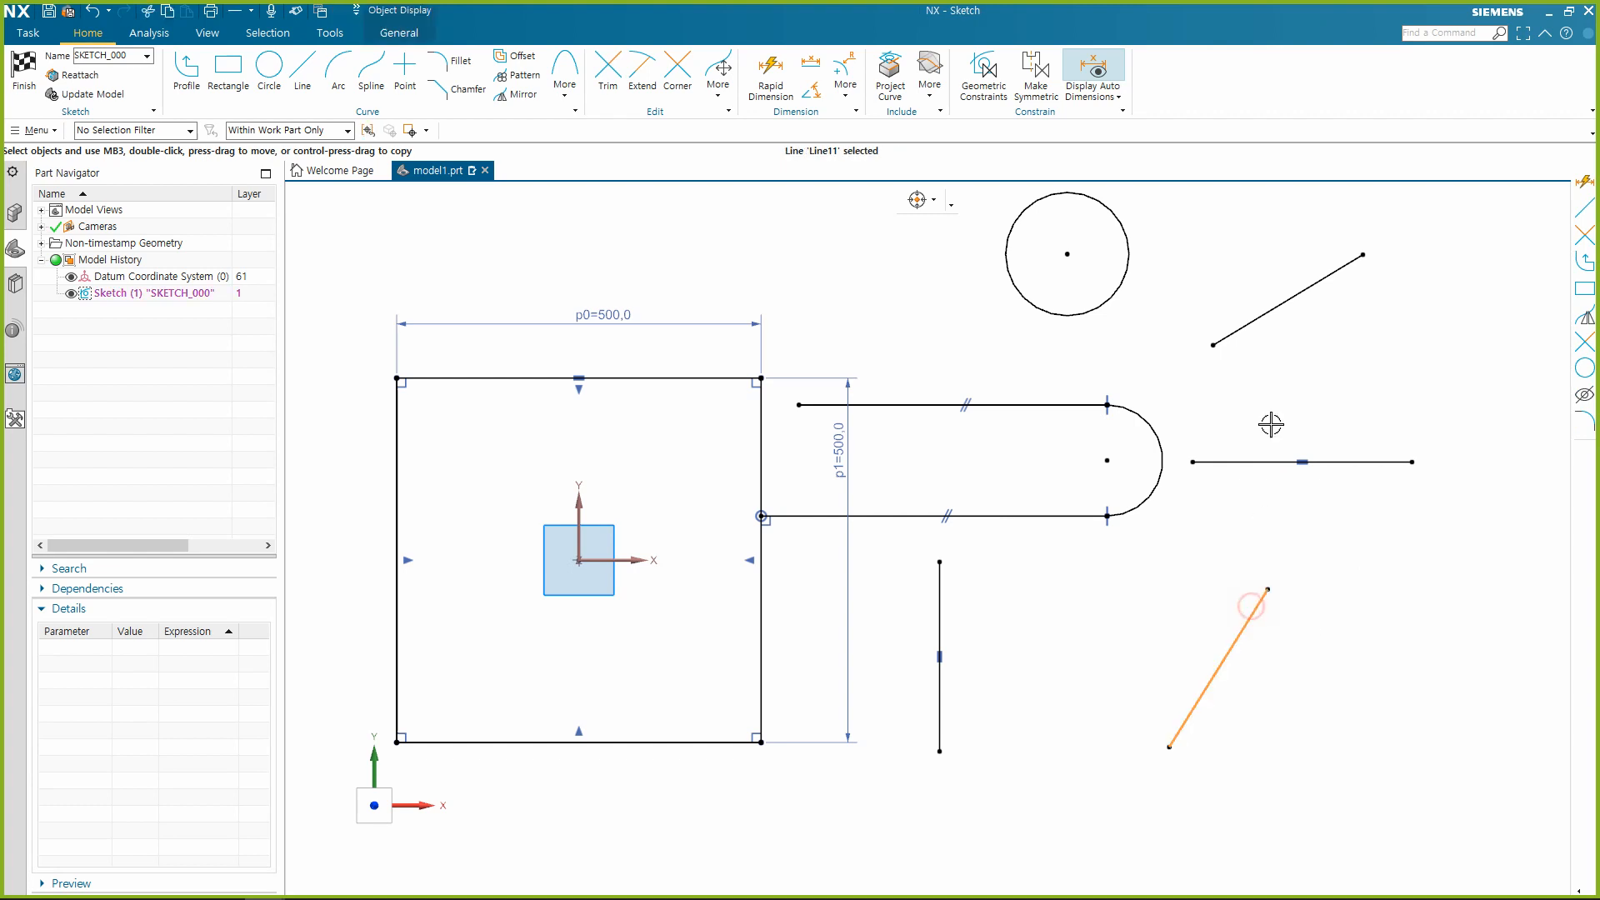
click(1300, 284)
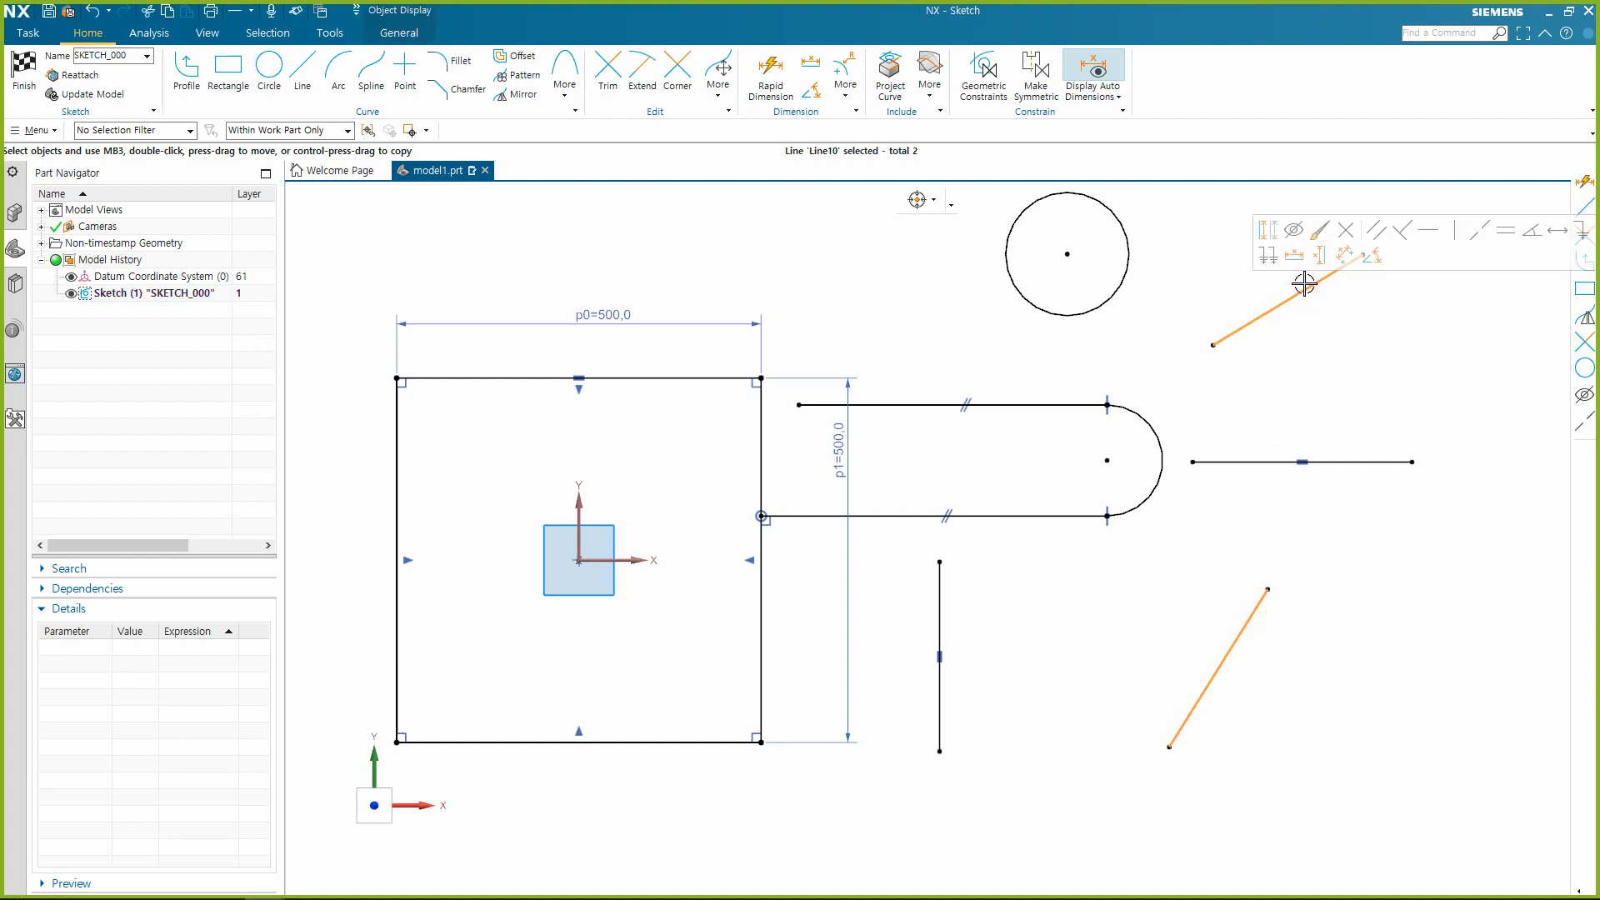
click(1455, 230)
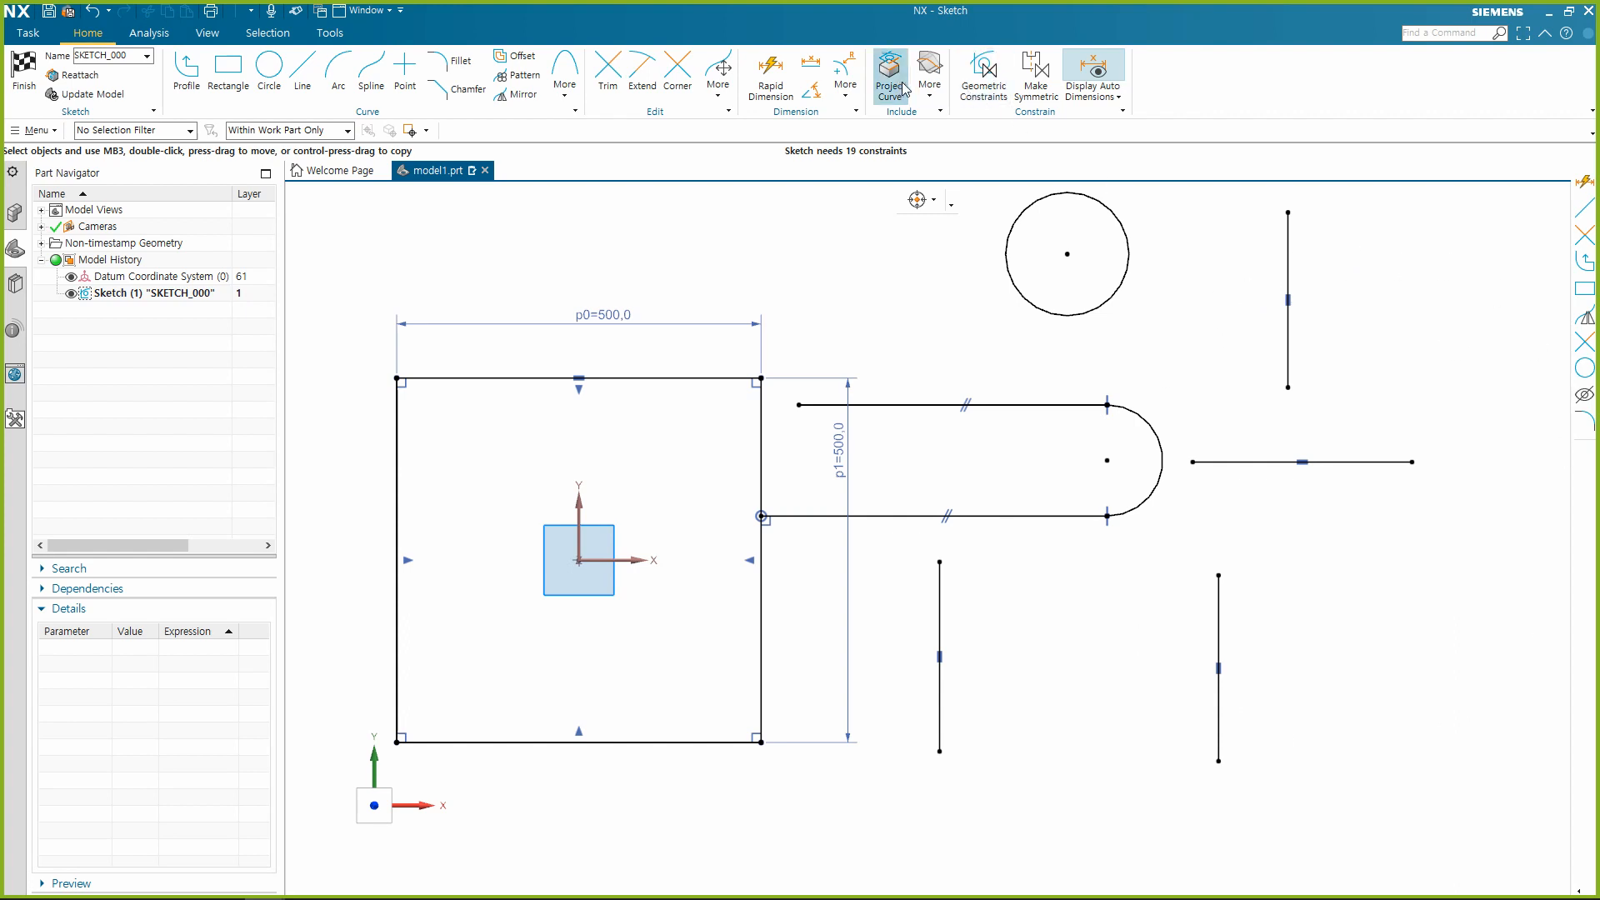
click(991, 62)
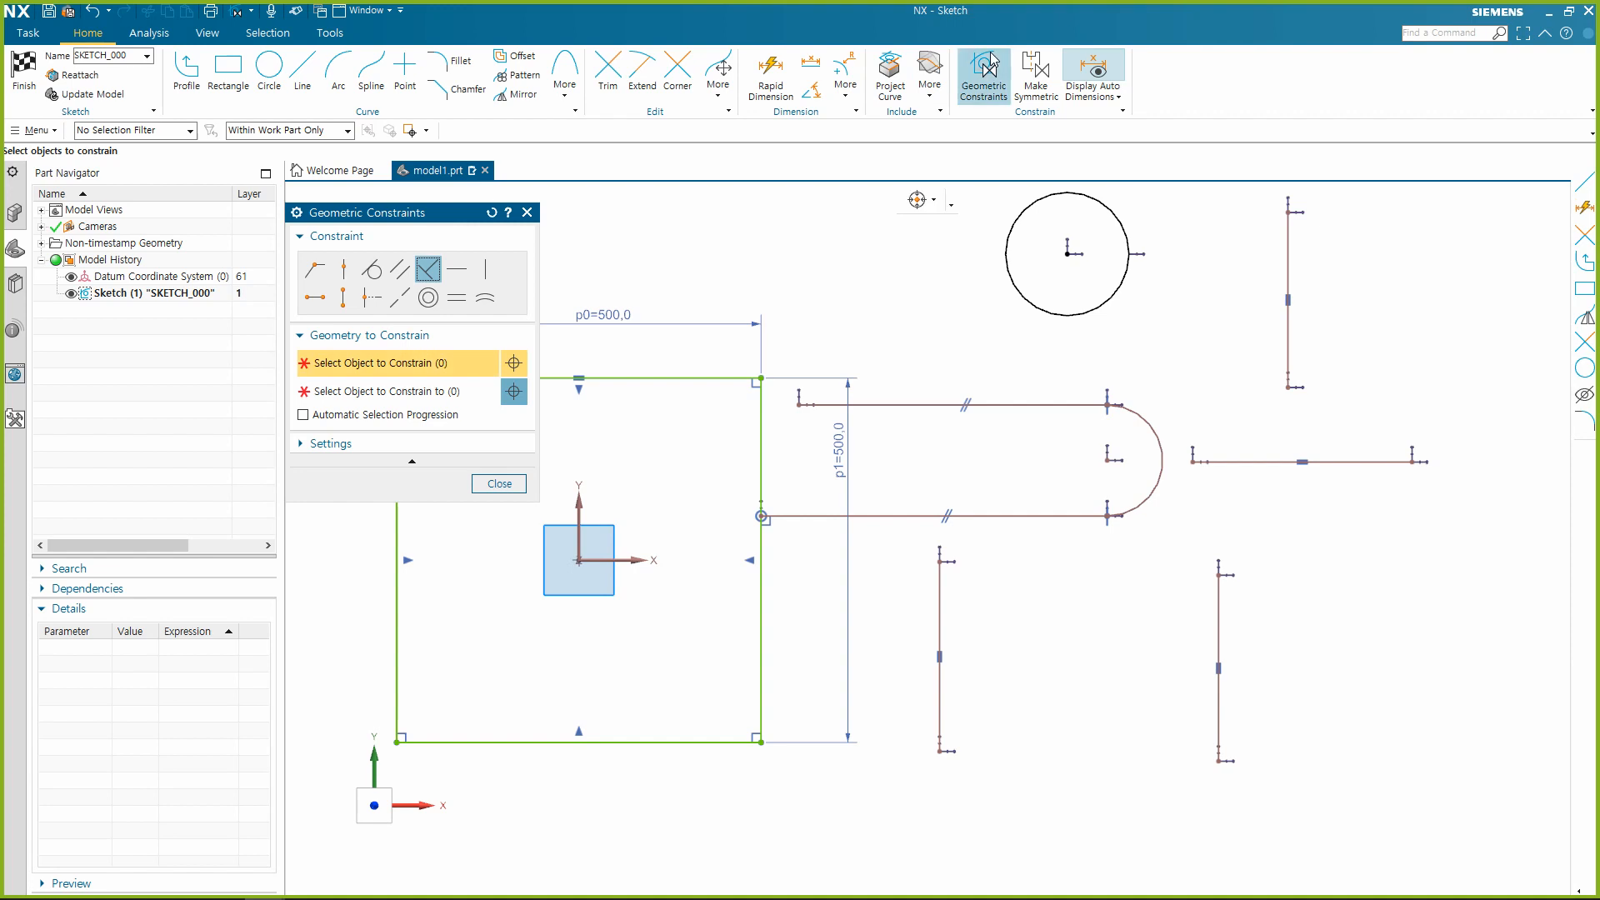
scroll(1192, 361, down, 2)
scroll(1038, 325, up, 1)
key(Escape)
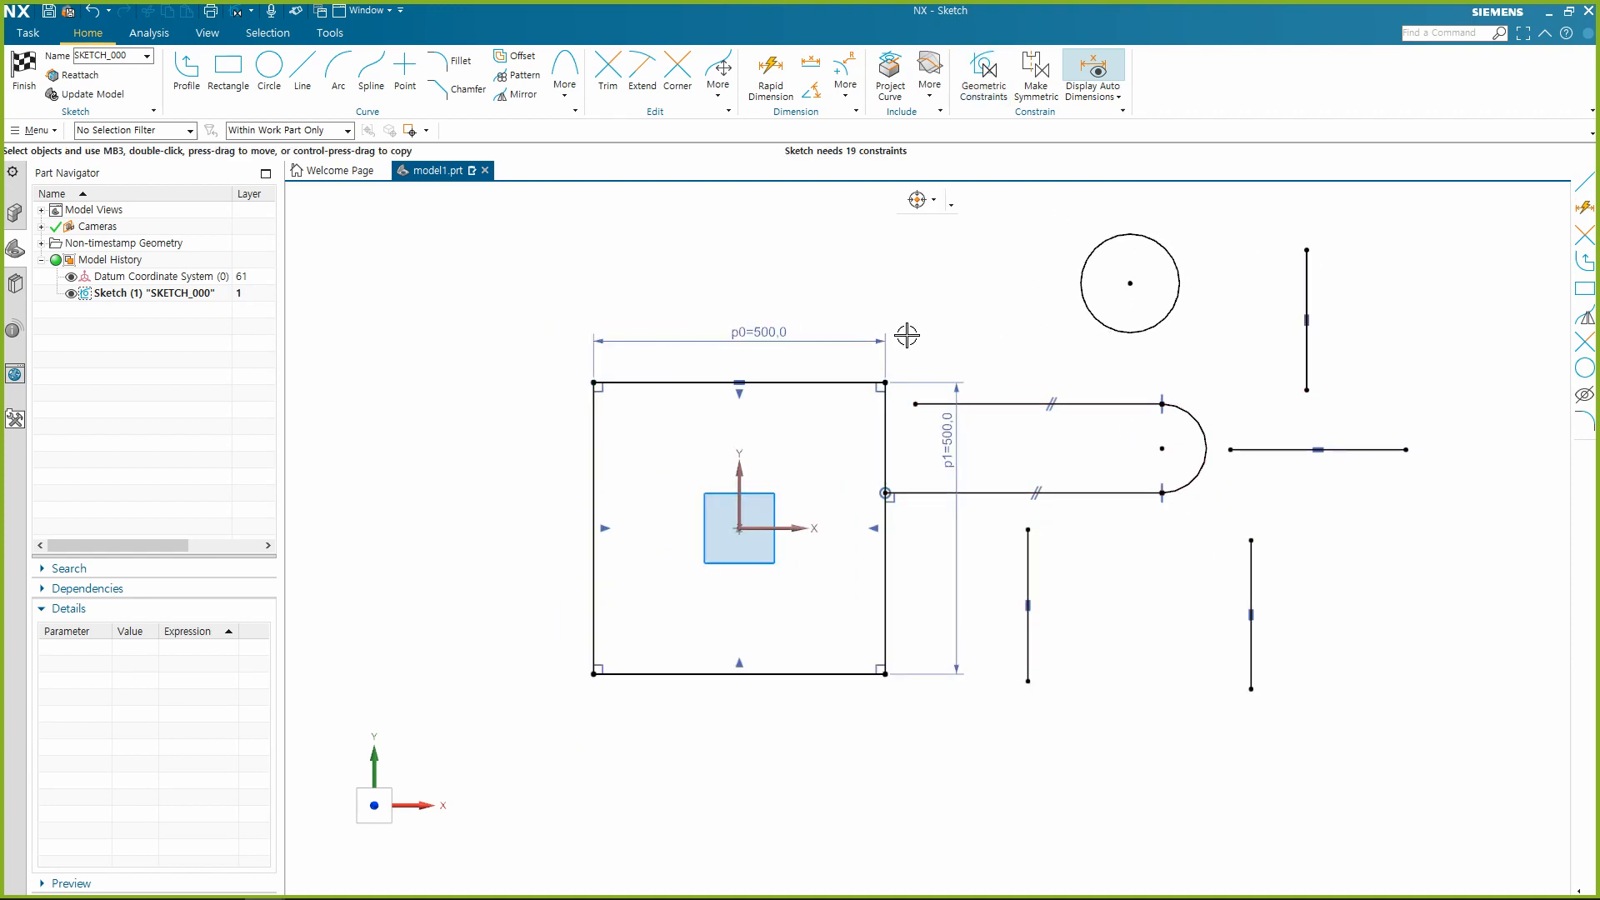
Delete all curves and dimensions from the sketch, including the square, circle, line-arc chain and separate lines.
mouse_move(492, 285)
mouse_down()
mouse_move(903, 536)
mouse_move(1475, 760)
mouse_move(454, 209)
mouse_up()
key(Delete)
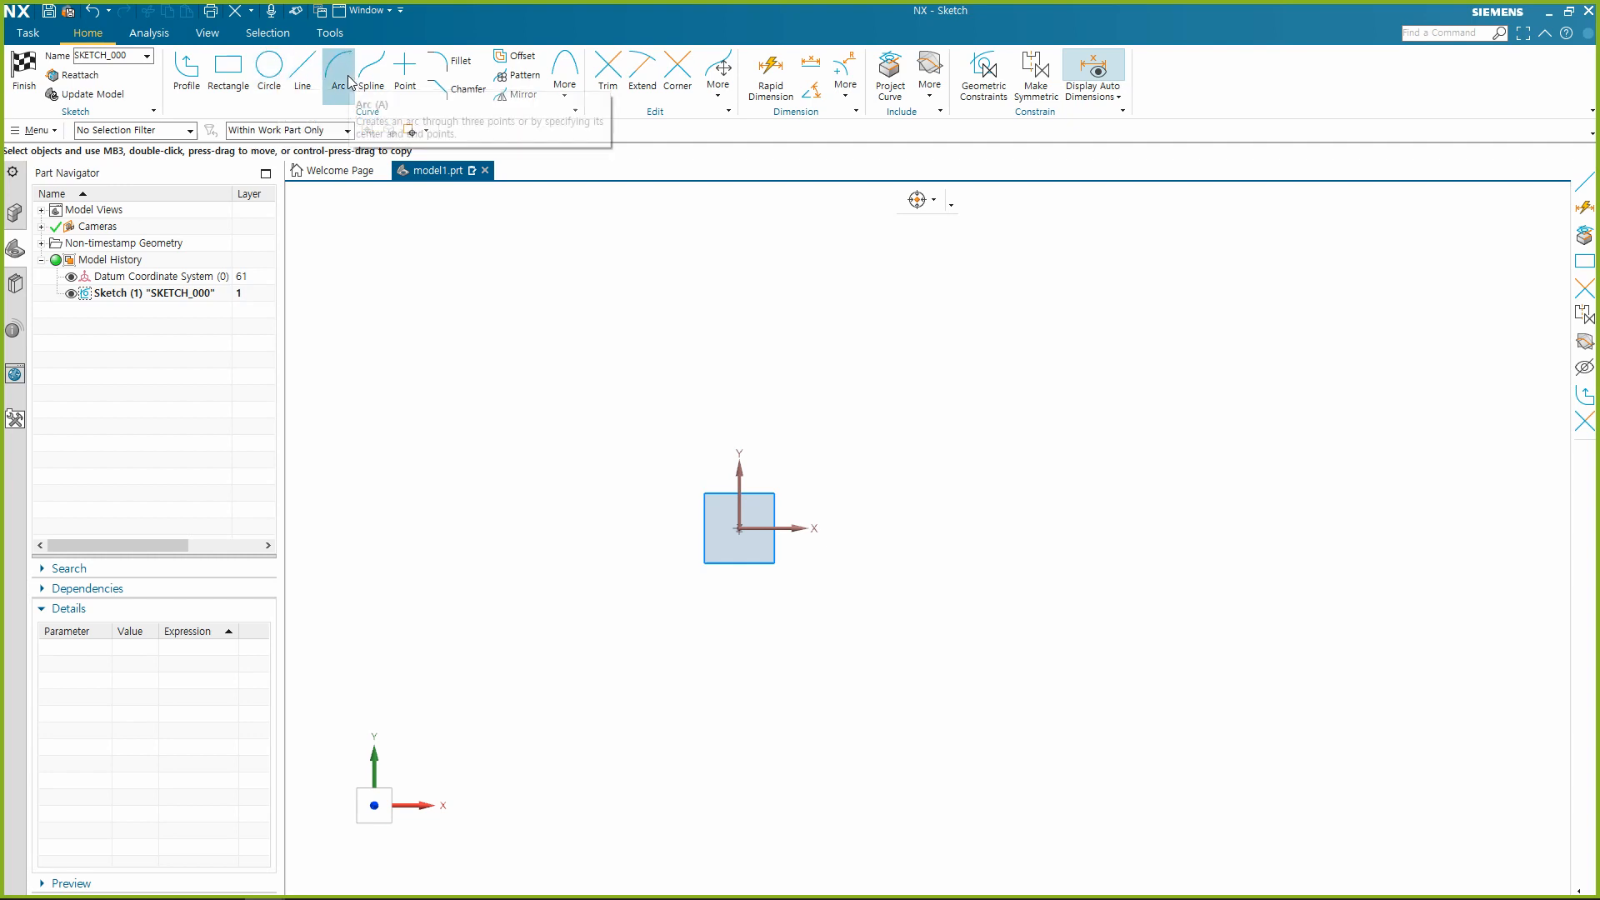
Sketch a closed slot around the origin with Profile, using two horizontal lines about 490 long joined by tangent 180° arcs of about radius 235.
click(188, 83)
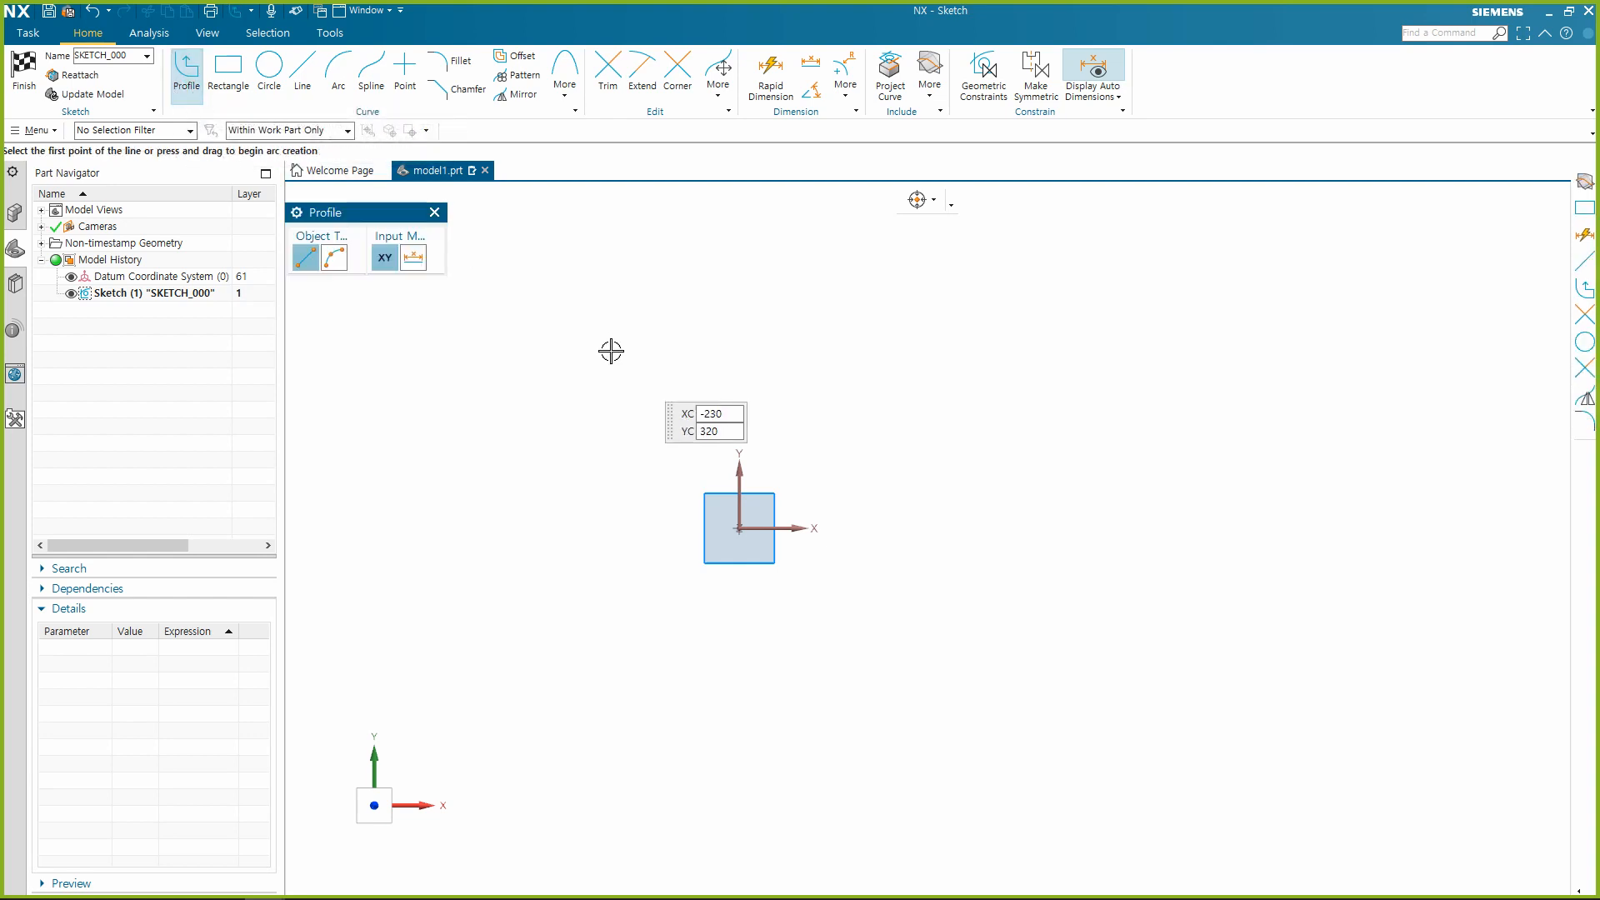
click(658, 343)
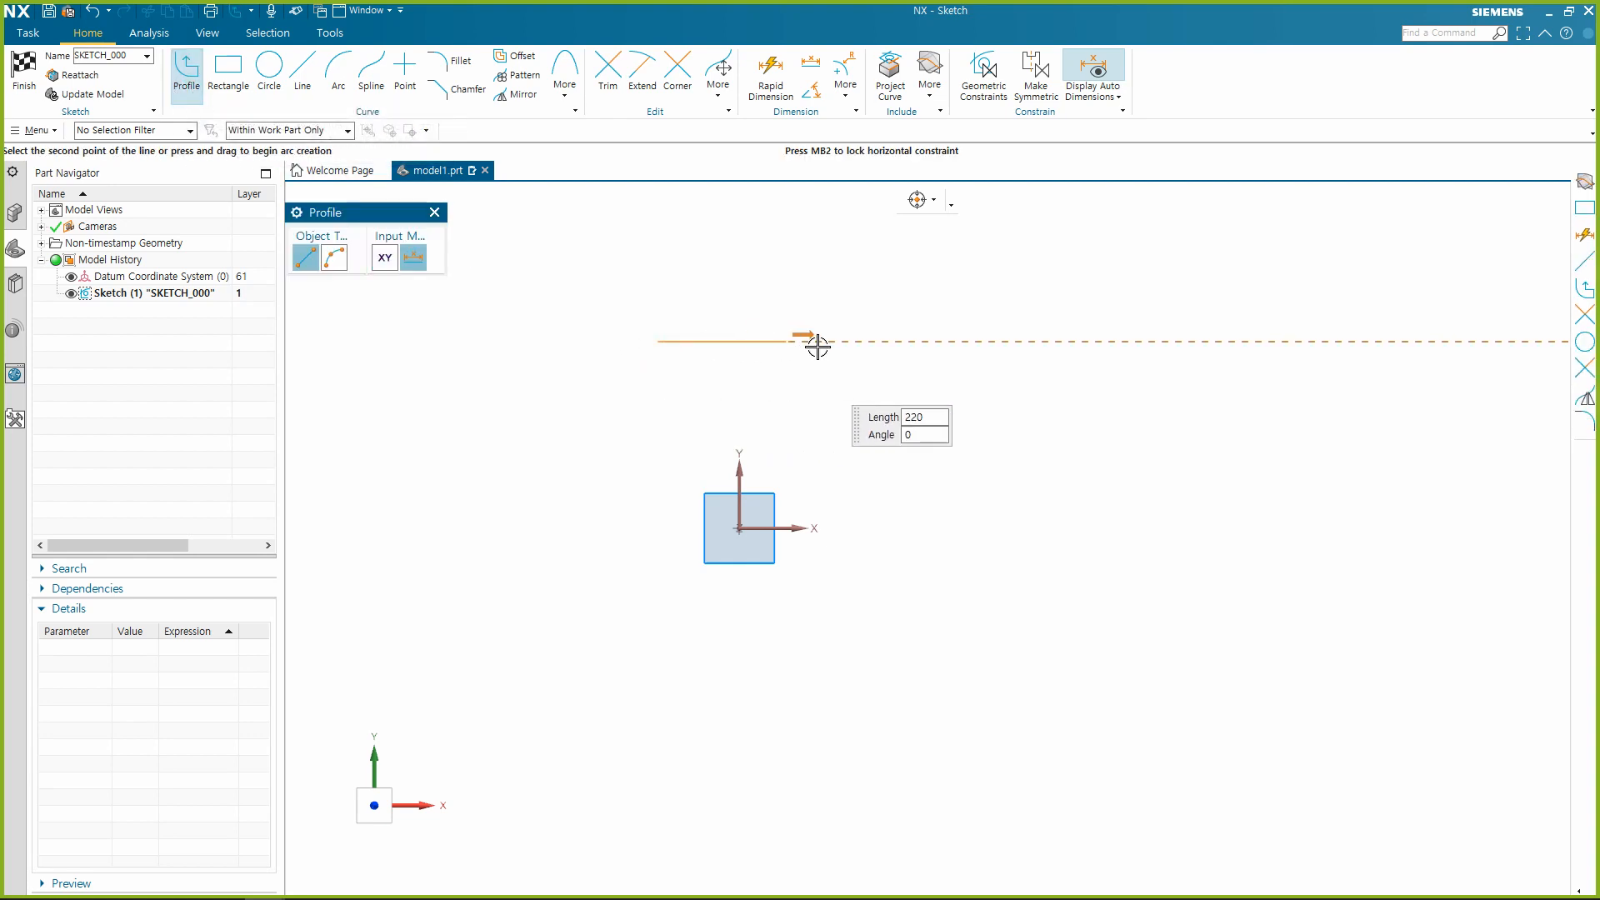
click(944, 347)
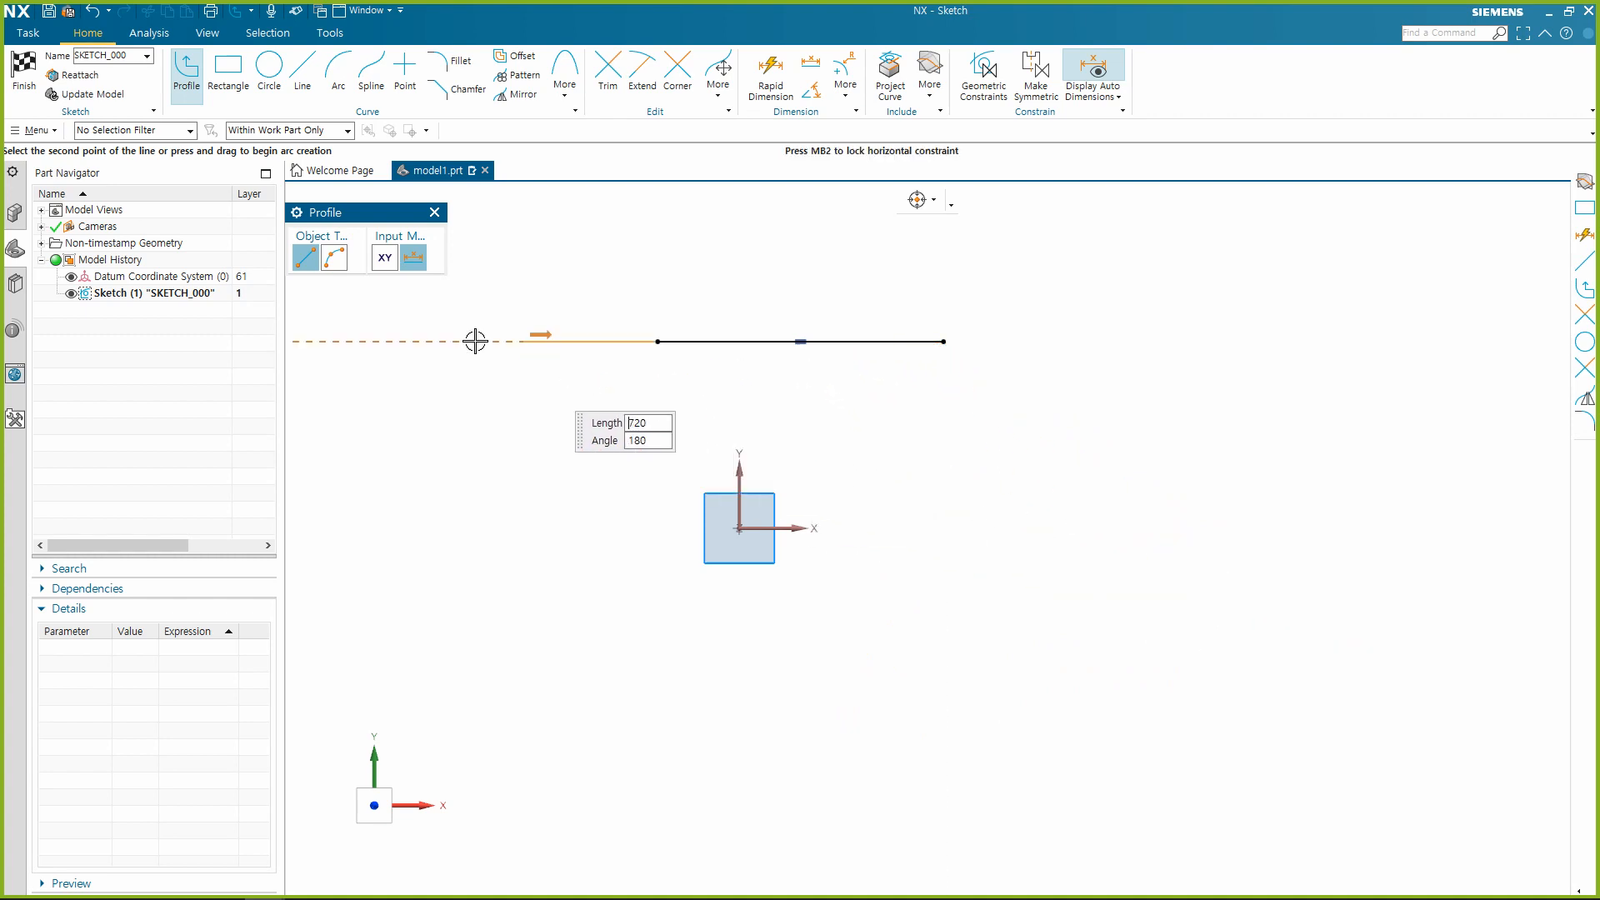
click(336, 258)
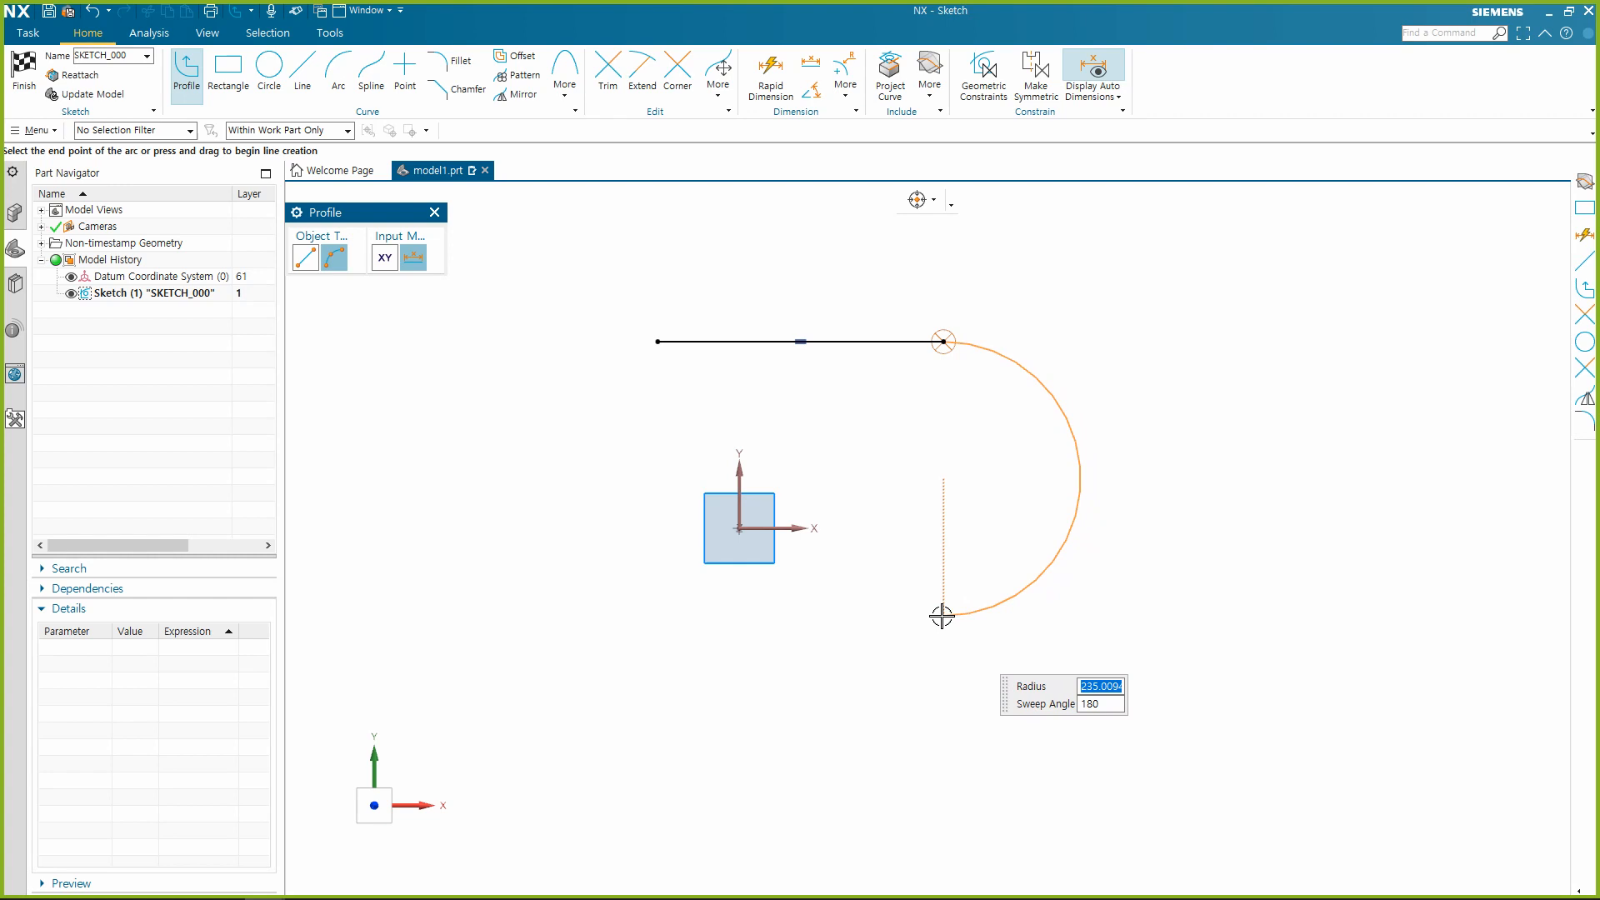
click(942, 616)
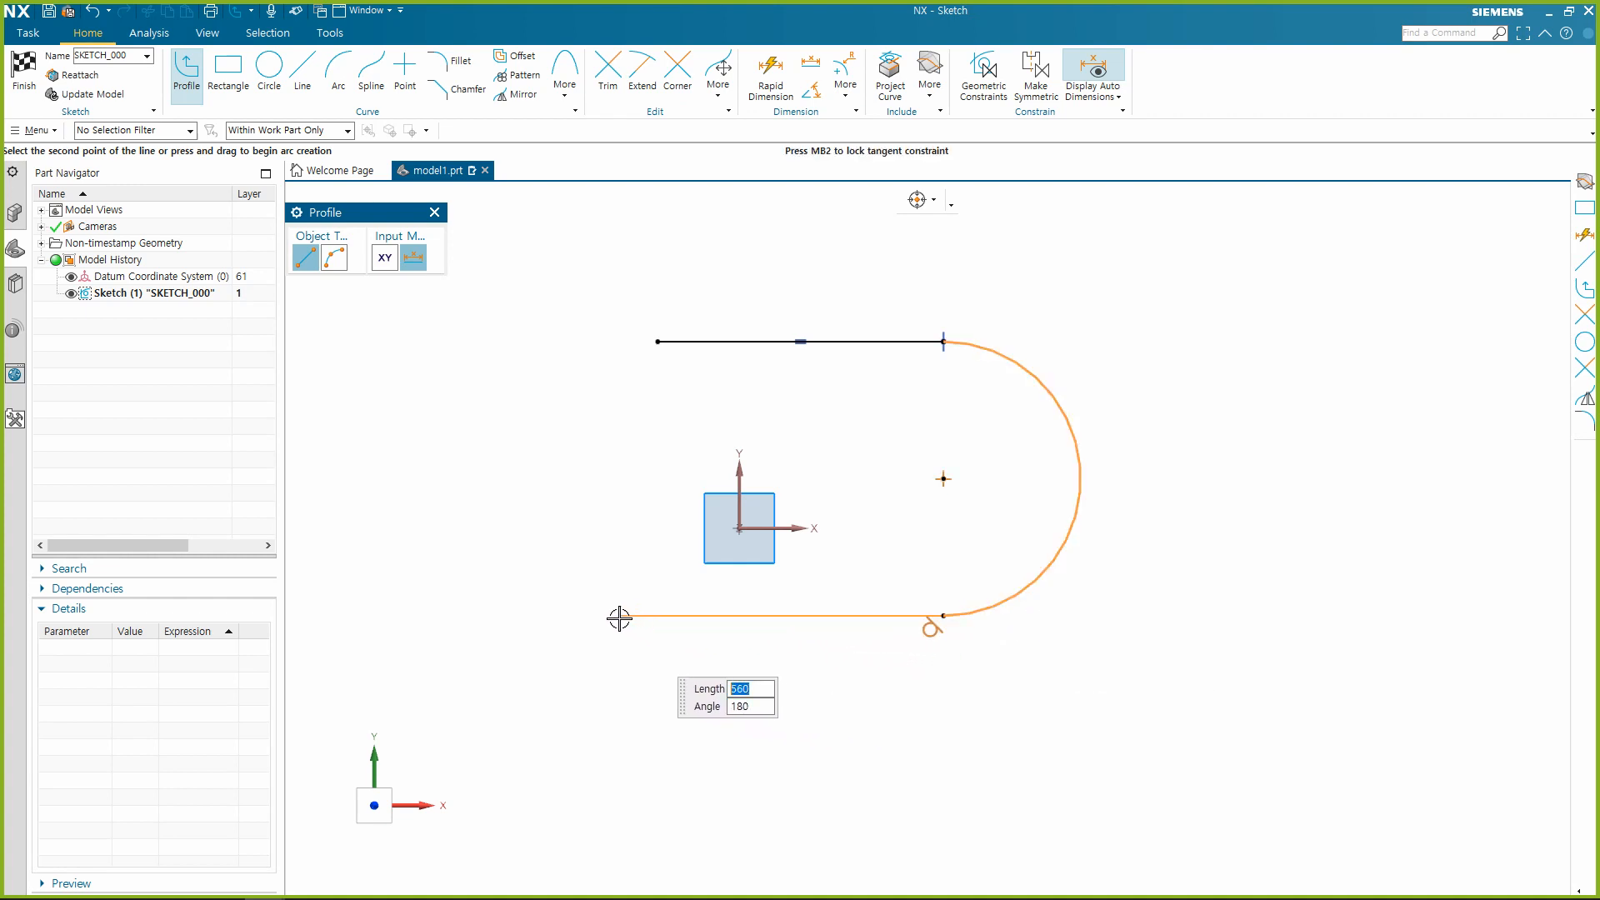
click(655, 616)
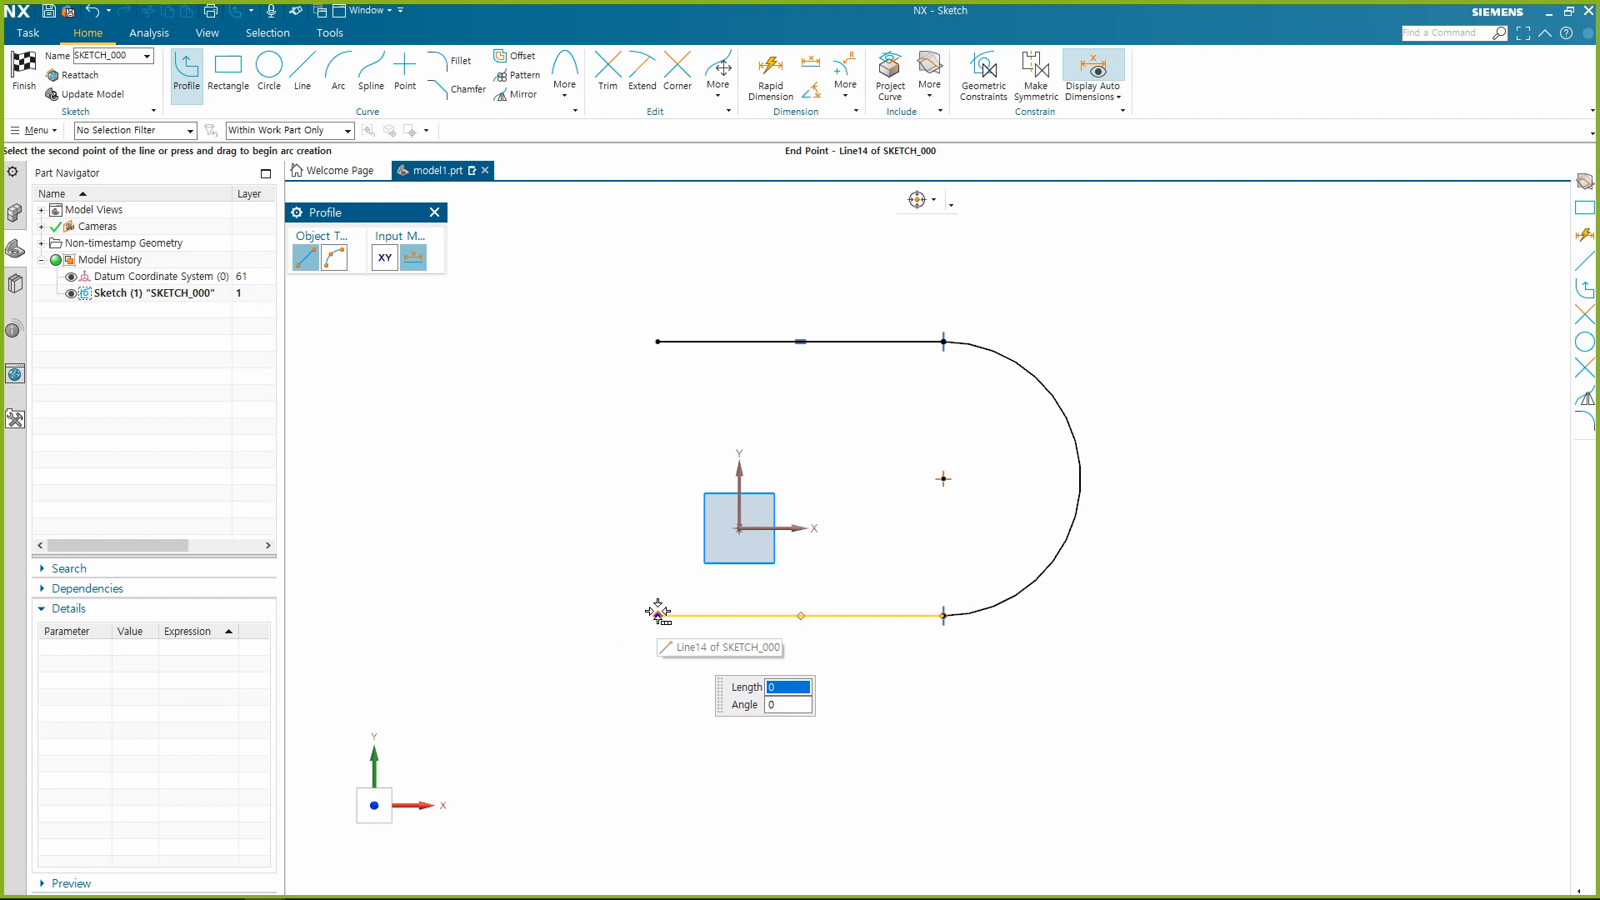
drag(659, 612, 658, 608)
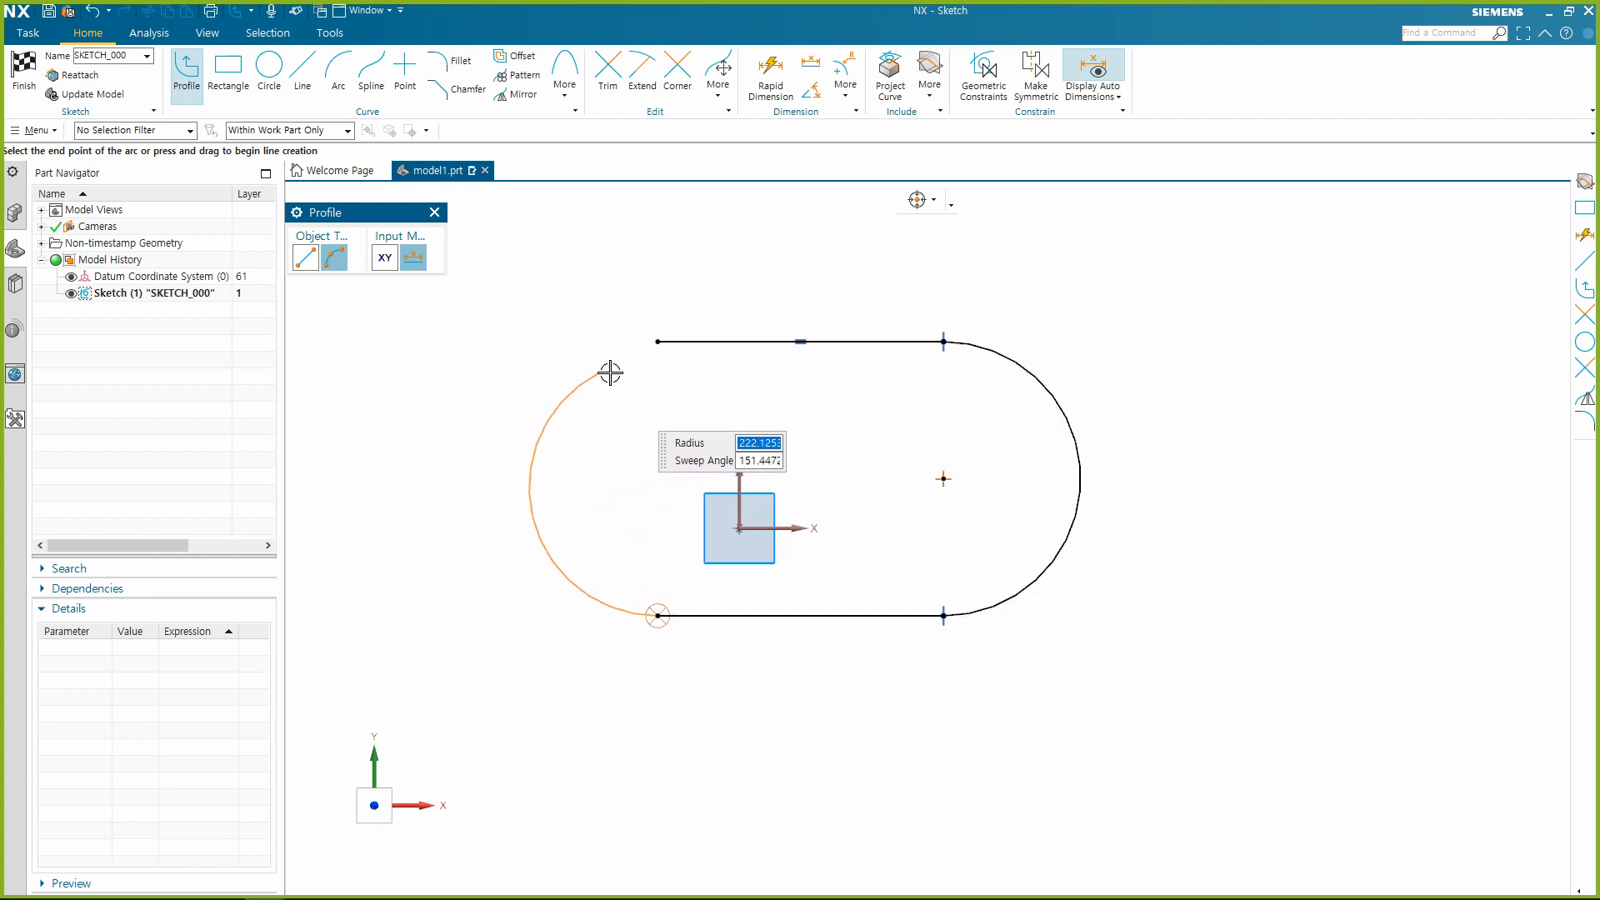
click(657, 343)
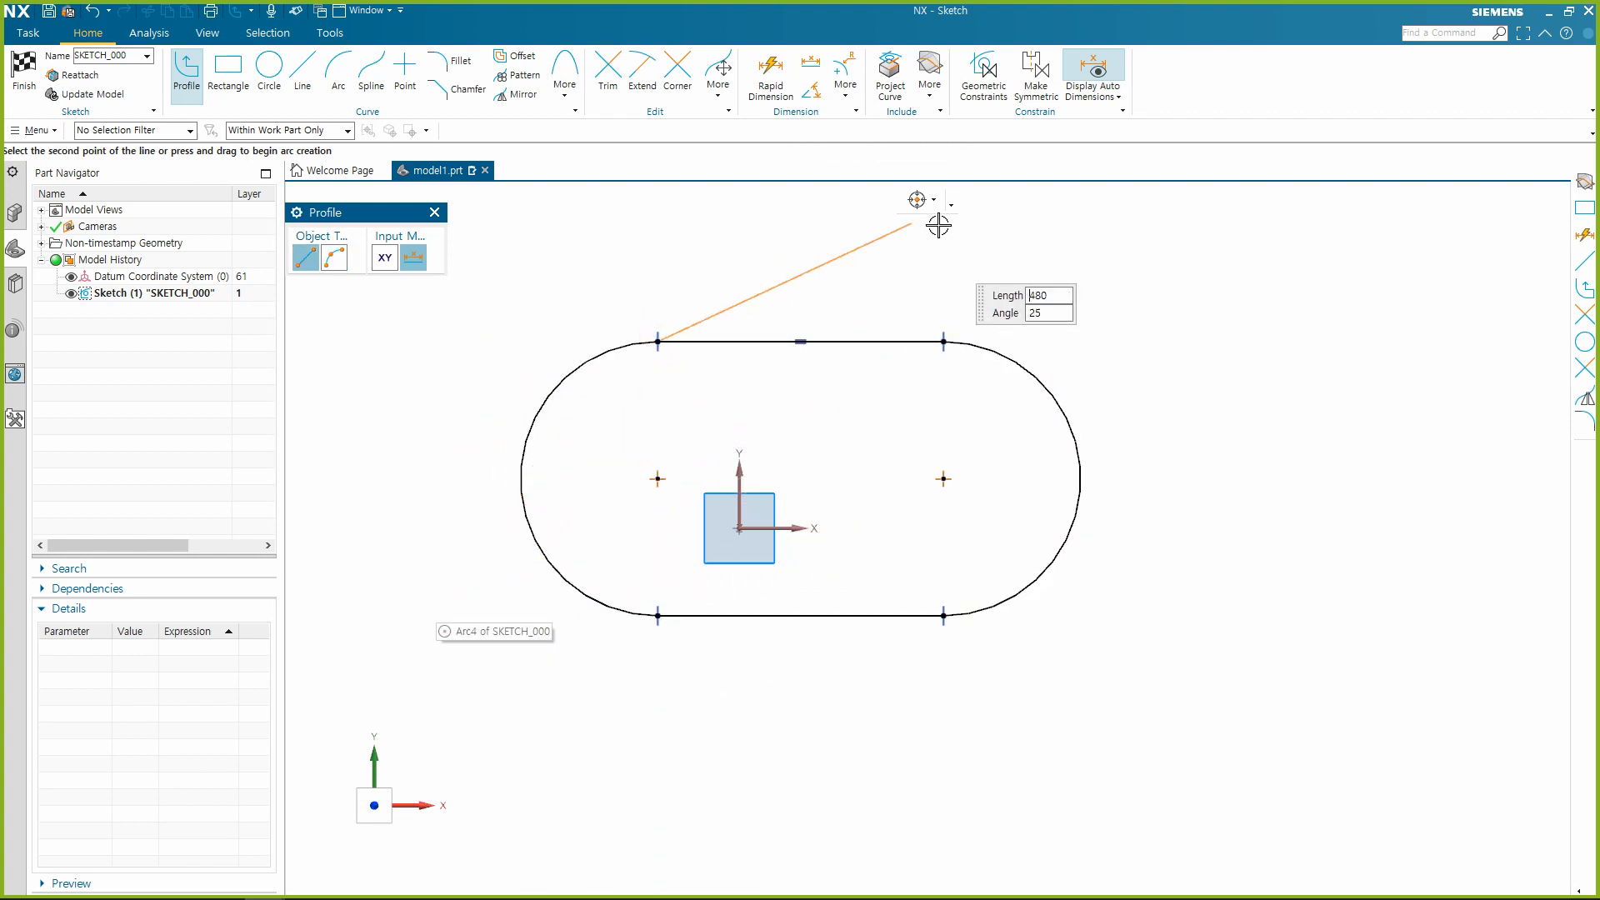
key(Escape)
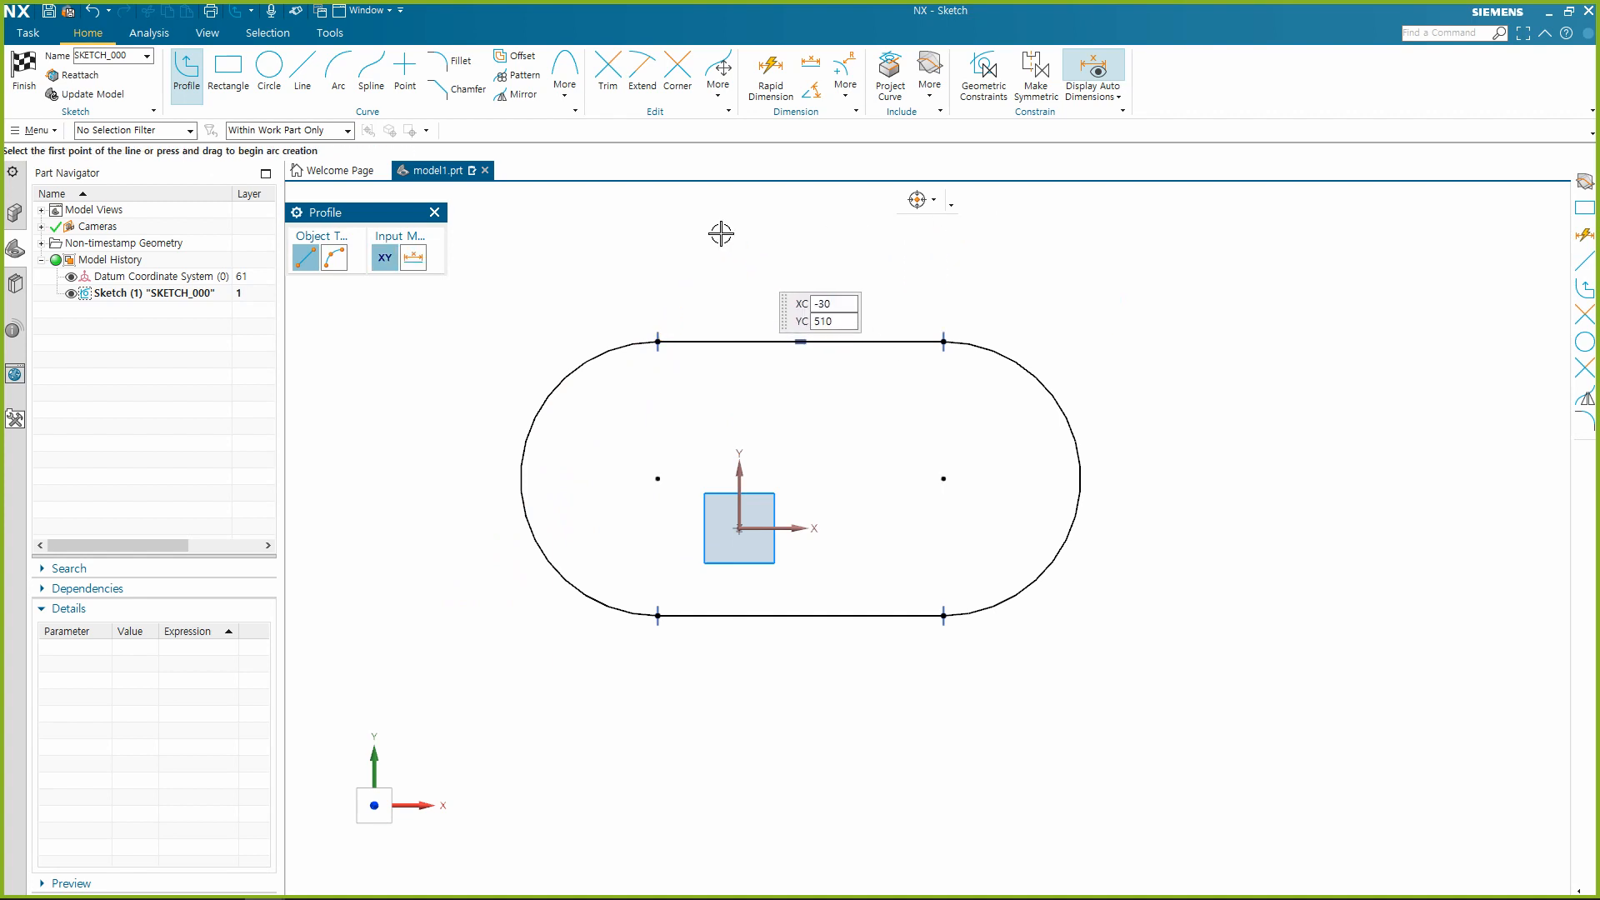
key(Escape)
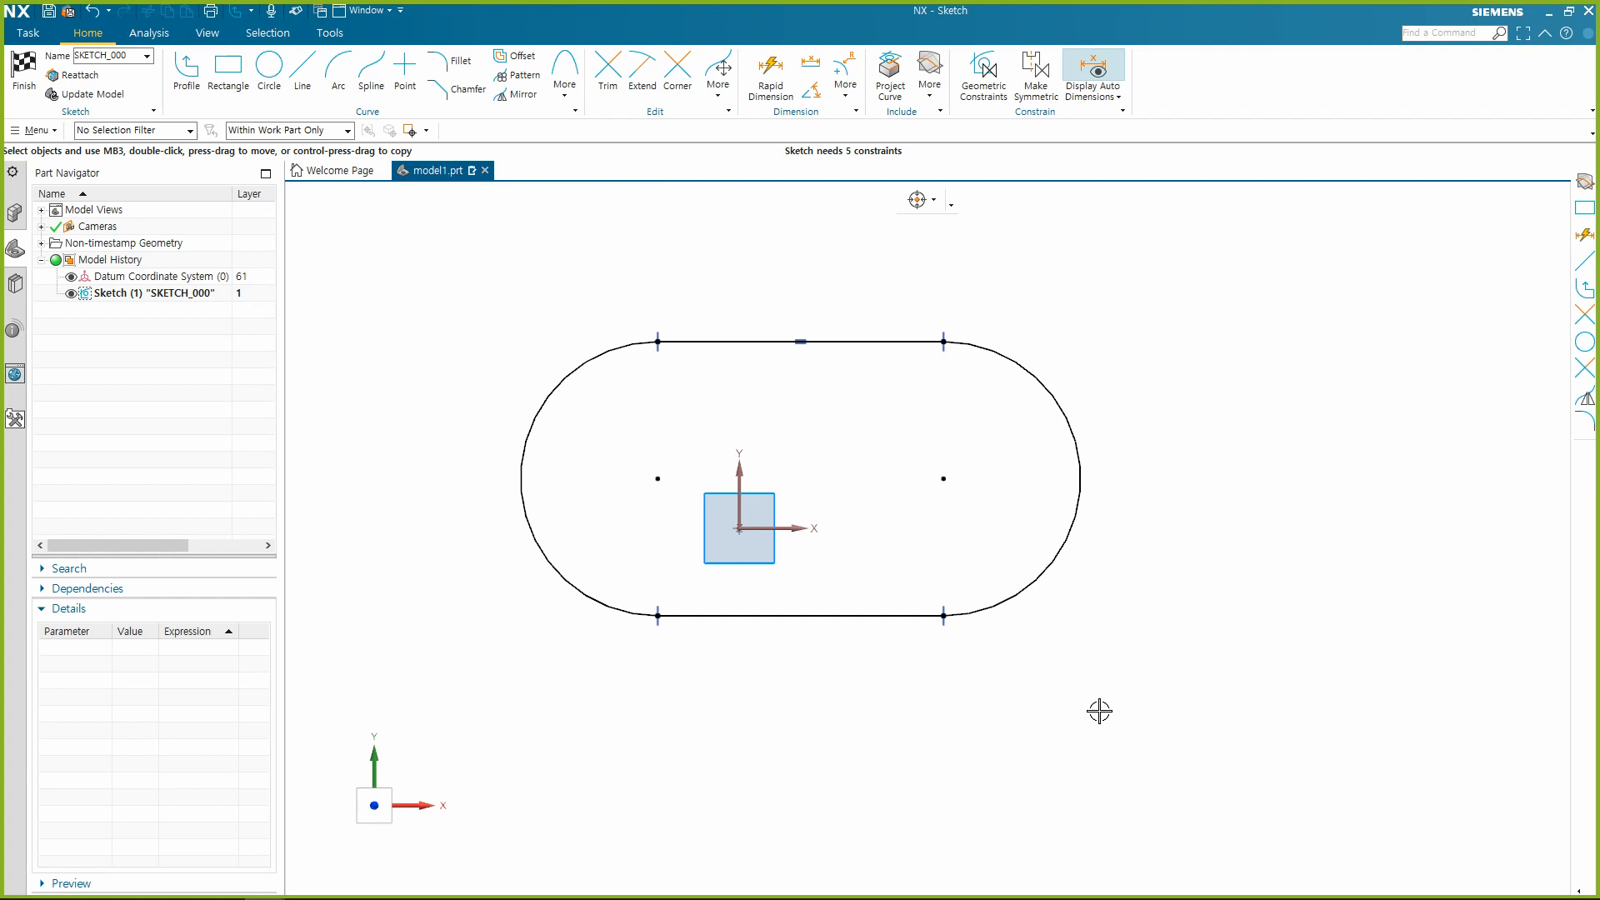
Pull the lower line's right endpoint down and inward so the line slopes, and delete the upper line's Horizontal constraint.
mouse_move(941, 617)
mouse_down()
mouse_move(964, 642)
mouse_move(911, 632)
mouse_move(1058, 718)
mouse_move(958, 740)
mouse_move(883, 528)
mouse_move(1011, 511)
mouse_move(1039, 464)
mouse_move(1057, 561)
mouse_move(932, 646)
mouse_move(828, 693)
mouse_move(793, 679)
mouse_move(880, 715)
mouse_move(833, 654)
mouse_move(867, 691)
mouse_up()
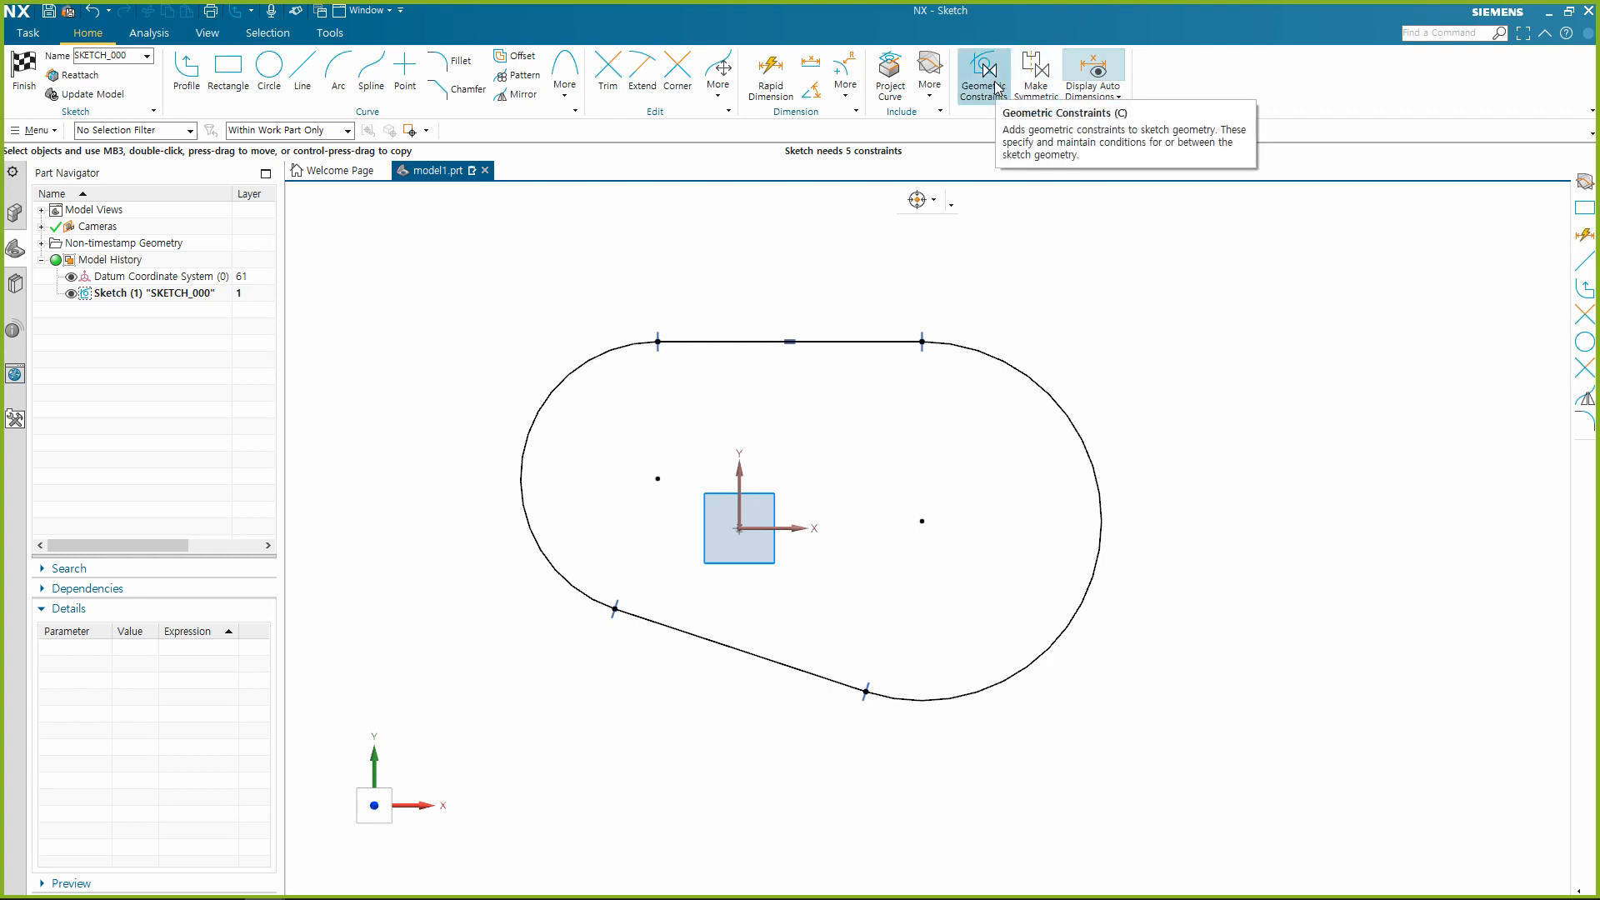
drag(732, 290, 842, 387)
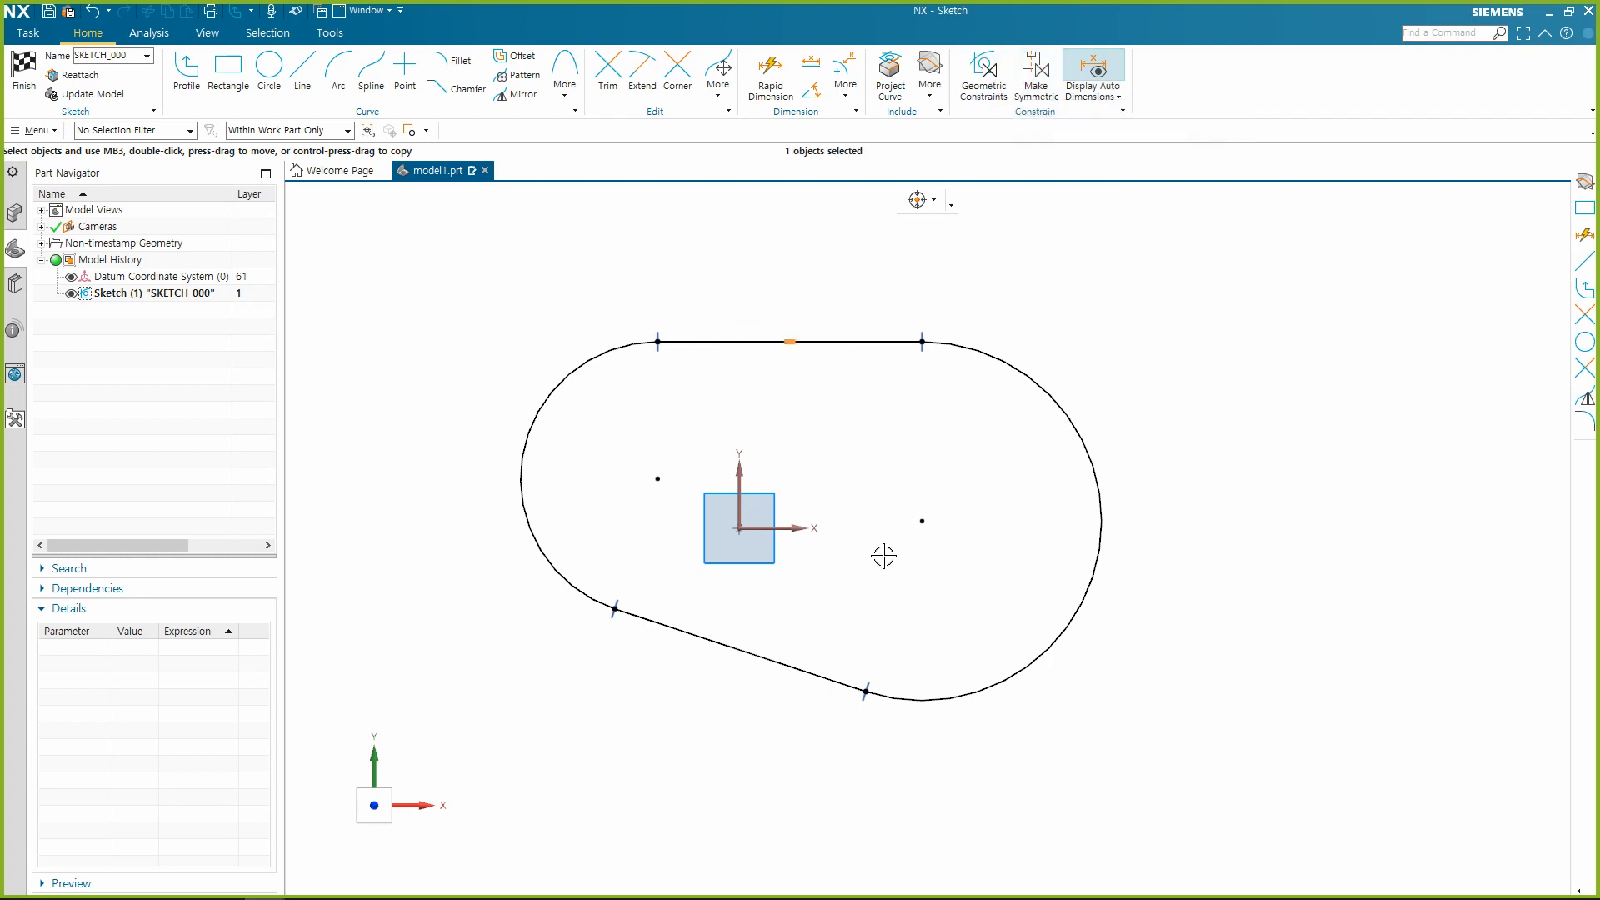
click(922, 577)
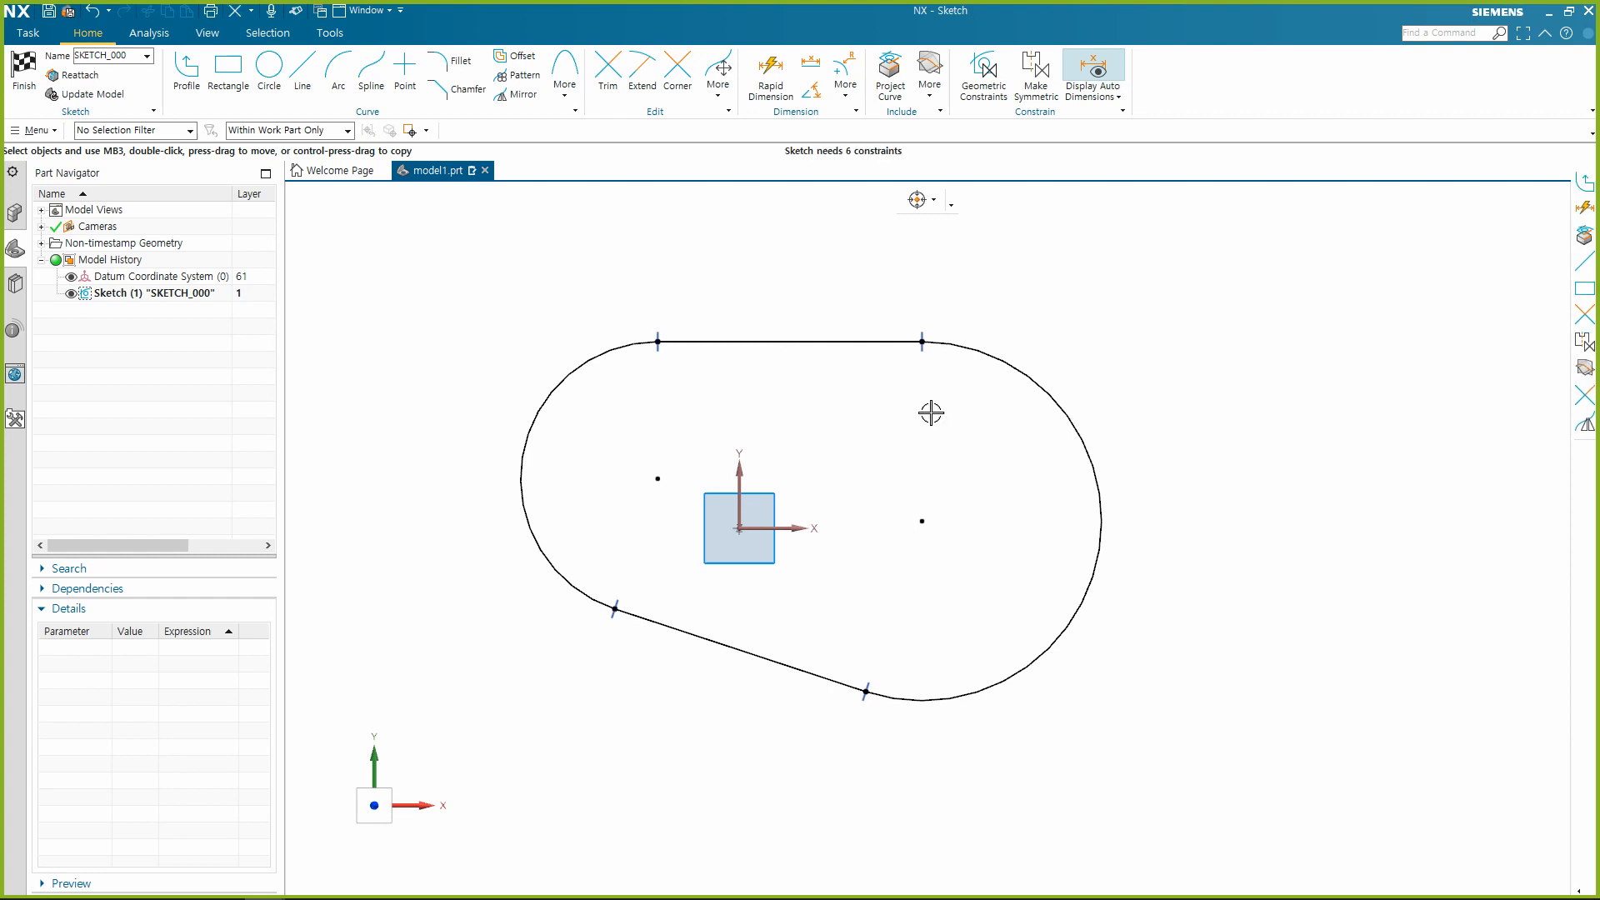
Apply a Horizontal constraint to the slot's upper and lower lines together.
click(848, 339)
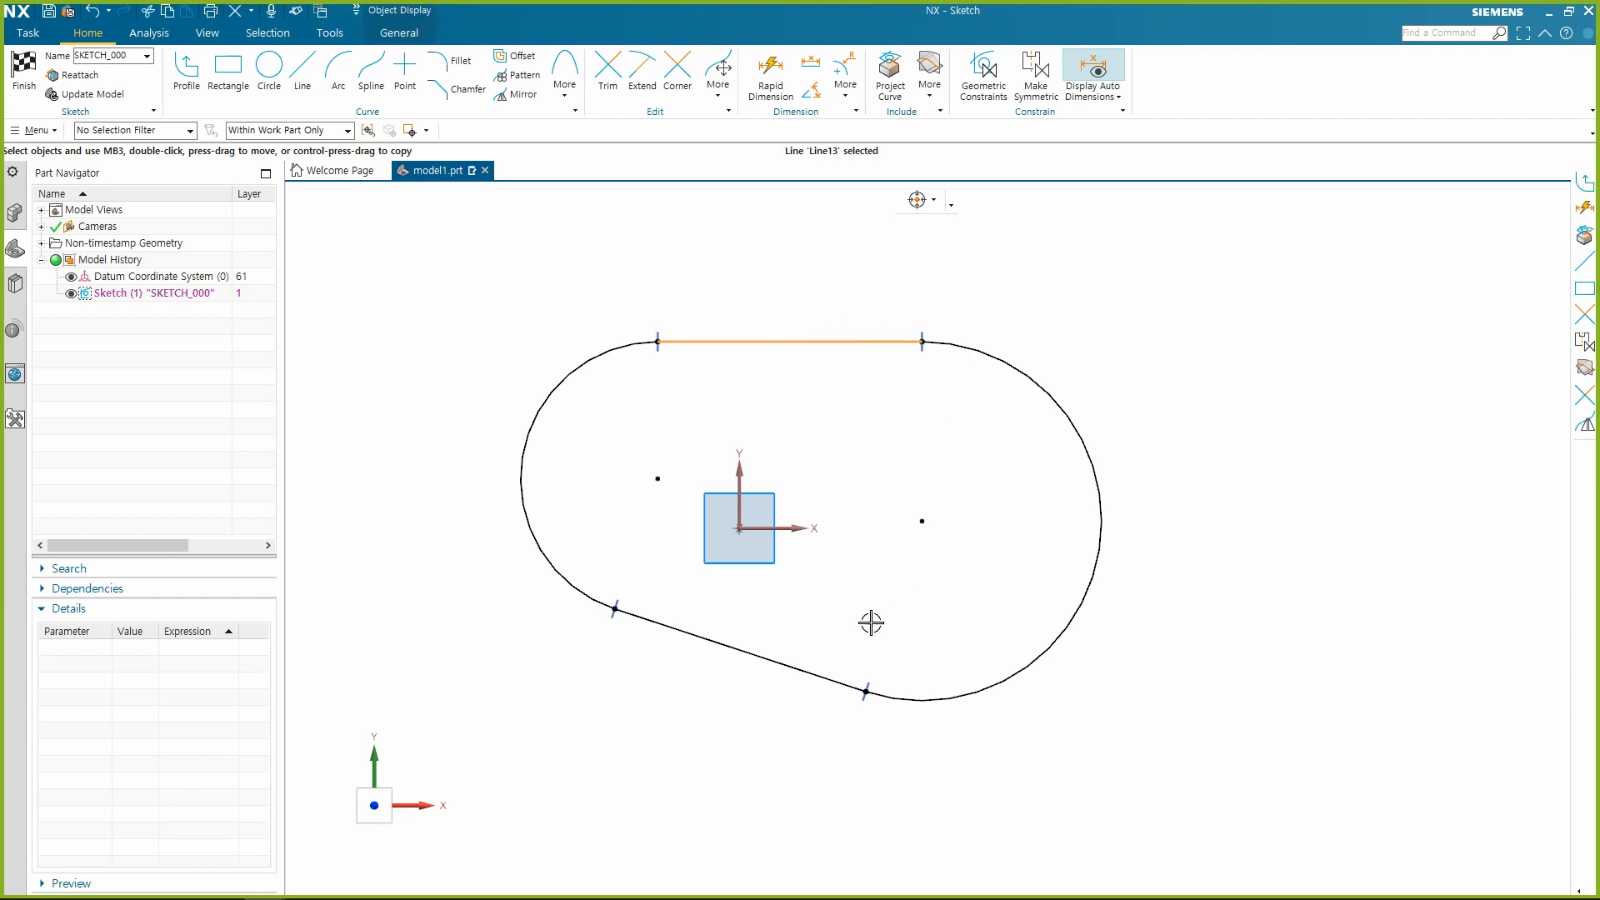
click(825, 668)
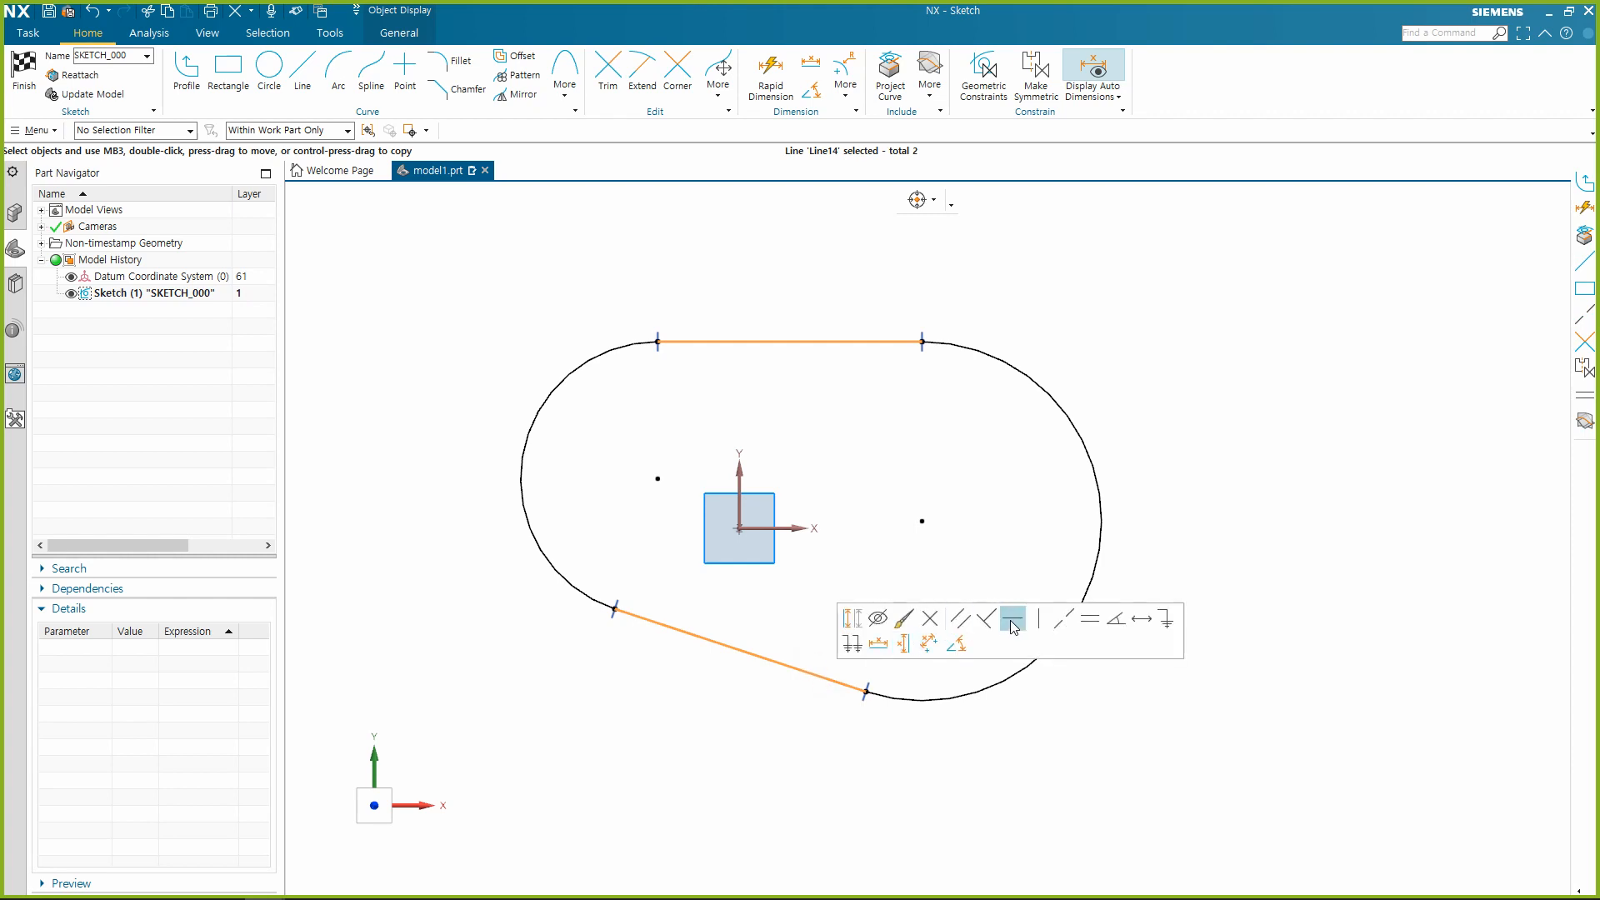
click(1013, 624)
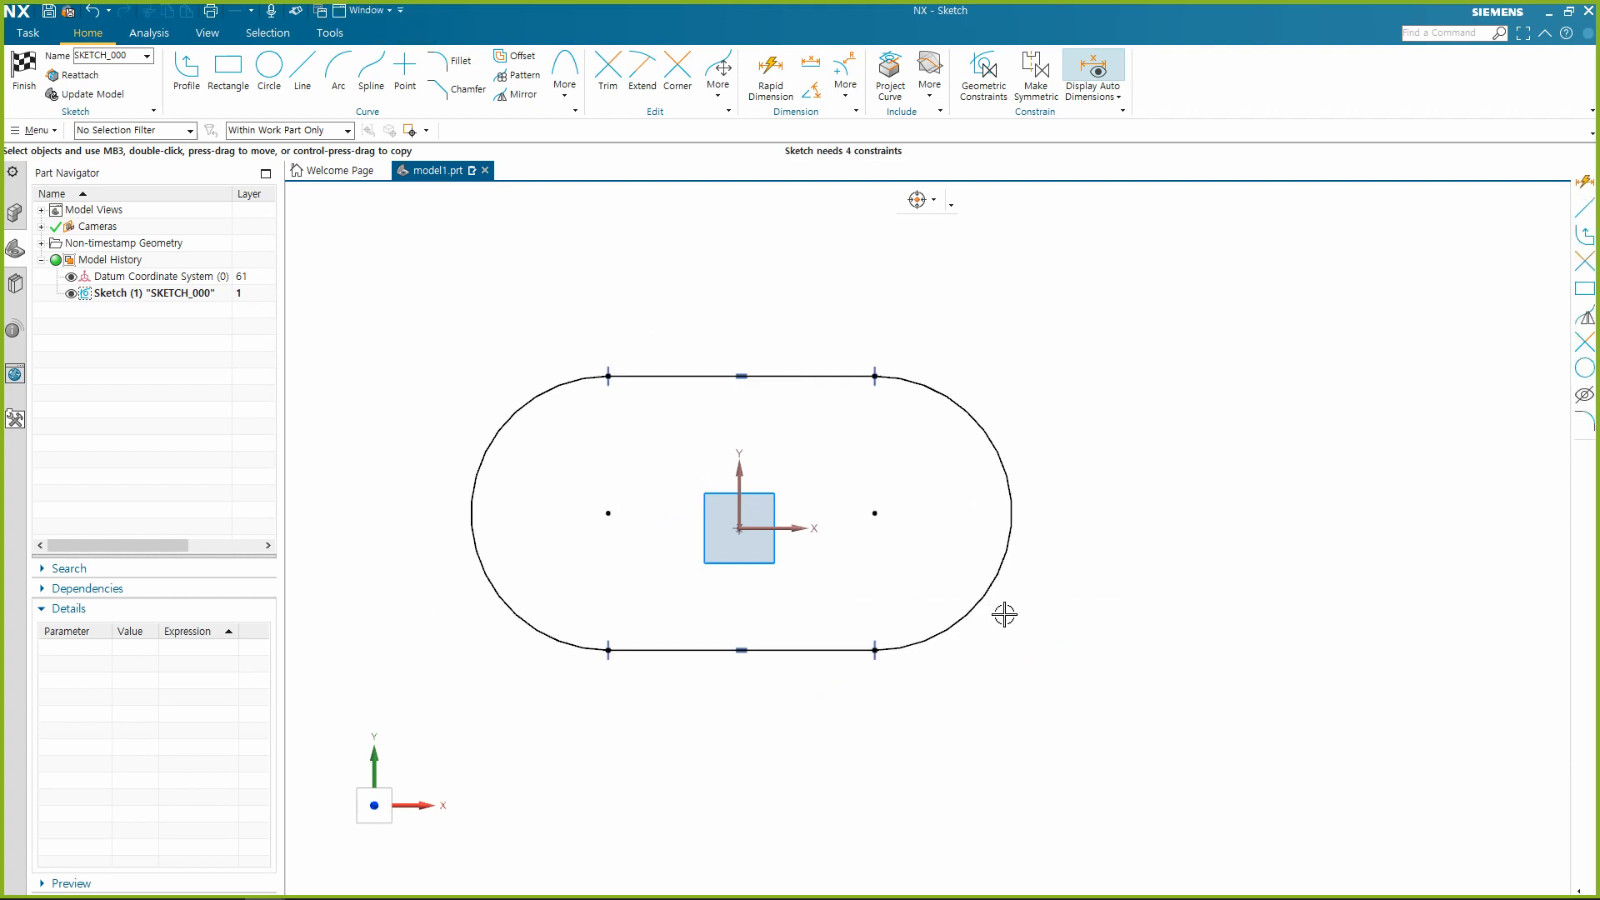
Delete all four Tangent constraints where the slot's lines meet its arcs.
click(878, 361)
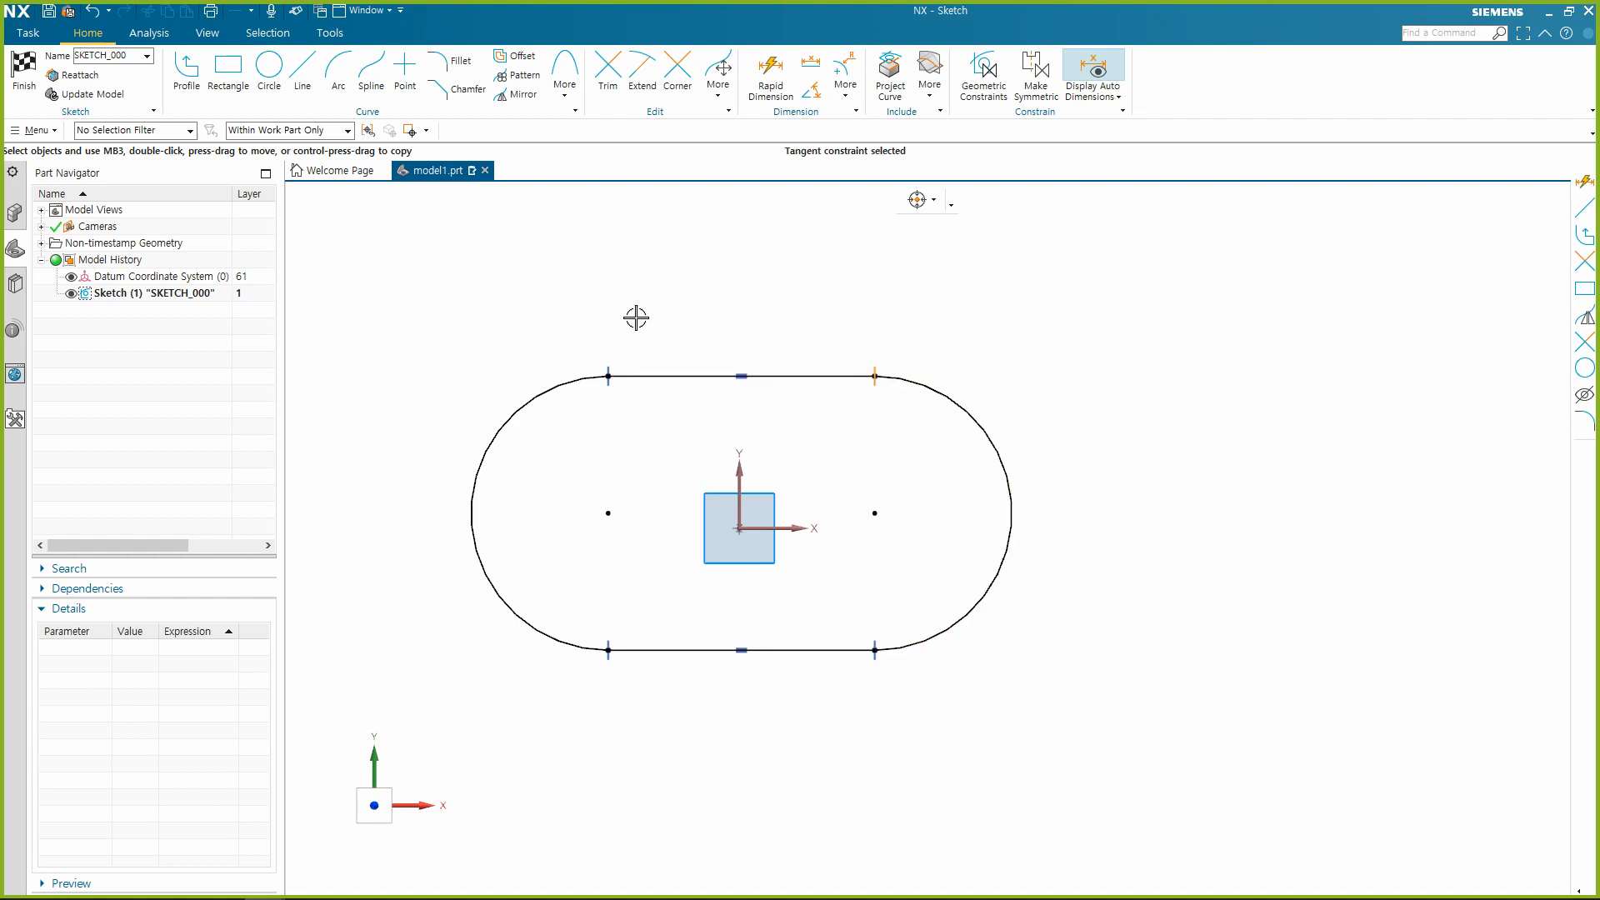
click(609, 357)
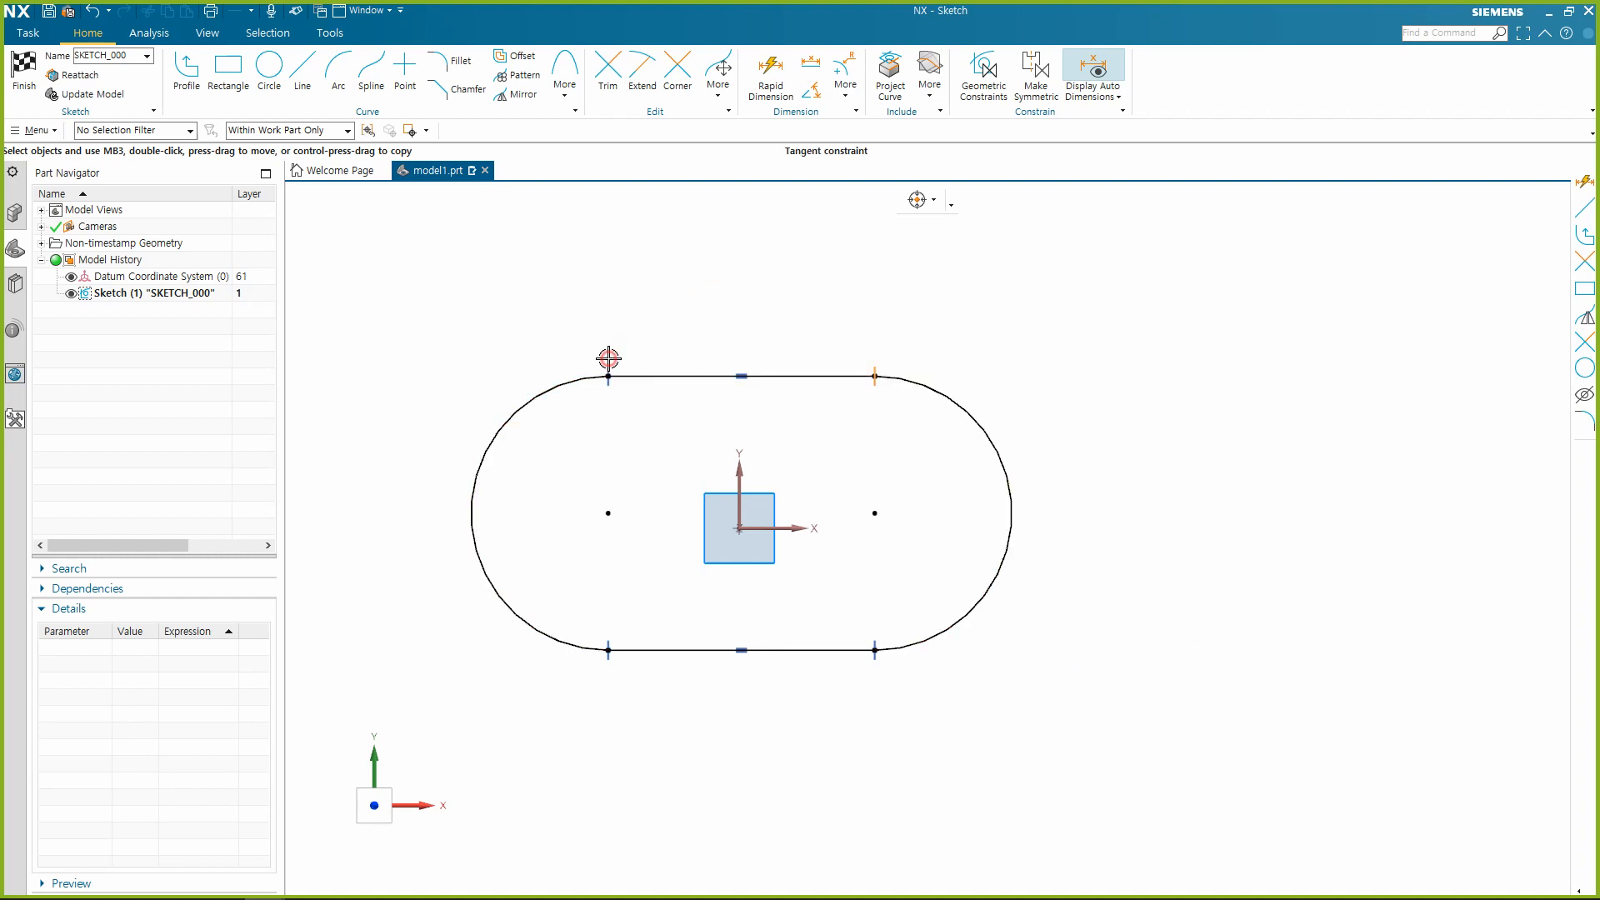
click(875, 666)
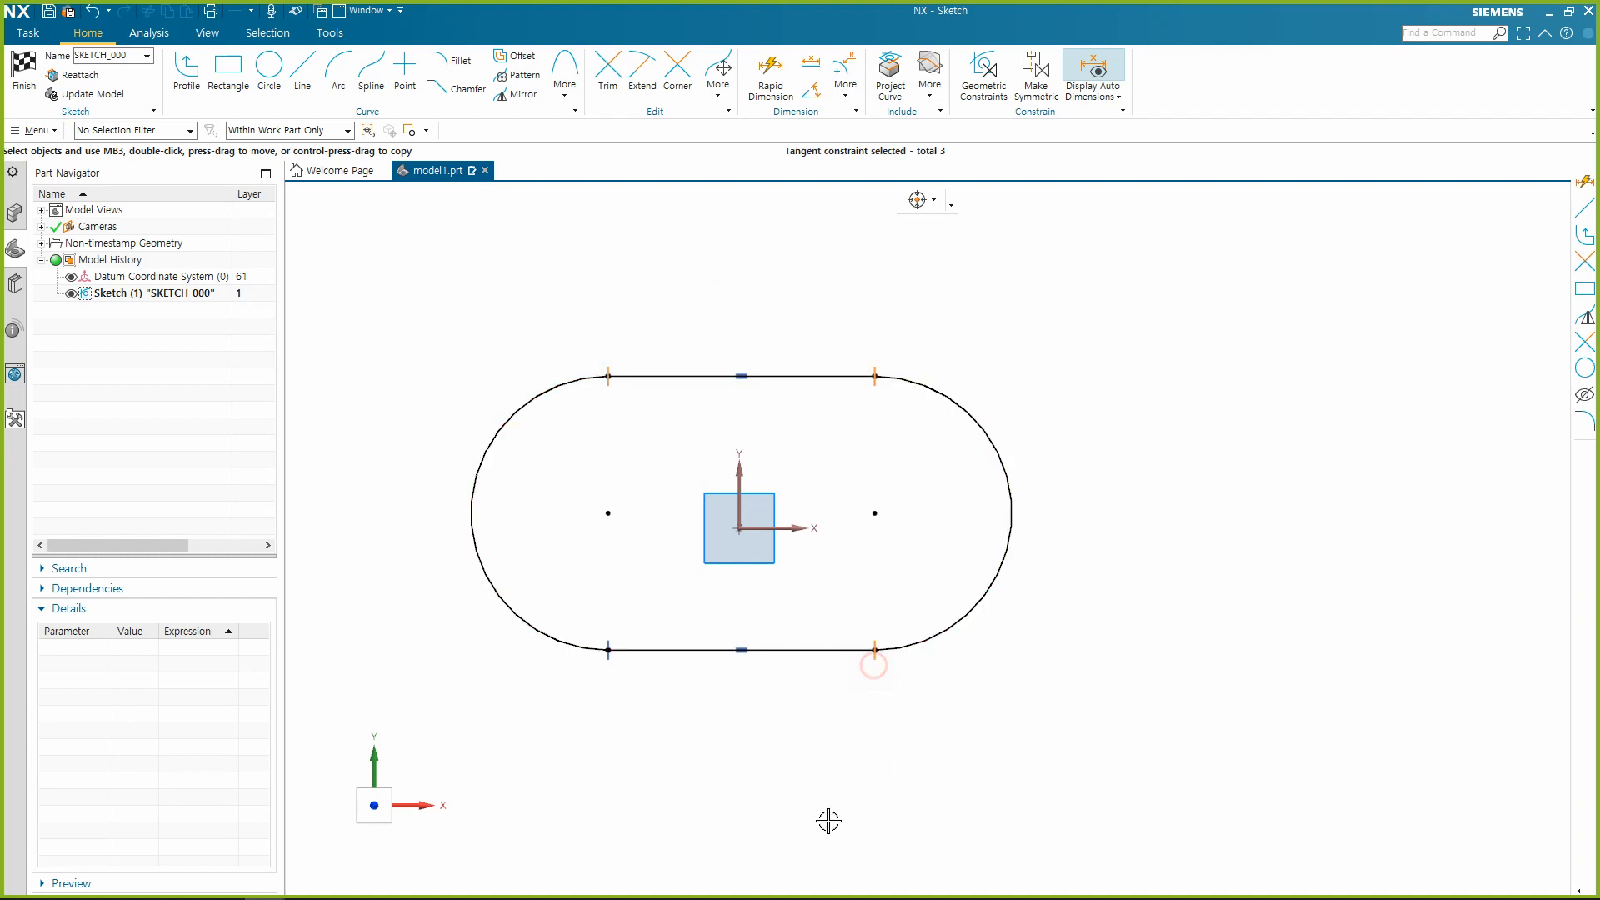
click(609, 672)
key(Delete)
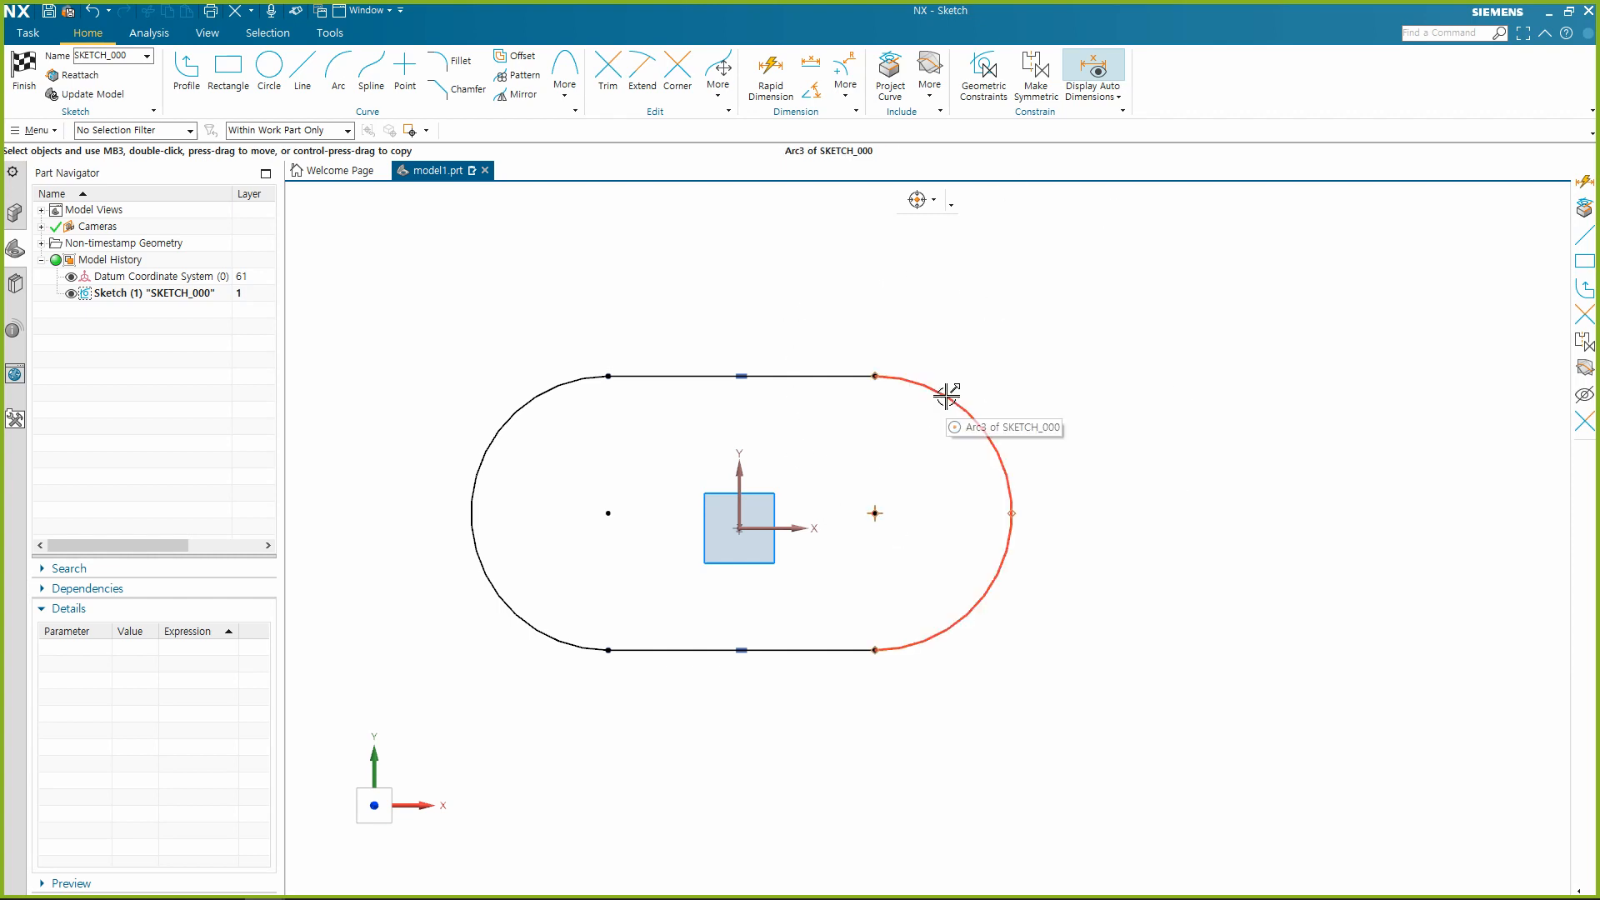
Apply Tangent constraints between the slot's upper line and the right arc, and between the upper line and the left arc.
click(927, 380)
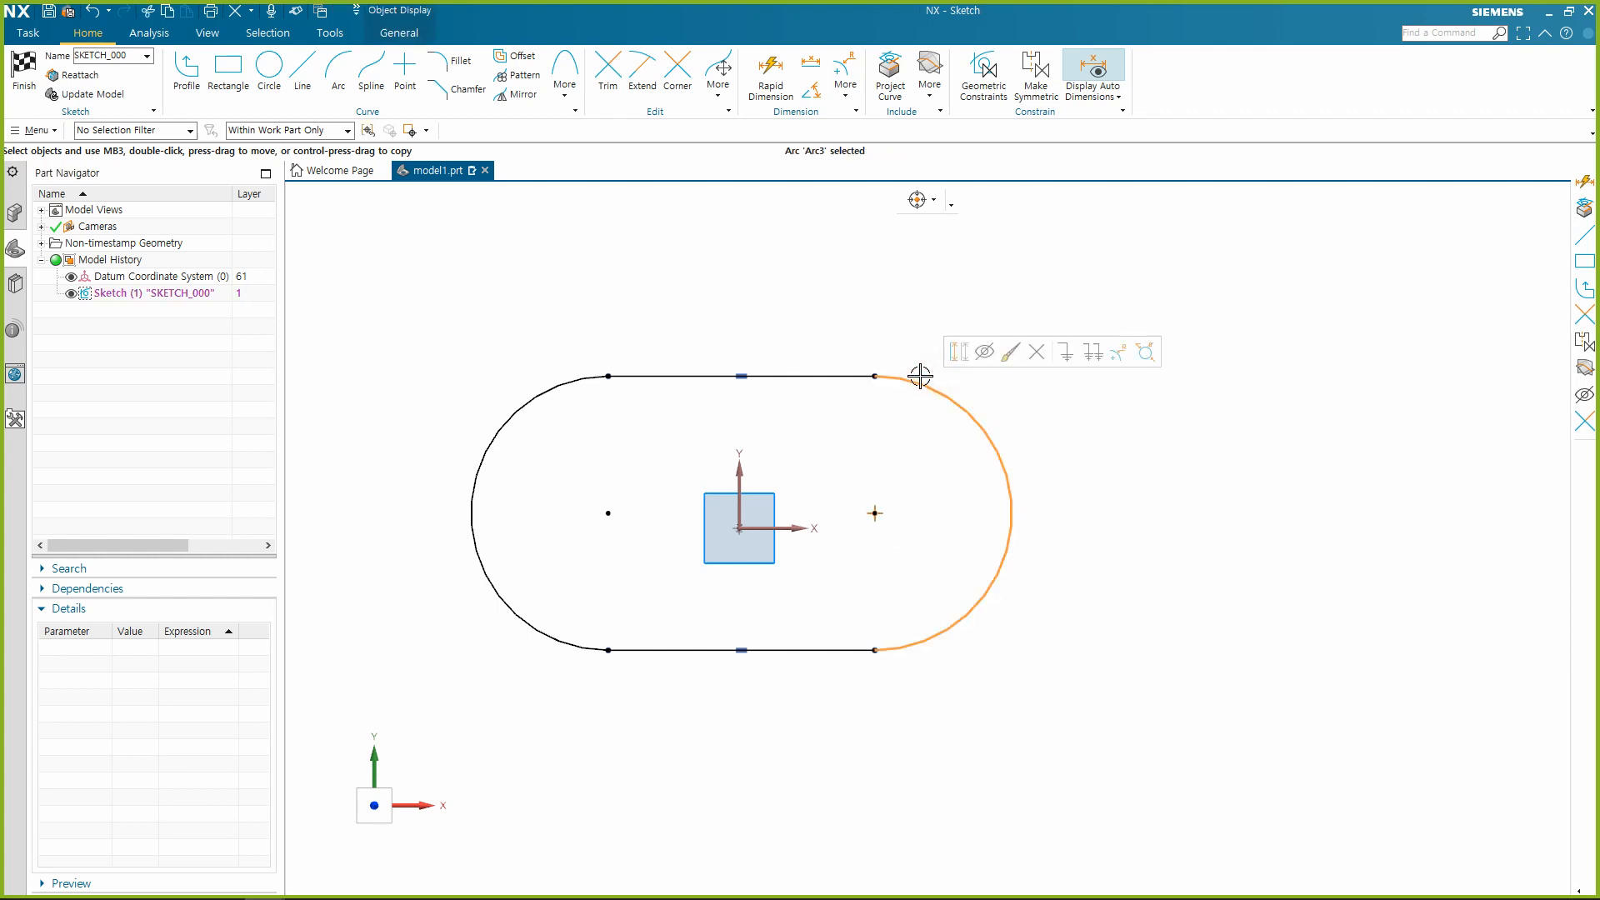
click(836, 373)
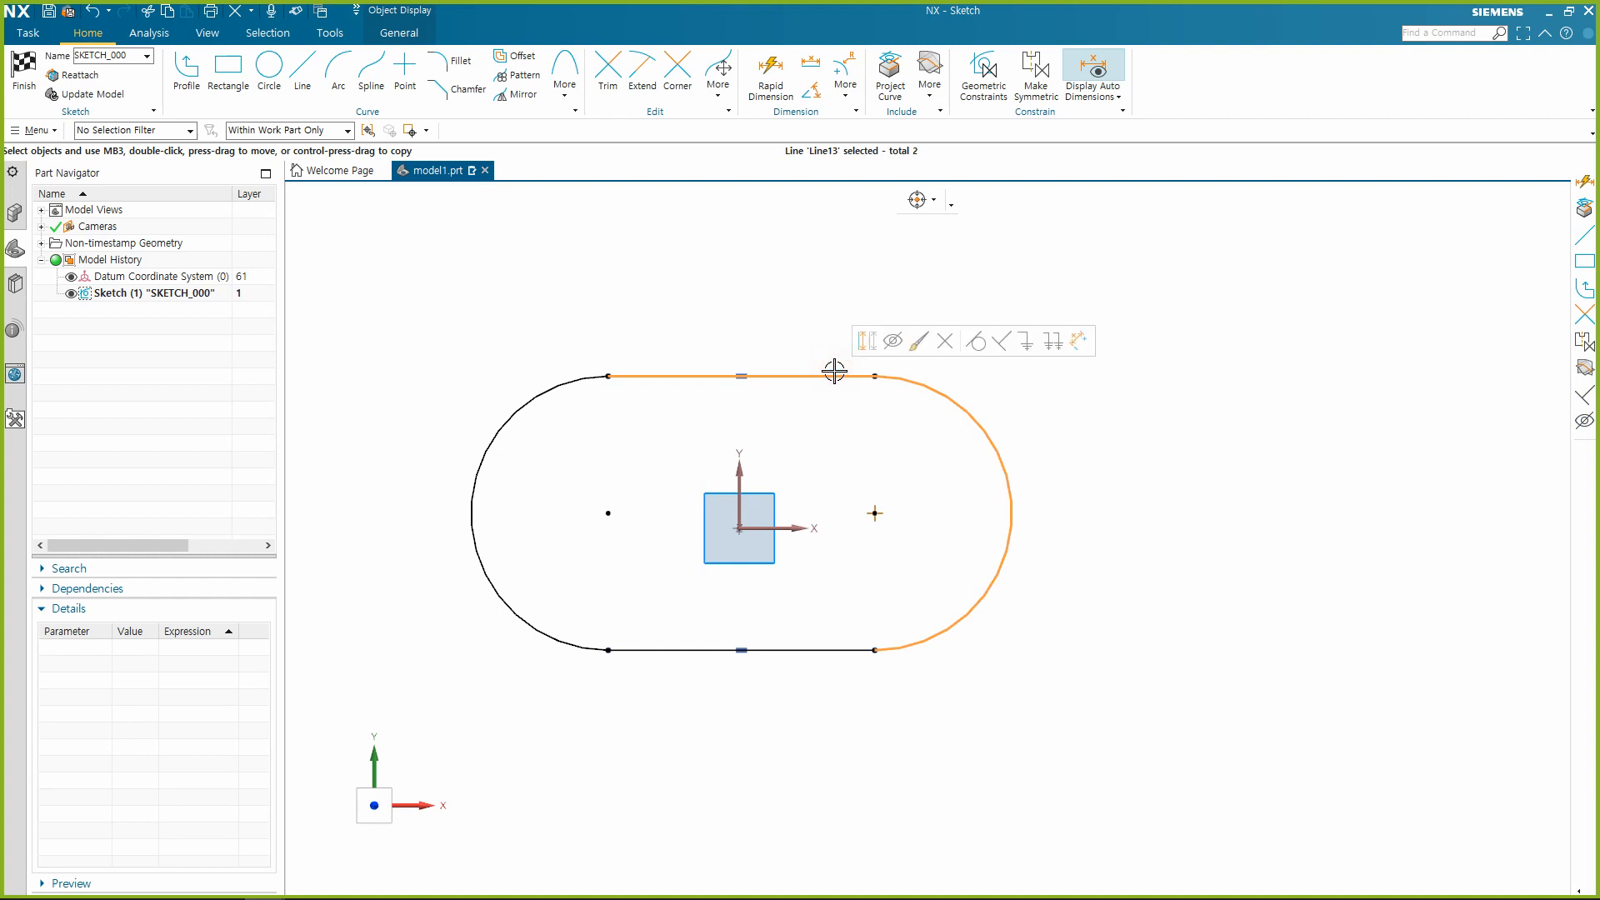
click(977, 341)
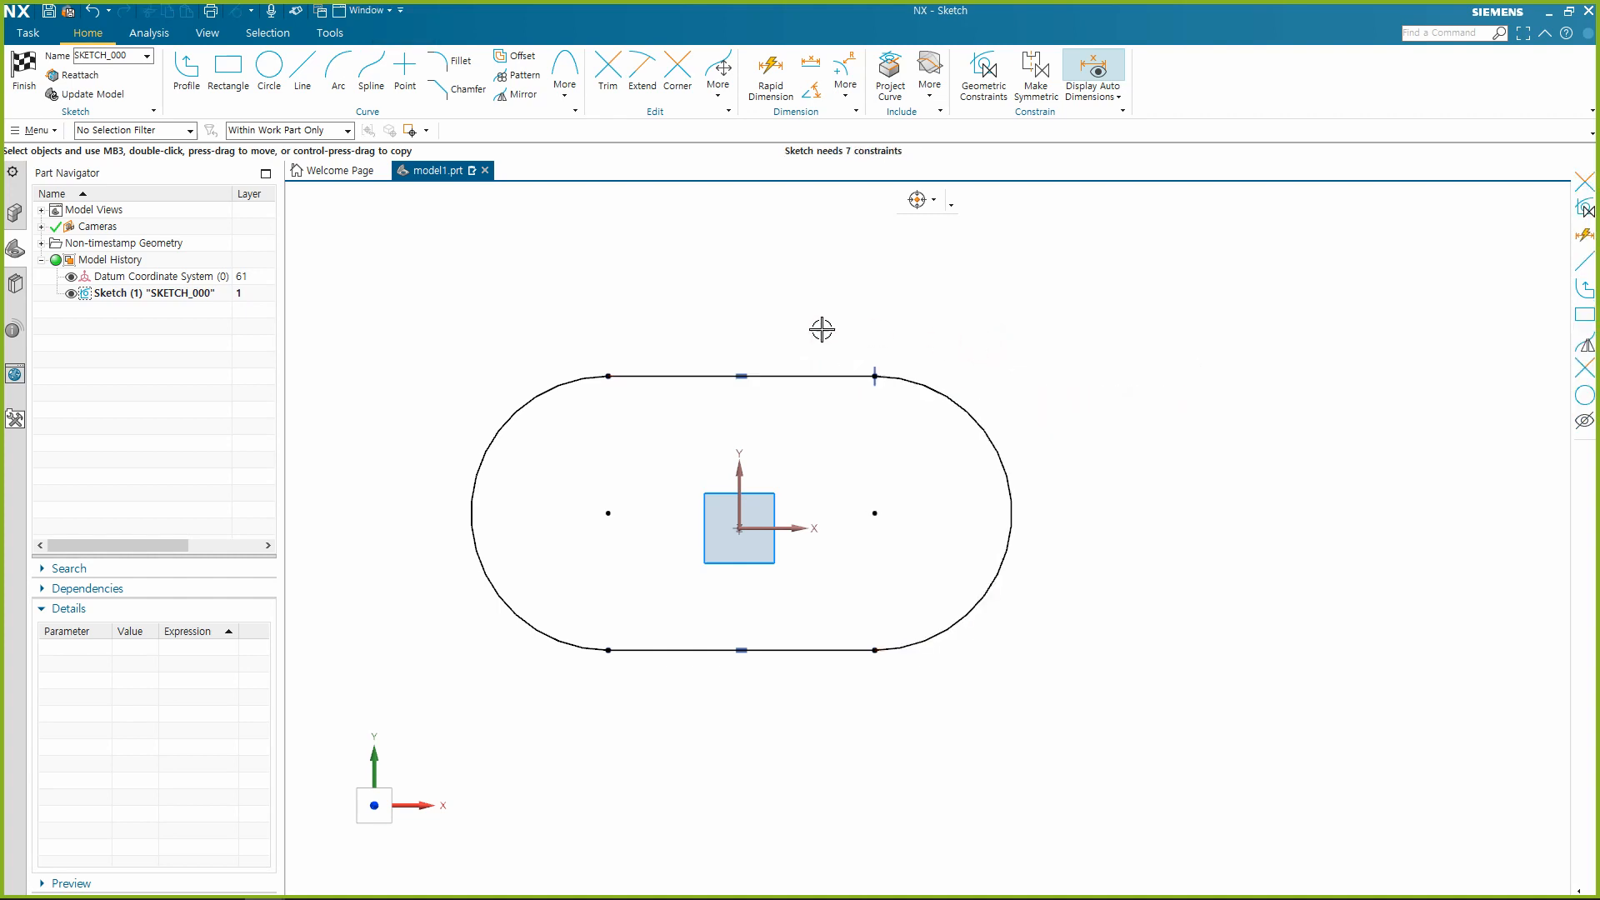
click(640, 373)
click(560, 378)
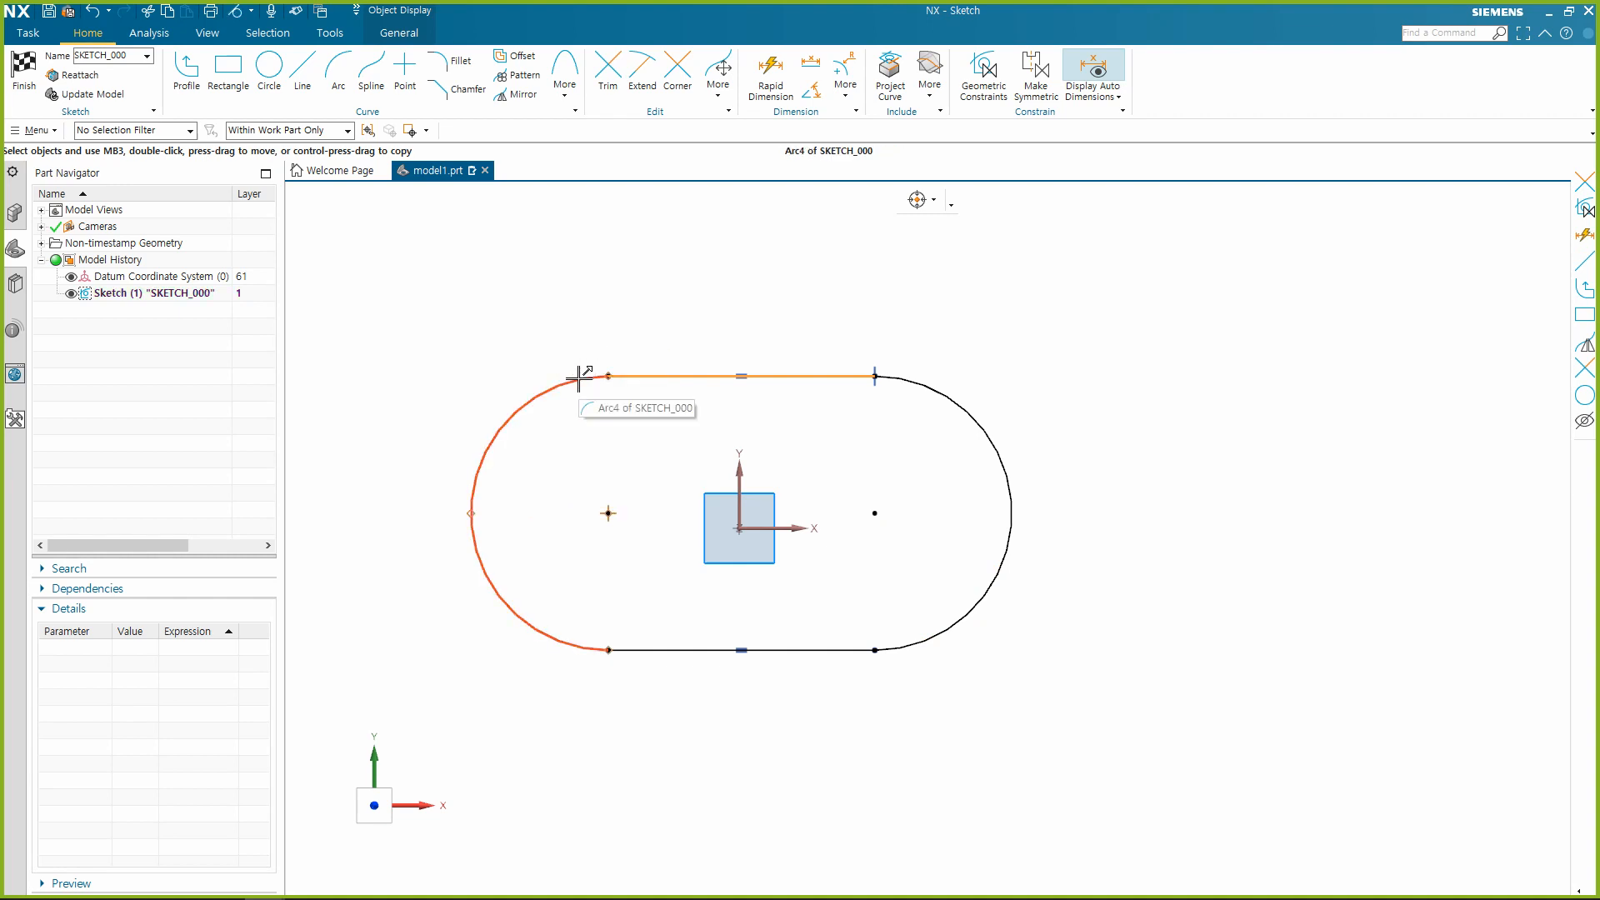
key(Escape)
click(643, 372)
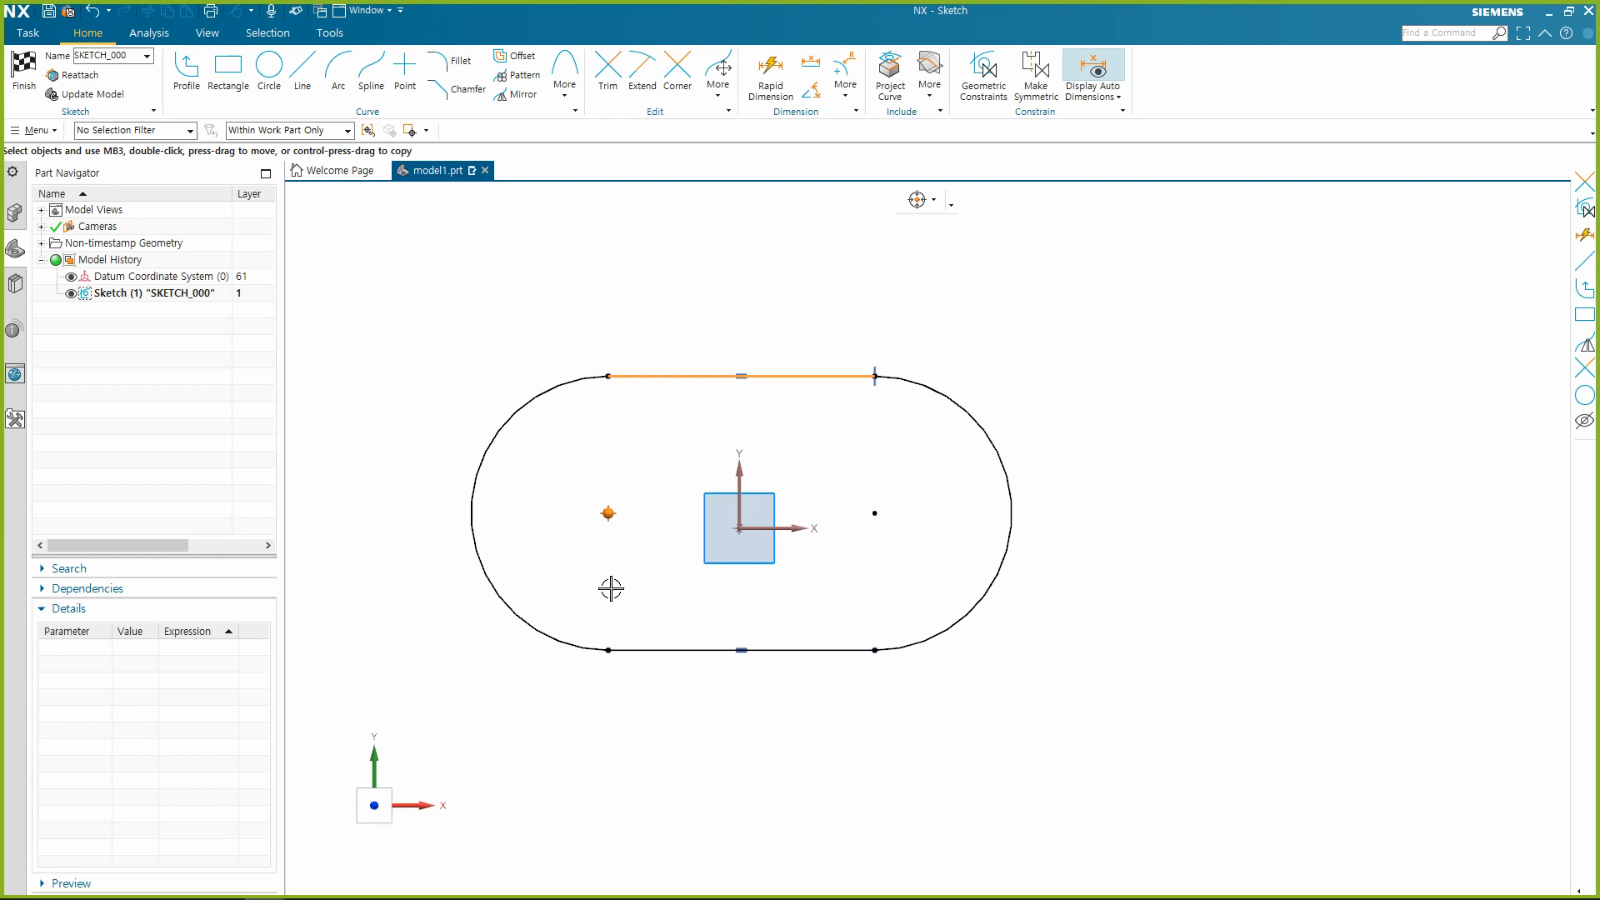
click(650, 376)
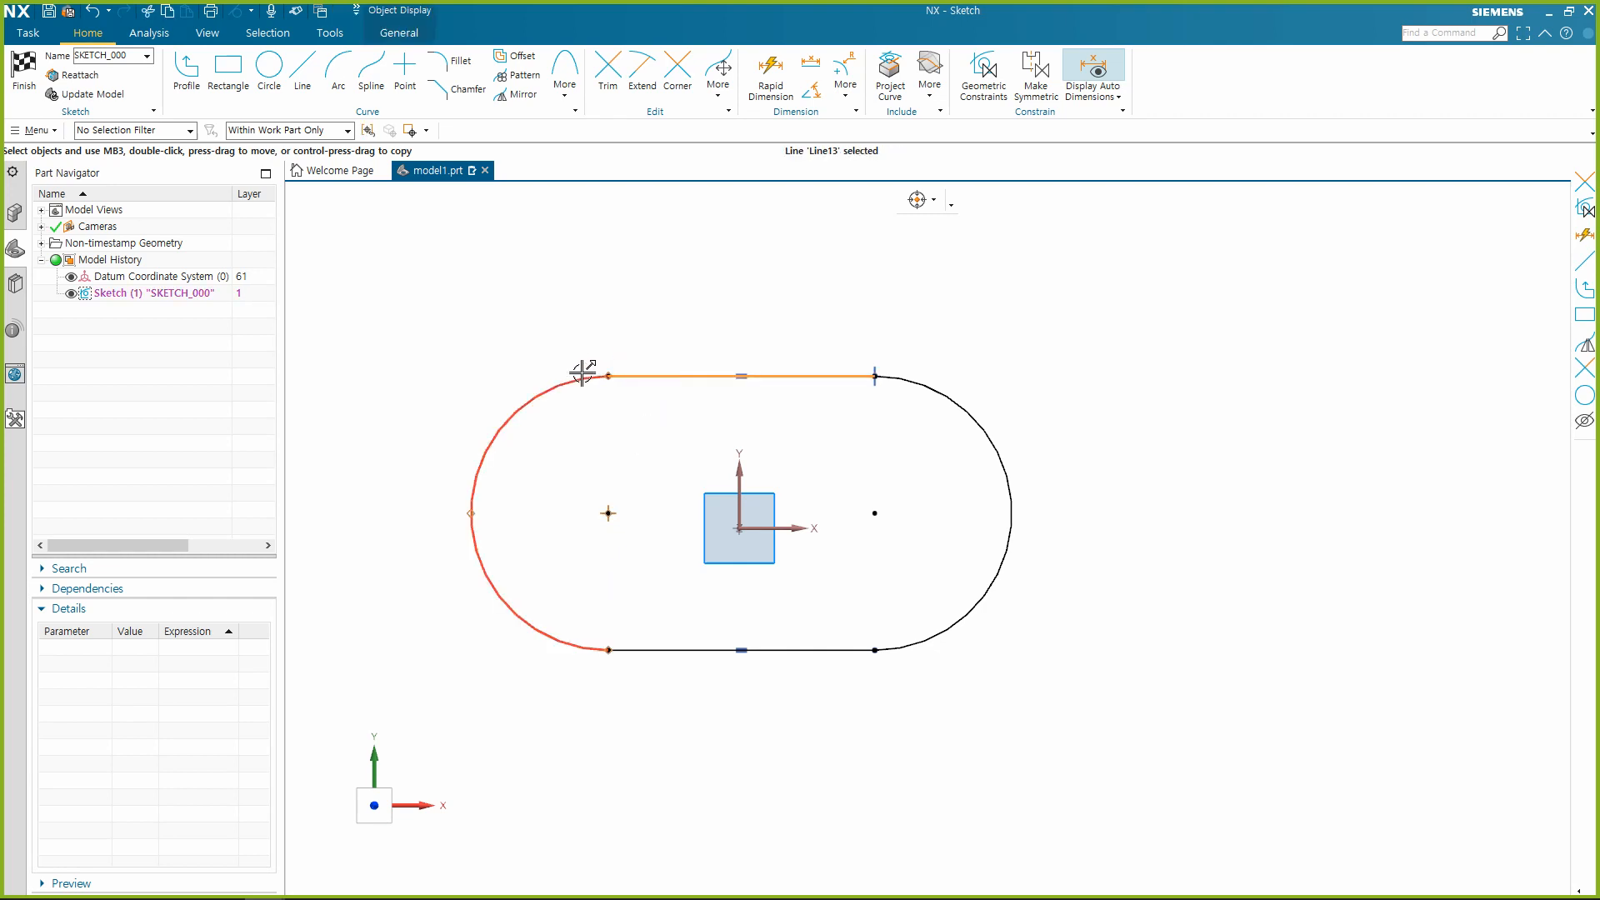
click(580, 374)
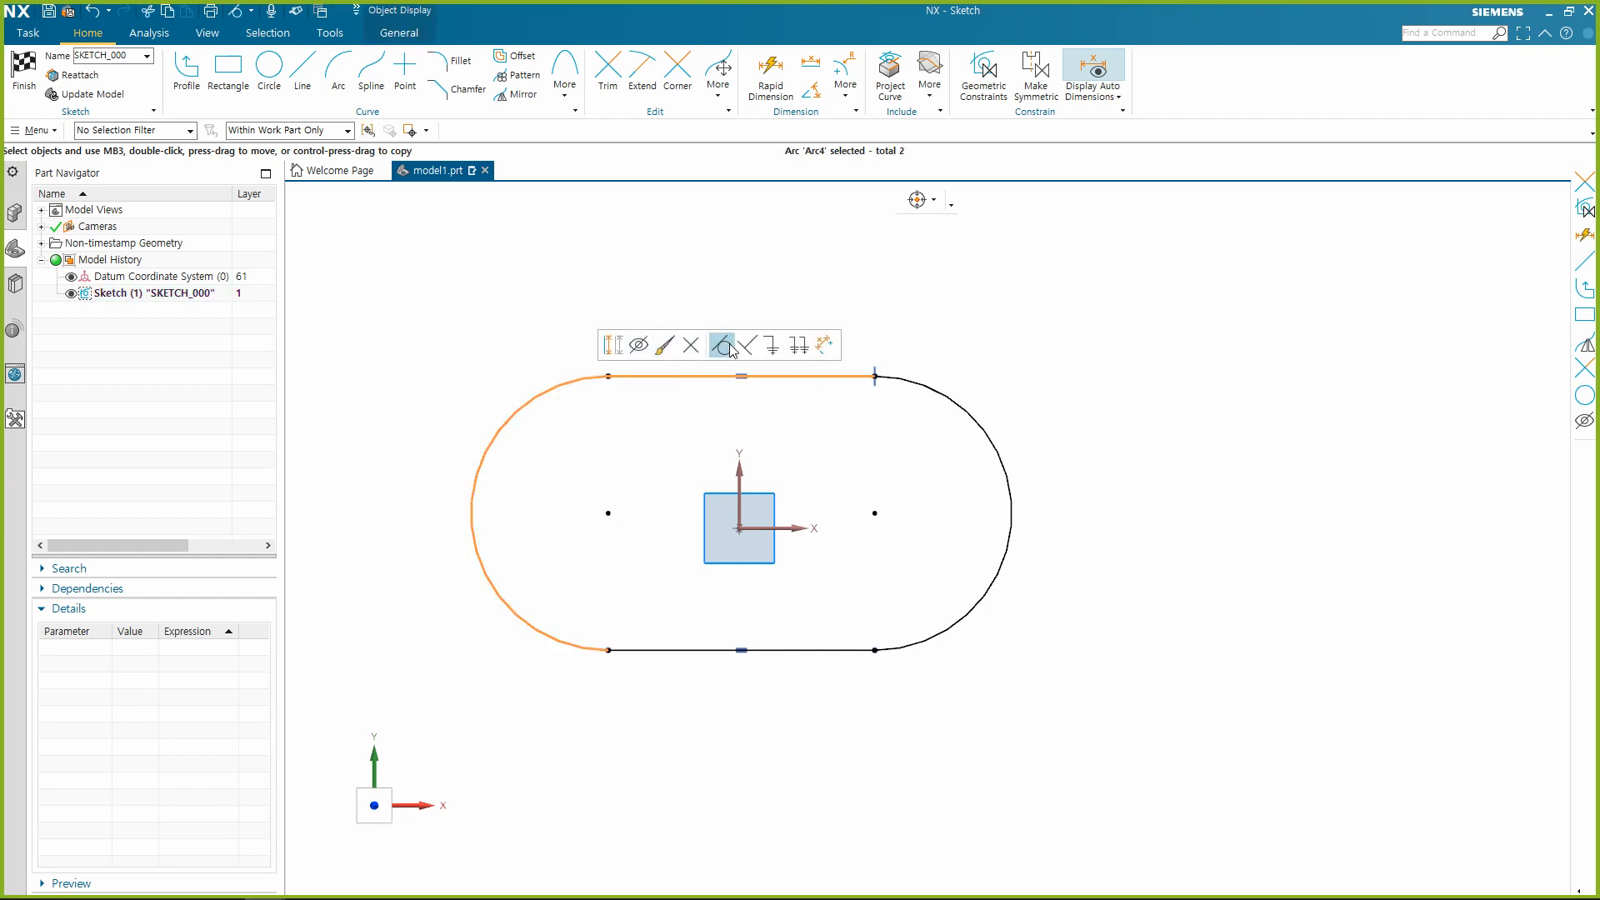
key(Escape)
Make the slot's lower line tangent to the left arc and to the right arc.
click(572, 645)
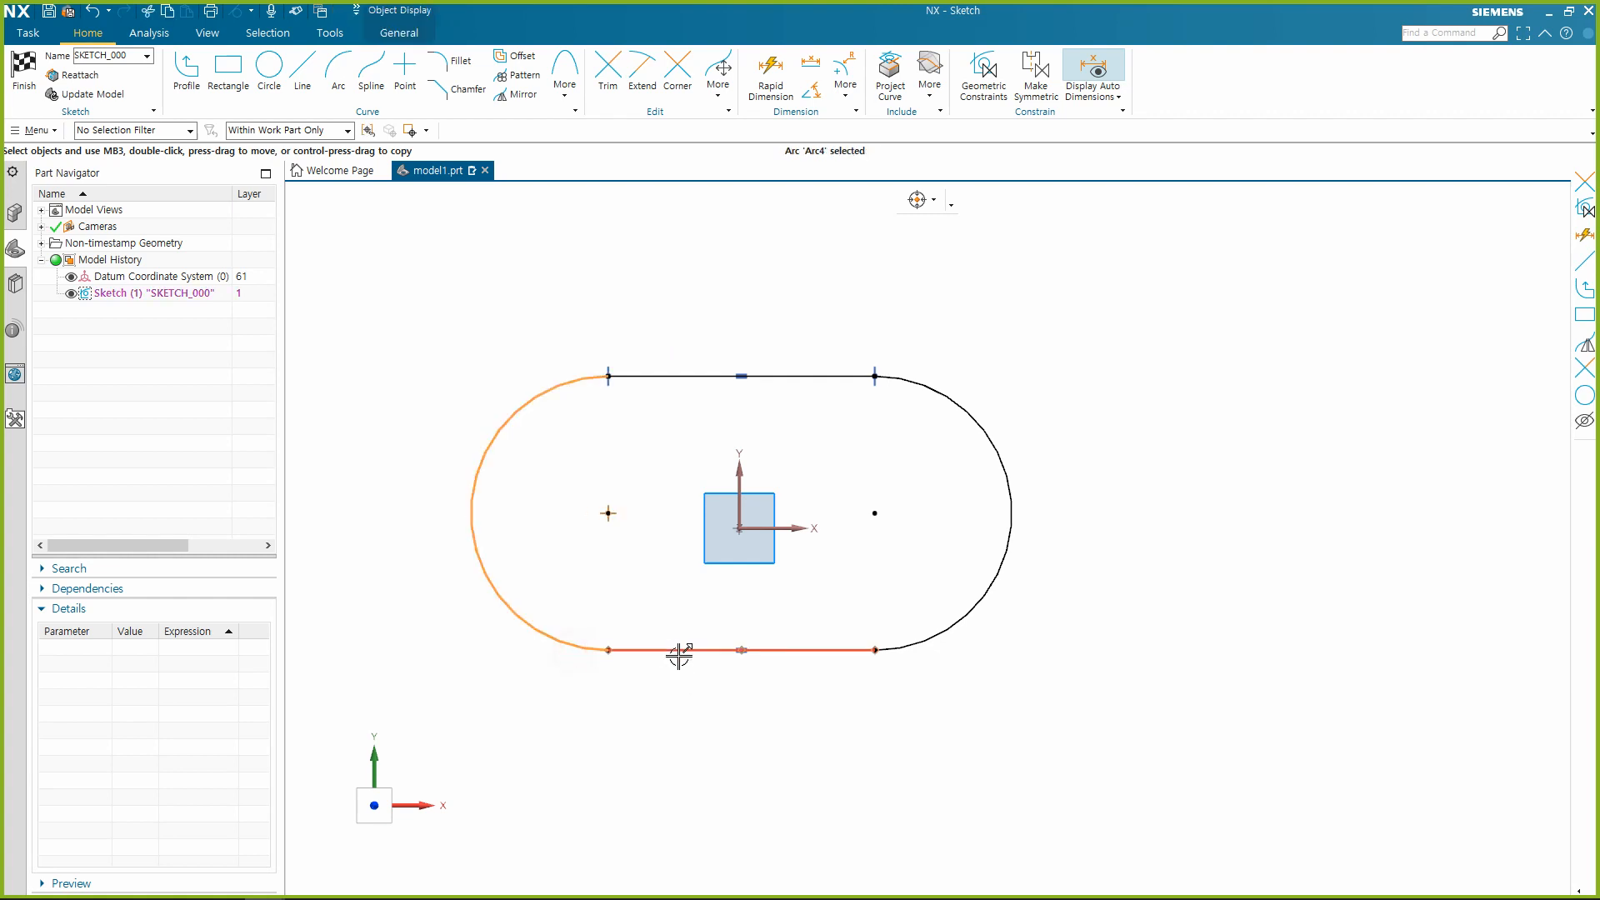
click(678, 652)
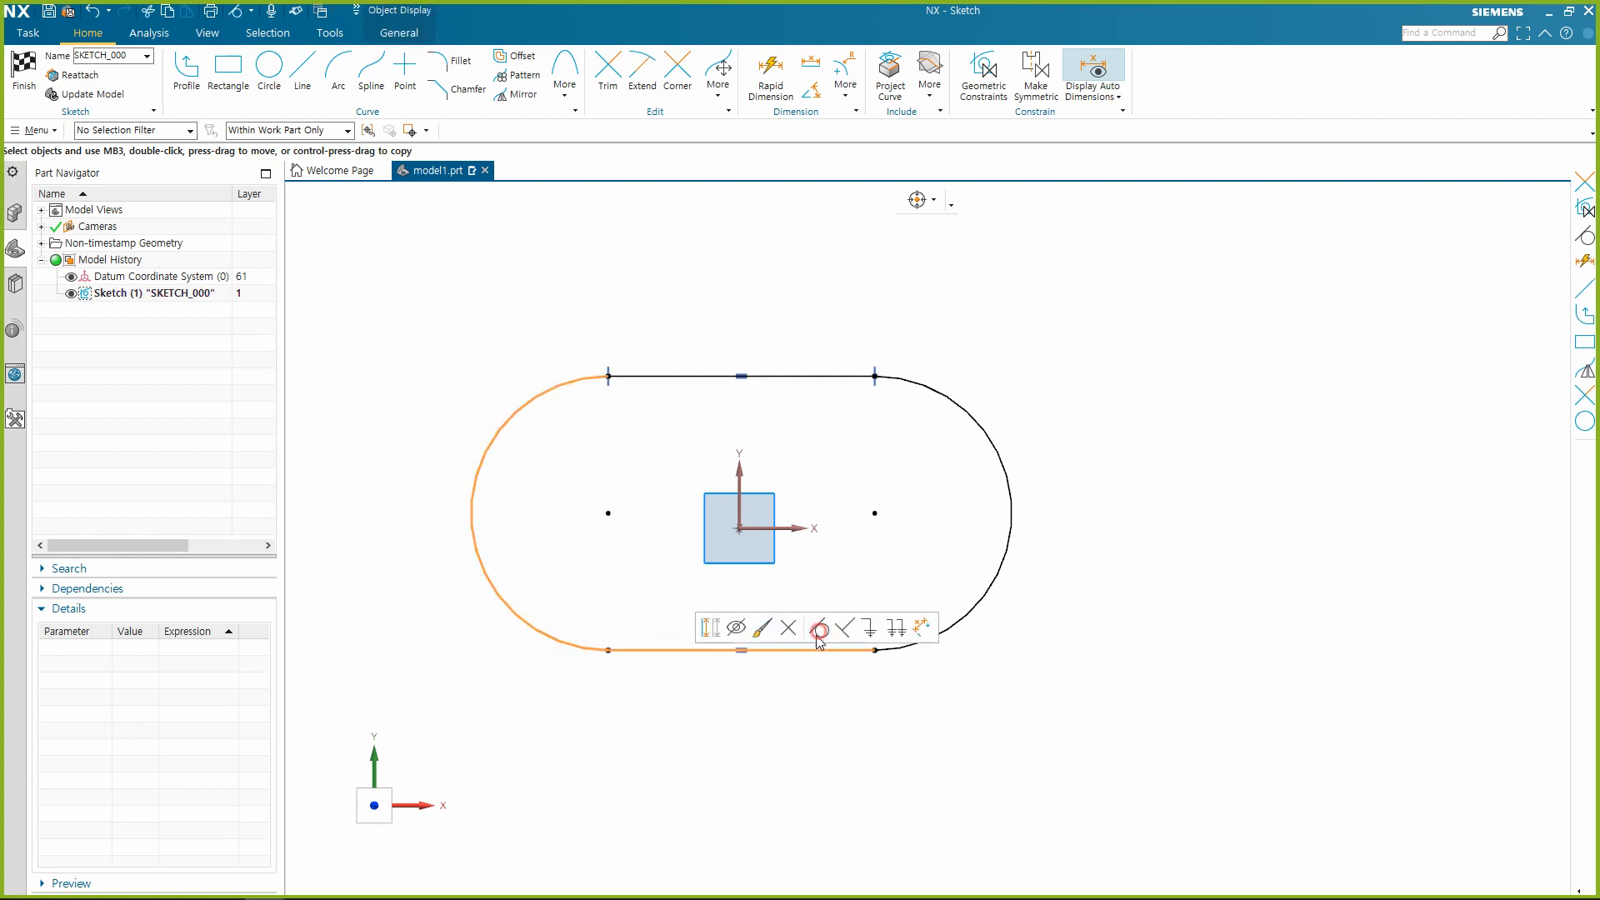
click(817, 632)
click(854, 651)
click(914, 647)
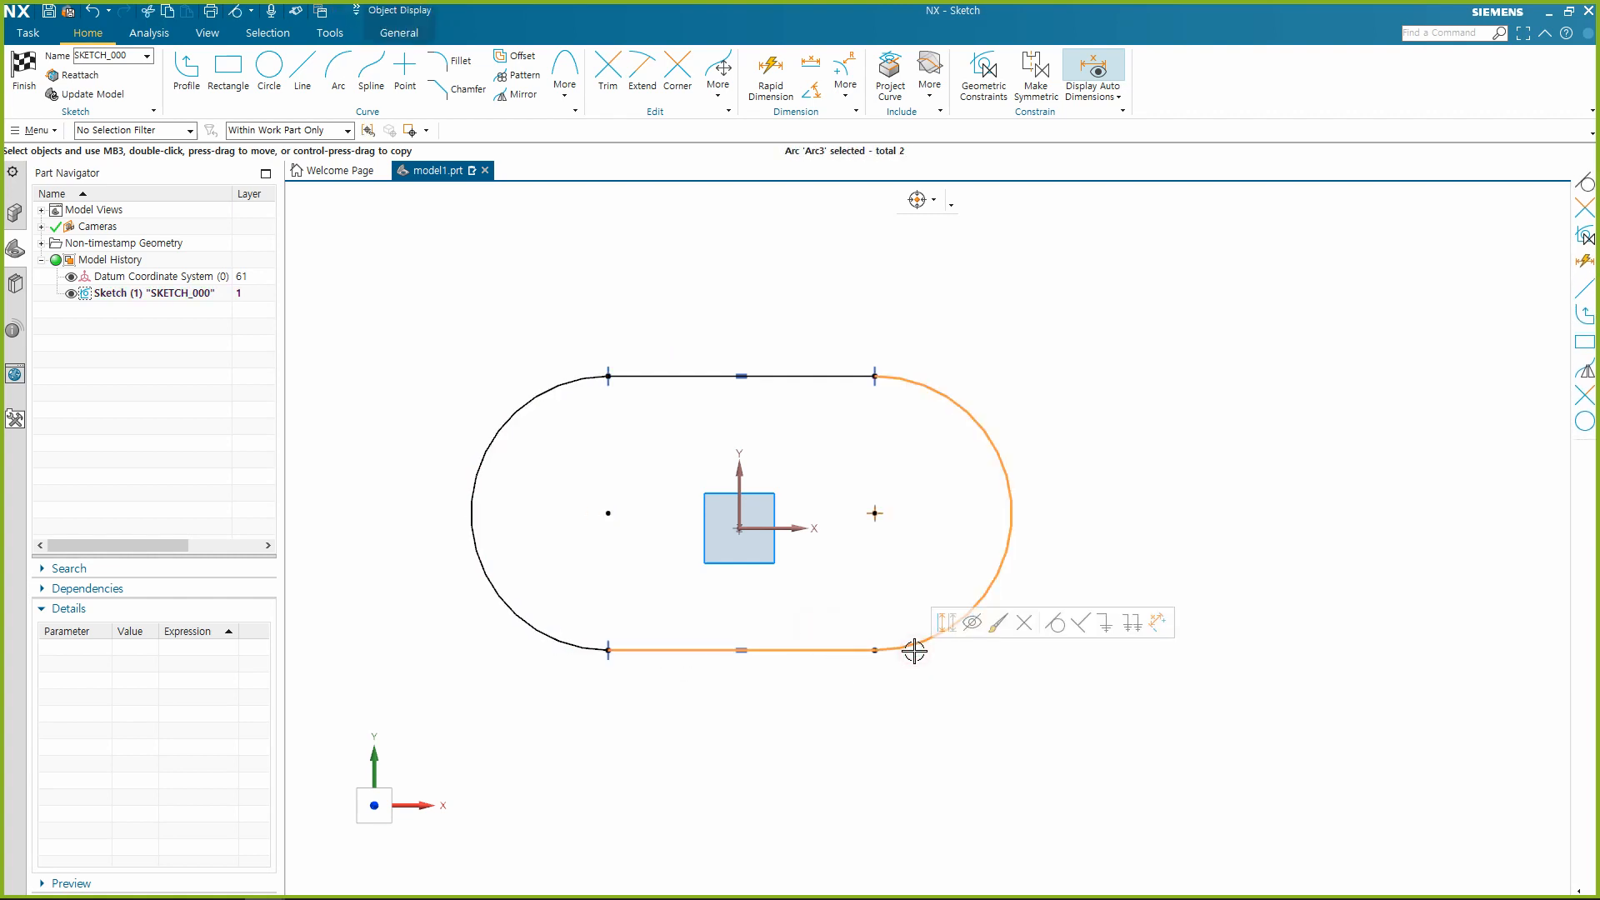
click(1055, 625)
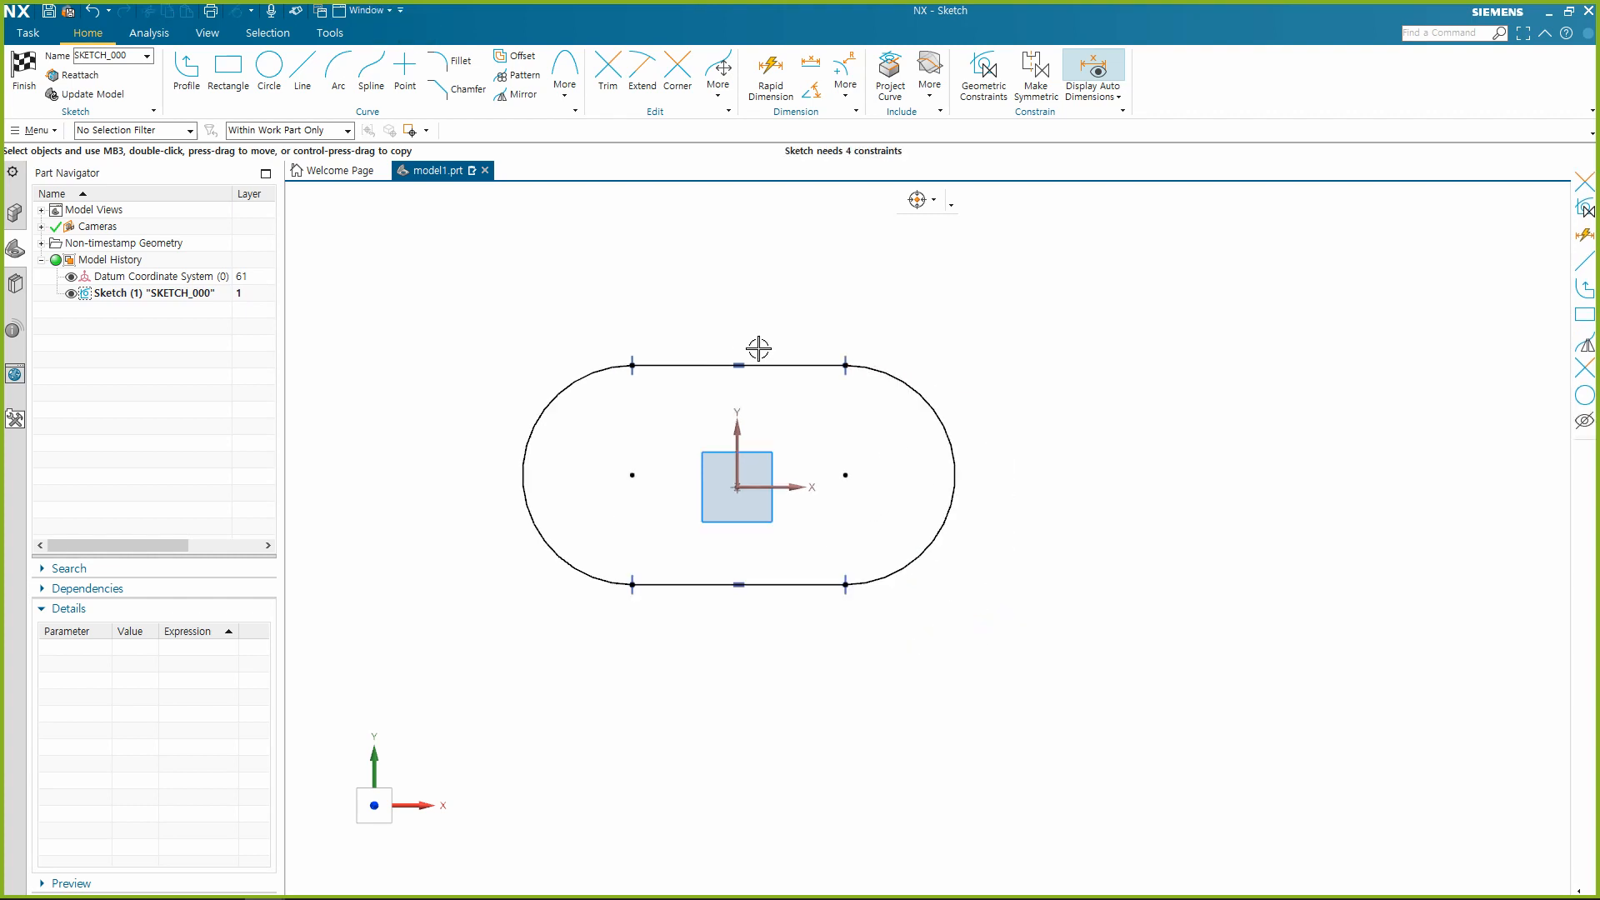
scroll(751, 263, down, 1)
scroll(732, 306, up, 1)
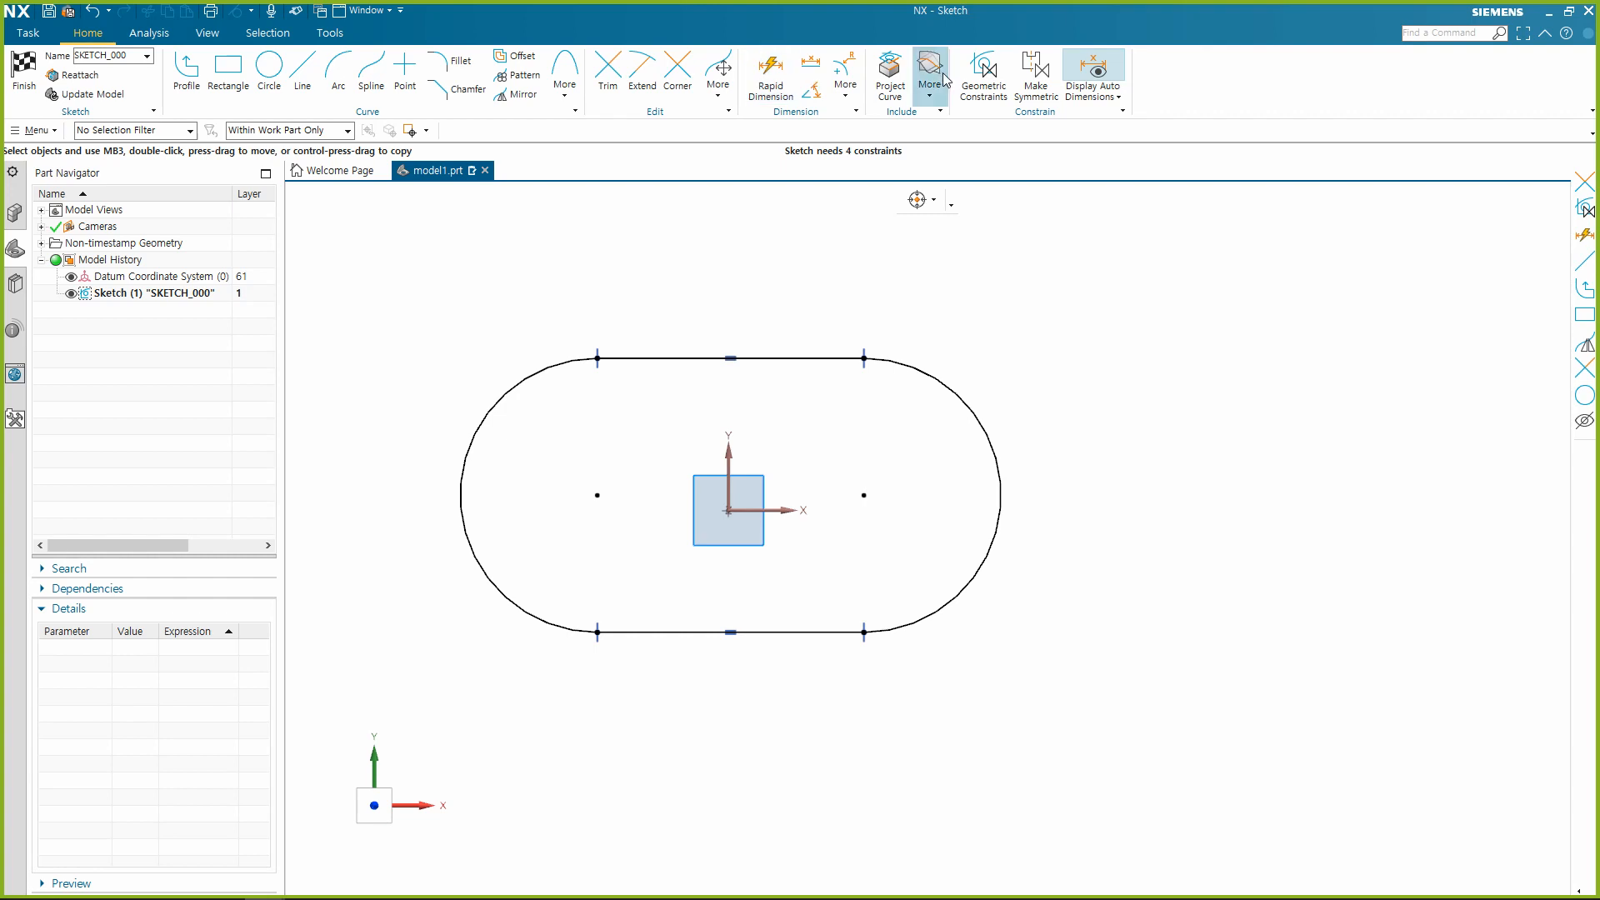
click(982, 73)
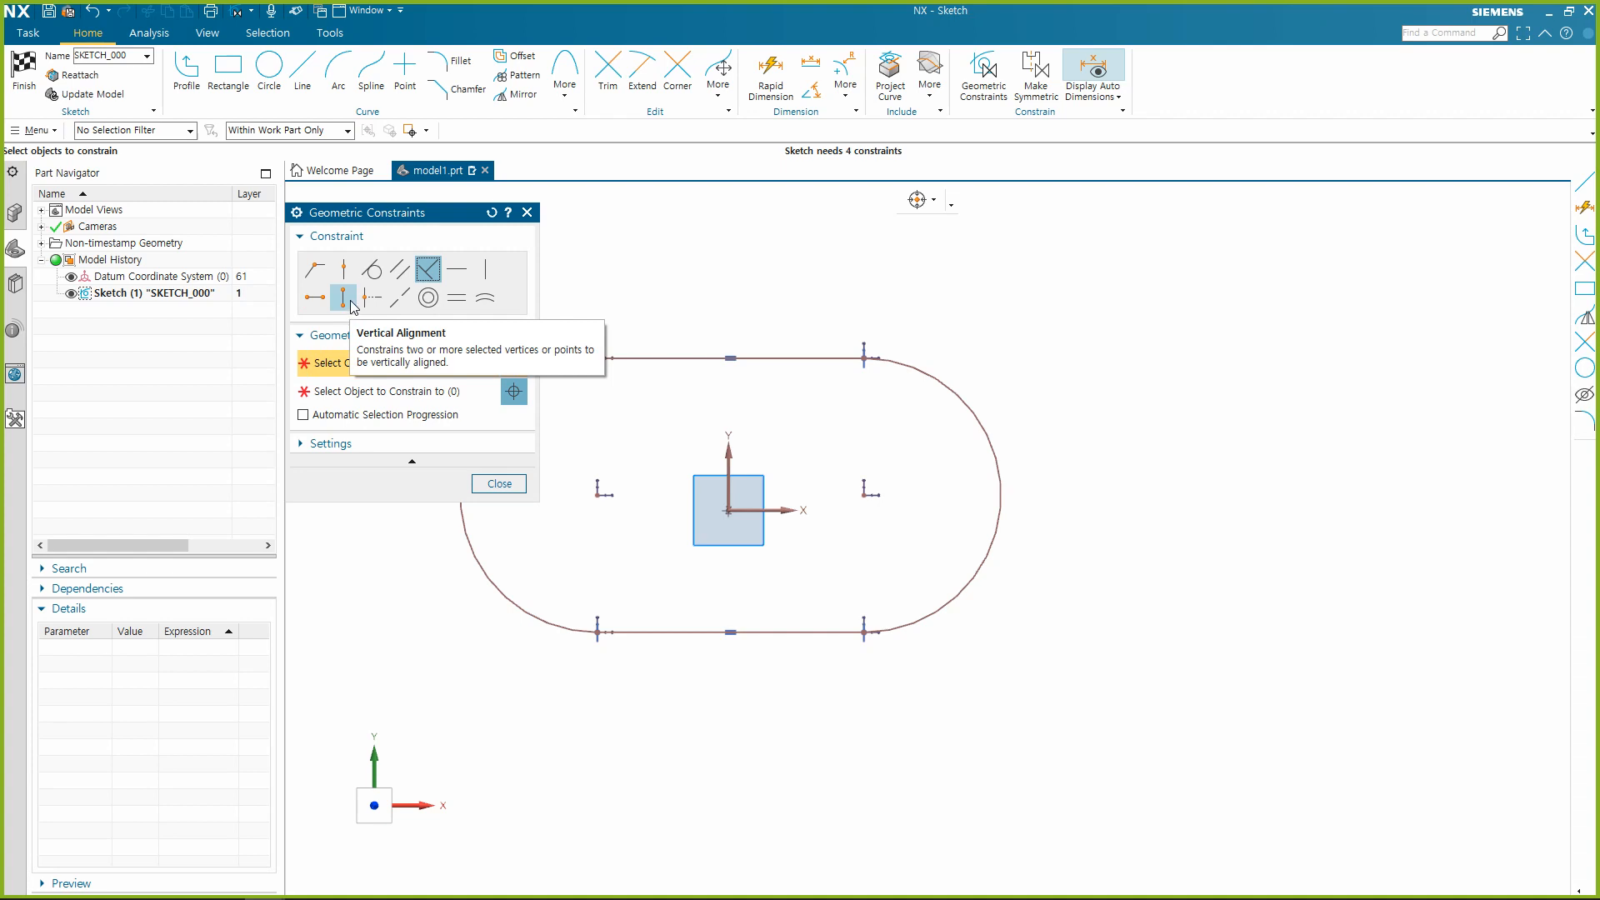
key(Escape)
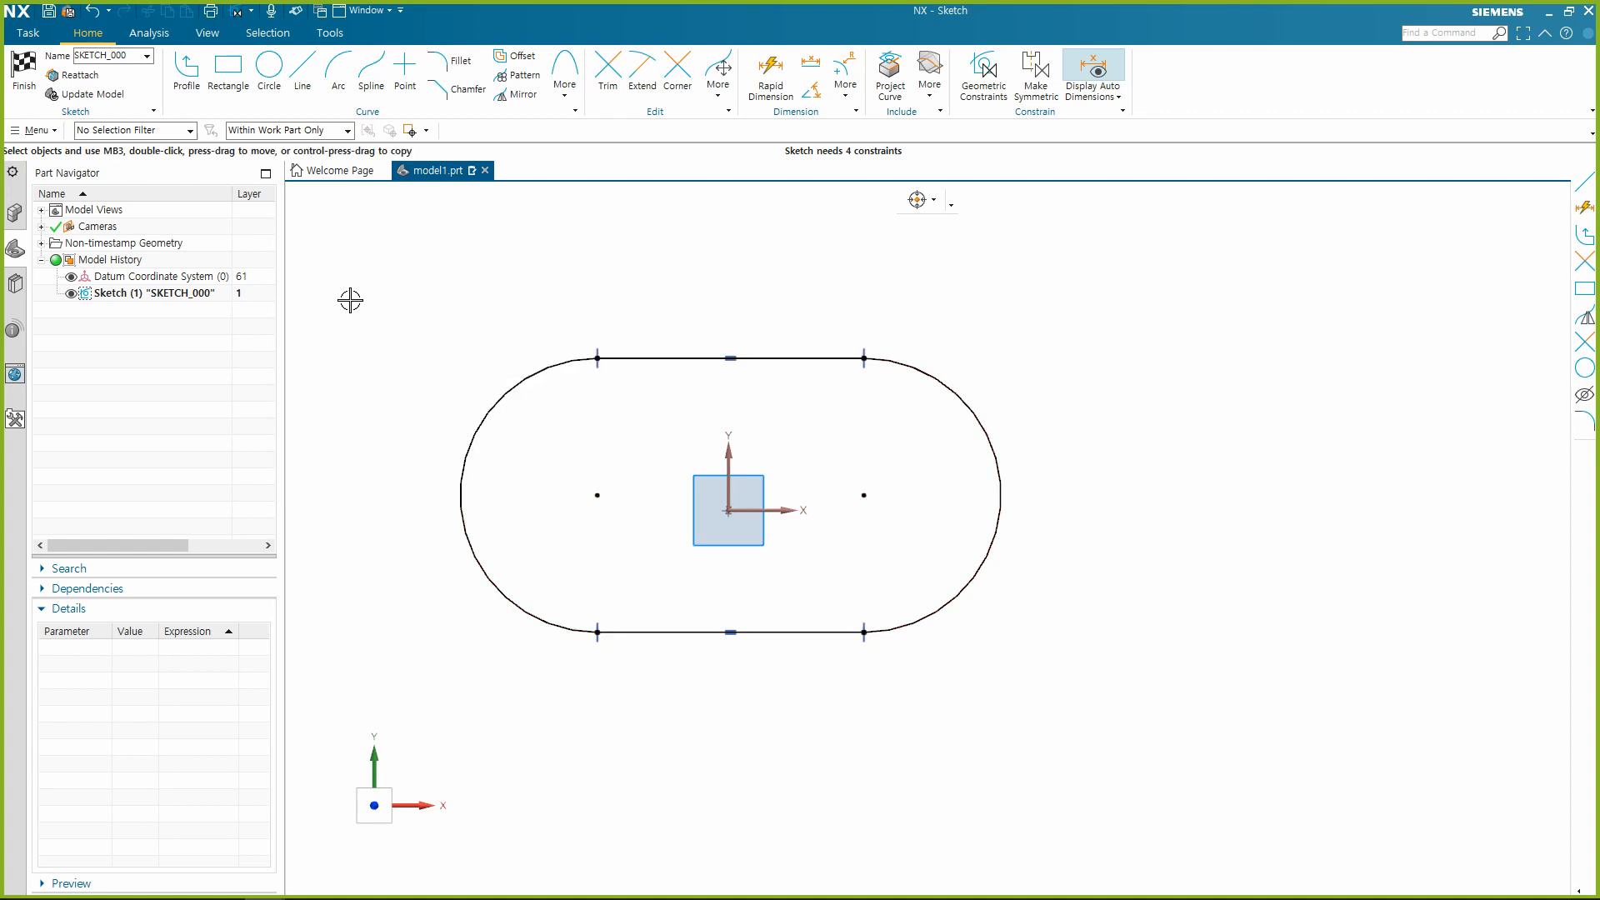
Sketch four separate lines to the right of the slot: one vertical, two sloping toward each other, and one horizontal below them.
click(303, 74)
click(1096, 283)
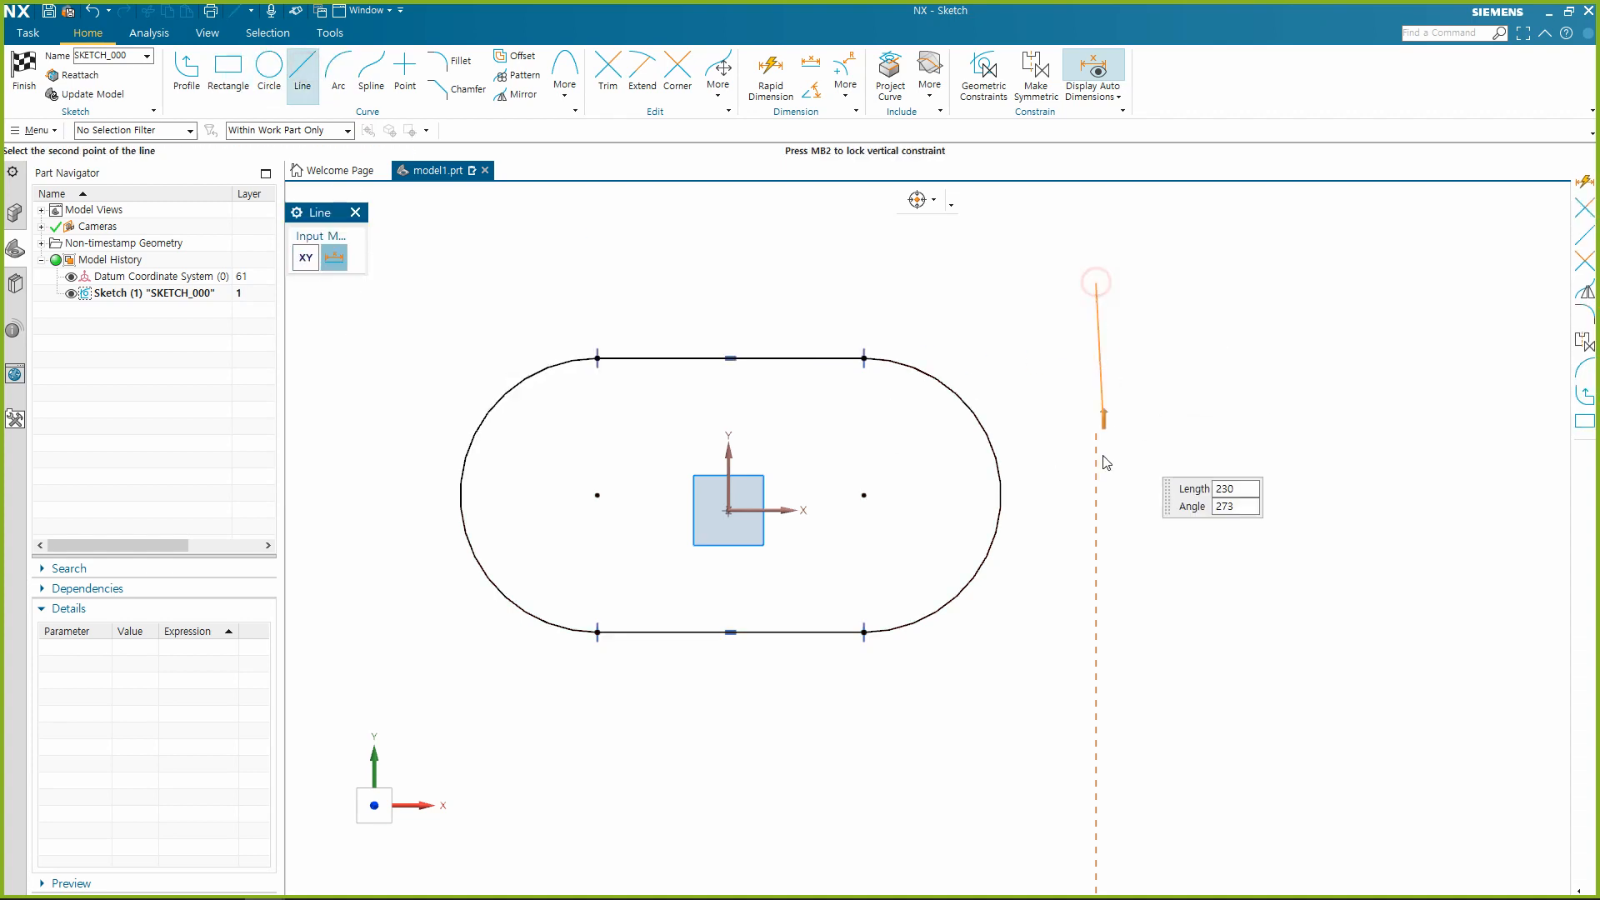
click(1096, 469)
click(1251, 283)
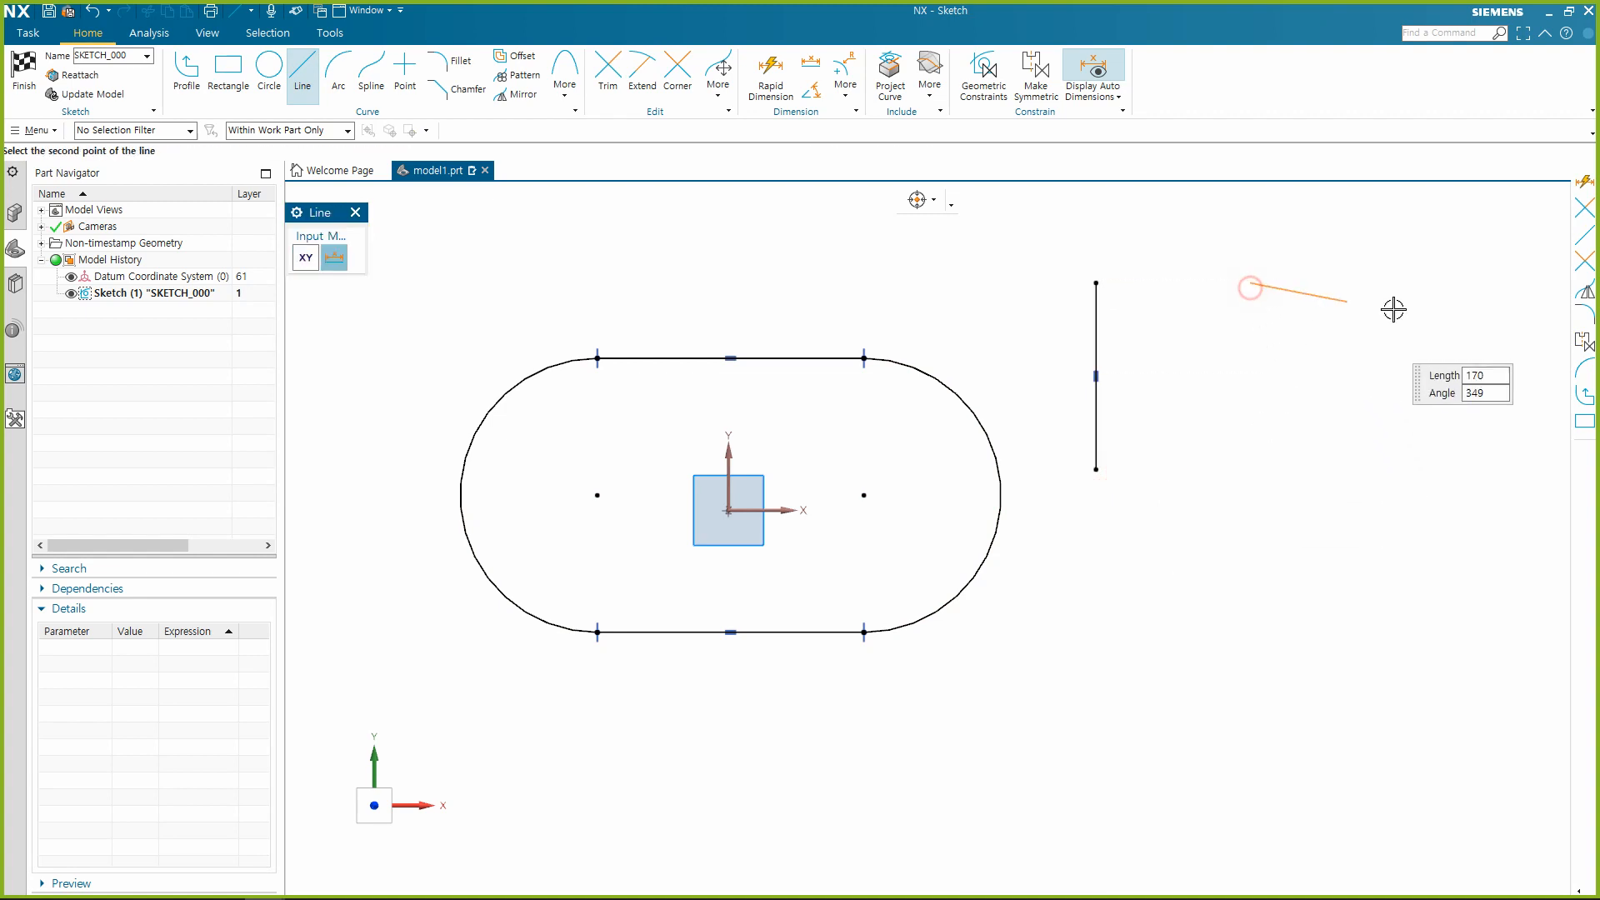
click(1440, 323)
click(1265, 498)
click(1422, 454)
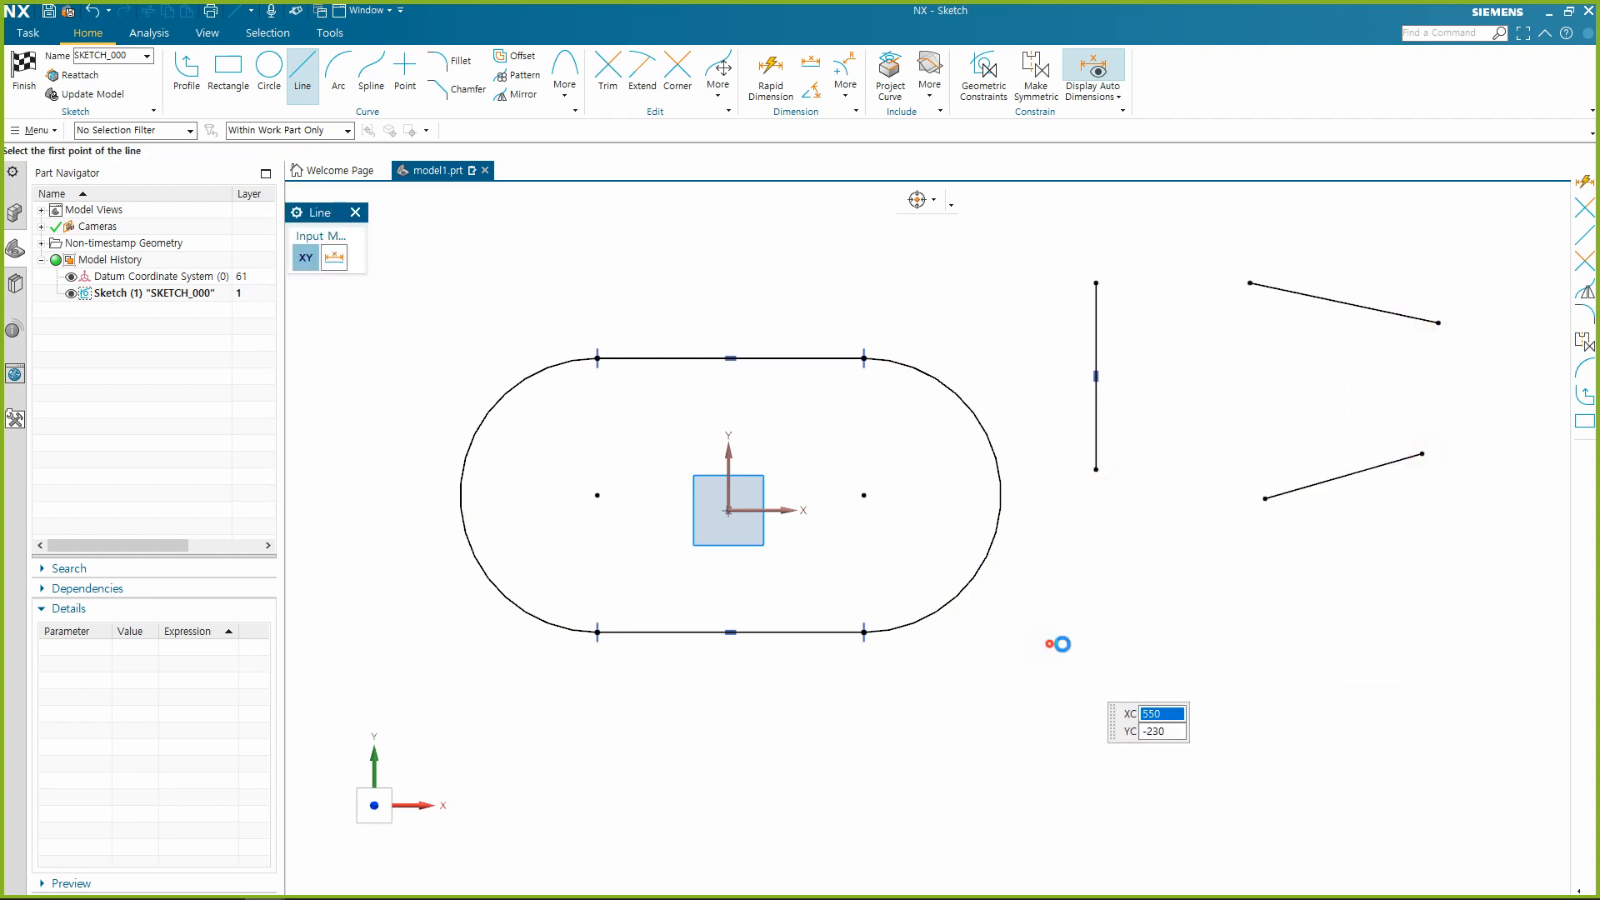
click(1049, 645)
click(1343, 644)
key(Escape)
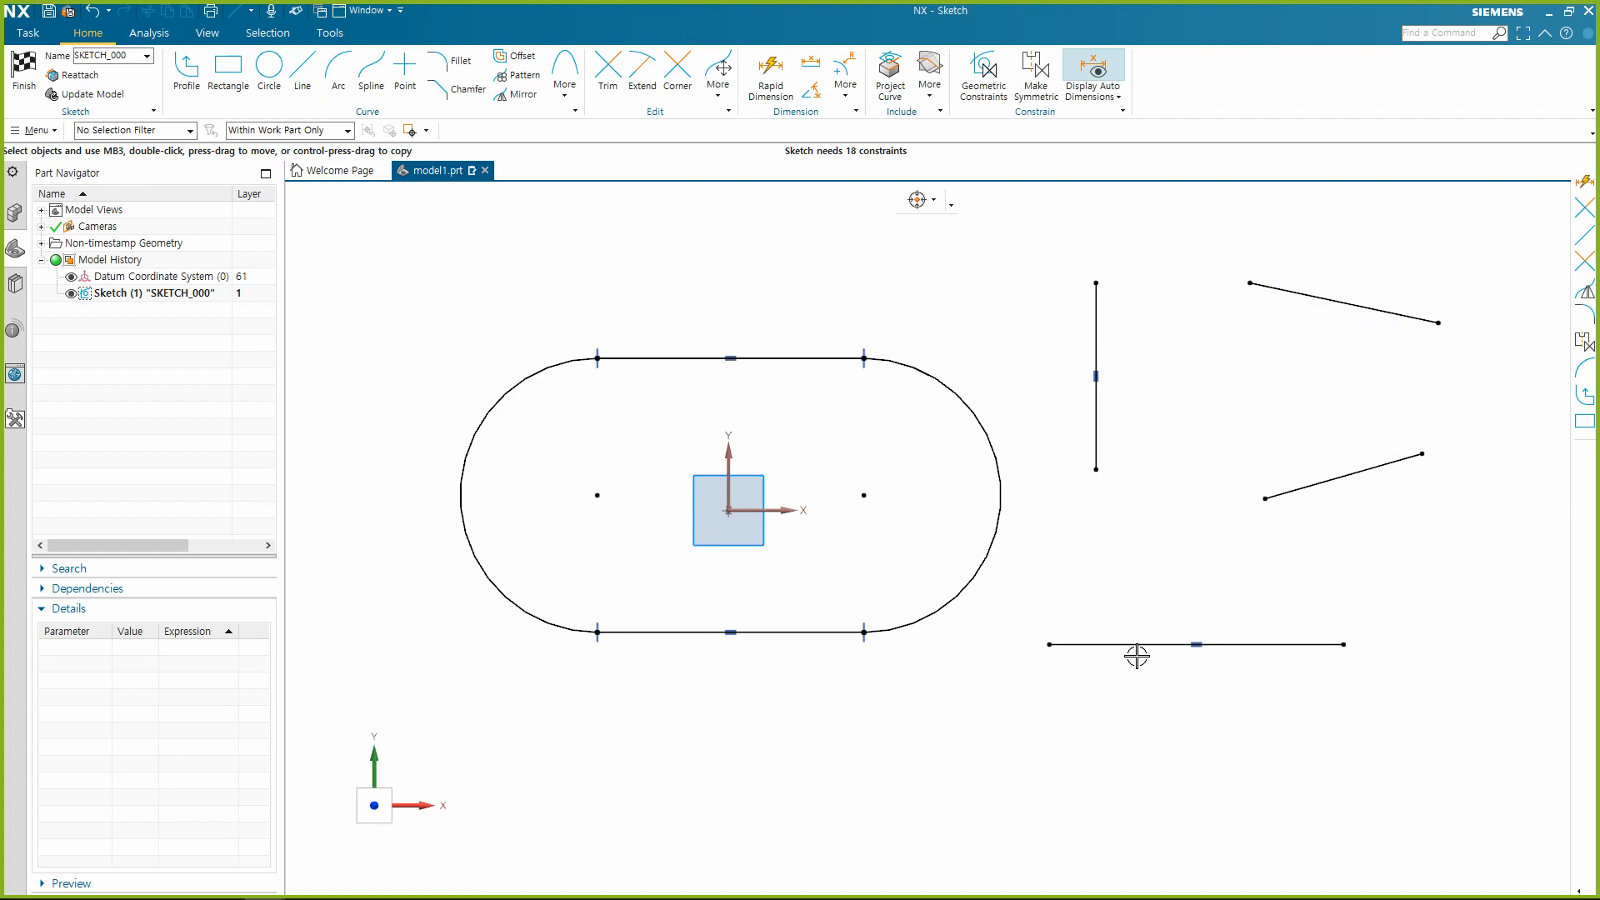
Move the separate horizontal line slightly right and apply Vertical Alignment between its left endpoint and the vertical line's lower endpoint.
drag(1137, 657, 1210, 661)
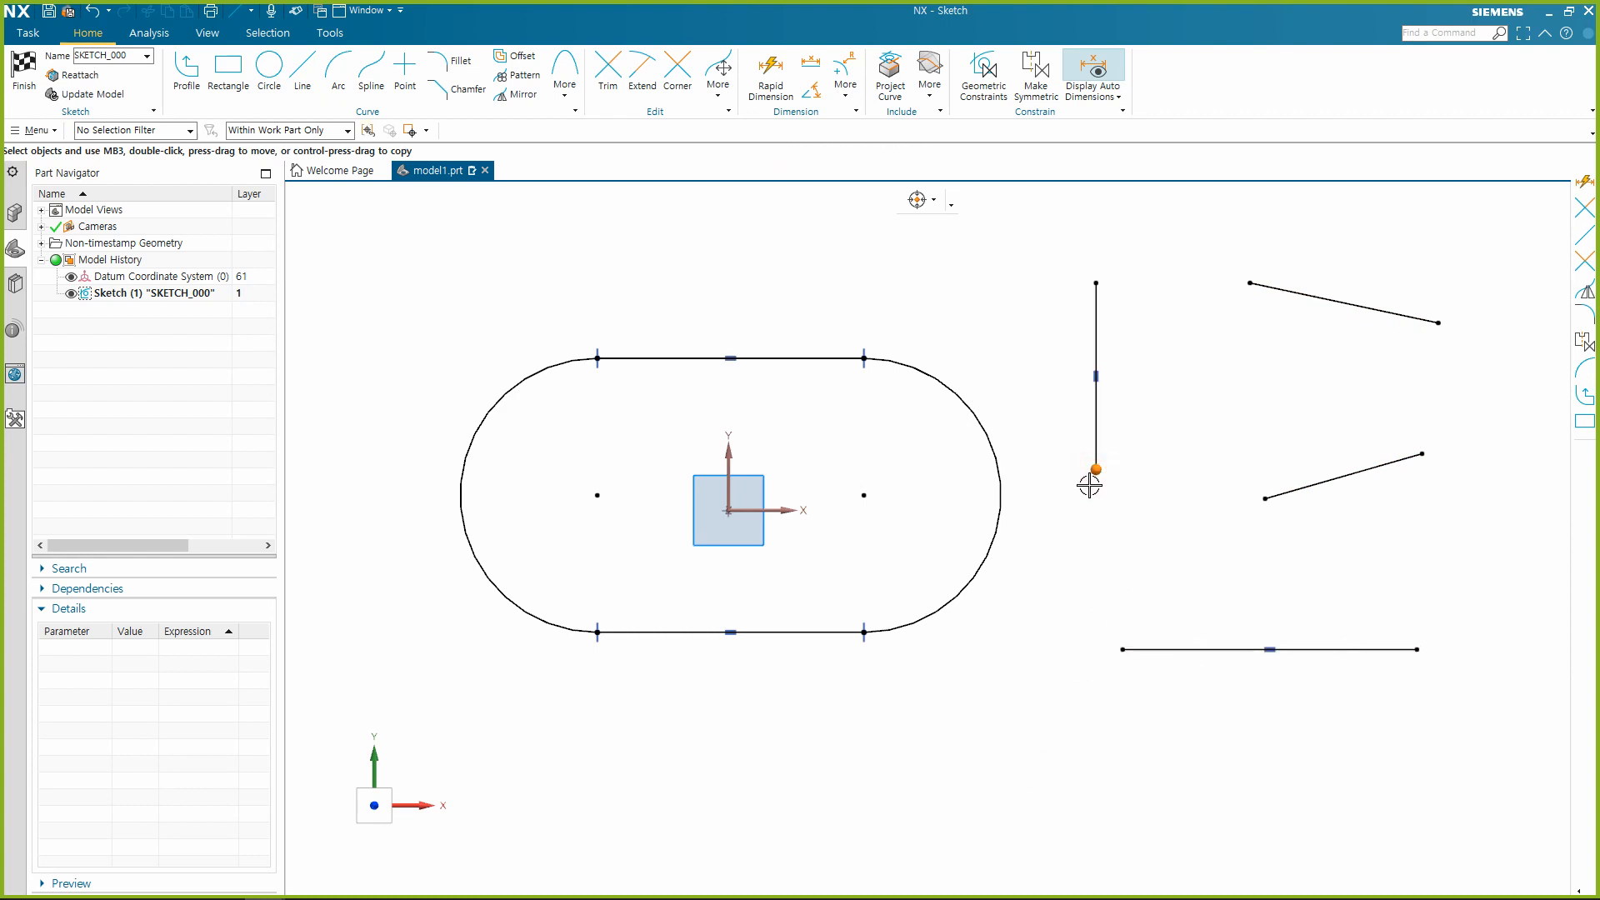
click(1123, 649)
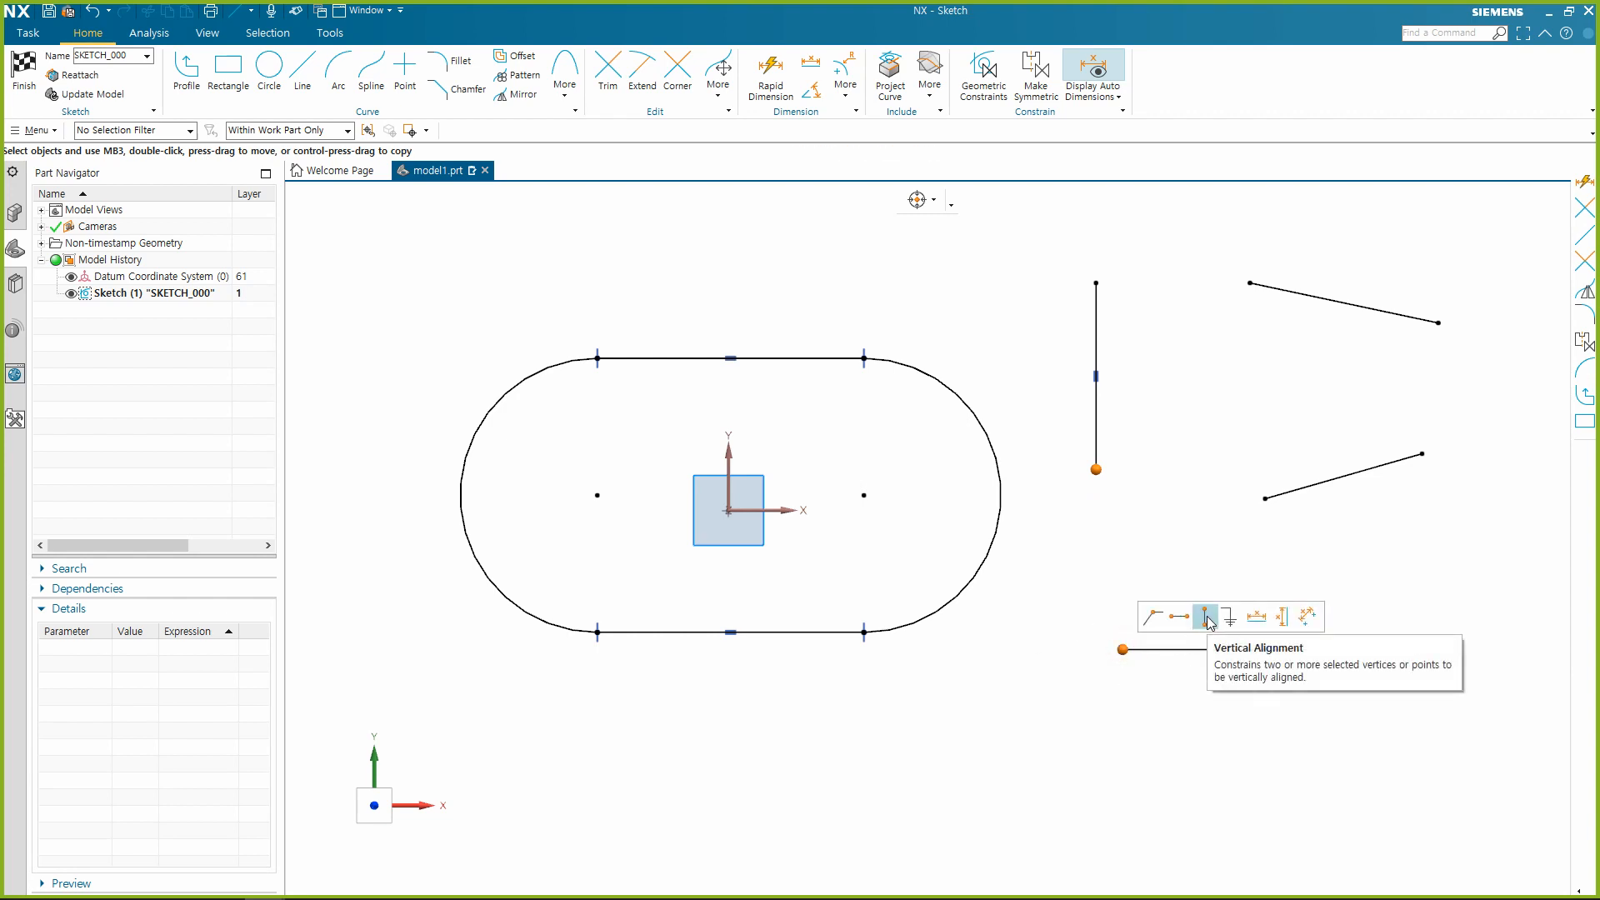
click(1206, 617)
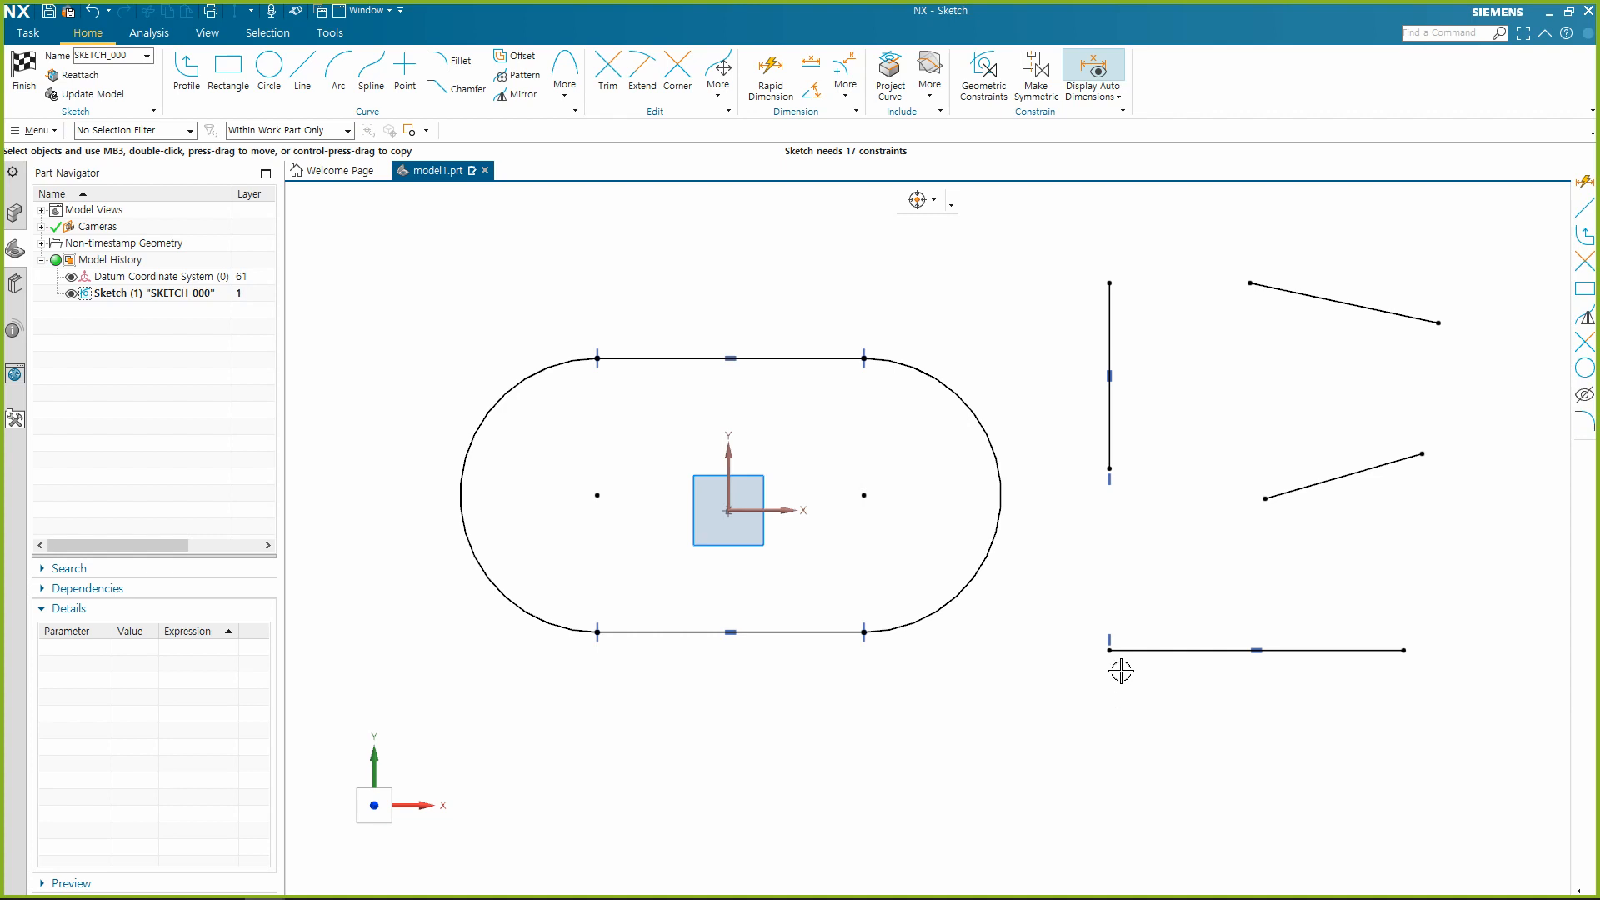
Apply Horizontal Alignment between the vertical line's lower endpoint and the lower sloping line's left endpoint.
click(1109, 469)
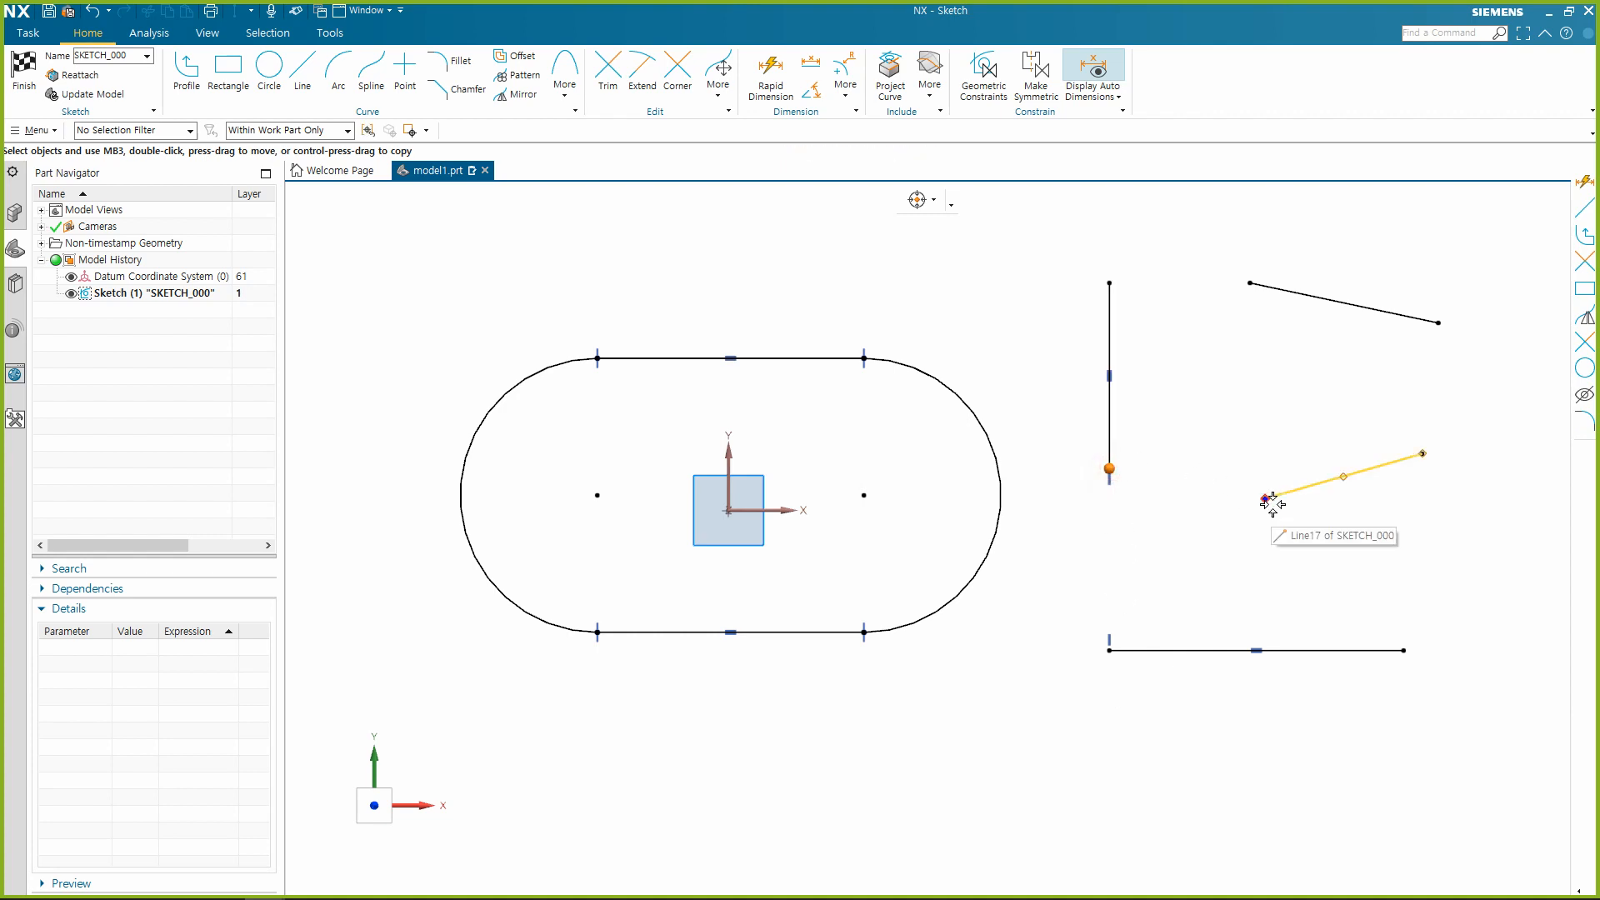
click(1267, 500)
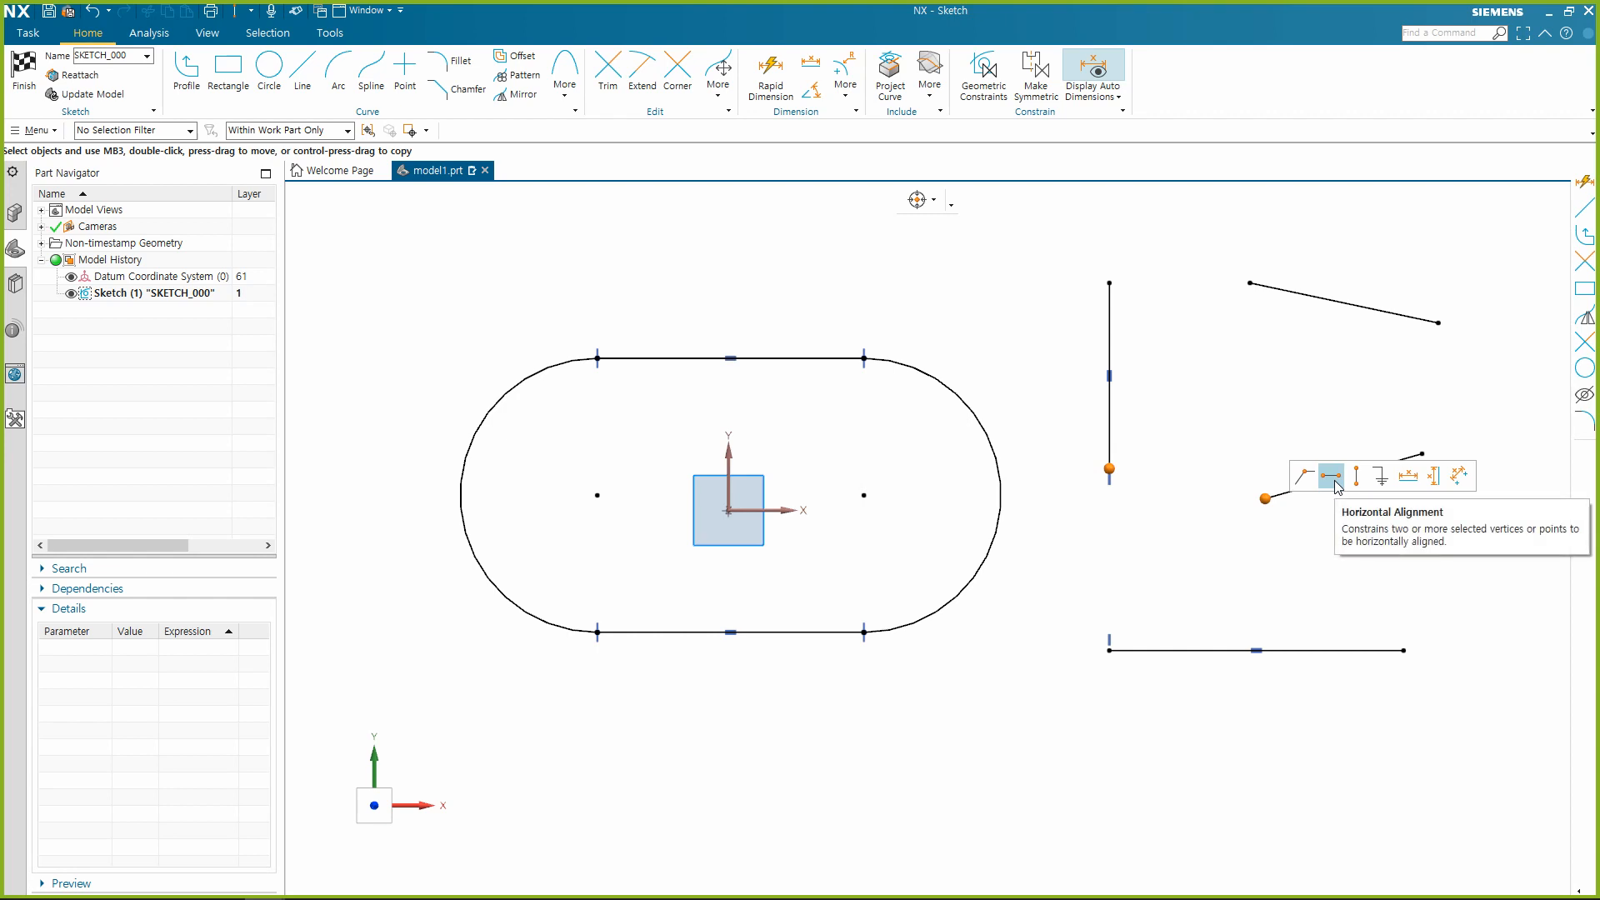
click(1332, 477)
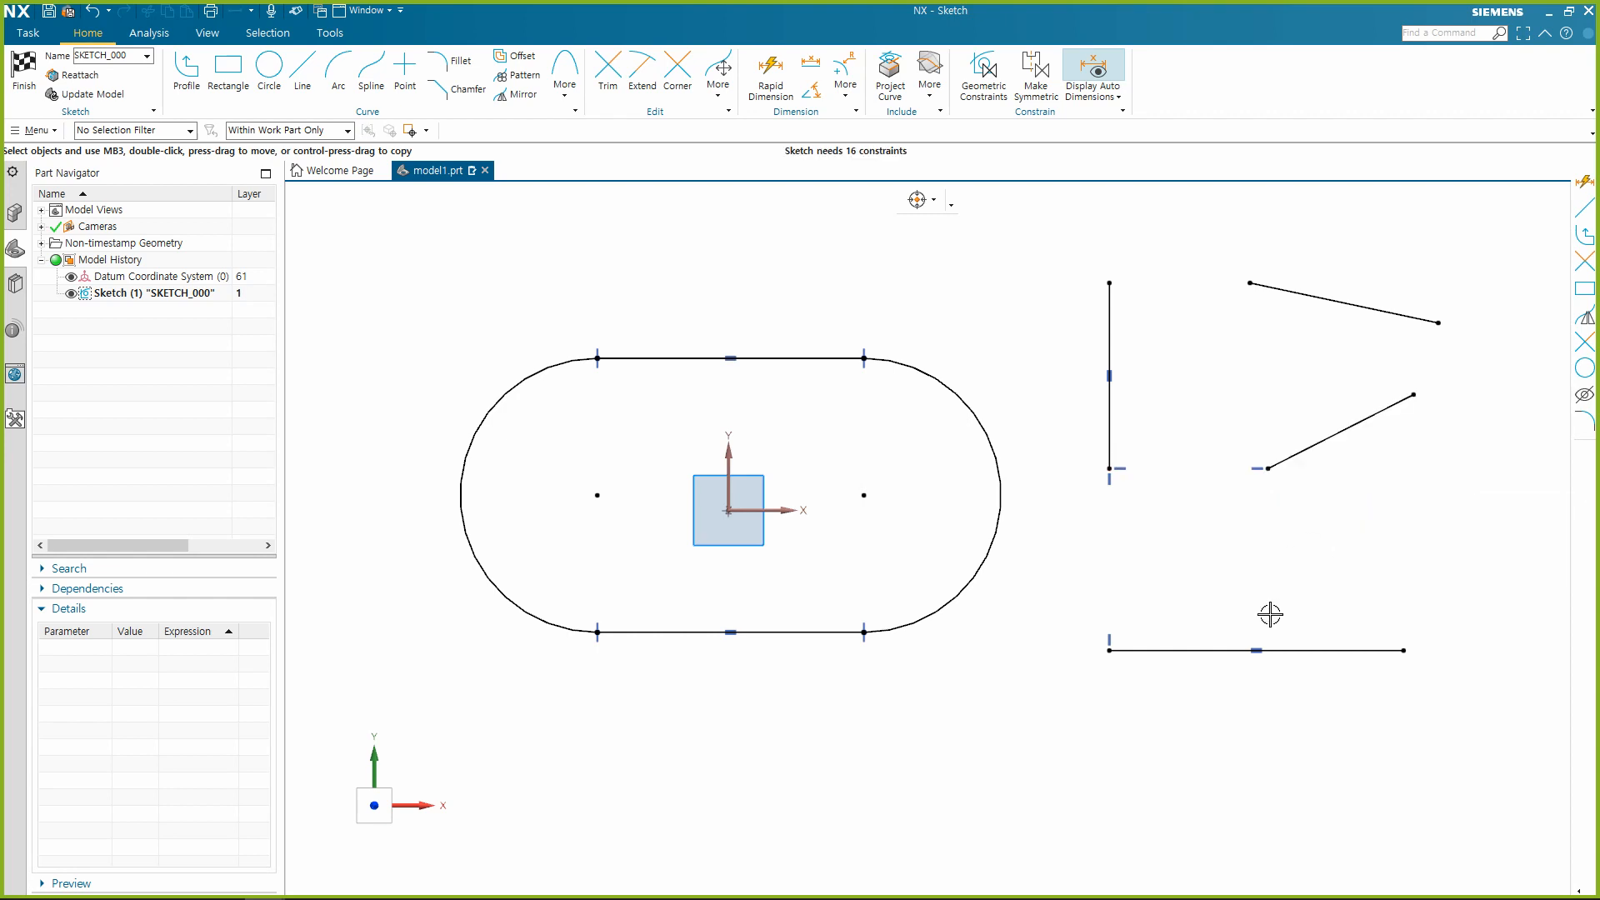
Apply Vertical Alignment to the right endpoints of the separate horizontal line and both sloping lines.
click(1406, 651)
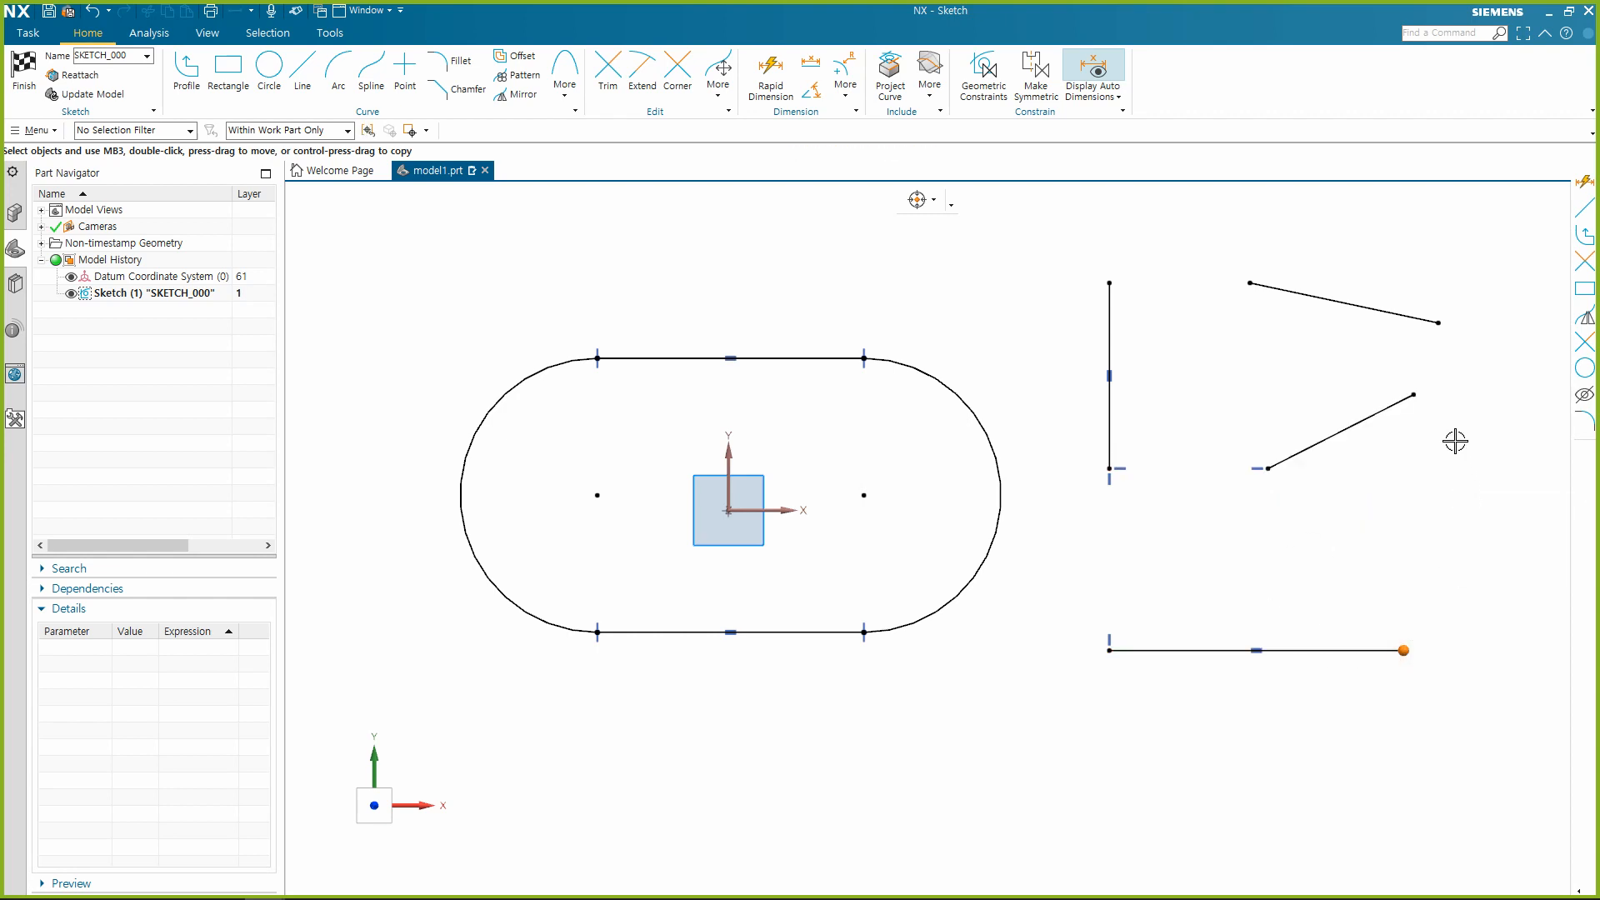
click(1437, 324)
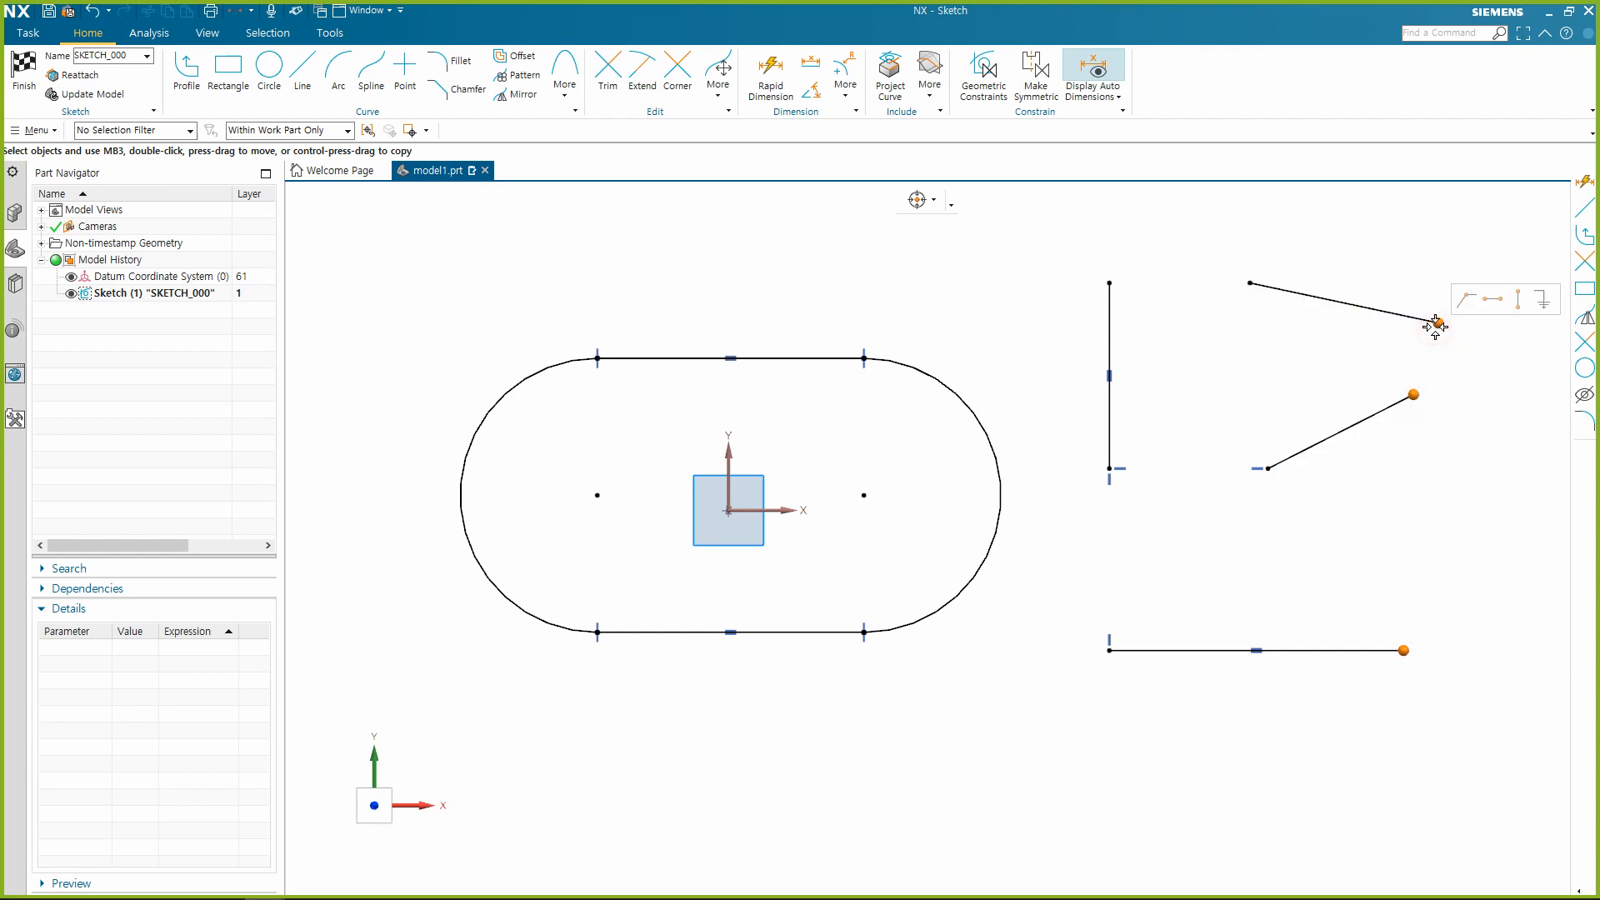
click(1519, 300)
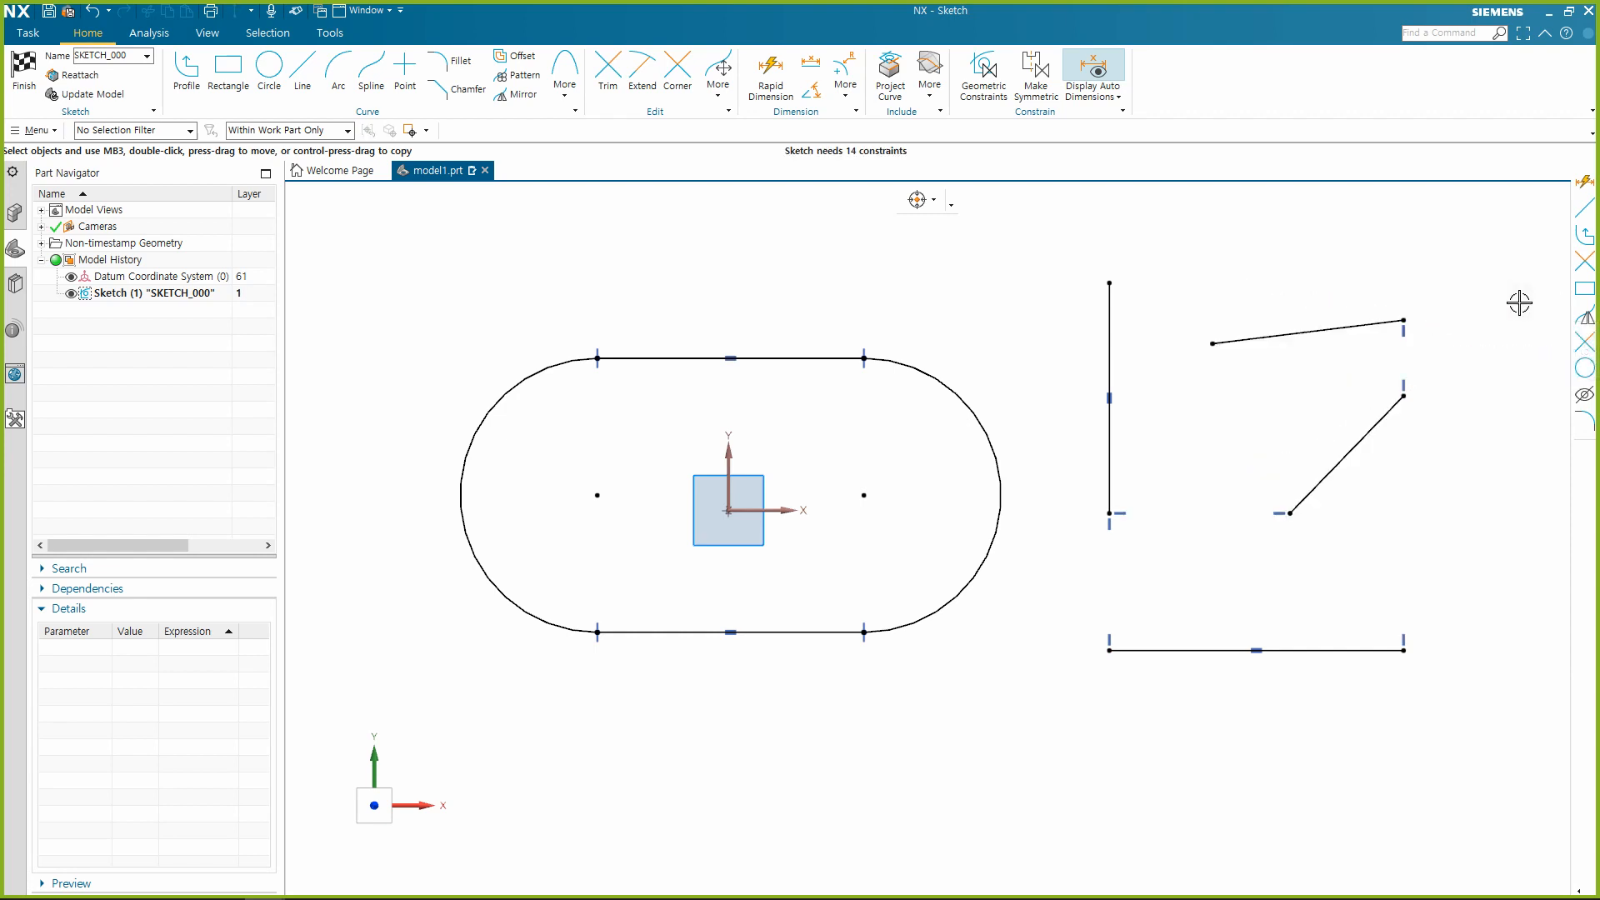
Apply Horizontal Alignment between the upper sloping line's left endpoint and the vertical line's upper endpoint.
click(1213, 343)
click(1106, 279)
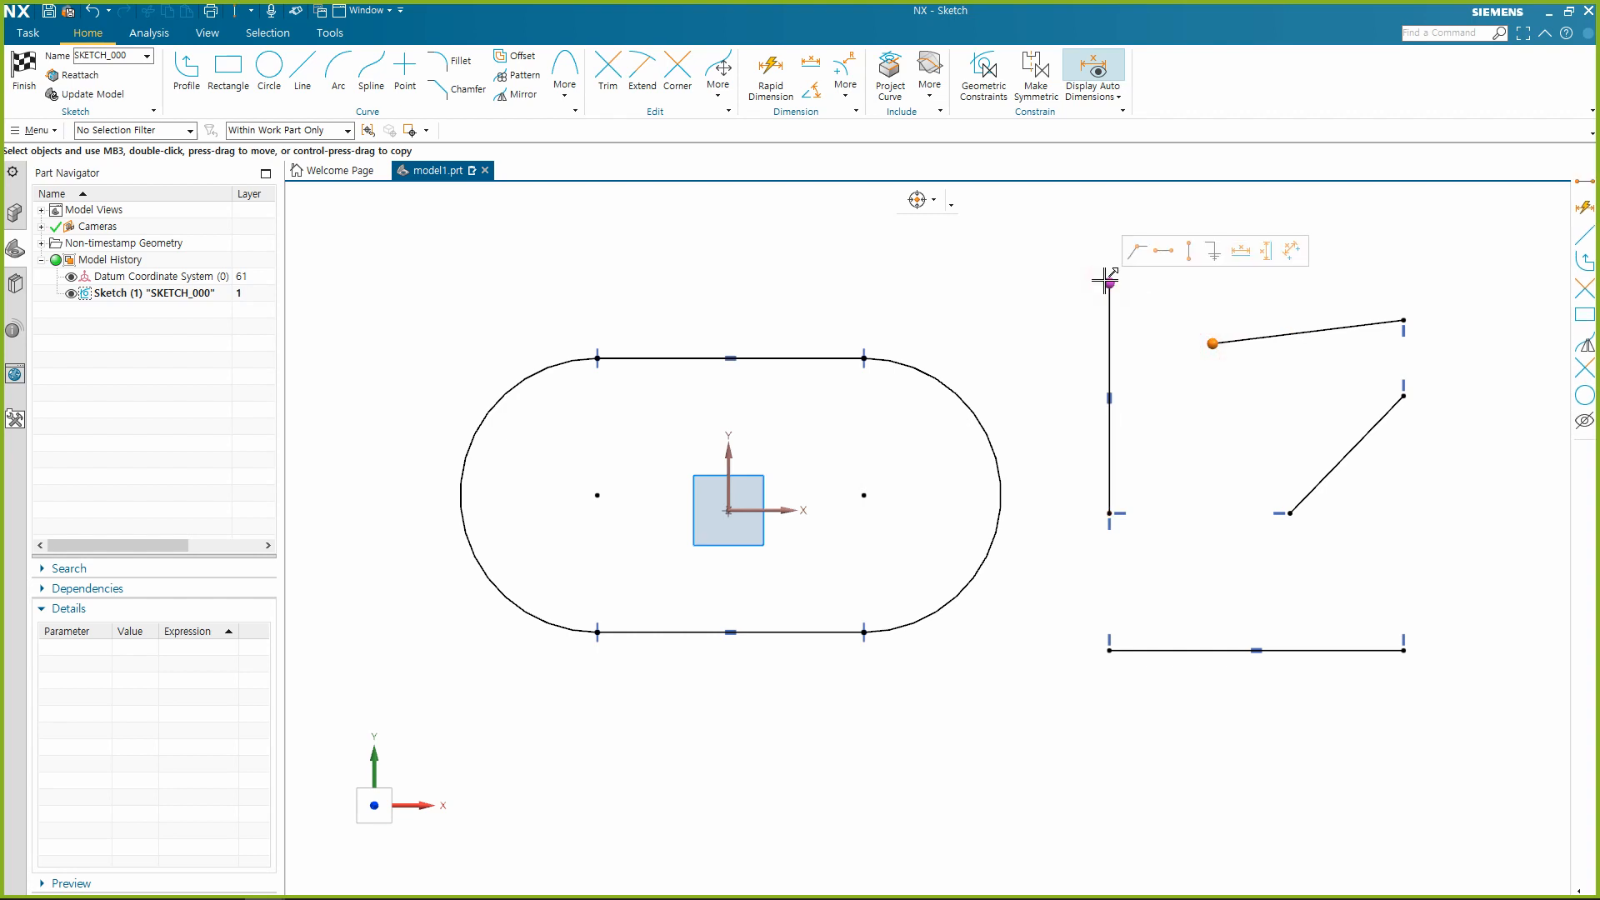
click(1166, 254)
Pull the right endpoints of both sloping lines downward so each line slopes down to the right.
scroll(1213, 548, down, 2)
scroll(1274, 486, up, 1)
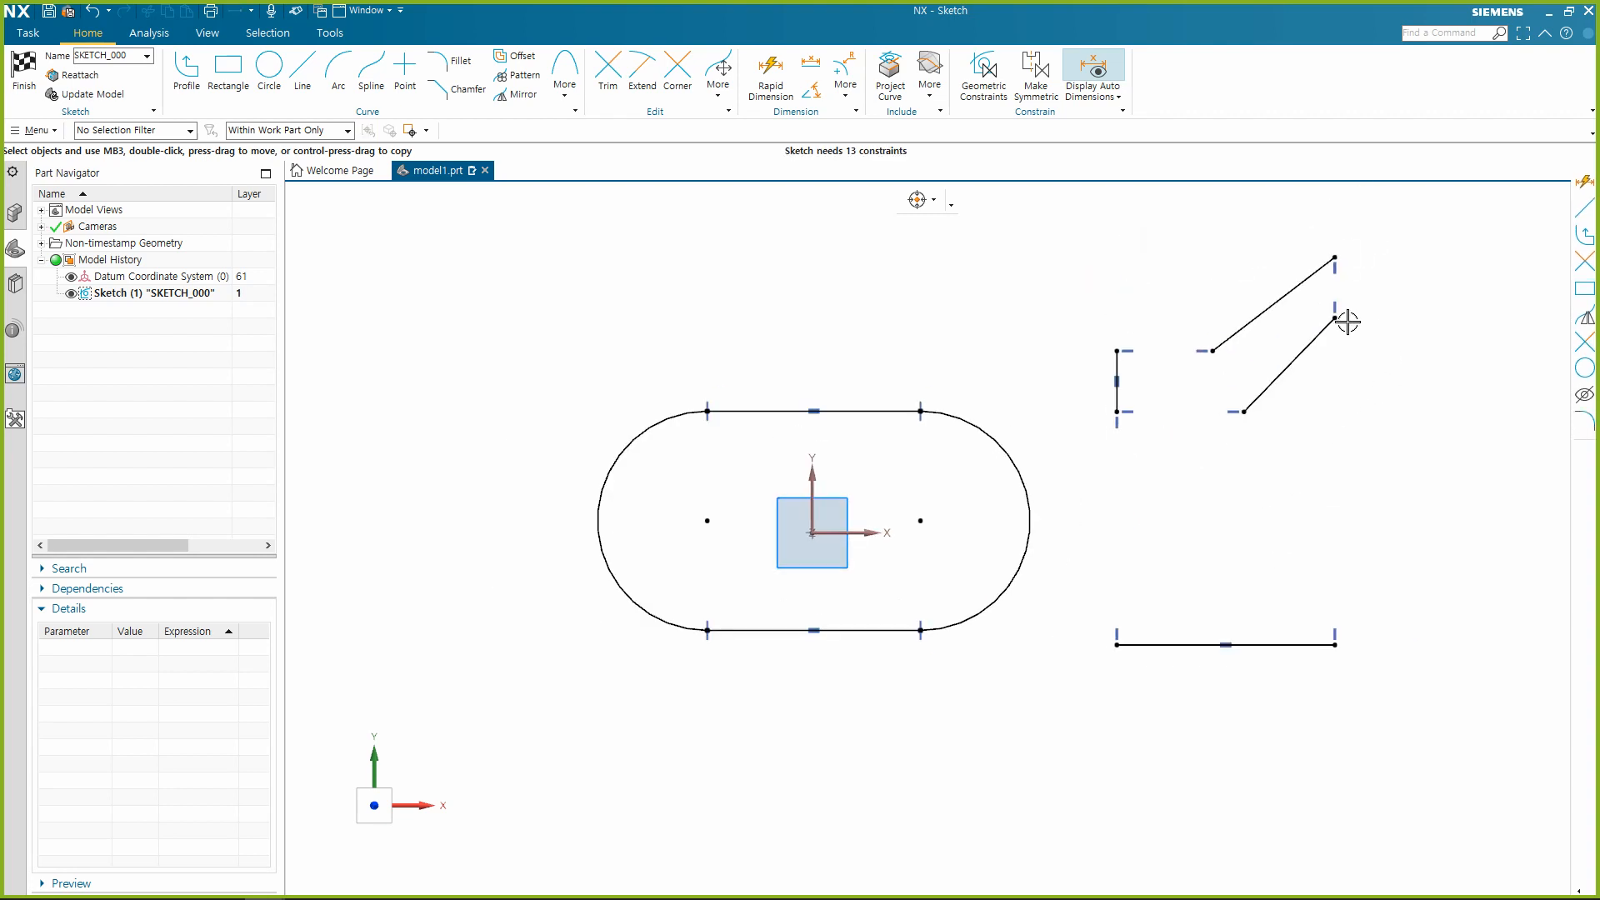
drag(1335, 317, 1362, 467)
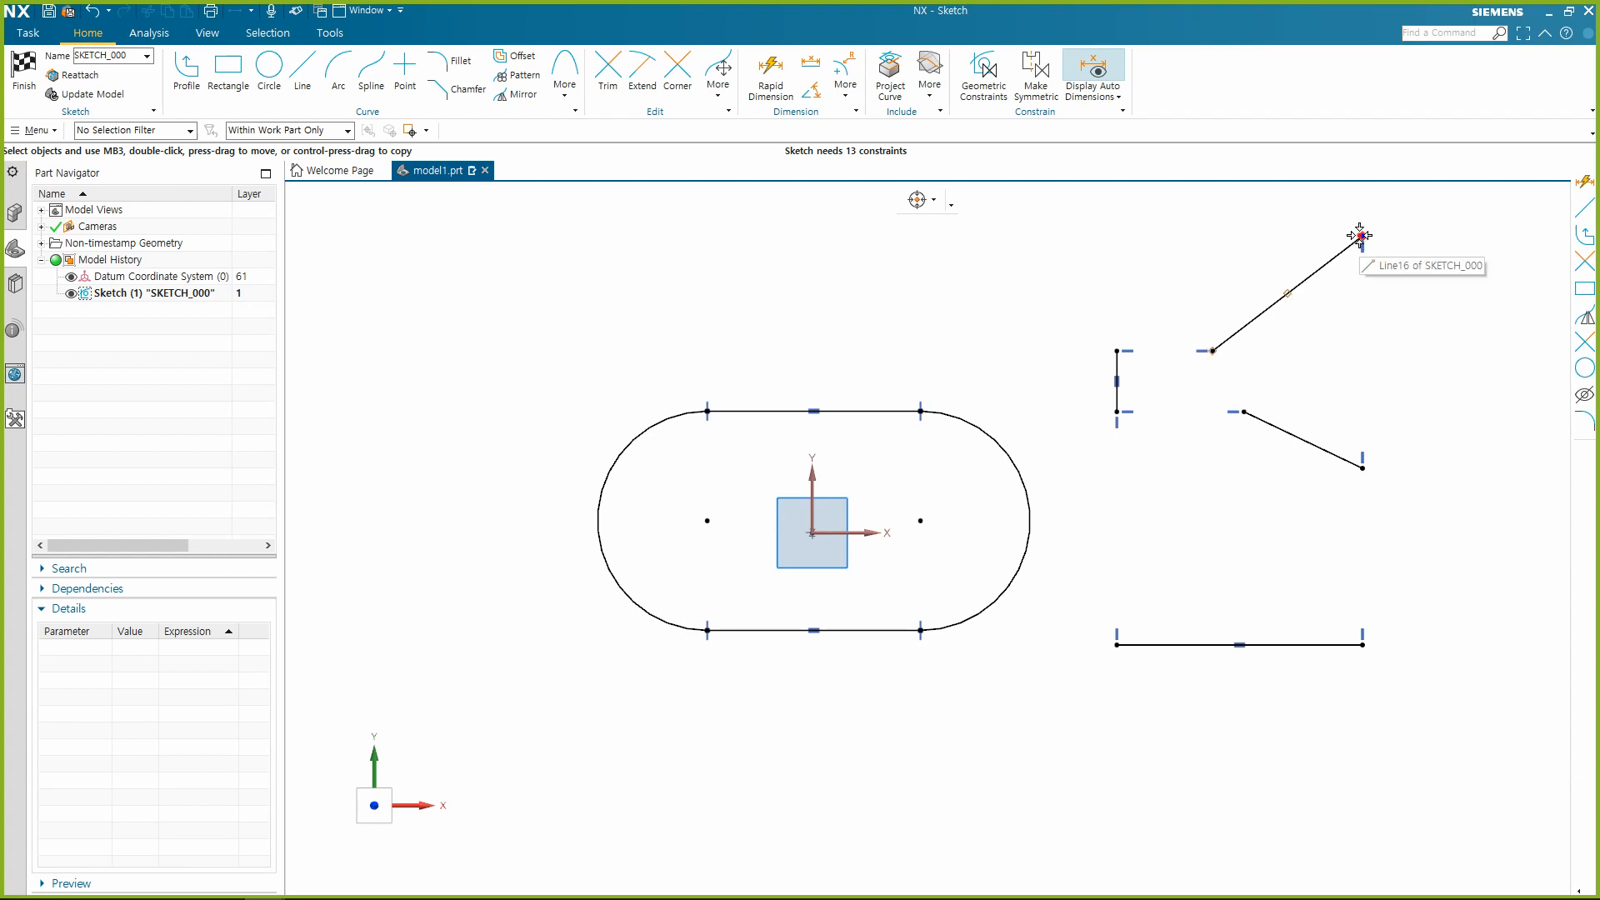
mouse_move(1360, 236)
mouse_down()
mouse_move(1368, 458)
mouse_move(1369, 379)
mouse_up()
scroll(1175, 500, up, 1)
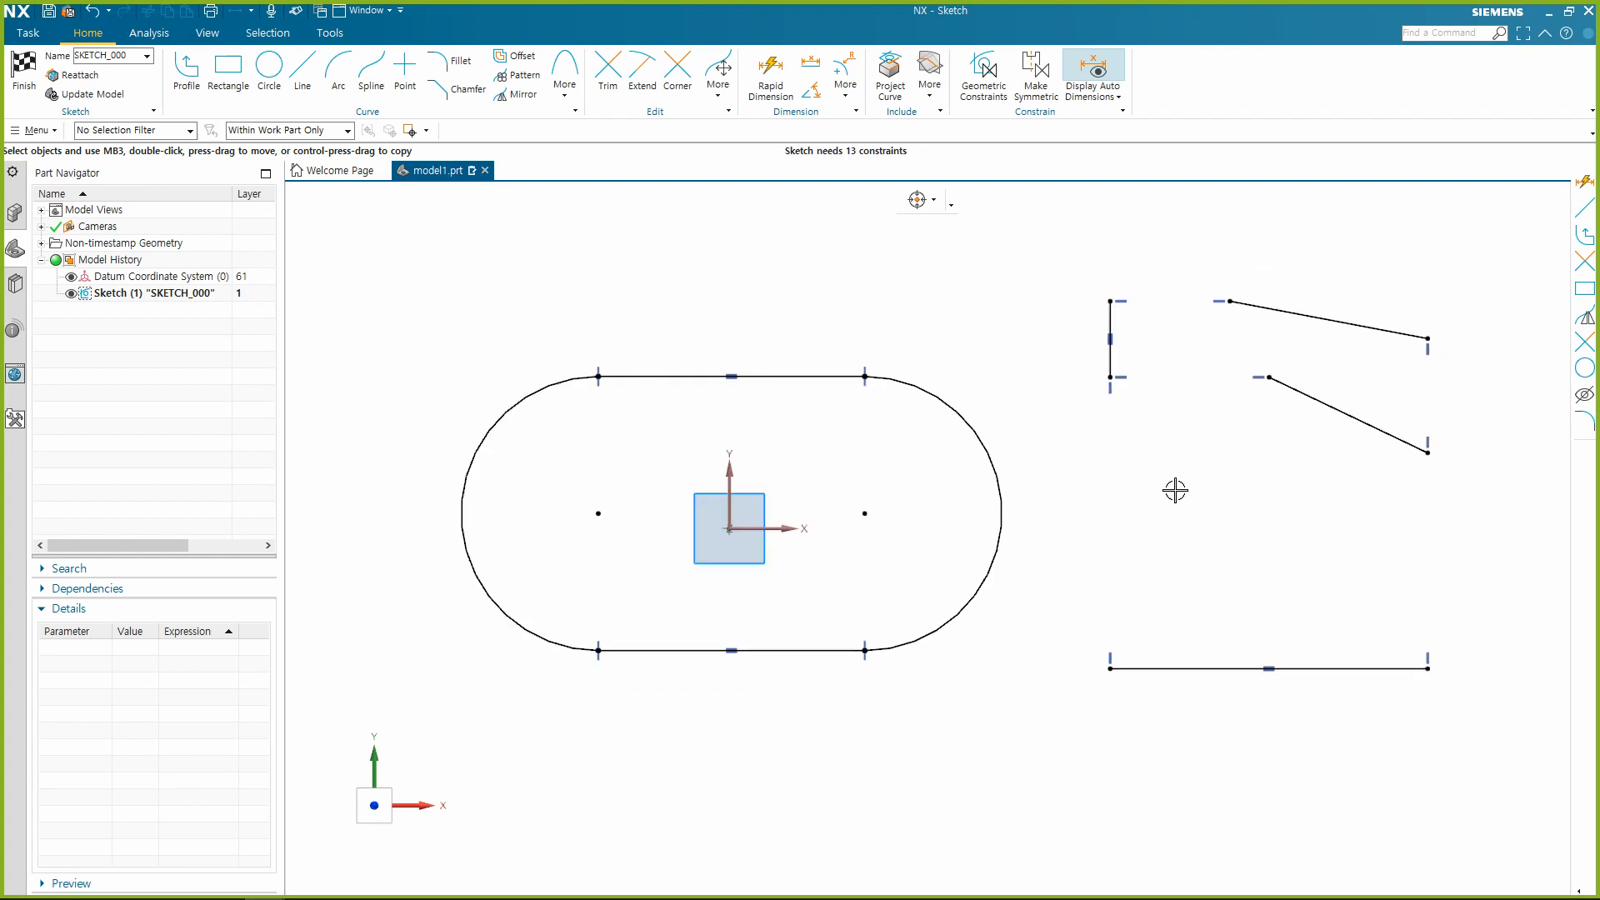
Highlight the alignment constraints on the separate lines to examine which endpoints each one ties together, and clear the selection.
click(1102, 397)
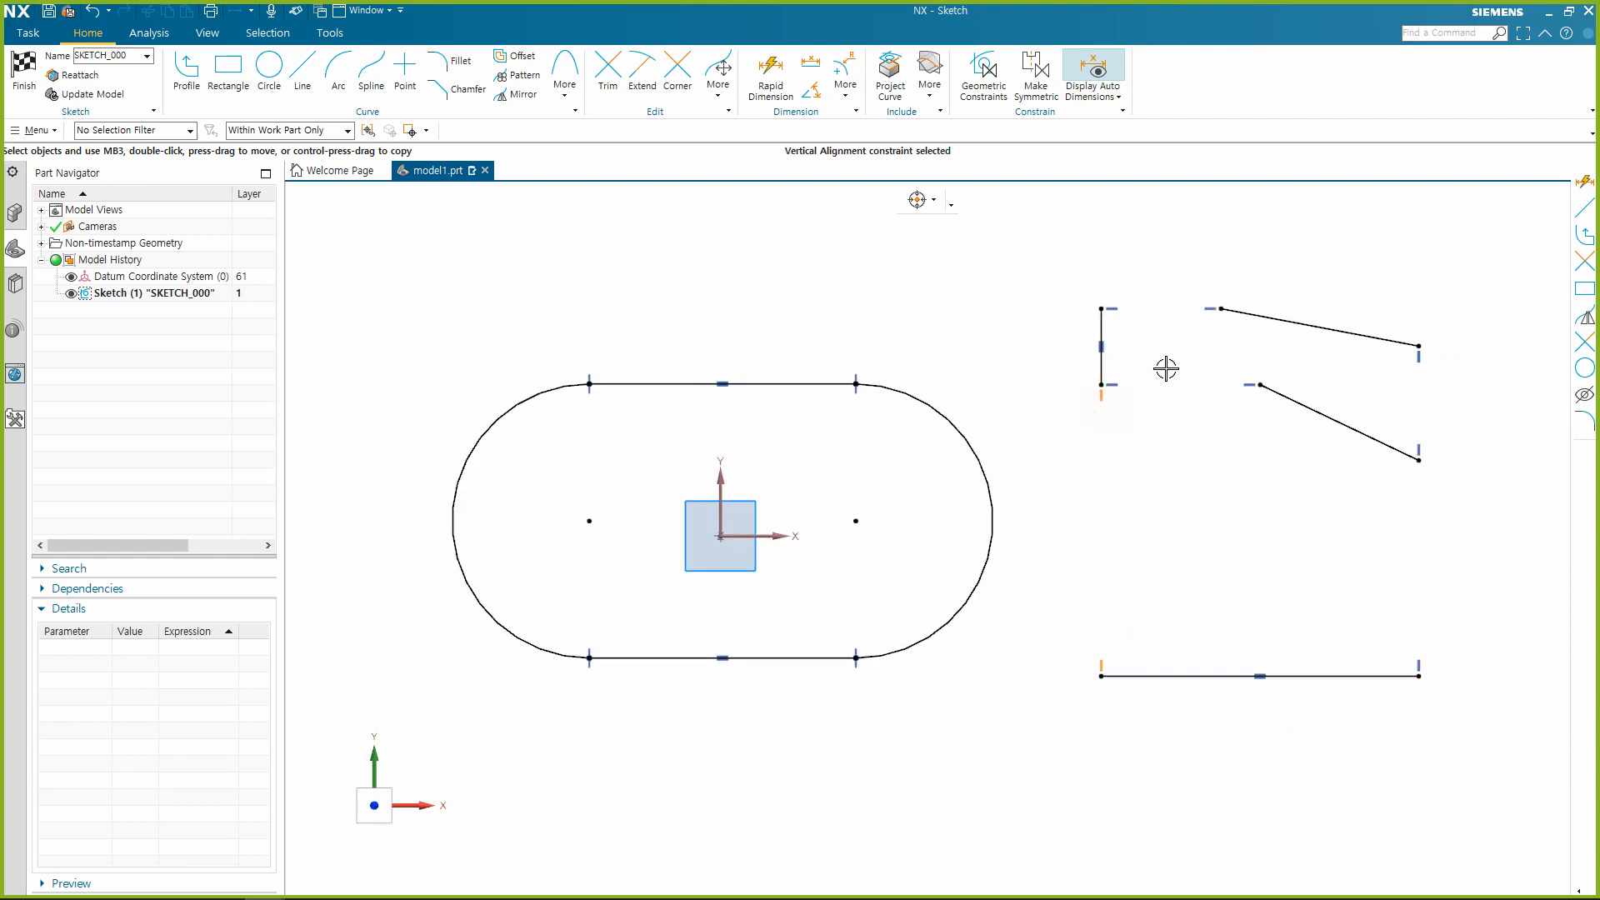
click(1117, 384)
click(1210, 310)
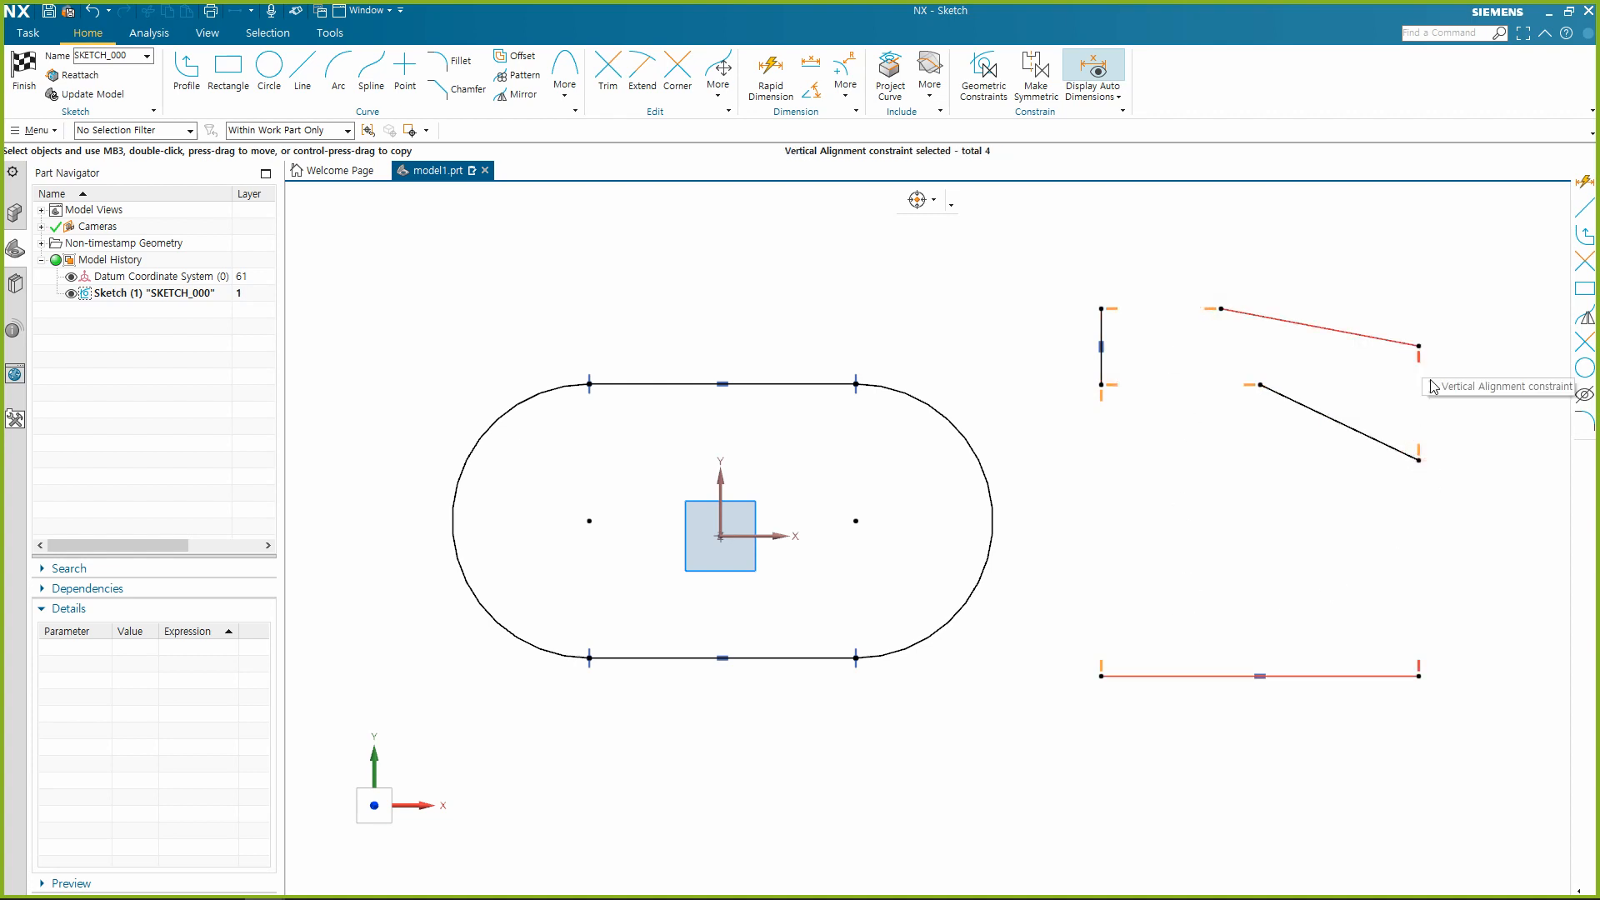
click(1462, 540)
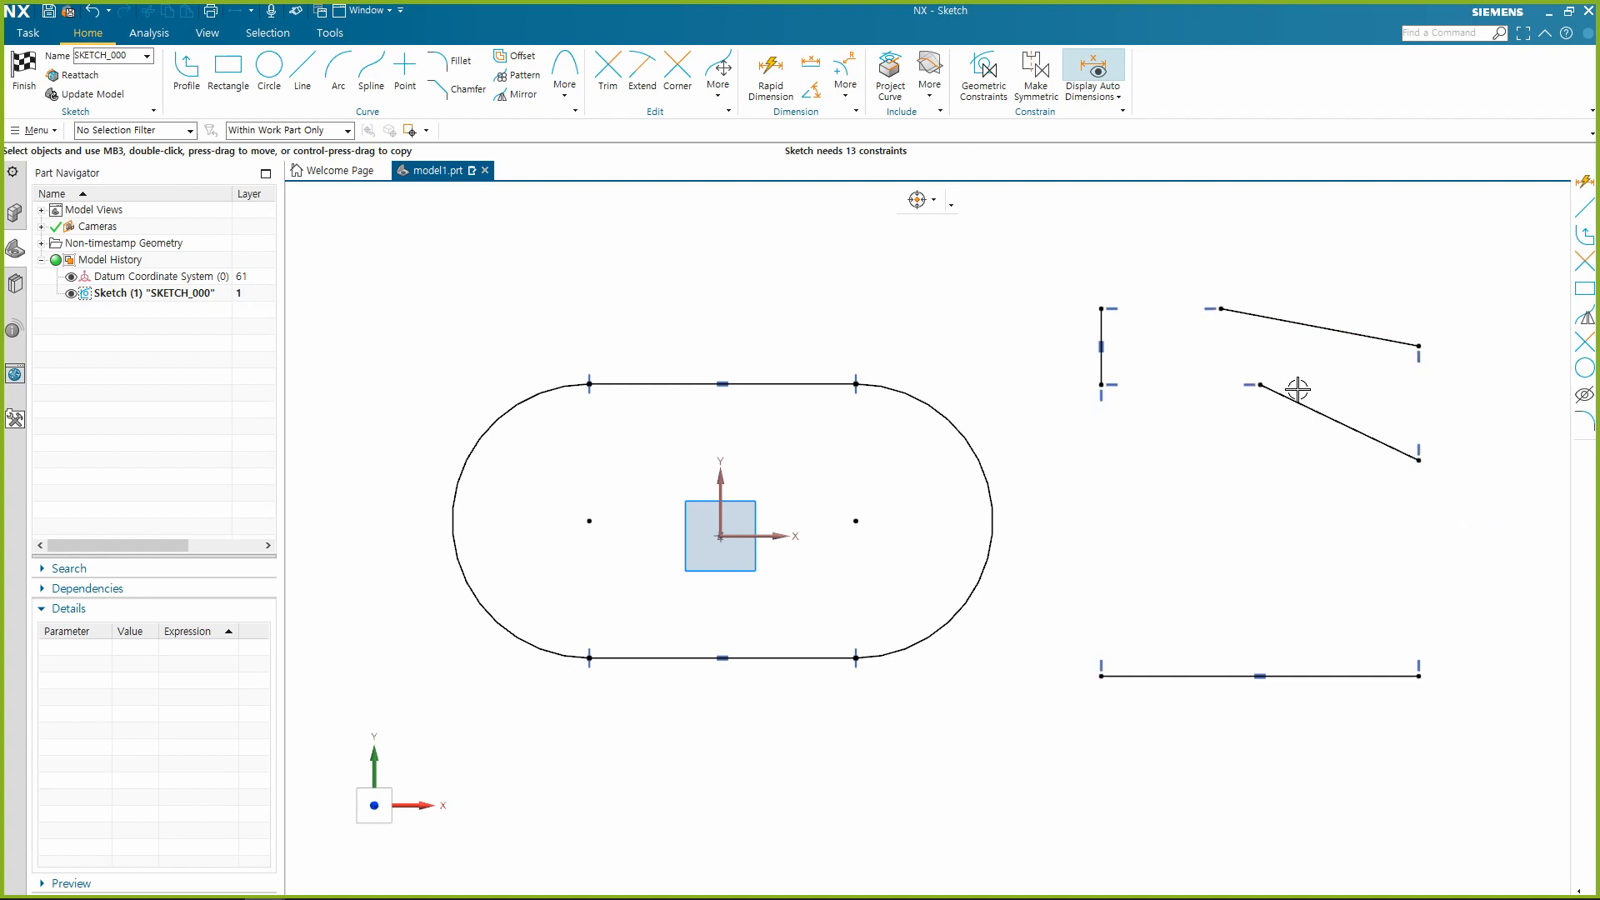
Apply Horizontal Alignment to both endpoints of the lower sloping line and the vertical line's lower endpoint.
click(1260, 385)
click(1420, 460)
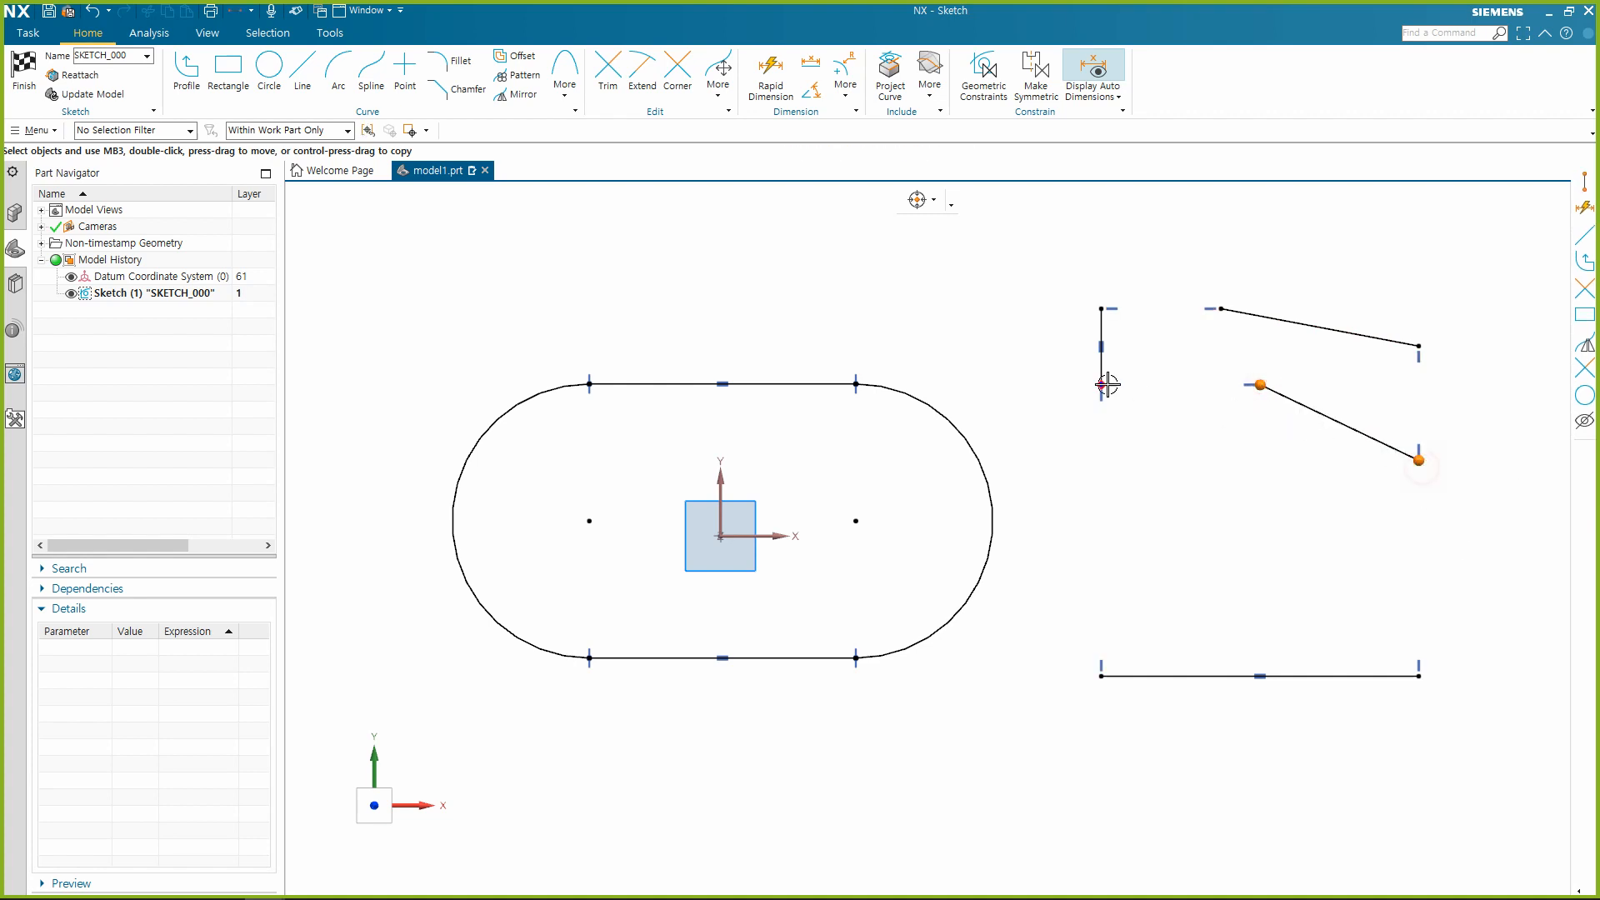
click(1137, 350)
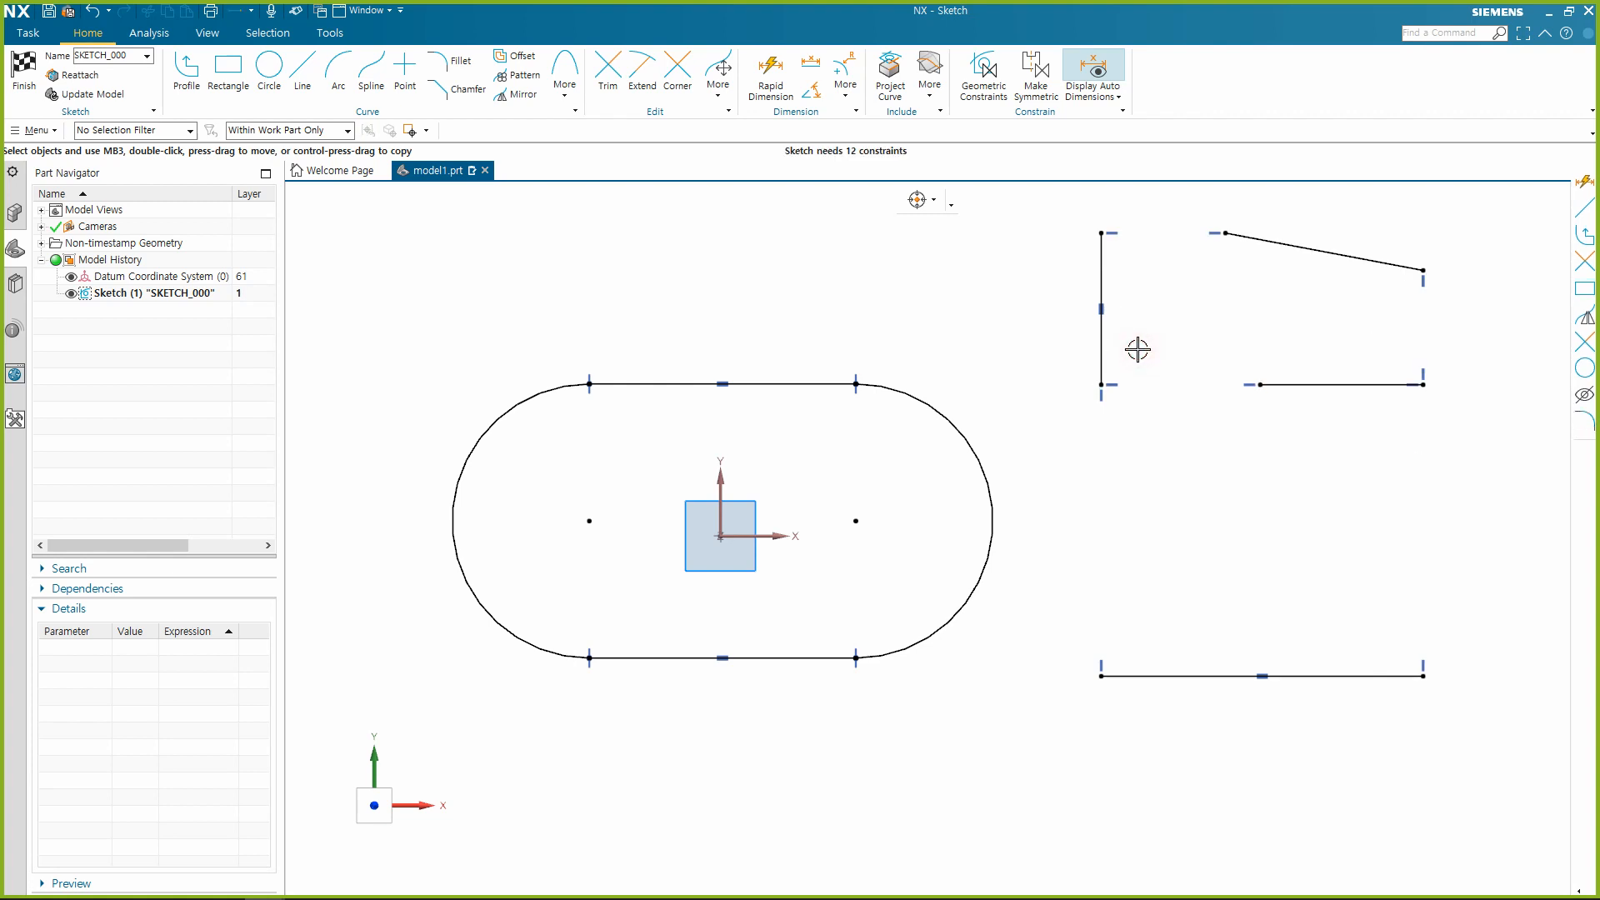
Apply Horizontal Alignment to both endpoints of the upper sloping line and the vertical line's upper endpoint.
click(1225, 234)
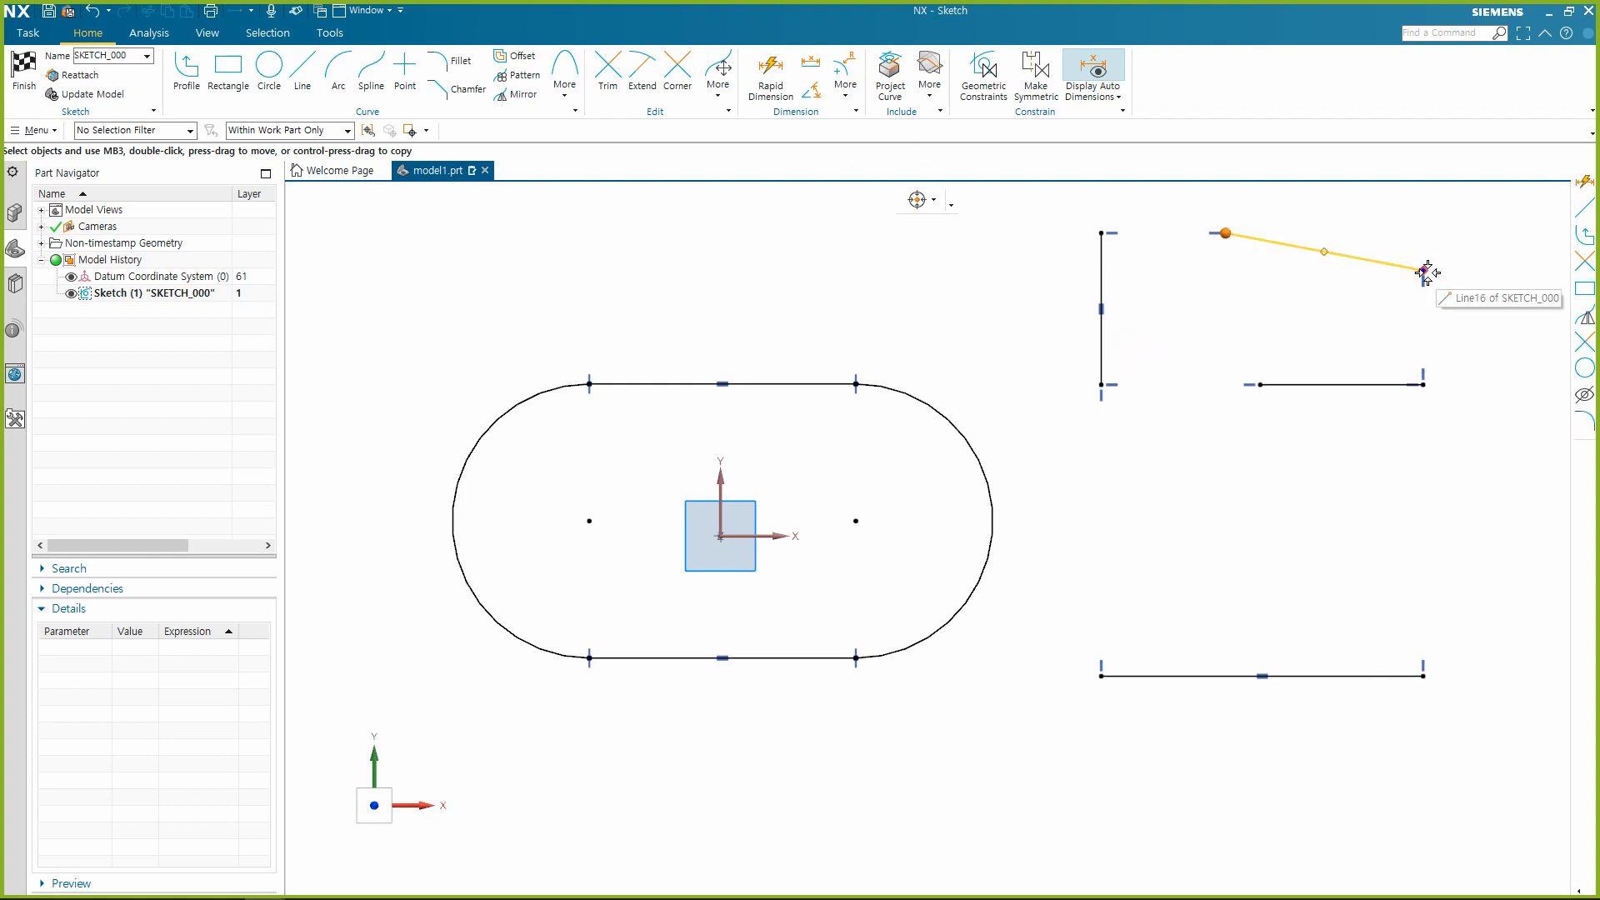
click(1423, 270)
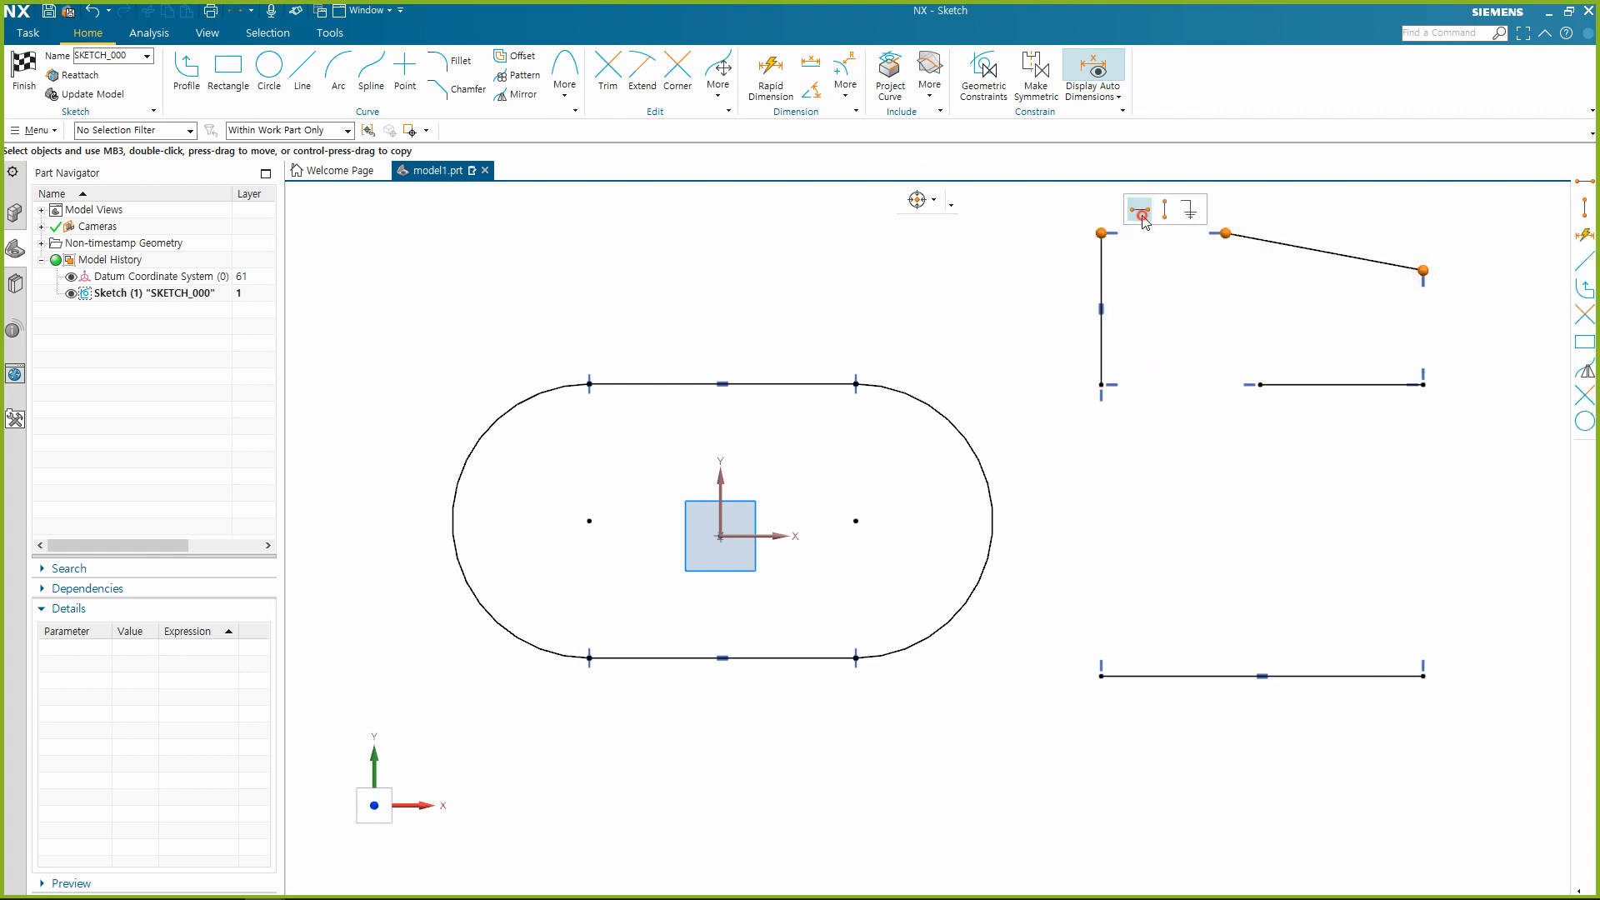
click(1137, 208)
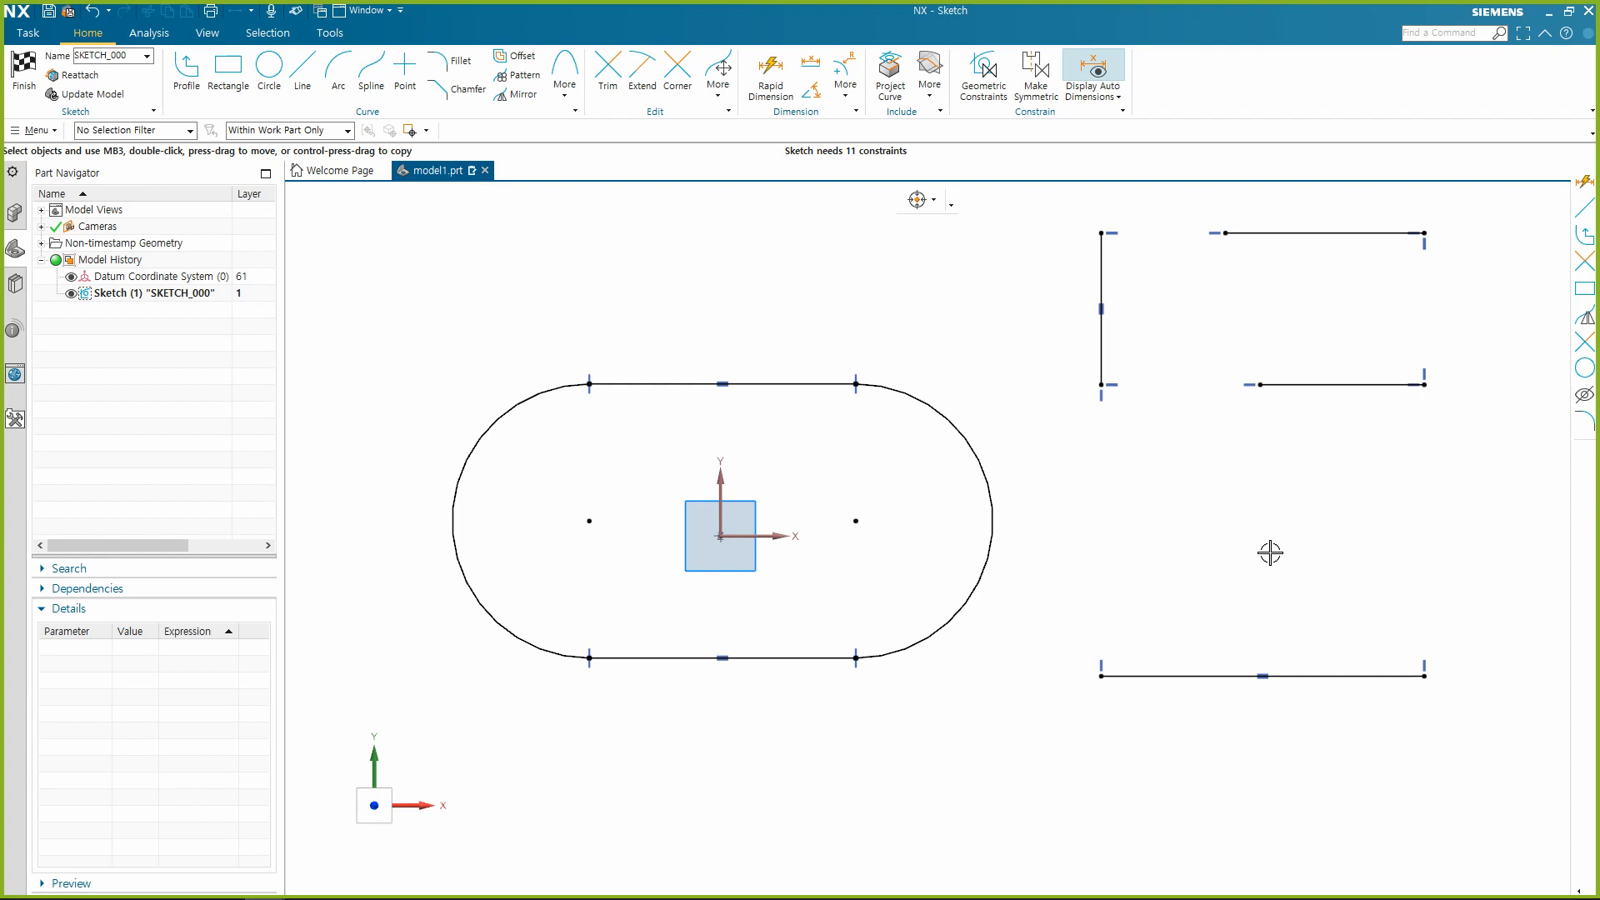
Review the constraint types offered by Geometric Constraints and close it without applying any.
scroll(1154, 467, down, 1)
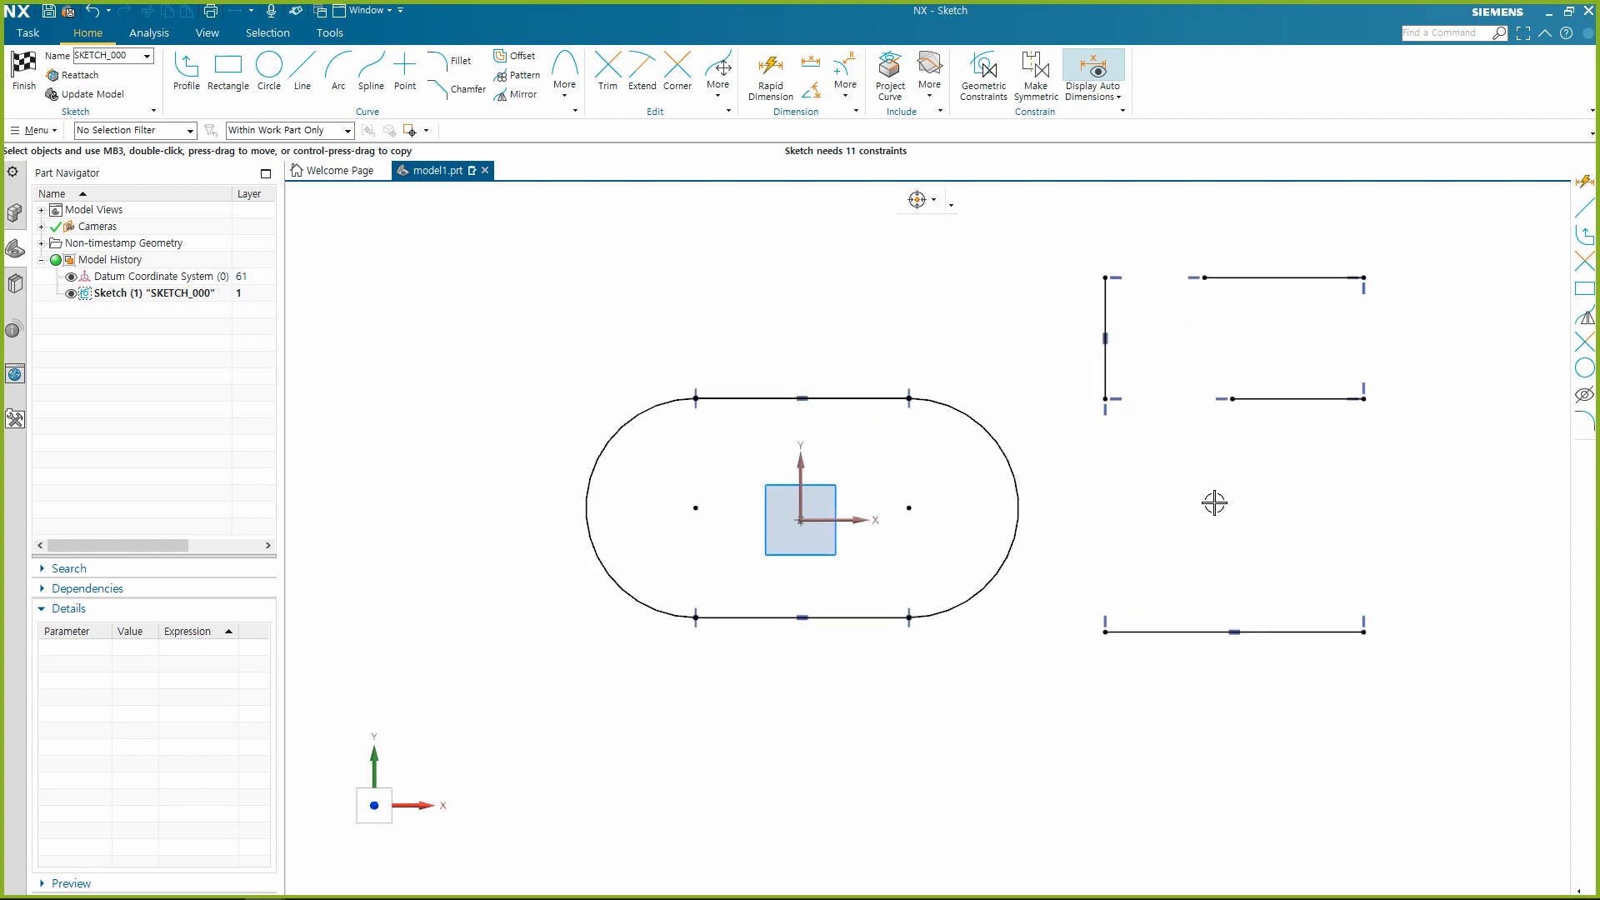
click(984, 74)
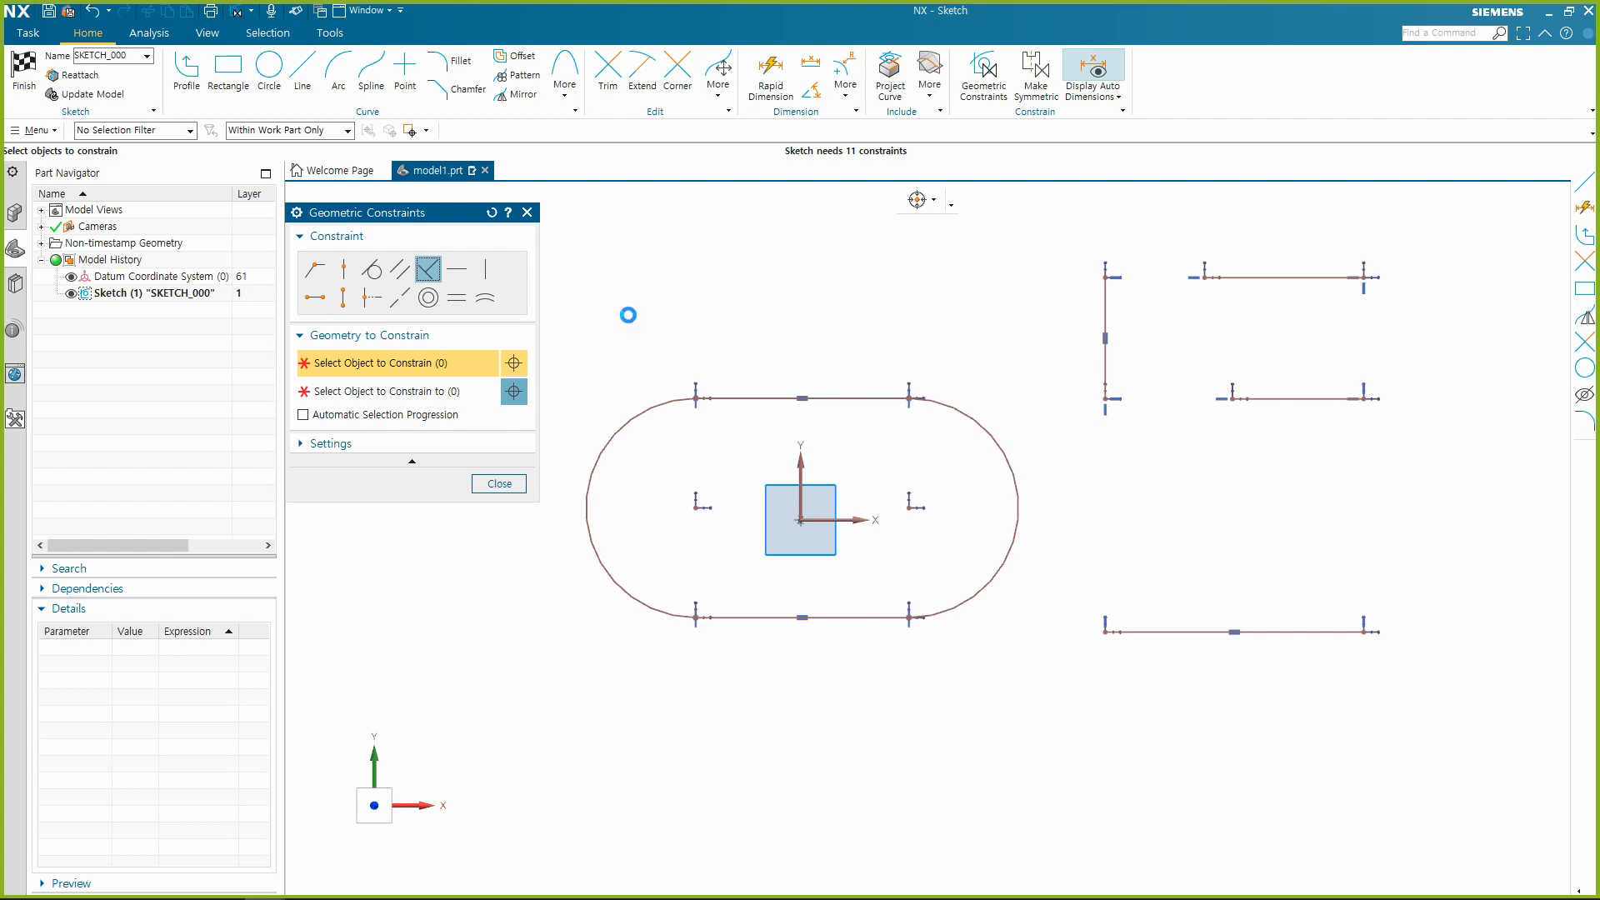
key(Escape)
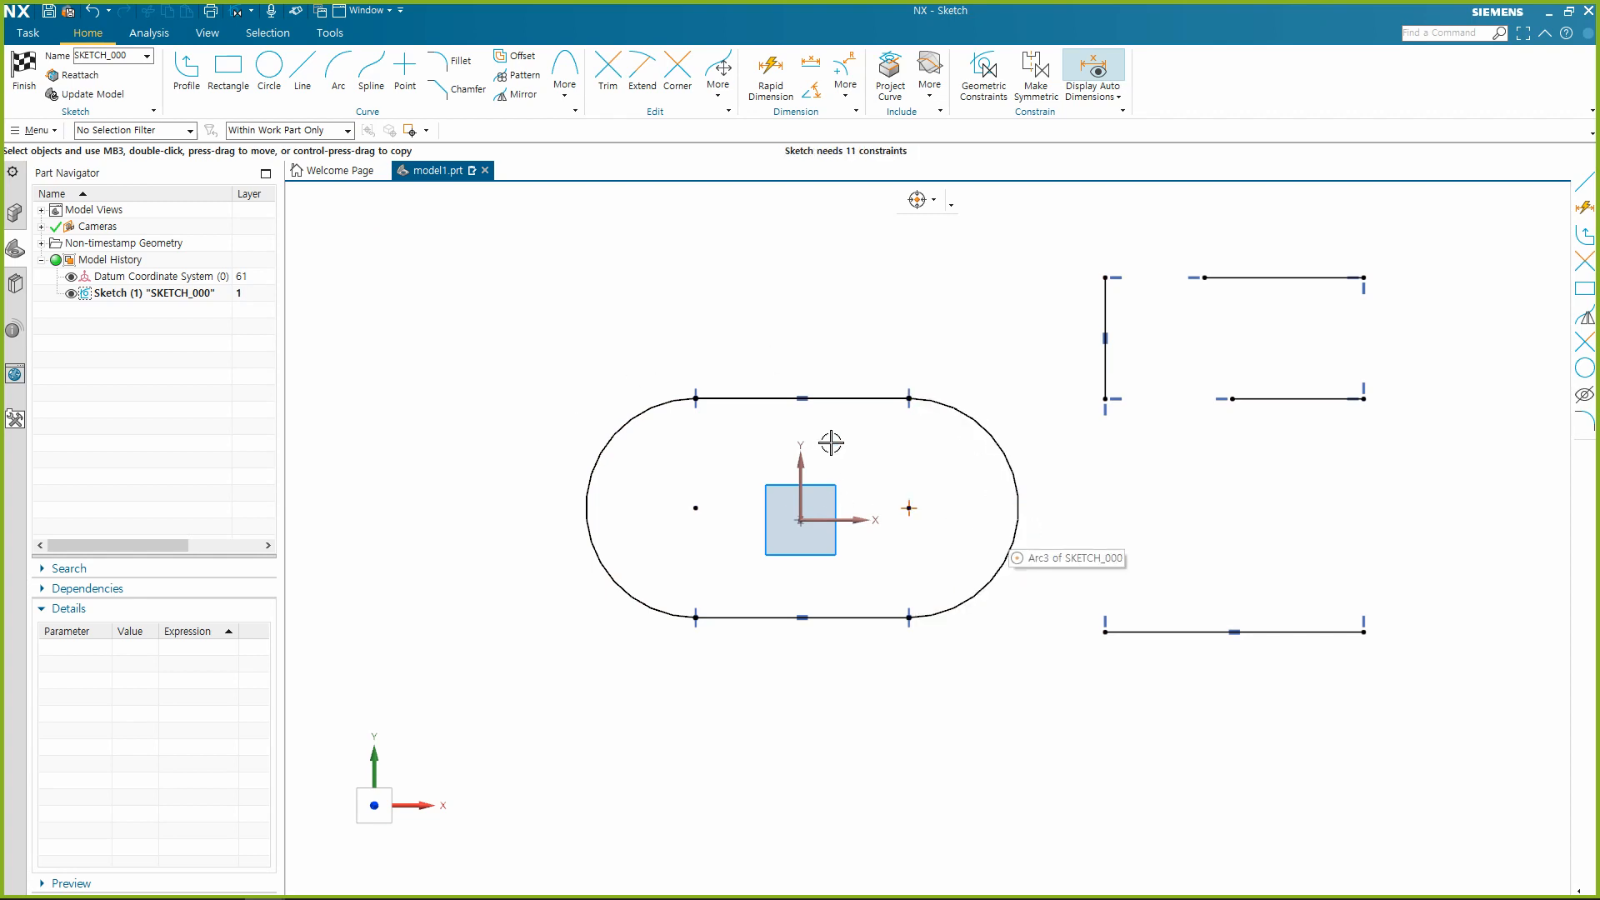
Apply a Midpoint constraint between the slot's upper line and the sketch origin, and widen the slot by pulling its right arc outward.
click(857, 396)
click(858, 396)
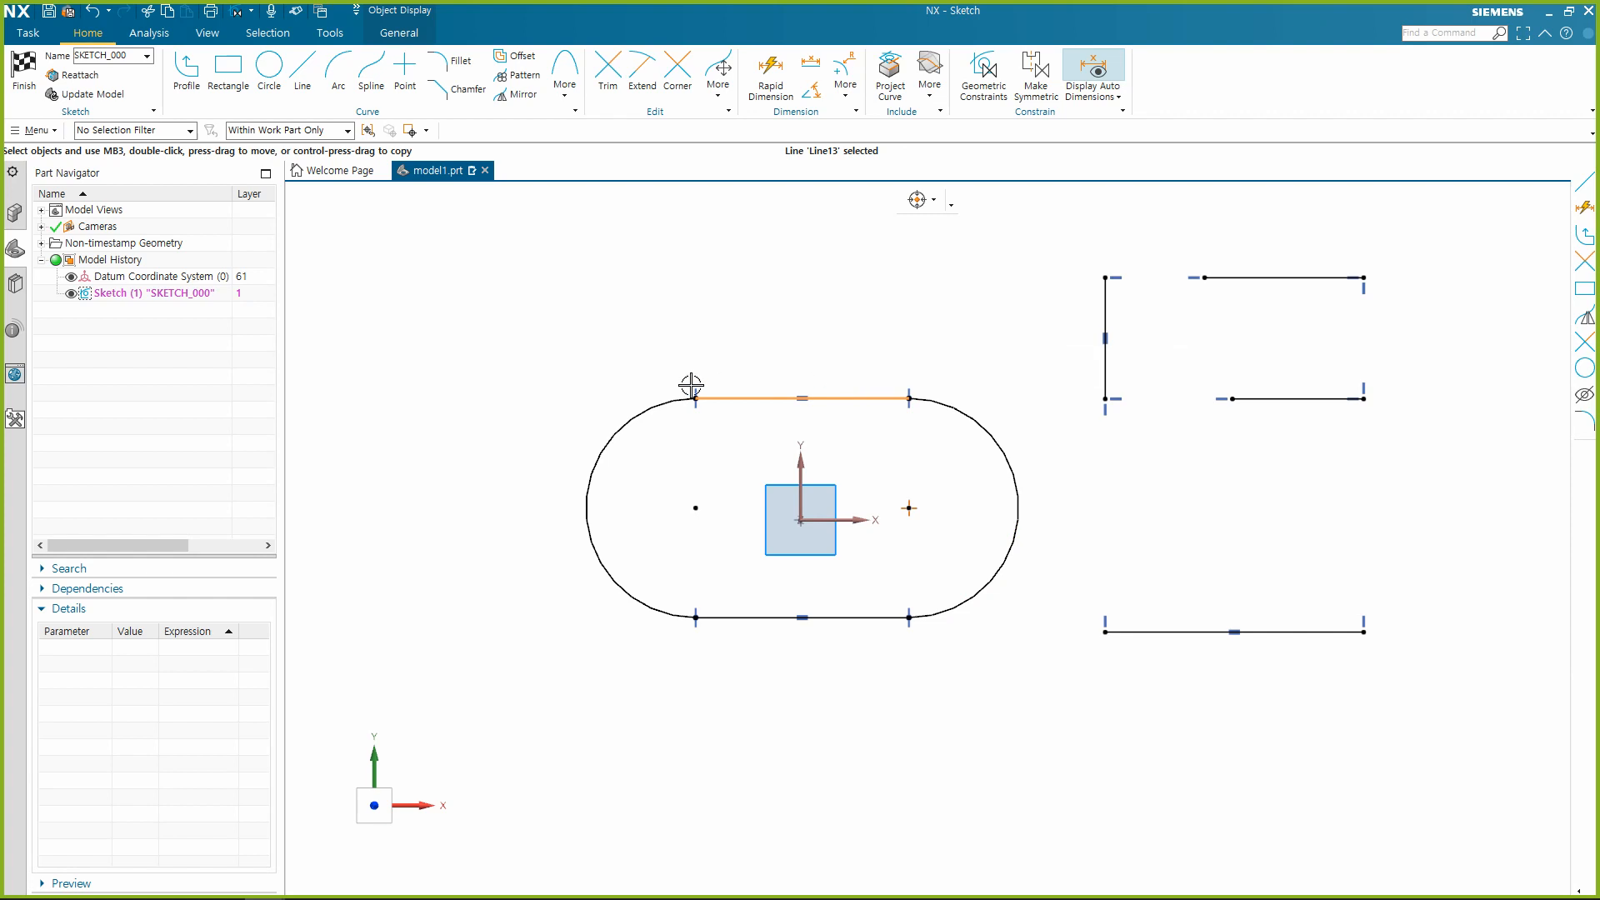
click(800, 523)
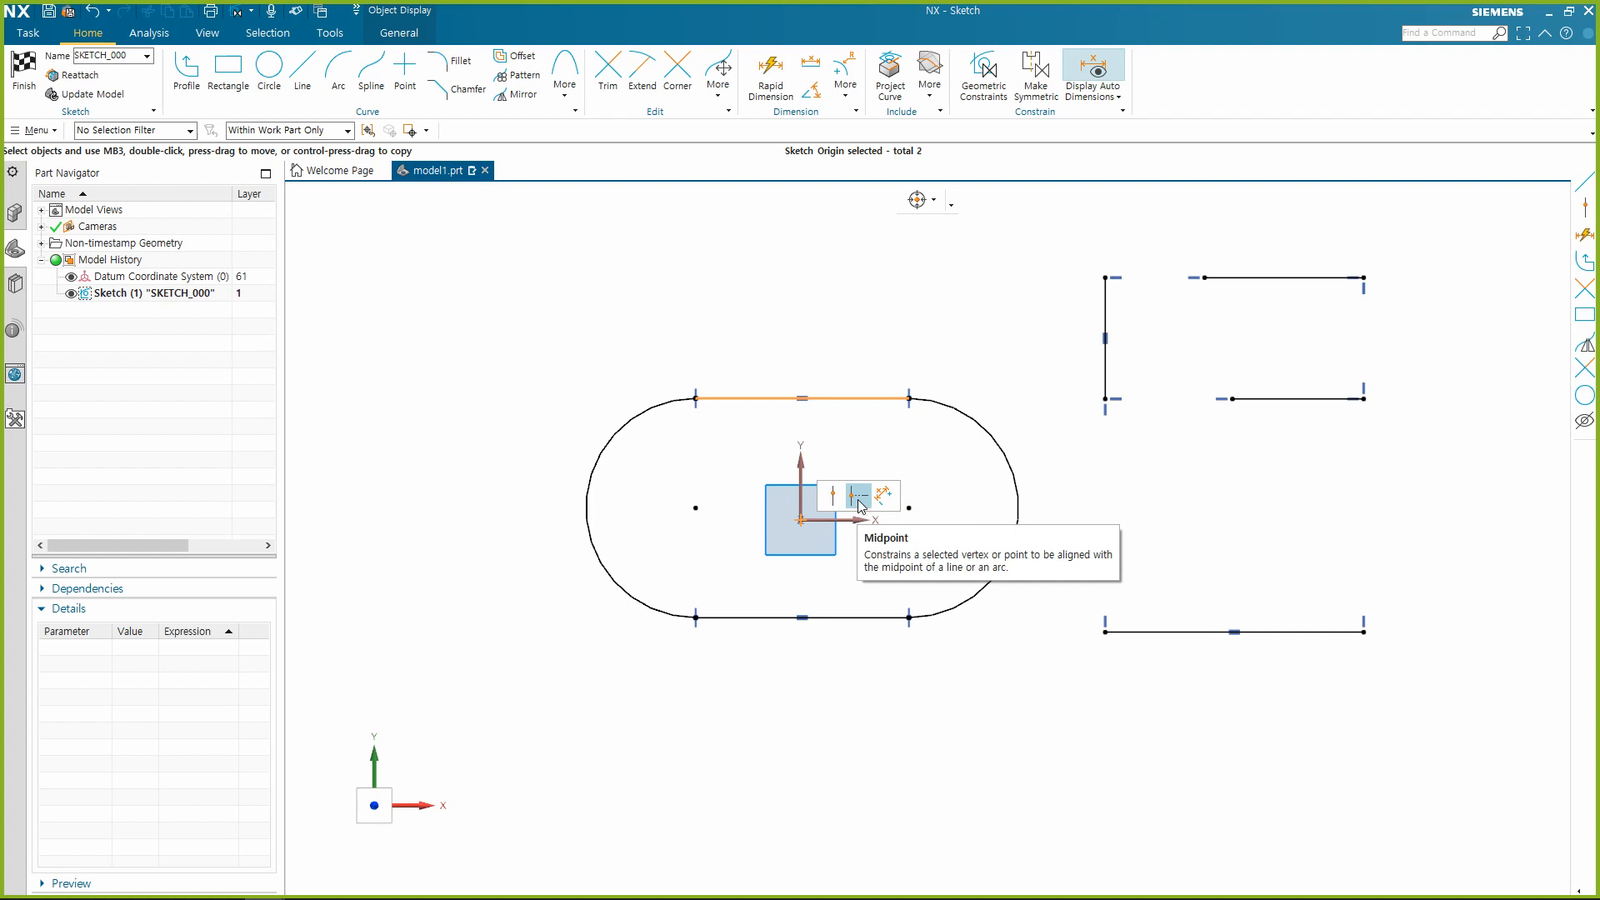
click(859, 498)
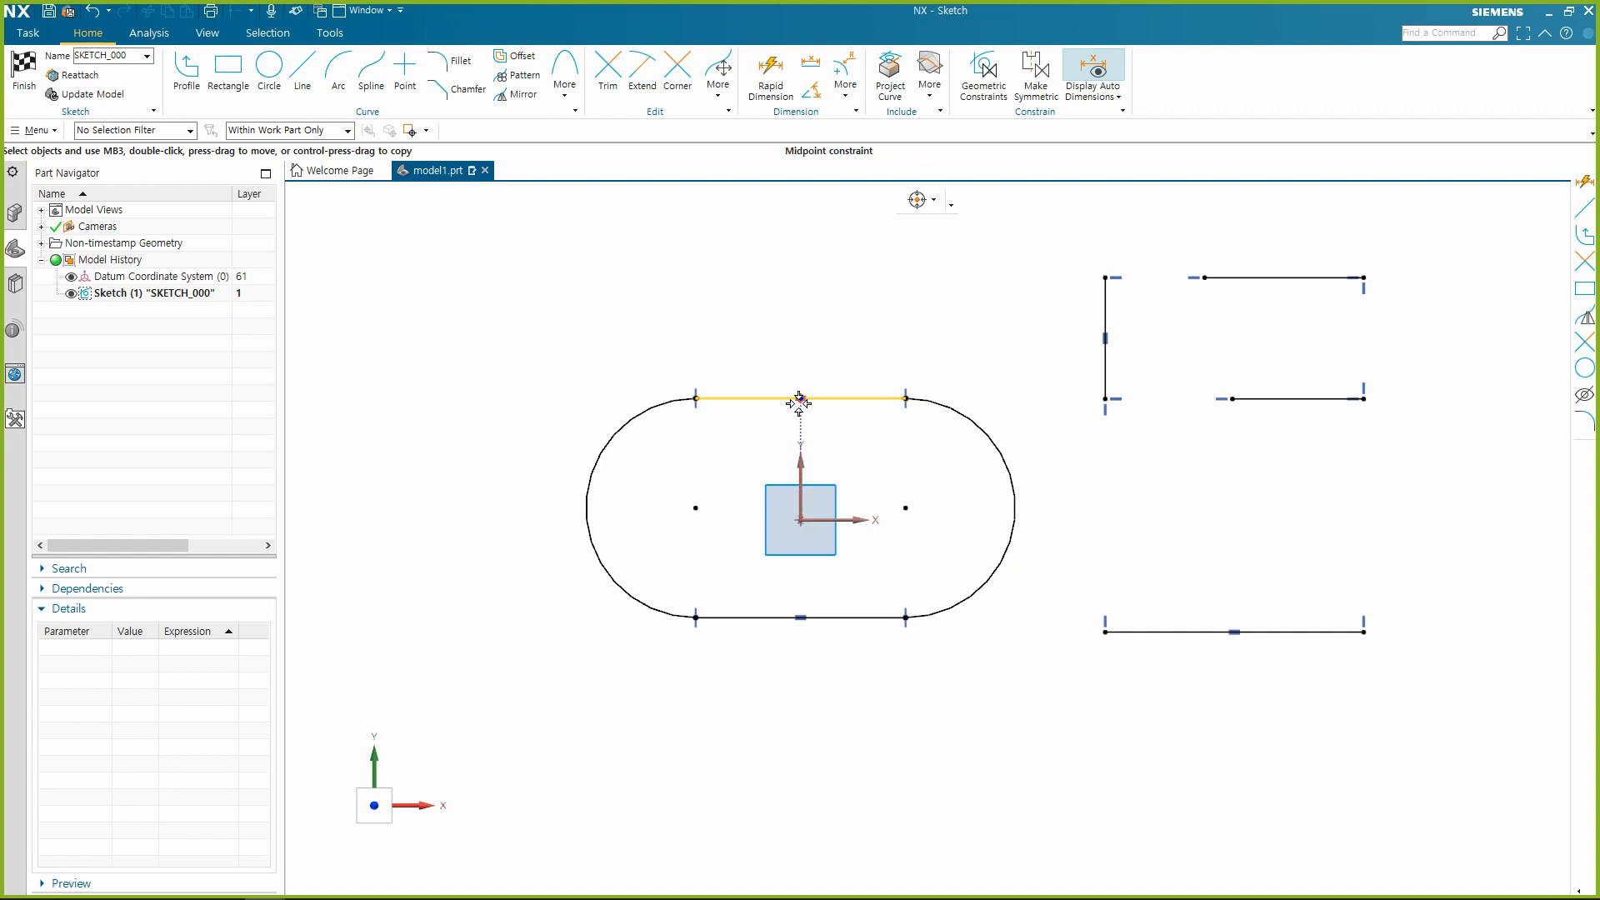
mouse_move(1025, 486)
mouse_down()
mouse_move(1078, 495)
mouse_move(1062, 496)
mouse_move(1033, 372)
mouse_move(1050, 503)
mouse_move(1134, 527)
mouse_move(1111, 564)
mouse_move(1054, 442)
mouse_move(1054, 511)
mouse_move(1068, 479)
mouse_up()
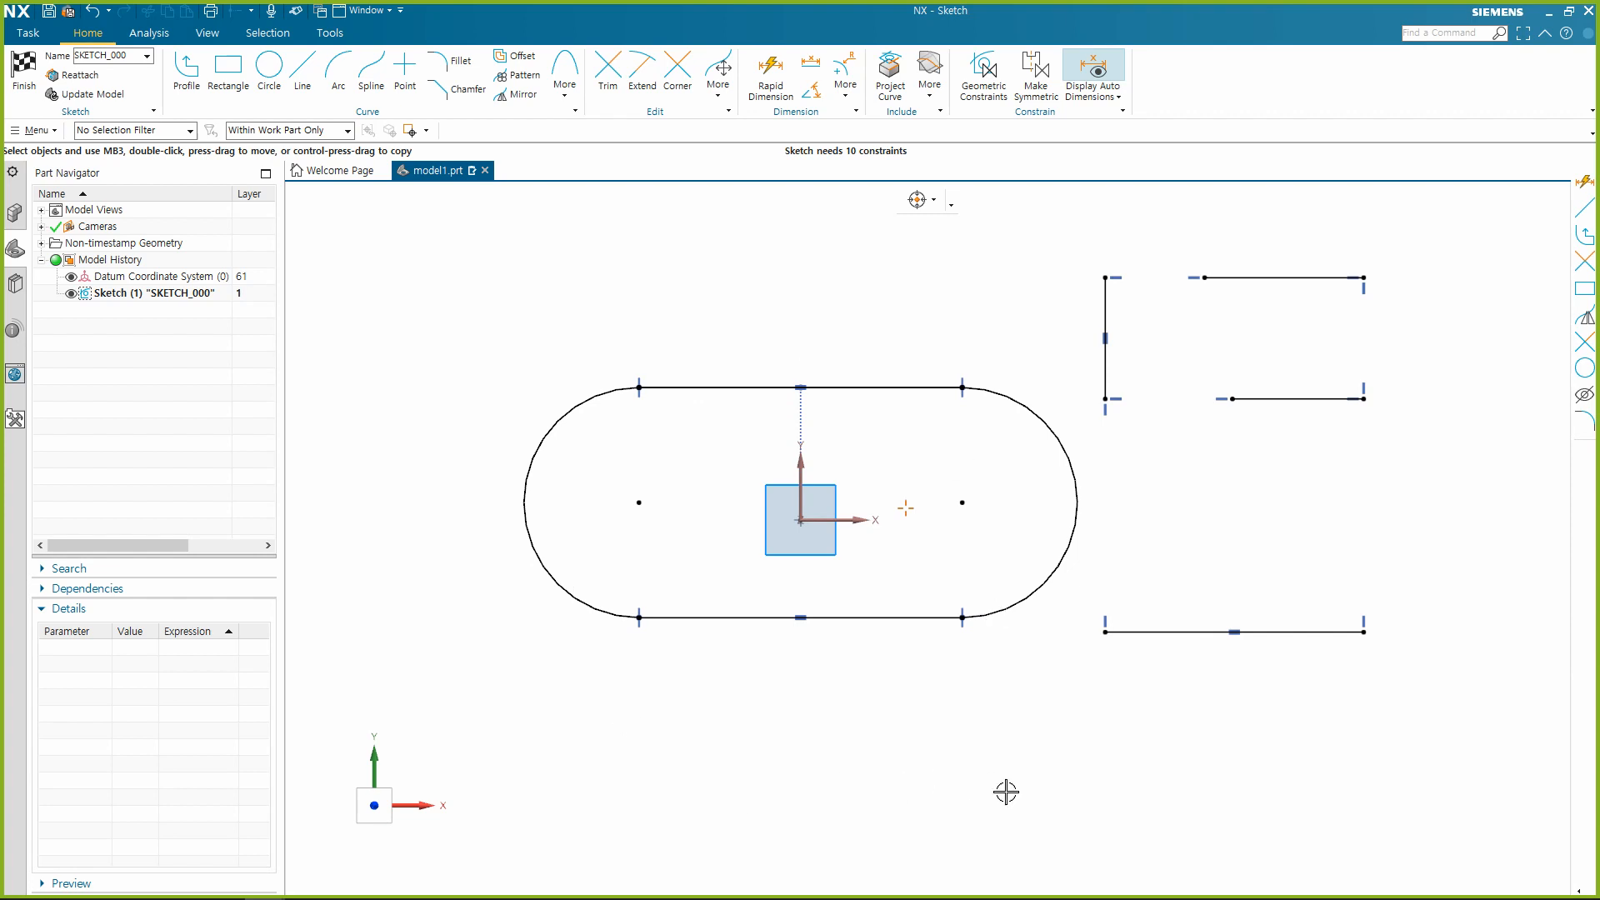
Apply Horizontal Alignment between the slot's right arc centre and the sketch origin, and shrink the slot by pulling its right arc inward.
click(959, 502)
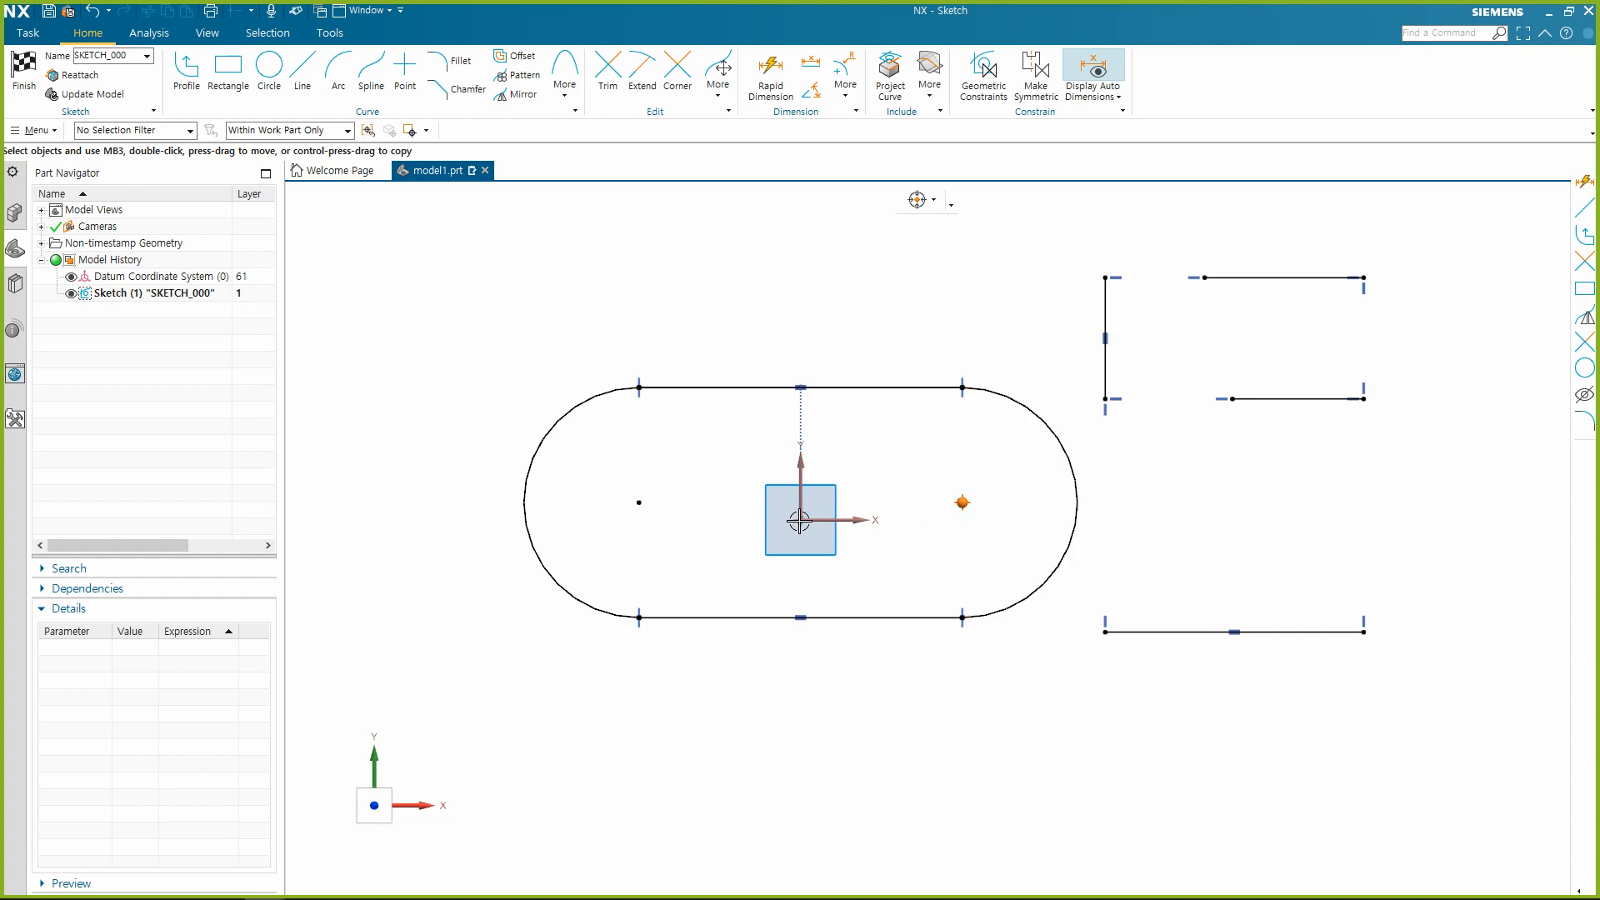
click(799, 524)
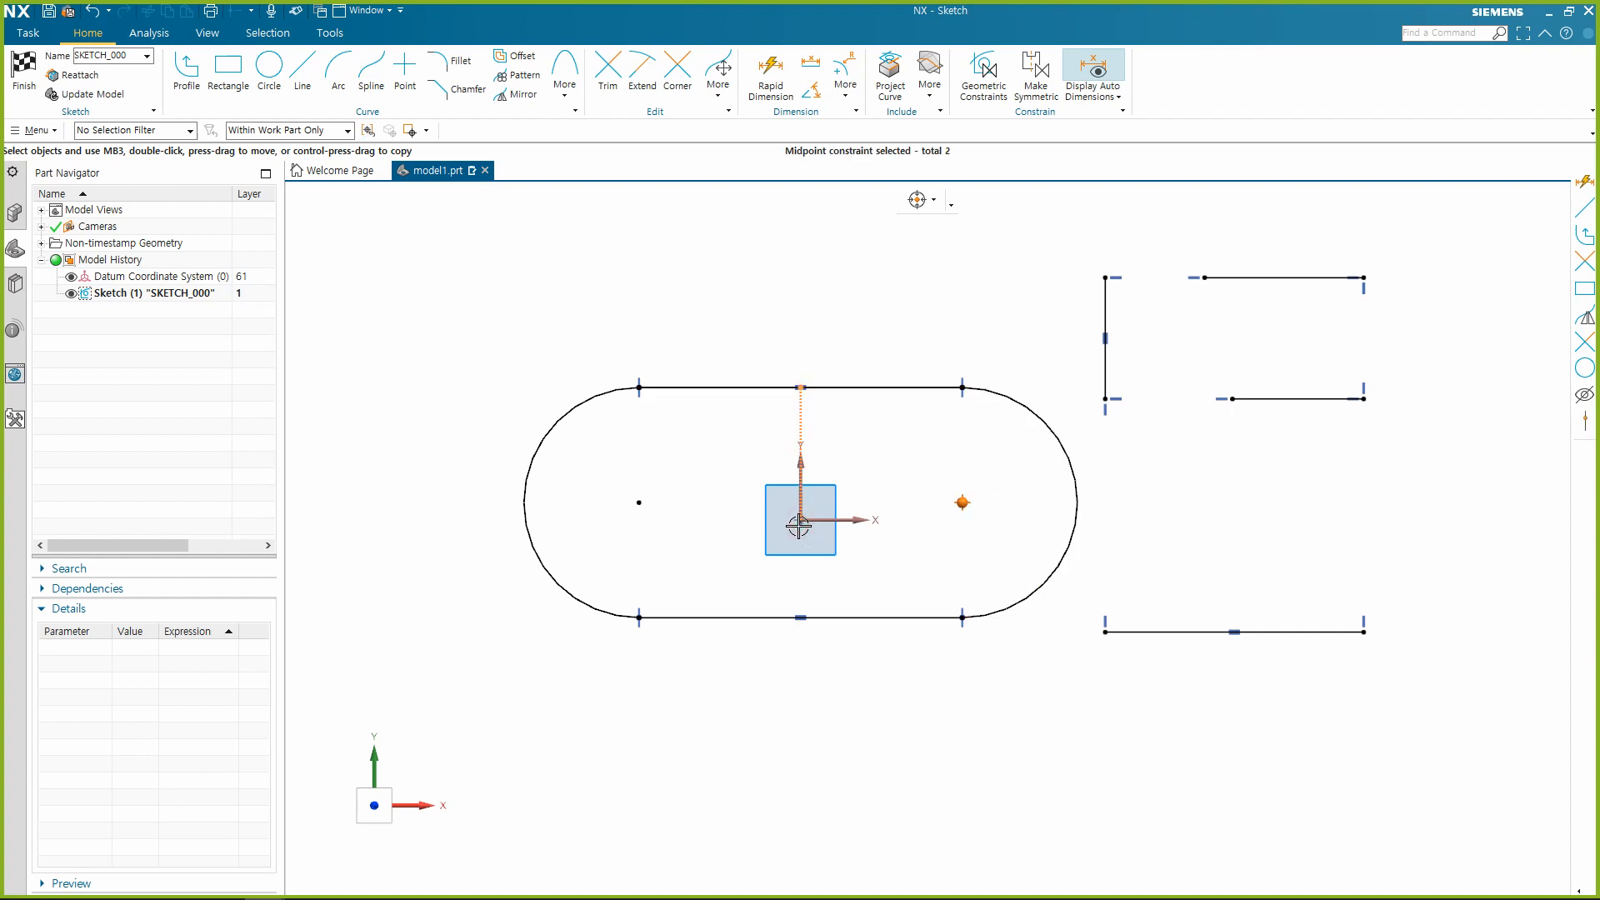
click(800, 525)
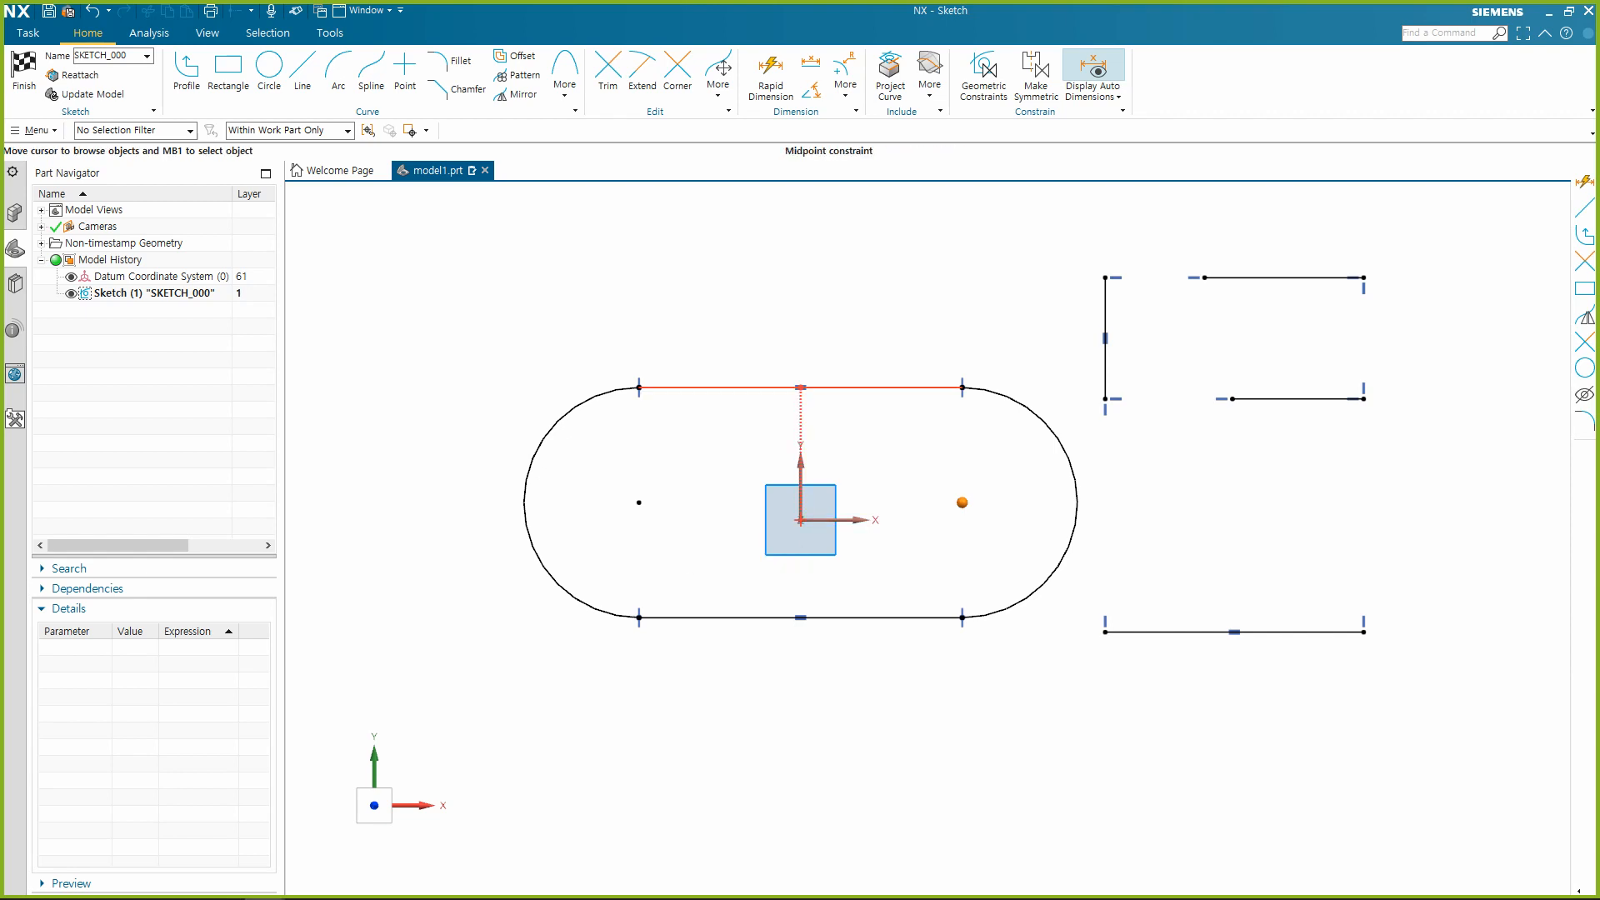
drag(1170, 358, 834, 194)
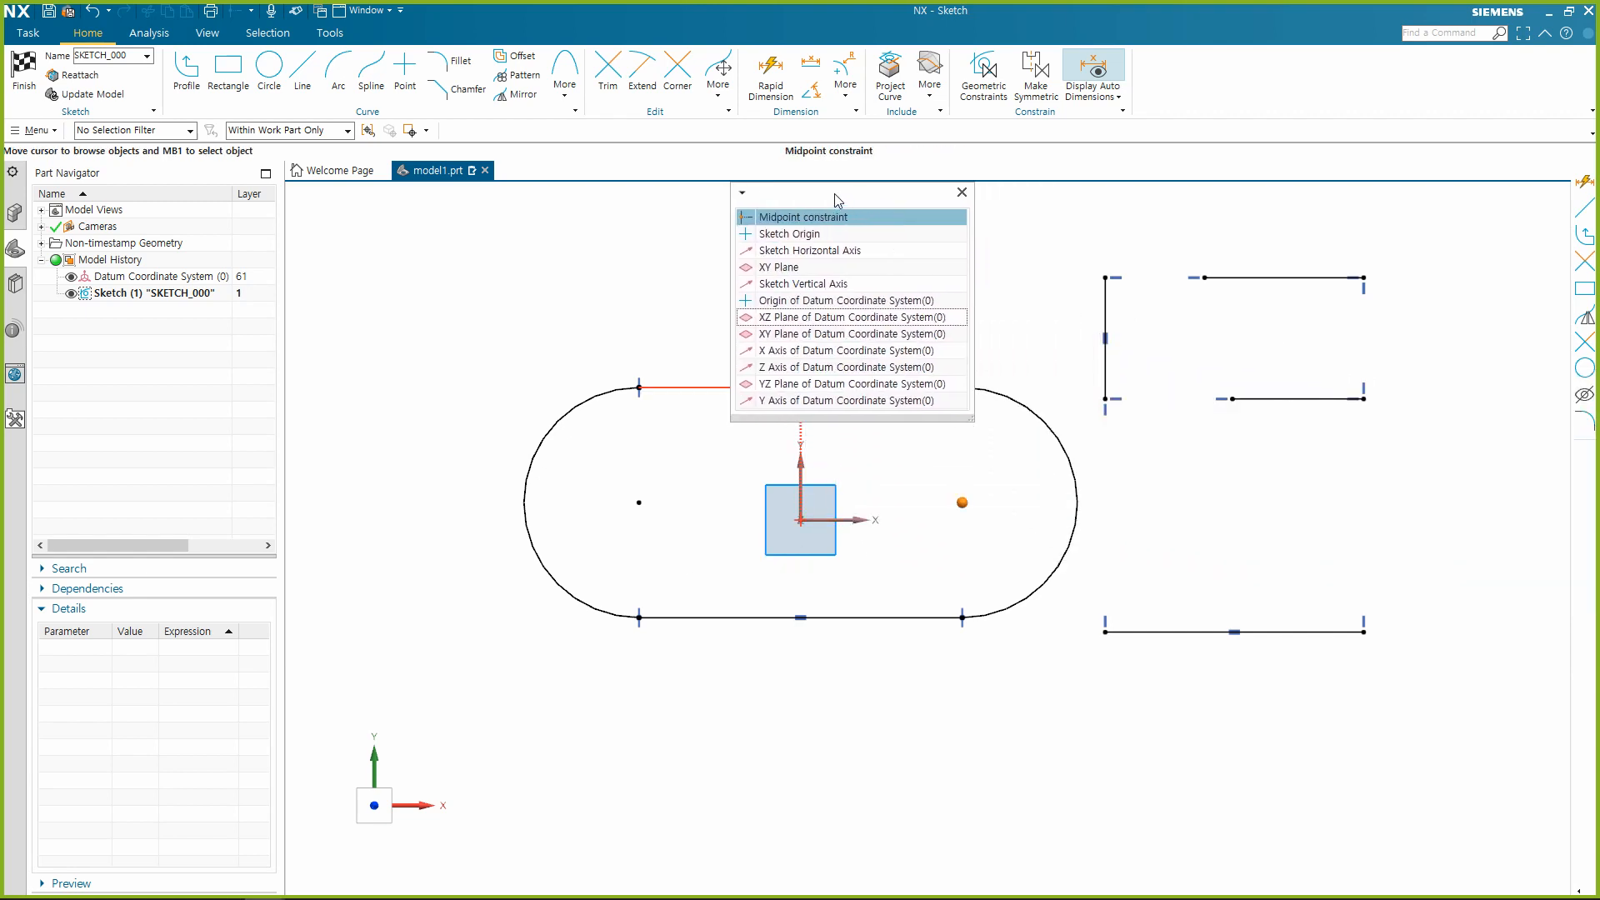
click(796, 242)
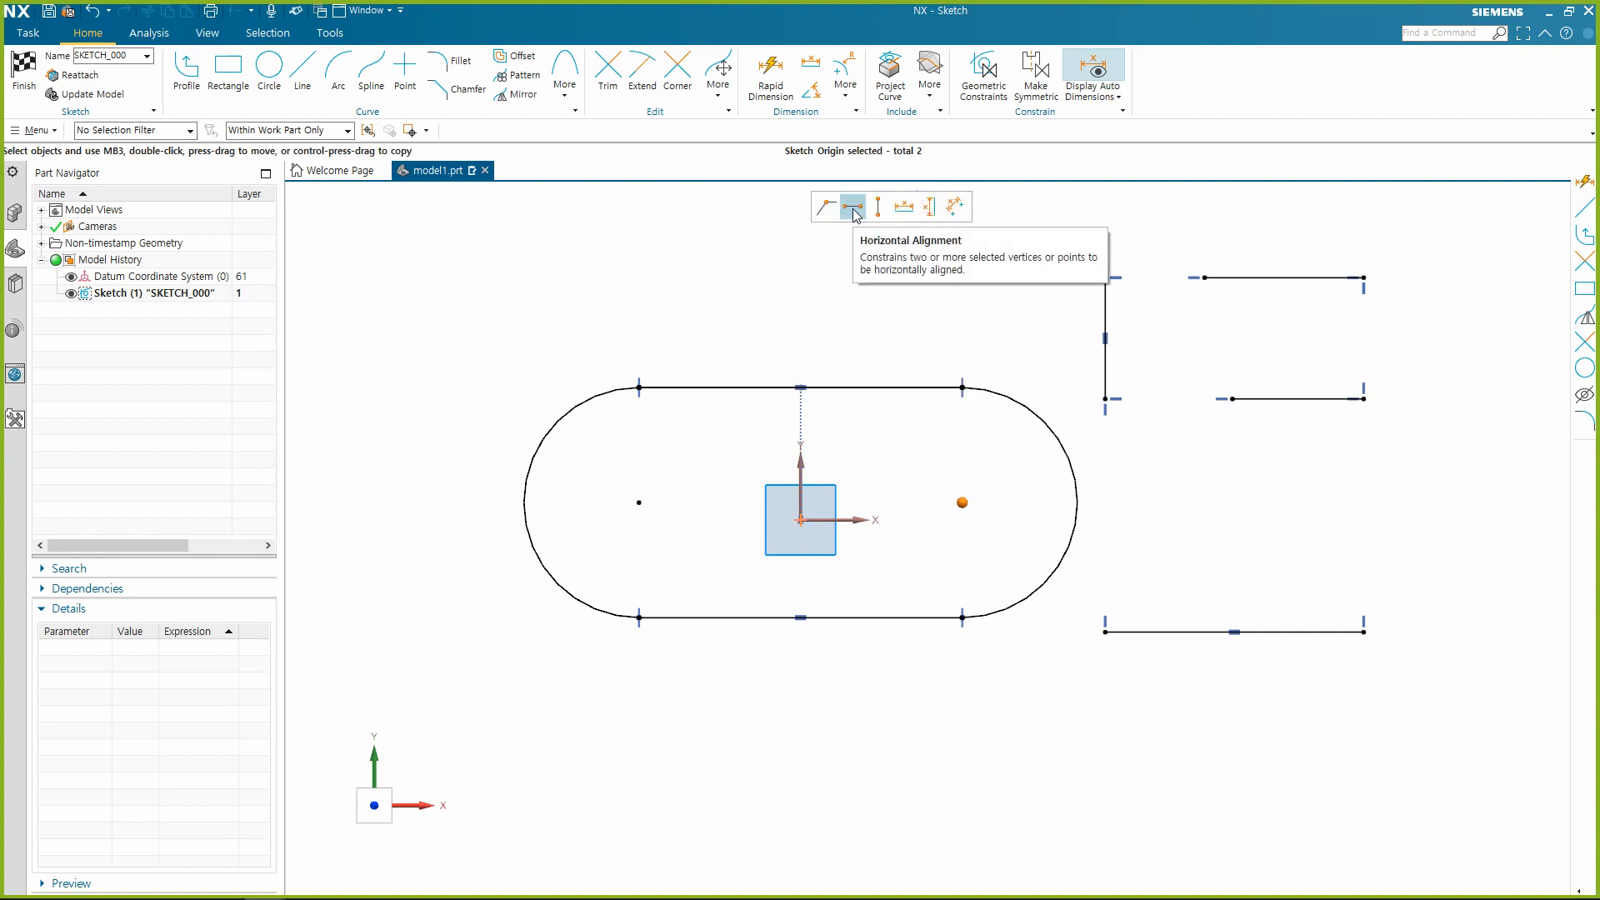
click(853, 208)
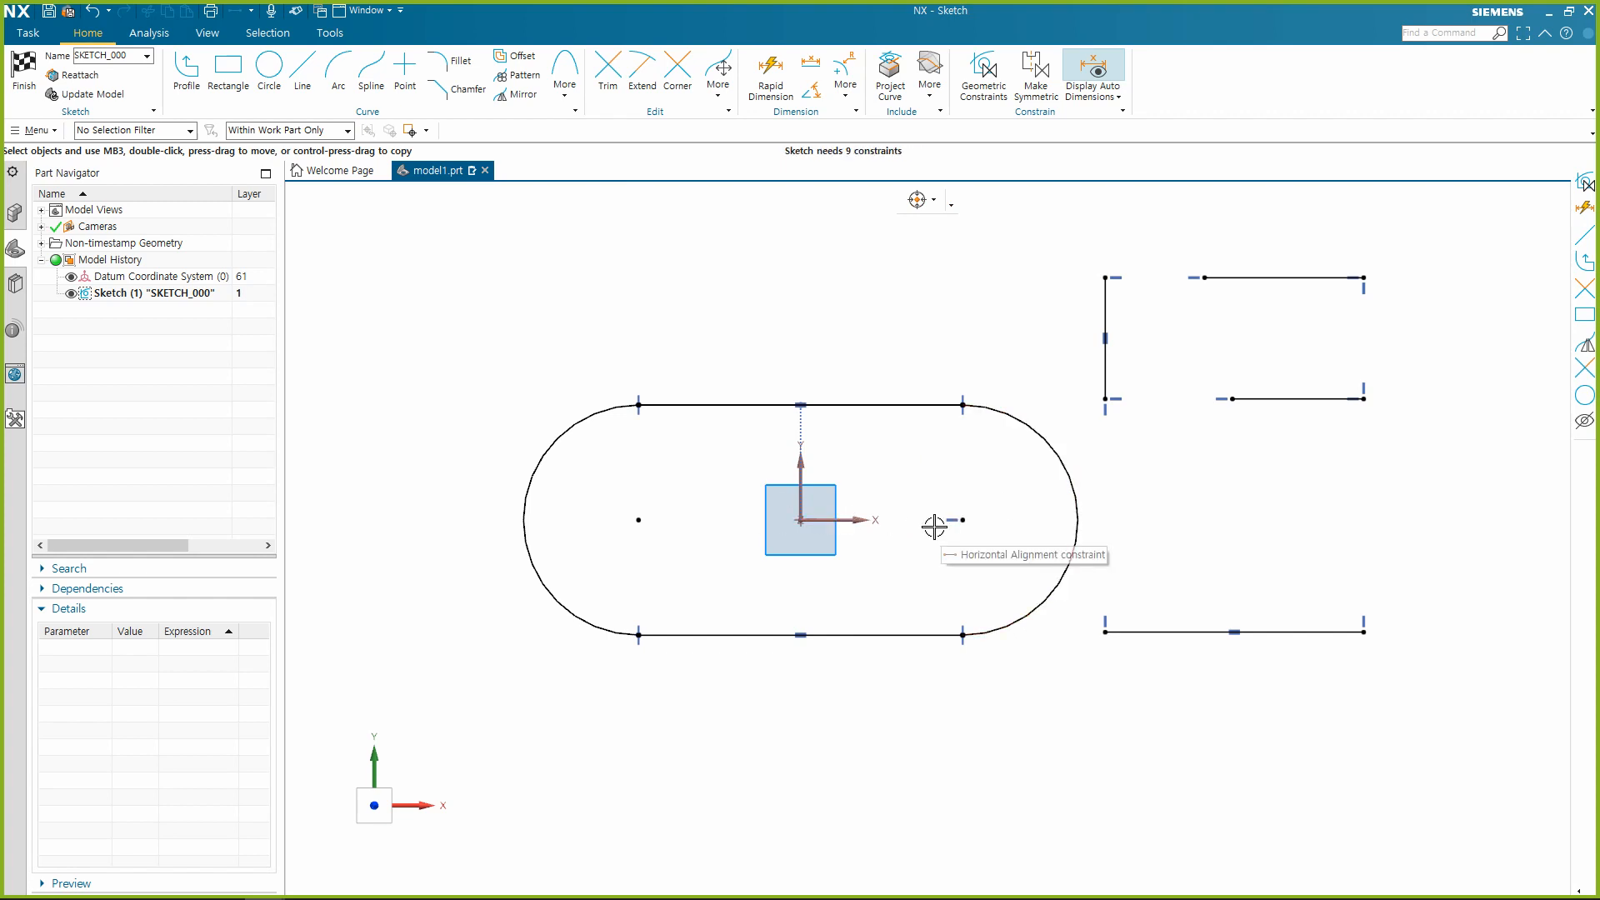
mouse_move(1068, 476)
mouse_down()
mouse_move(1036, 481)
mouse_move(1054, 452)
mouse_move(969, 478)
mouse_move(1072, 475)
mouse_move(1058, 511)
mouse_move(1047, 458)
mouse_move(1025, 500)
mouse_up()
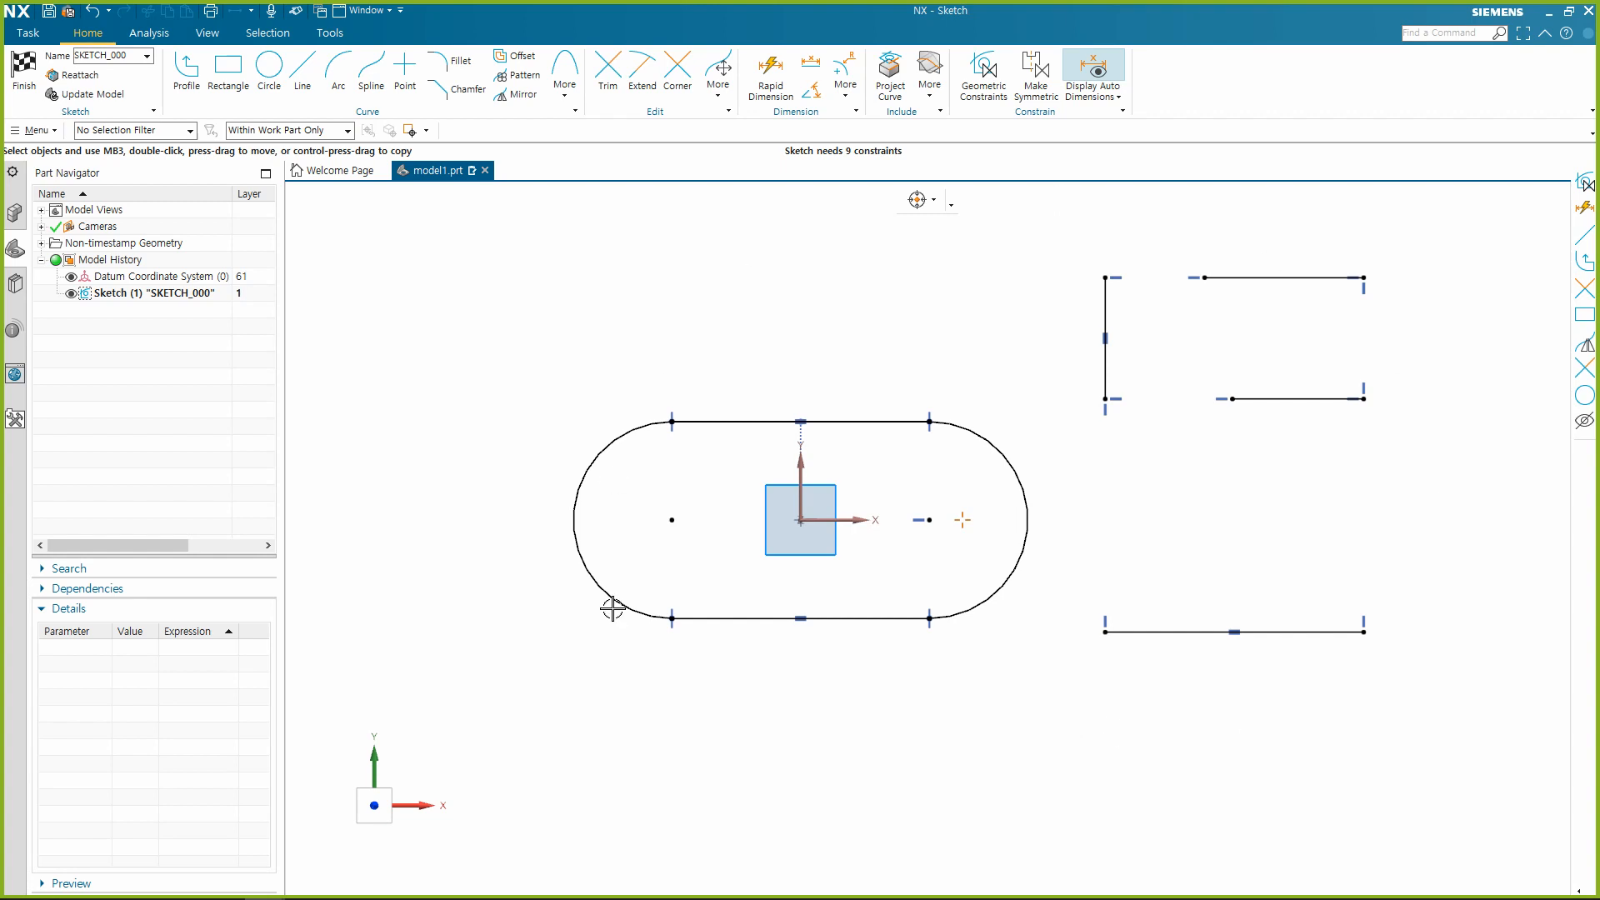
Review the constraint types in Geometric Constraints and delete the Horizontal Alignment constraint at the slot's right arc centre.
click(985, 100)
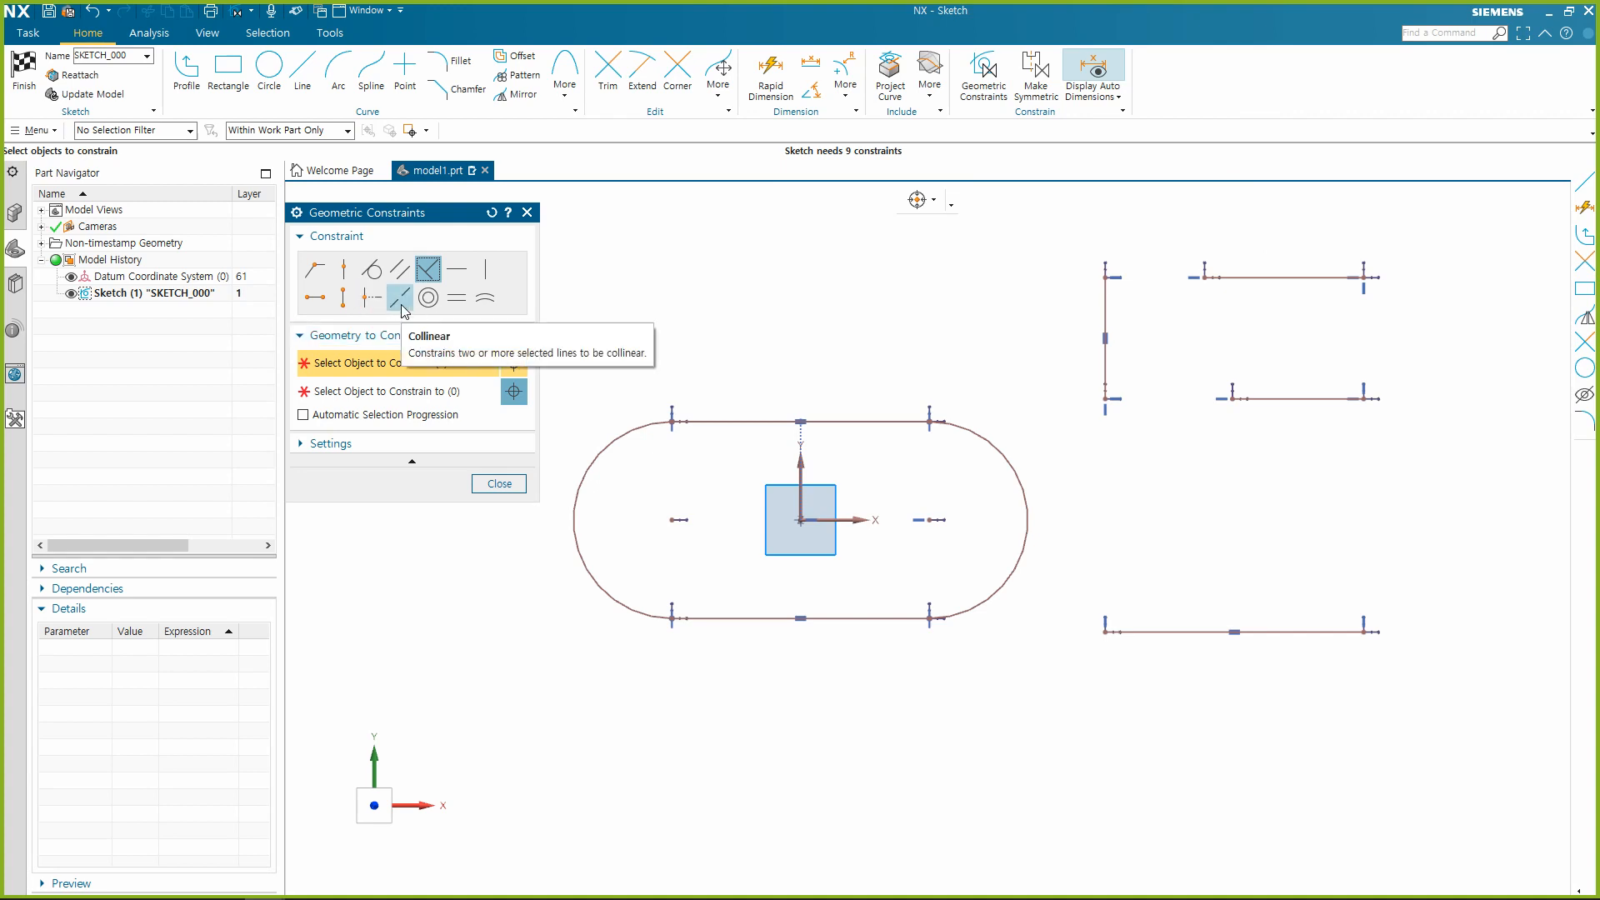
key(Escape)
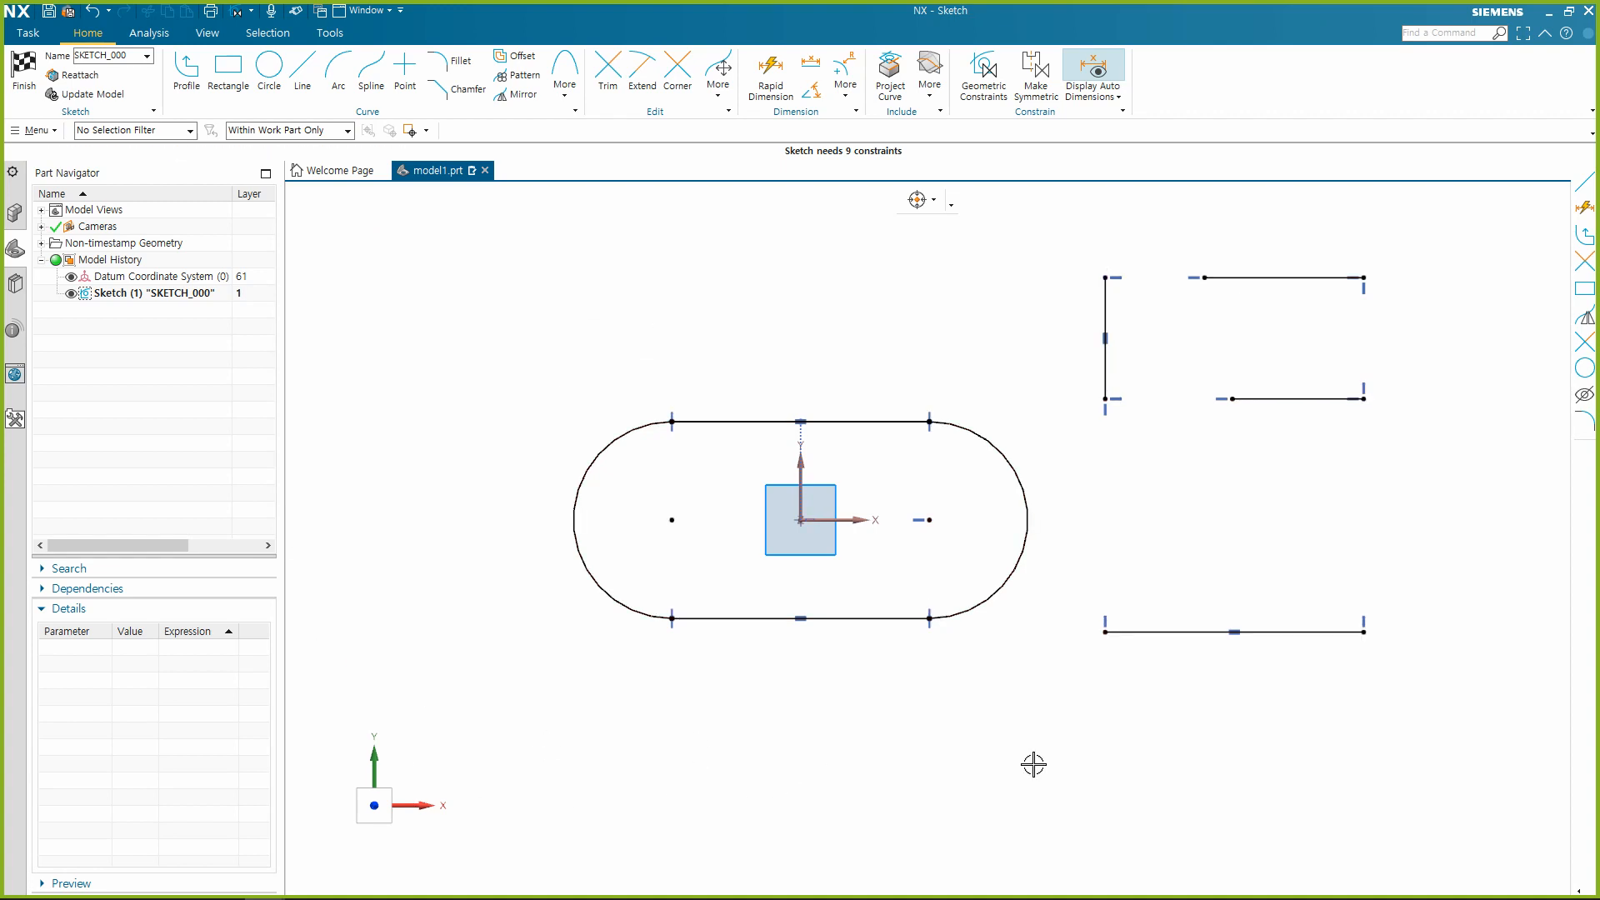
click(917, 521)
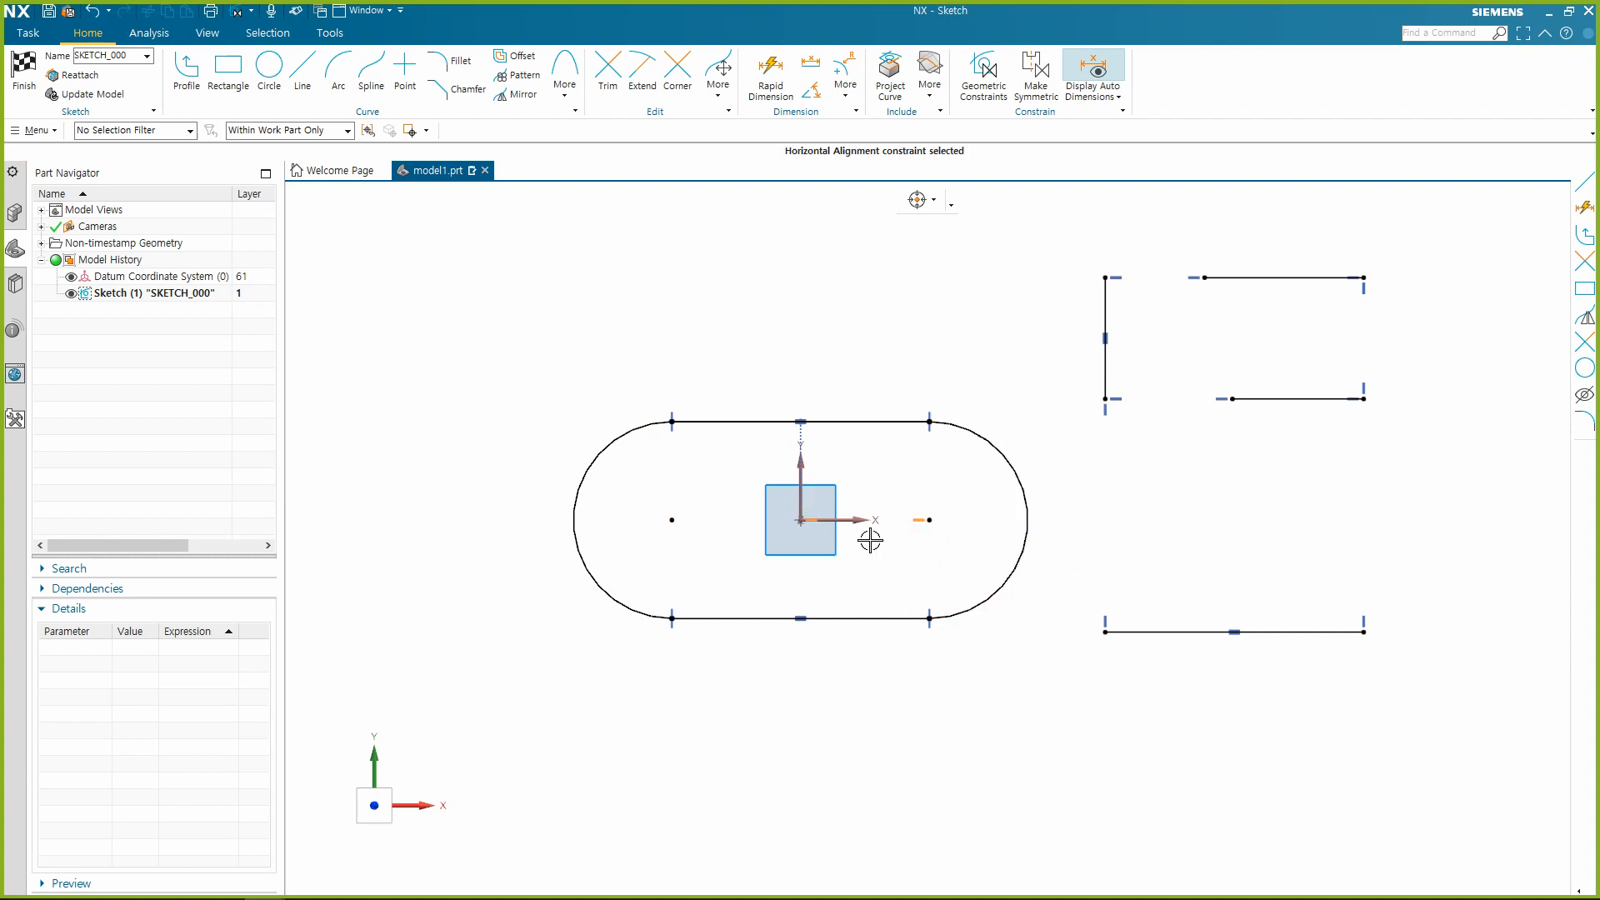
key(Delete)
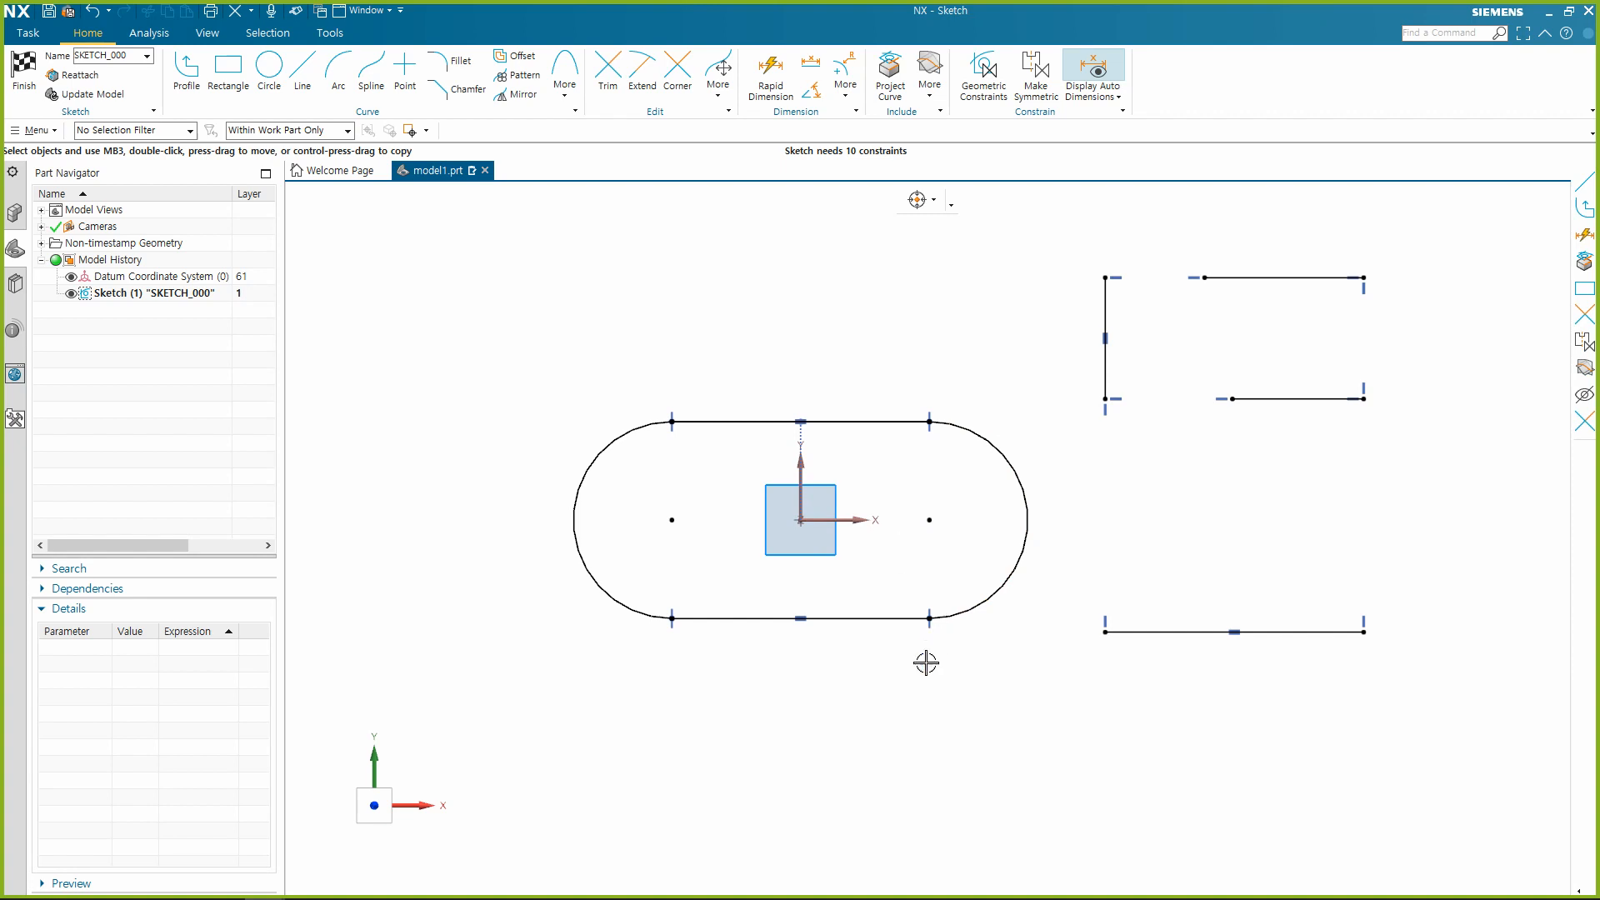
Apply a Collinear constraint between the slot's lower line and the sketch horizontal axis.
click(887, 620)
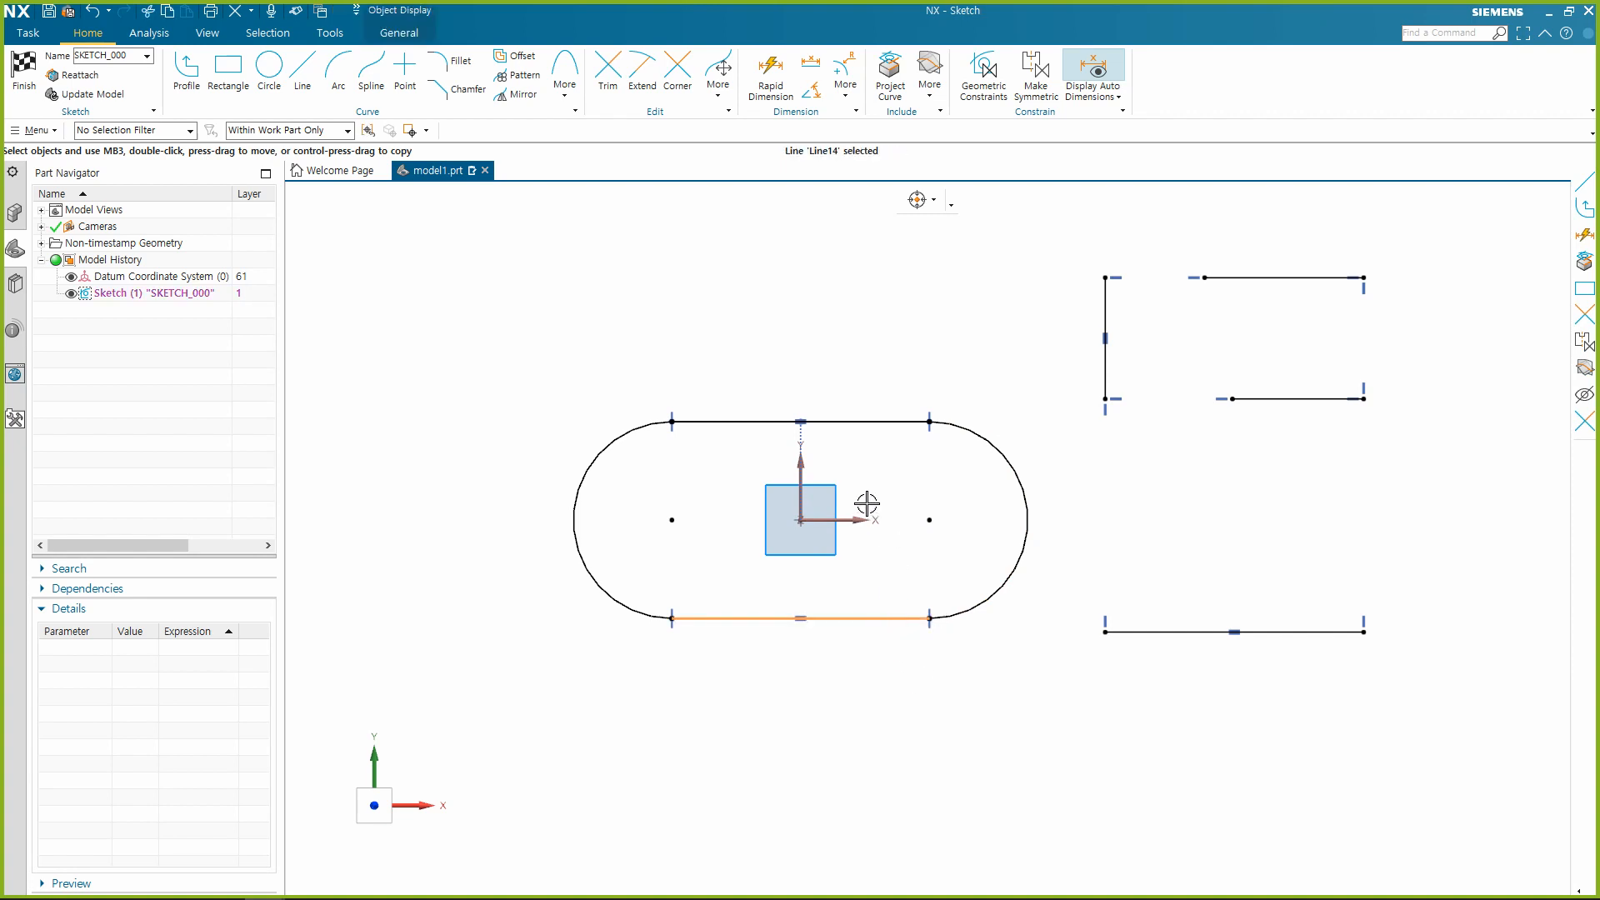
click(859, 517)
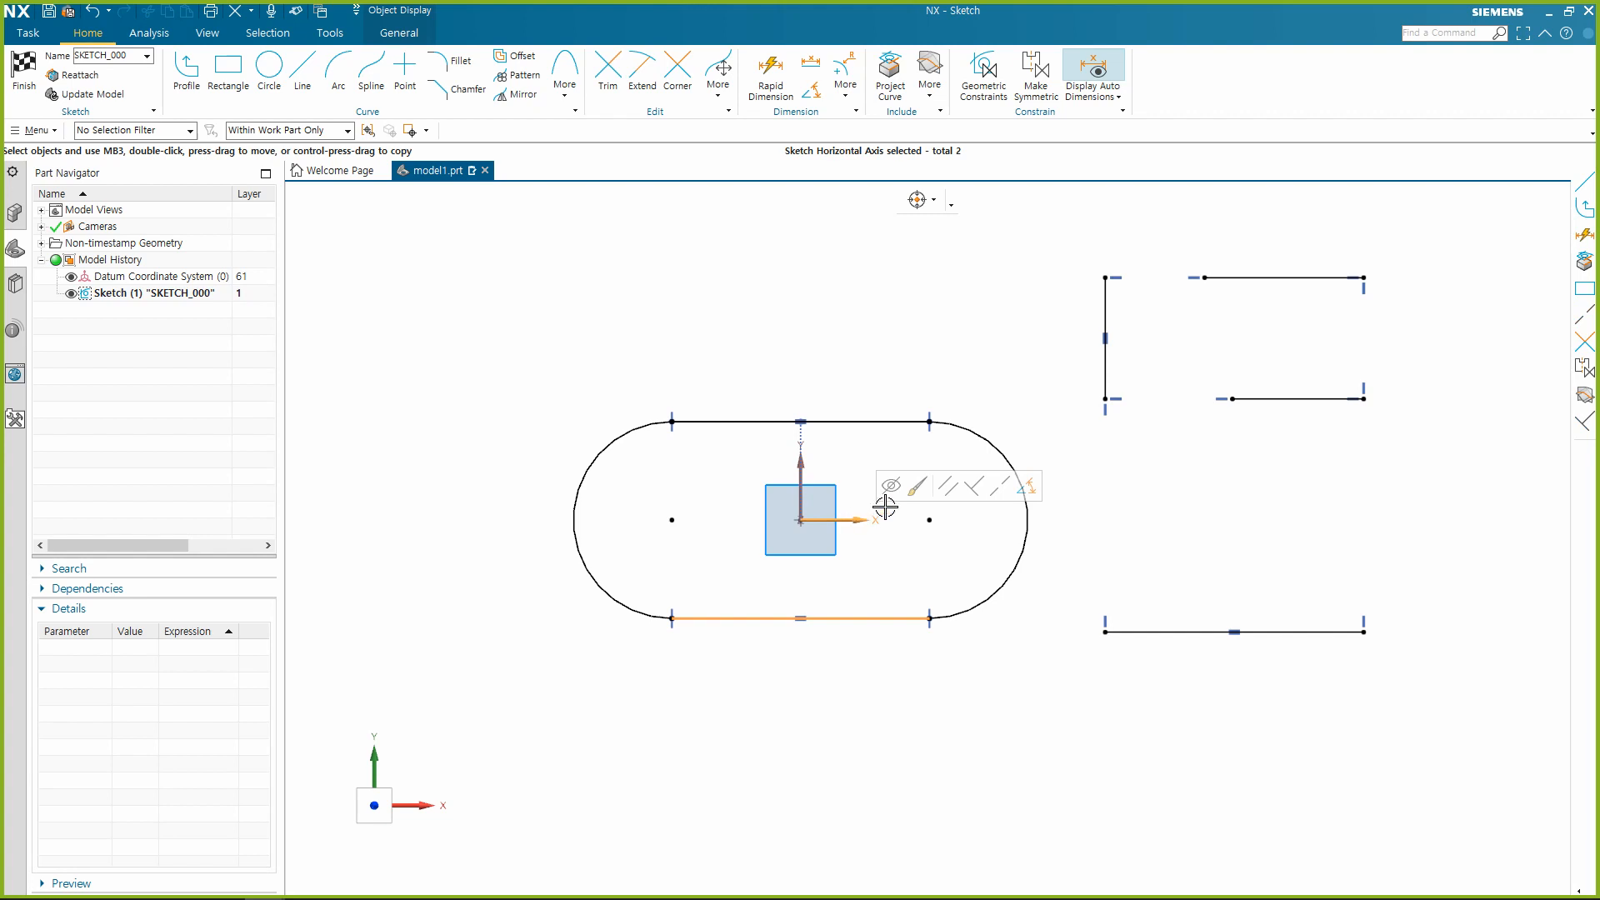
click(1005, 490)
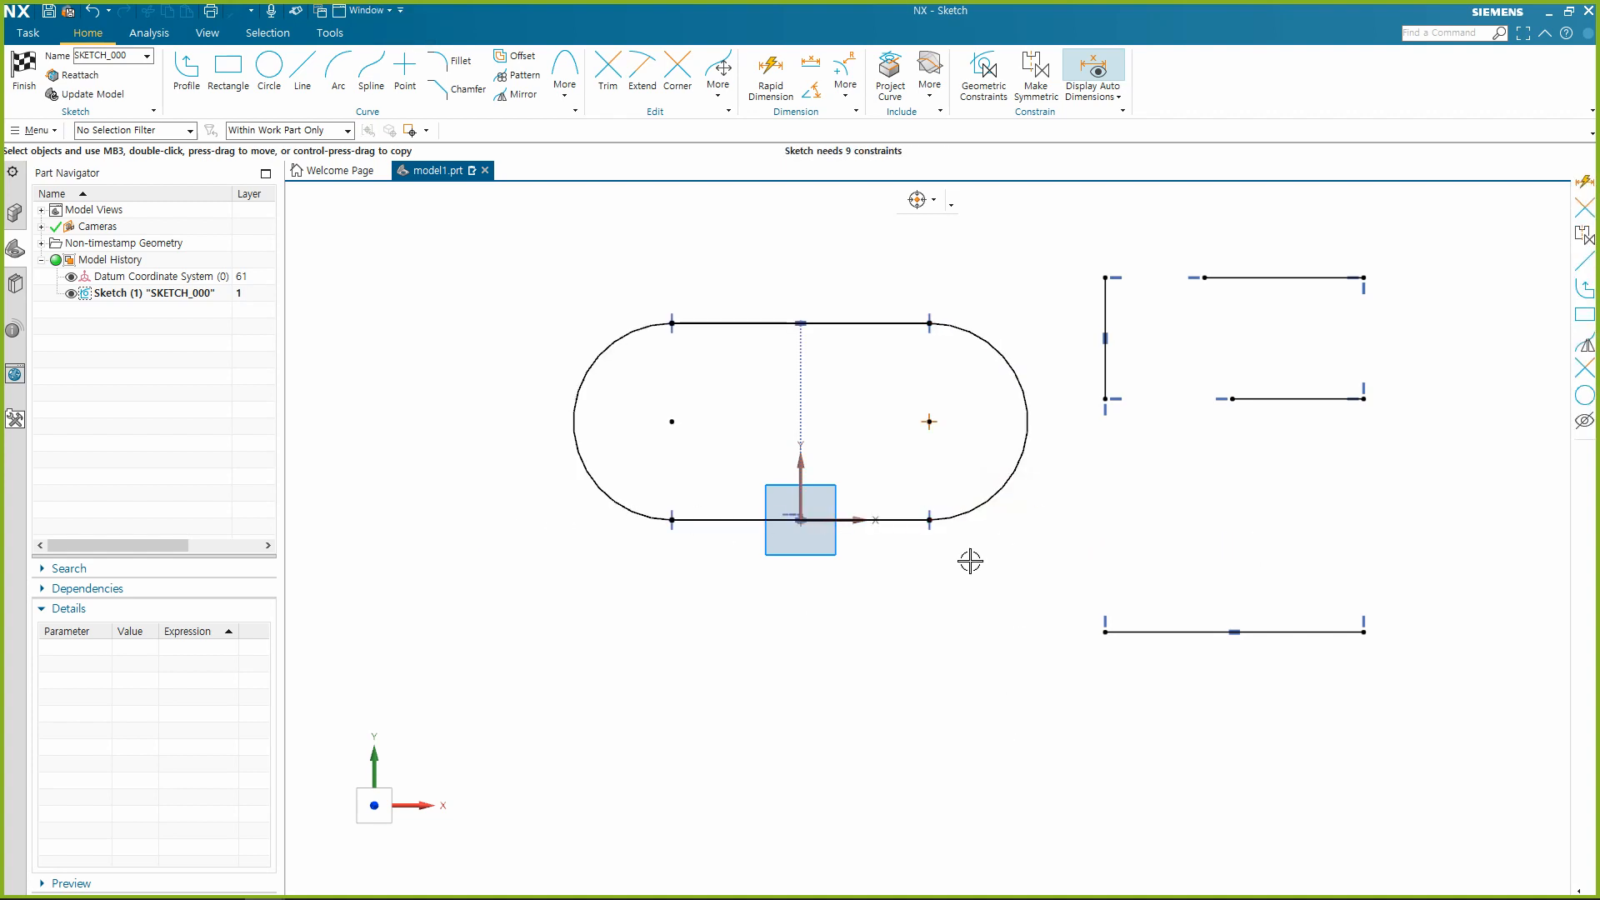
Apply a Collinear constraint between the separate lowest horizontal line beside the slot and the sketch horizontal axis.
click(1151, 632)
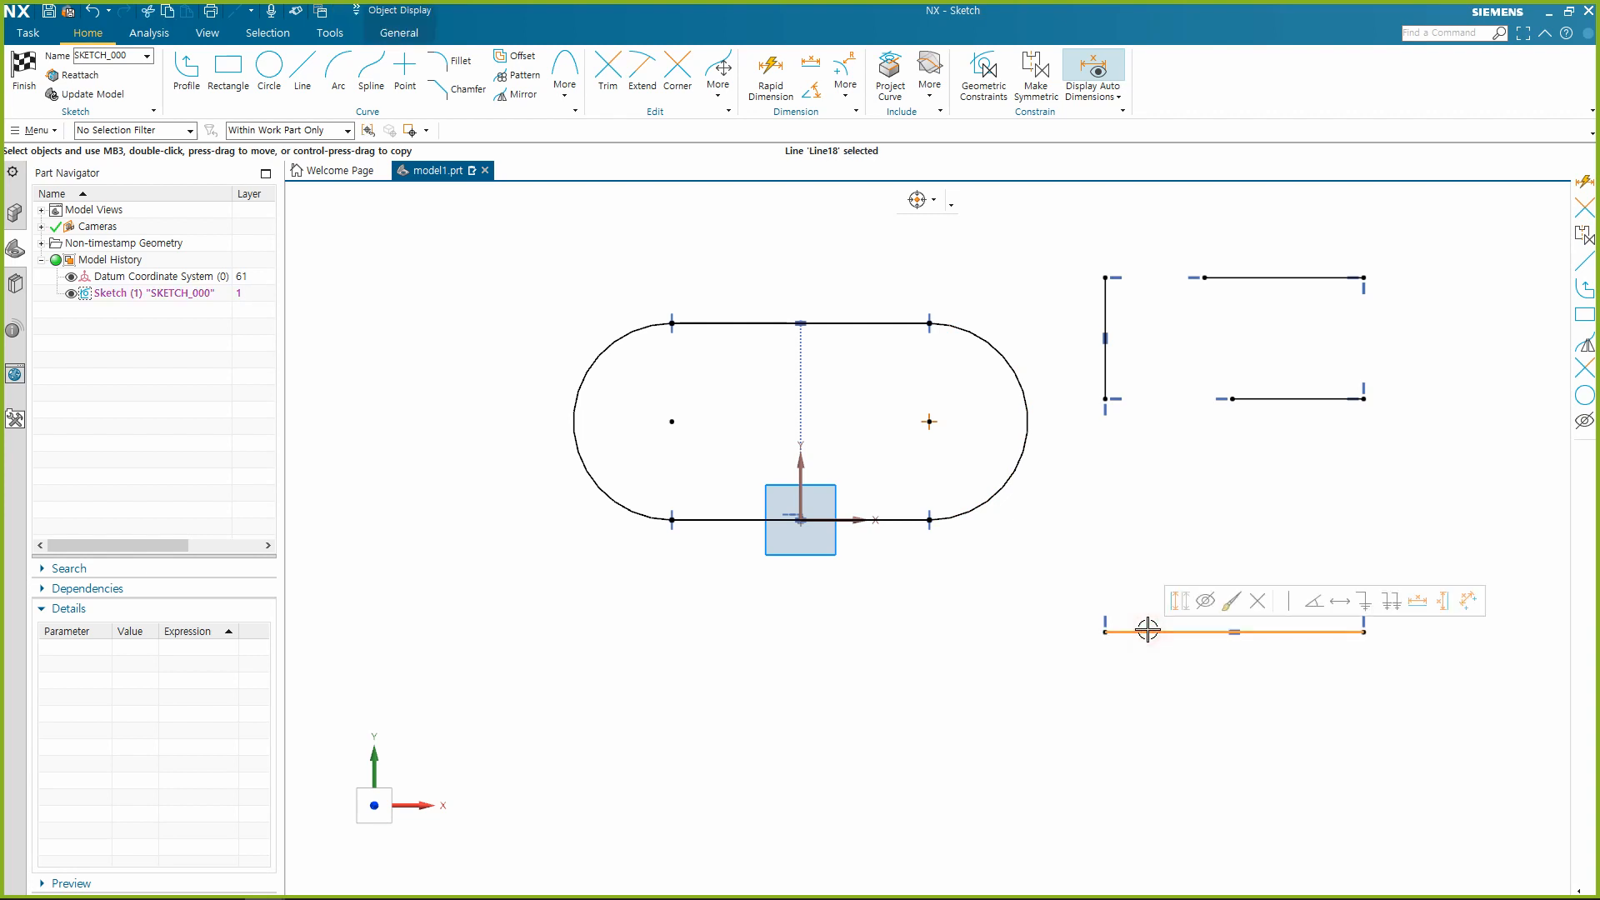
click(854, 524)
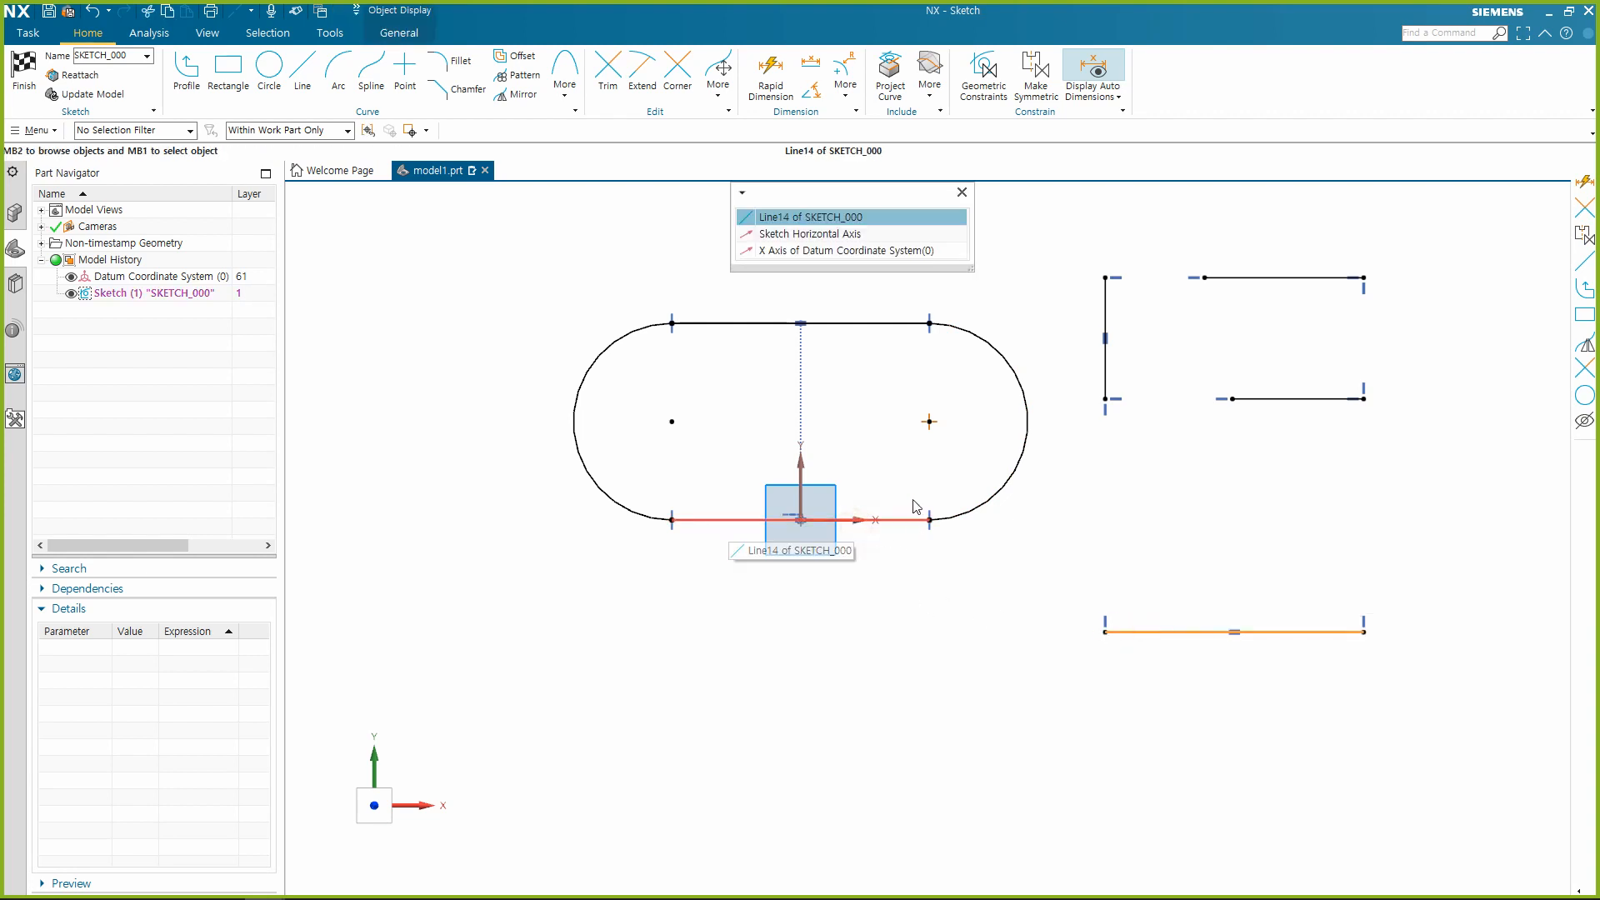
click(810, 233)
click(967, 199)
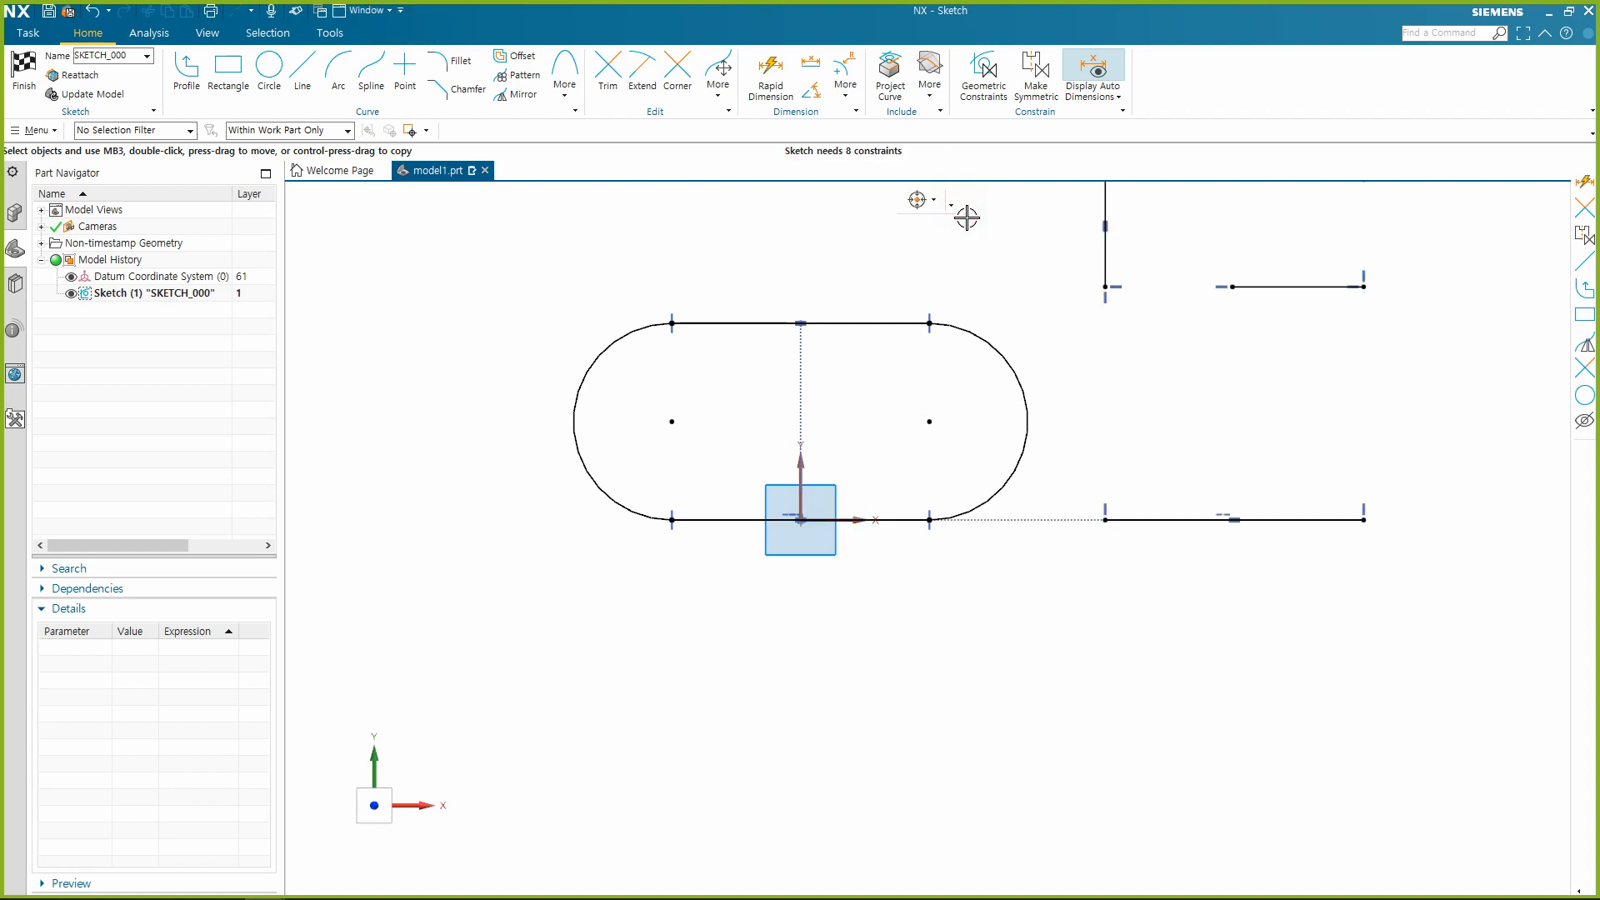
Draw two separate circles side by side above the slot, the right one smaller with a diameter of about 258.
scroll(1049, 708, down, 2)
scroll(1434, 467, up, 1)
scroll(1374, 583, down, 1)
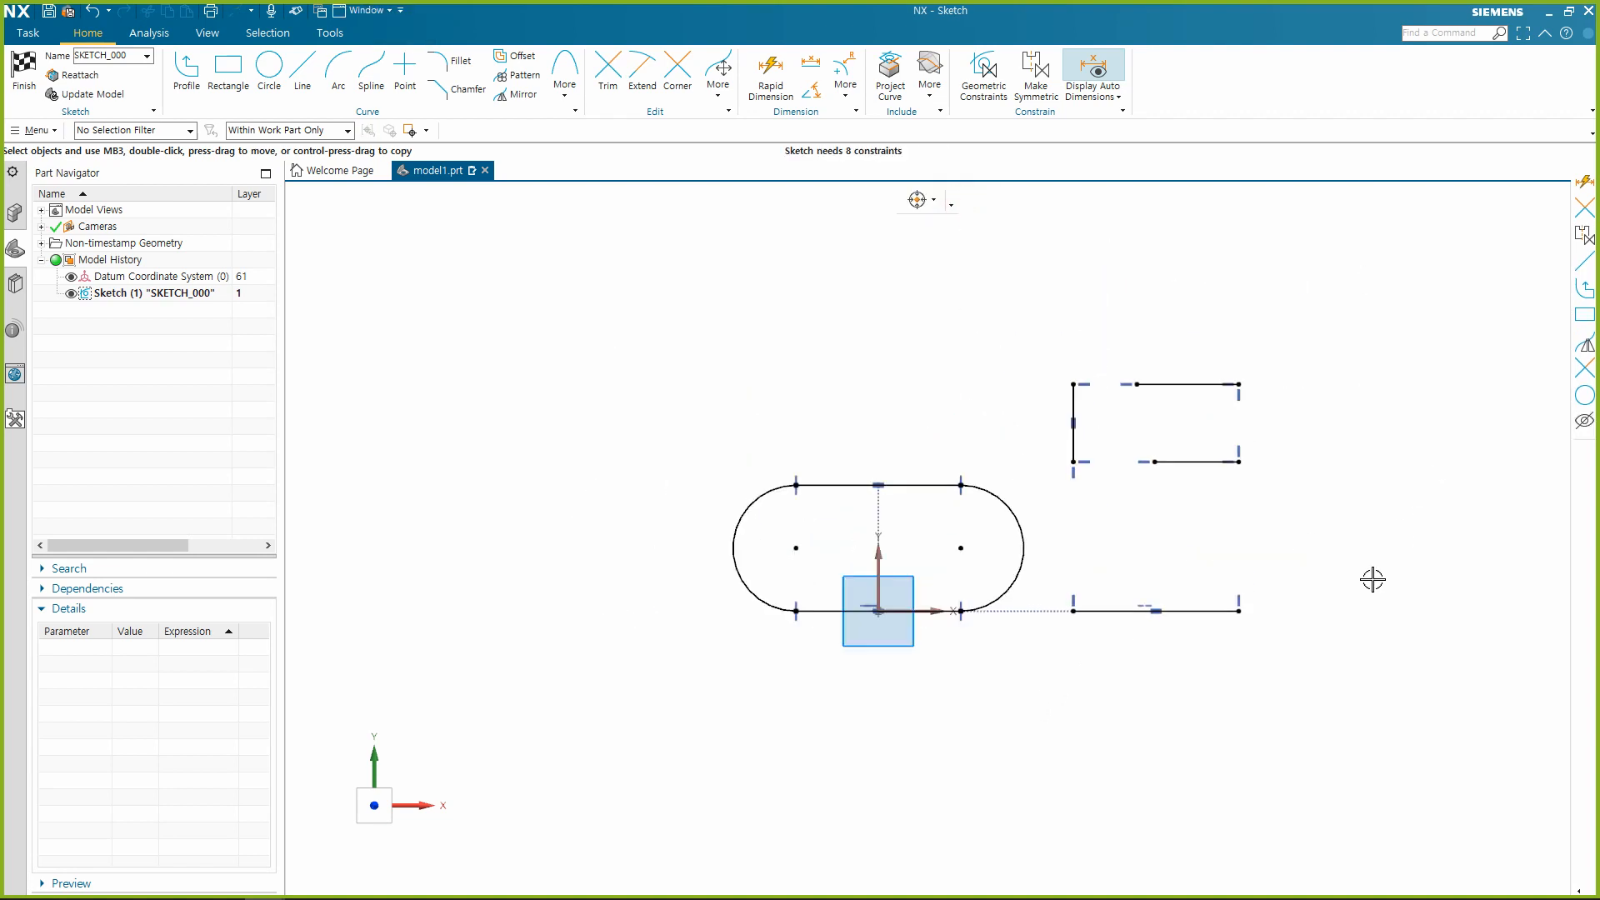
scroll(1340, 565, up, 1)
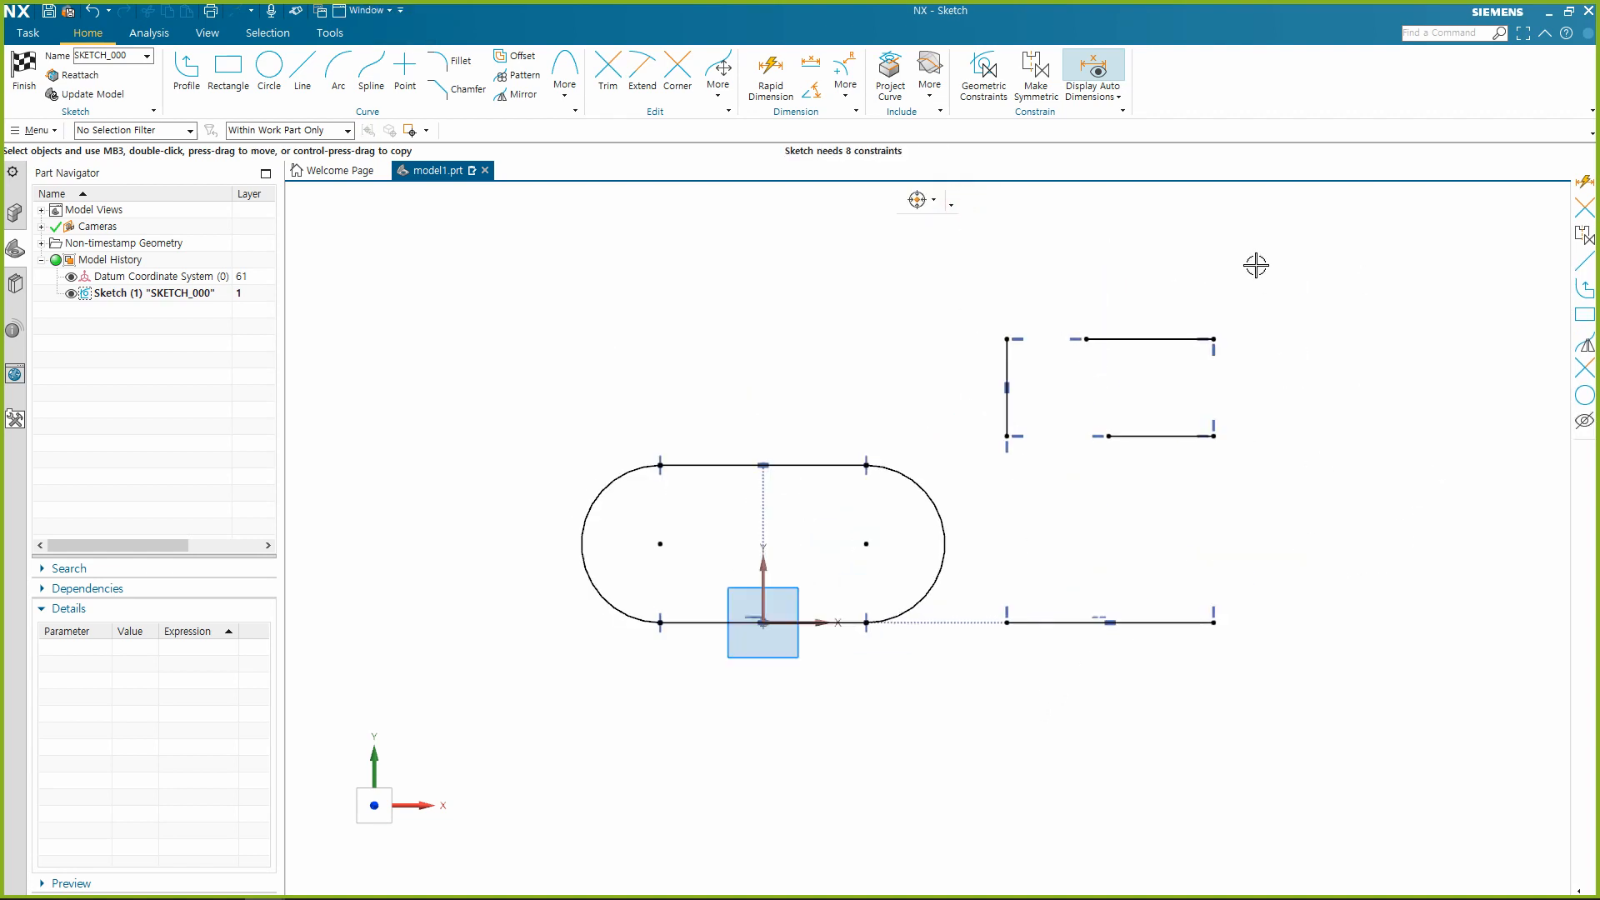
click(984, 70)
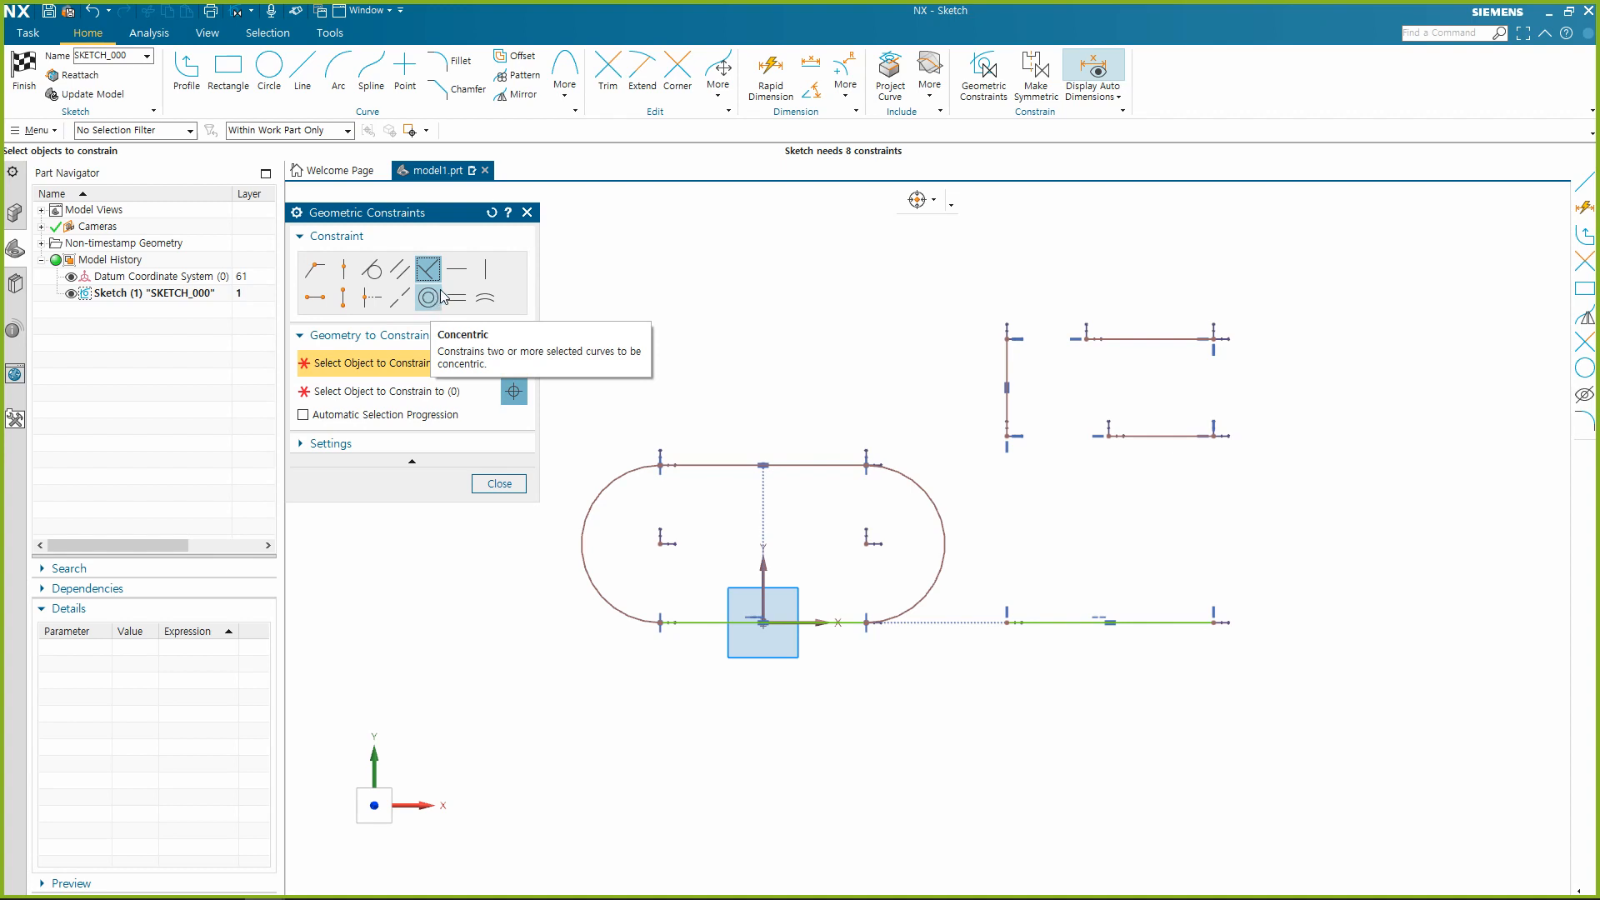
key(Escape)
click(269, 67)
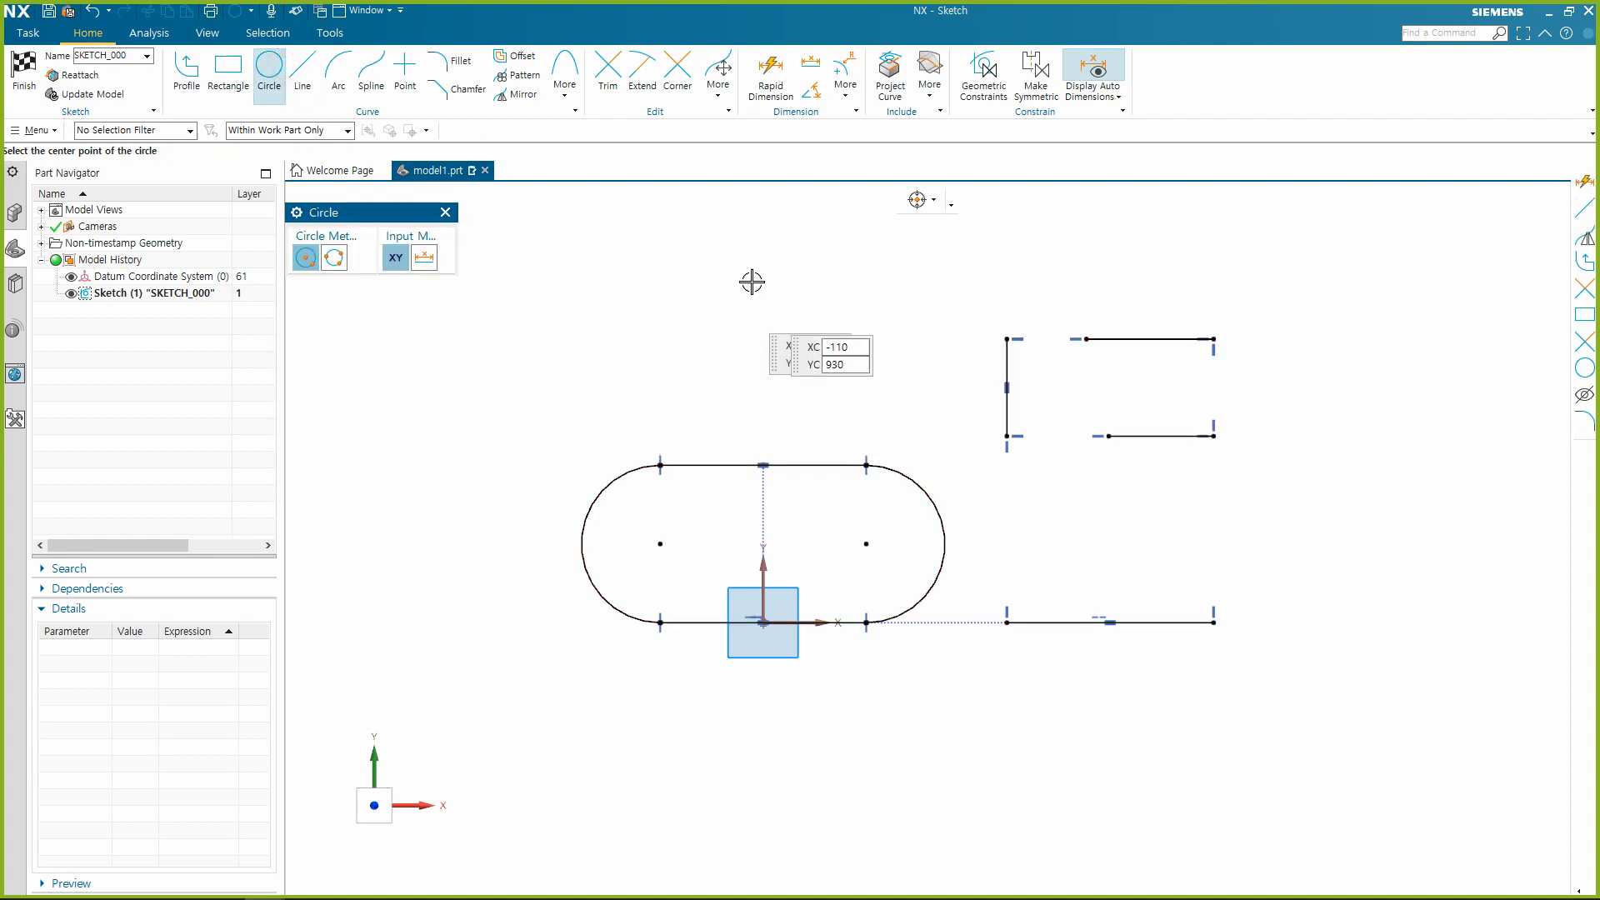
click(808, 304)
click(882, 279)
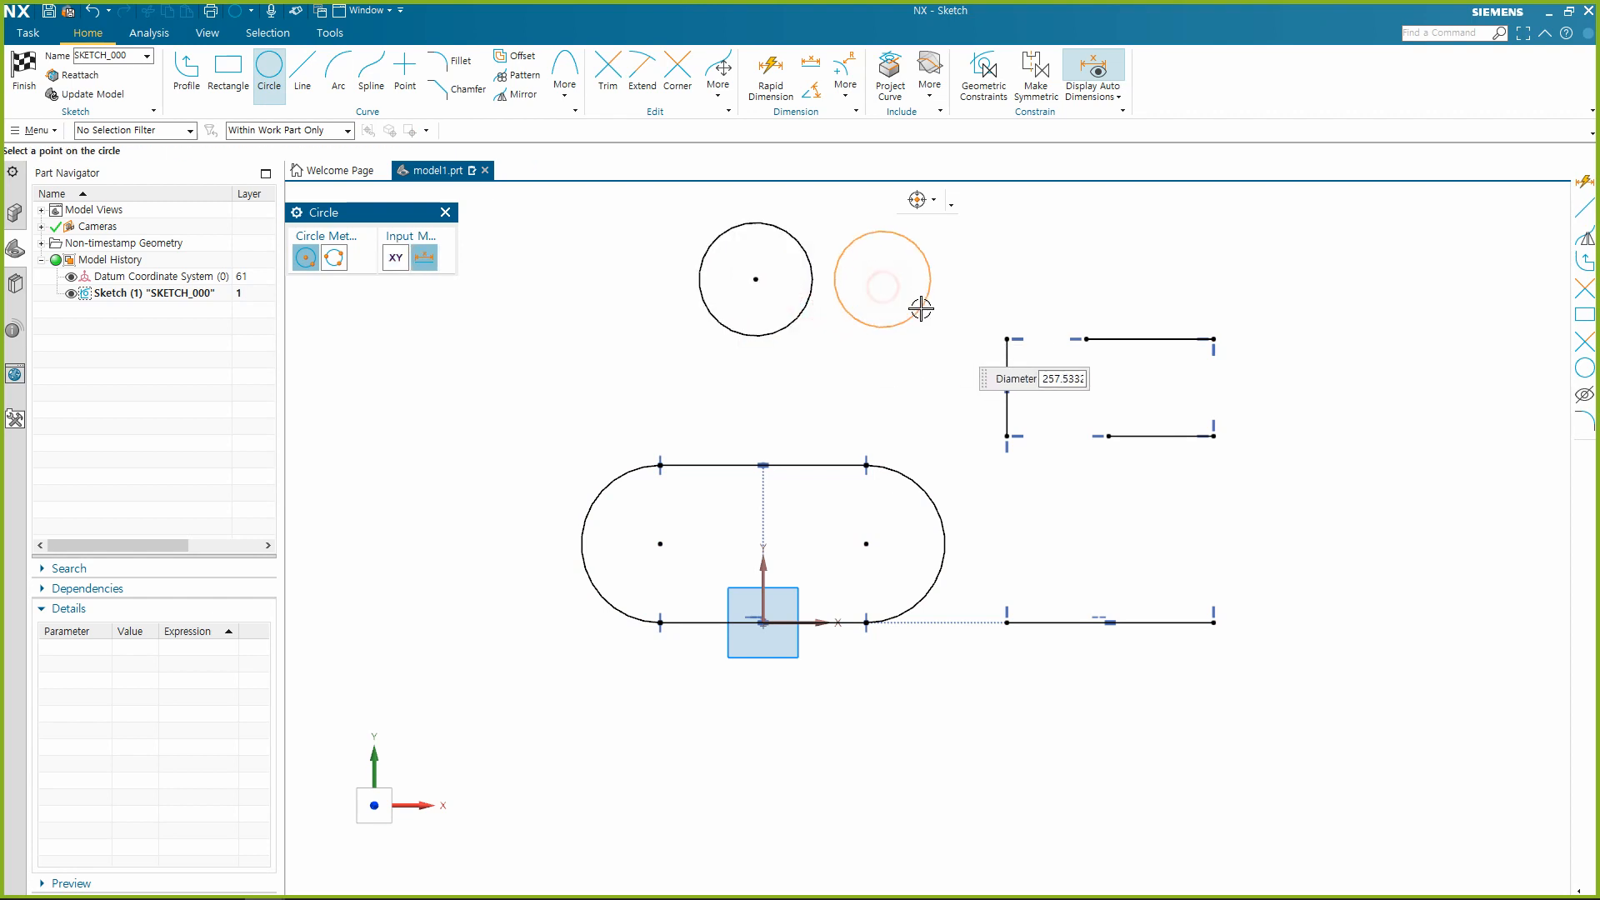
click(919, 311)
key(Escape)
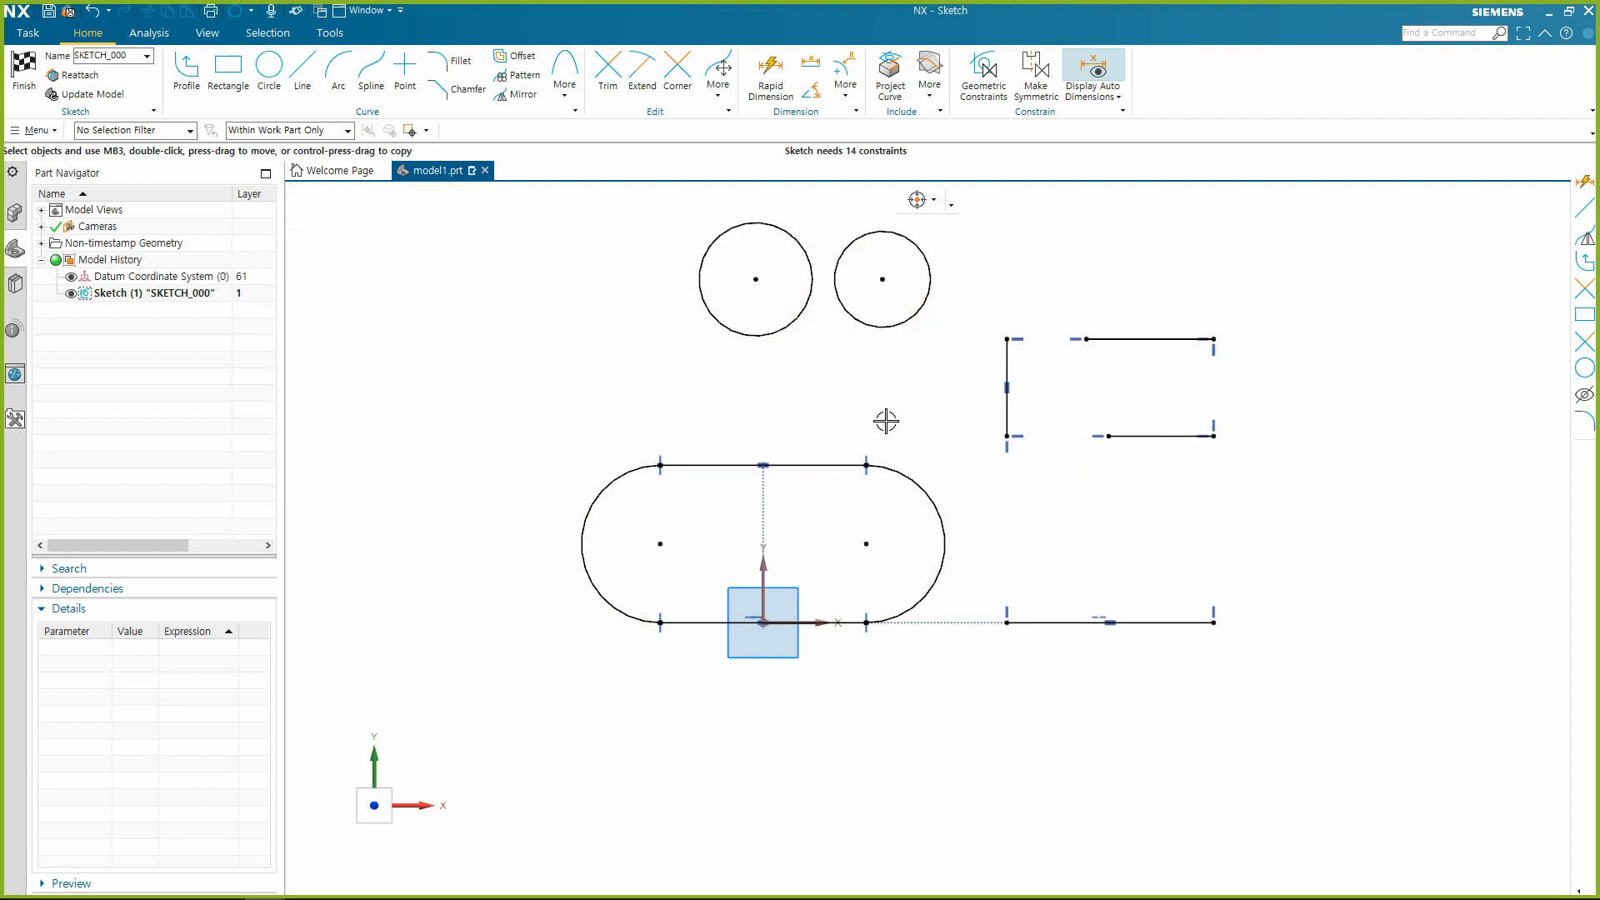
Apply a Concentric constraint between the two circles above the slot.
click(924, 251)
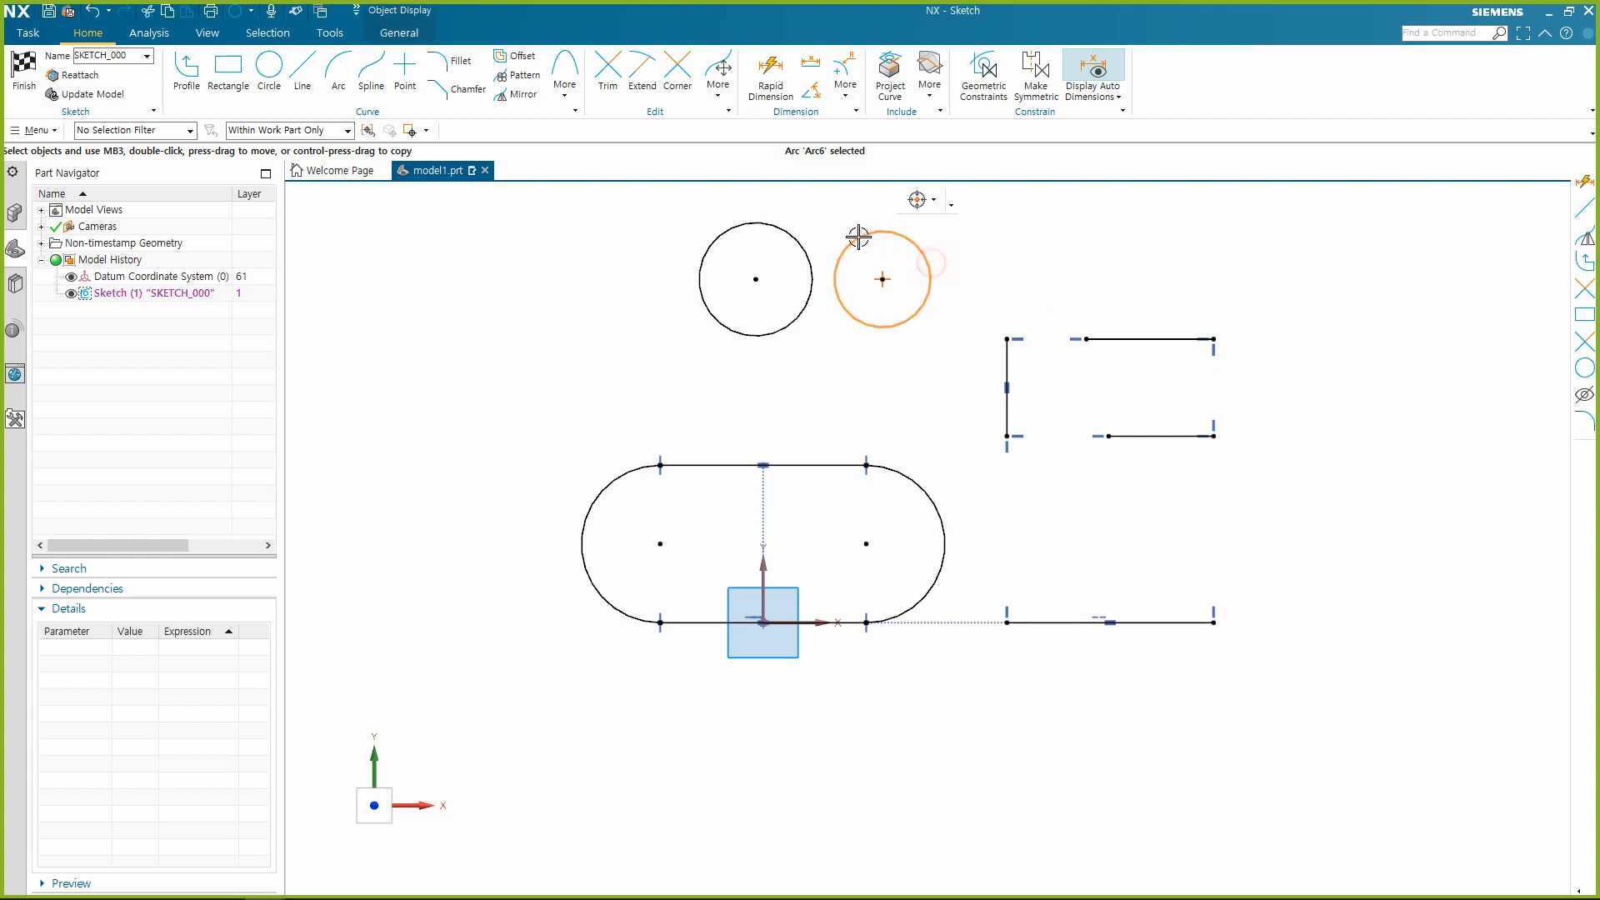
click(798, 235)
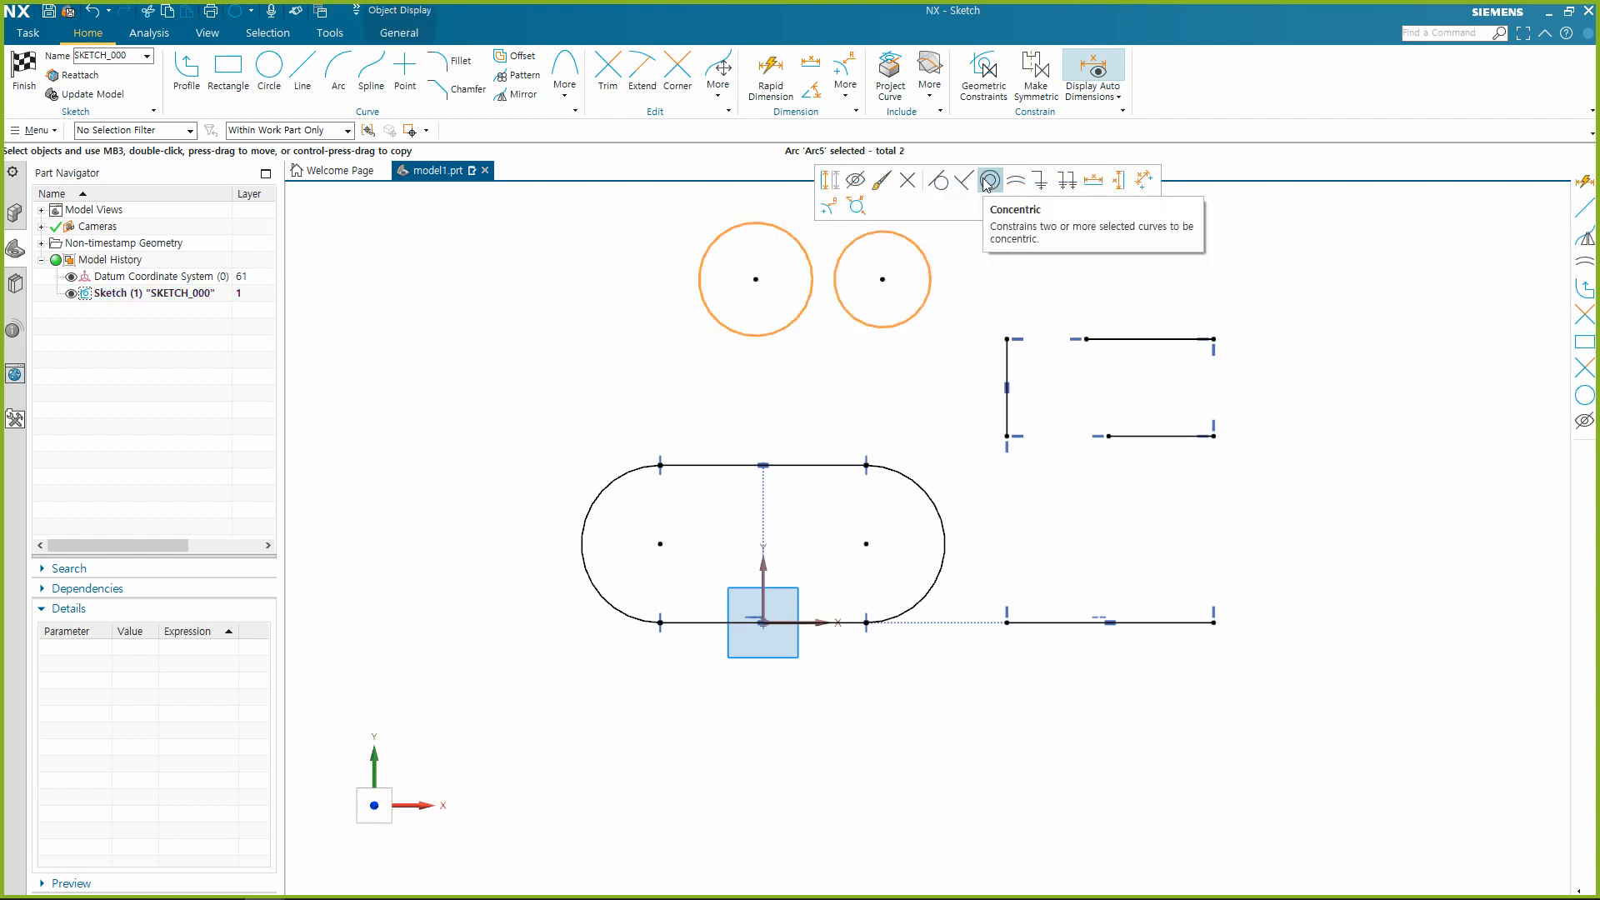
click(987, 181)
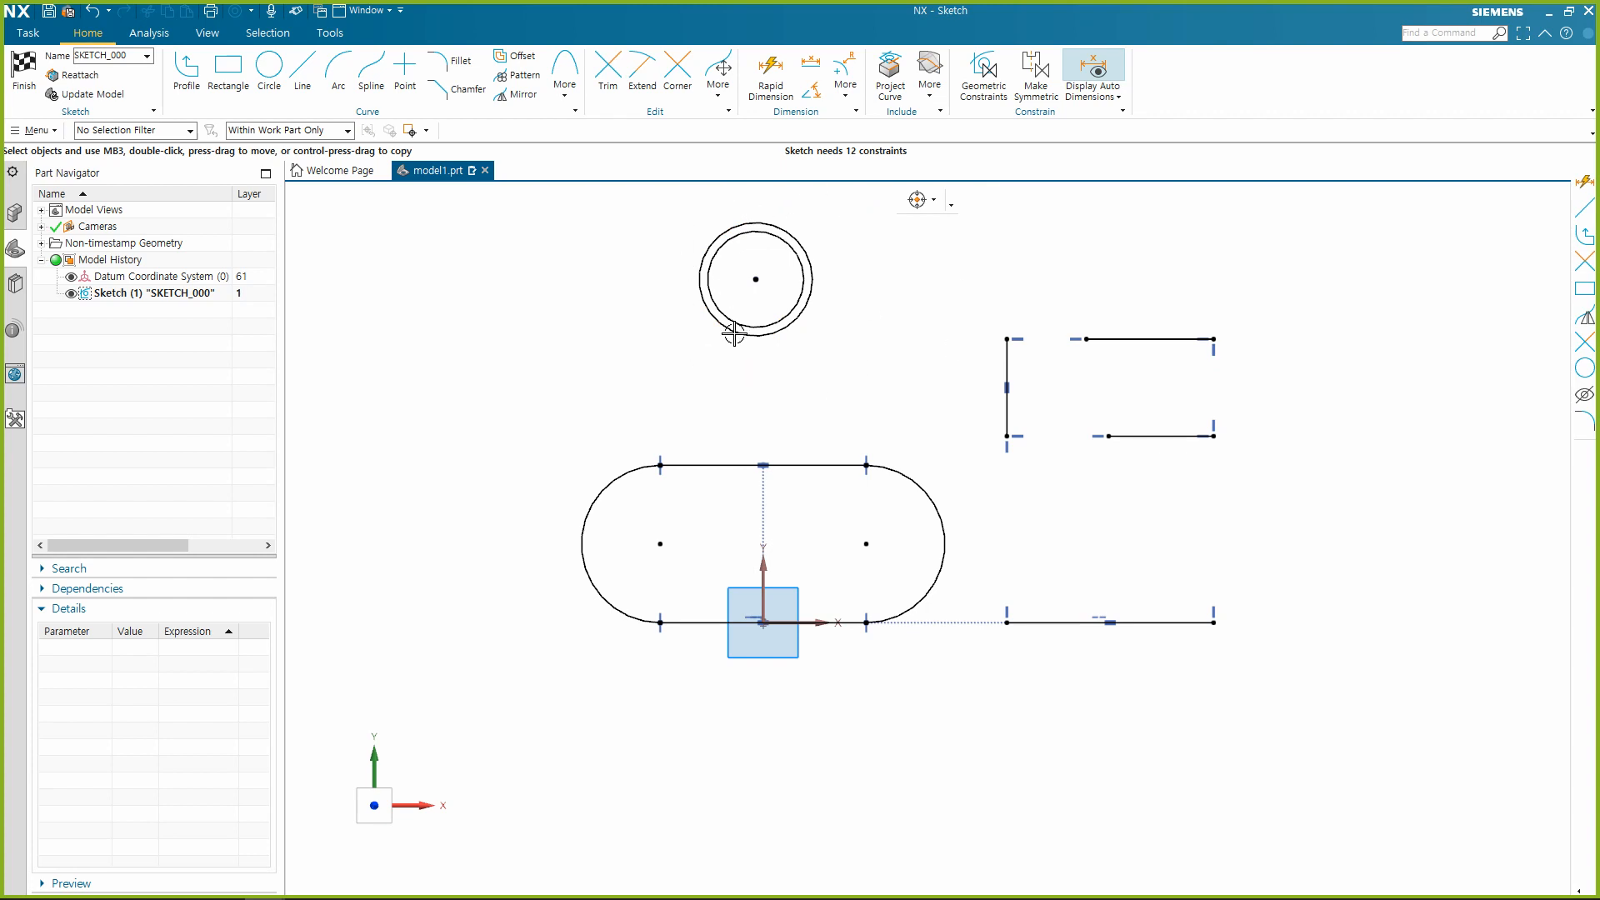
Try a Coincident constraint between the circles' shared centre and the slot's right arc centre, and undo it.
click(756, 279)
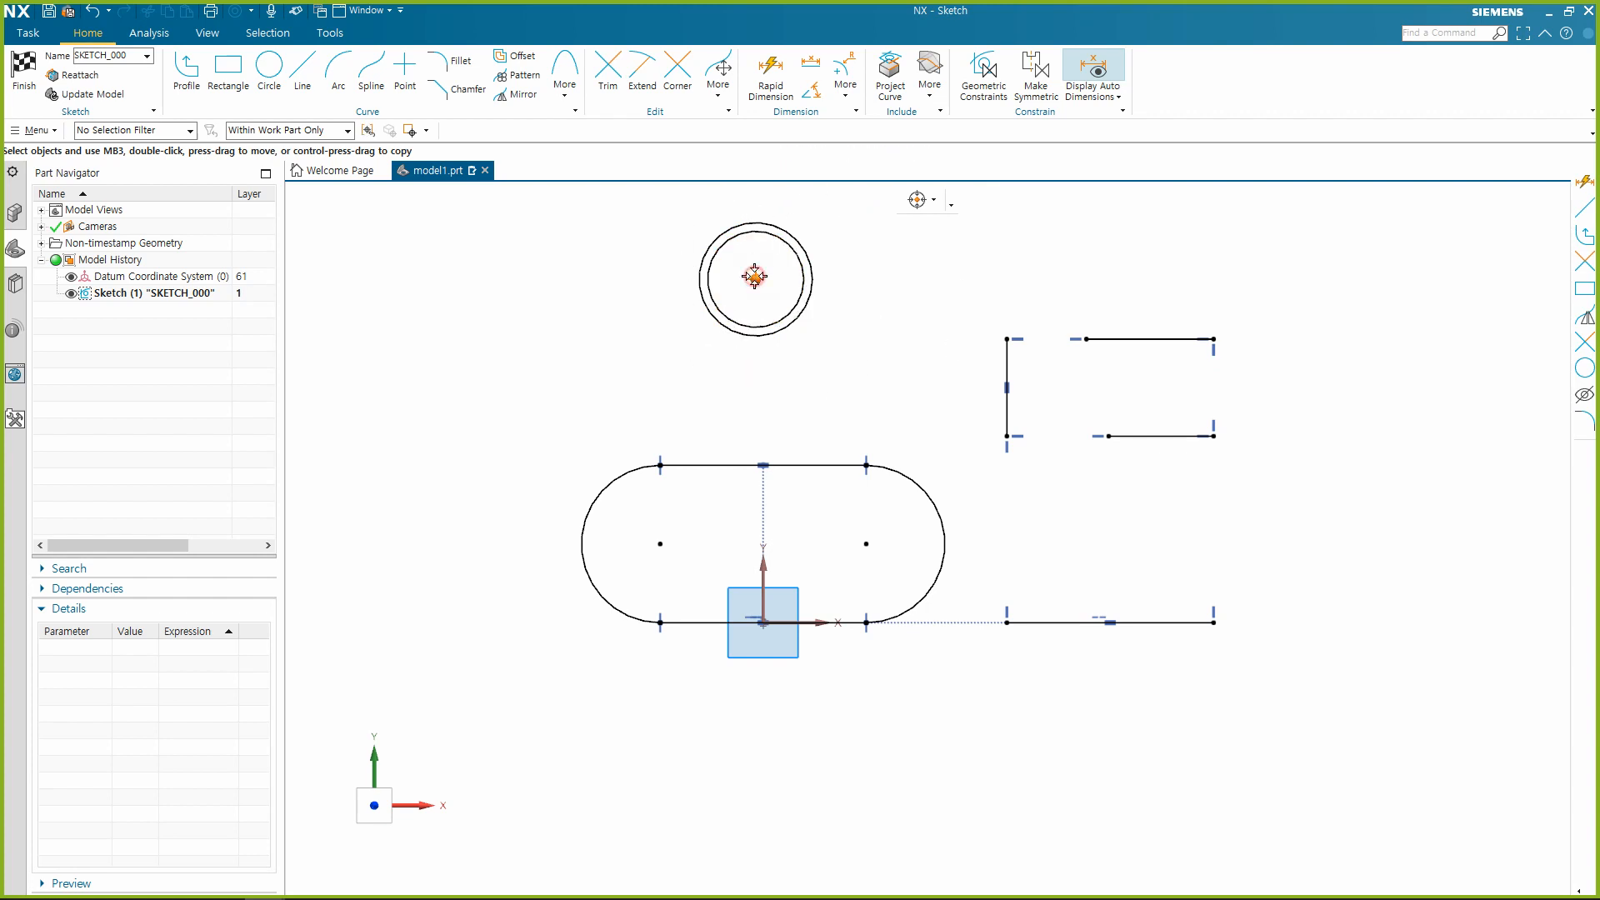
click(866, 544)
click(897, 522)
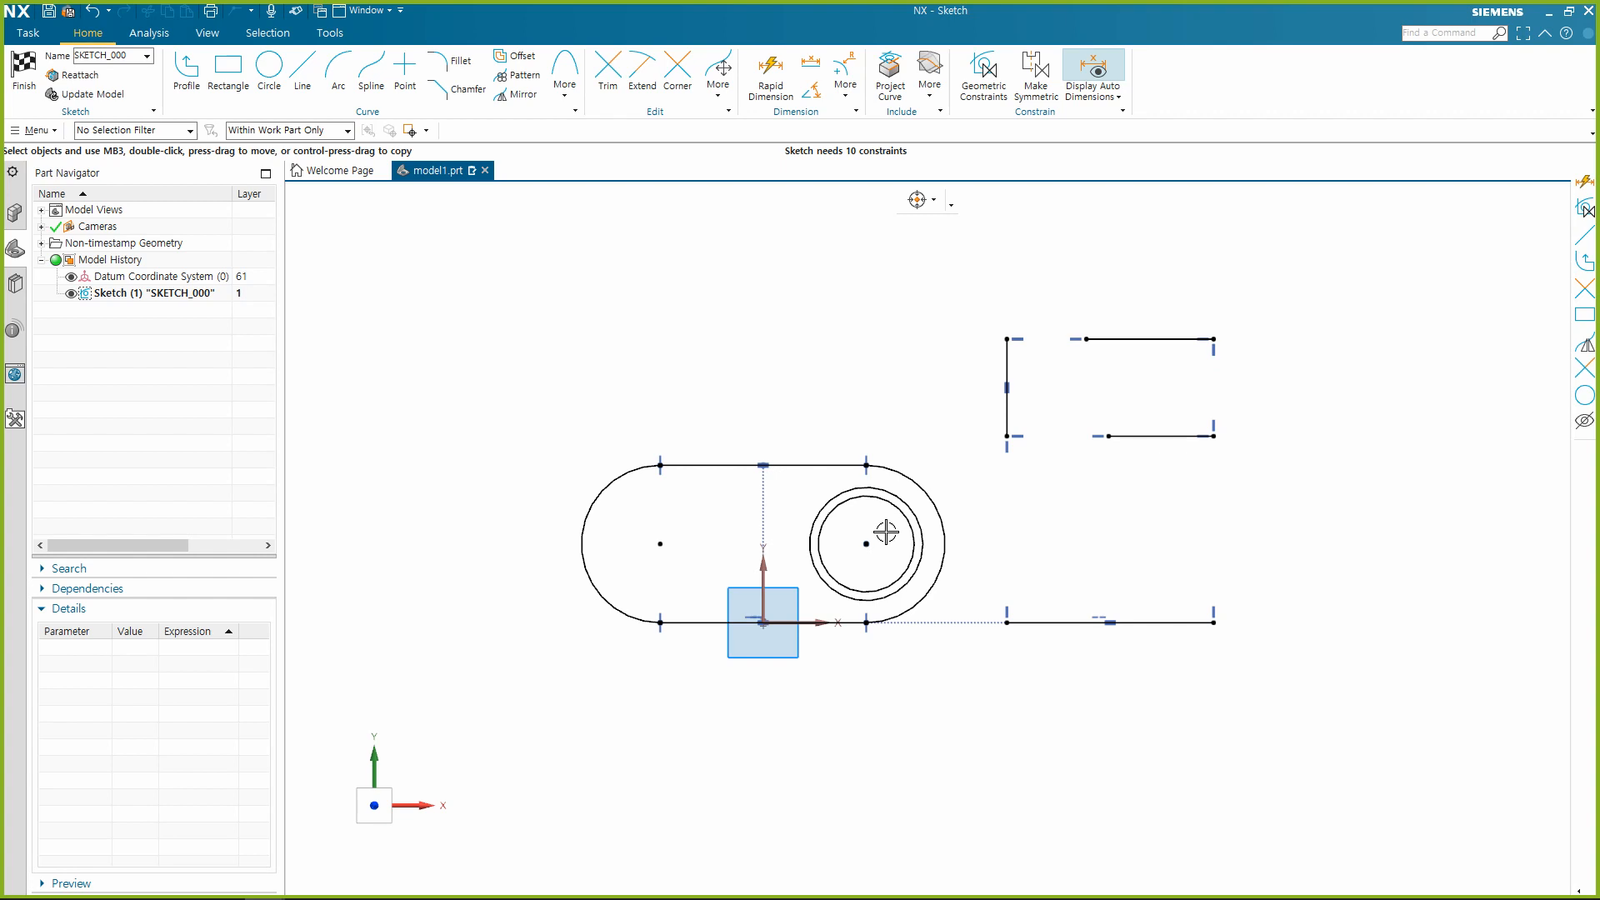
key(ctrl+z)
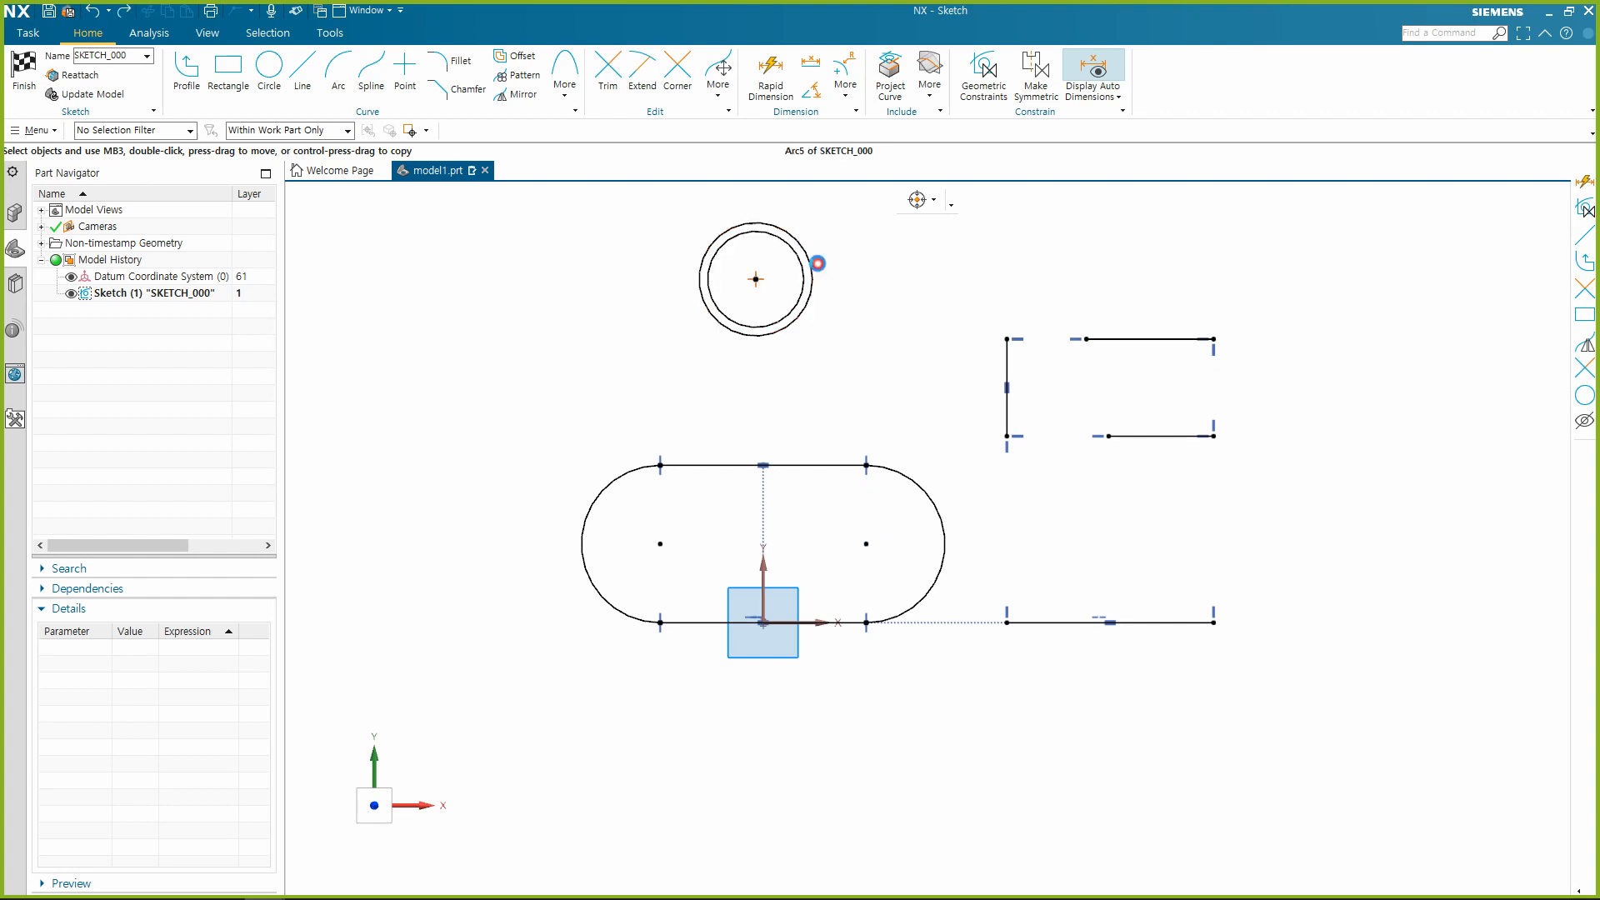
Try a Concentric constraint between the outer circle and the slot's right arc, and undo it.
click(811, 263)
click(948, 506)
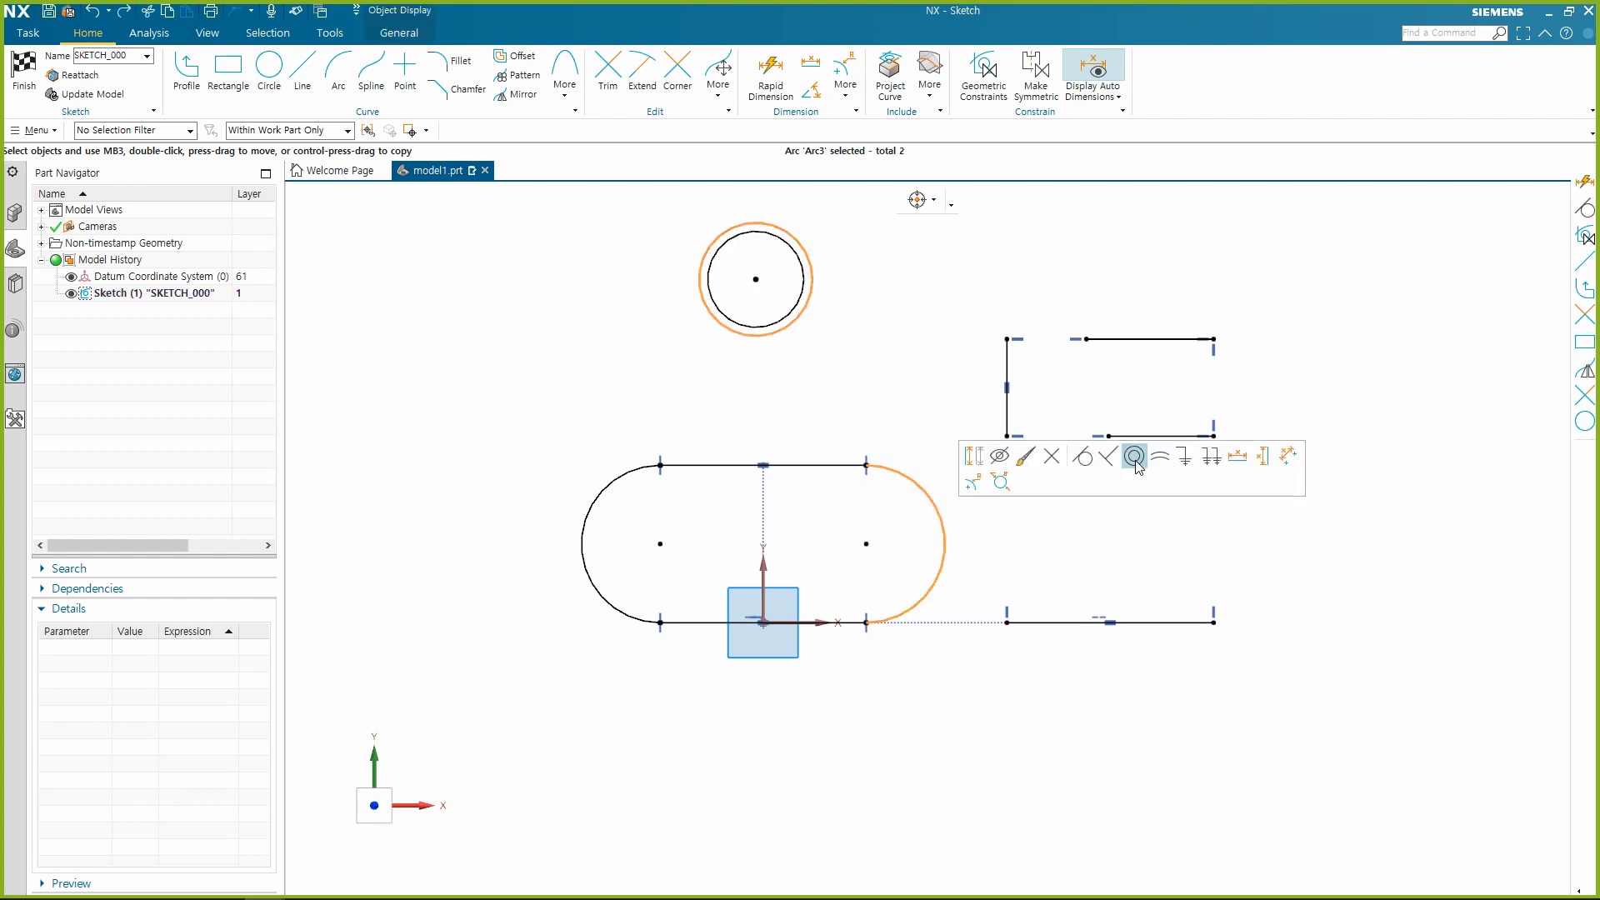
click(1134, 460)
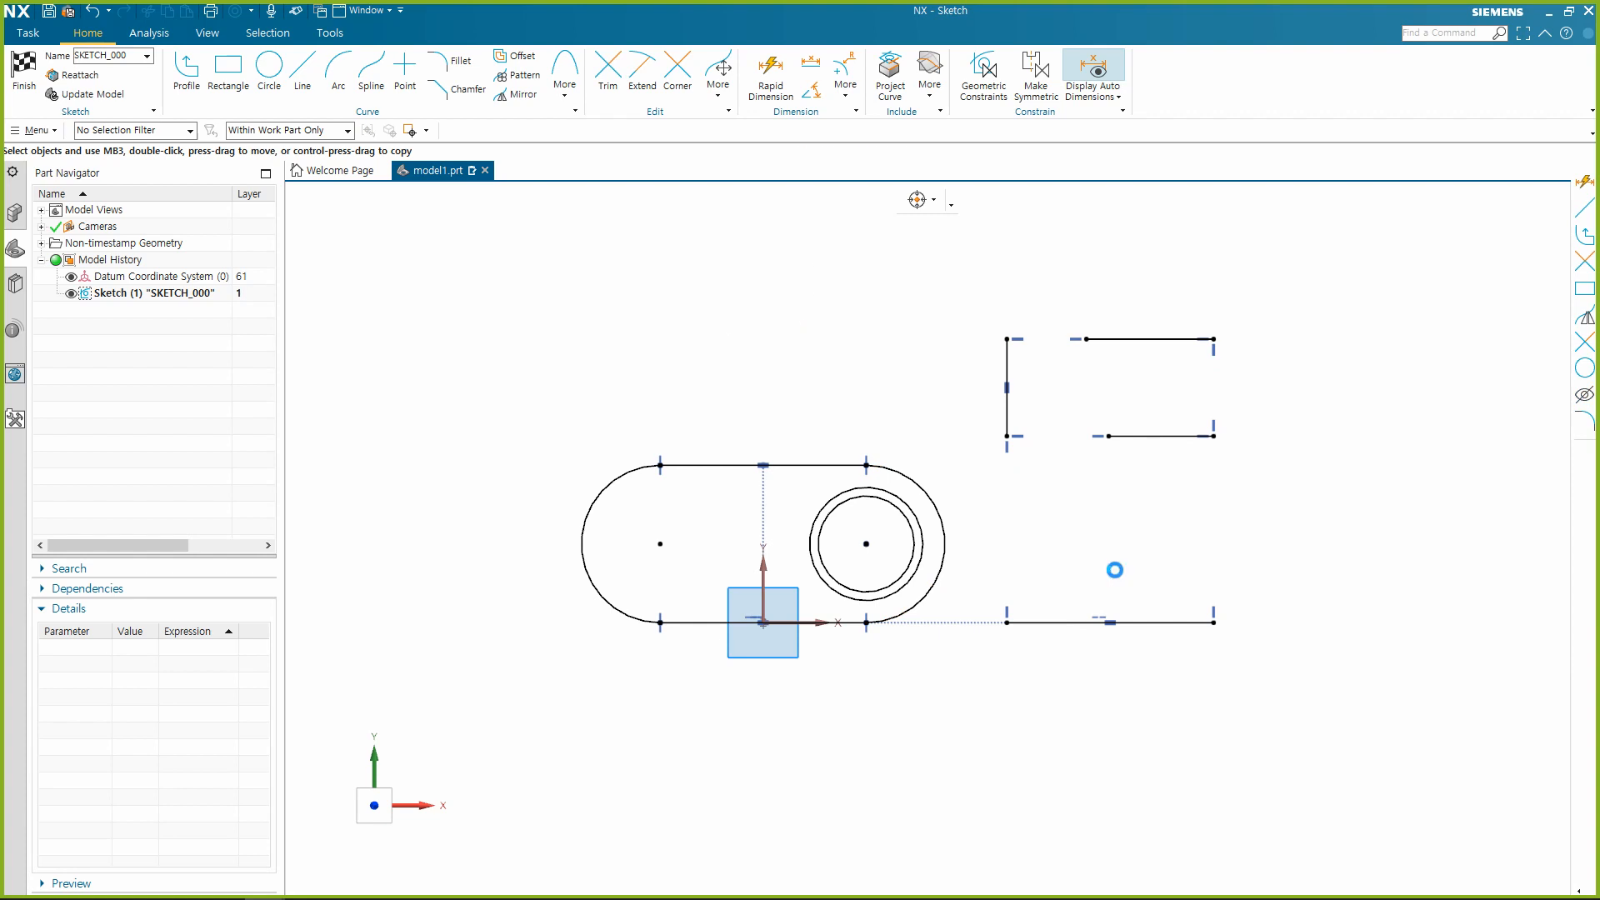
key(ctrl+z)
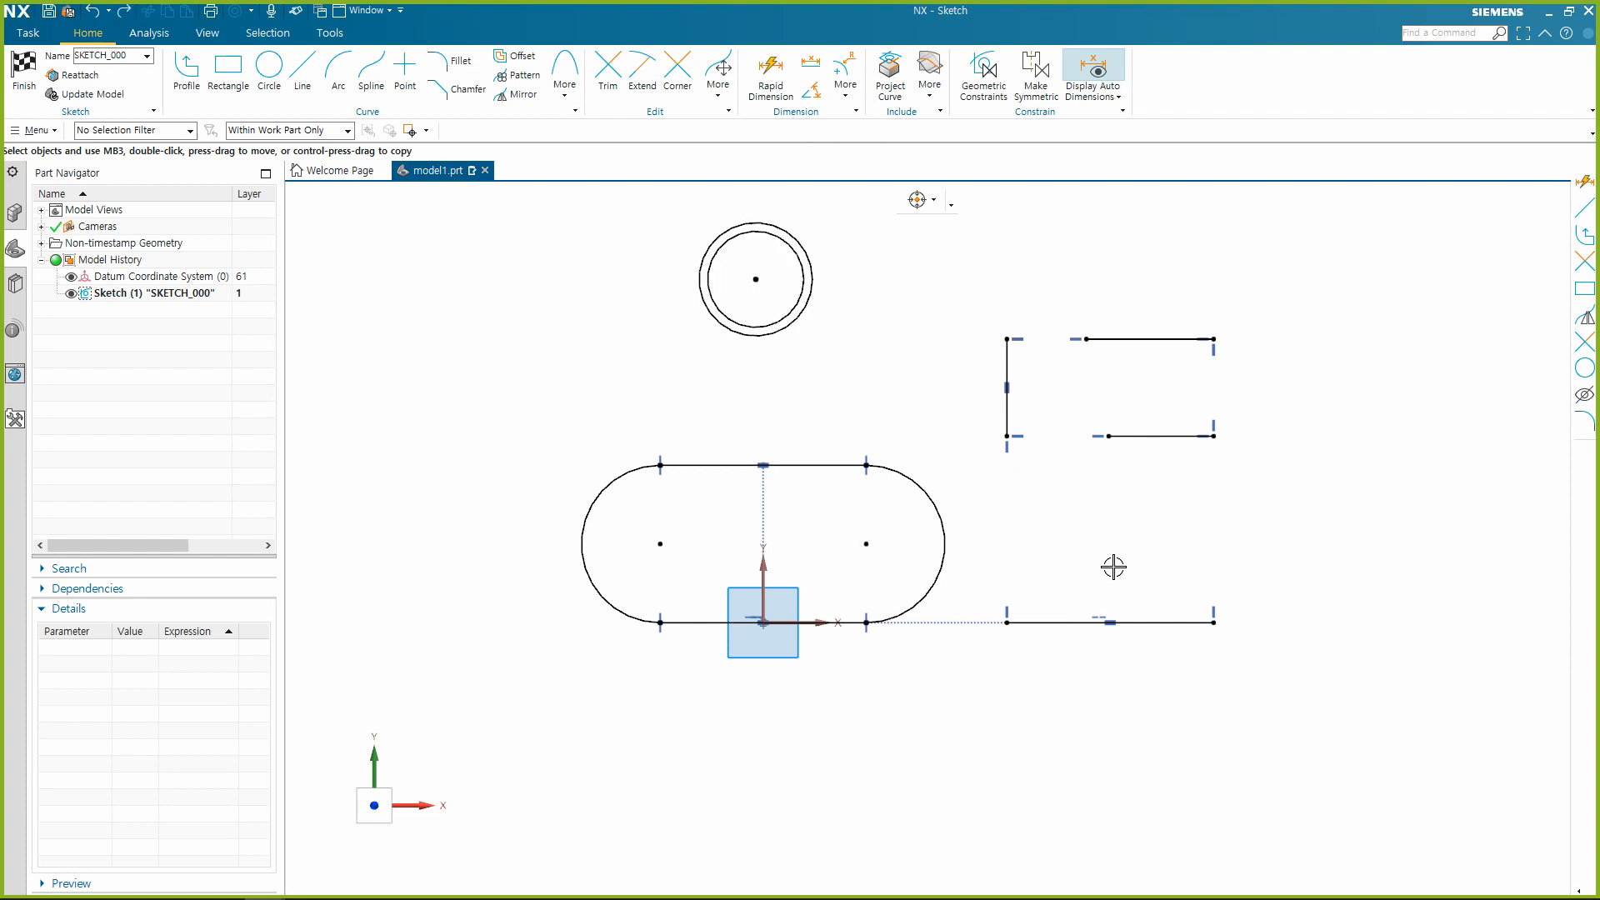
Apply a Concentric constraint between the larger circle and the slot's right arc.
click(810, 305)
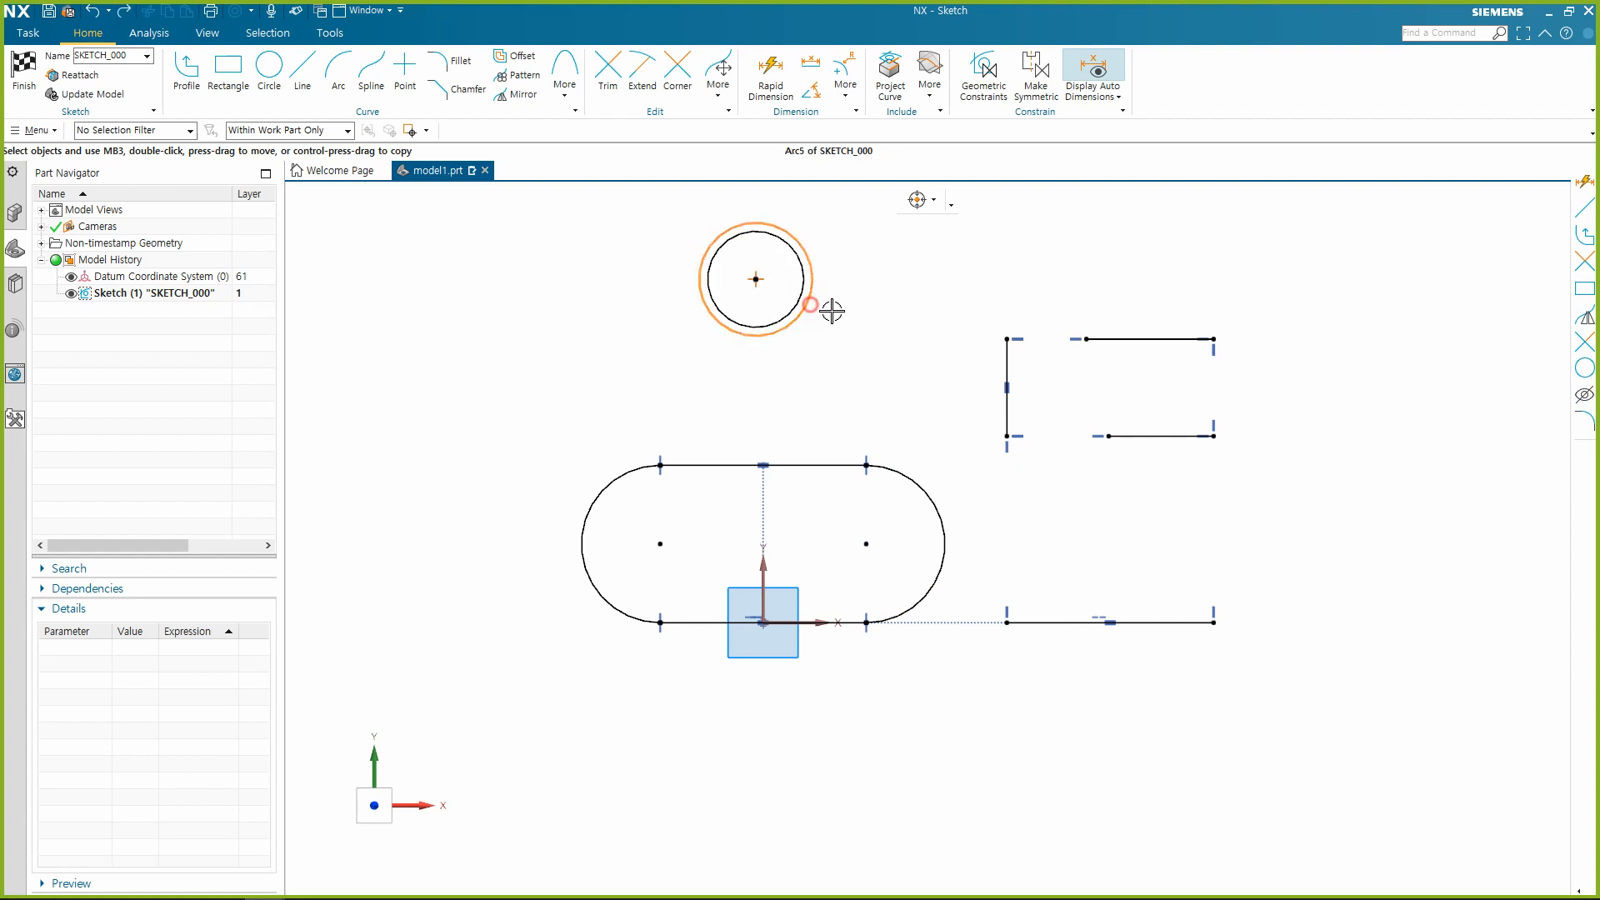
click(917, 481)
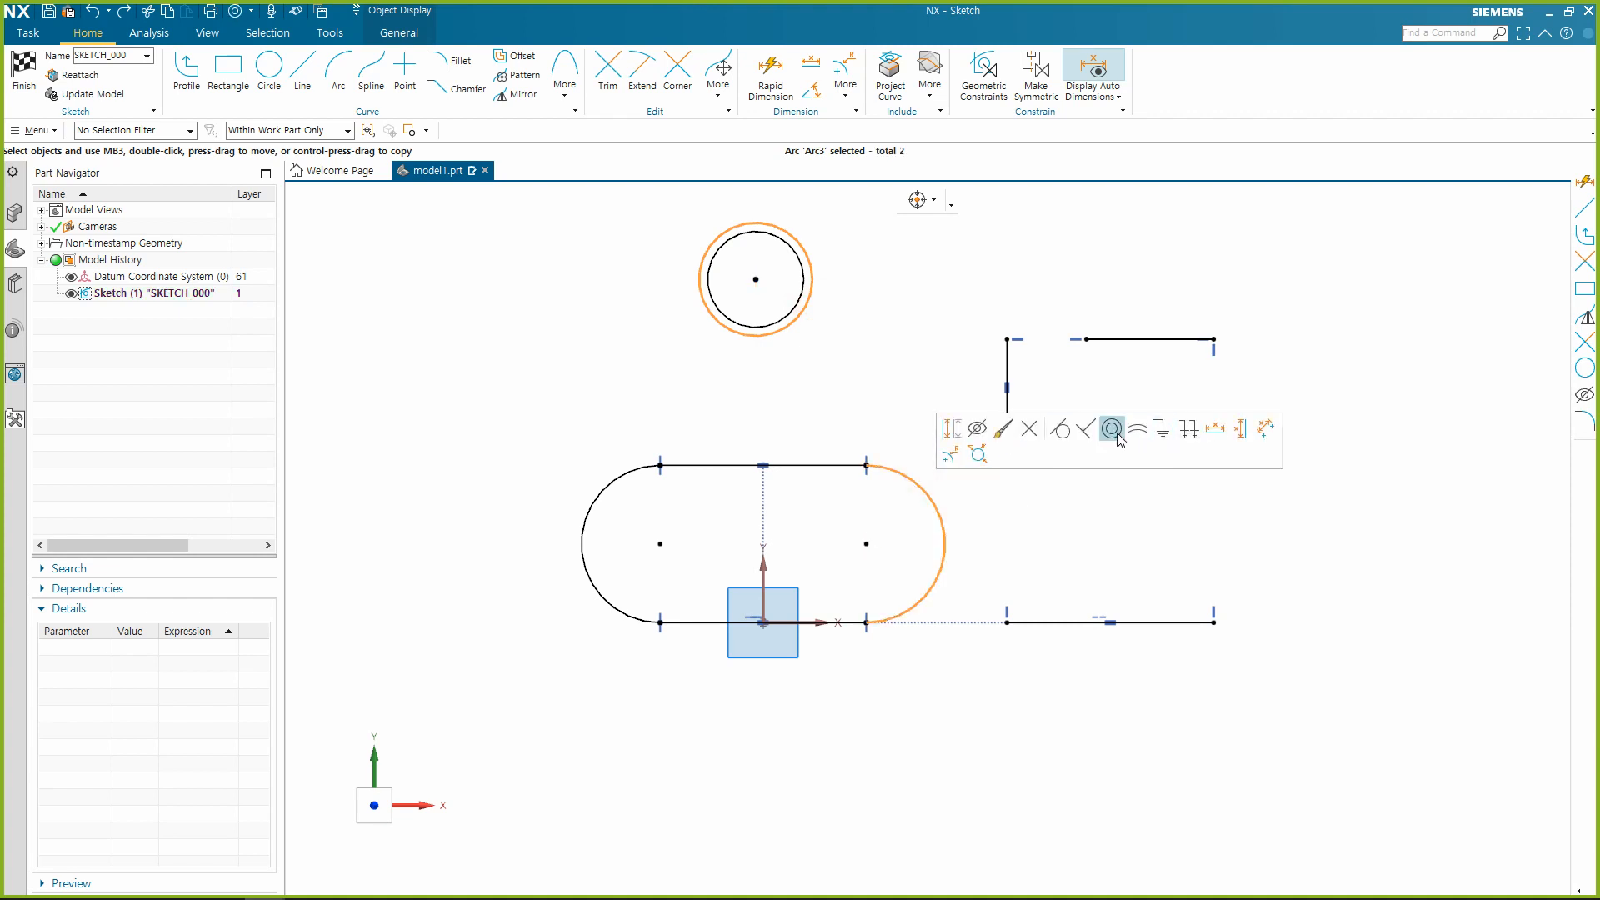
click(1112, 429)
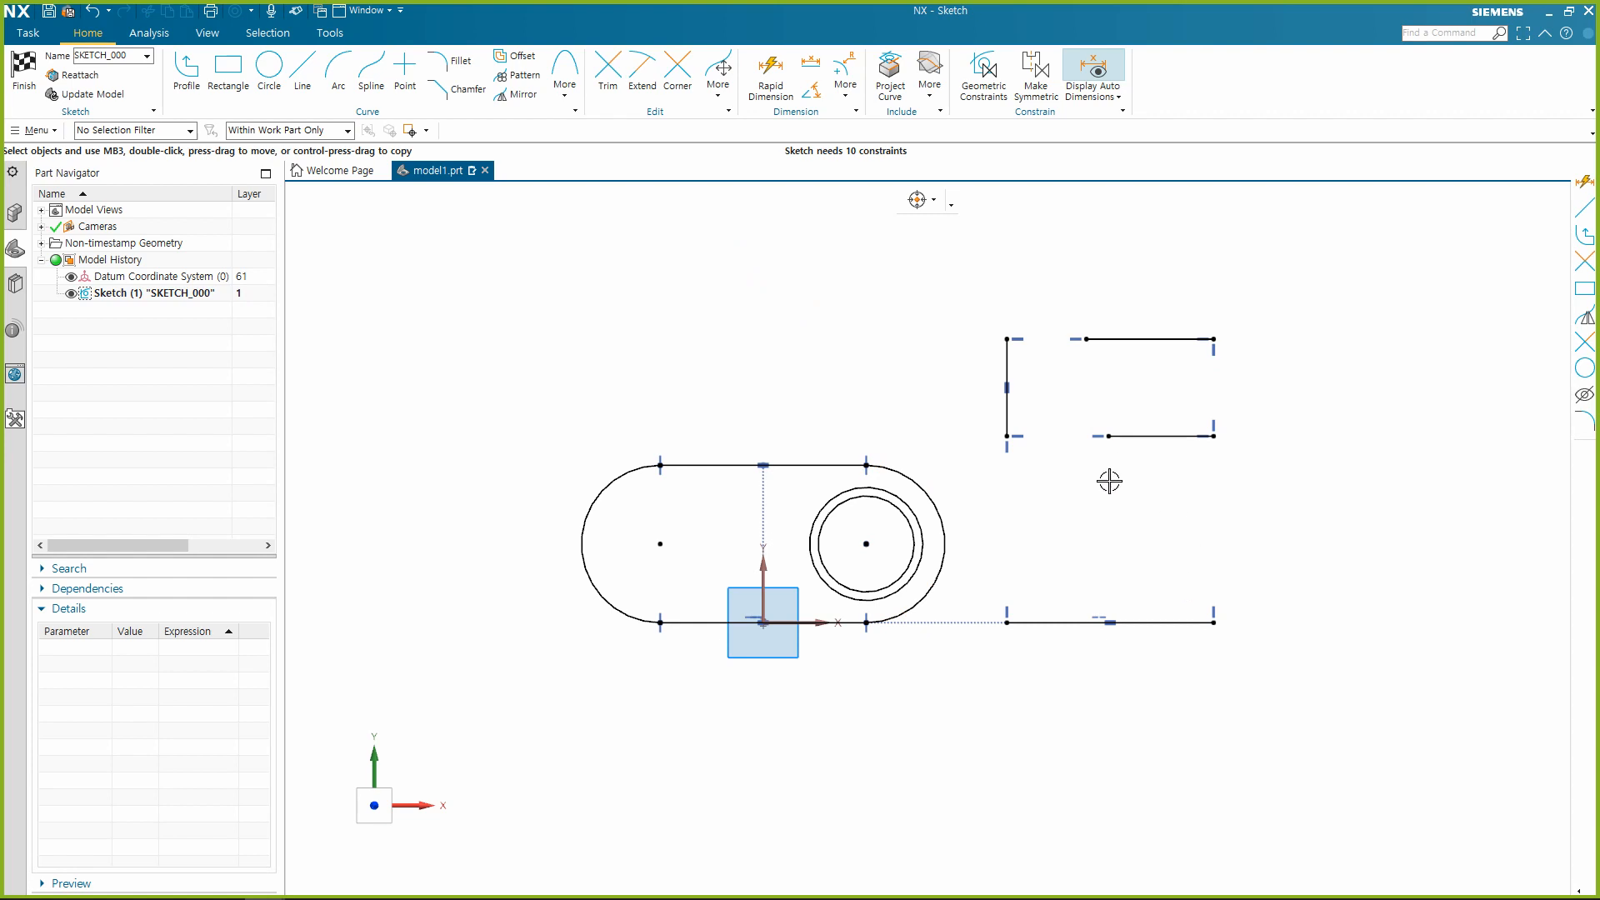
Undo the Concentric constraint between the larger circle and the slot's right arc.
scroll(972, 247, down, 2)
scroll(867, 372, up, 2)
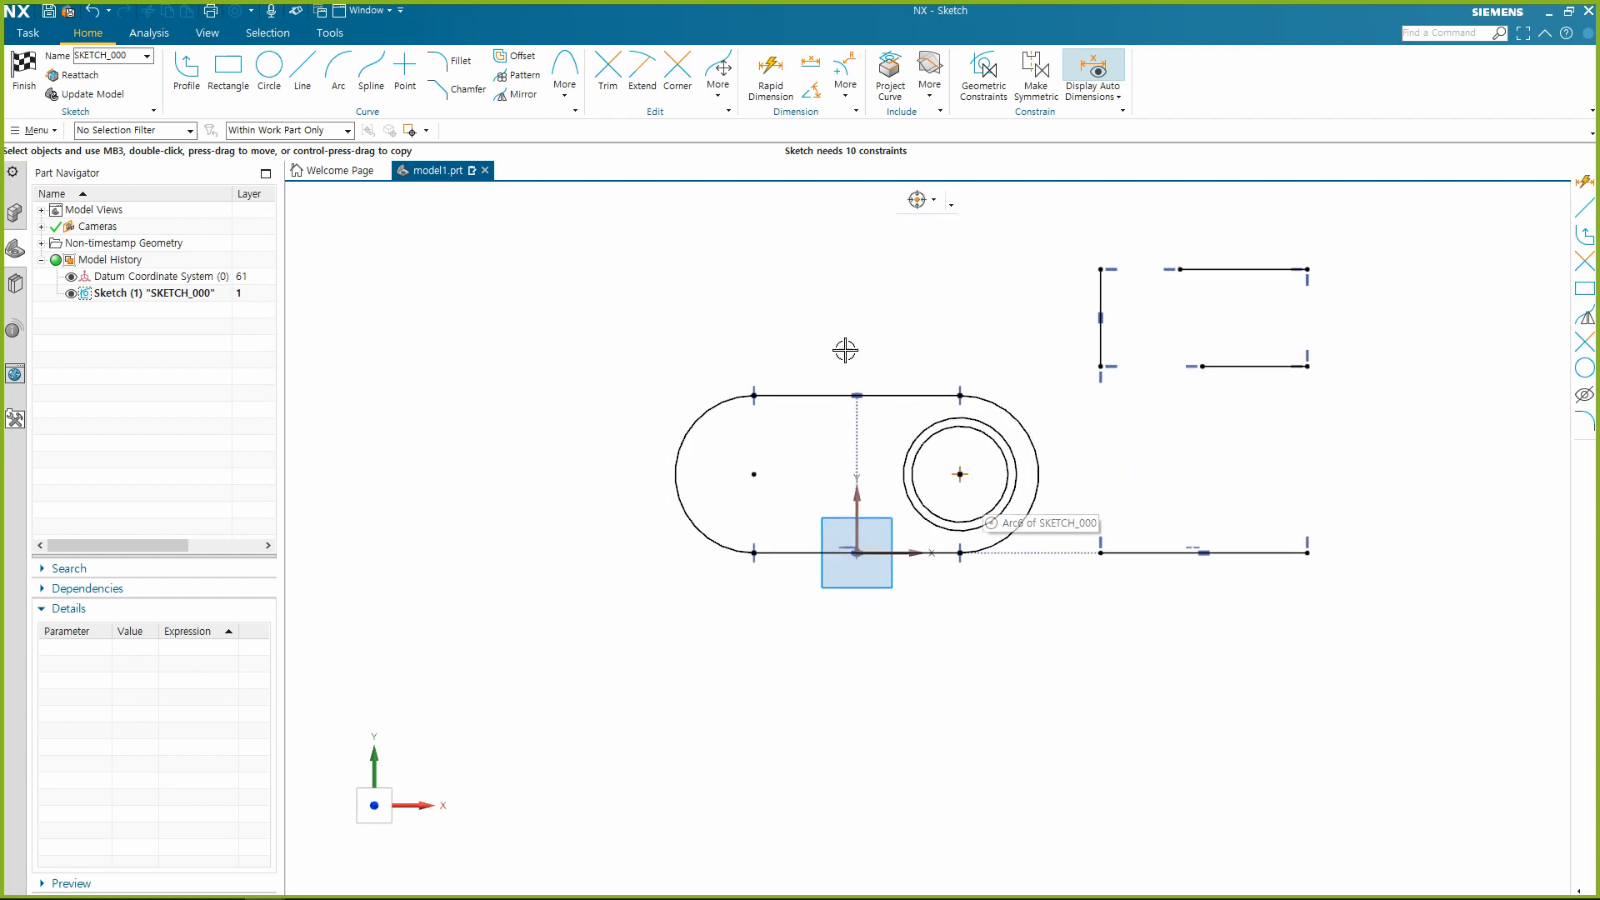
key(ctrl+z)
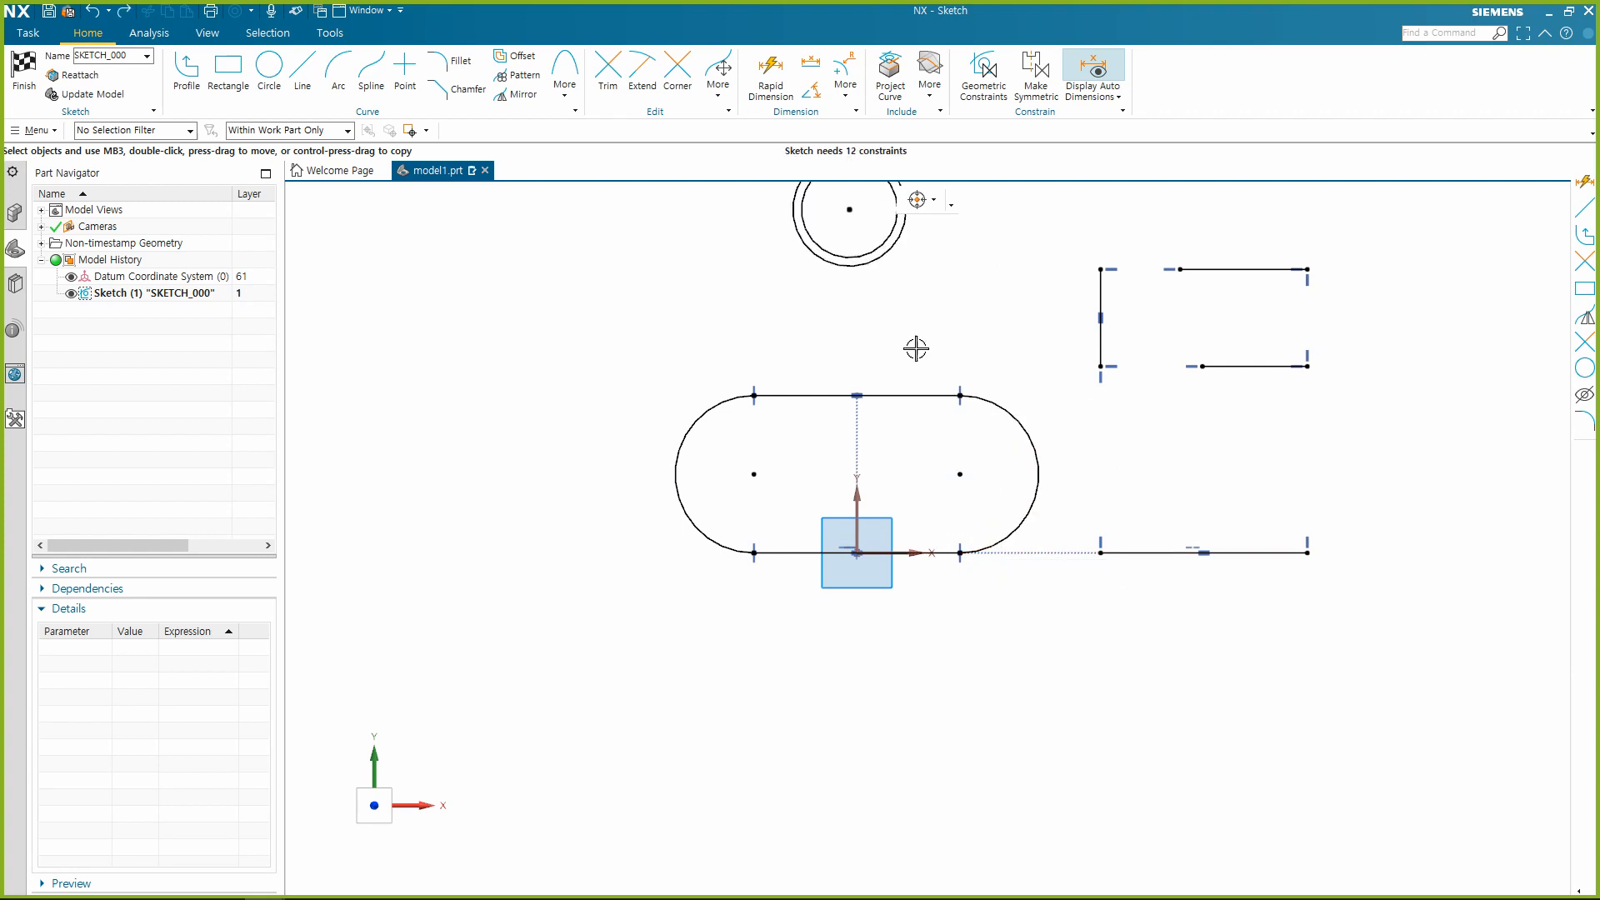
Try moving the two circles' shared centre onto the centre of the slot's right arc, and undo it.
drag(849, 208, 959, 474)
scroll(697, 665, up, 2)
scroll(842, 599, down, 3)
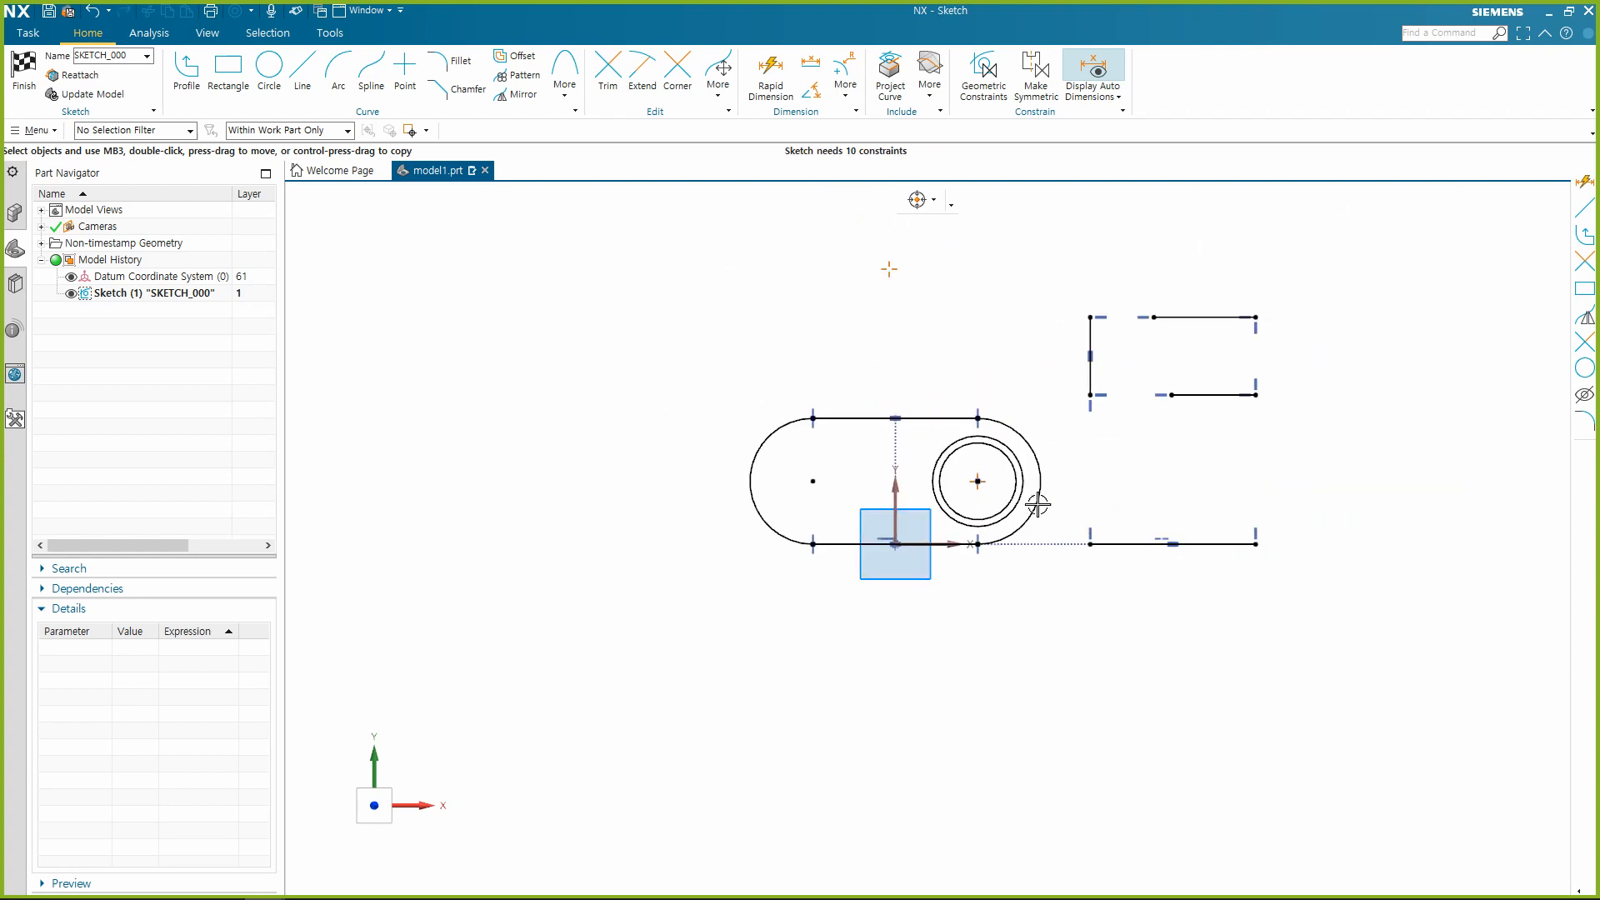
scroll(1075, 480, up, 2)
key(ctrl+z)
scroll(876, 567, down, 2)
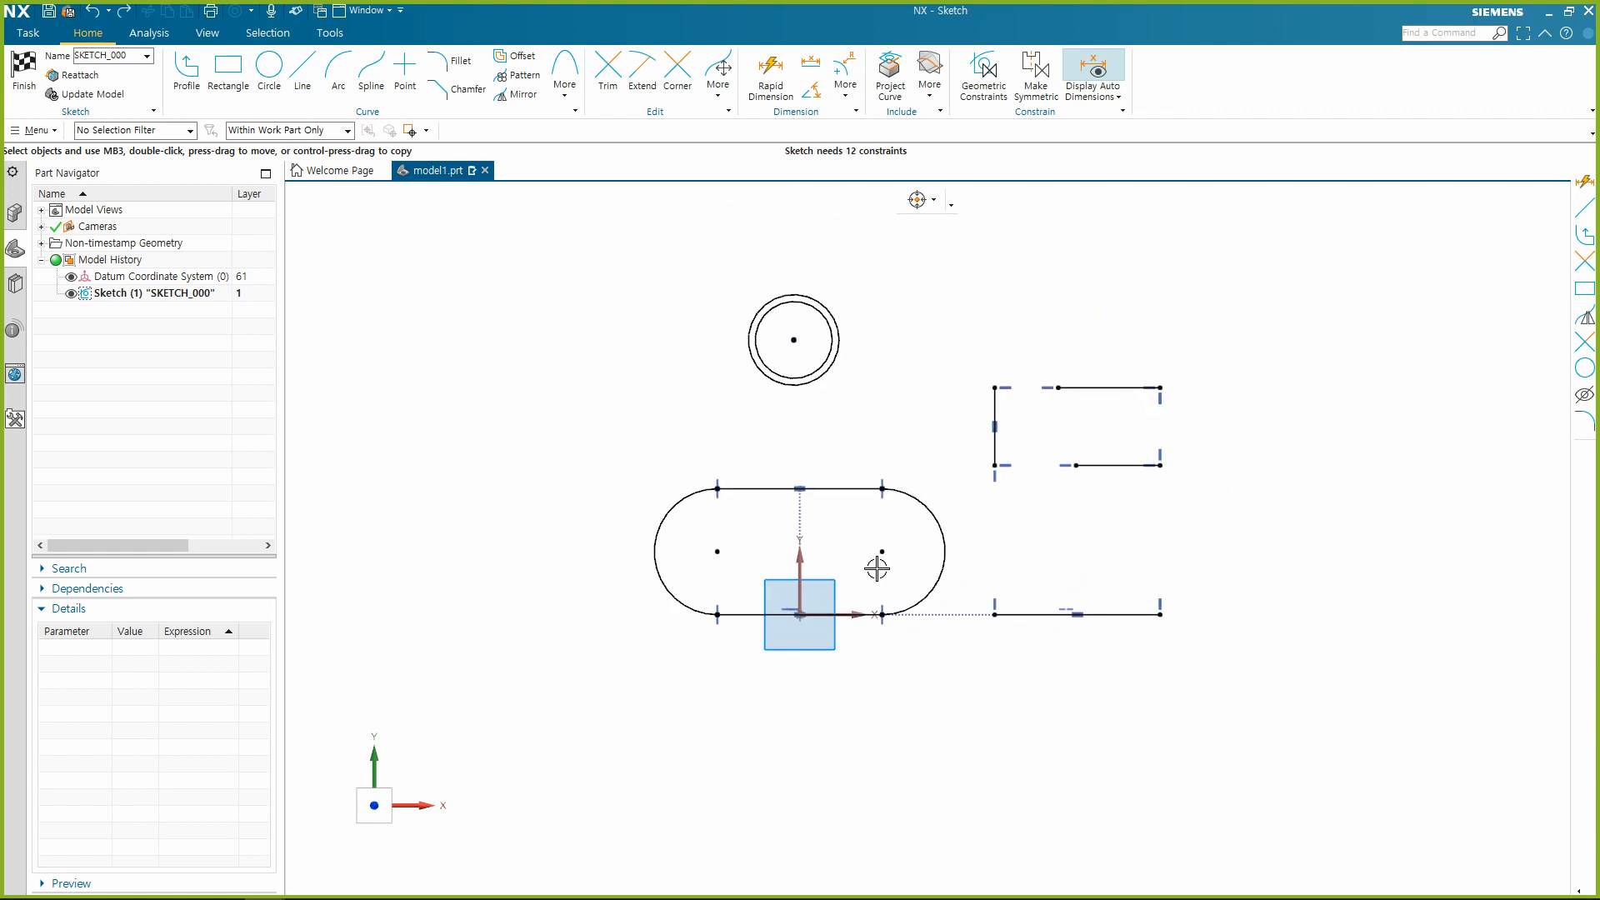
Try a Coincident constraint between the circles' shared centre and the slot's right arc centre, and undo it.
click(794, 340)
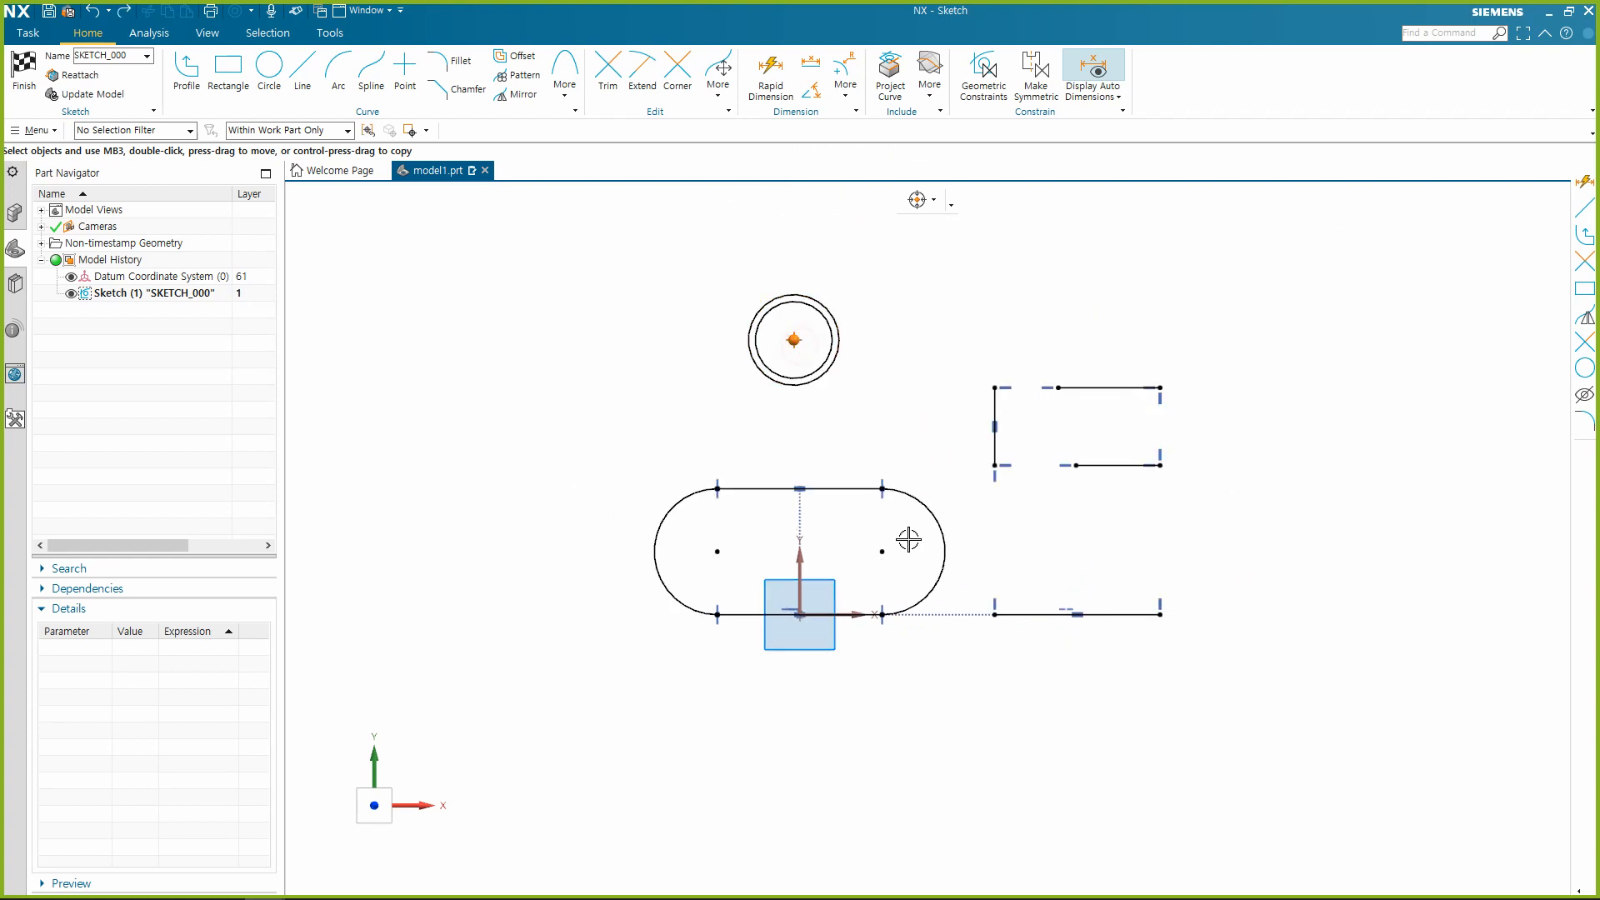
click(881, 550)
click(918, 521)
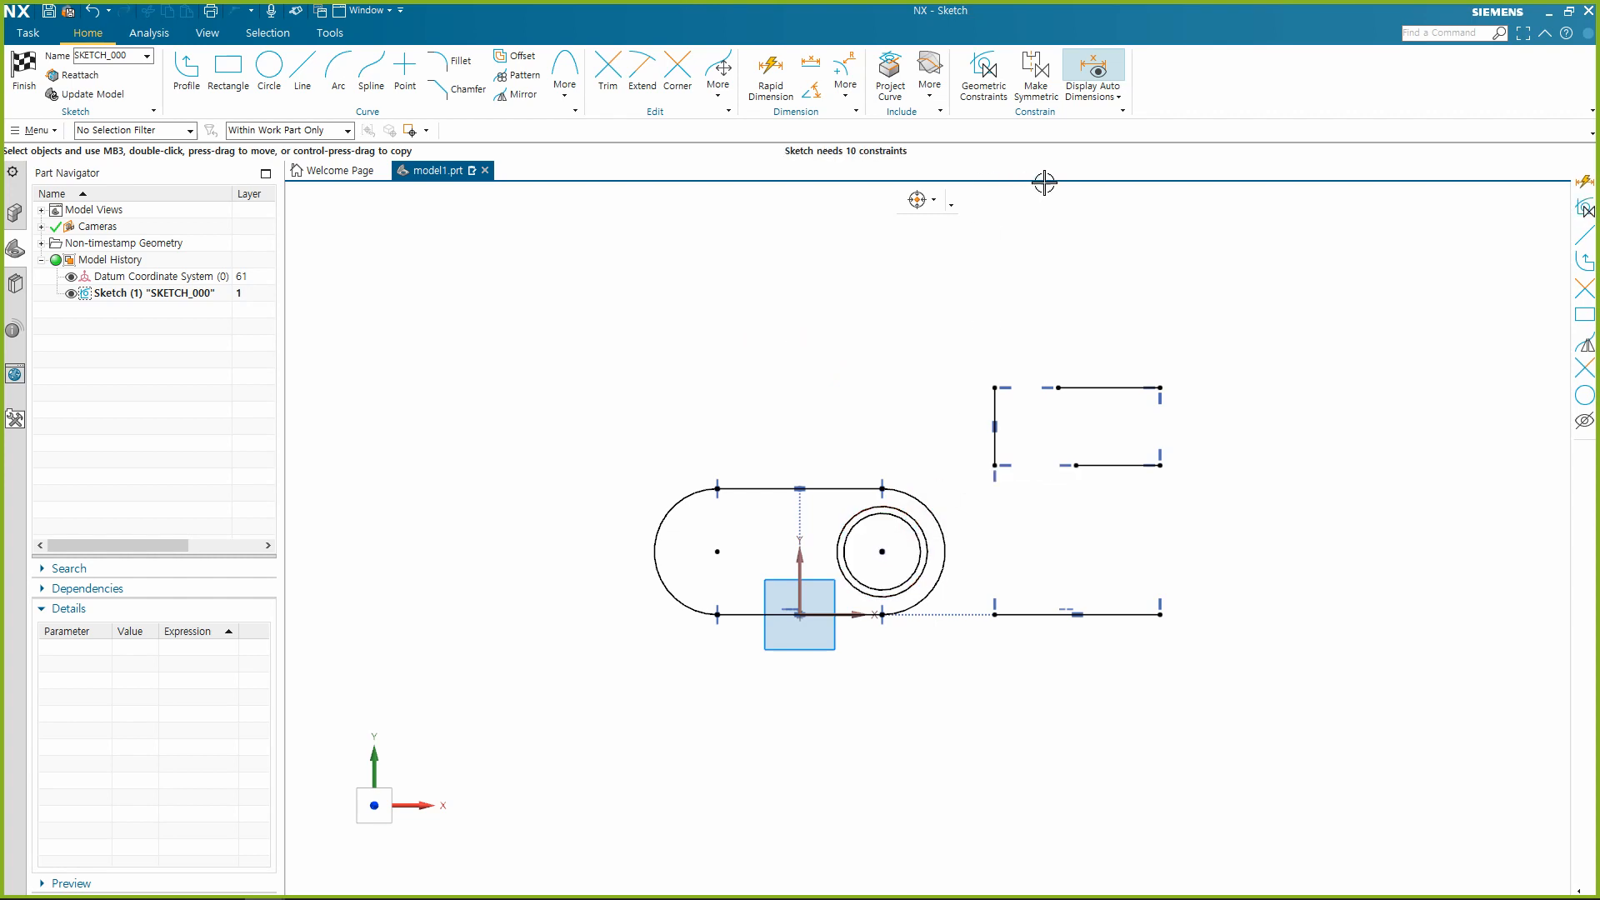
key(ctrl+z)
Apply a Concentric constraint between the larger circle above the slot and the slot's right arc.
click(844, 322)
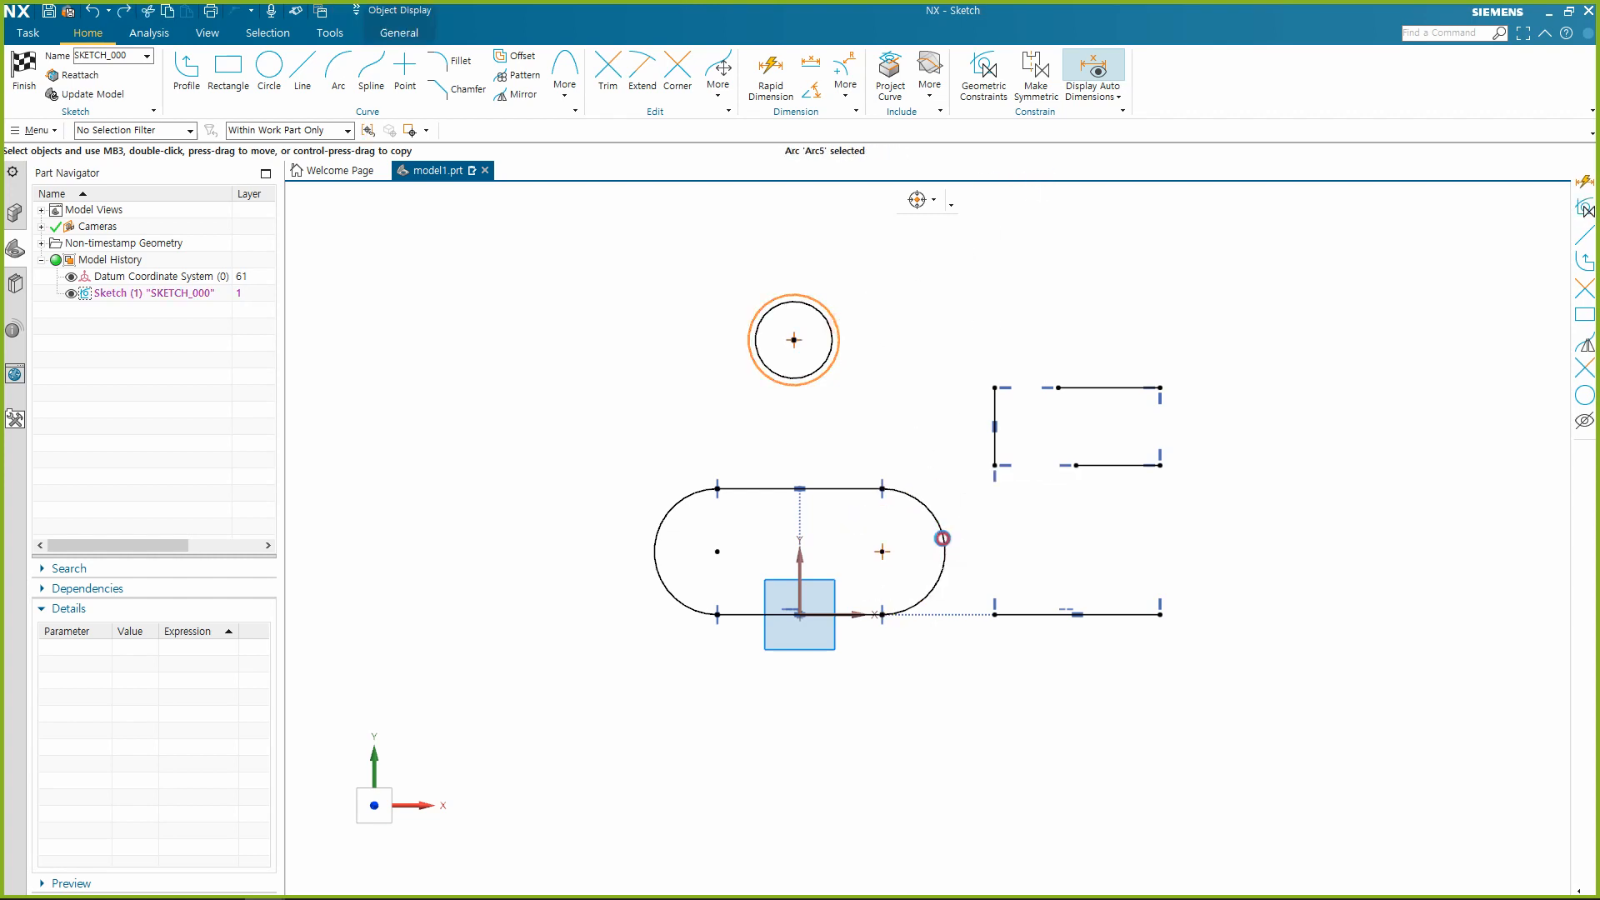
click(940, 539)
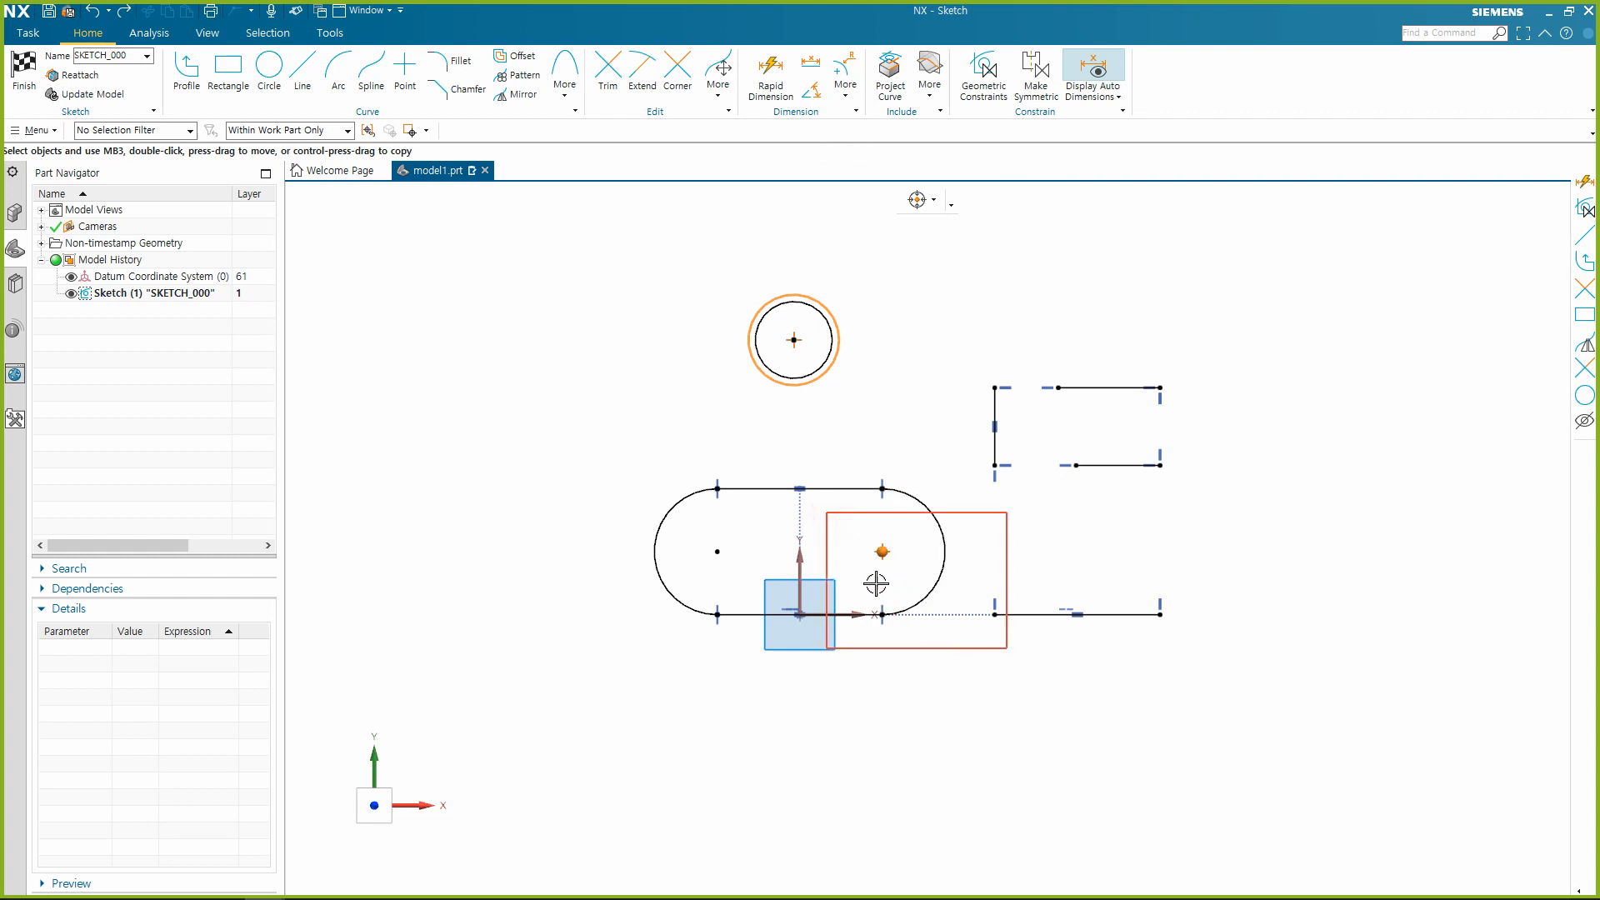
shift+click(879, 554)
click(933, 506)
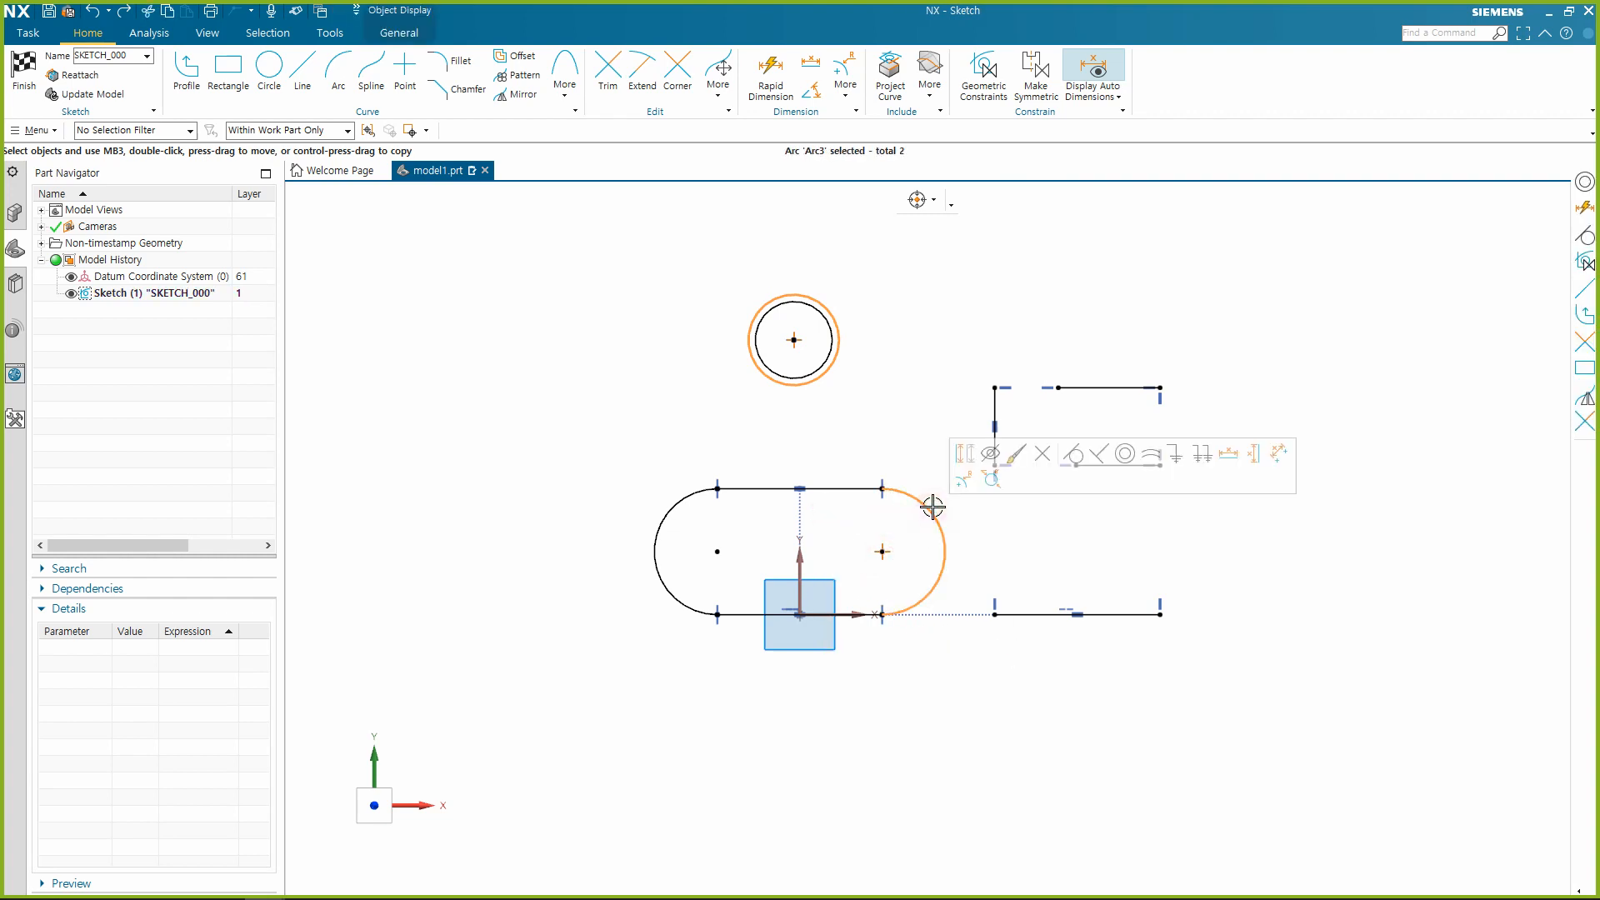
click(1122, 552)
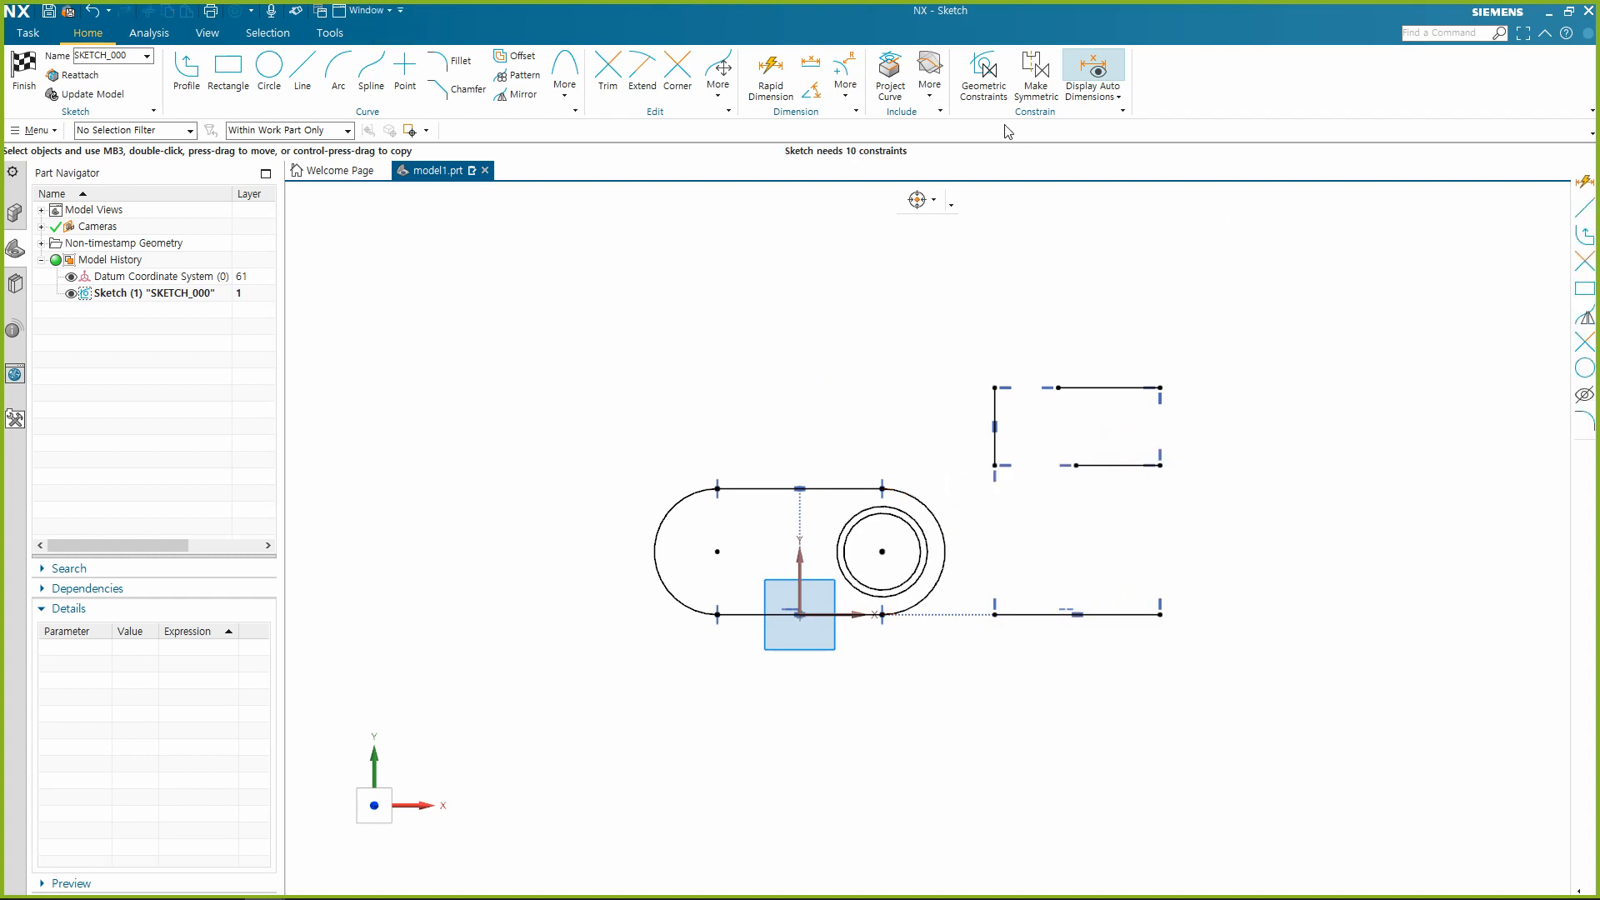
click(984, 71)
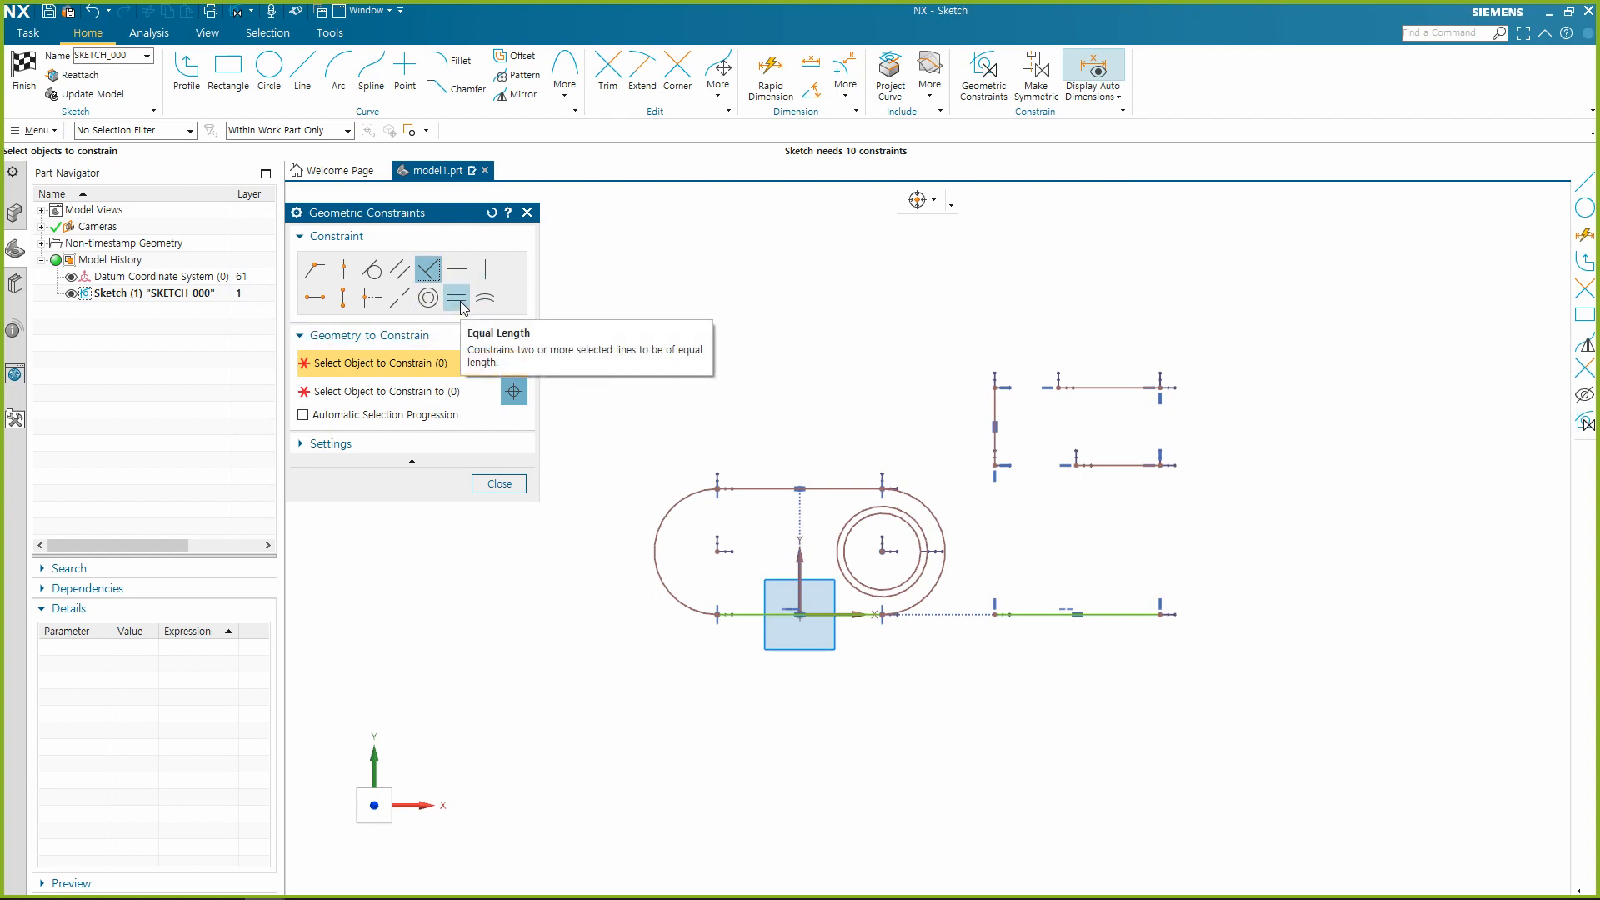
click(459, 301)
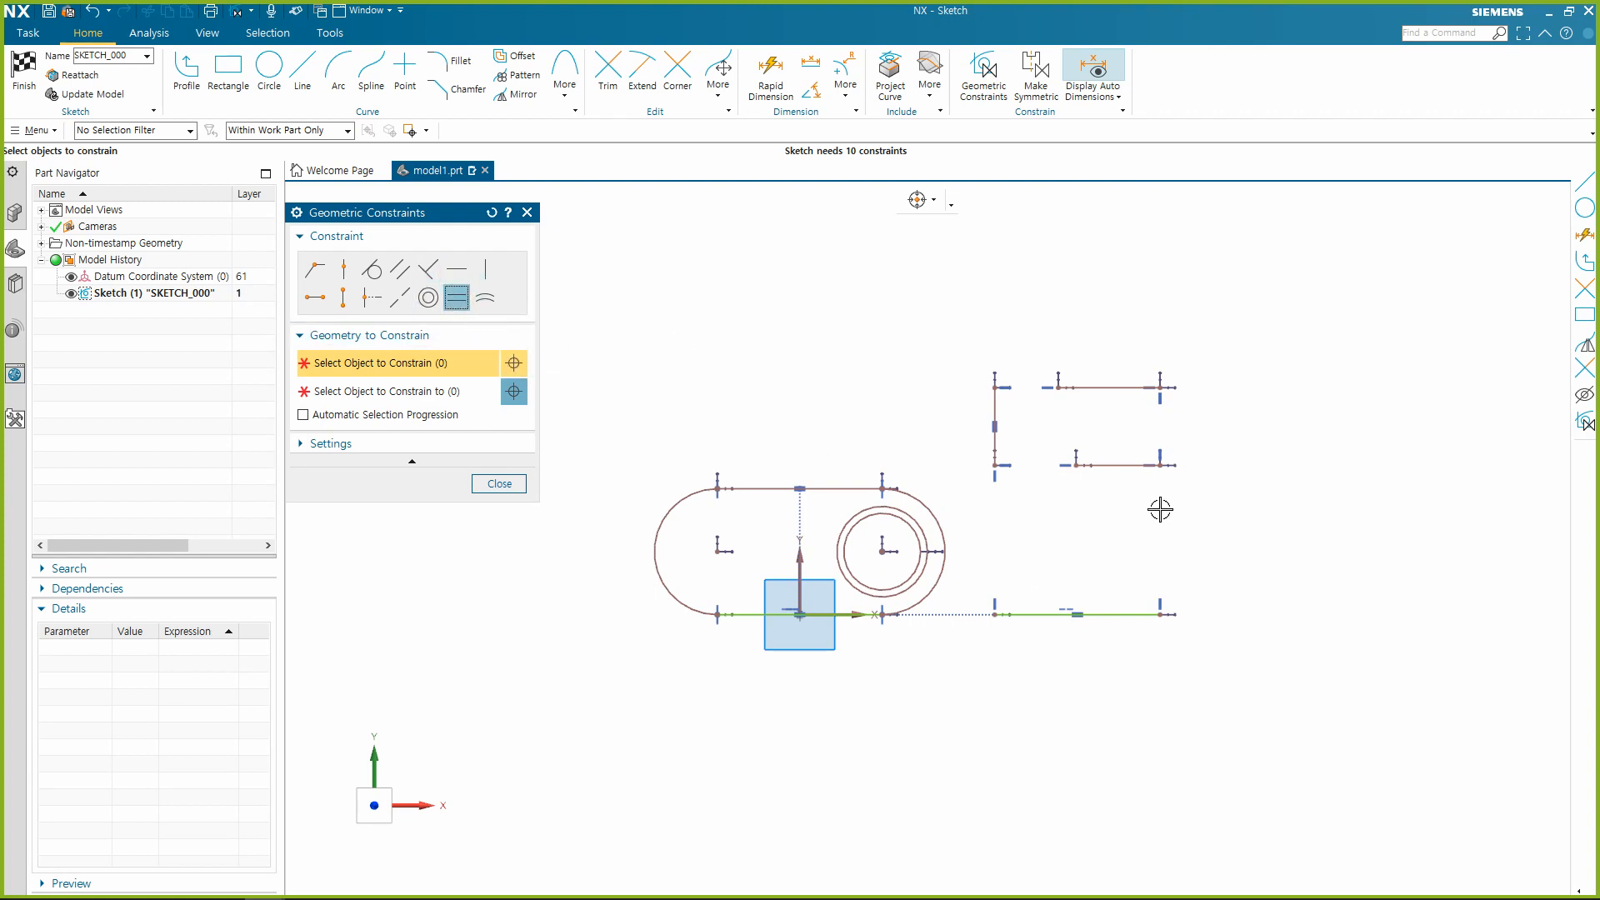
middle_click(1109, 475)
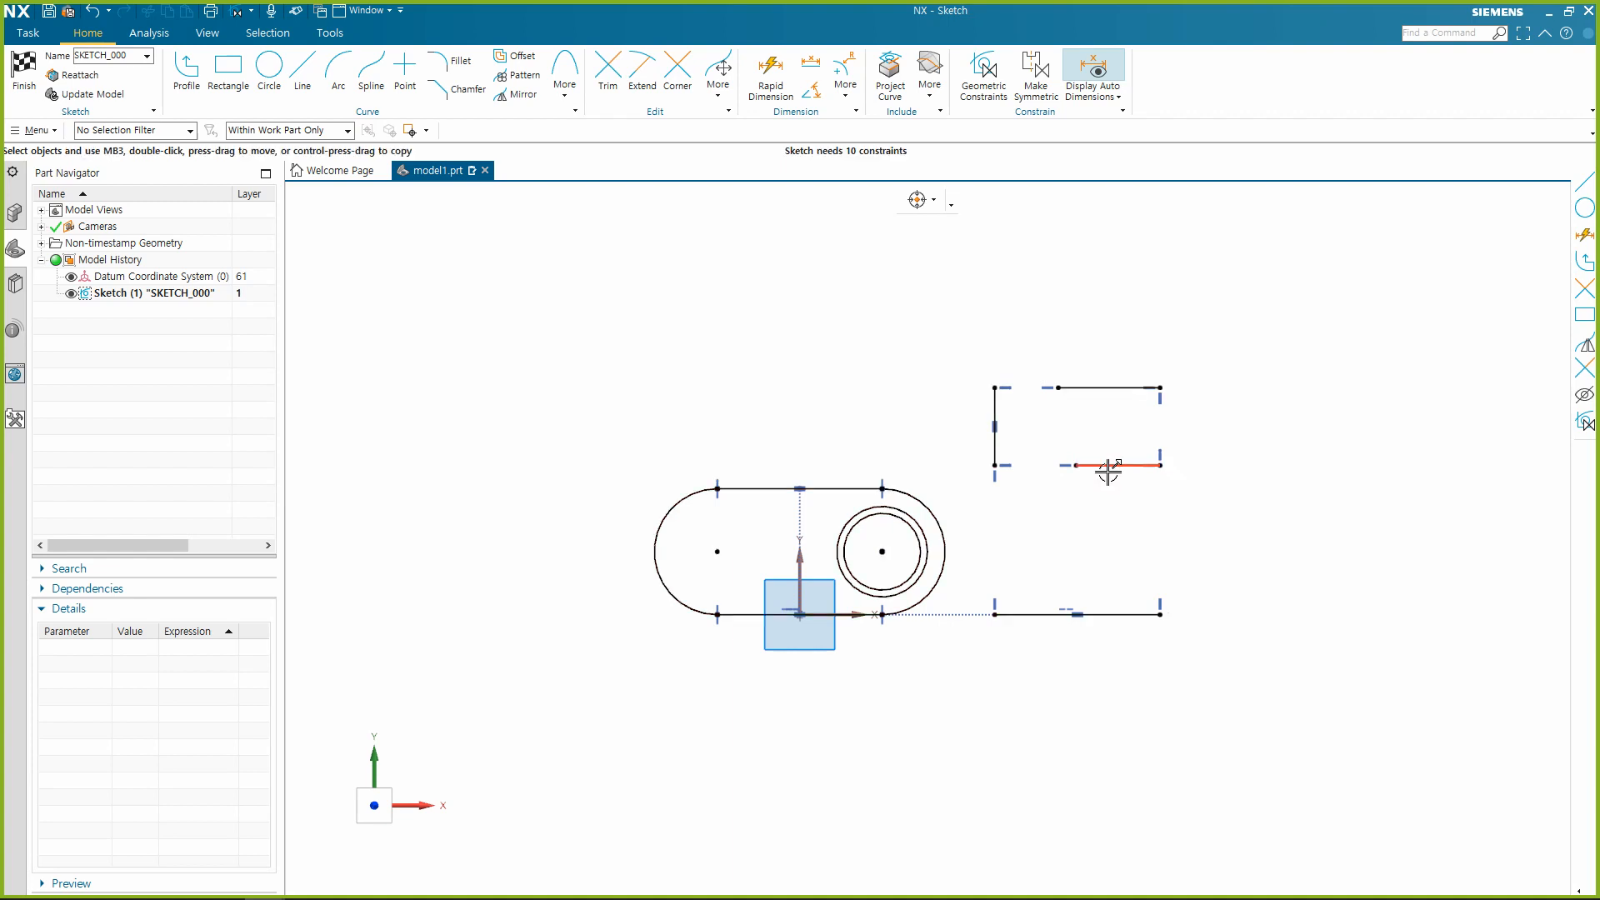
Apply an Equal Length constraint between the two upper horizontal lines to the right of the slot.
click(1109, 464)
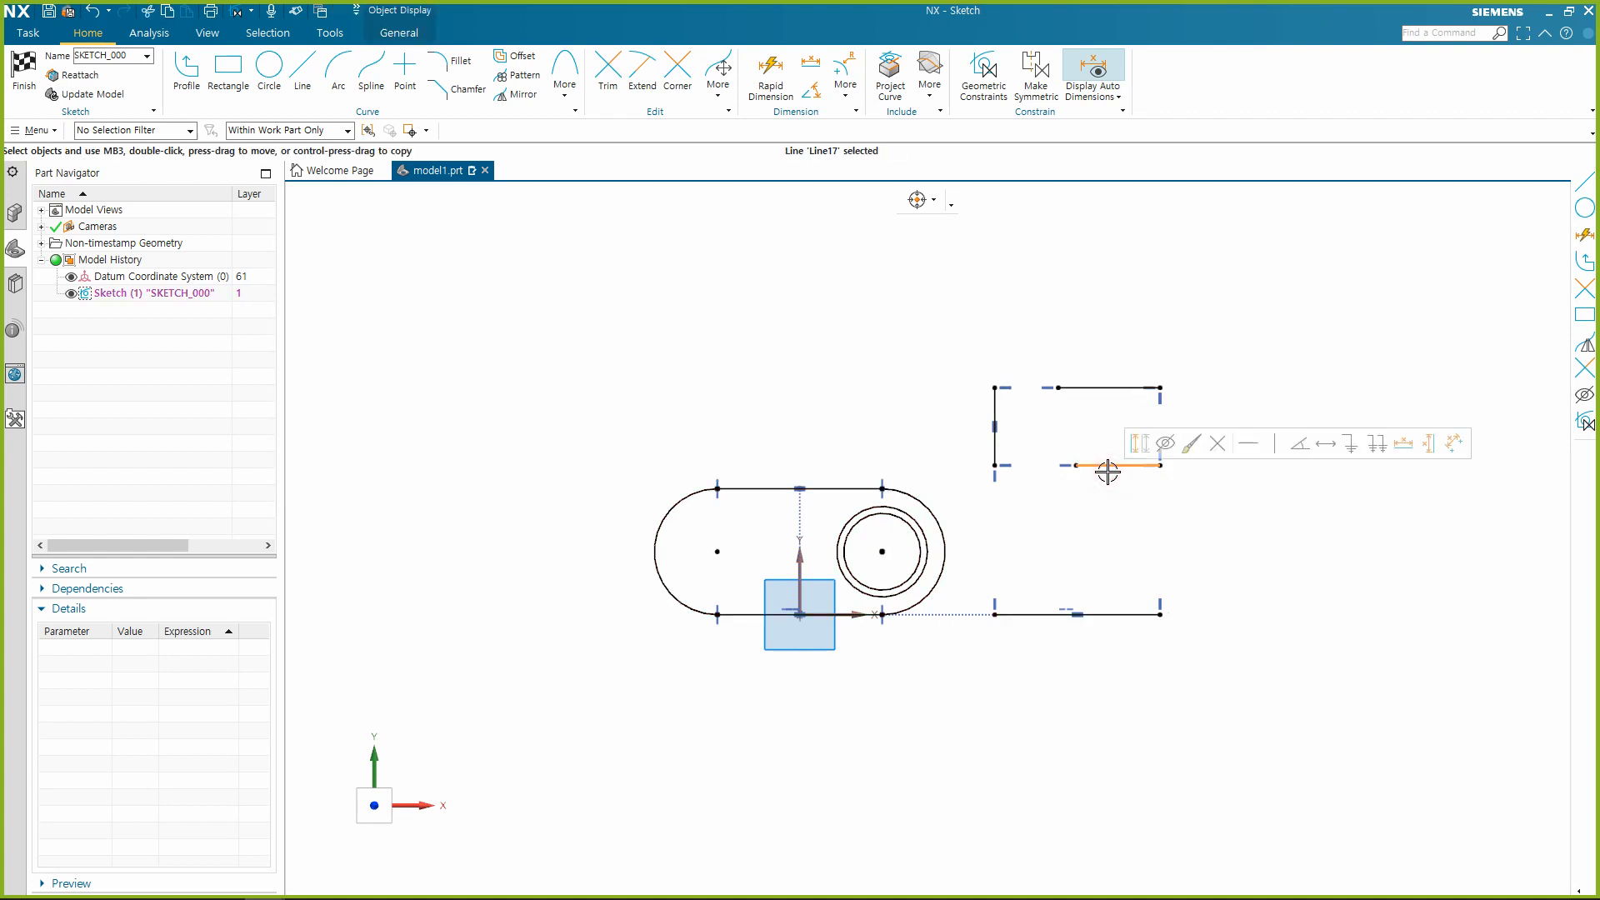
click(1092, 387)
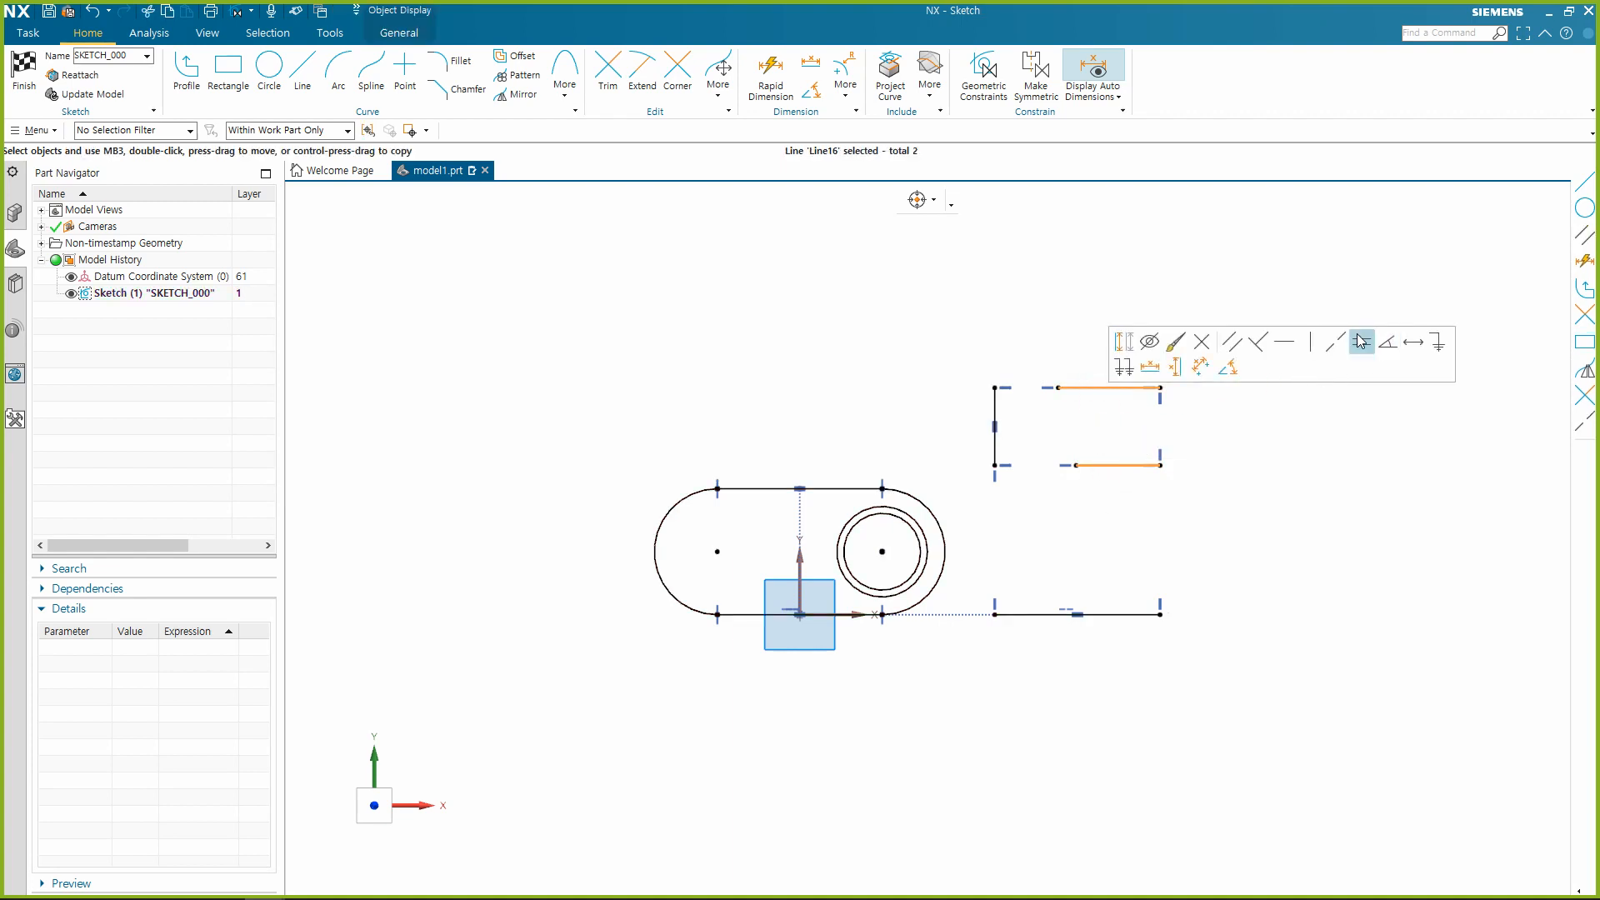
click(1360, 345)
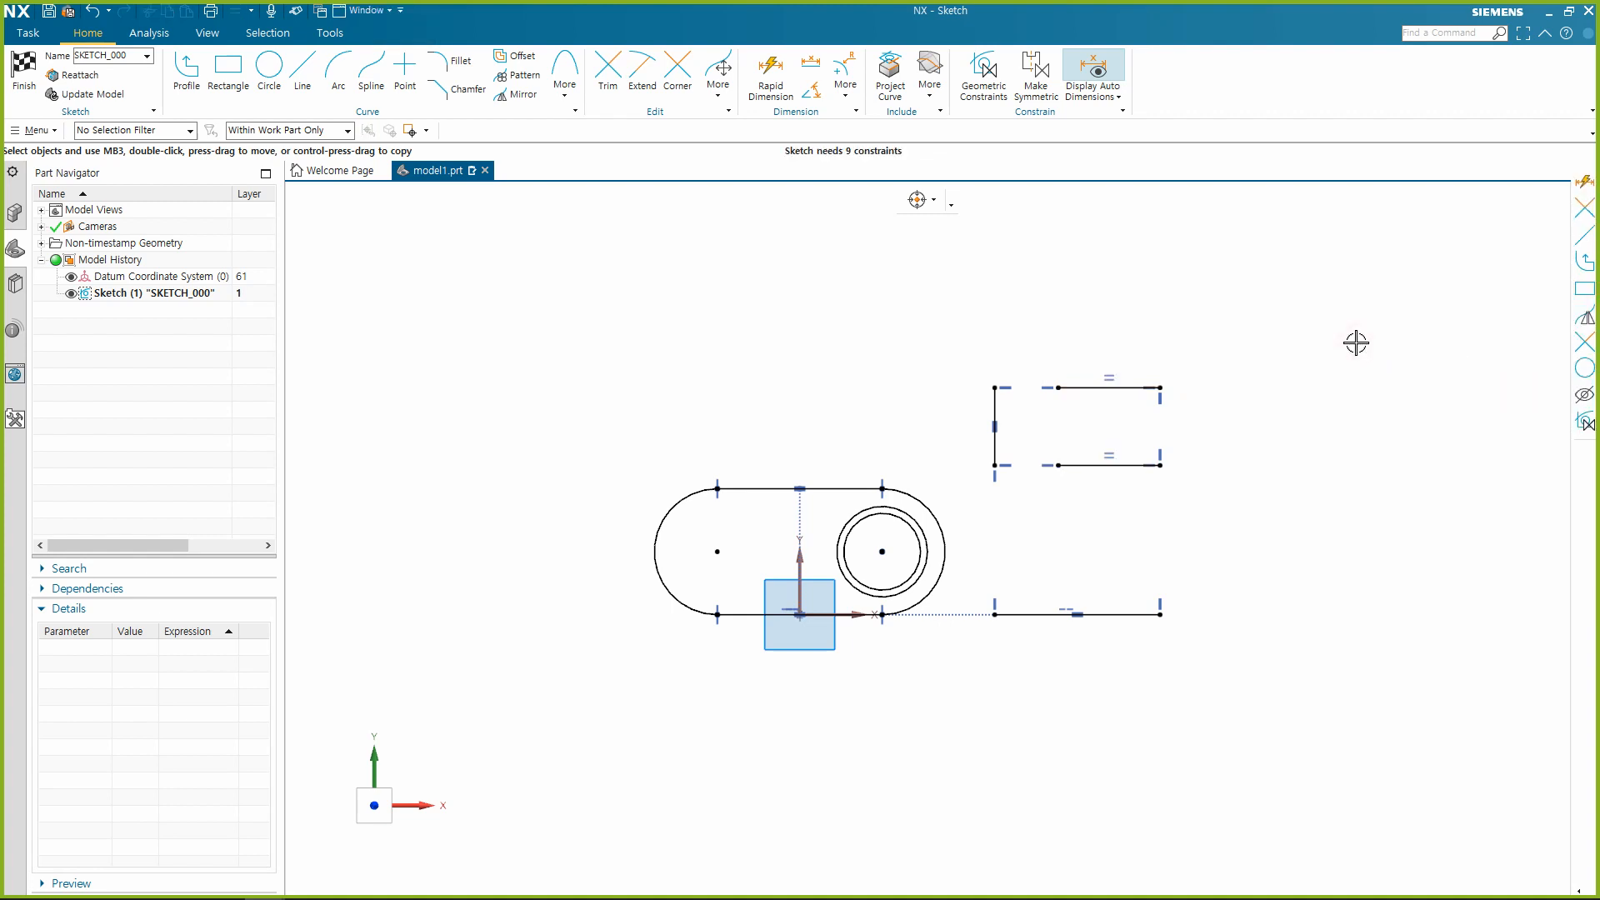
Try an Equal Length constraint between the lower of those two lines and the separate line on the horizontal axis, and undo it.
click(1077, 466)
click(1092, 615)
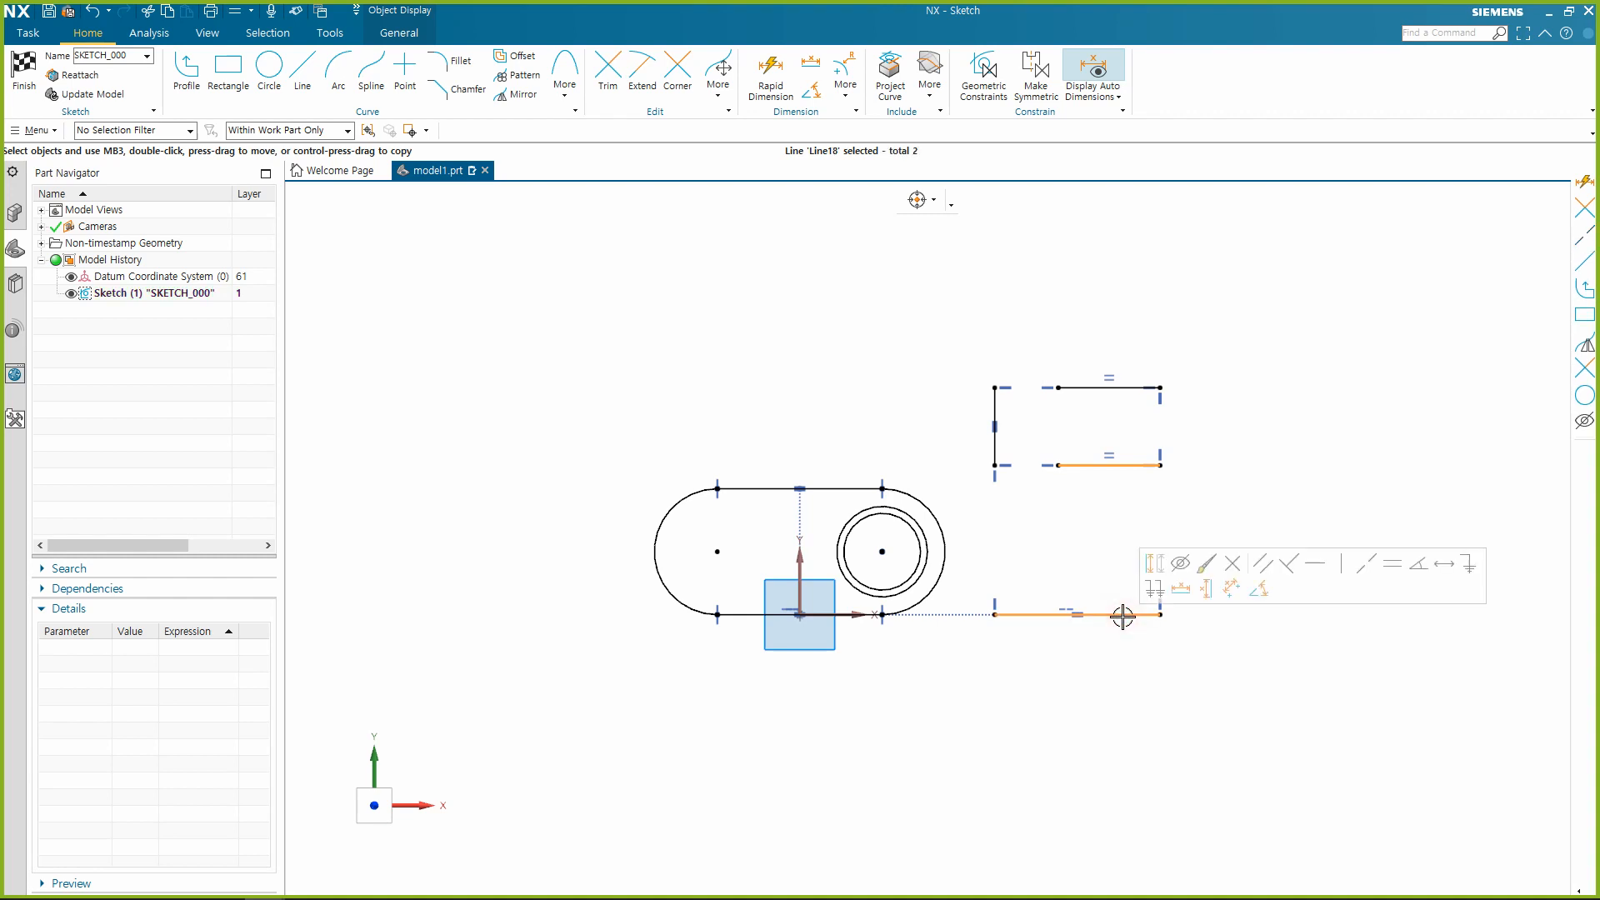
click(1394, 564)
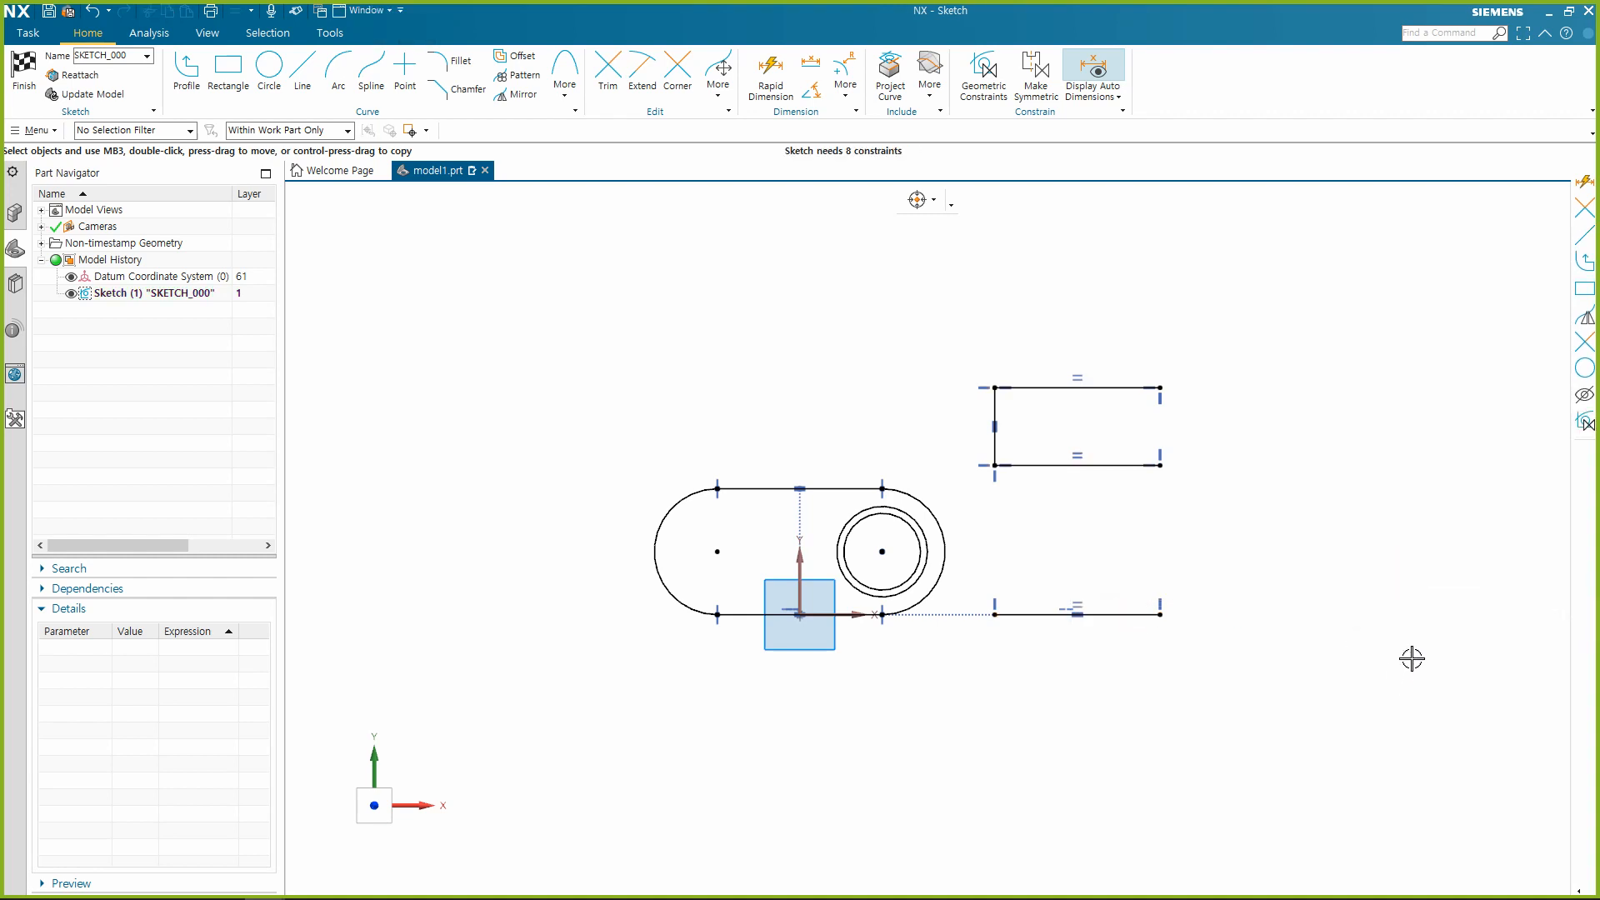
key(ctrl+z)
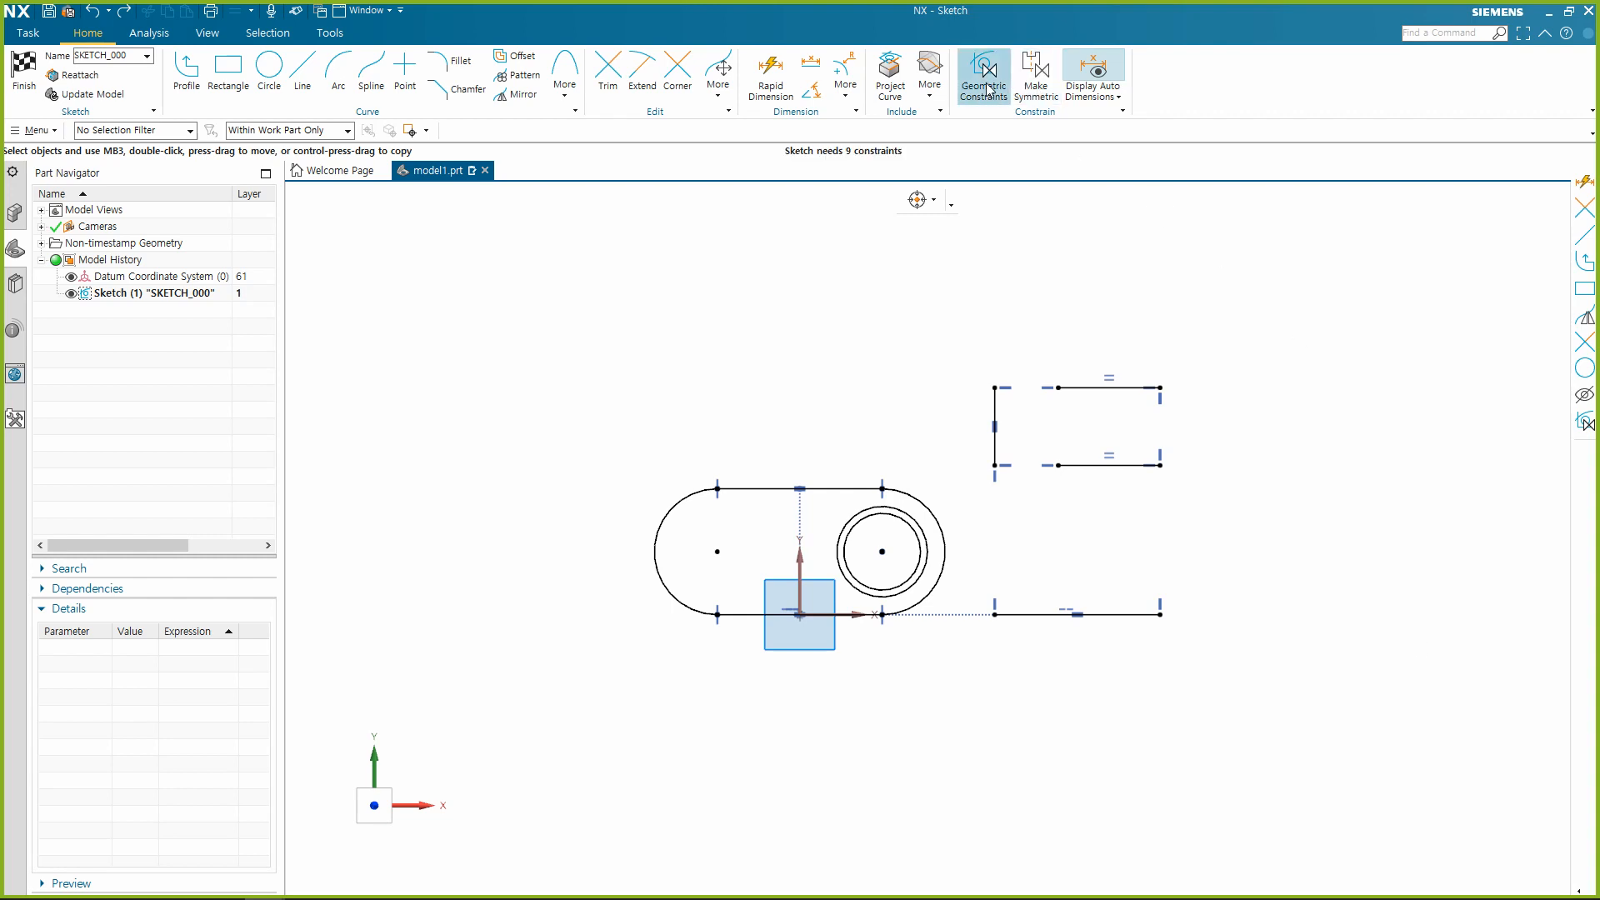
click(988, 90)
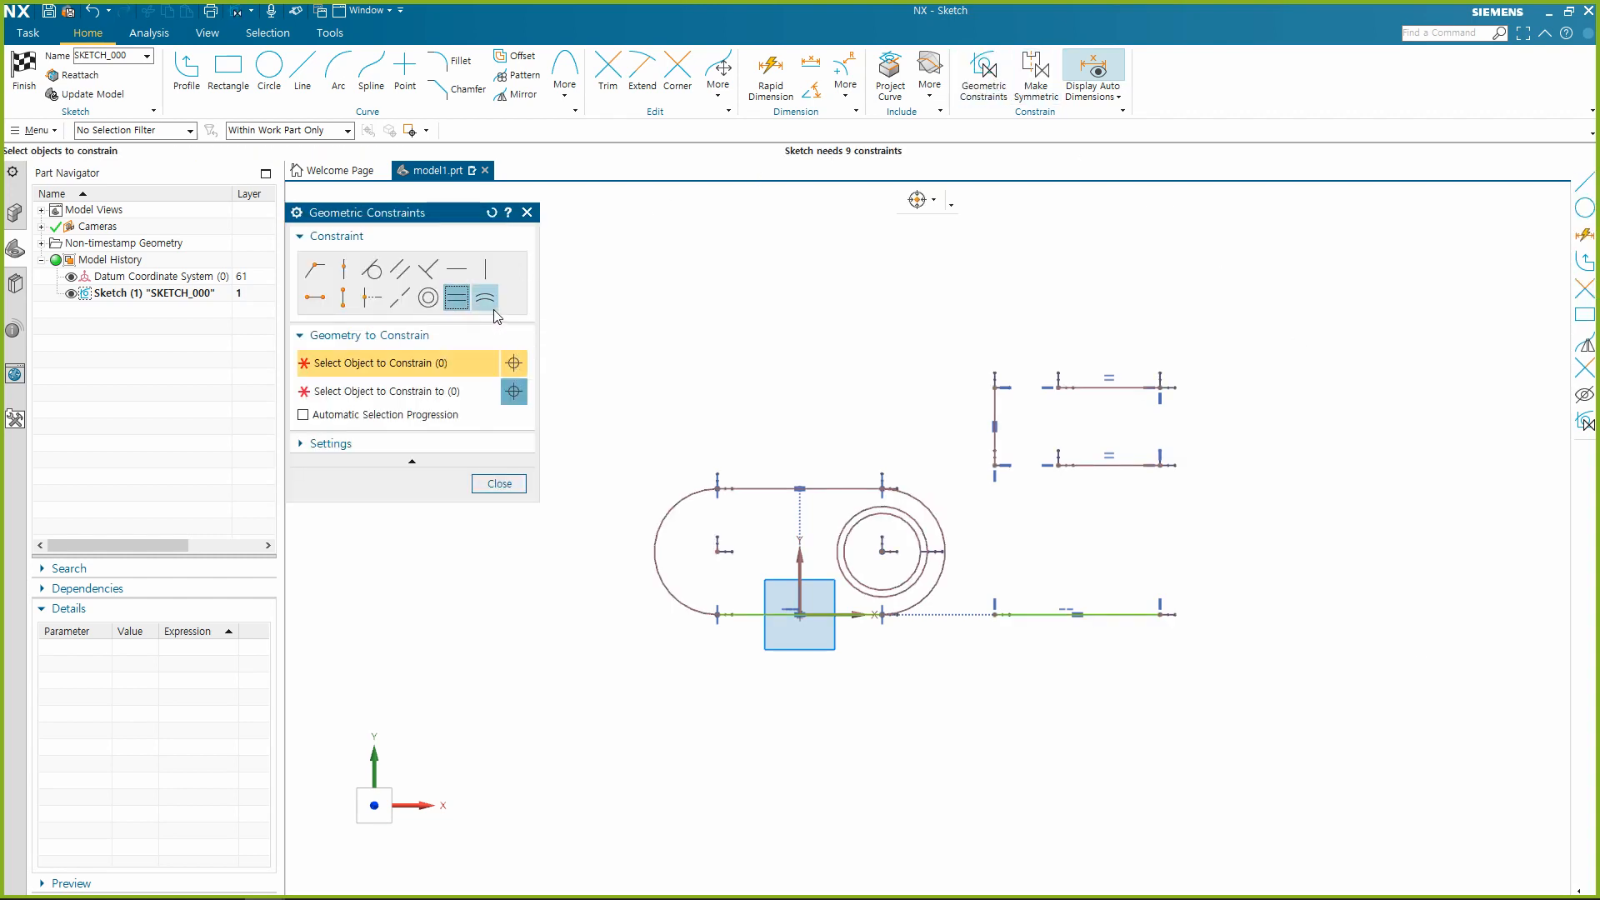
click(490, 303)
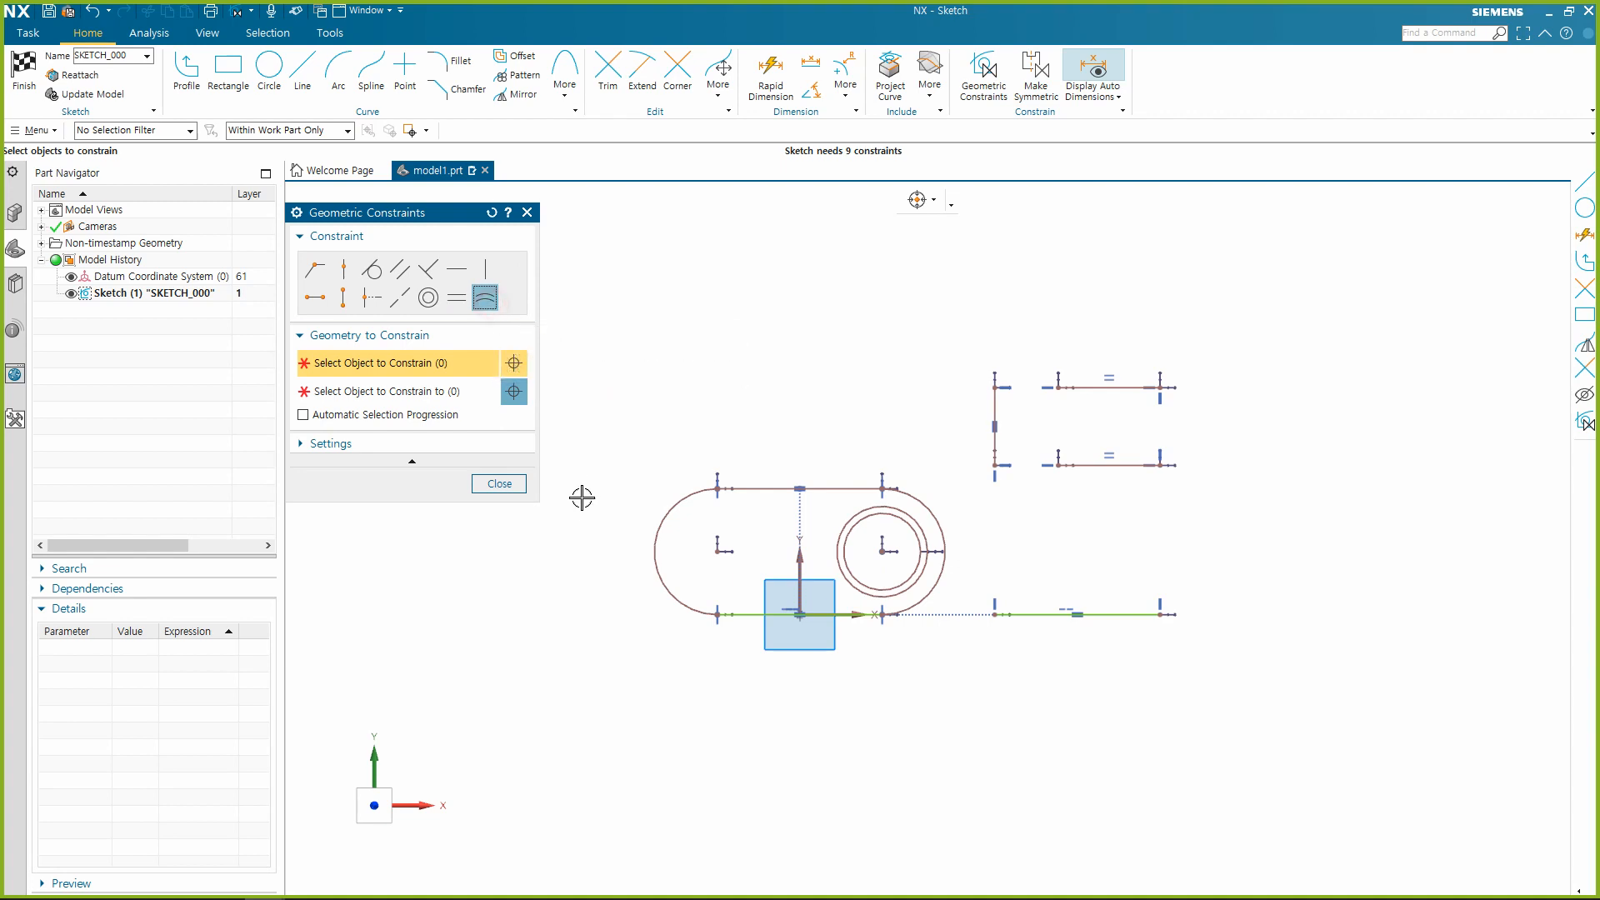
click(837, 580)
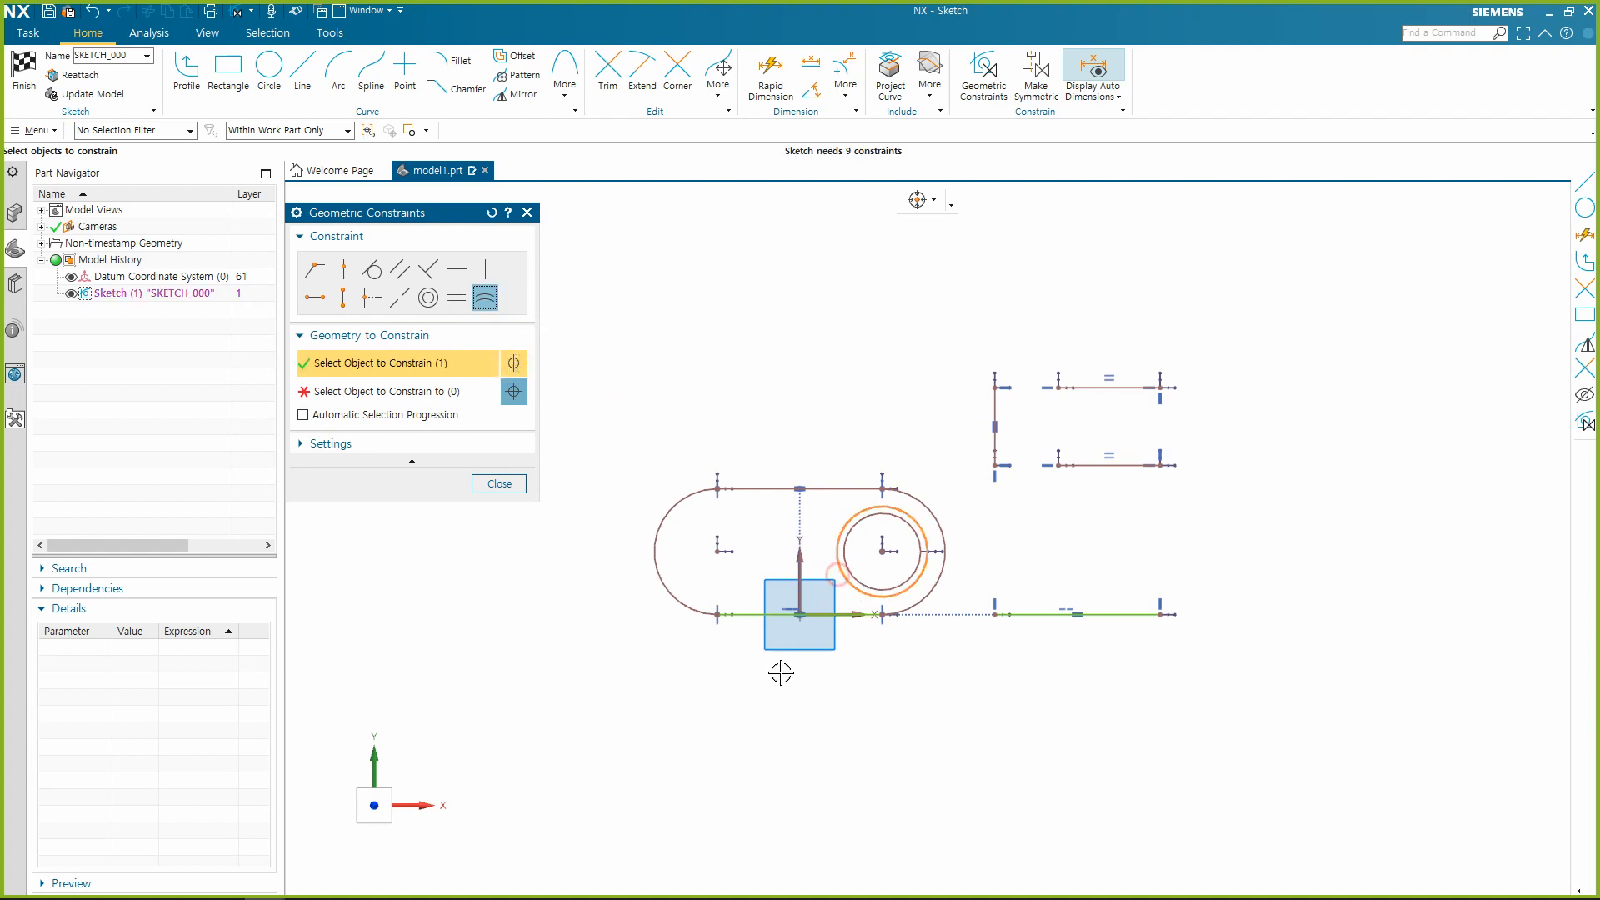
click(925, 499)
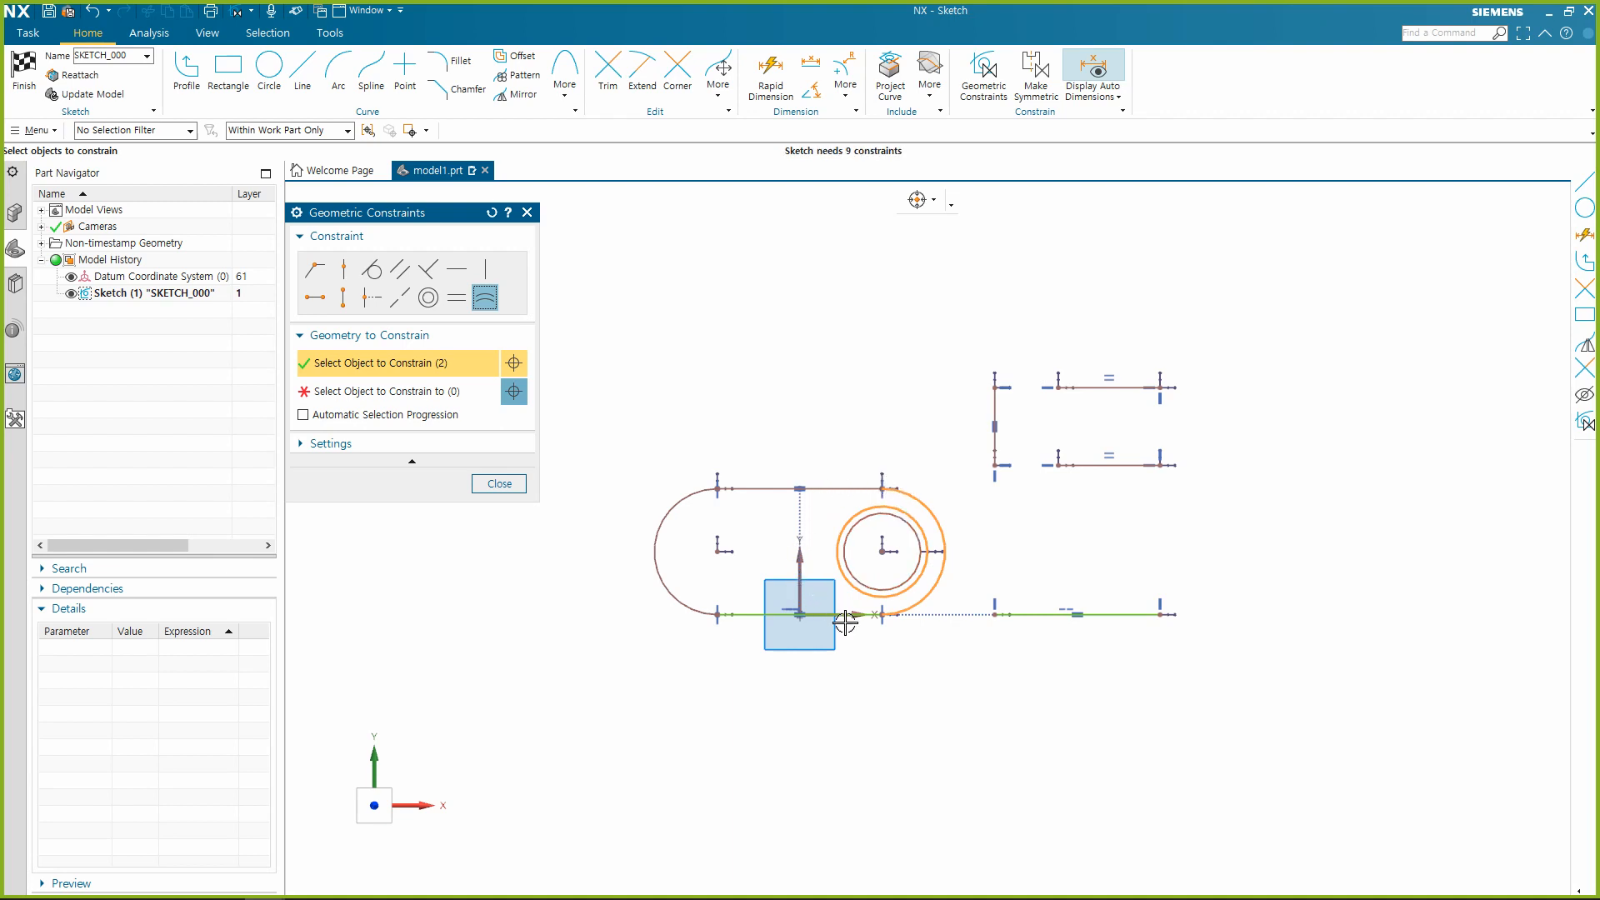
click(450, 369)
click(442, 393)
key(Escape)
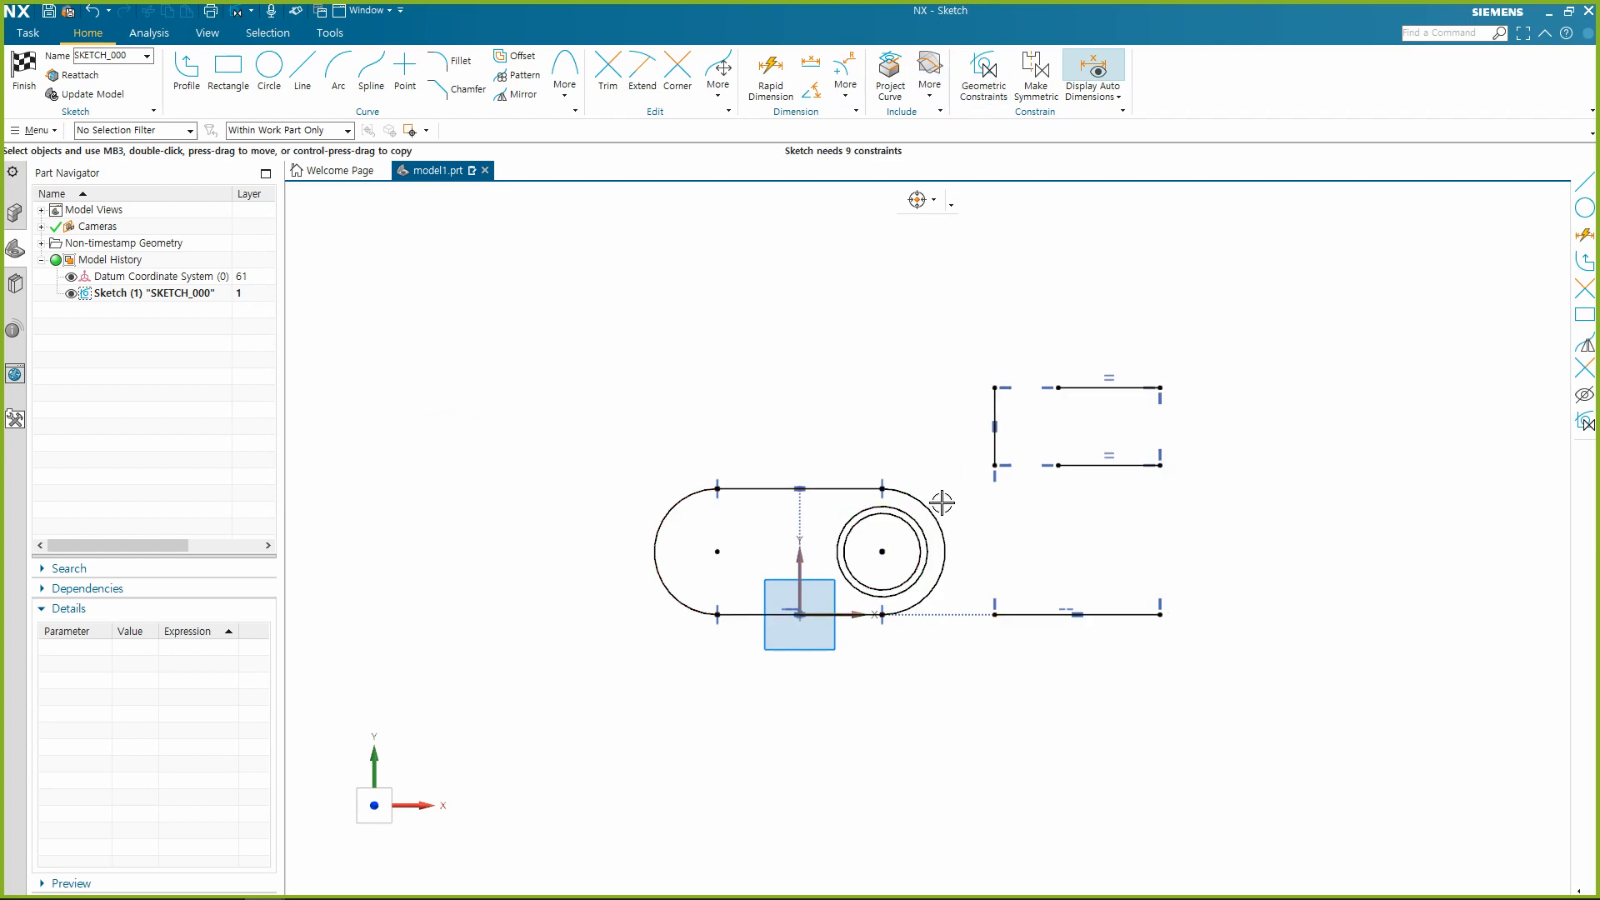
Apply an Equal Radius constraint between the slot's right arc and the larger circle.
click(938, 508)
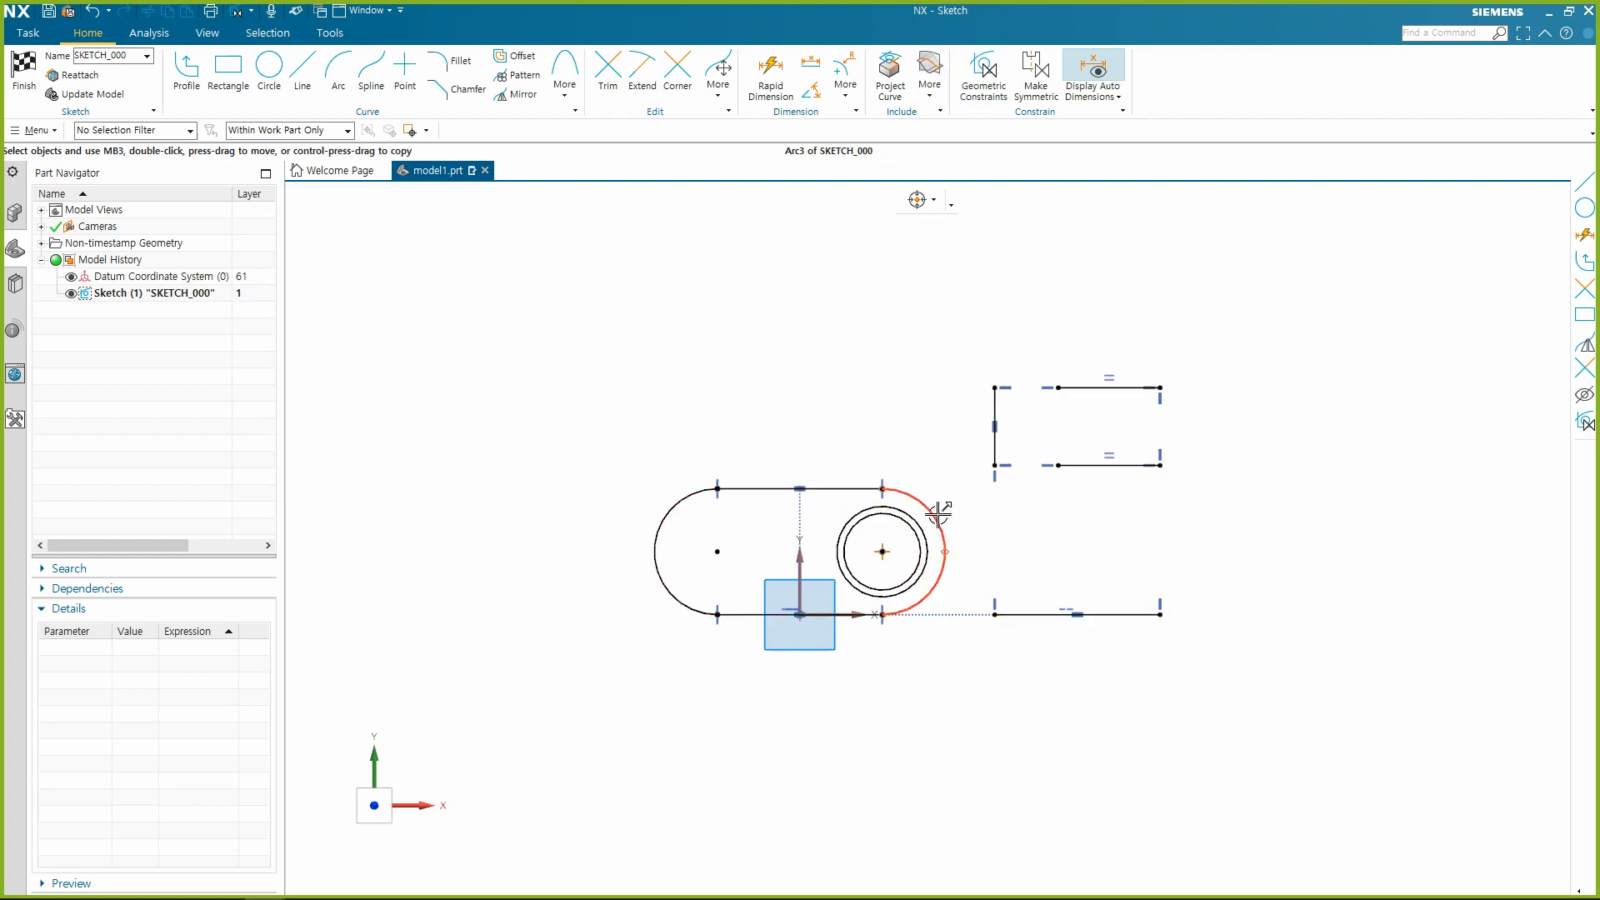
click(845, 521)
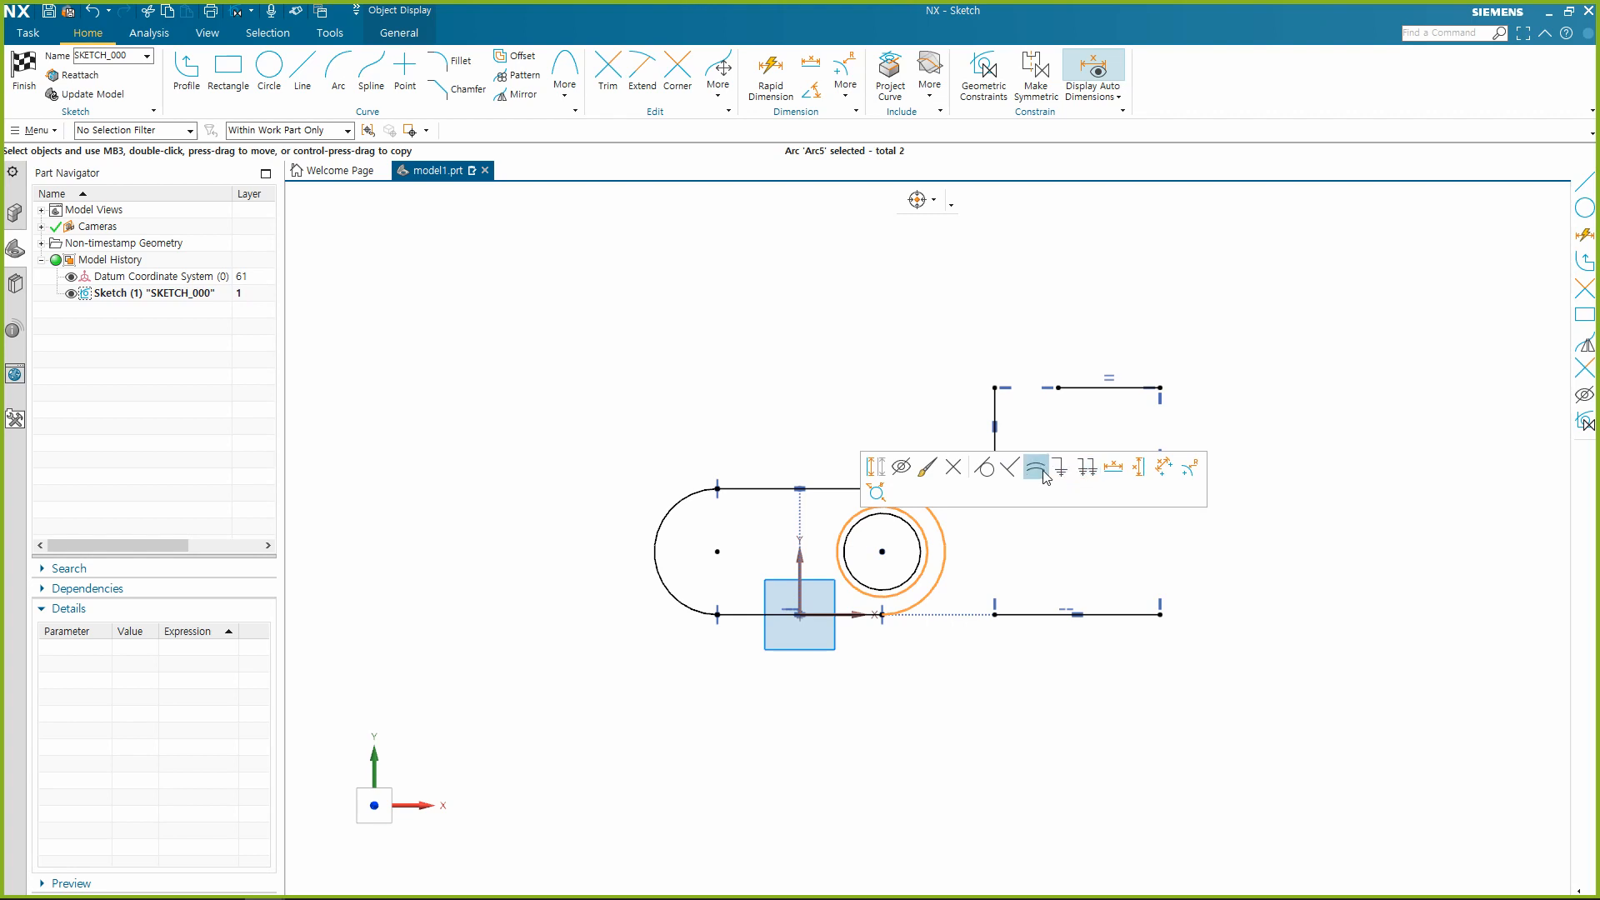
click(1044, 473)
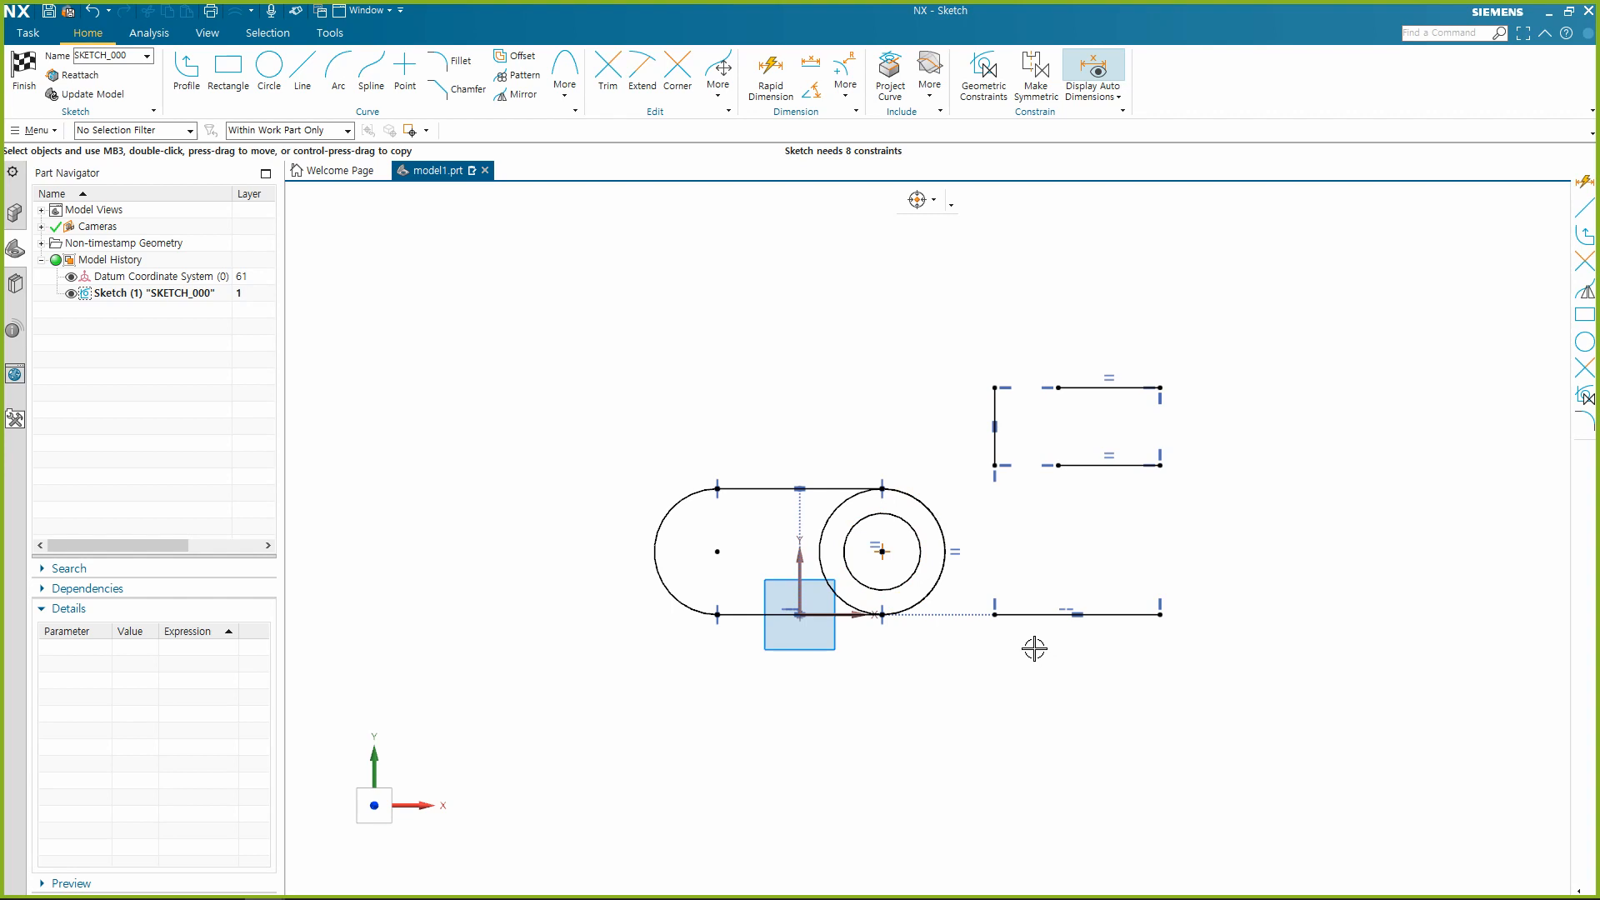
Sketch two separate three-point arcs above the slot, the smaller left one with a radius of about 173.
click(338, 74)
click(710, 319)
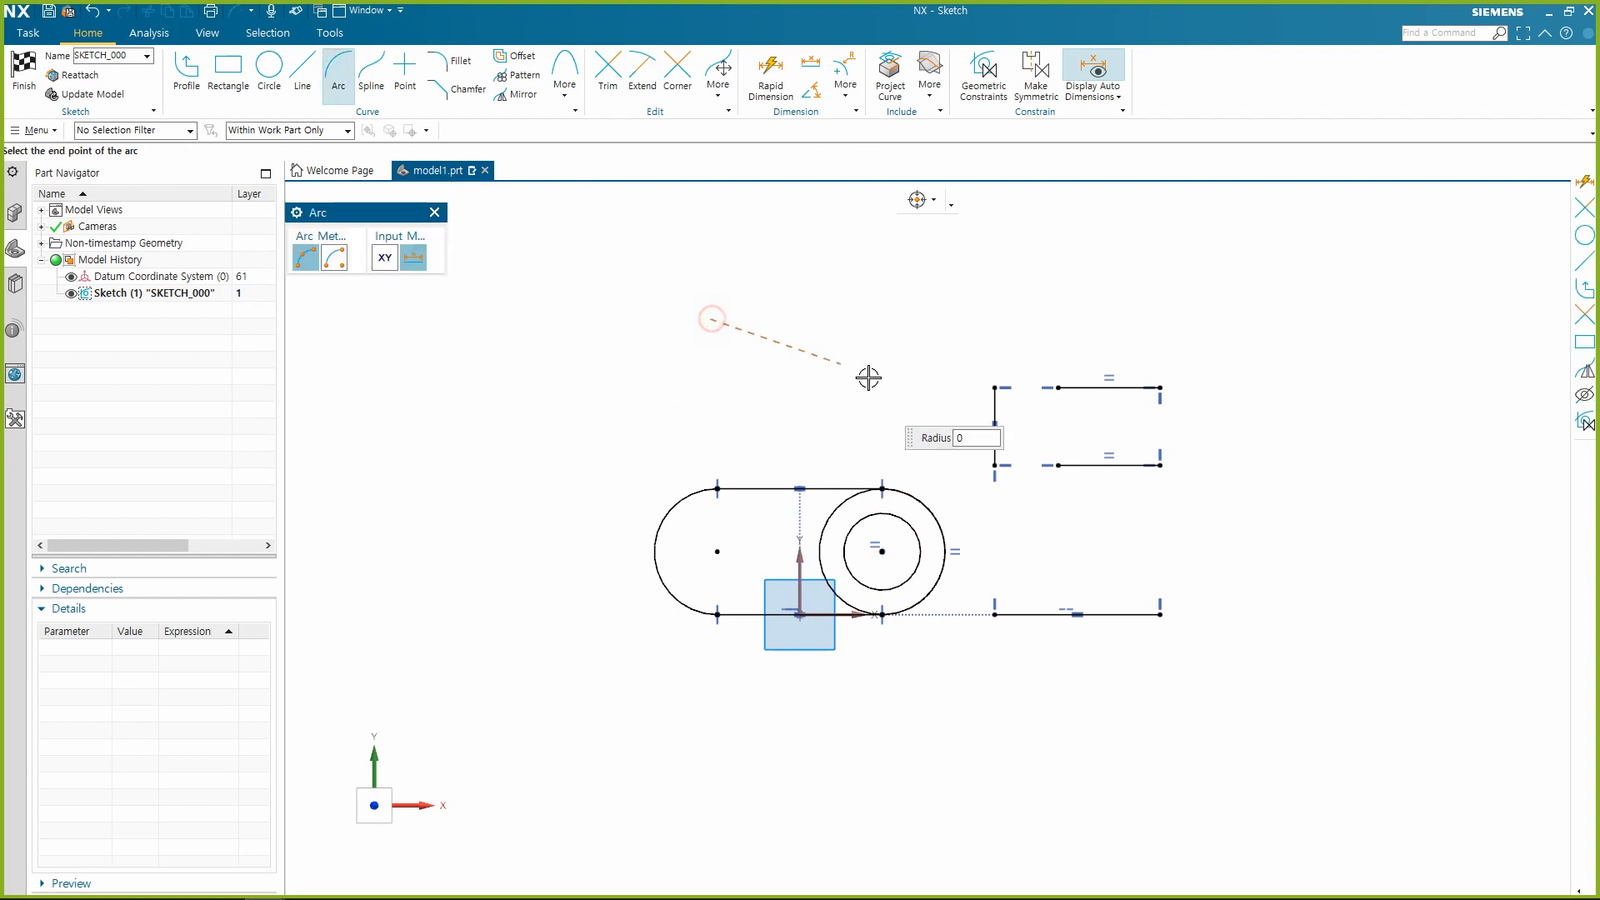
click(850, 334)
click(776, 292)
click(625, 435)
click(665, 349)
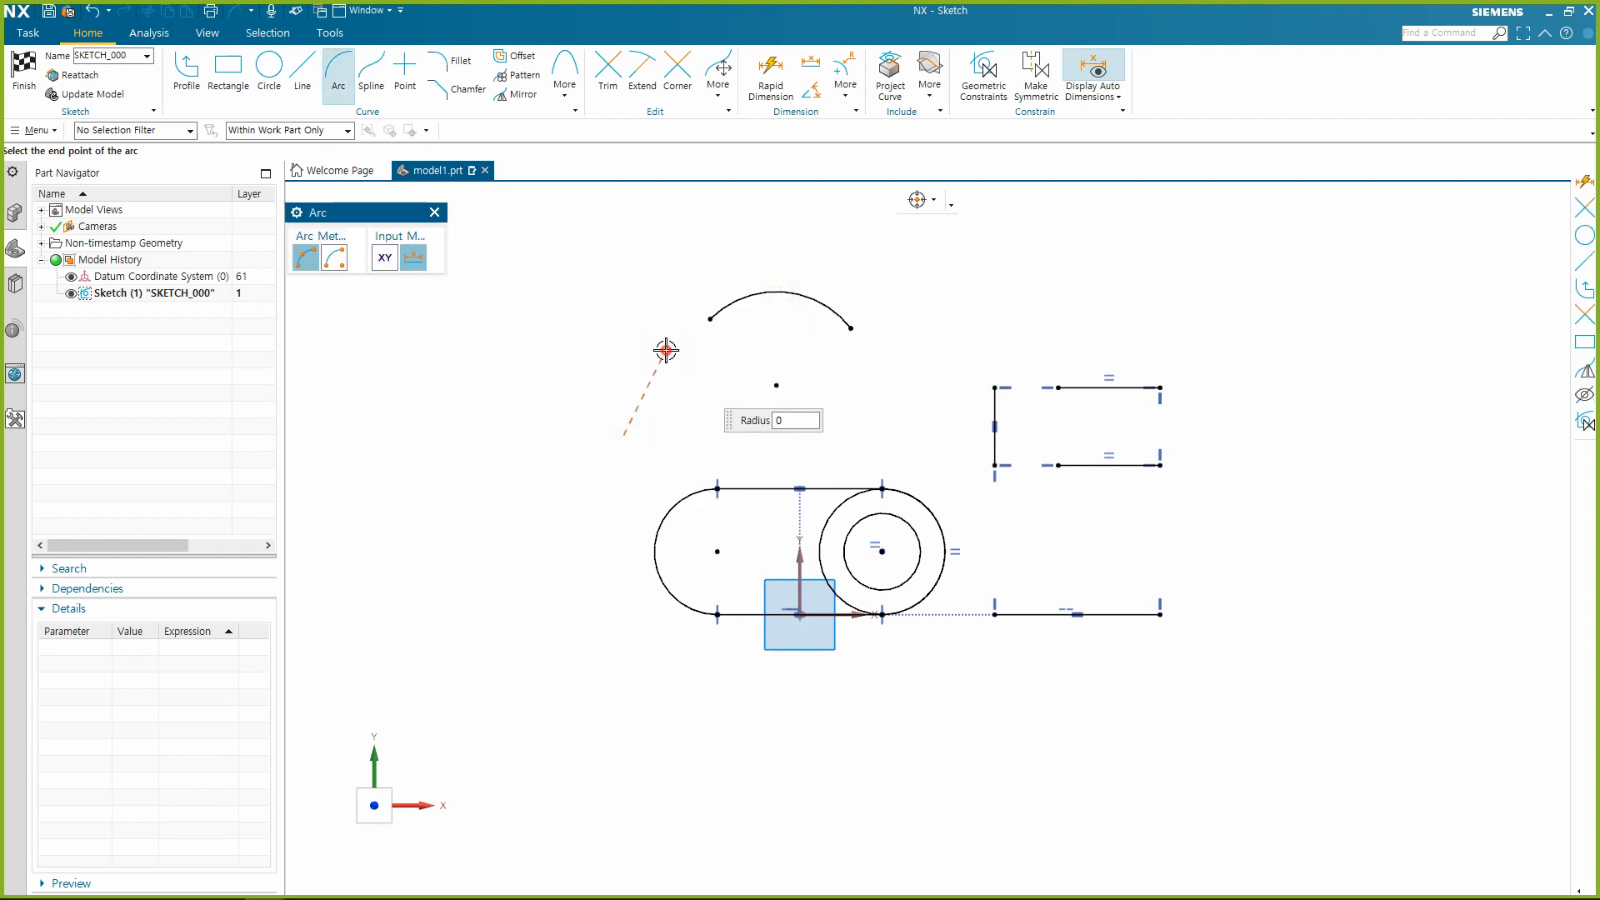
click(623, 367)
key(Escape)
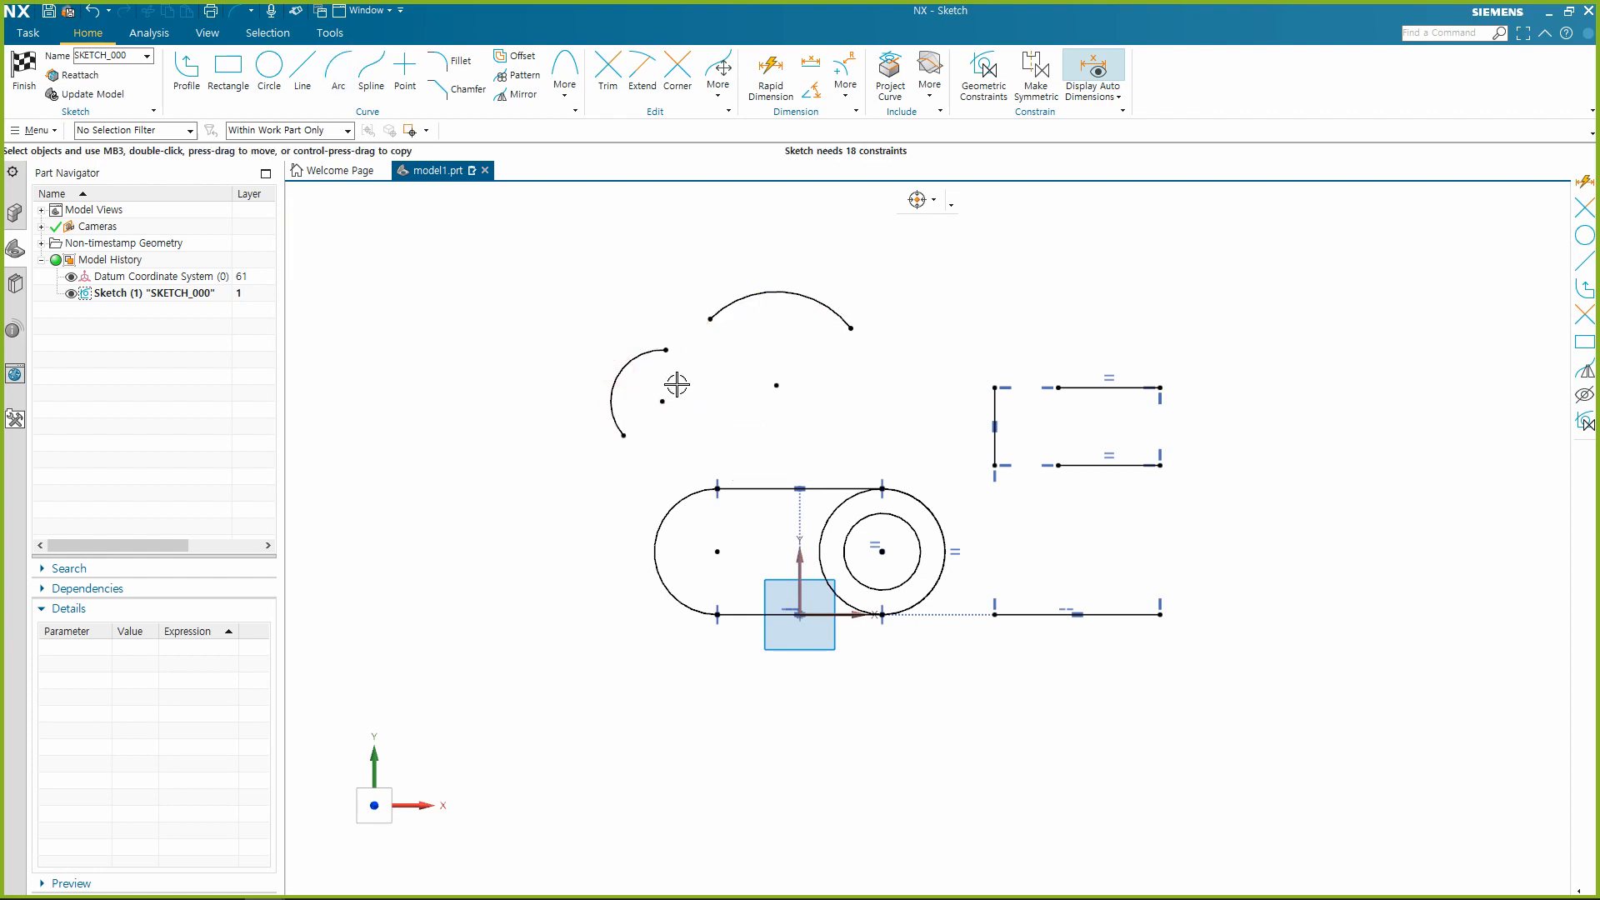
Dimension the radius of the smaller left arc above the slot and set it to 170.
key(d)
click(616, 377)
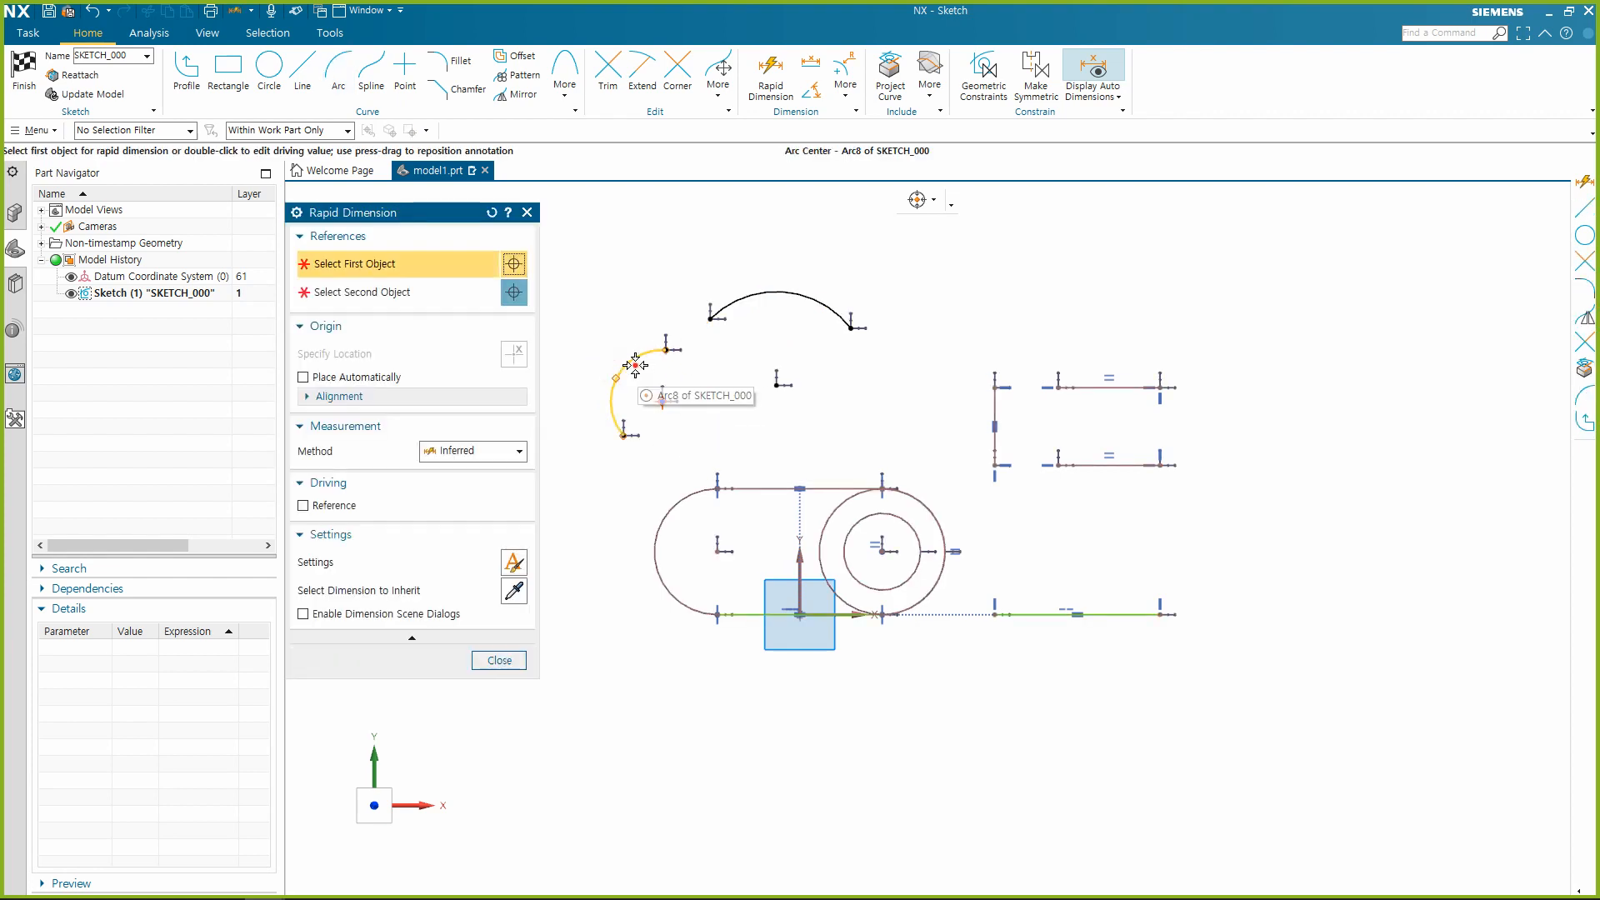
click(614, 309)
text(1)
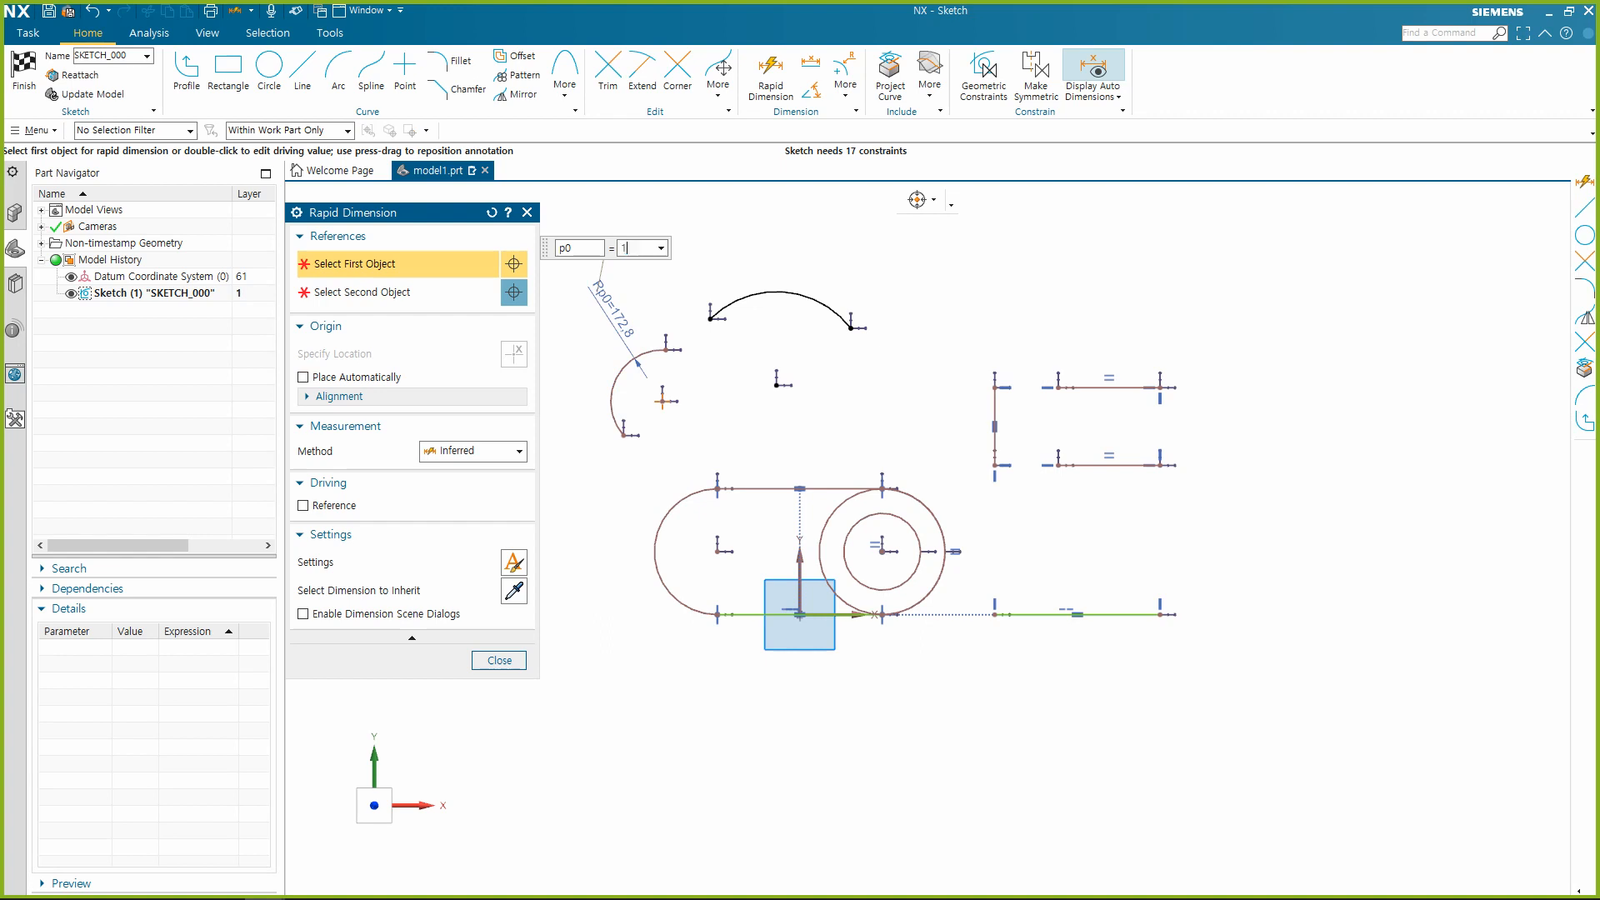
text(70)
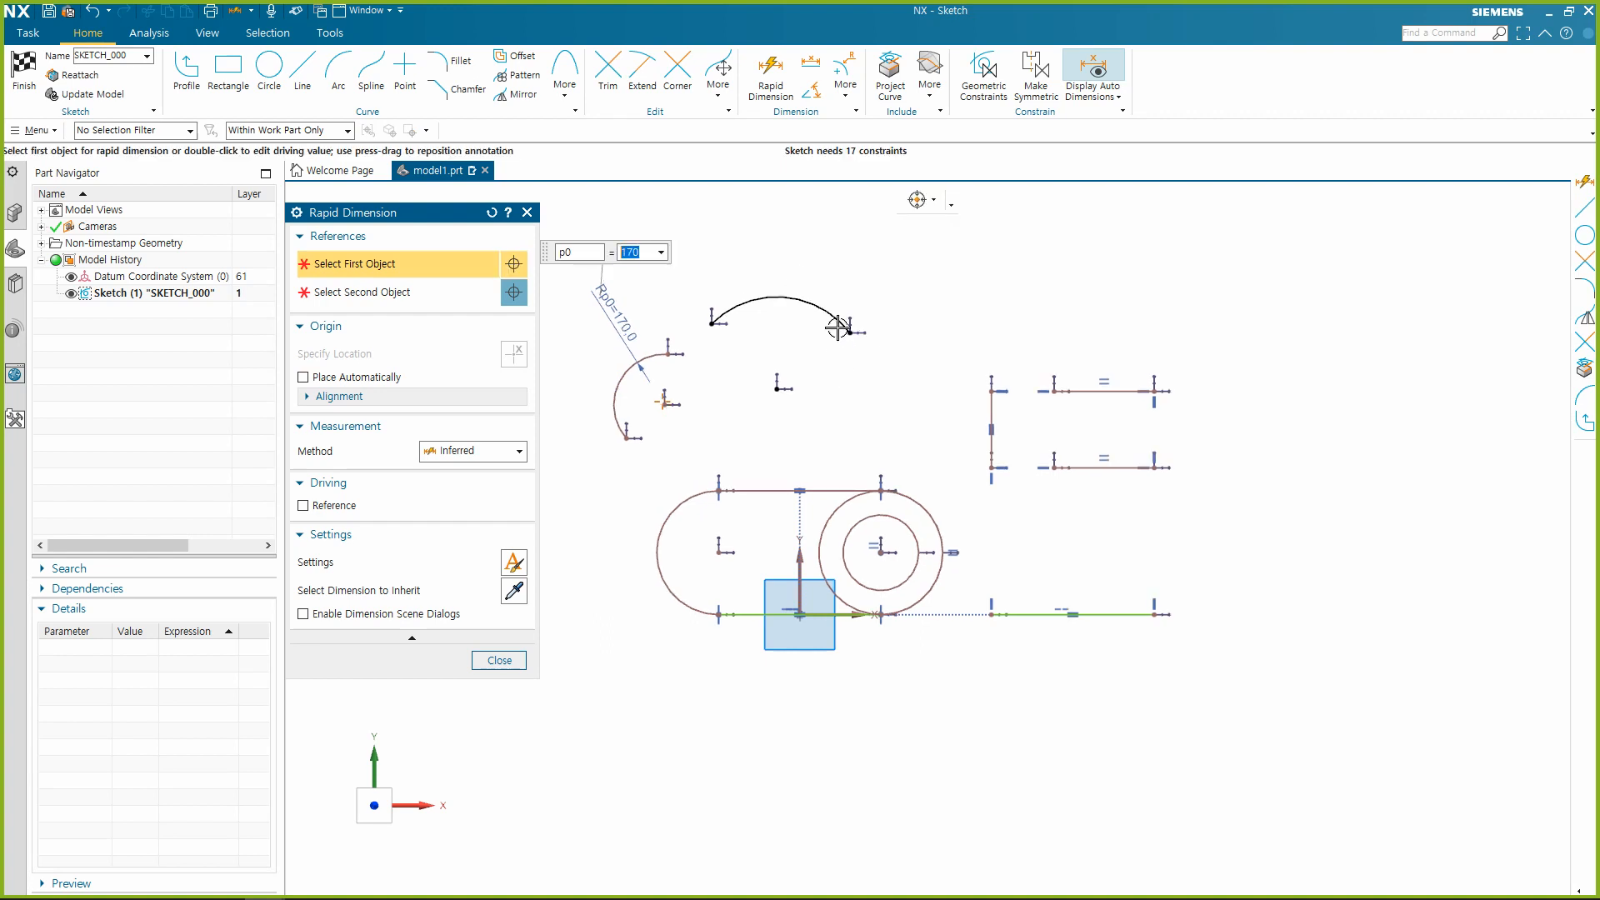
key(Return)
key(Escape)
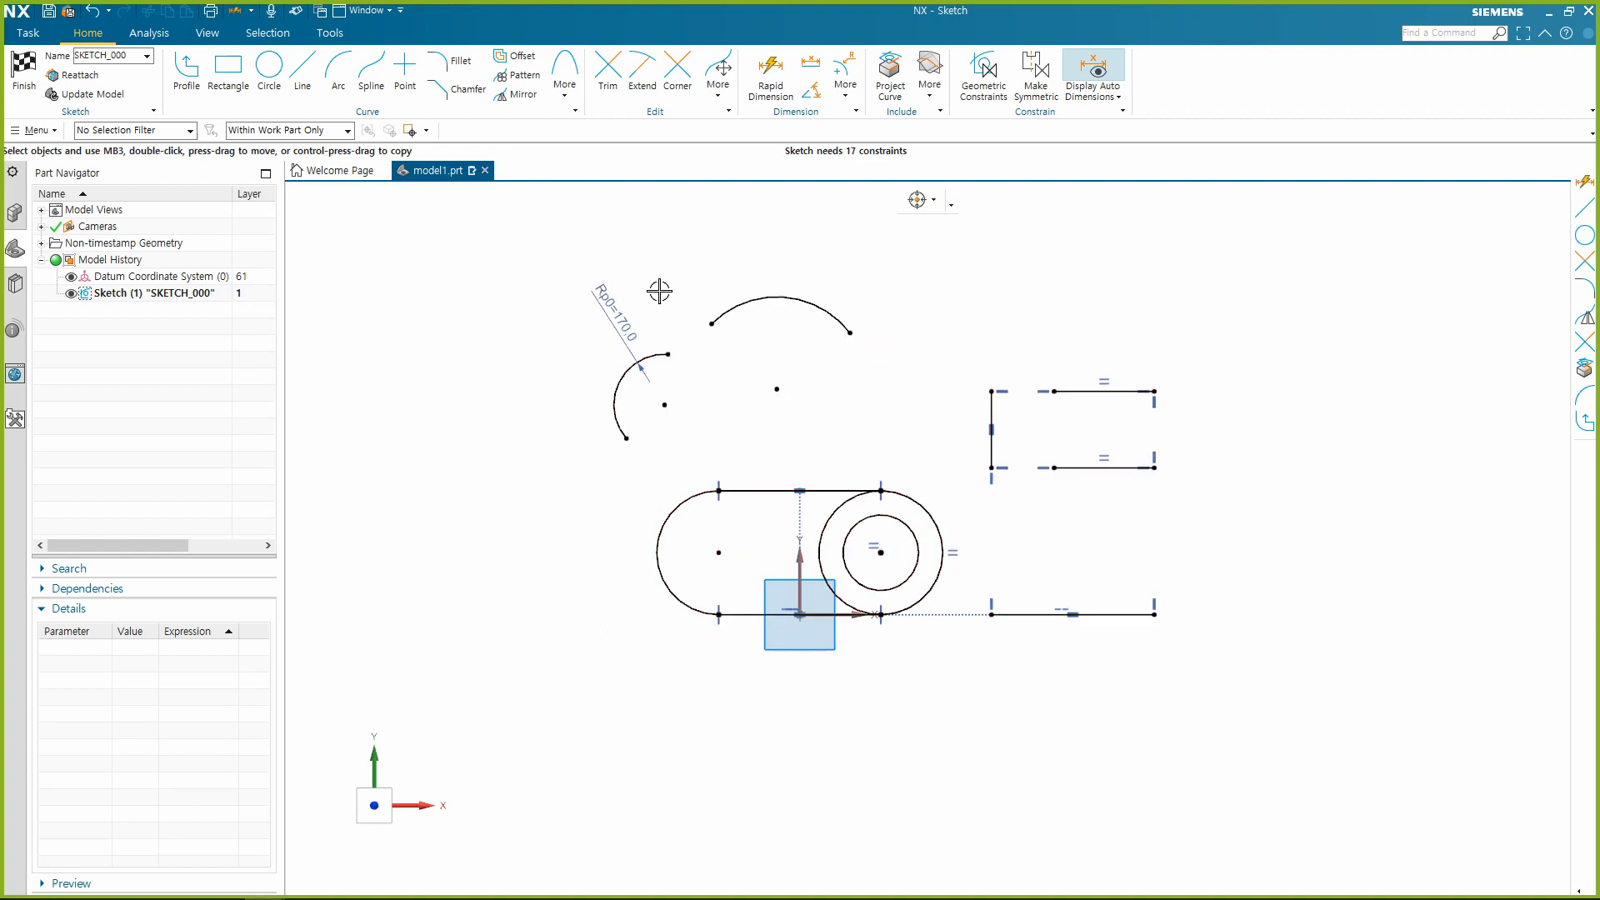
Apply an Equal Radius constraint between the two separate arcs above the slot.
click(733, 306)
click(651, 350)
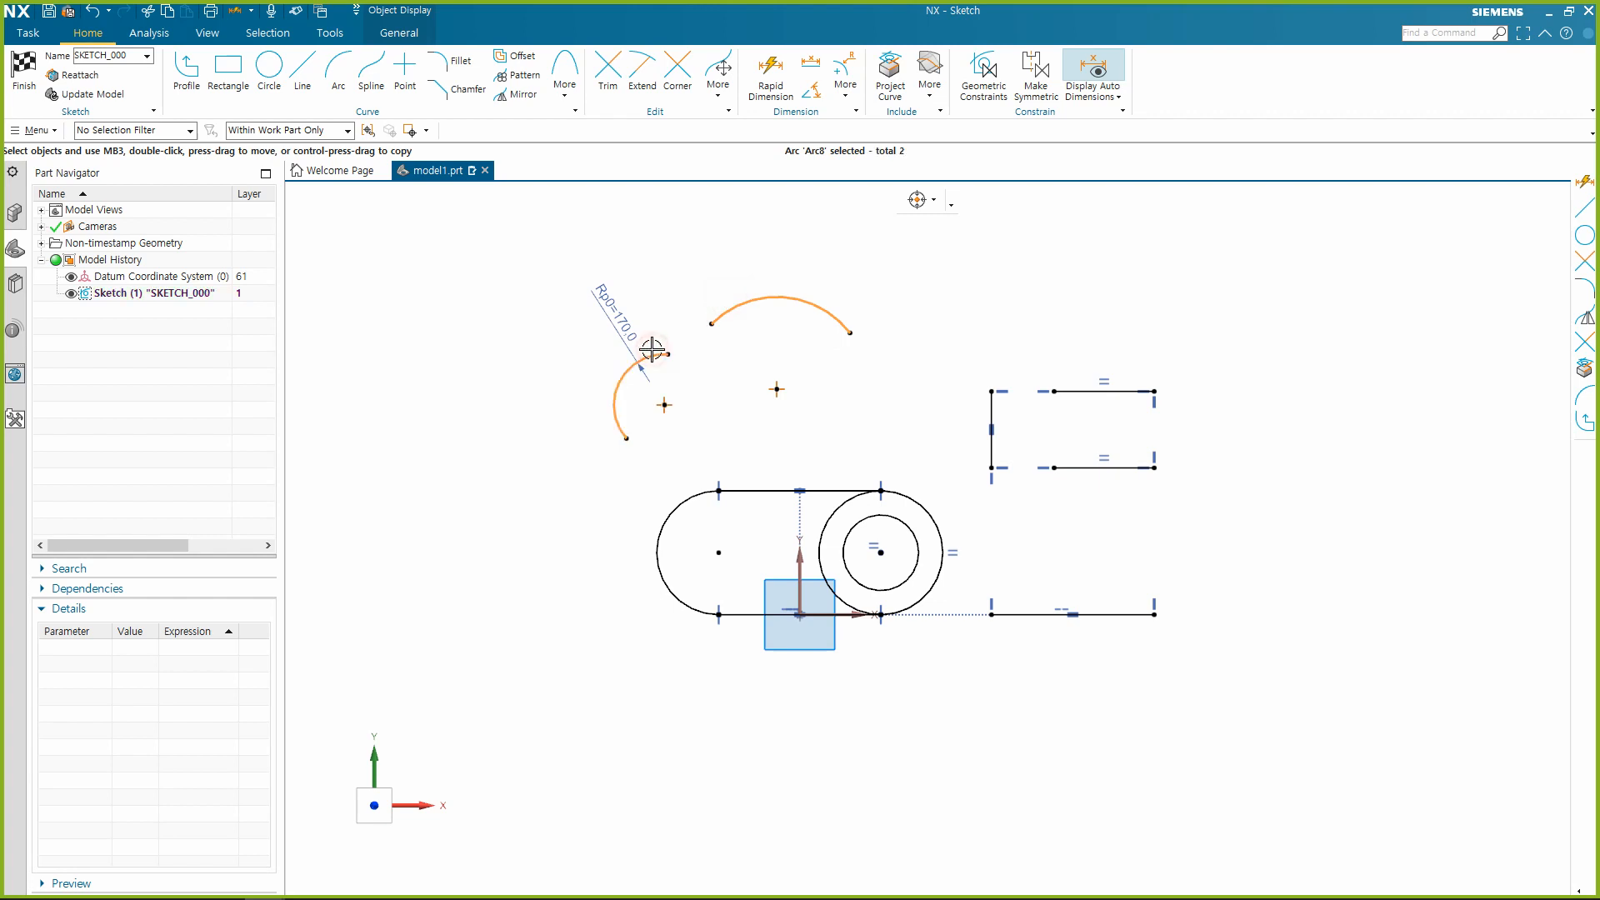
click(871, 297)
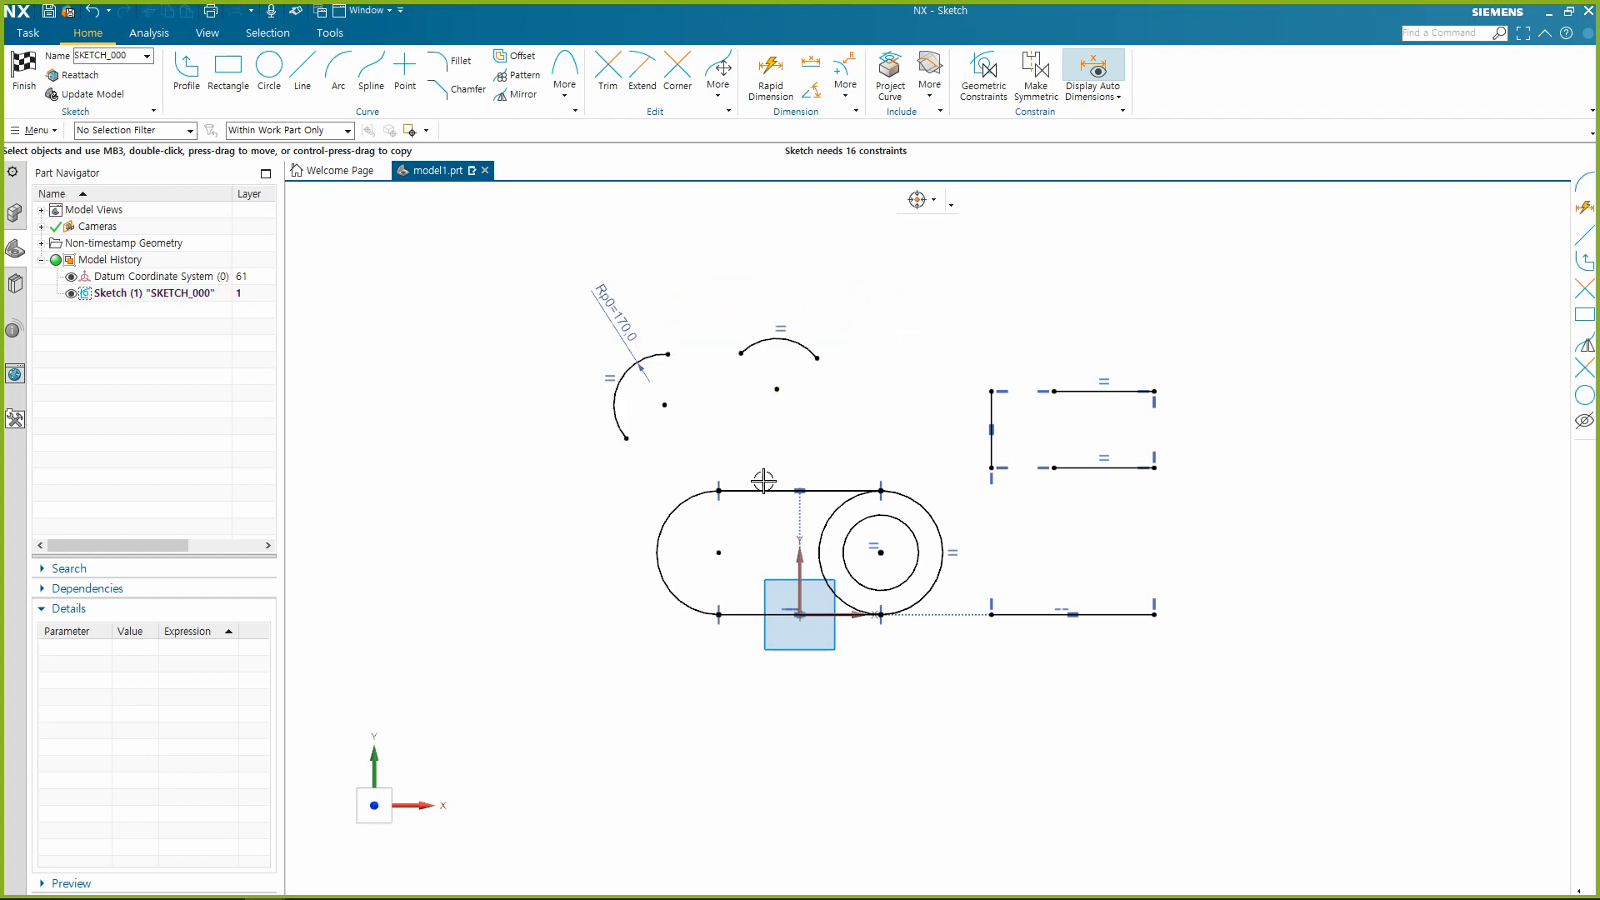
Add a radius dimension to the right arc above the slot with Rapid Dimension, placing it outside the arc.
scroll(679, 378, up, 3)
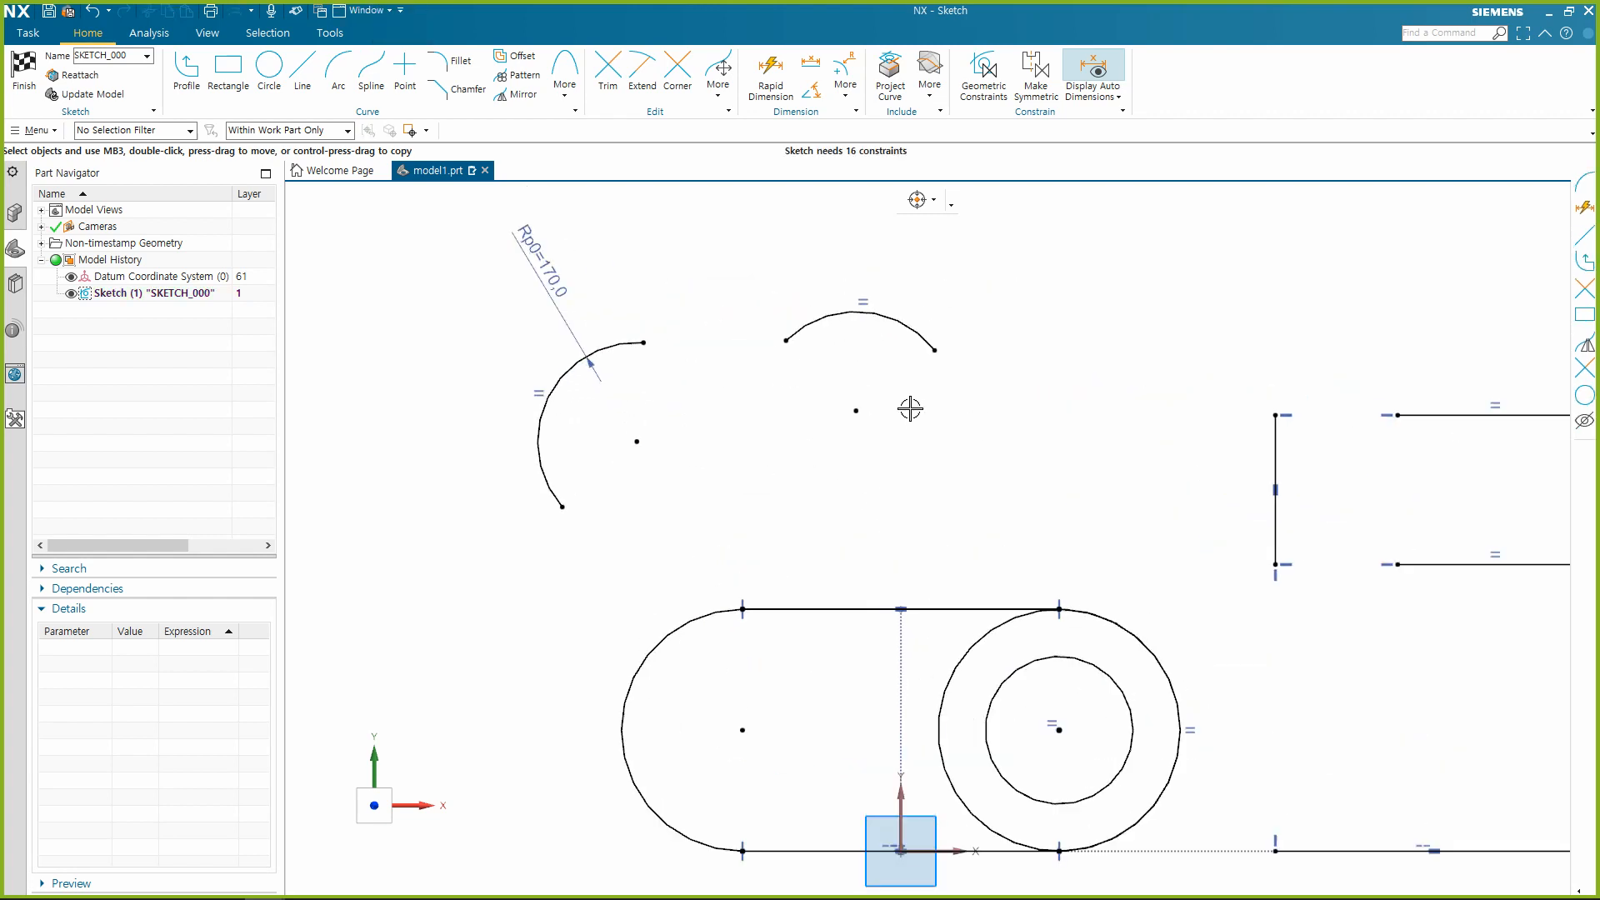
key(d)
click(914, 321)
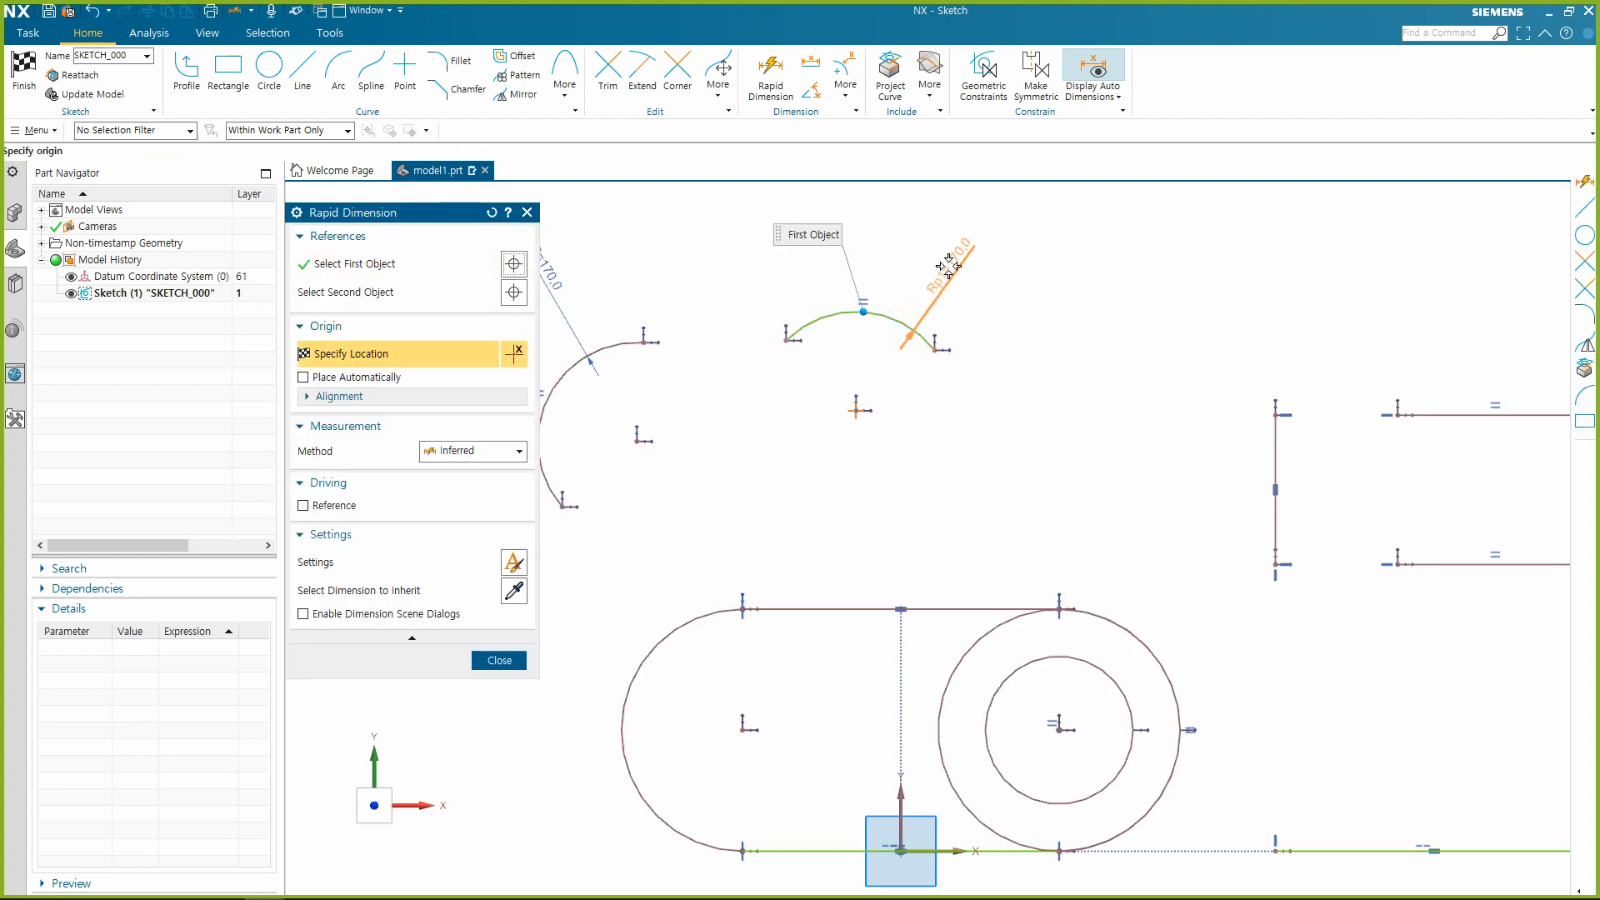
click(801, 497)
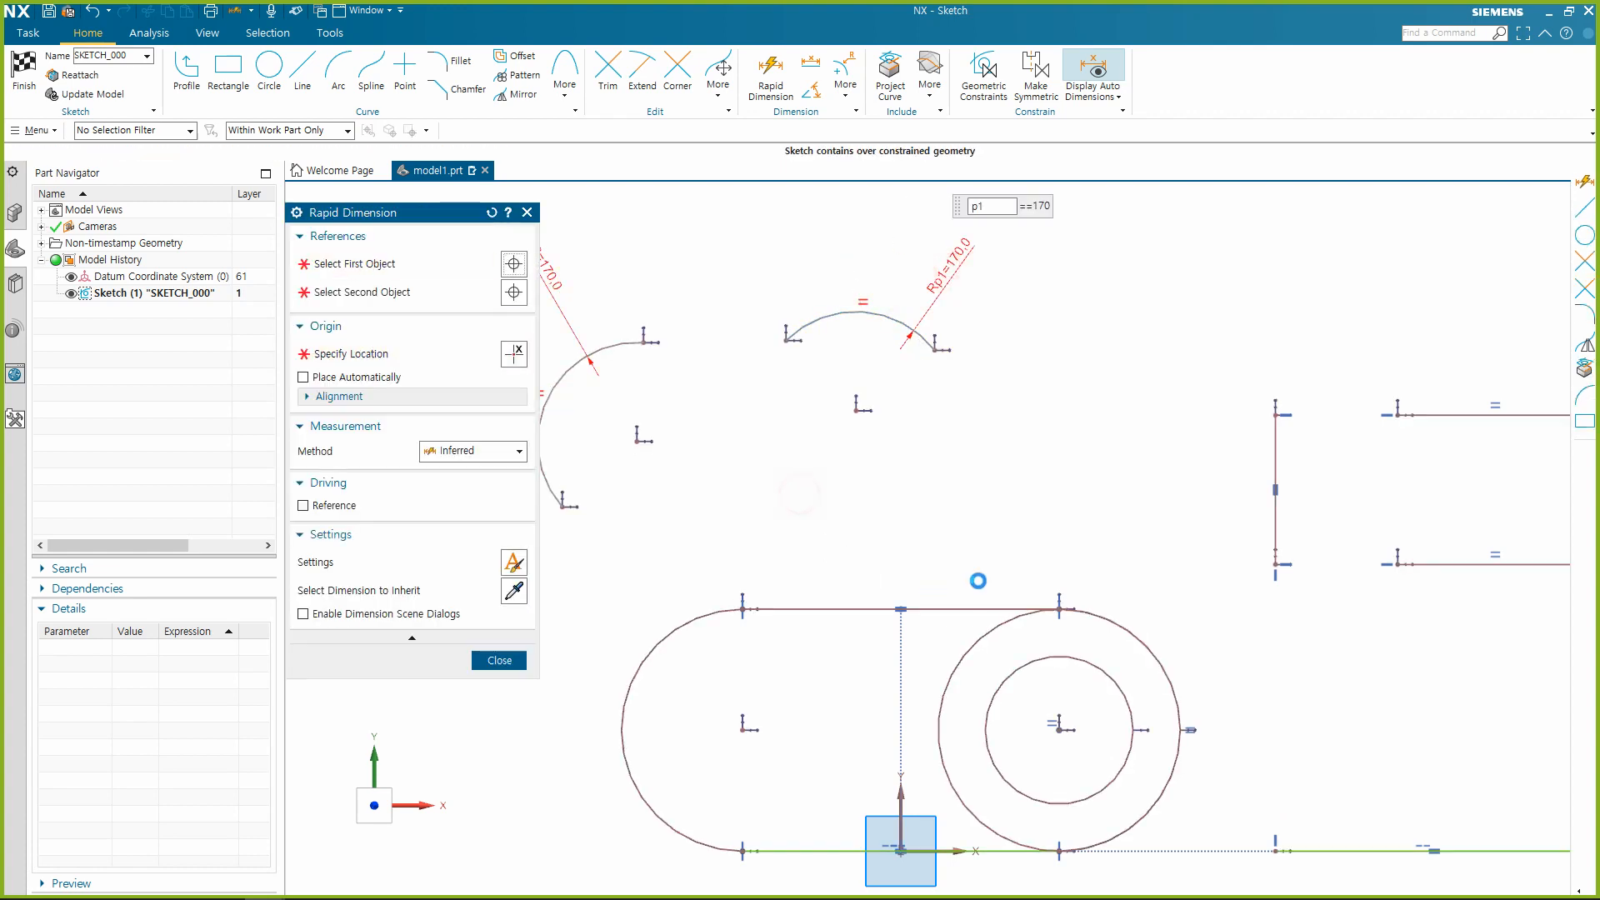
key(Escape)
scroll(982, 462, down, 1)
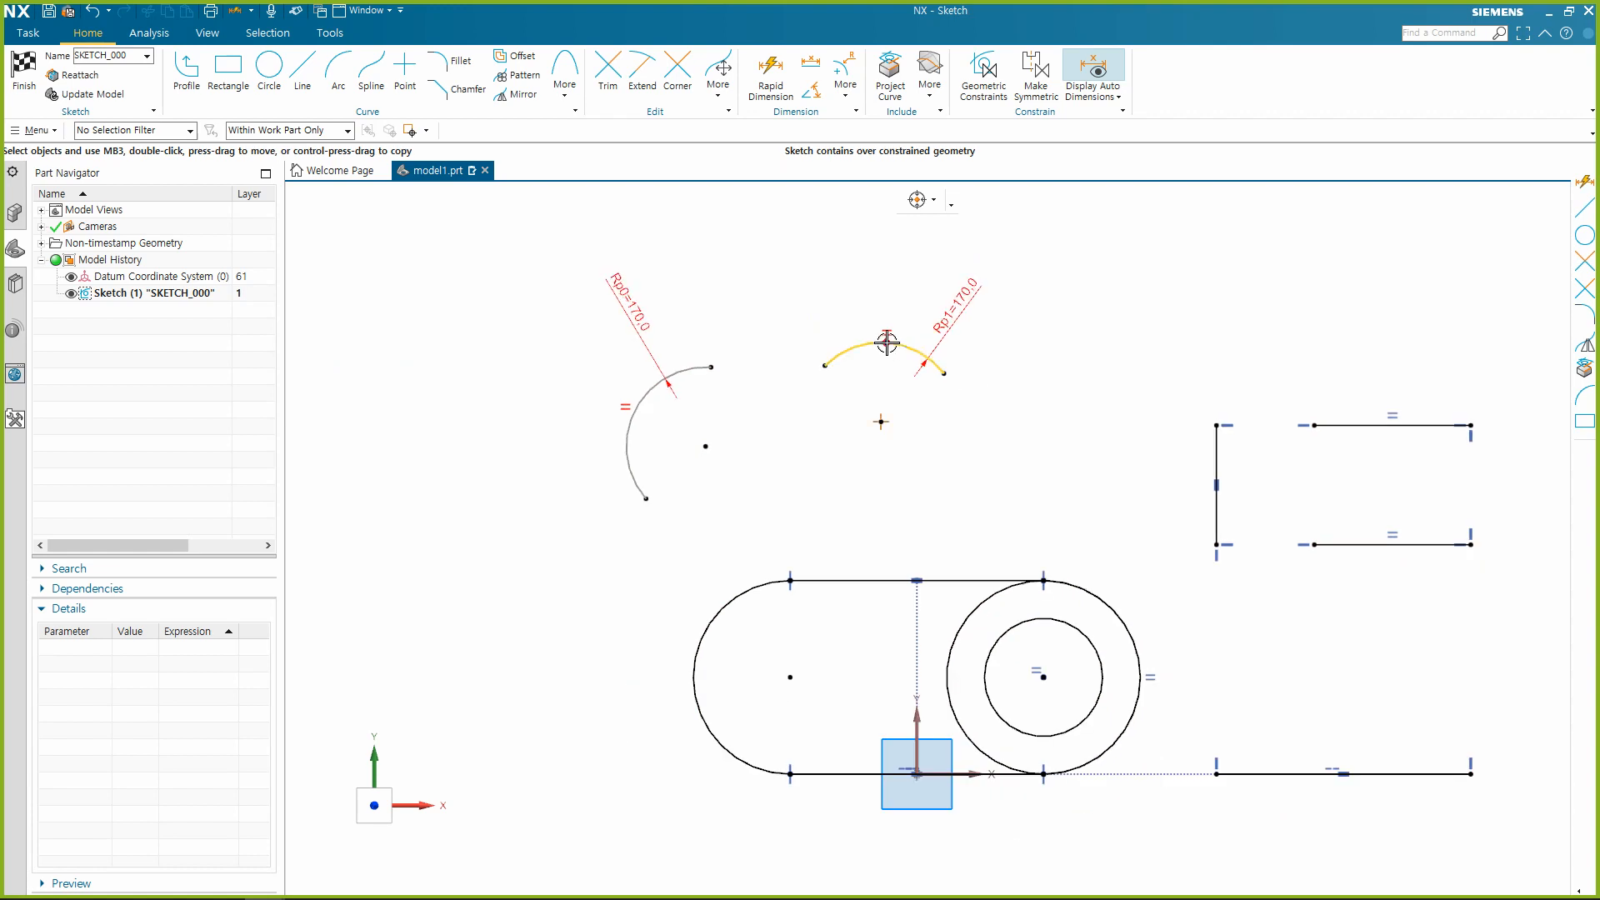
Convert the over-constraining radius dimension on the right arc above the slot to a reference dimension.
scroll(887, 343, up, 1)
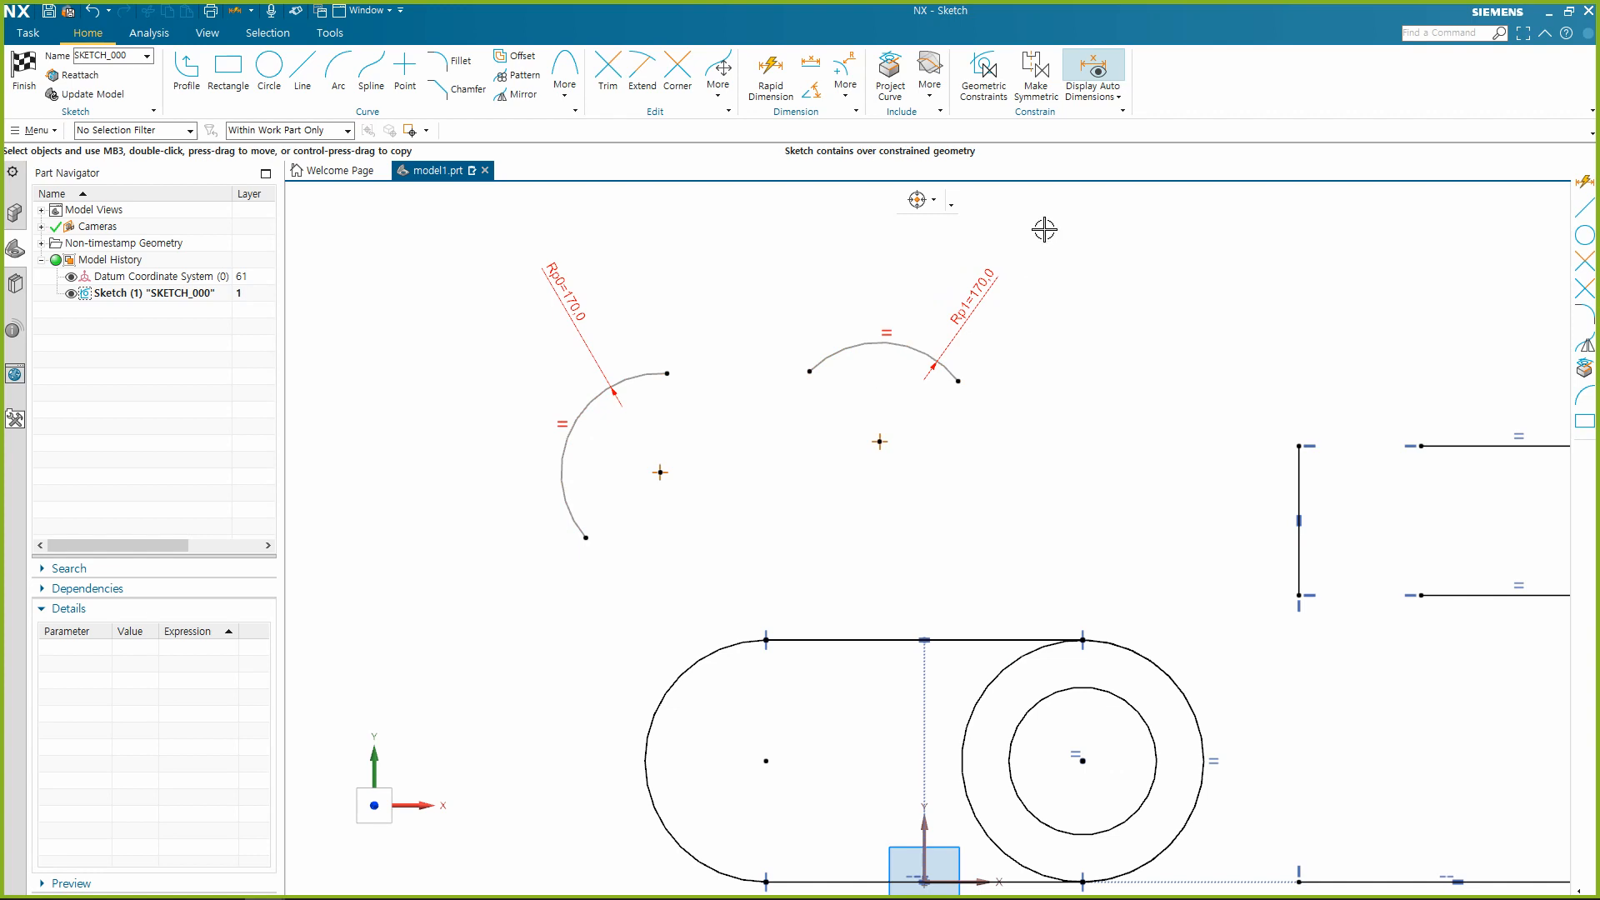
right_click(982, 283)
click(880, 289)
click(988, 283)
click(1080, 260)
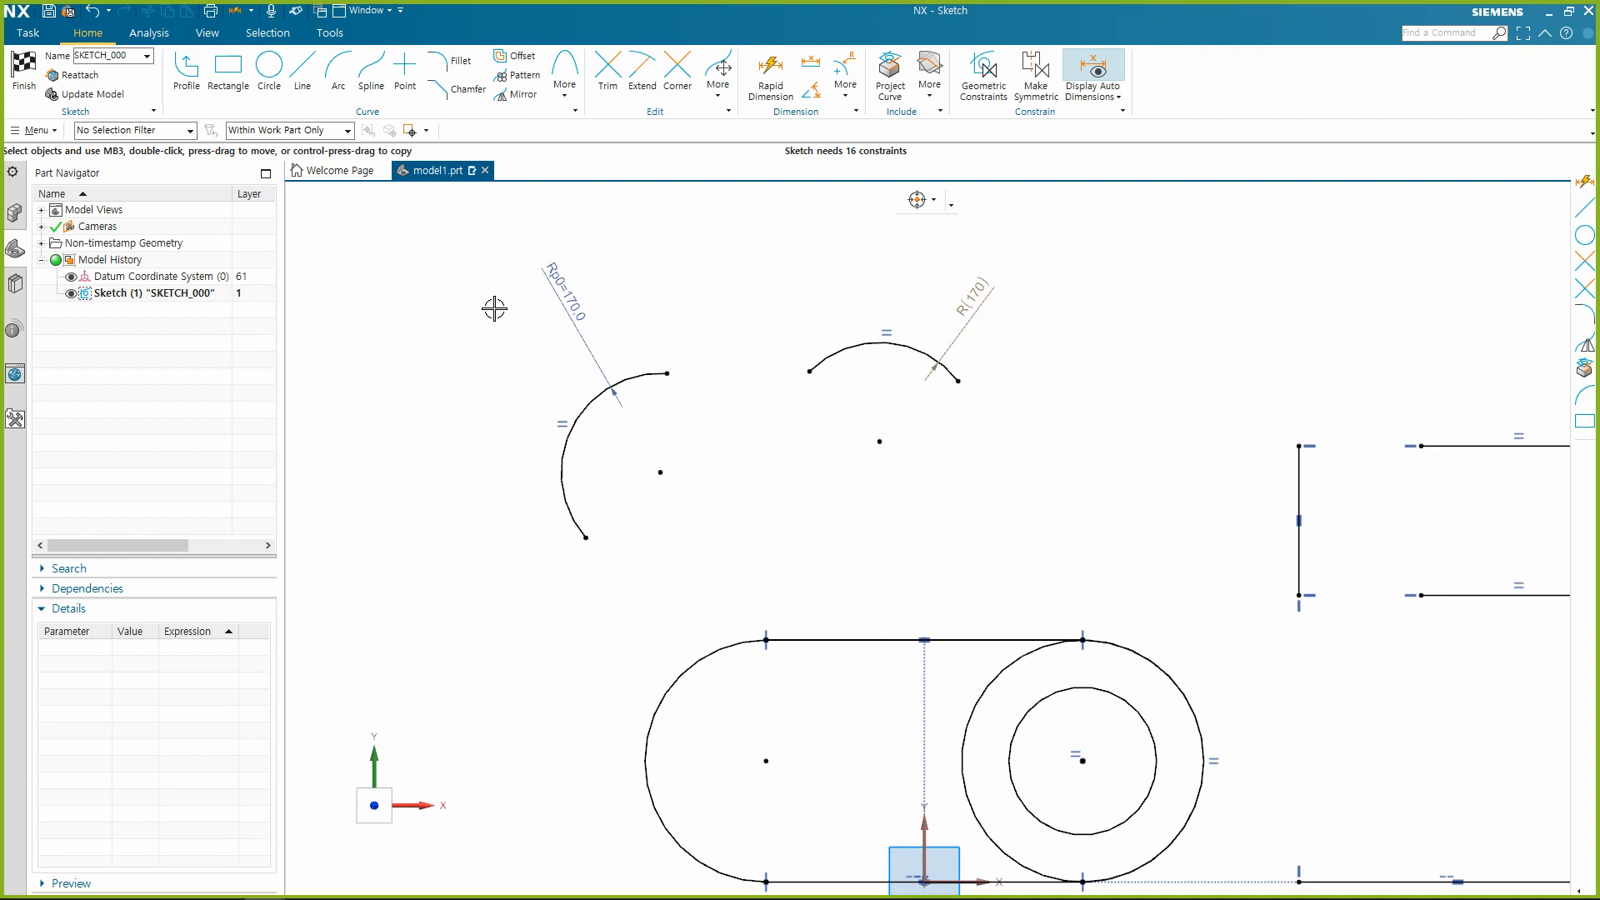
Set the radius dimension of the left arc above the slot to 200 mm.
double_click(575, 275)
text(200)
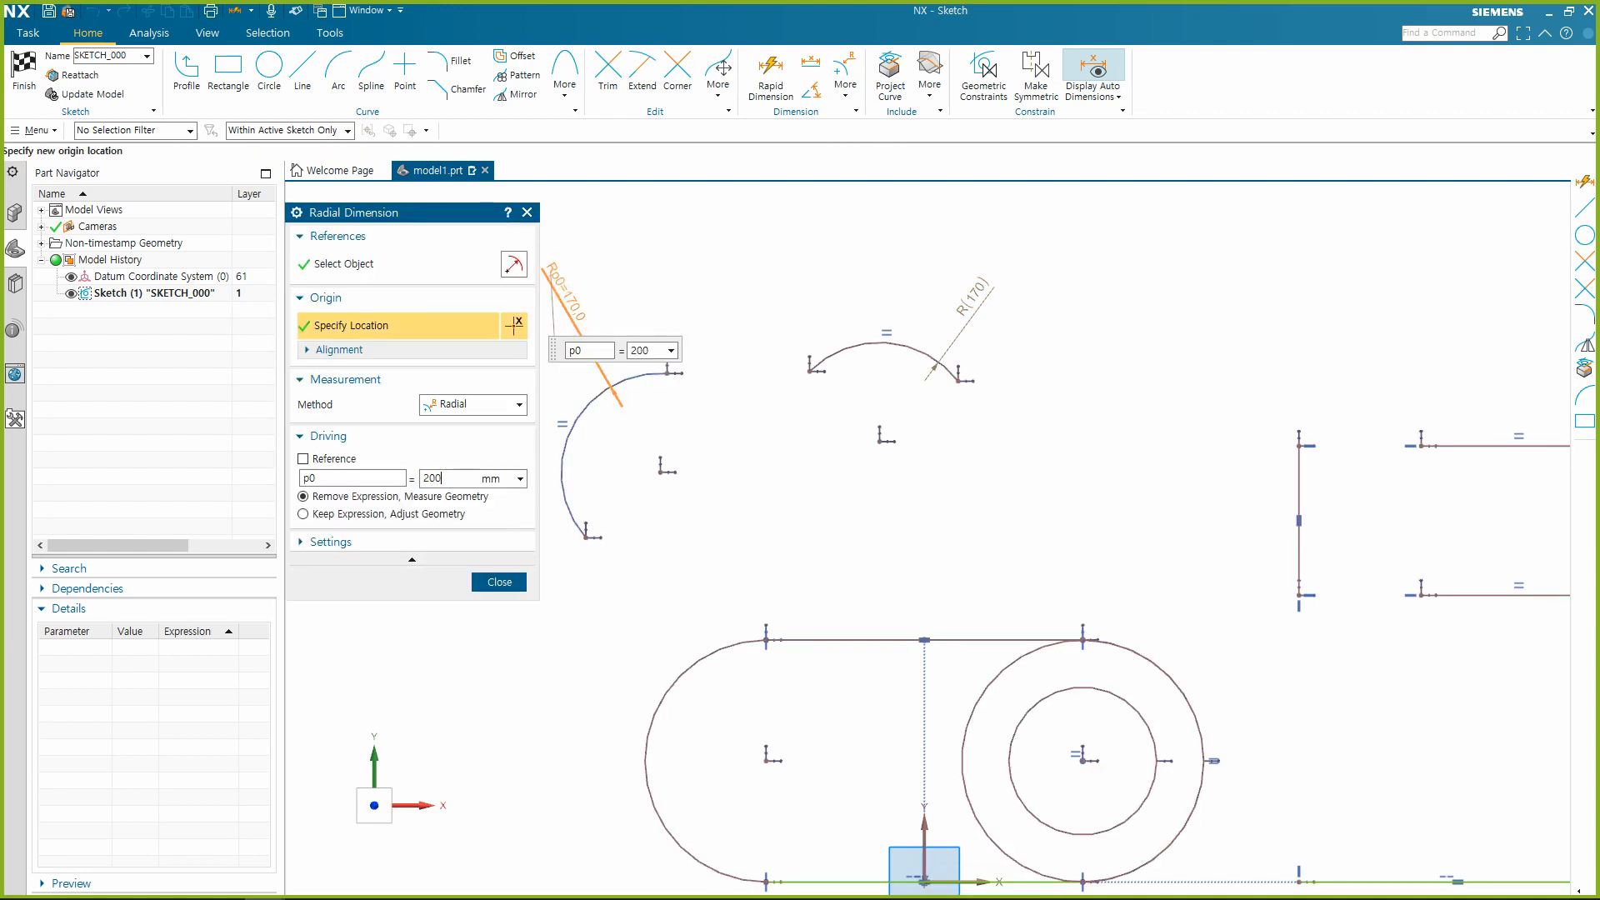
key(Return)
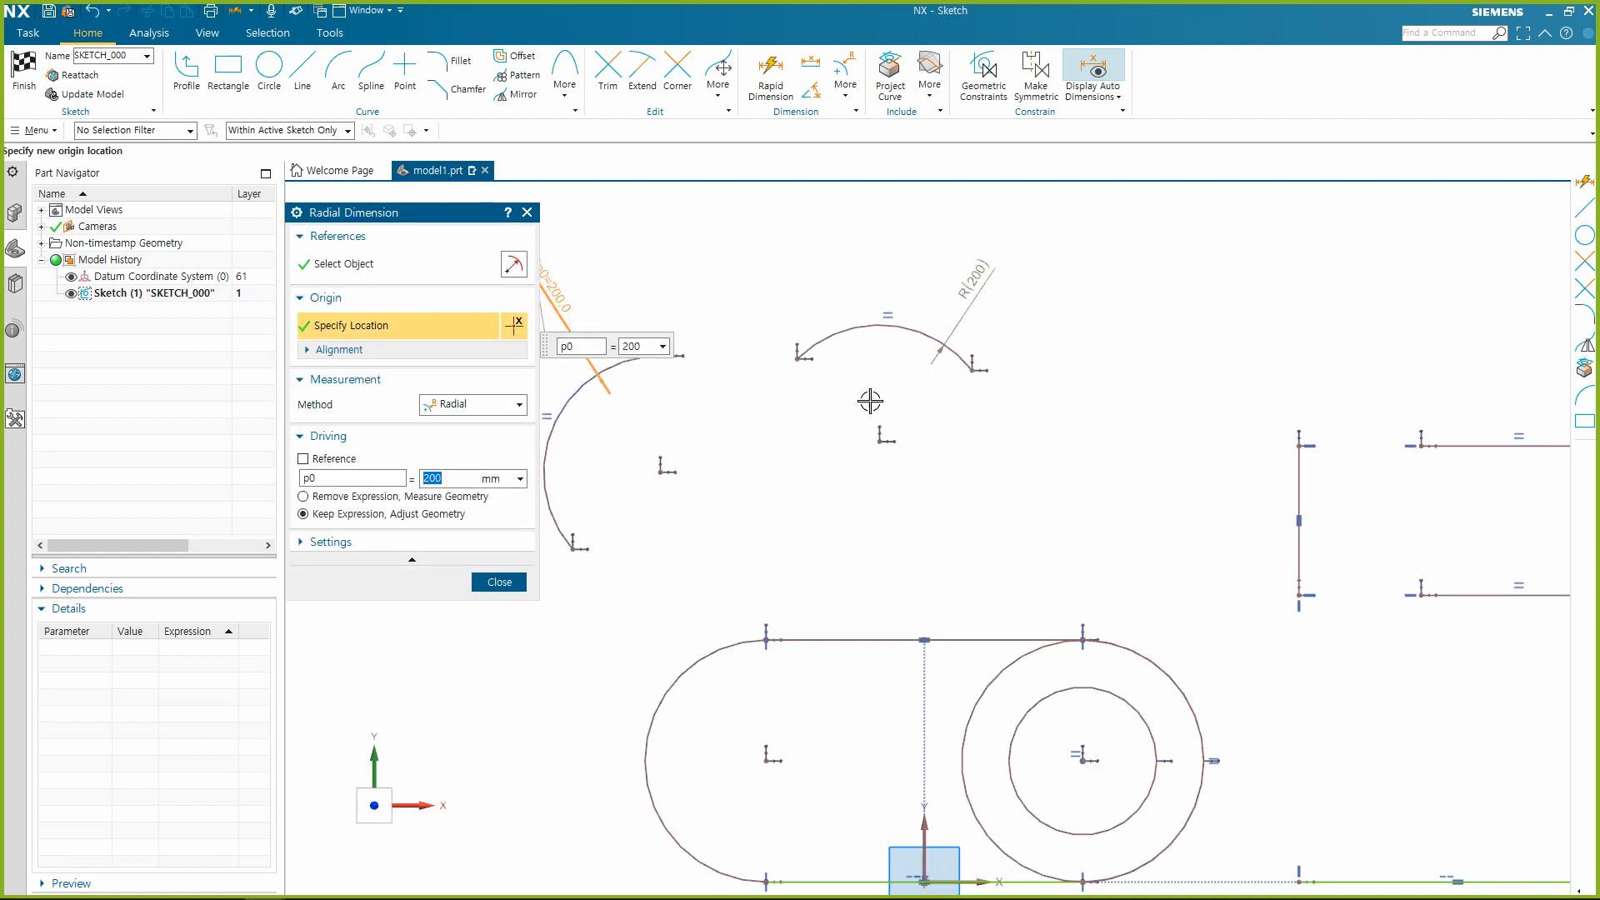
key(Escape)
scroll(664, 500, up, 2)
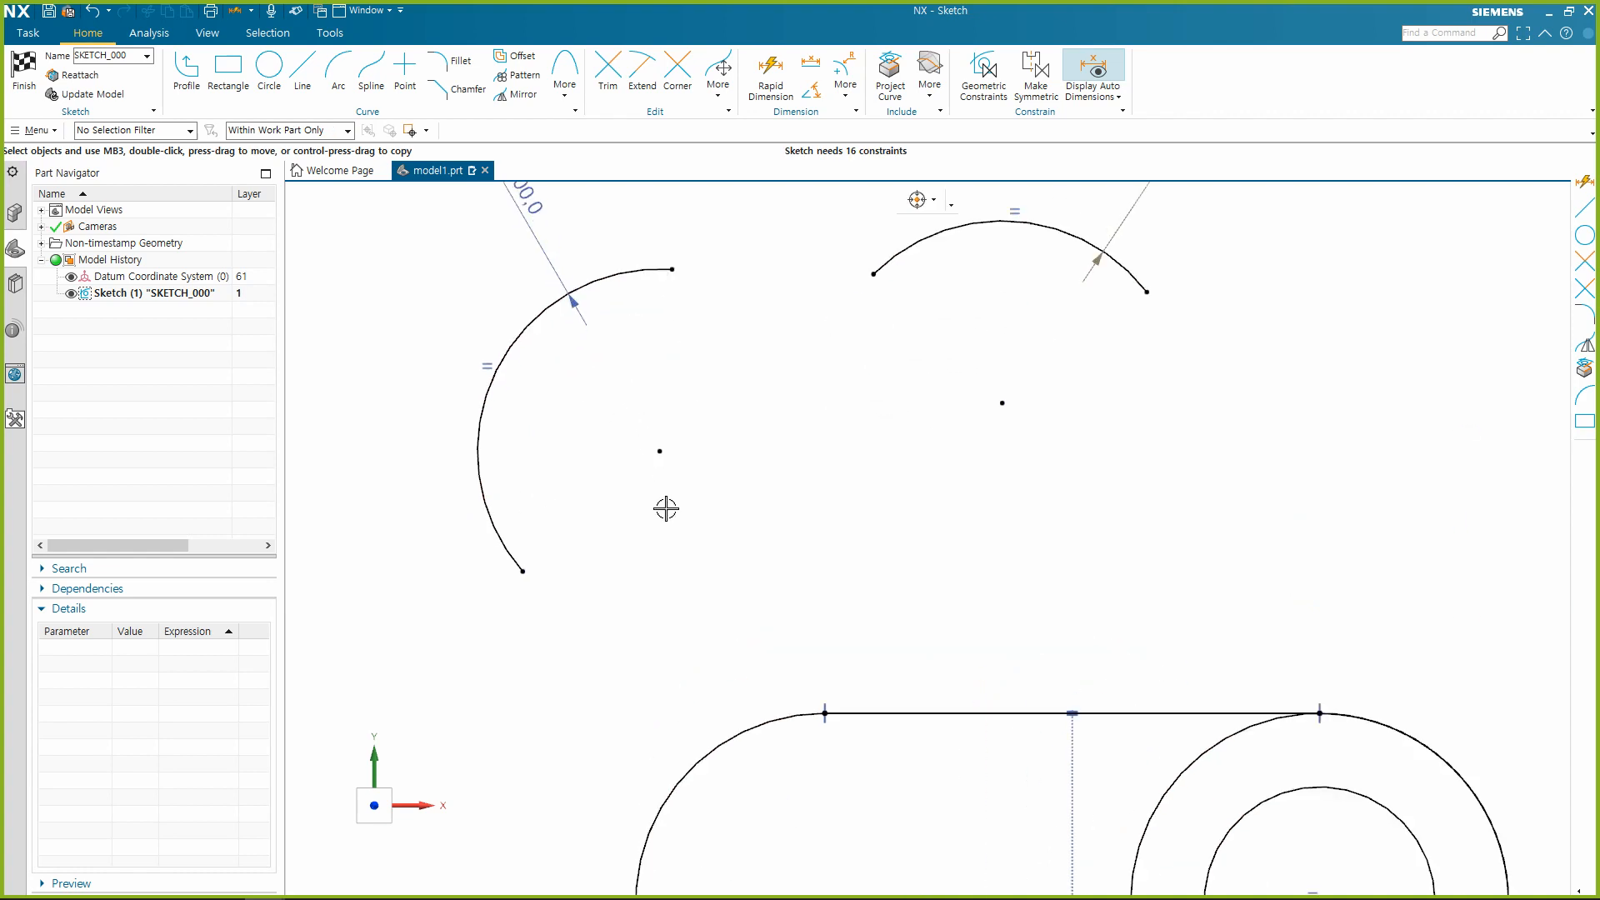
Delete the reference radius dimension from the right arc above the slot.
scroll(668, 492, down, 3)
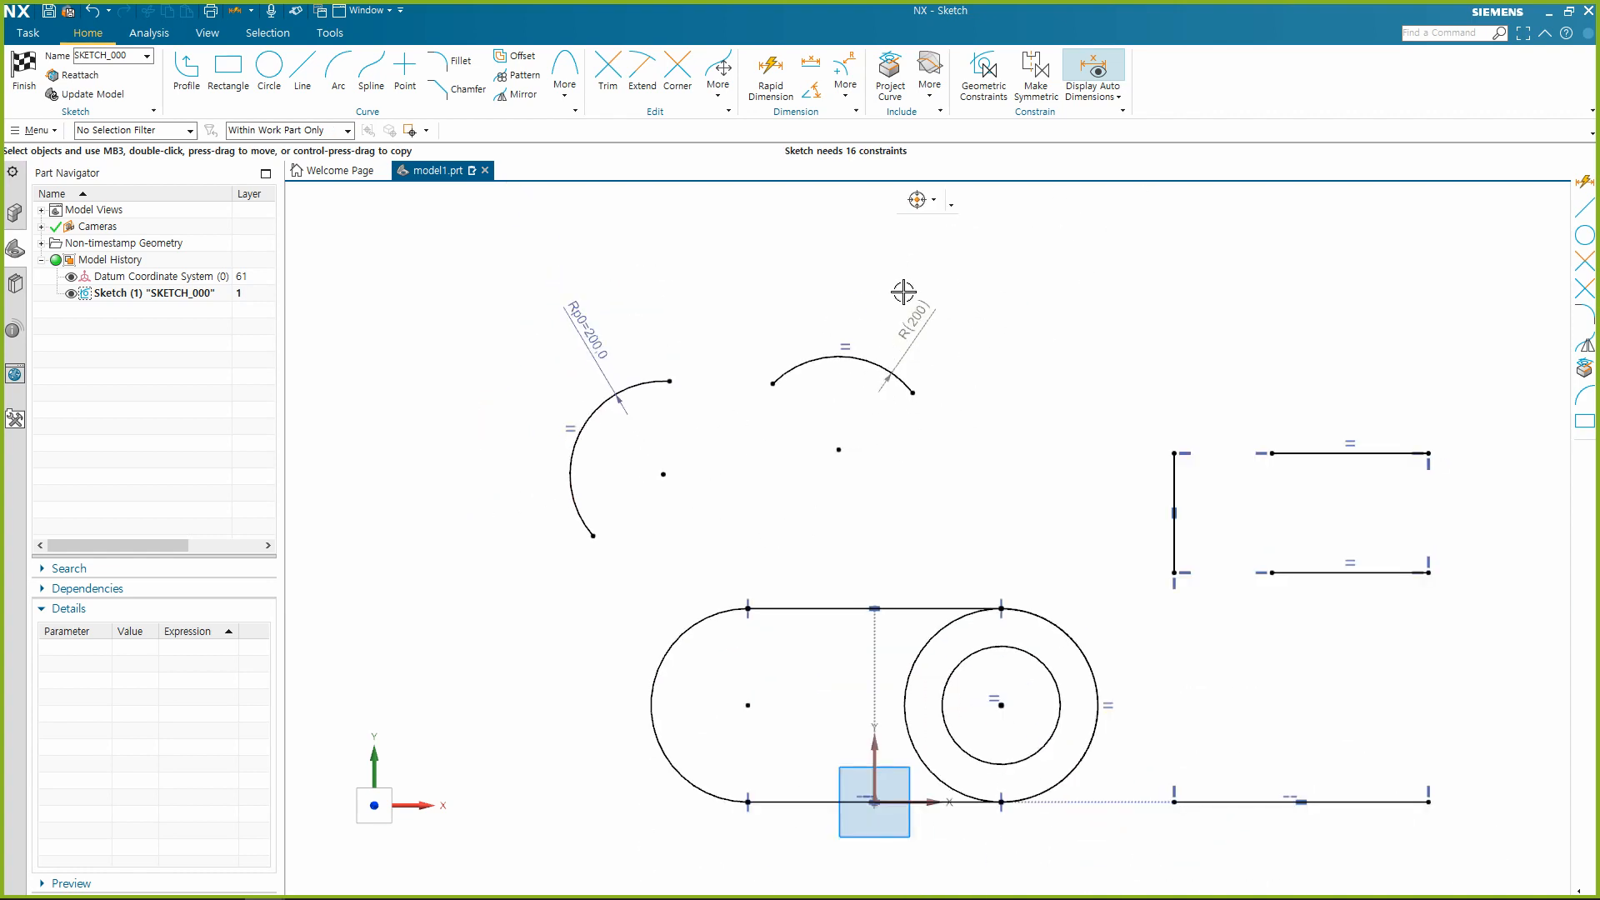
click(913, 335)
key(Delete)
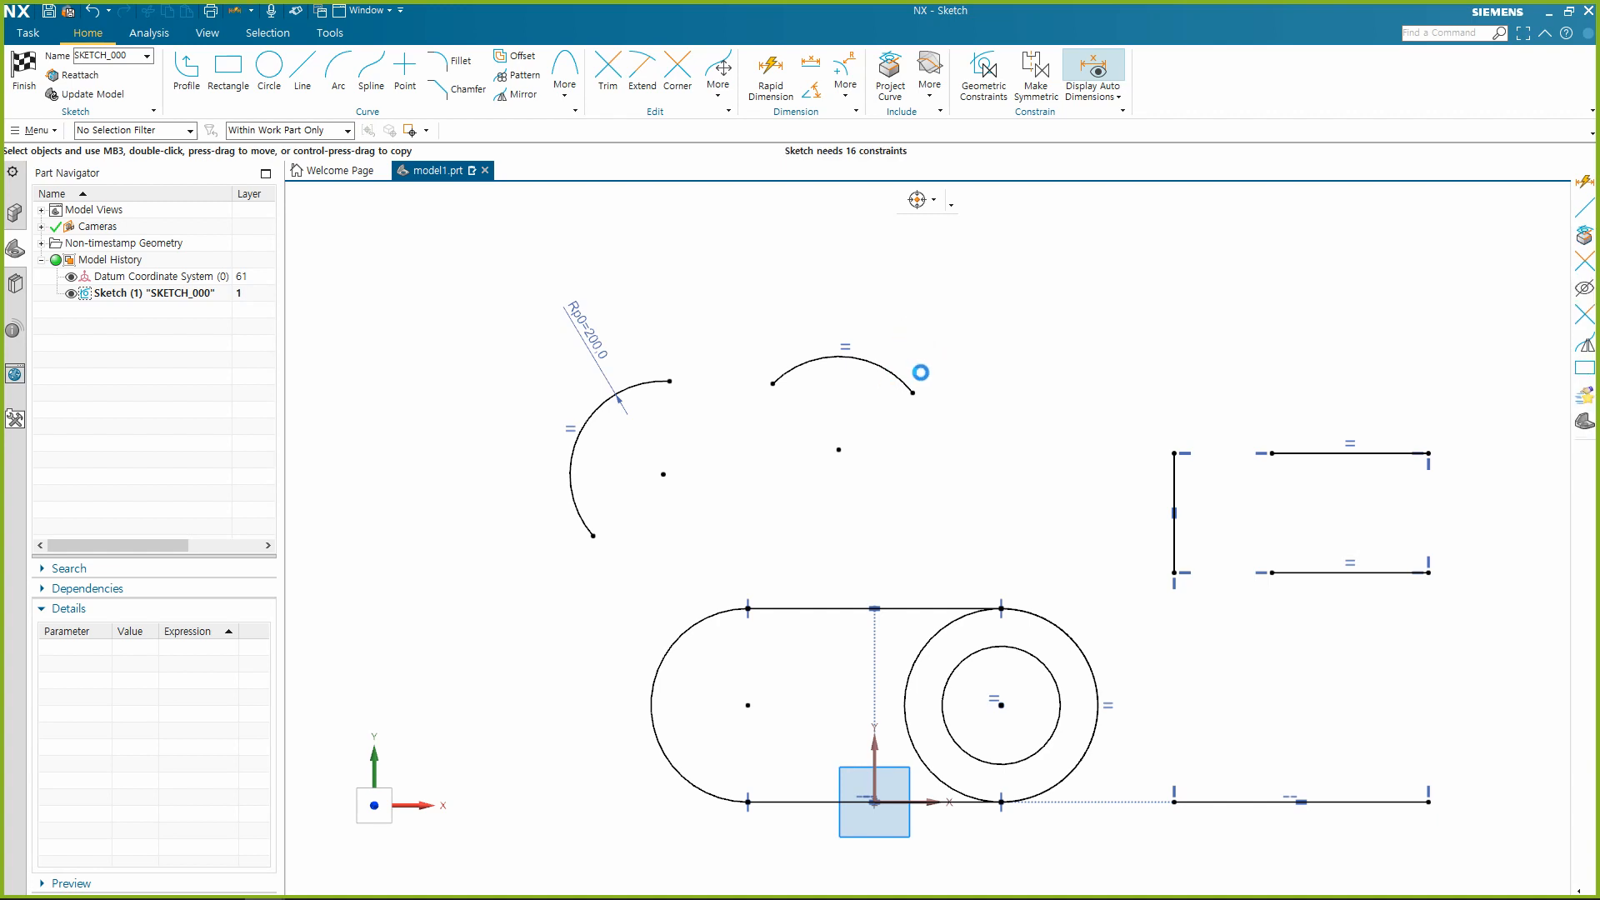
Dimension the radius of the right arc above the slot again, placing the dimension outside the arc.
key(d)
click(871, 371)
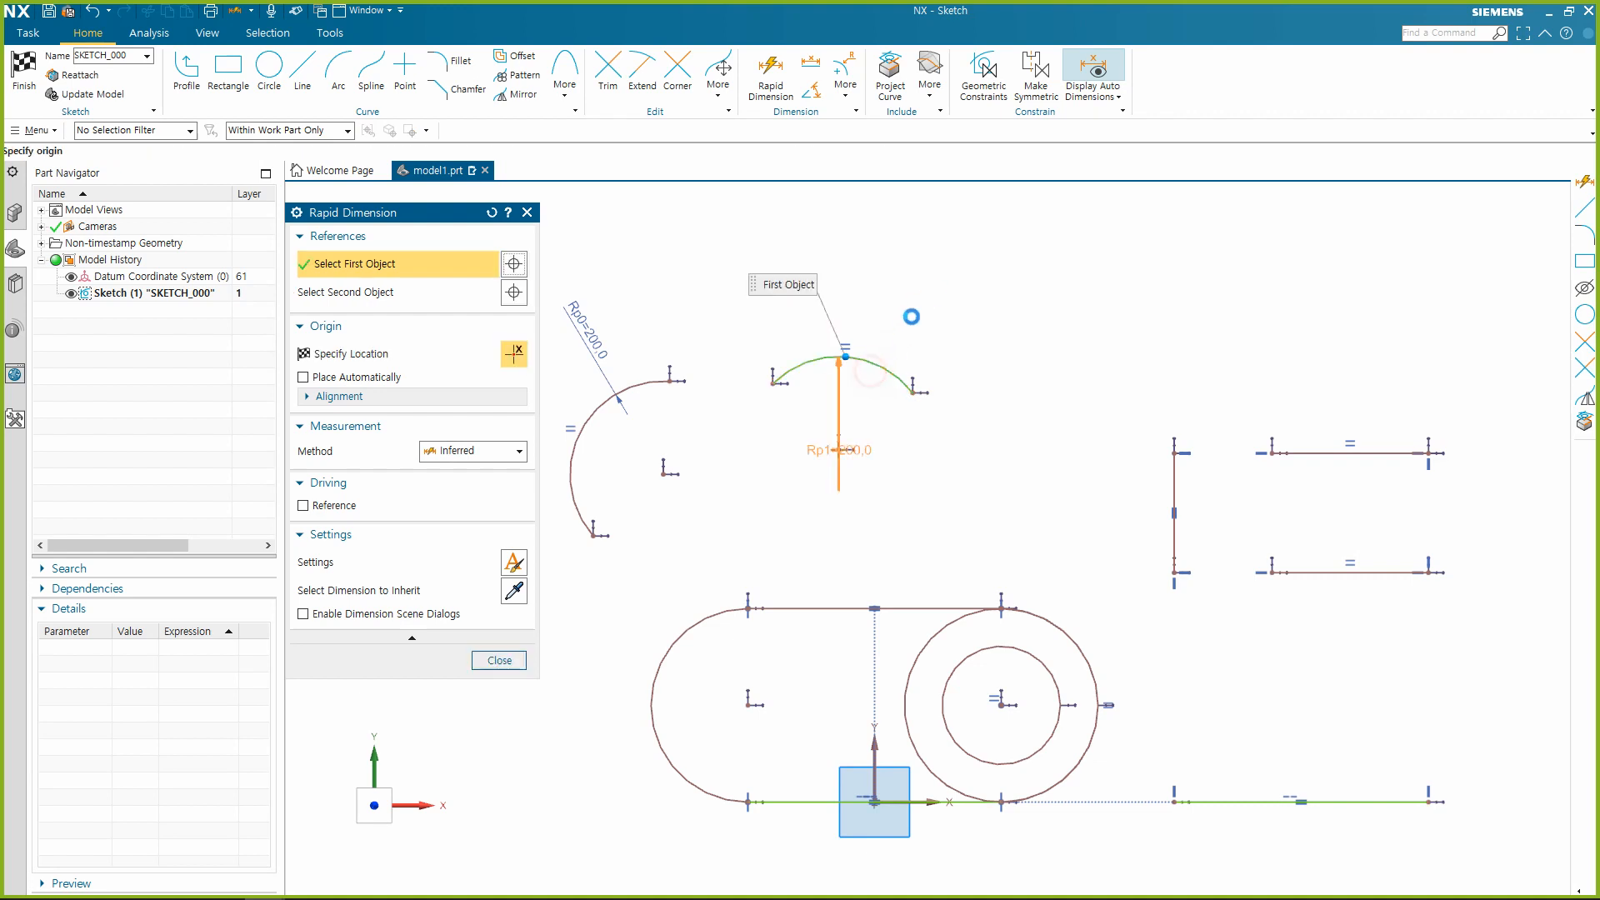
click(911, 295)
click(800, 496)
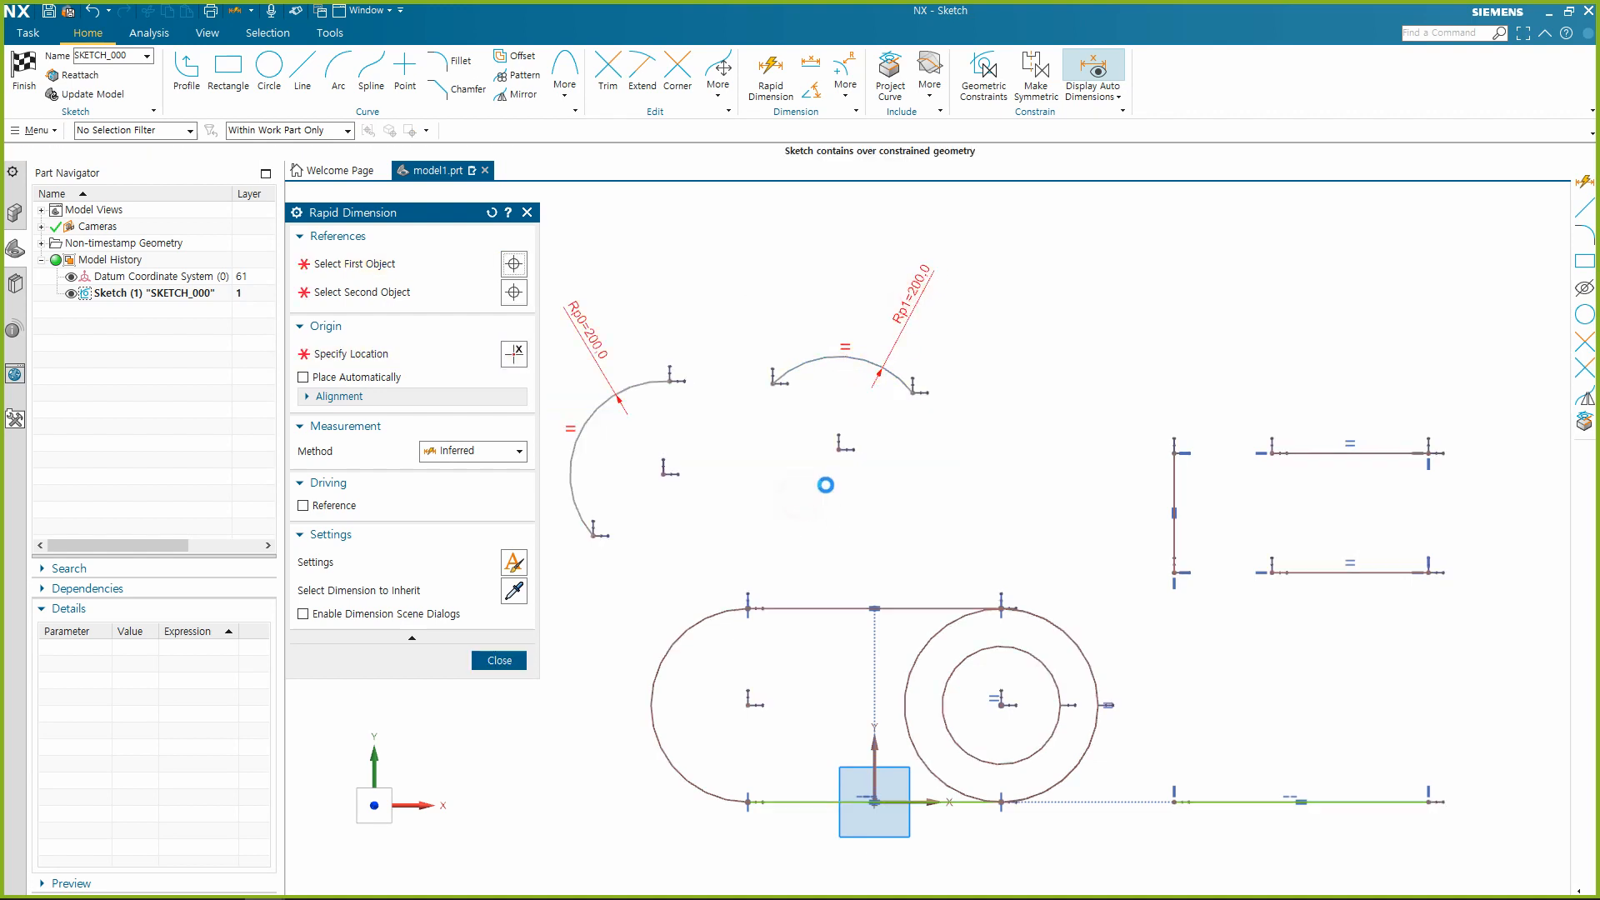
key(Escape)
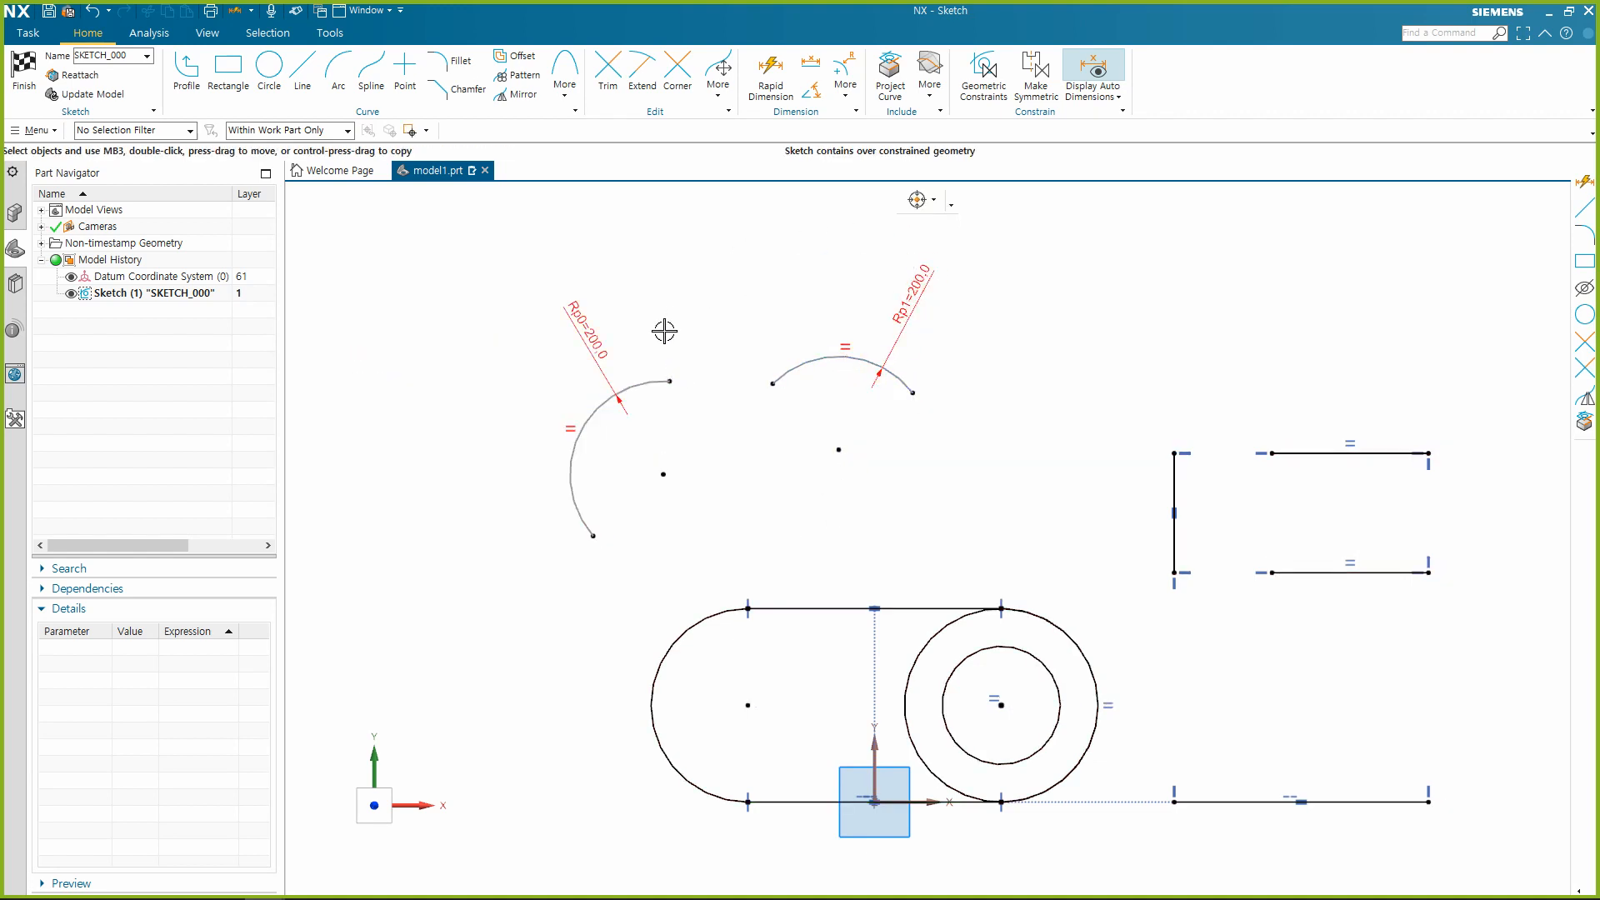
Convert the new radius dimension on the right arc to a reference dimension to clear the over-constraint.
click(921, 288)
click(1006, 265)
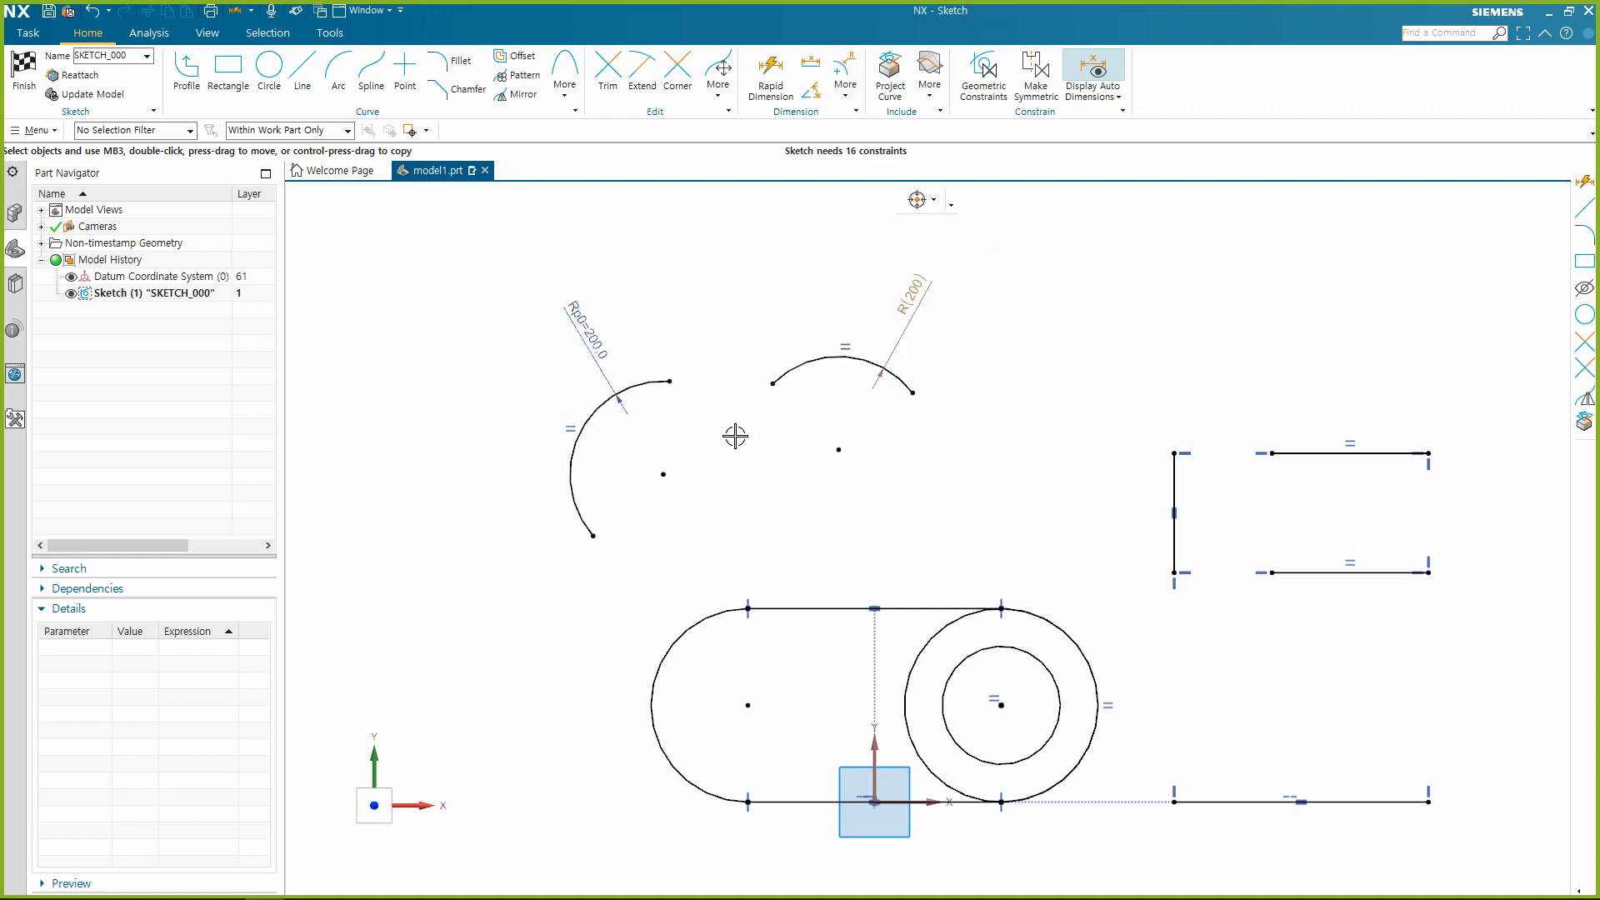
scroll(733, 436, down, 3)
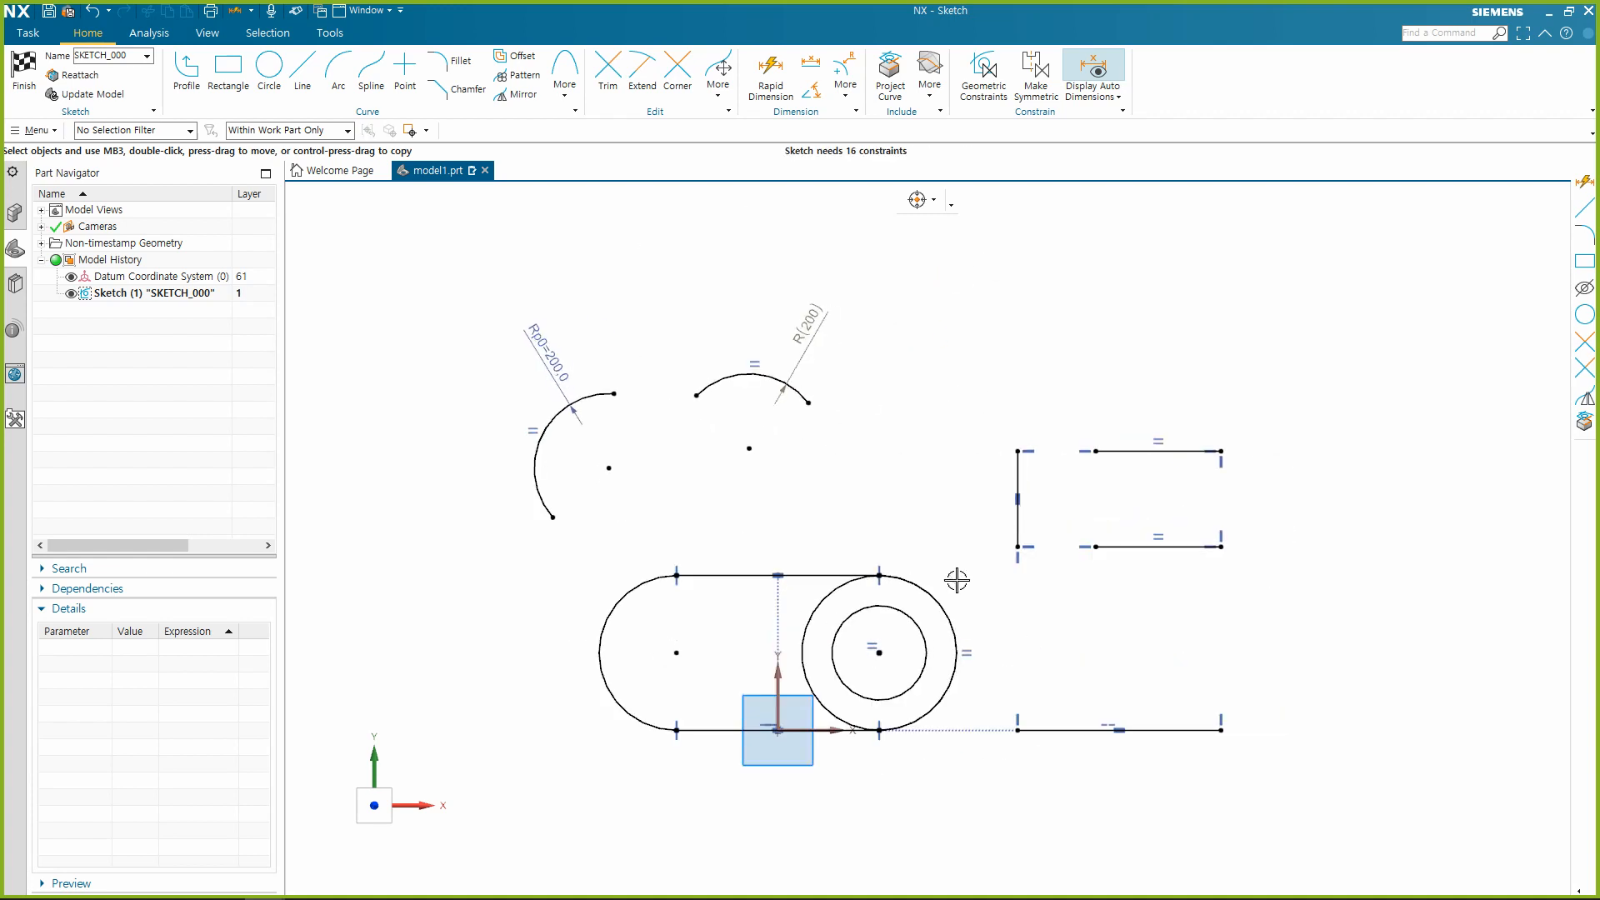